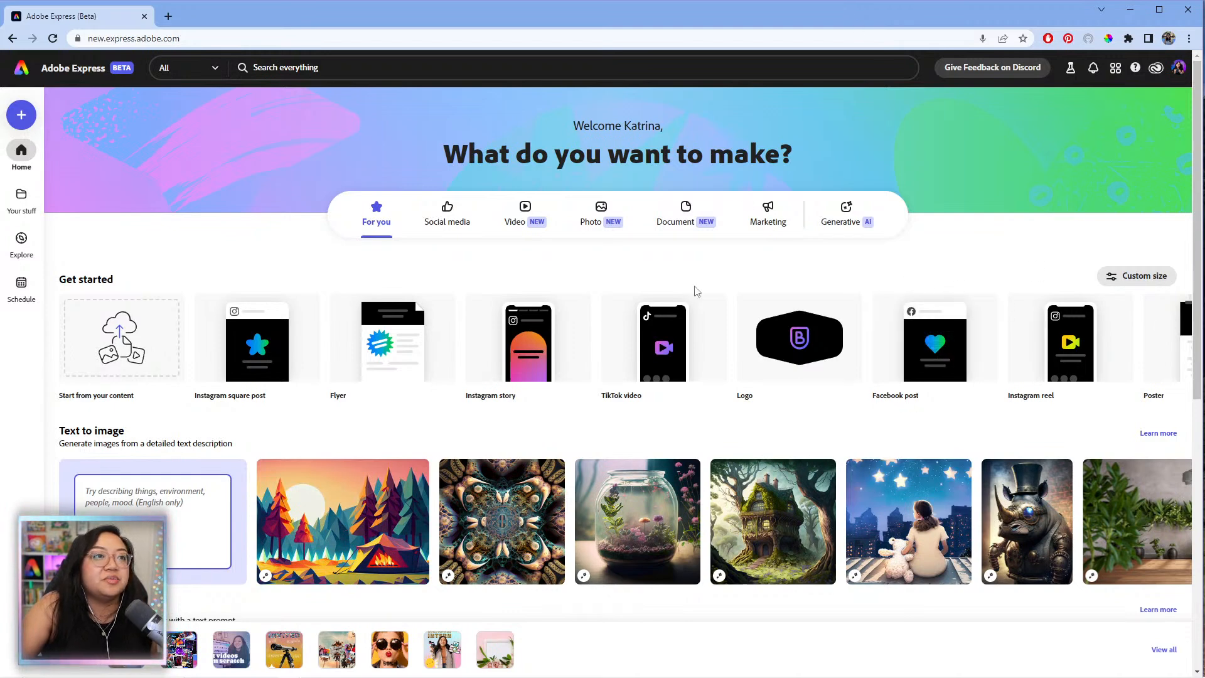
- Start a new TikTok video project from the template option and browse the available TikTok video templates
mouse_move(681, 323)
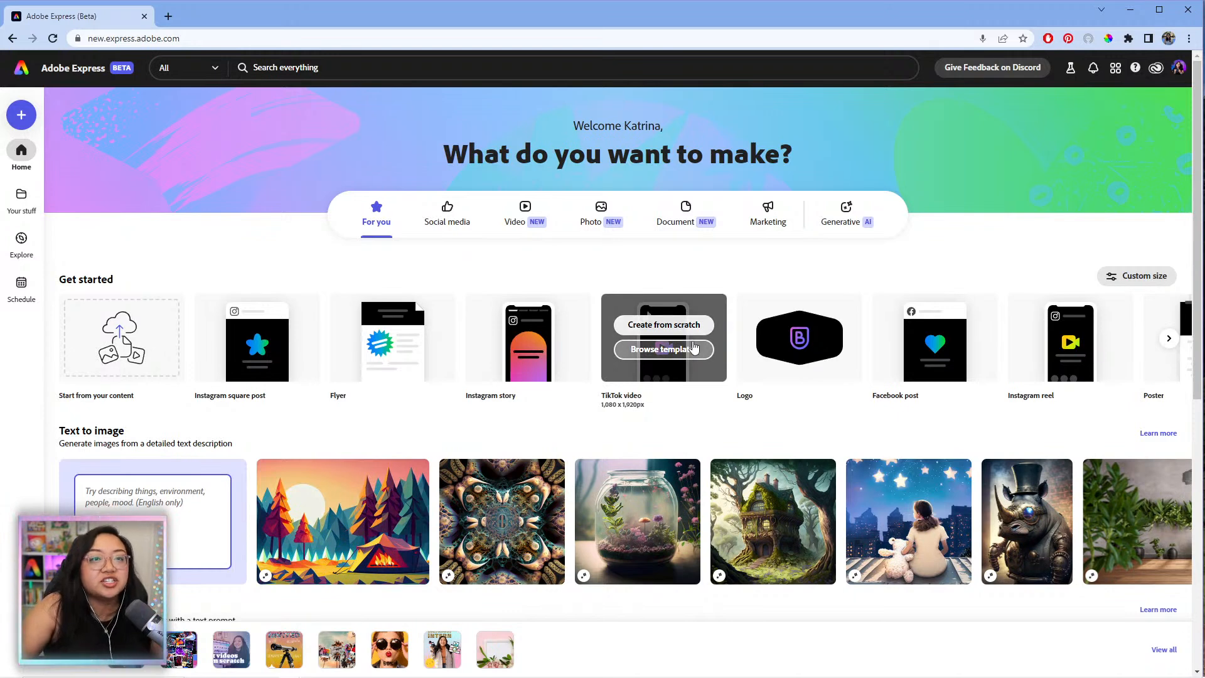
click(675, 352)
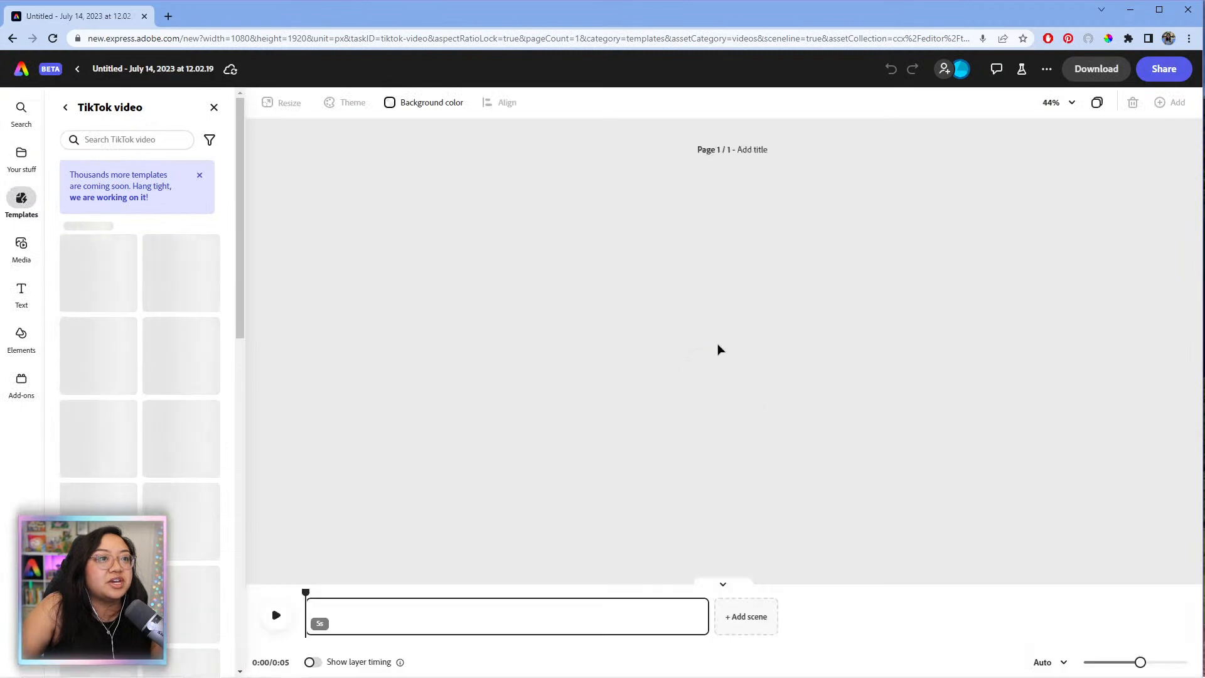
scroll(117, 302, down, 3)
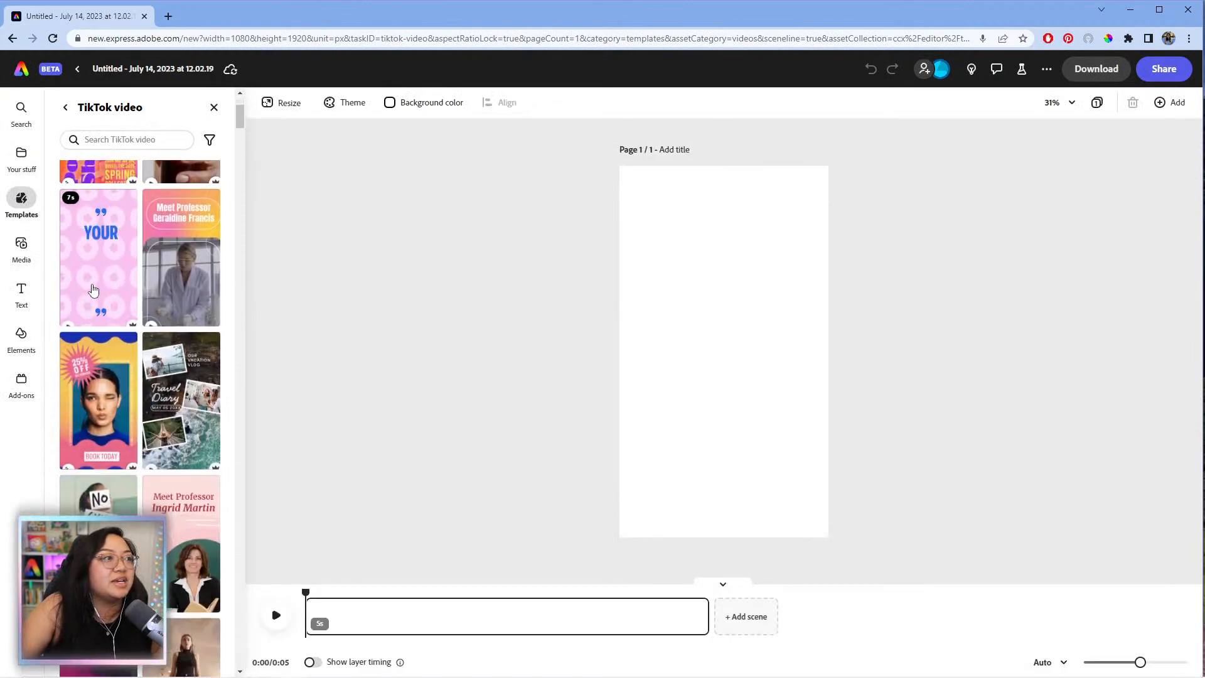
scroll(93, 286, up, 2)
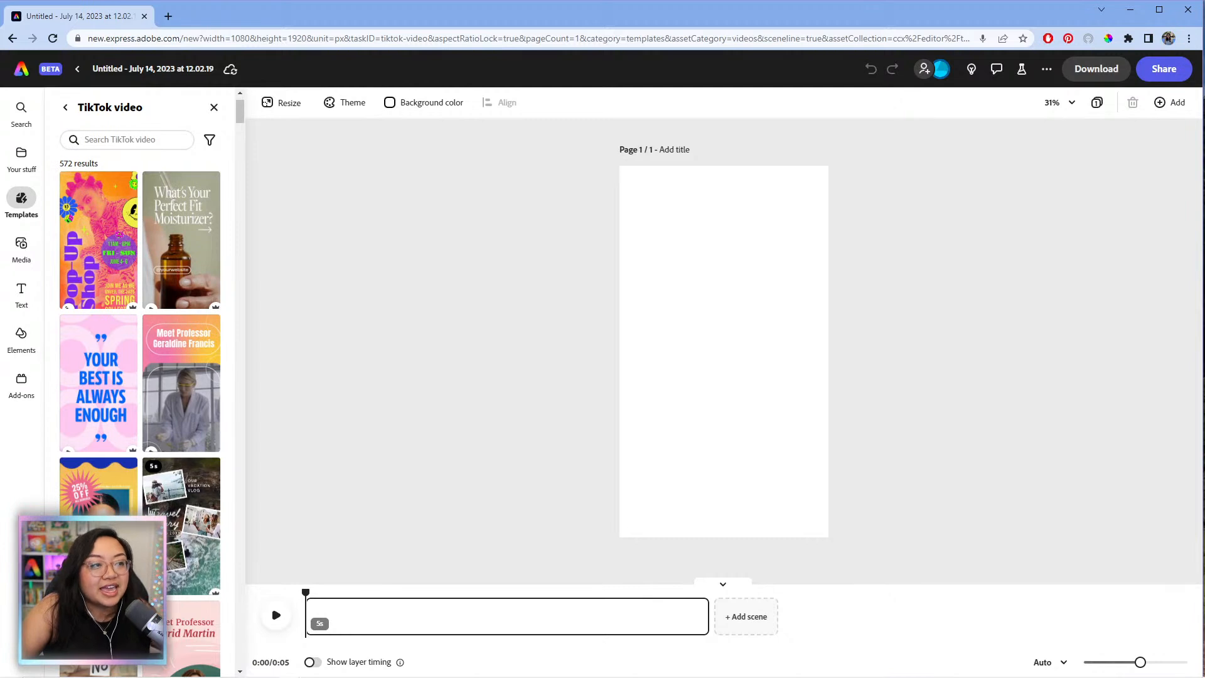
scroll(181, 439, down, 3)
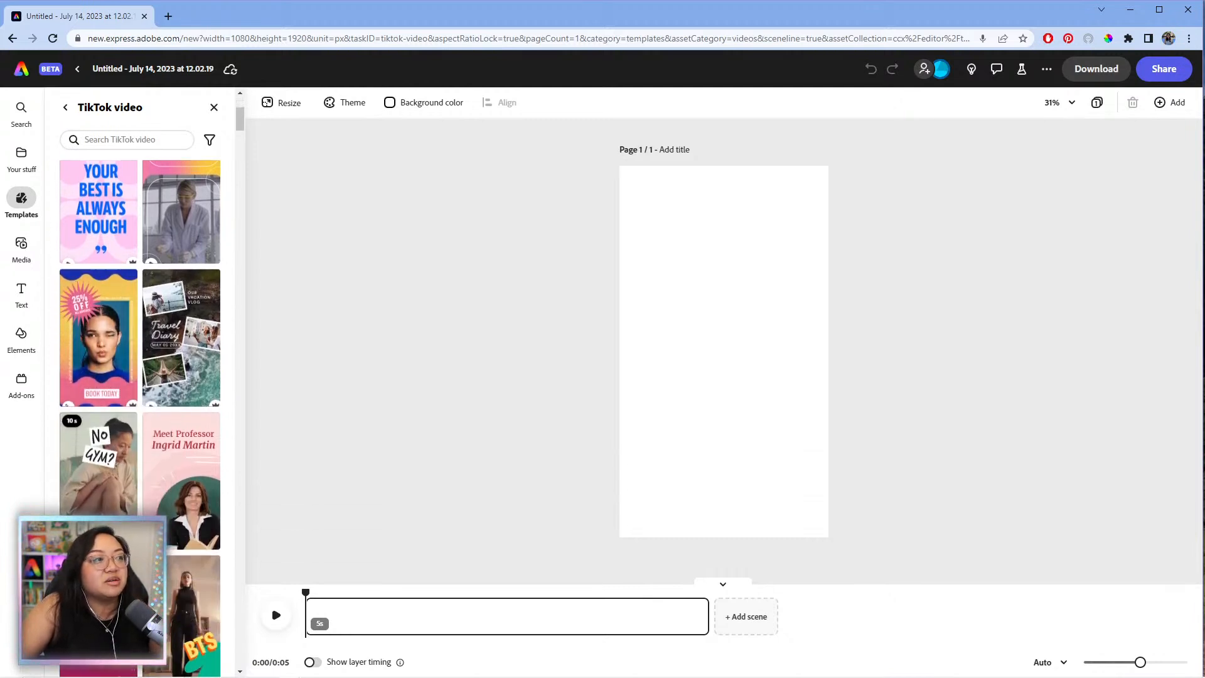
scroll(140, 414, down, 4)
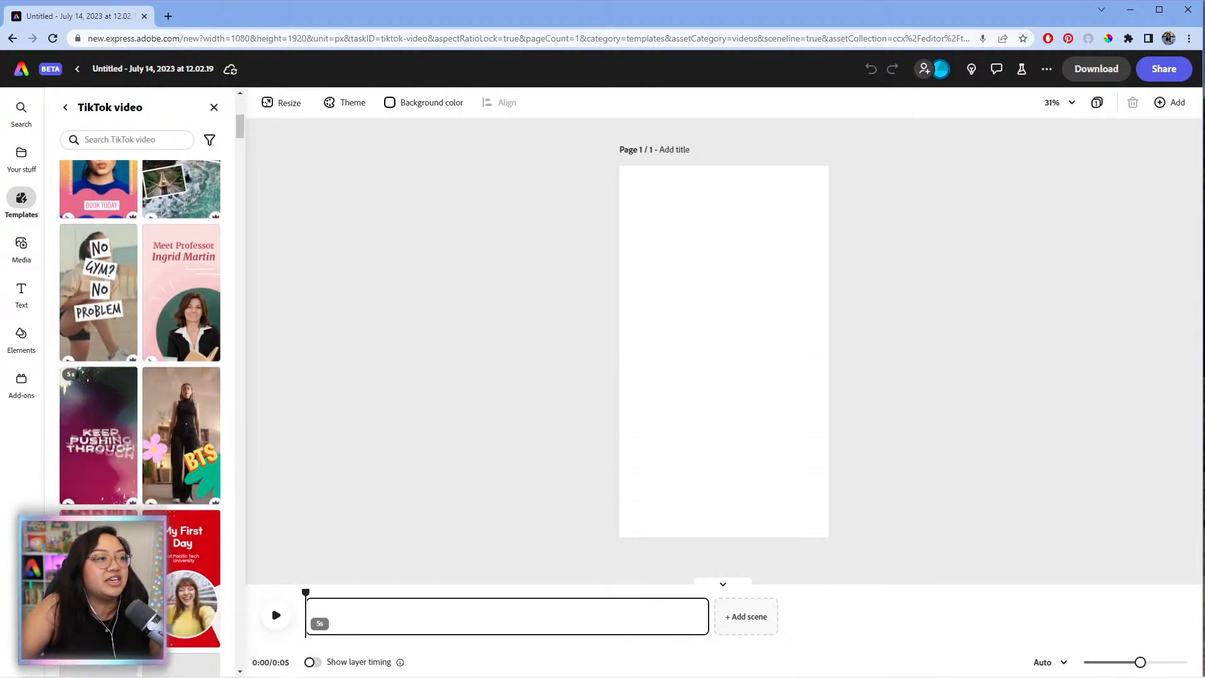
scroll(140, 414, down, 3)
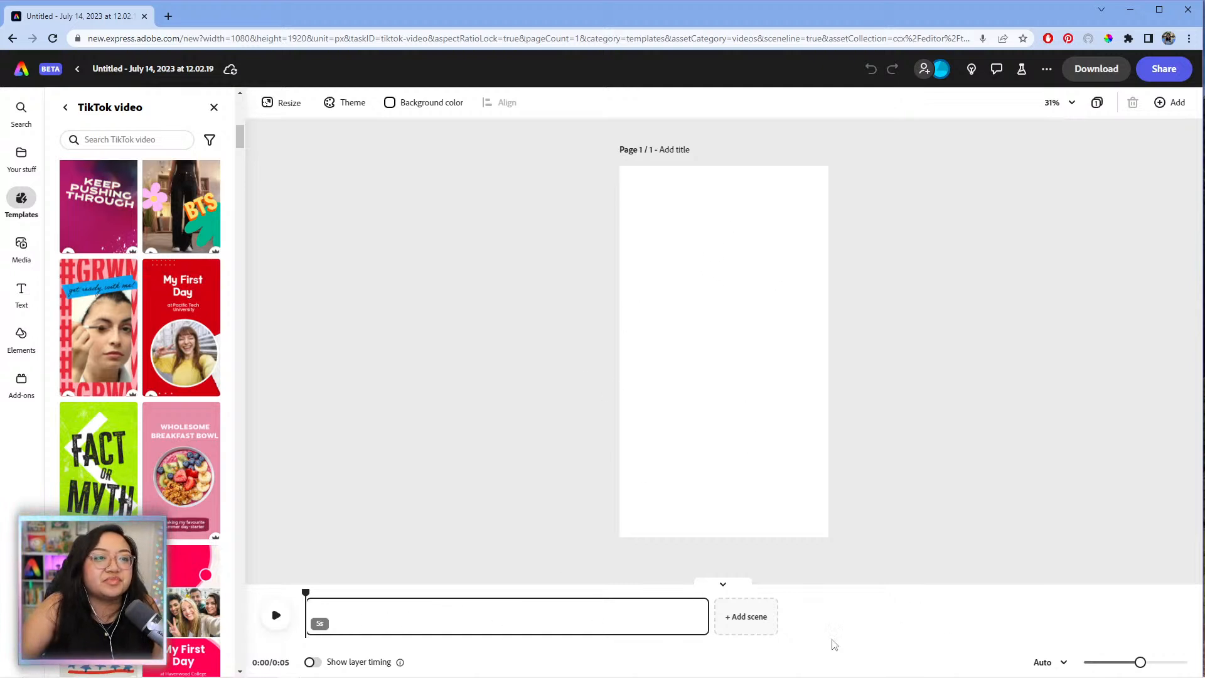
- Shorten the blank scene to 2 seconds and close the template browser
drag(708, 616, 472, 619)
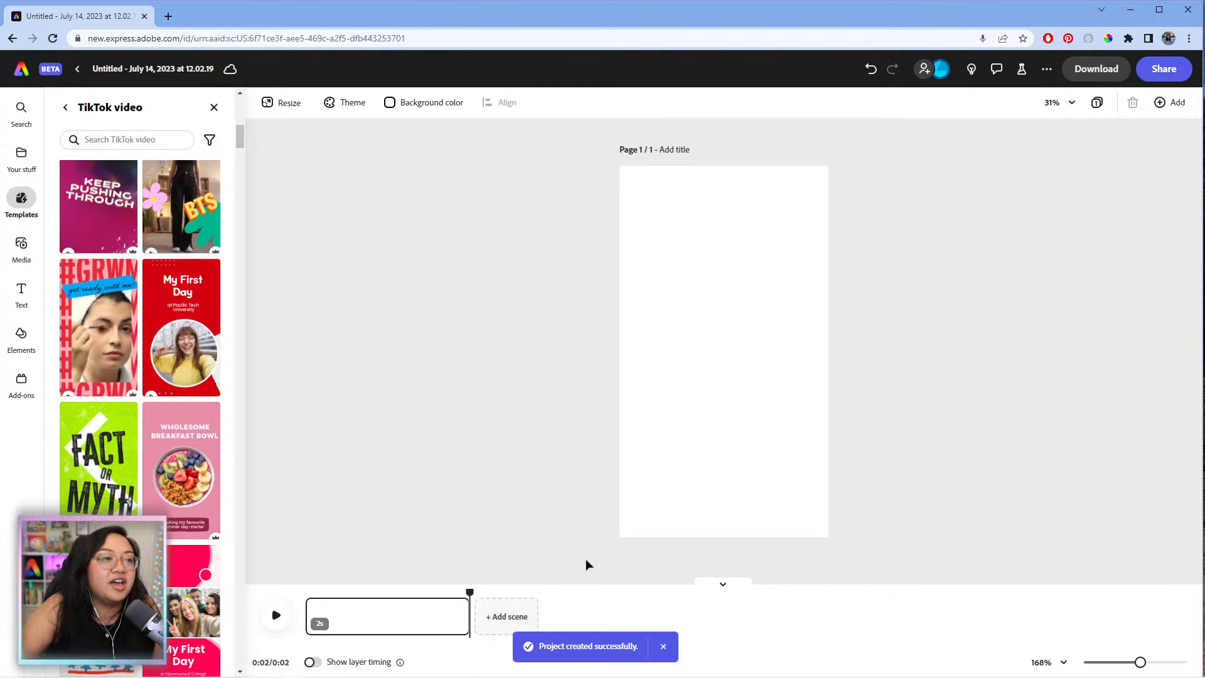
click(663, 647)
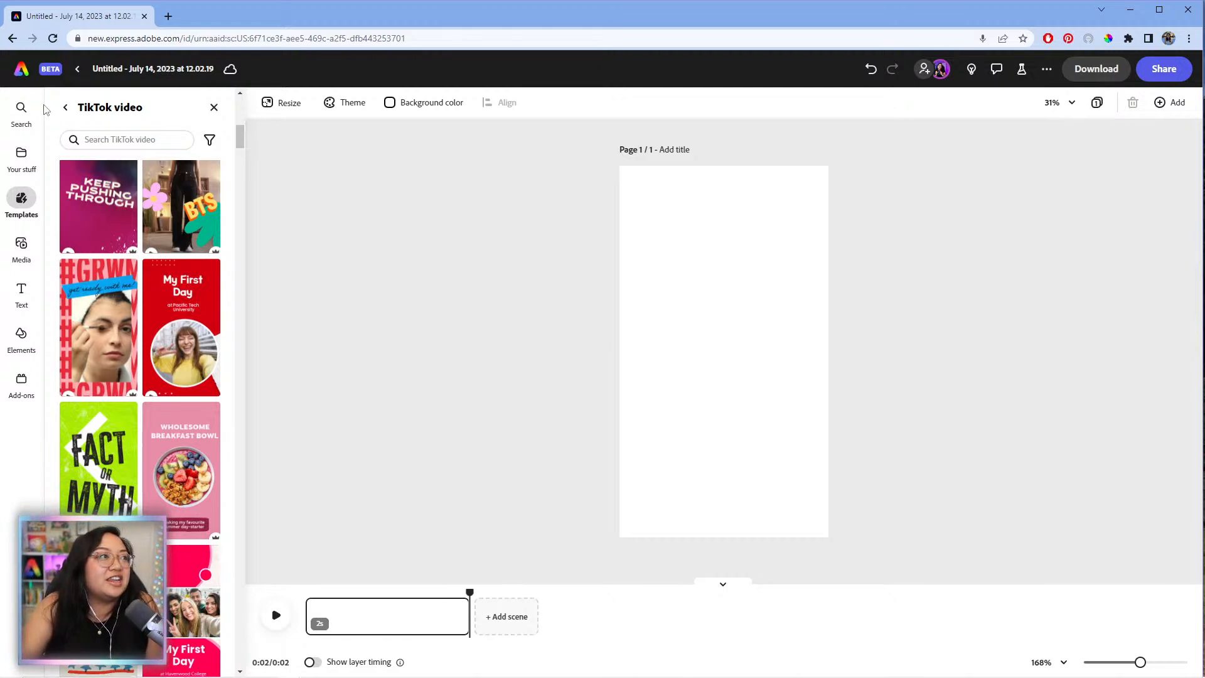
click(65, 107)
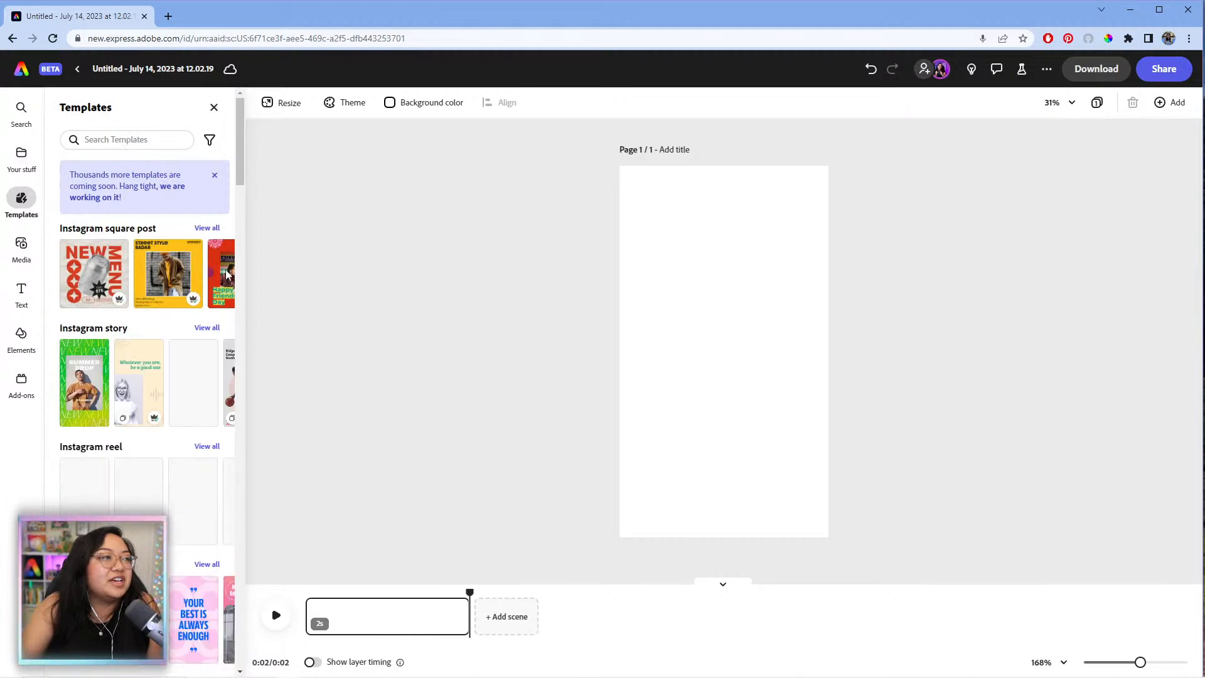
click(213, 108)
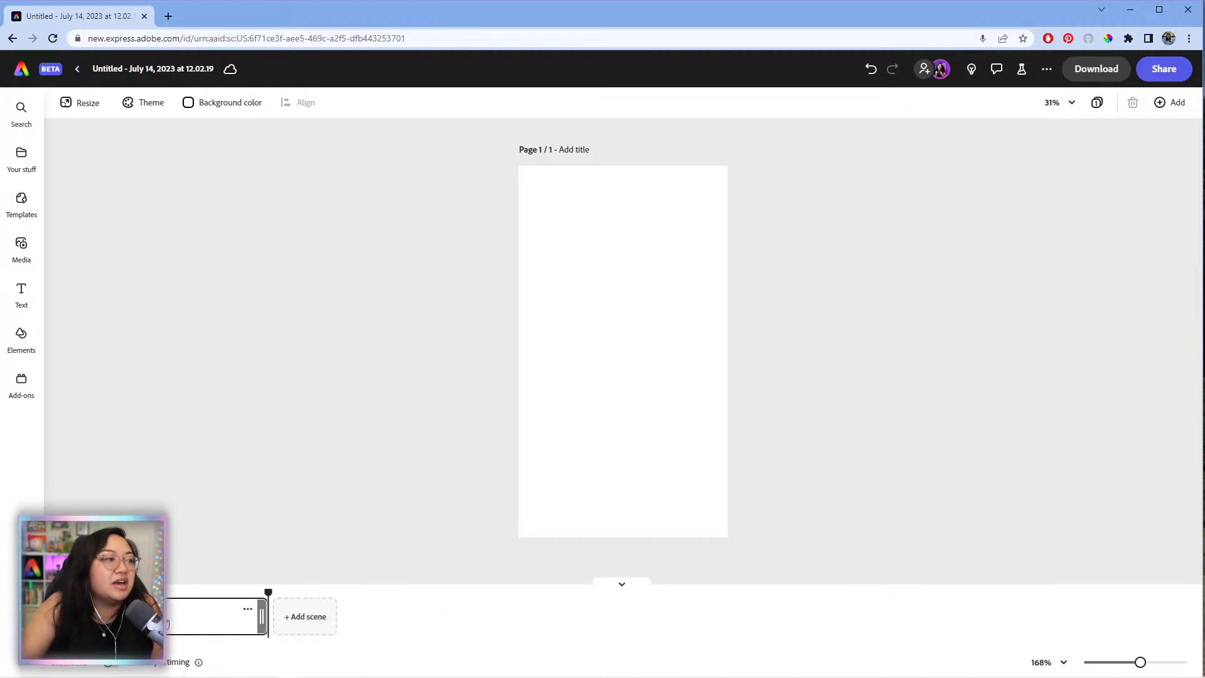
- Add two blank scenes after the first scene on the timeline
click(194, 613)
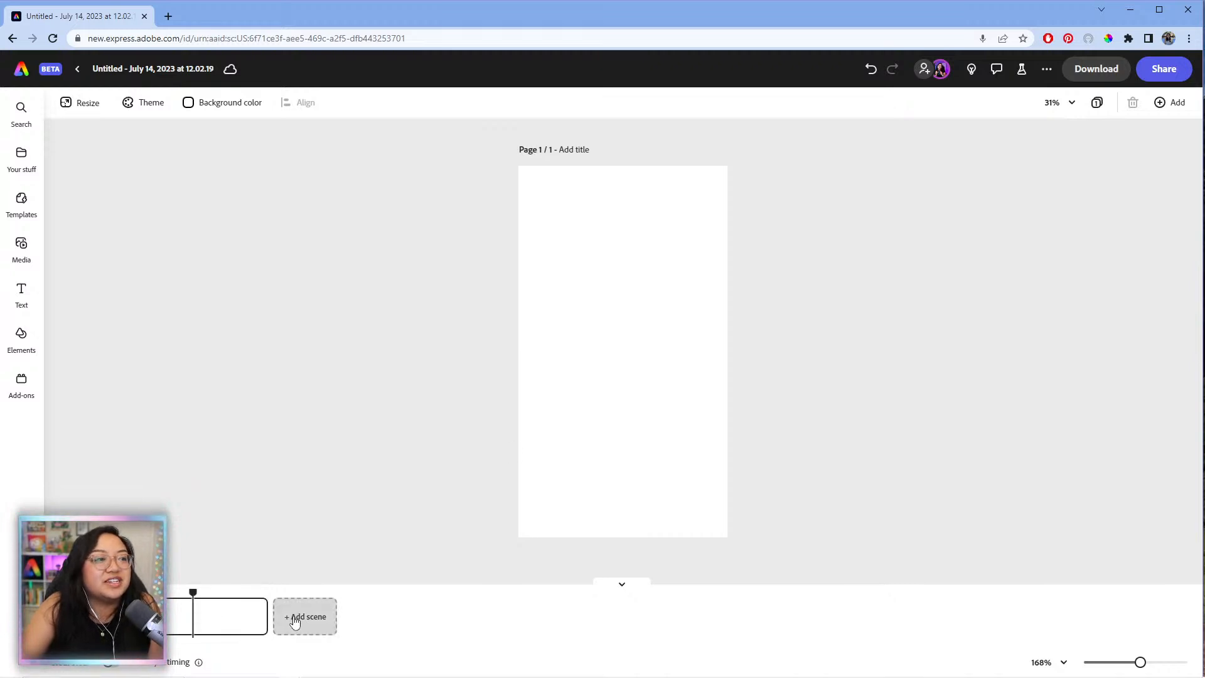
click(302, 624)
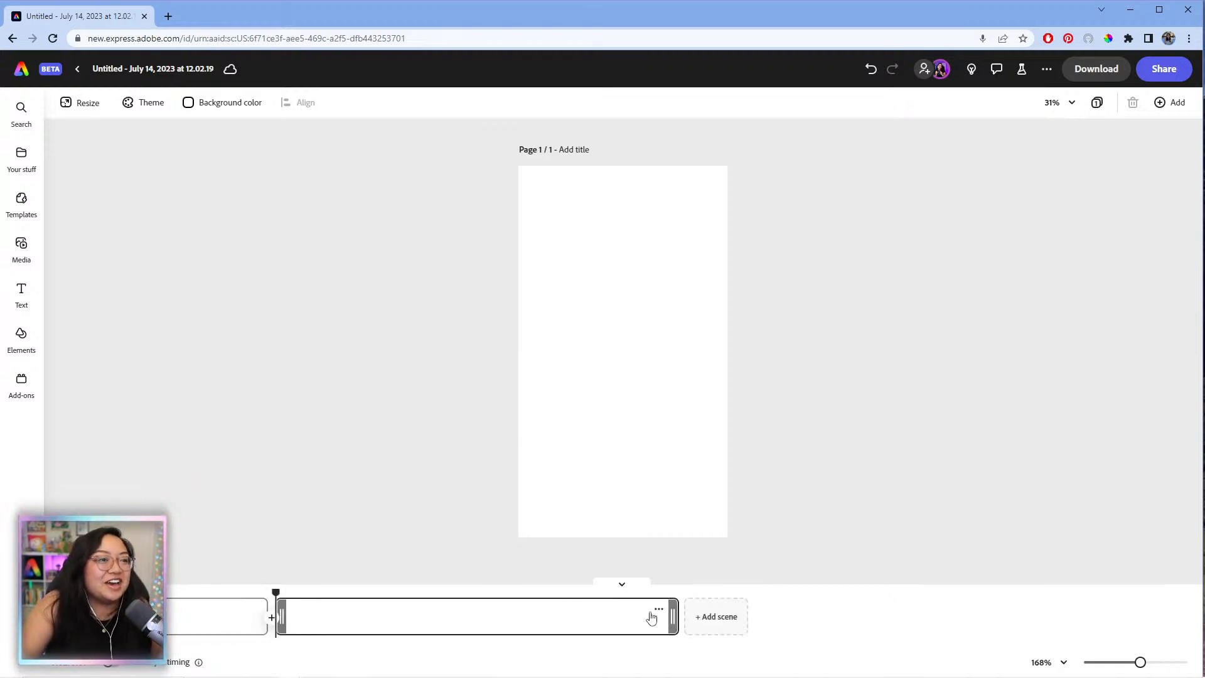
click(708, 617)
- Go through the scenes on the timeline one by one and return to the first scene
click(864, 631)
click(546, 631)
click(182, 620)
click(487, 632)
click(823, 631)
click(580, 631)
click(206, 614)
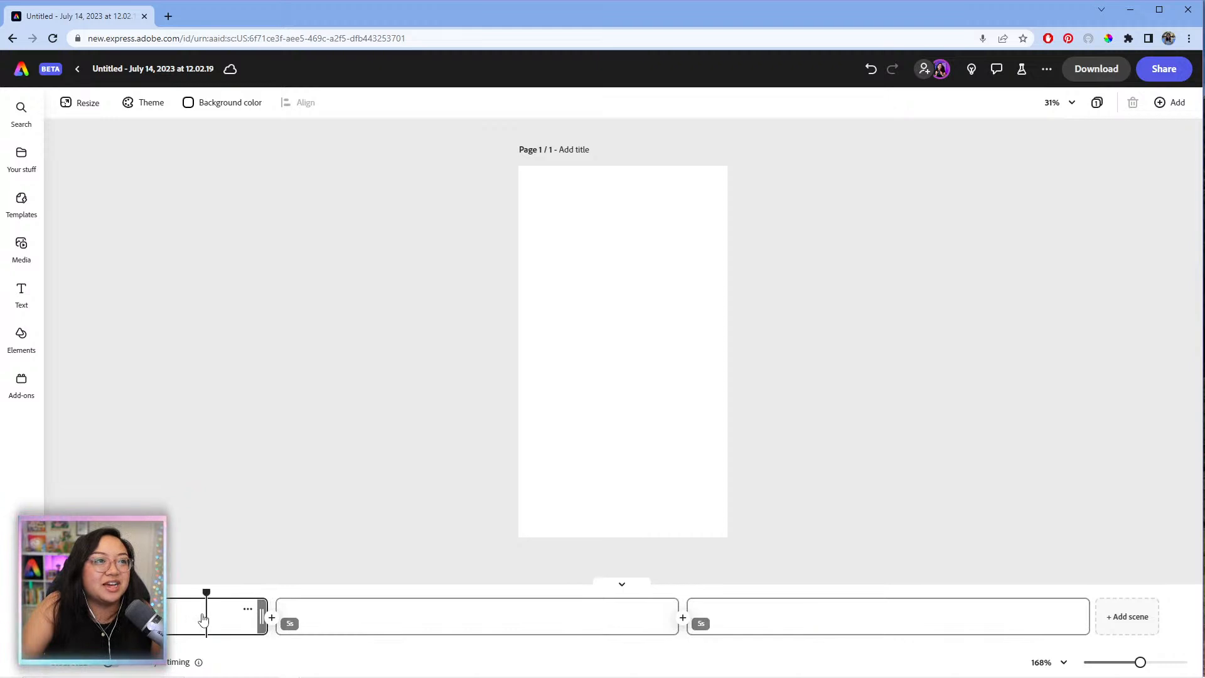
click(420, 621)
click(198, 618)
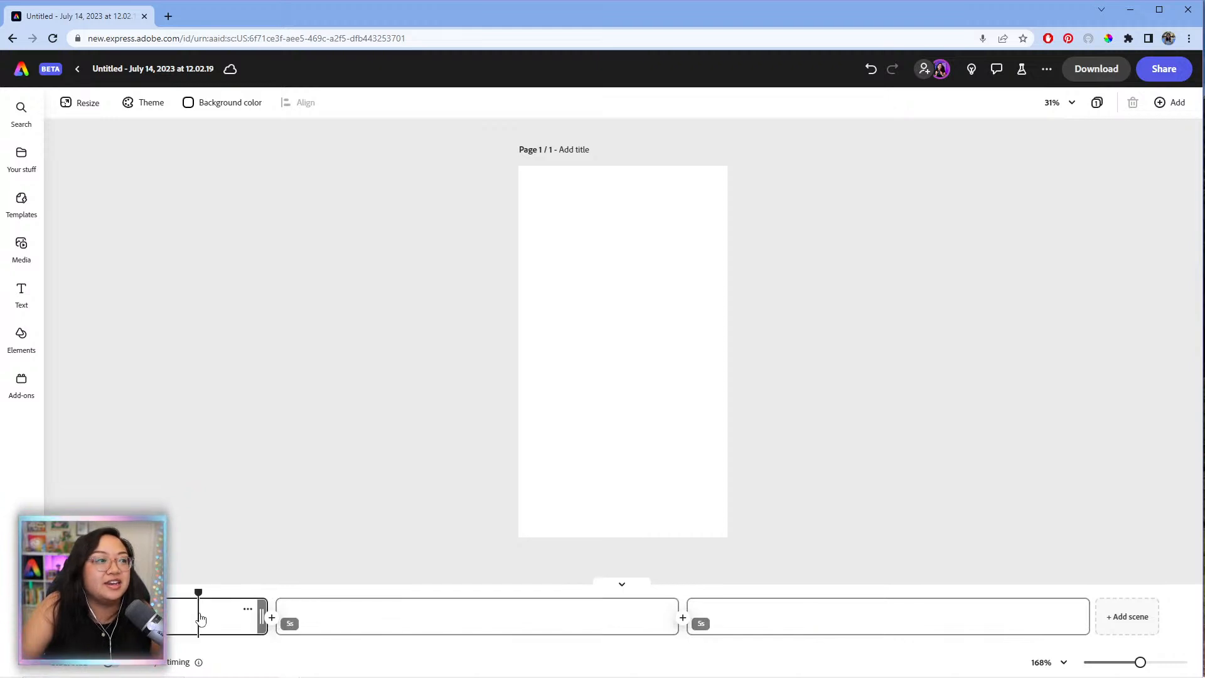
- Insert the Seasonal stock video of the surfer carrying a striped board into the first scene
click(23, 248)
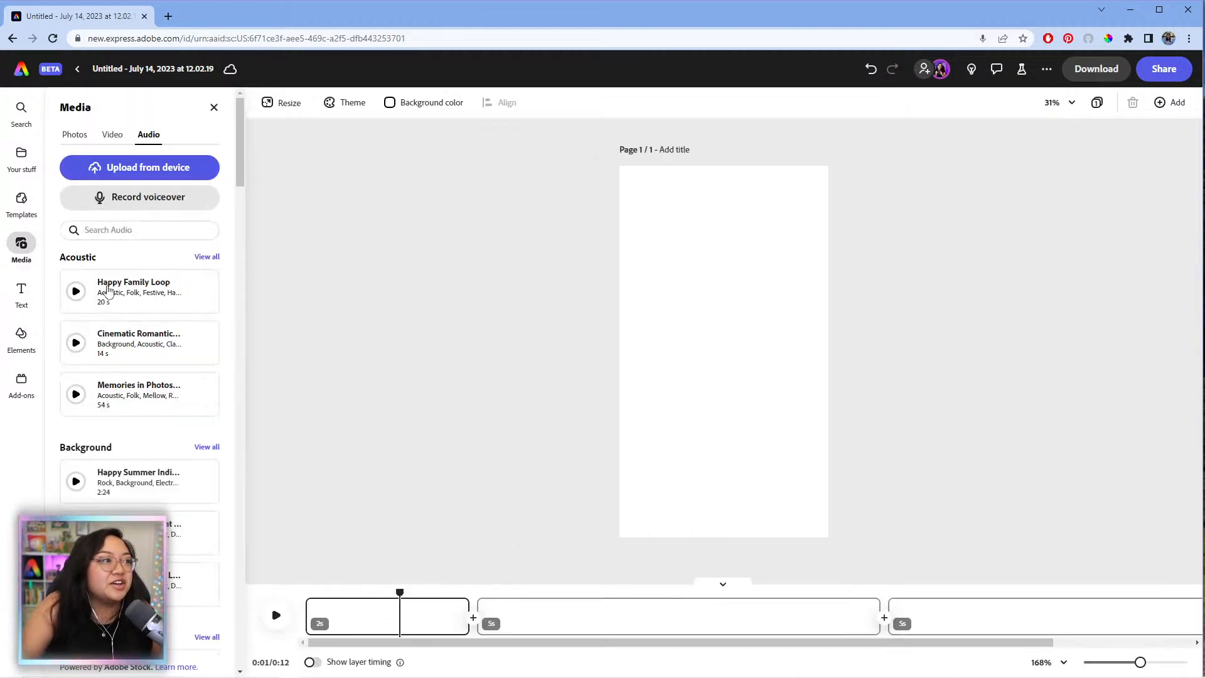
click(74, 134)
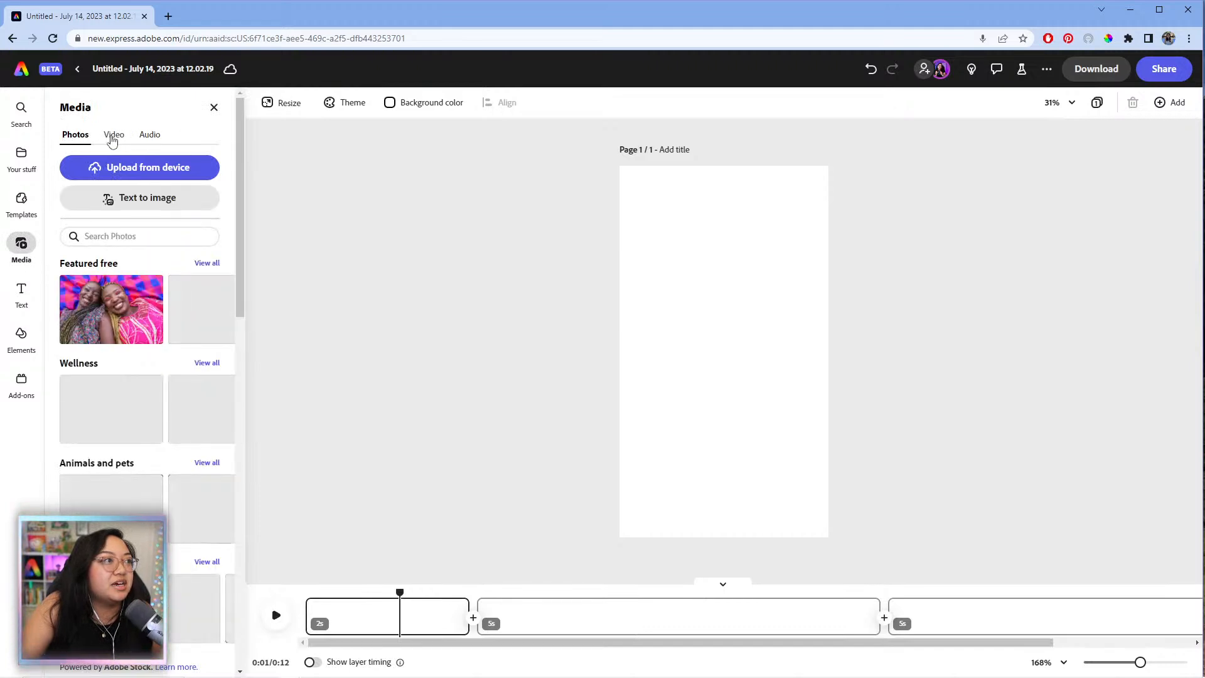
click(112, 135)
scroll(189, 376, down, 5)
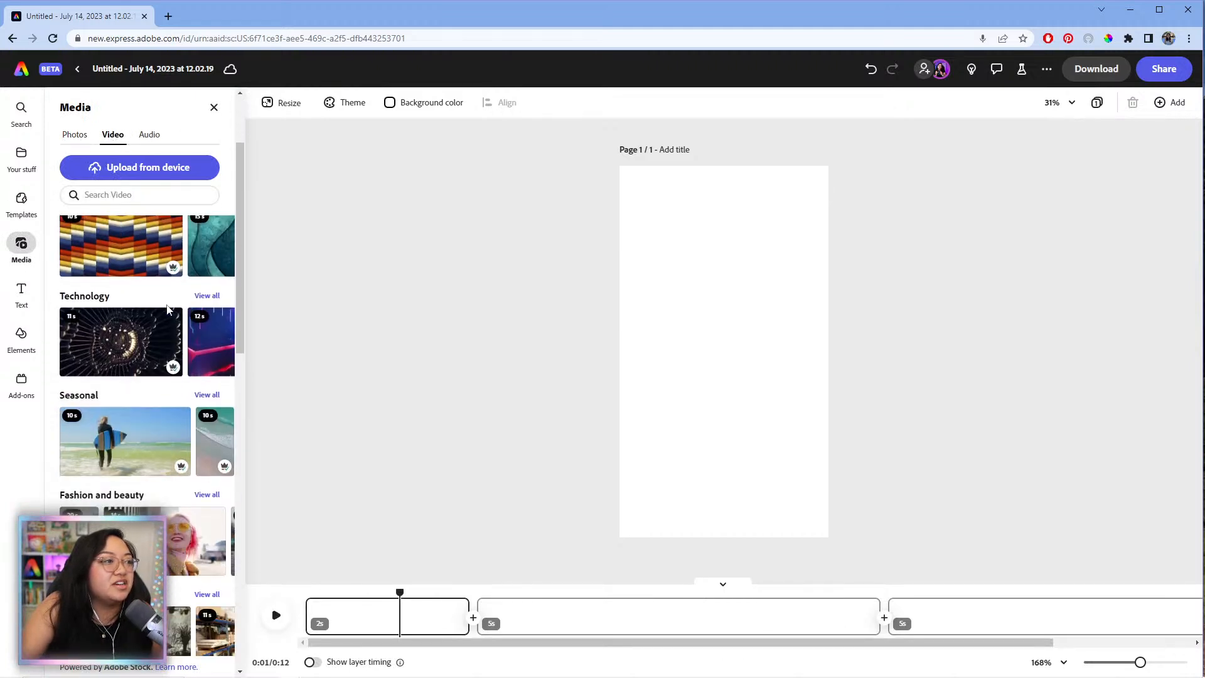
drag(110, 331, 711, 496)
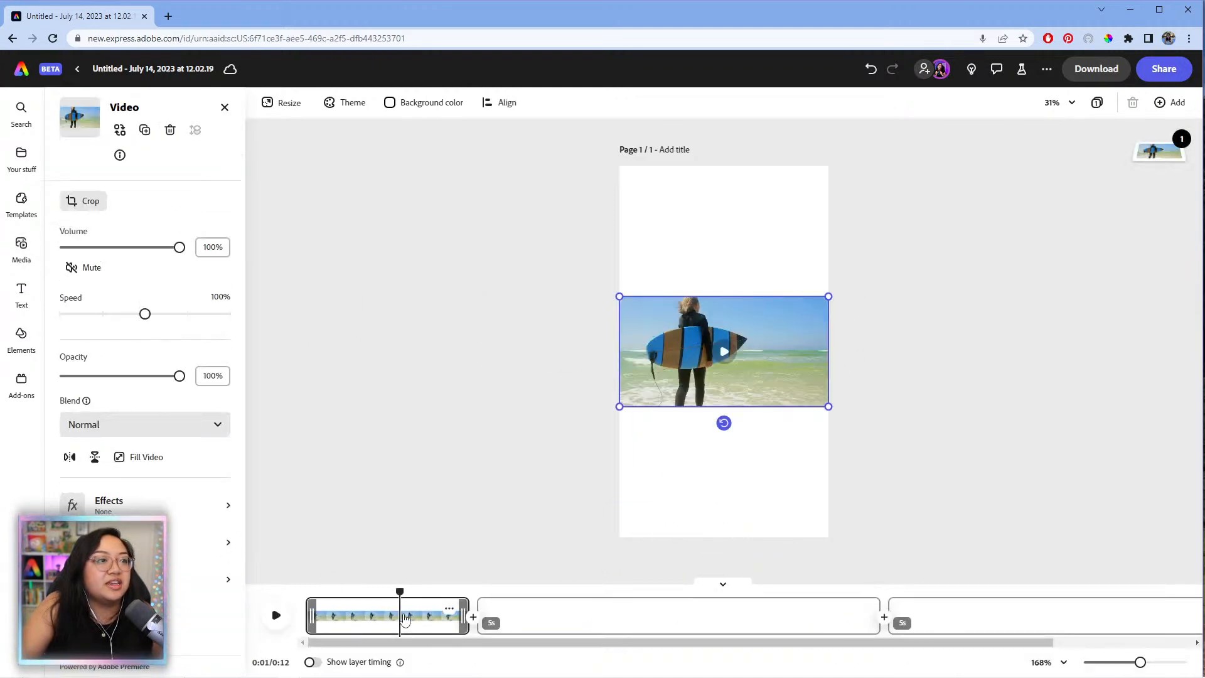
- Mute the surfer video in the first scene
click(404, 618)
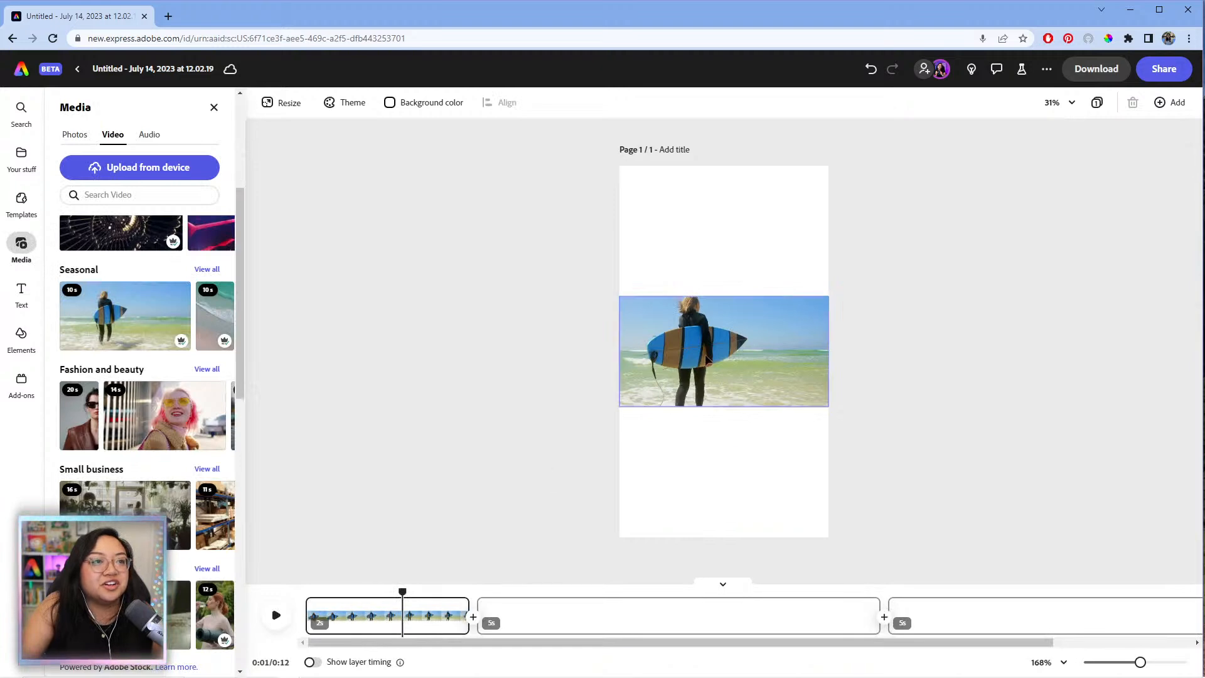
click(725, 380)
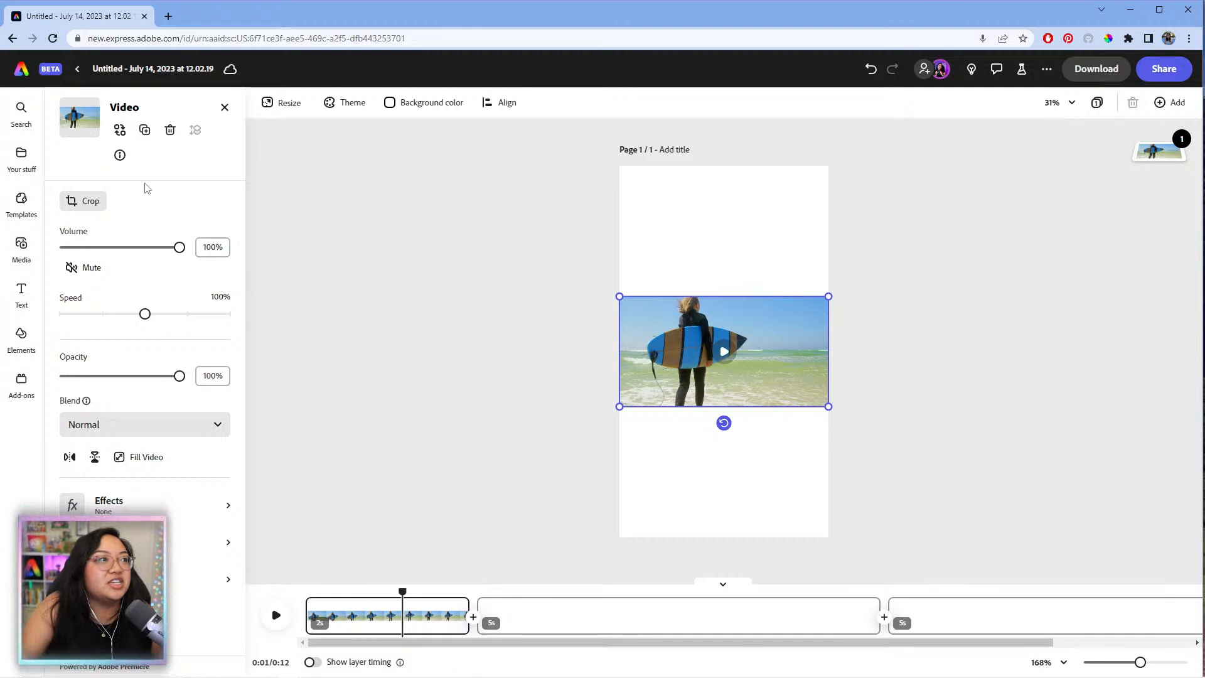
click(73, 268)
- Try the surfer video at 25% and 200% speed, and restore it to 100% speed and full opacity
drag(148, 318, 66, 317)
click(727, 355)
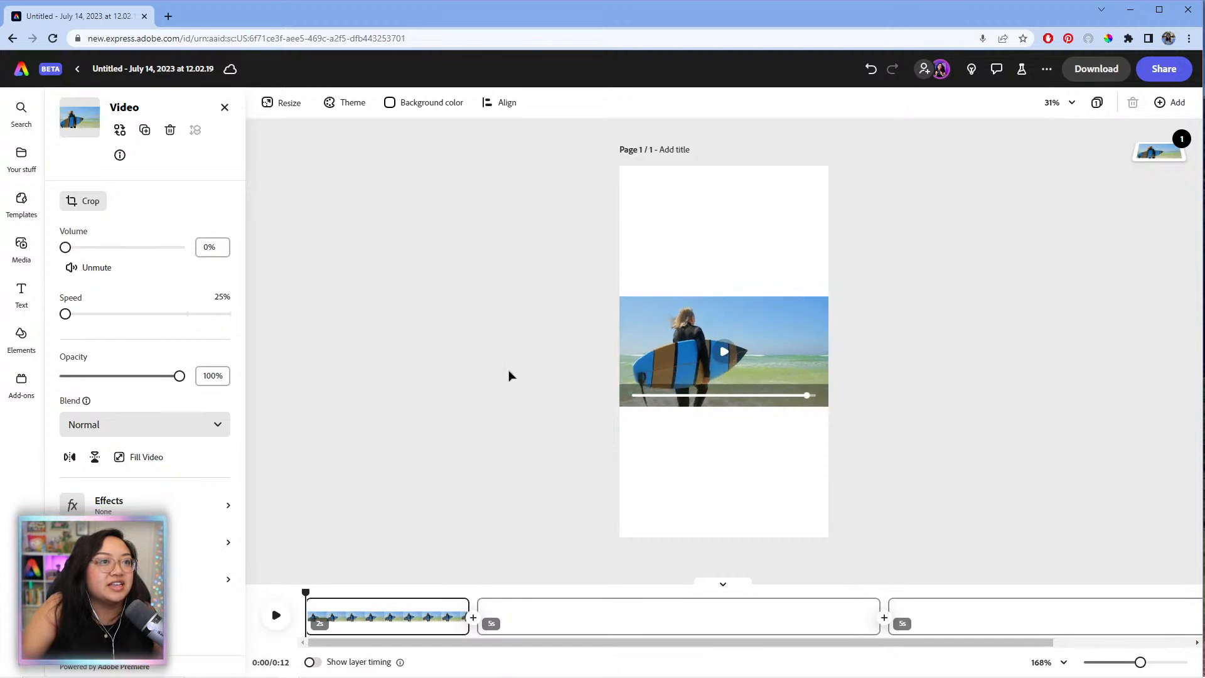
drag(162, 312, 250, 316)
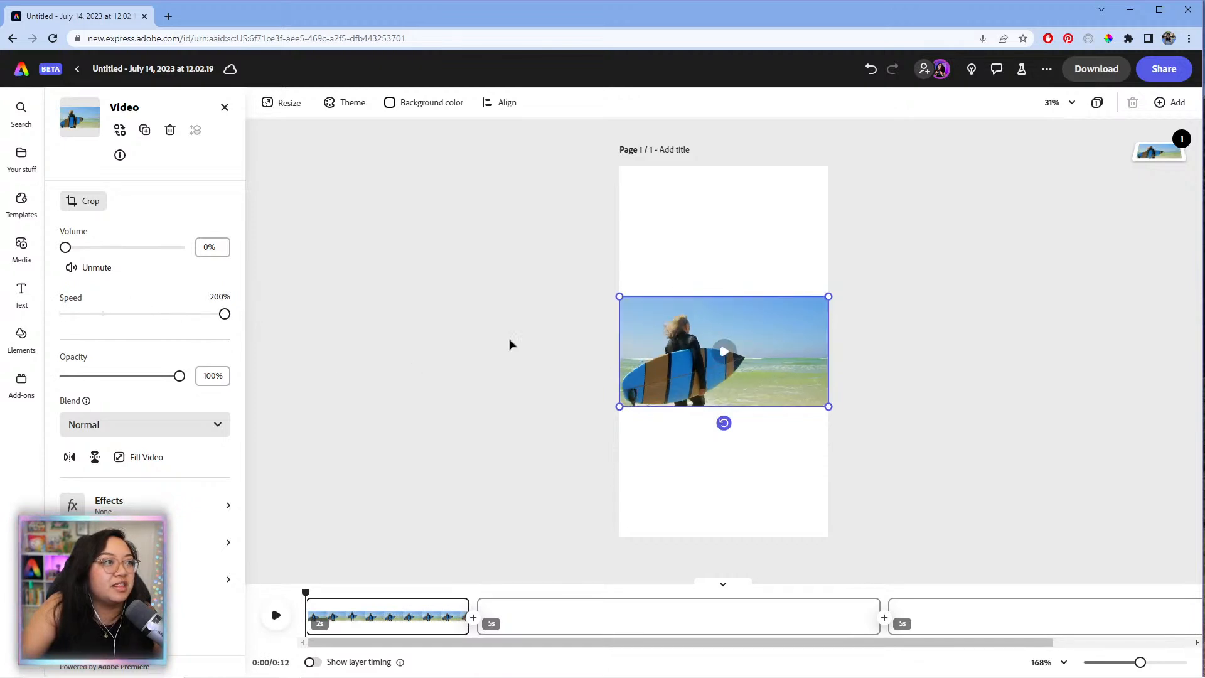
click(728, 364)
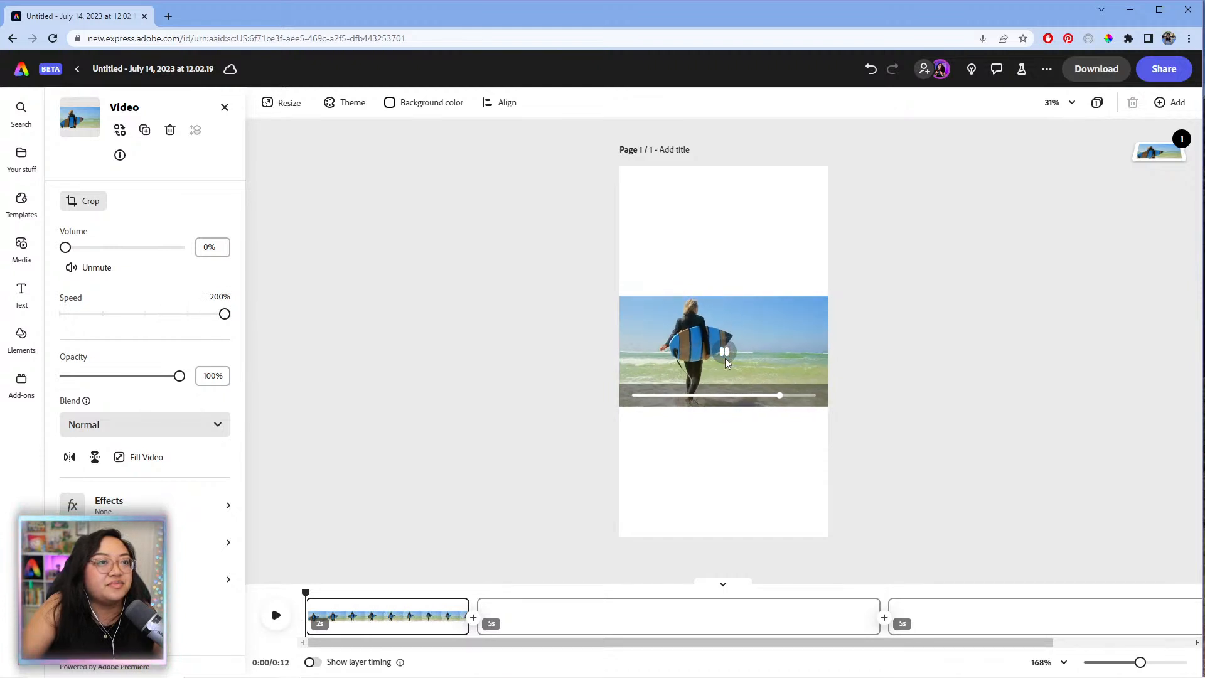
click(147, 314)
drag(178, 376, 298, 430)
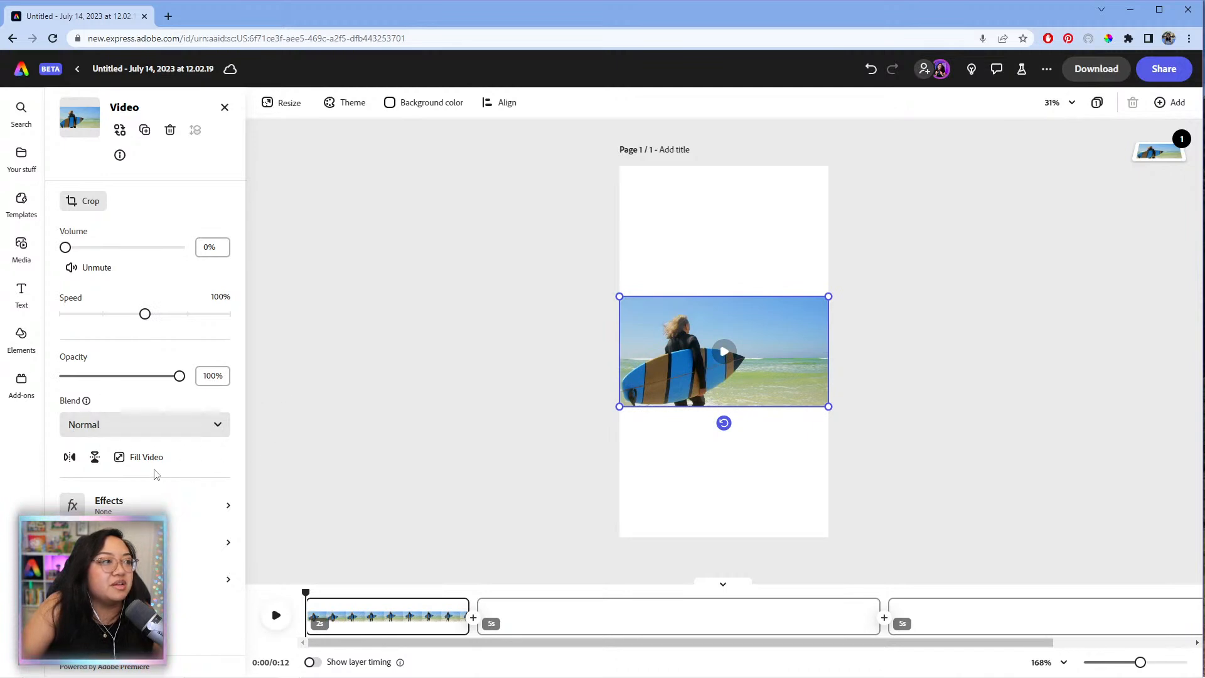
- Fill the page with the surfer video, shifted sideways to frame the surfer, and lengthen the first scene to 4.2 seconds
click(154, 459)
drag(709, 400, 792, 403)
click(849, 353)
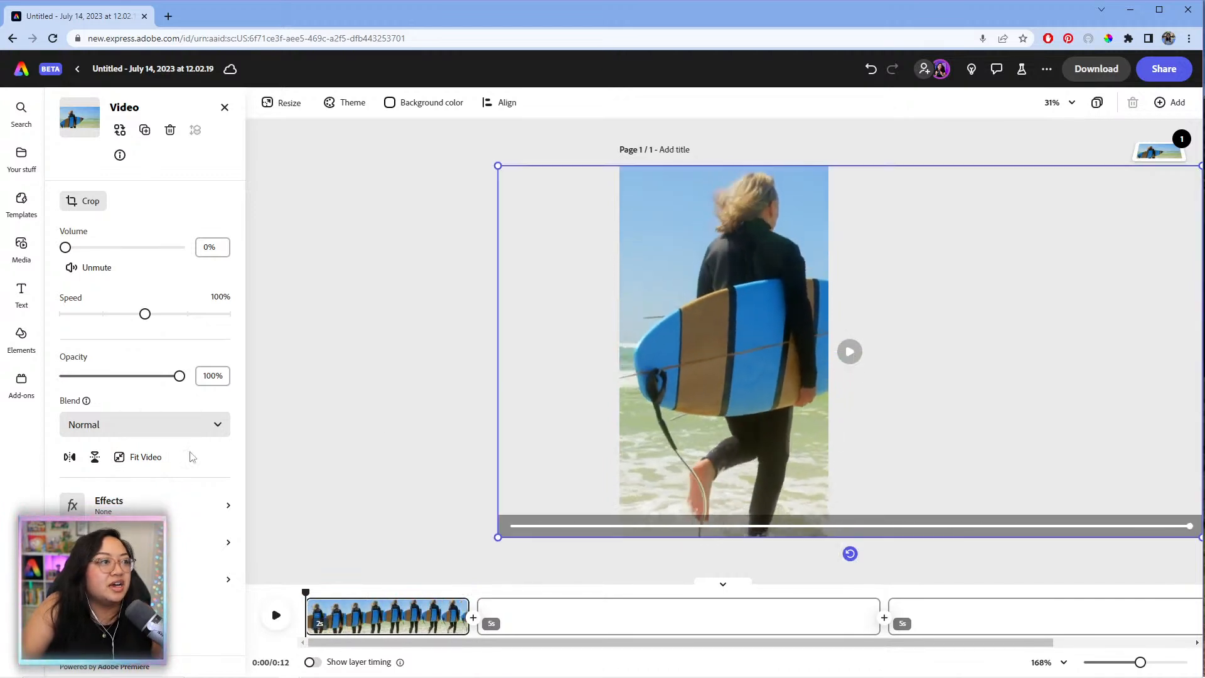
drag(475, 634, 641, 624)
- Try the orange and pink duotone effect on the surfer video and reset the effect to None
click(149, 512)
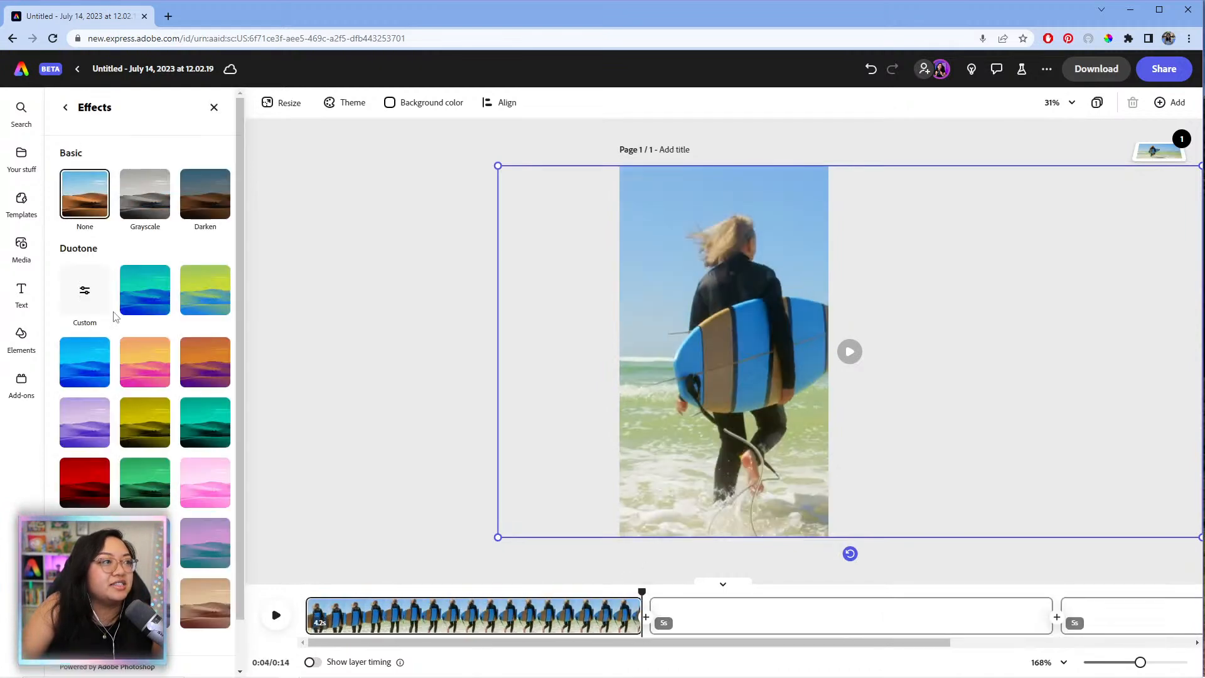
click(128, 360)
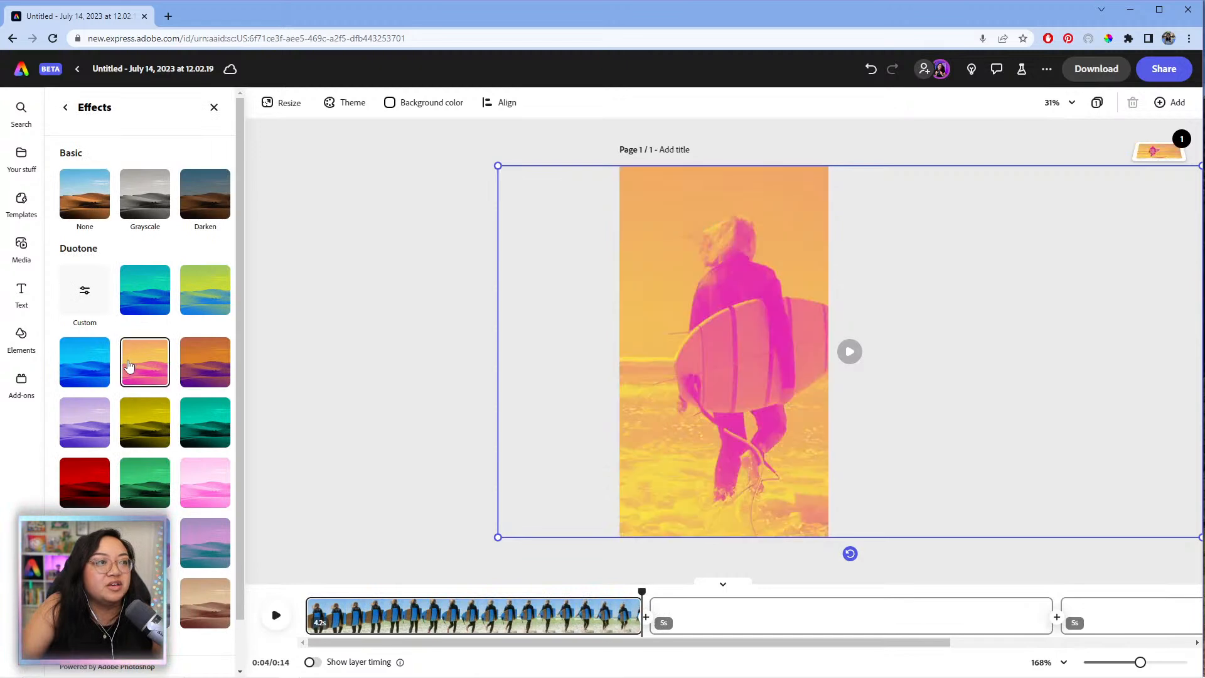
click(80, 201)
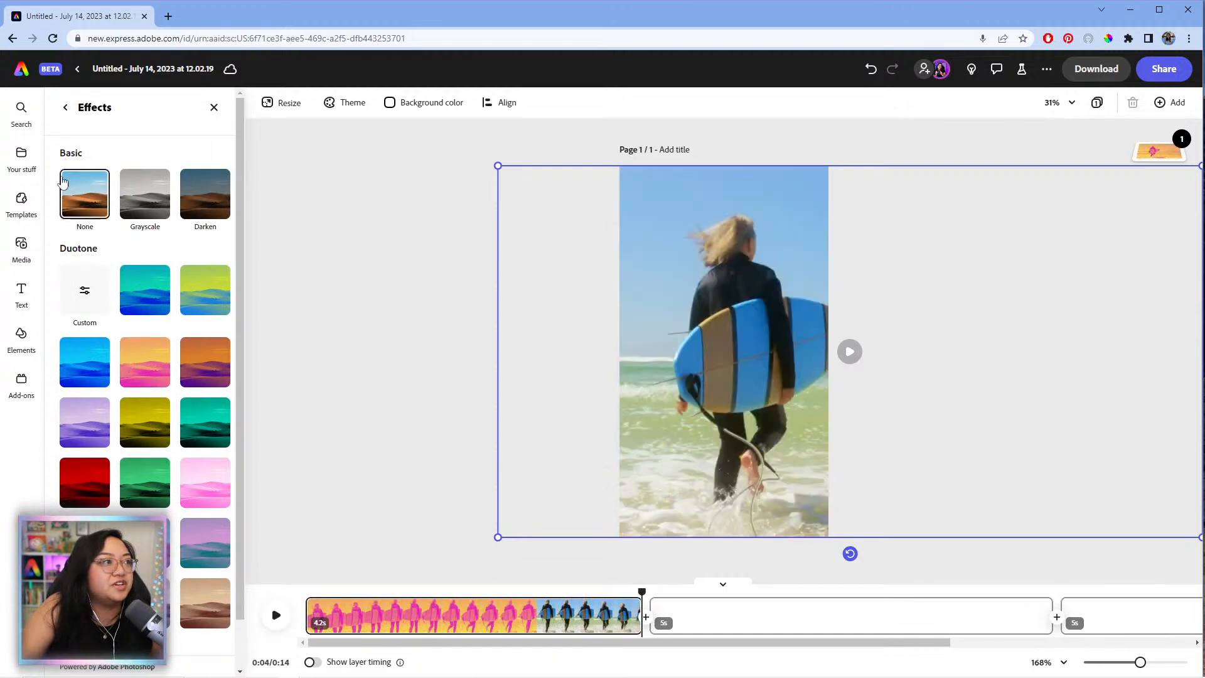
- Adjust the surfer video's light settings to contrast 1 and brightness 3
click(65, 108)
mouse_move(117, 195)
mouse_down()
mouse_move(150, 194)
mouse_move(134, 199)
mouse_up()
drag(118, 240, 119, 240)
drag(132, 196, 118, 195)
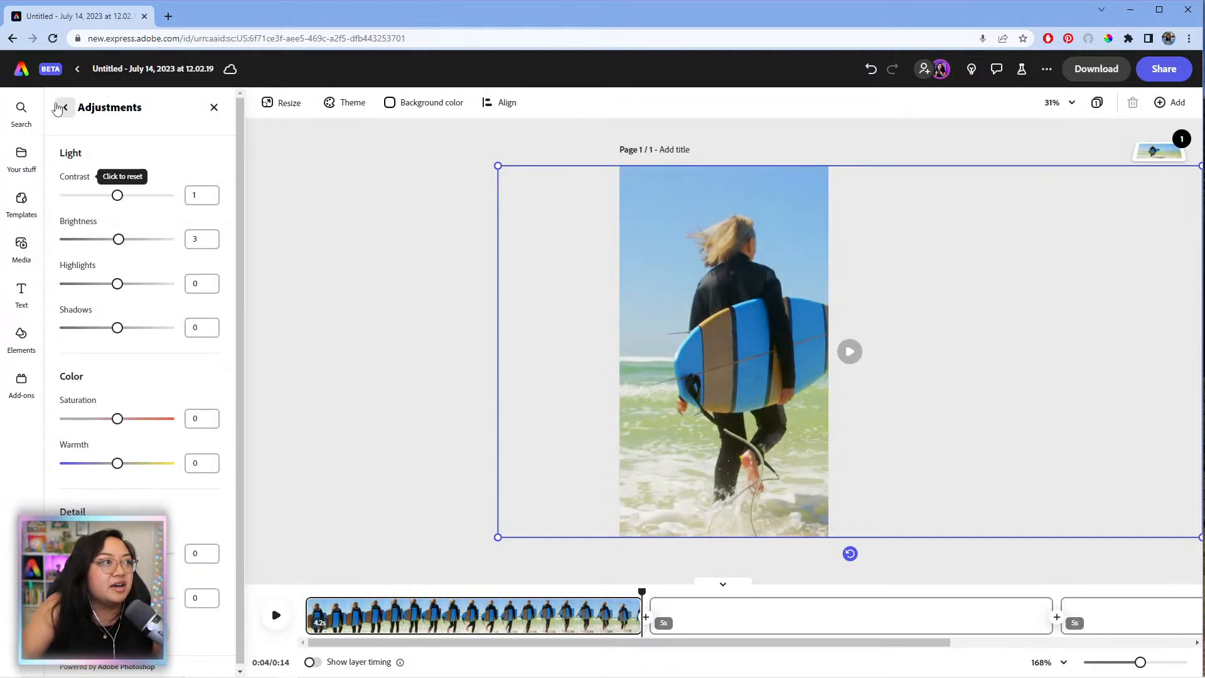
click(65, 107)
click(182, 543)
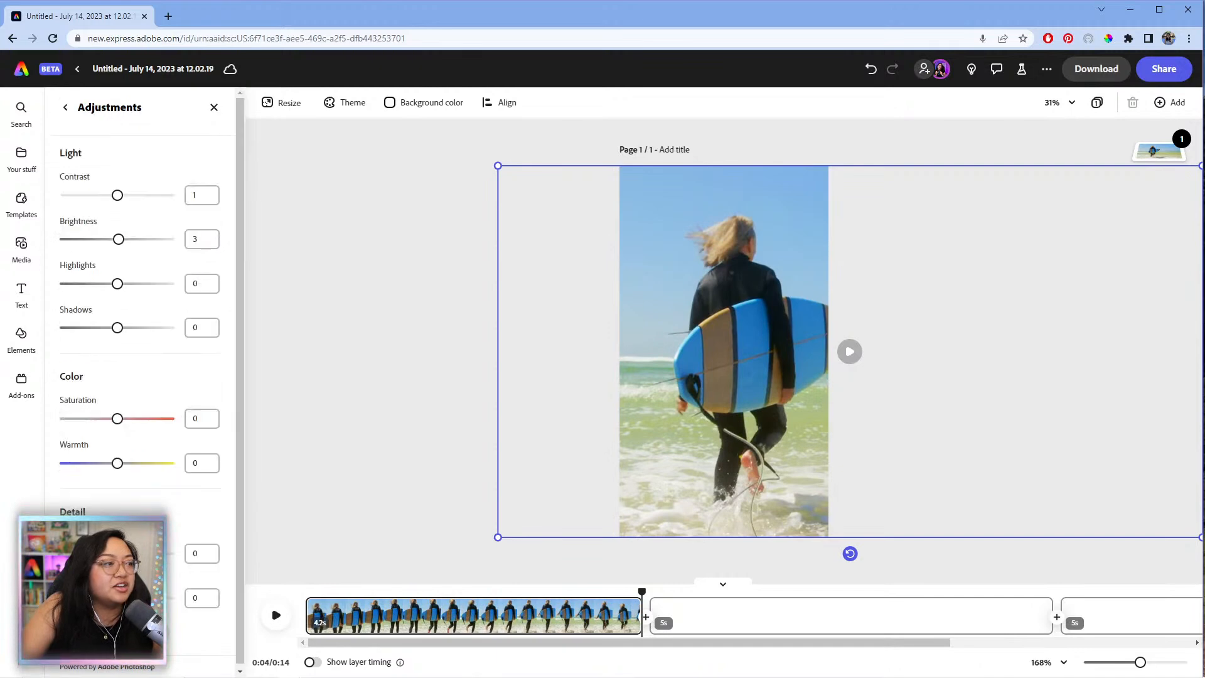
click(64, 110)
- Preview the Bungee and Drift entrance animations on the surfer video without applying one
click(176, 583)
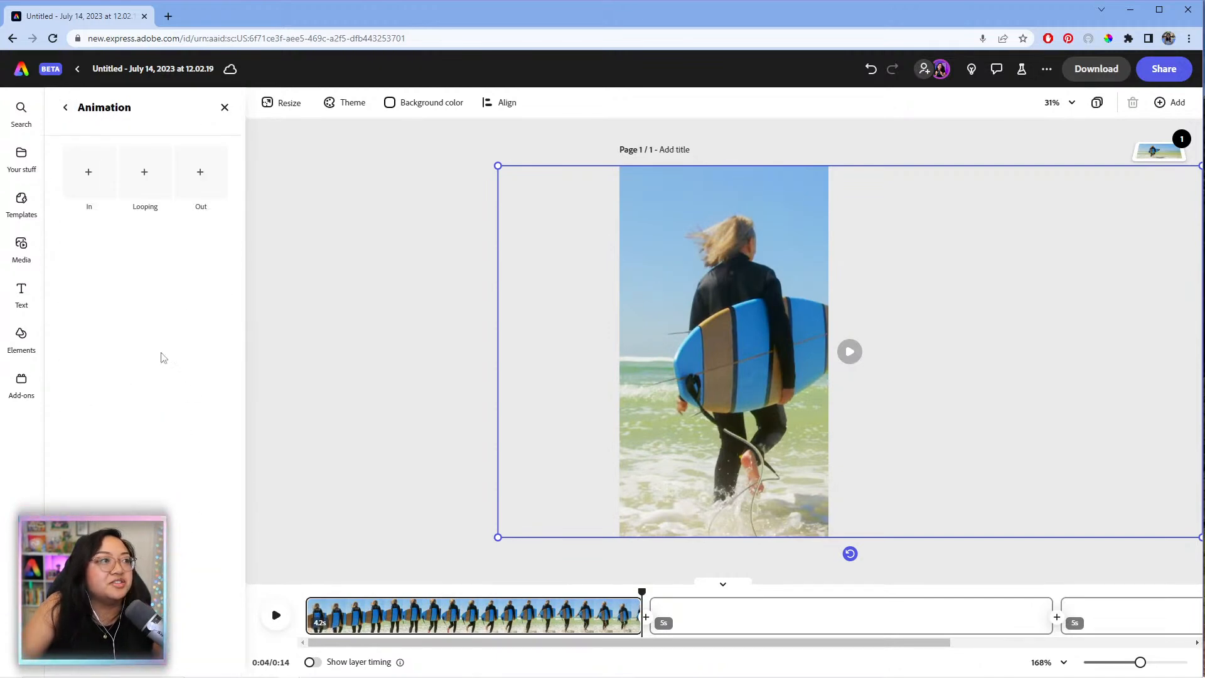
click(106, 182)
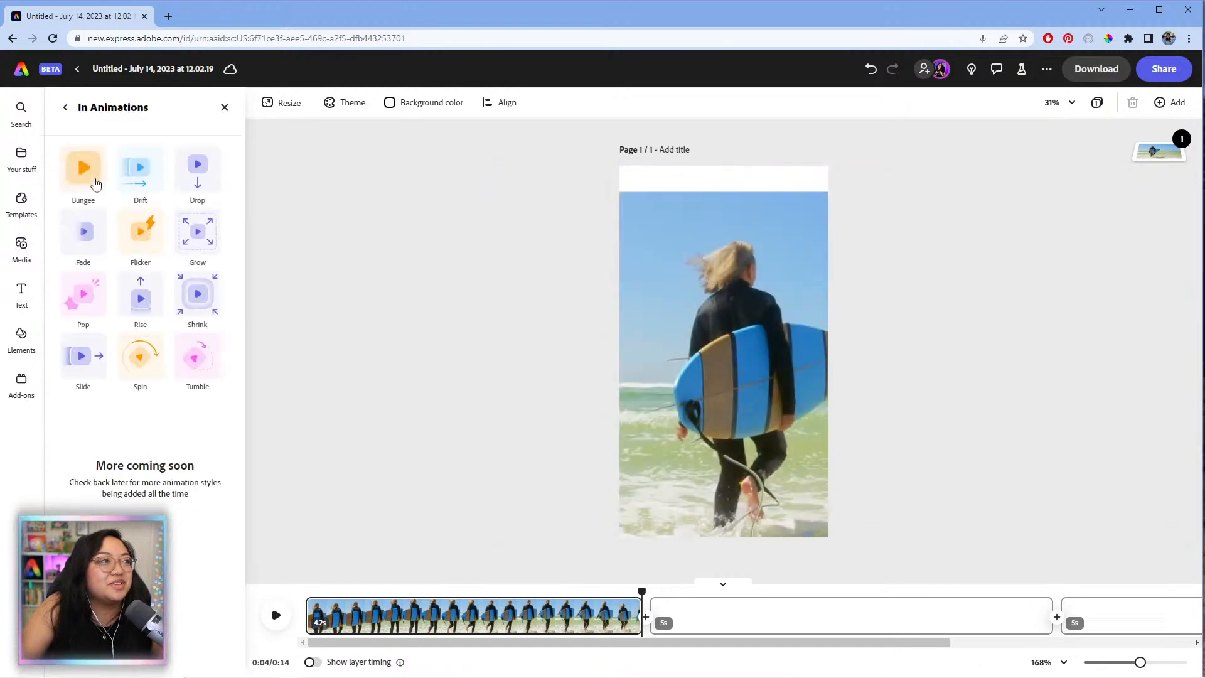
click(151, 181)
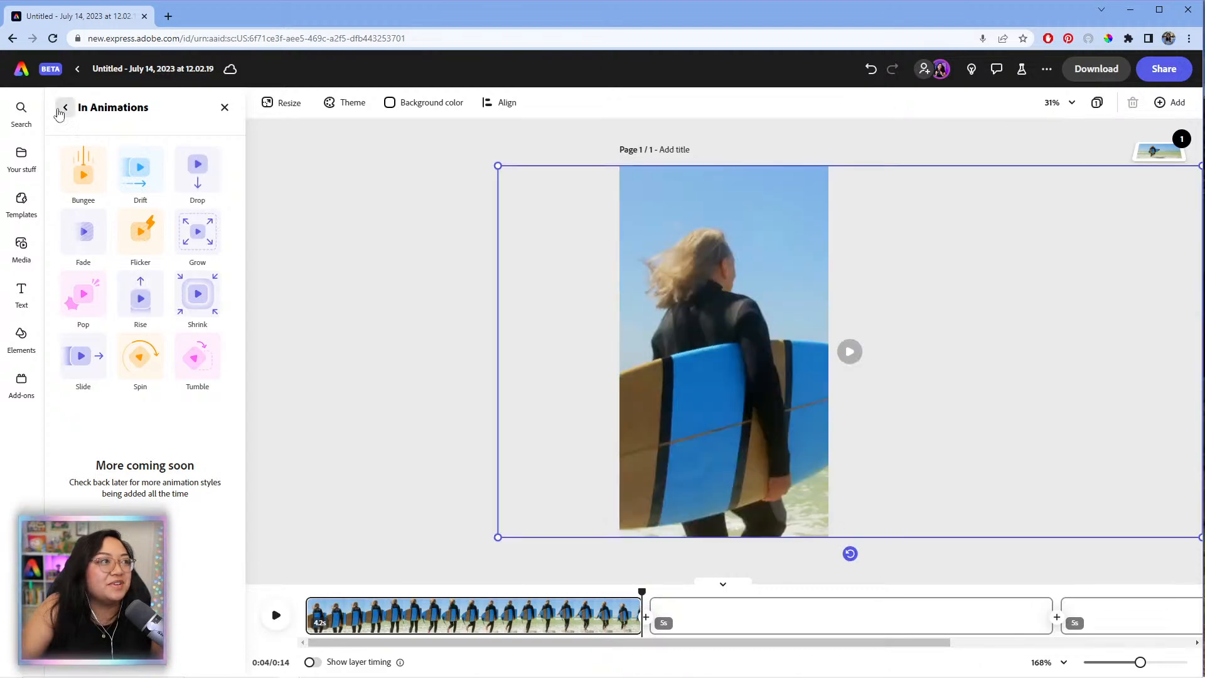
click(64, 108)
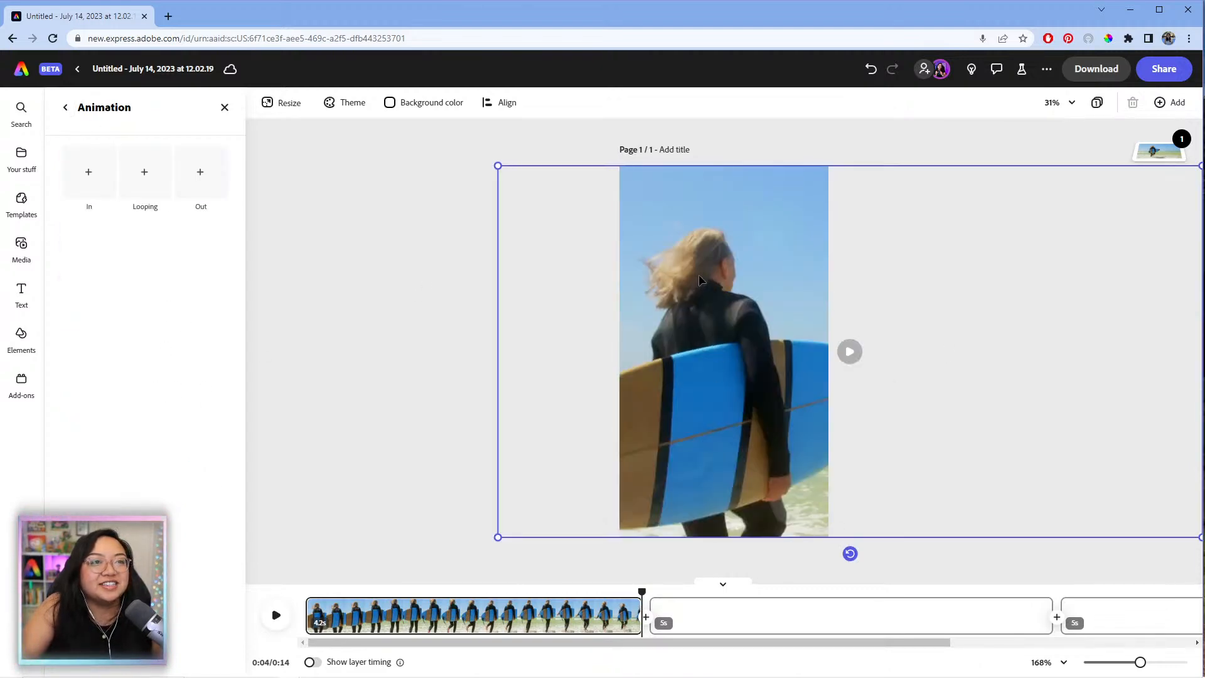
- Delete the surfer video and the two empty scenes after the first one
key(Delete)
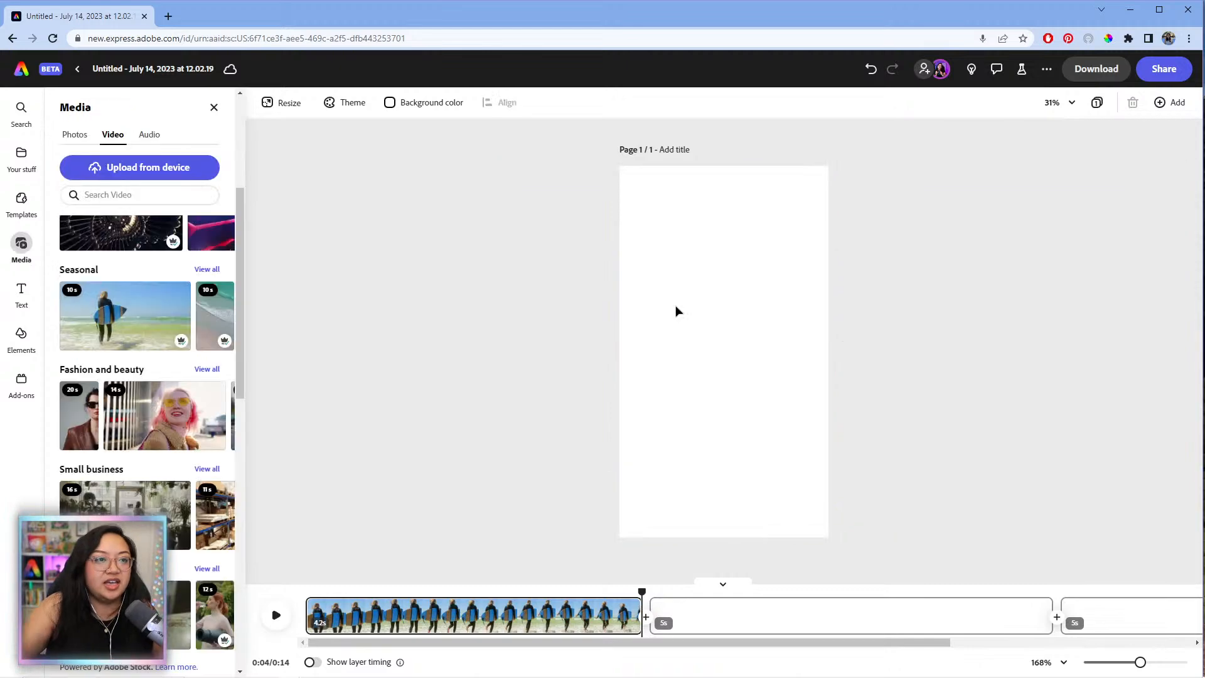
click(886, 618)
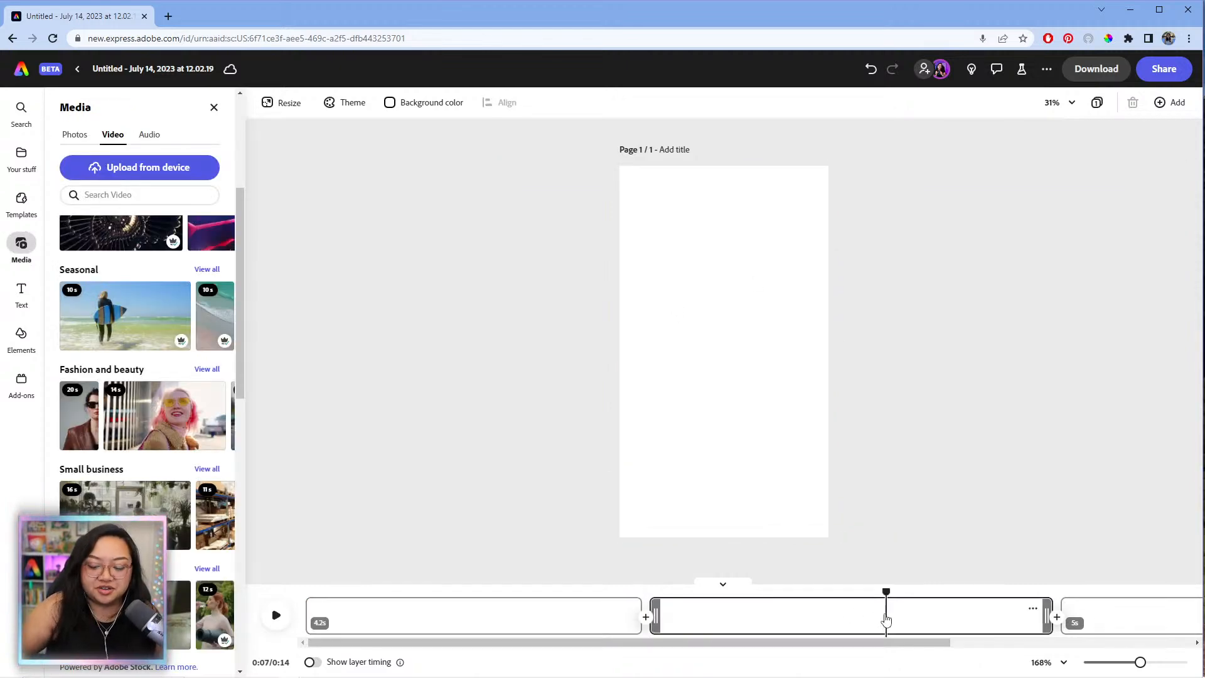
key(Delete)
click(886, 618)
key(Delete)
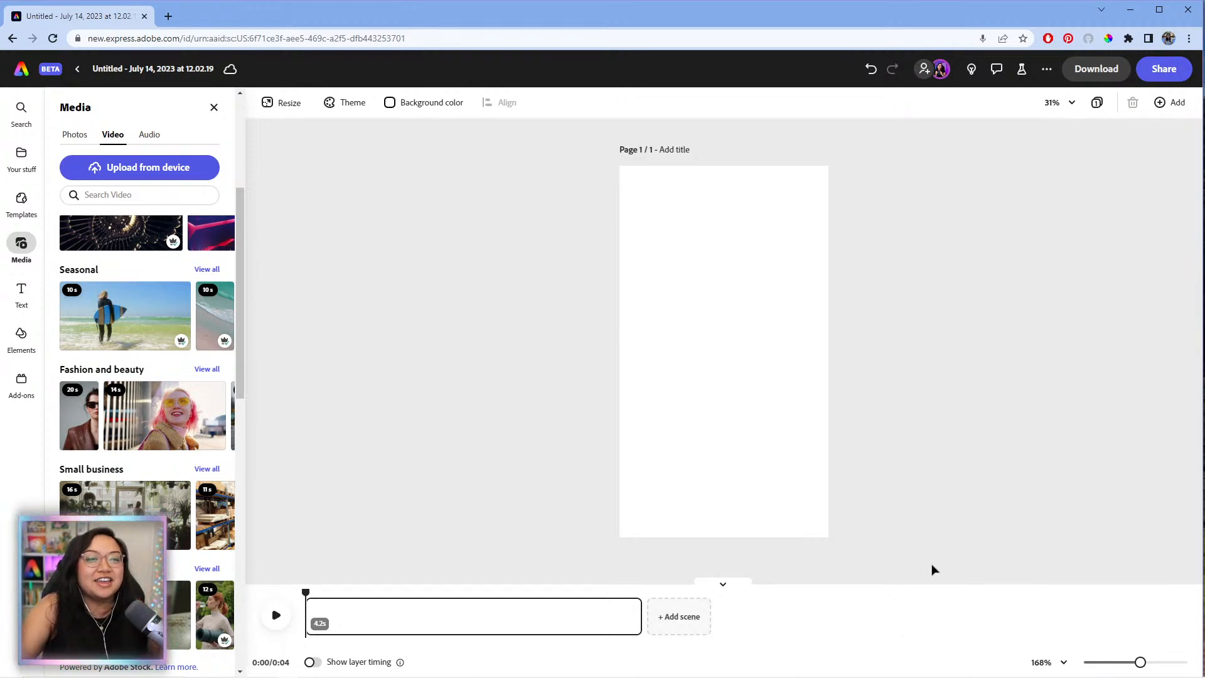
- Shorten the remaining empty scene to 1.8 seconds
mouse_move(615, 624)
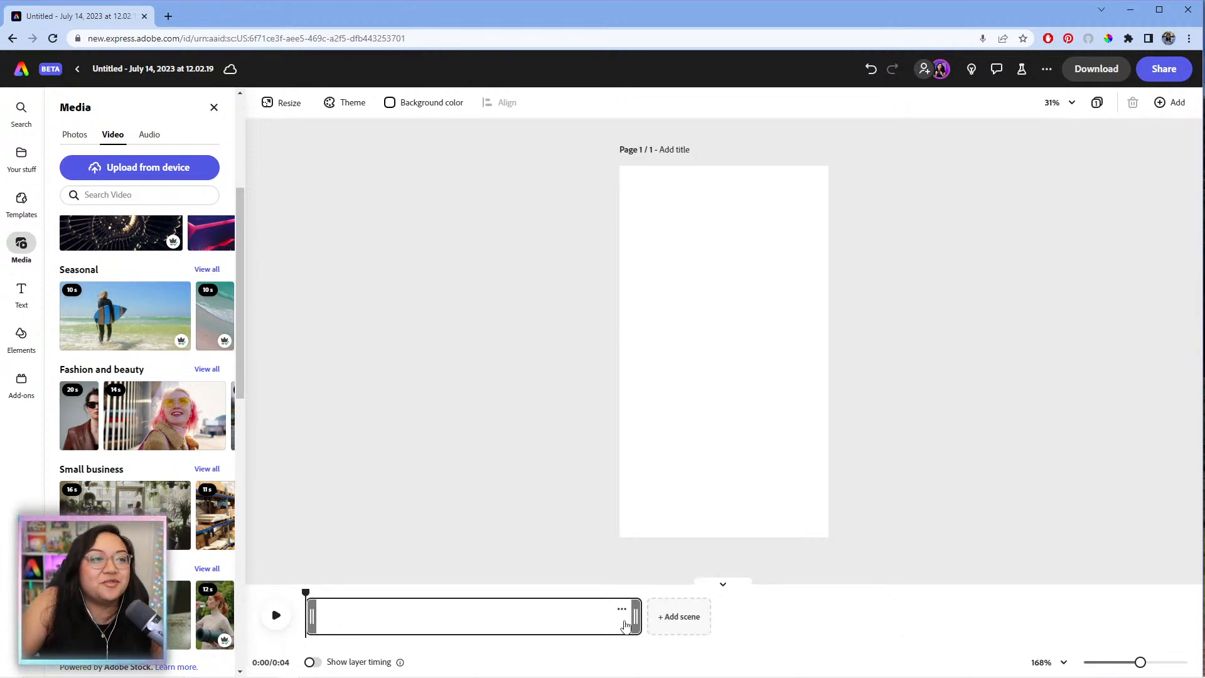
drag(635, 620, 493, 621)
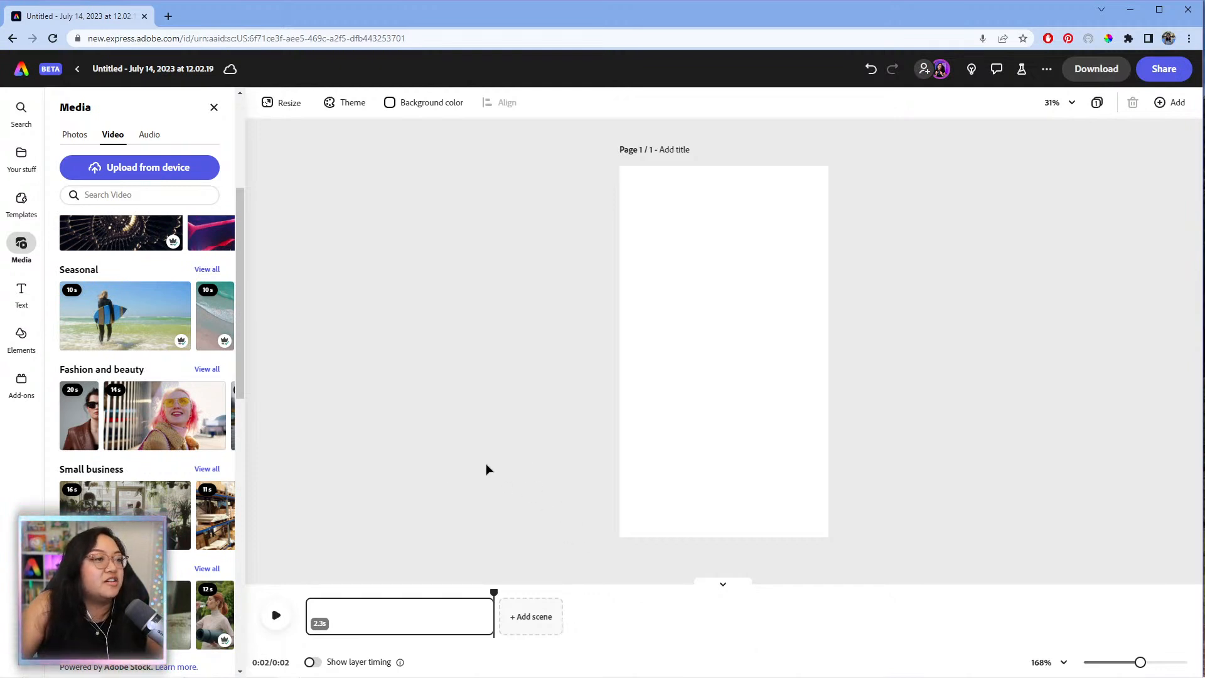
mouse_move(481, 624)
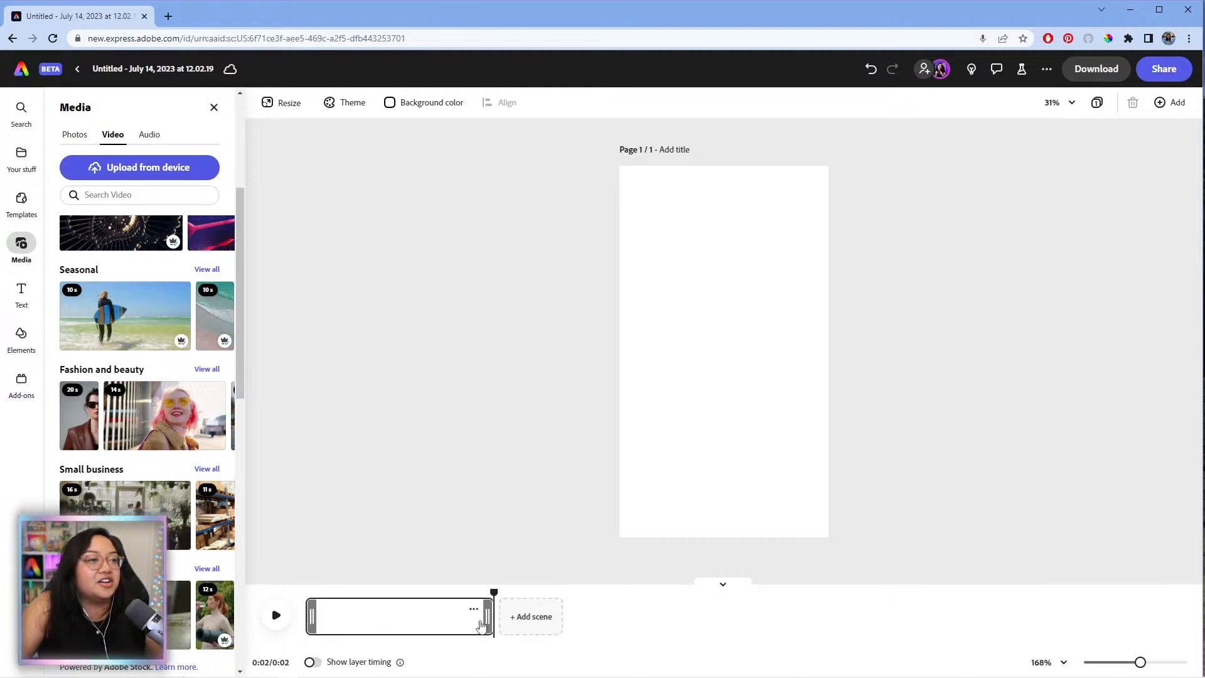
drag(482, 620, 451, 620)
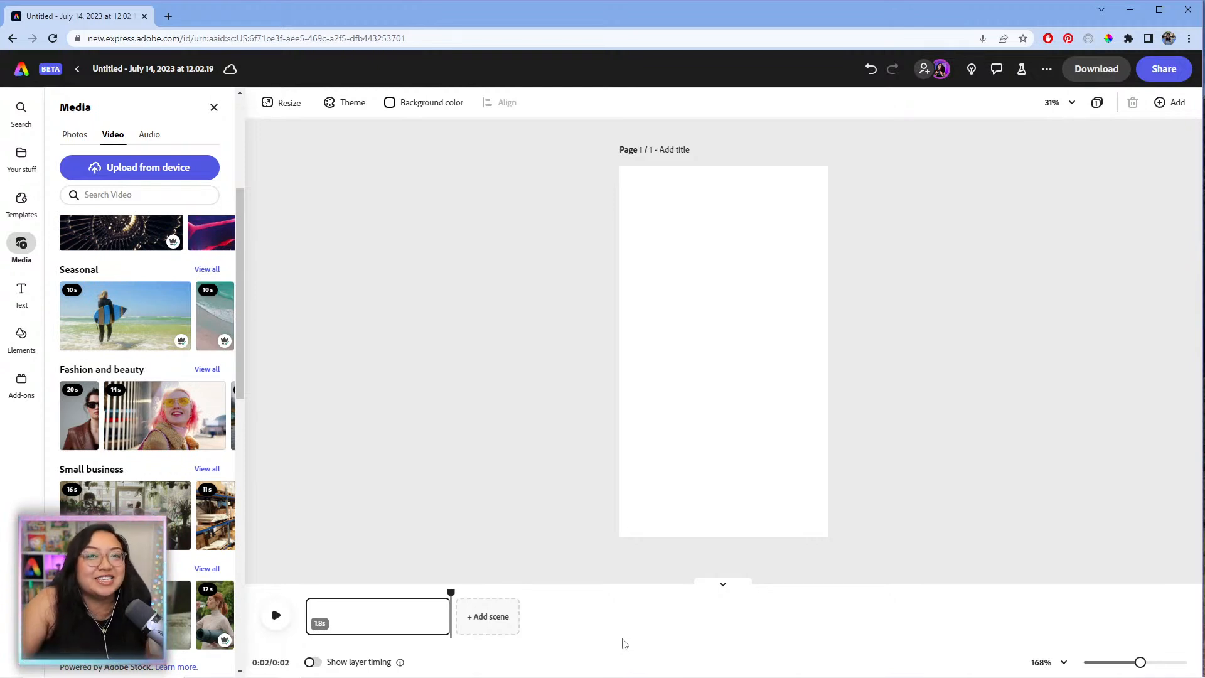
- Bring up the DC CLIPS folder beside the browser and add the ATH2023 clip from artechouse to the empty scene
drag(1199, 421, 1158, 427)
click(1186, 434)
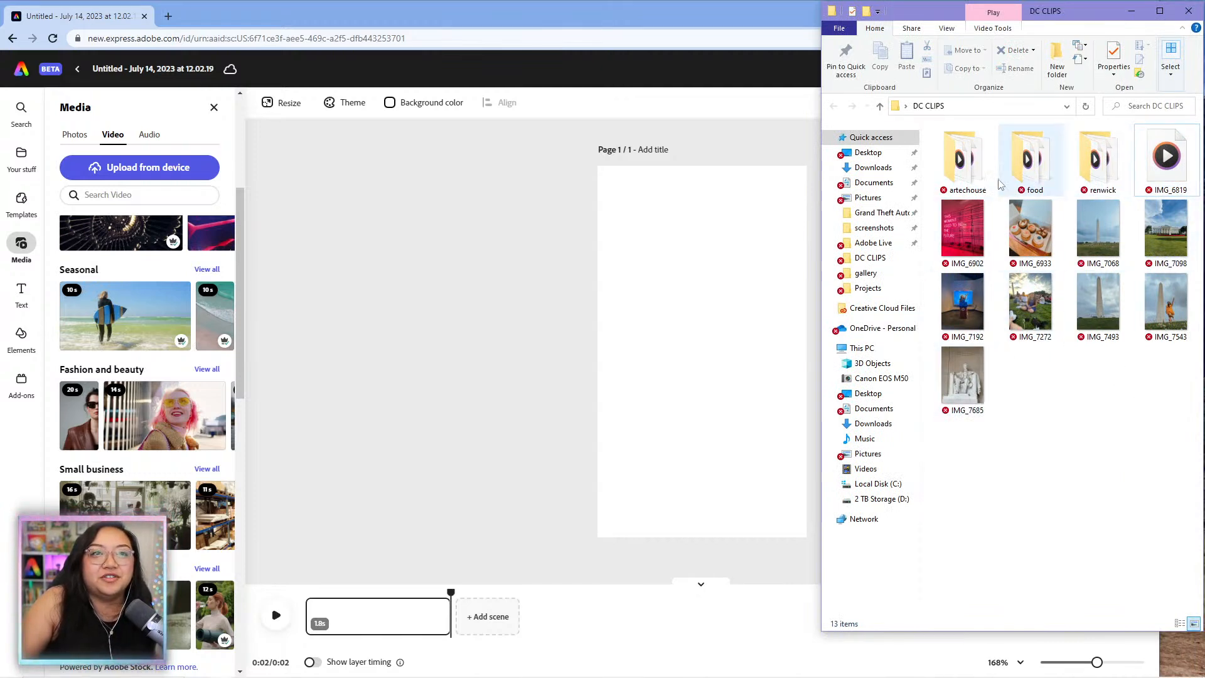
double_click(963, 160)
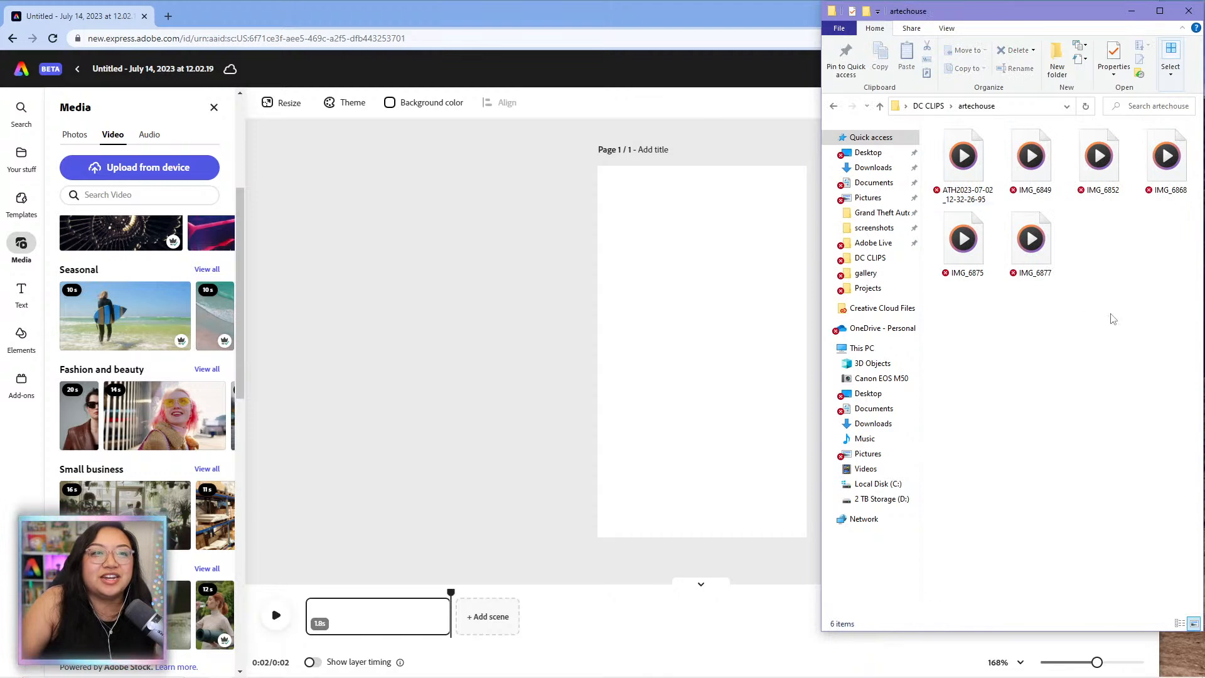
drag(963, 160, 472, 633)
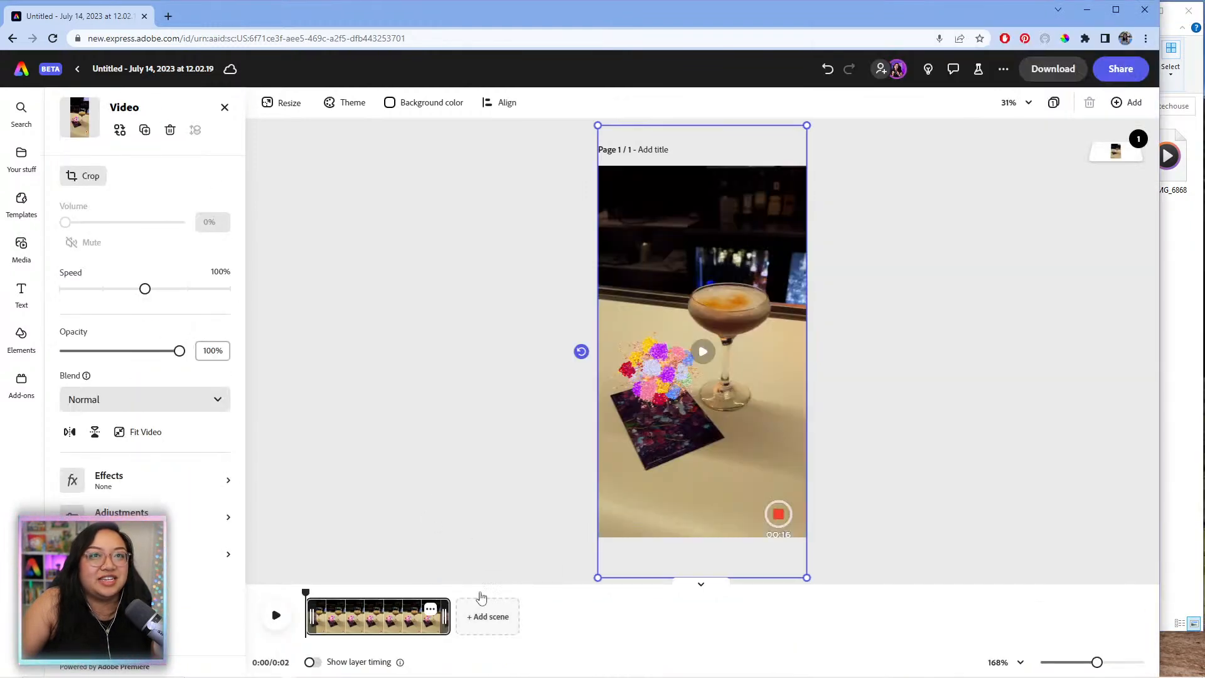
- Add the clips IMG_6849 and IMG_6852 from the artechouse folder as new scenes
click(1179, 415)
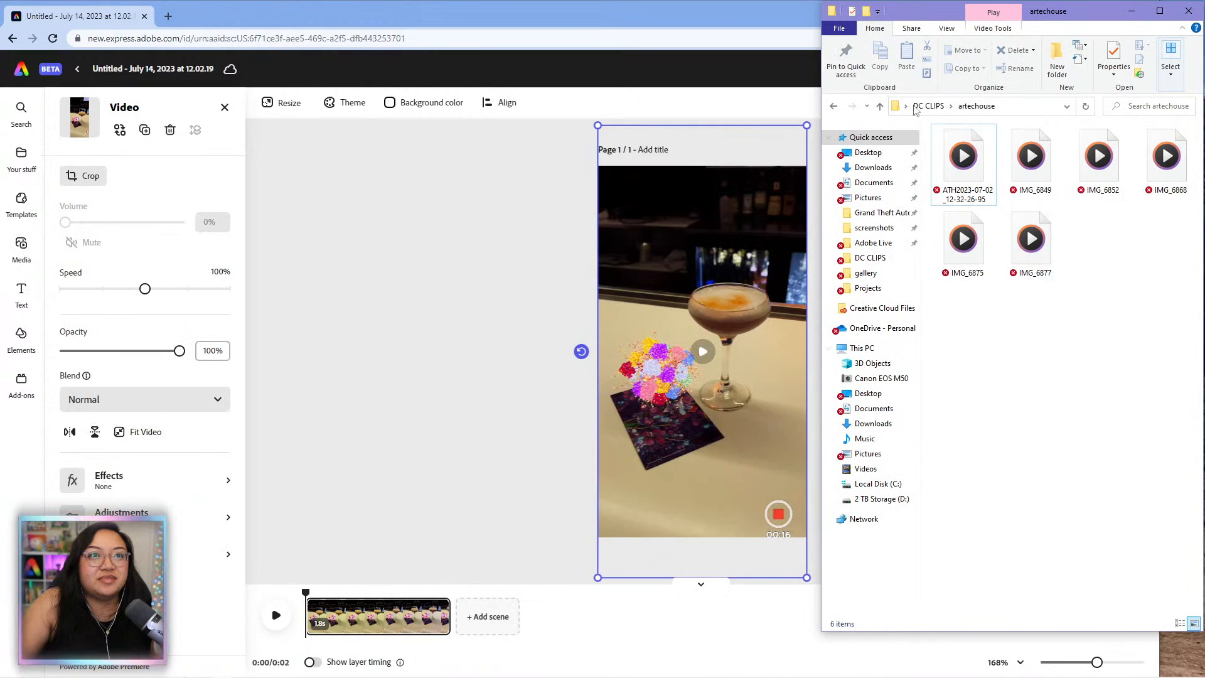
drag(1034, 168, 557, 646)
click(1178, 278)
drag(1098, 158, 711, 623)
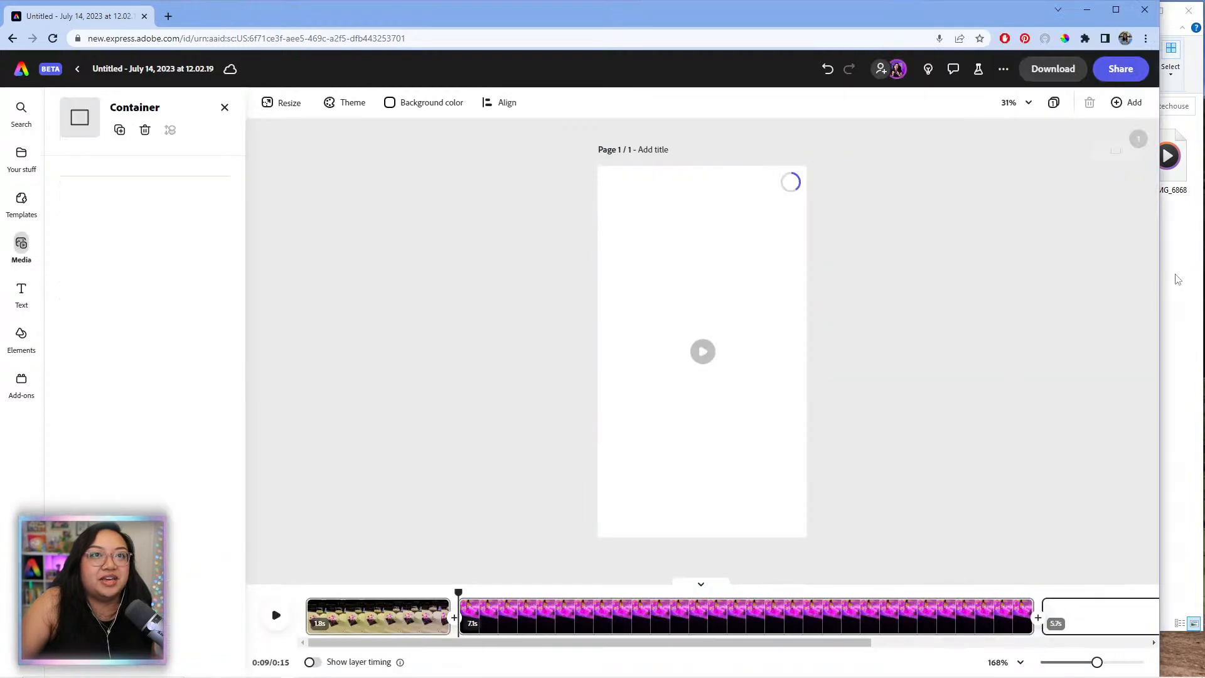
- Add the clips IMG_6868, IMG_6875 and IMG_6877 from the artechouse folder as new scenes
click(1180, 157)
drag(1166, 158, 633, 646)
click(1177, 302)
drag(939, 246, 673, 632)
click(1184, 310)
drag(1030, 237, 691, 643)
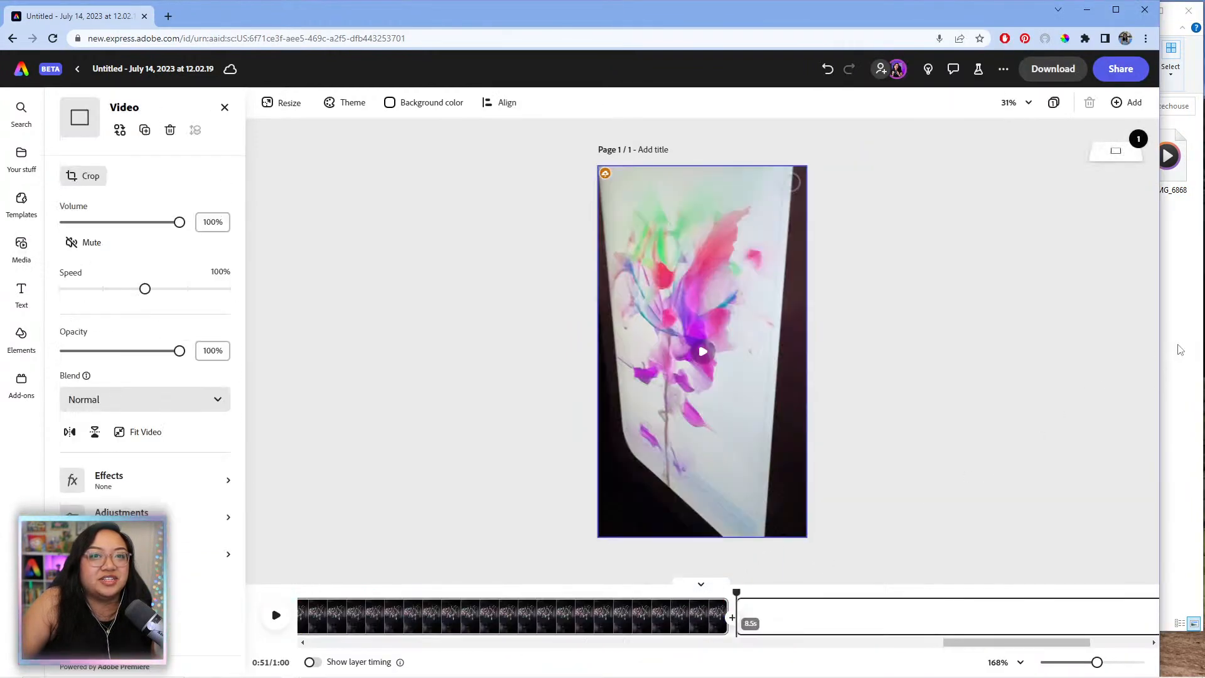
- Add the clip IMG_6819 from the main DC CLIPS folder as a new scene at the end
click(1180, 345)
click(928, 105)
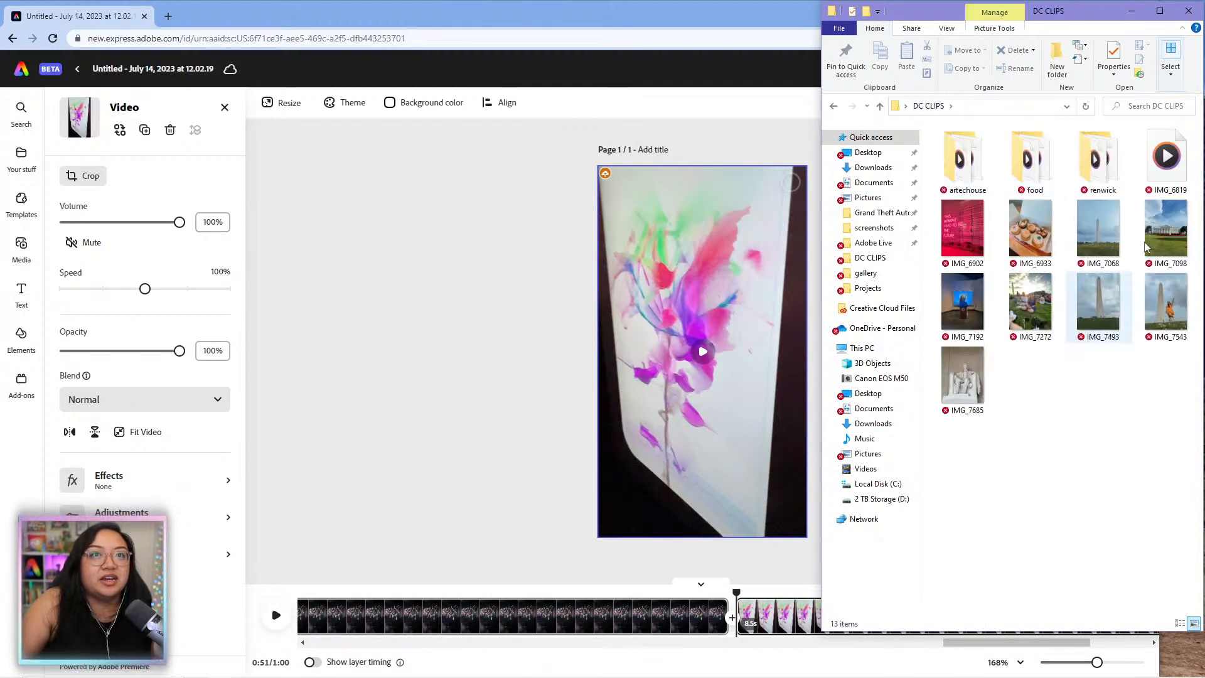
drag(1165, 157, 664, 285)
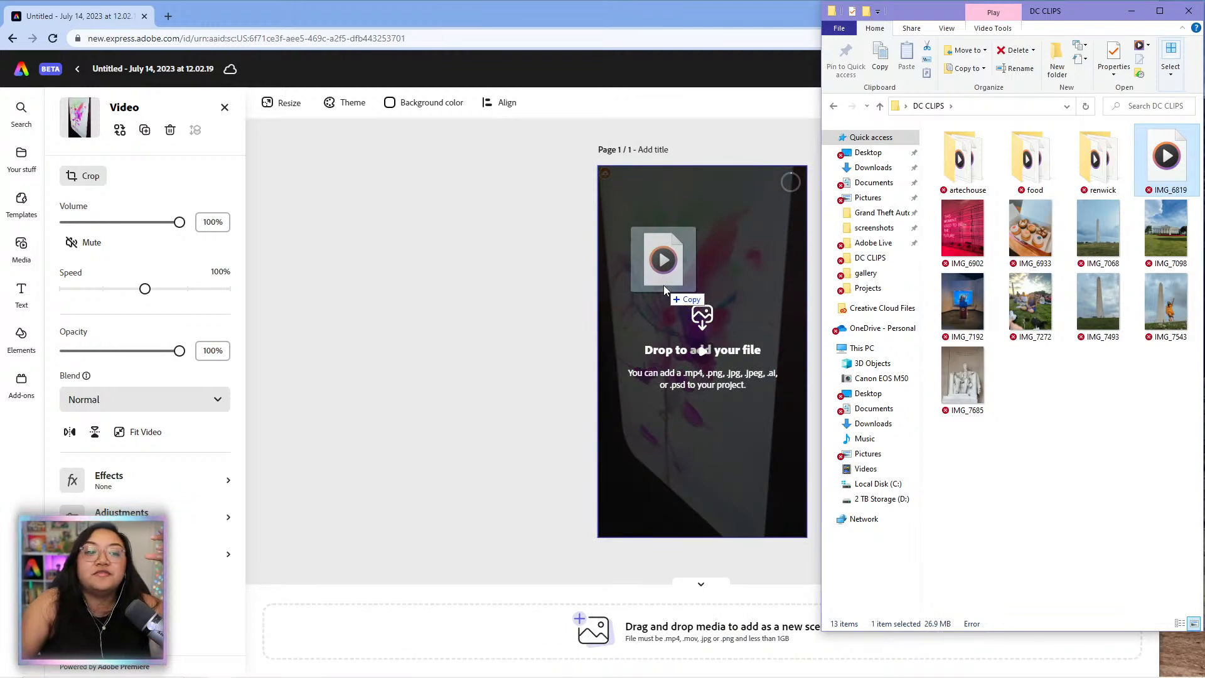
drag(664, 284, 625, 652)
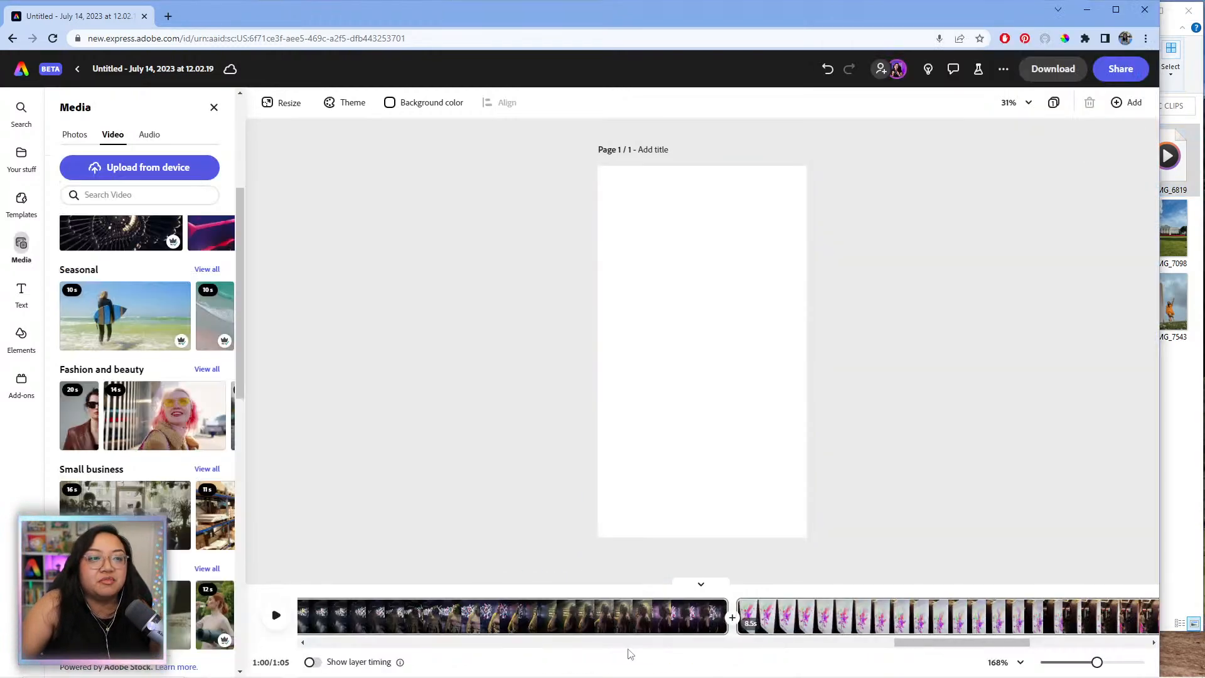
- Move the airplane wing scene to the start of the timeline and the 7.1-second pink scene directly after it
drag(1093, 663, 1052, 664)
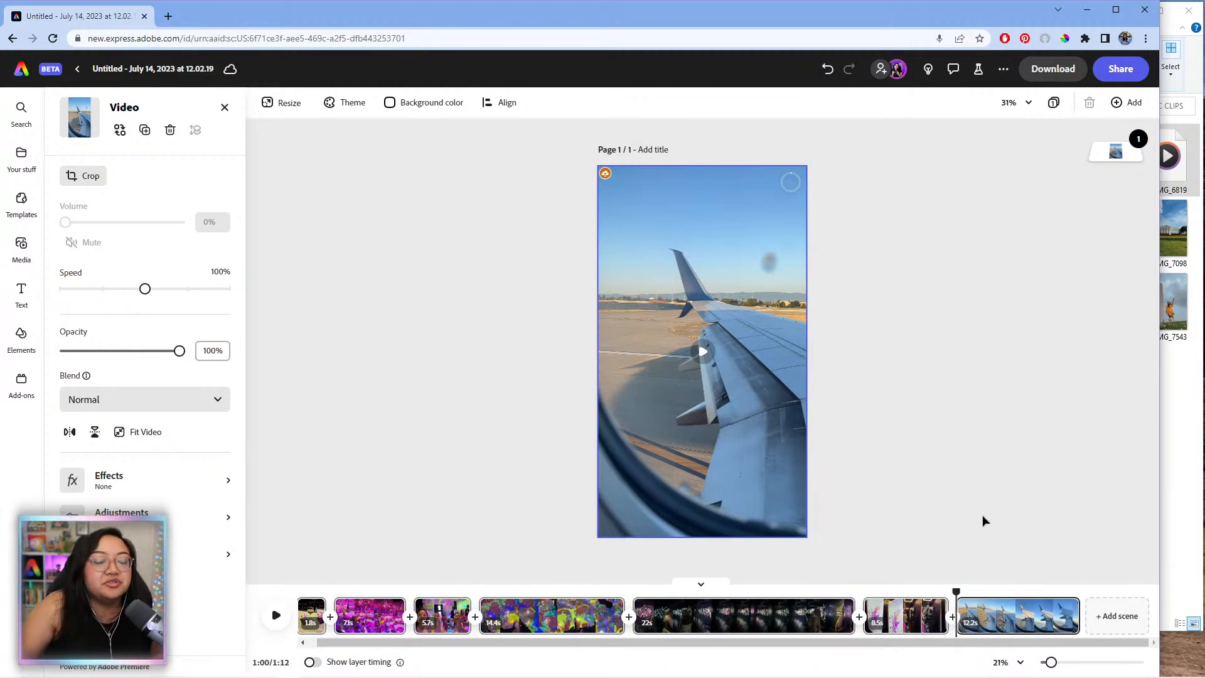
drag(1009, 618, 546, 628)
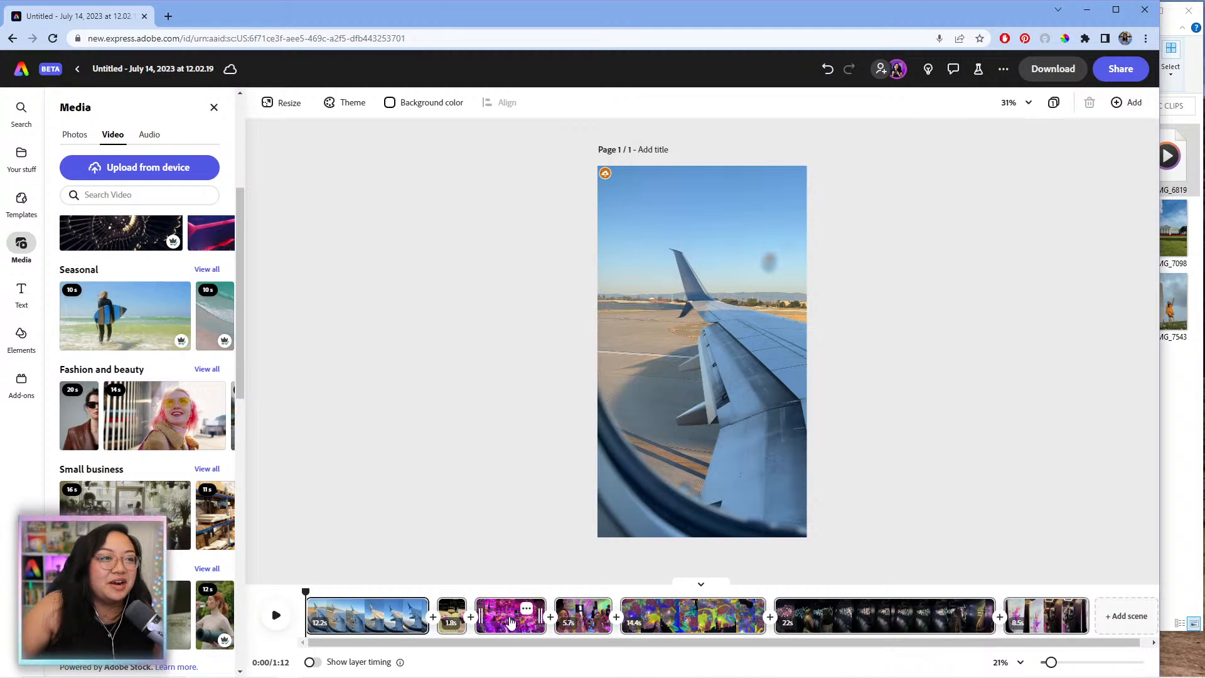
drag(510, 621, 438, 639)
- Move the 14.4-second and 22-second scenes ahead of the 5.7-second scene, and try to move the last scene before it too
drag(677, 618, 558, 621)
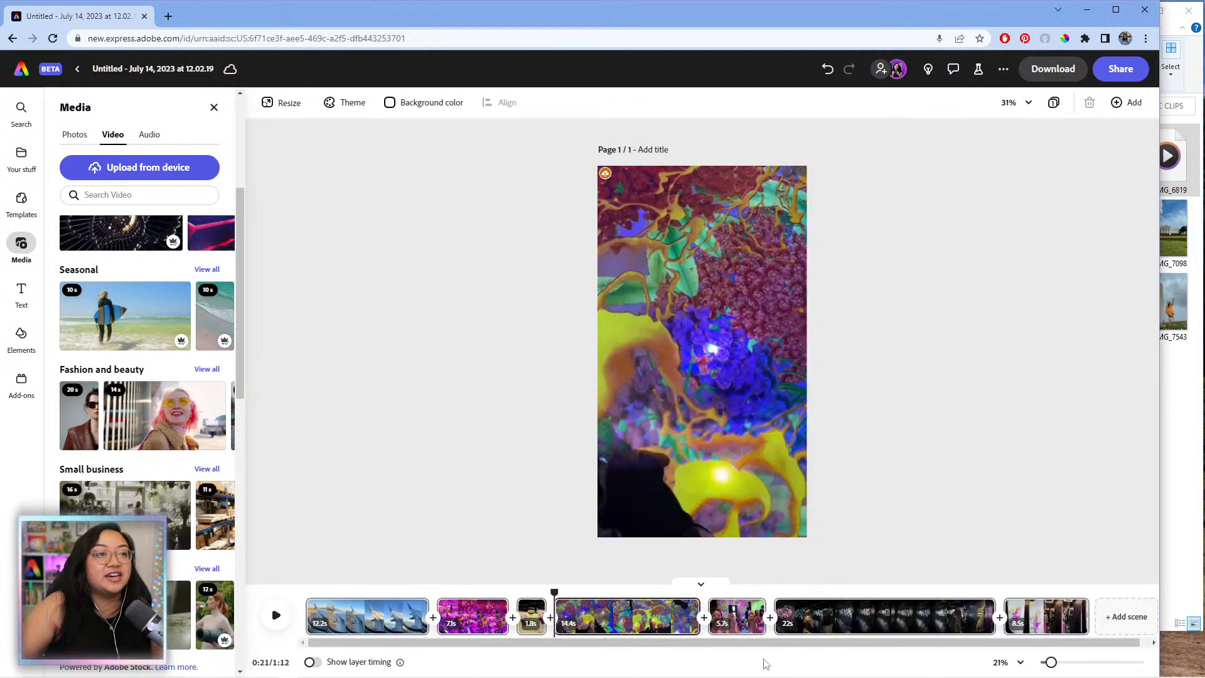
drag(856, 623, 741, 624)
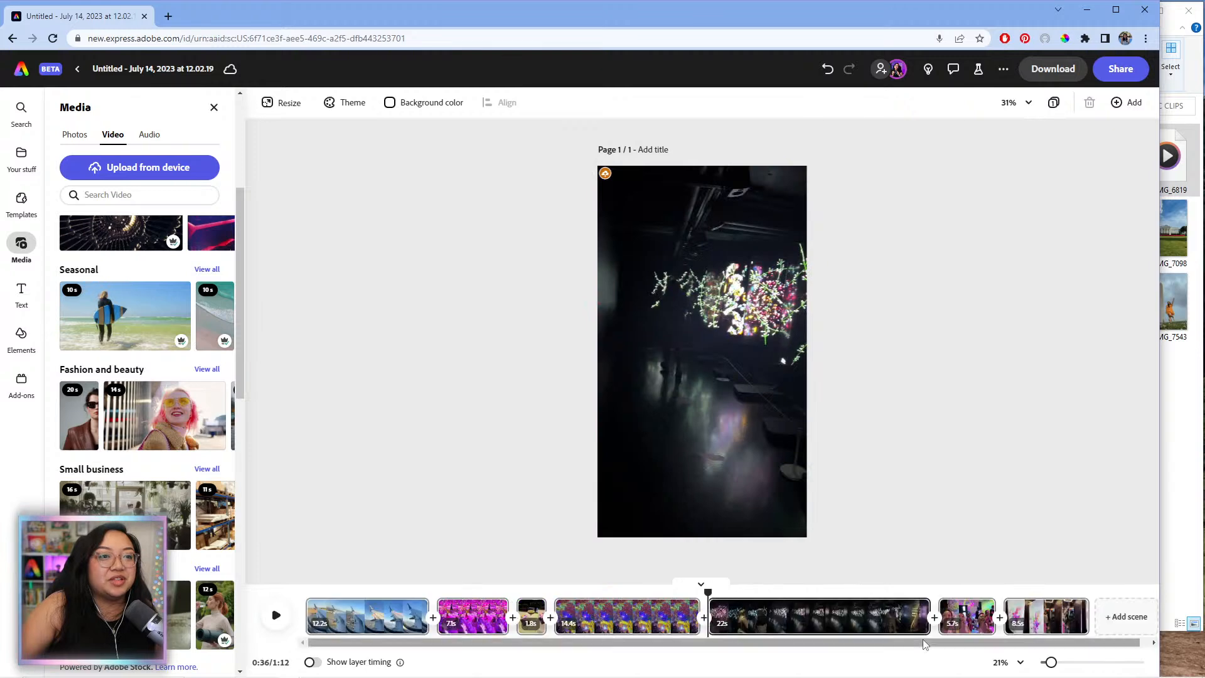
drag(1042, 618, 973, 616)
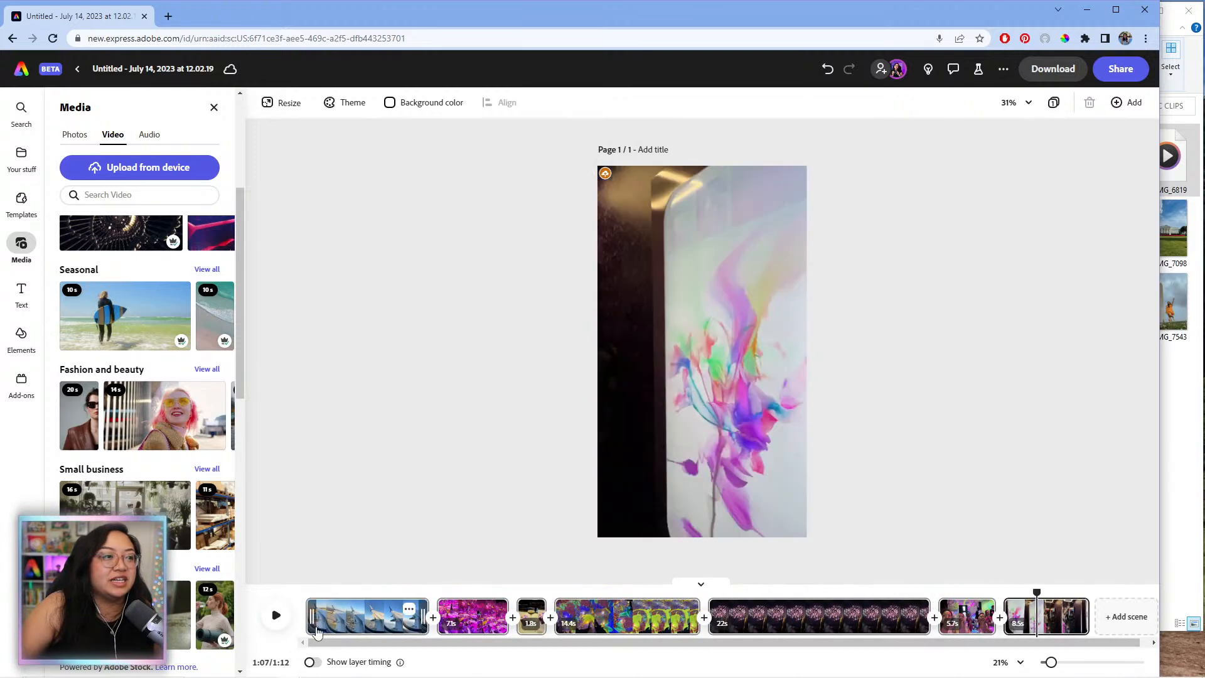
- Scrub through the middle of the airplane wing scene to review its footage
click(361, 622)
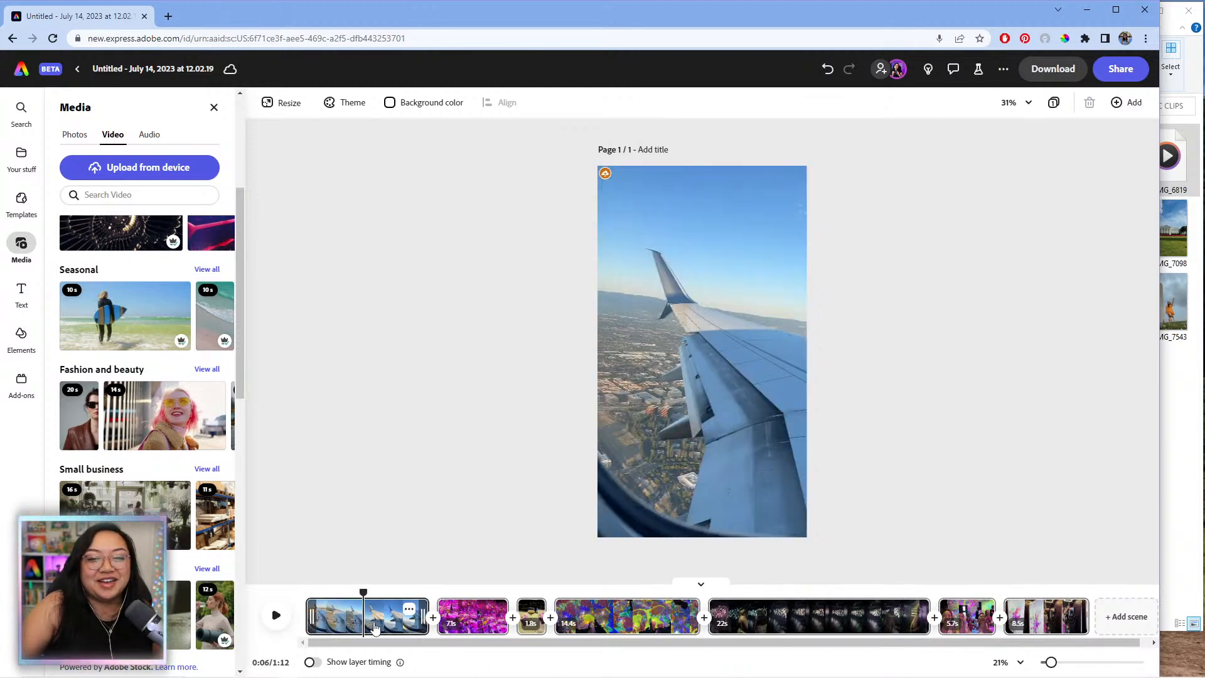
click(385, 615)
click(373, 615)
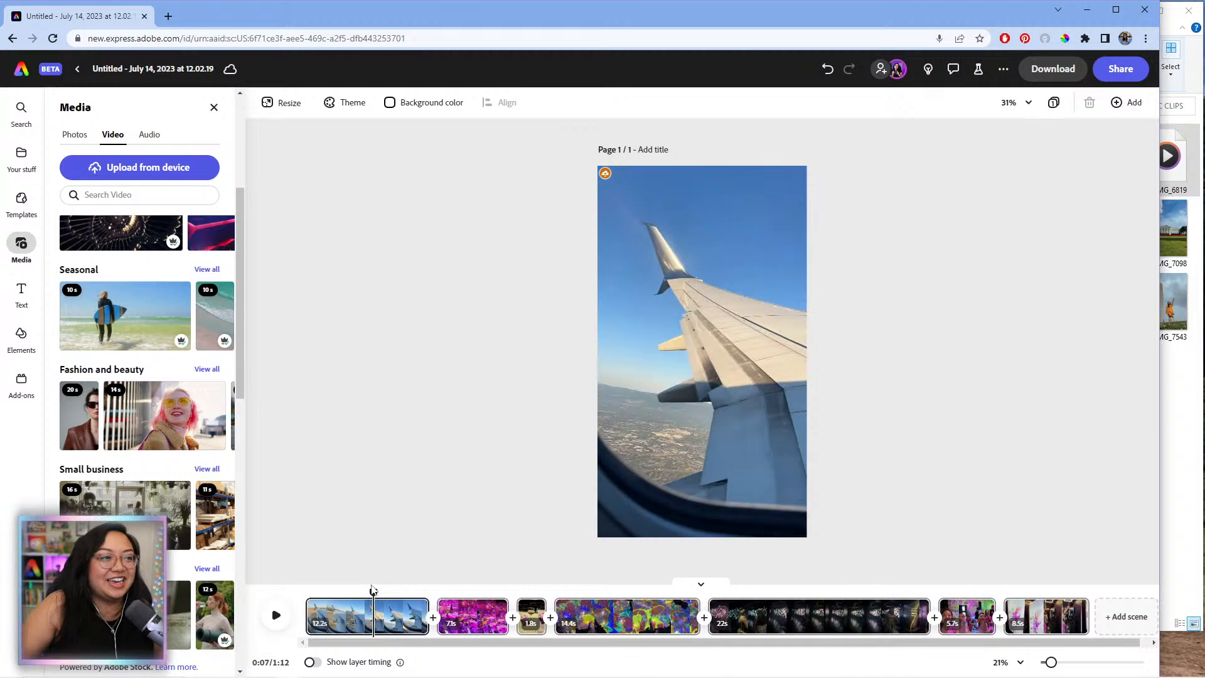
drag(367, 592, 361, 592)
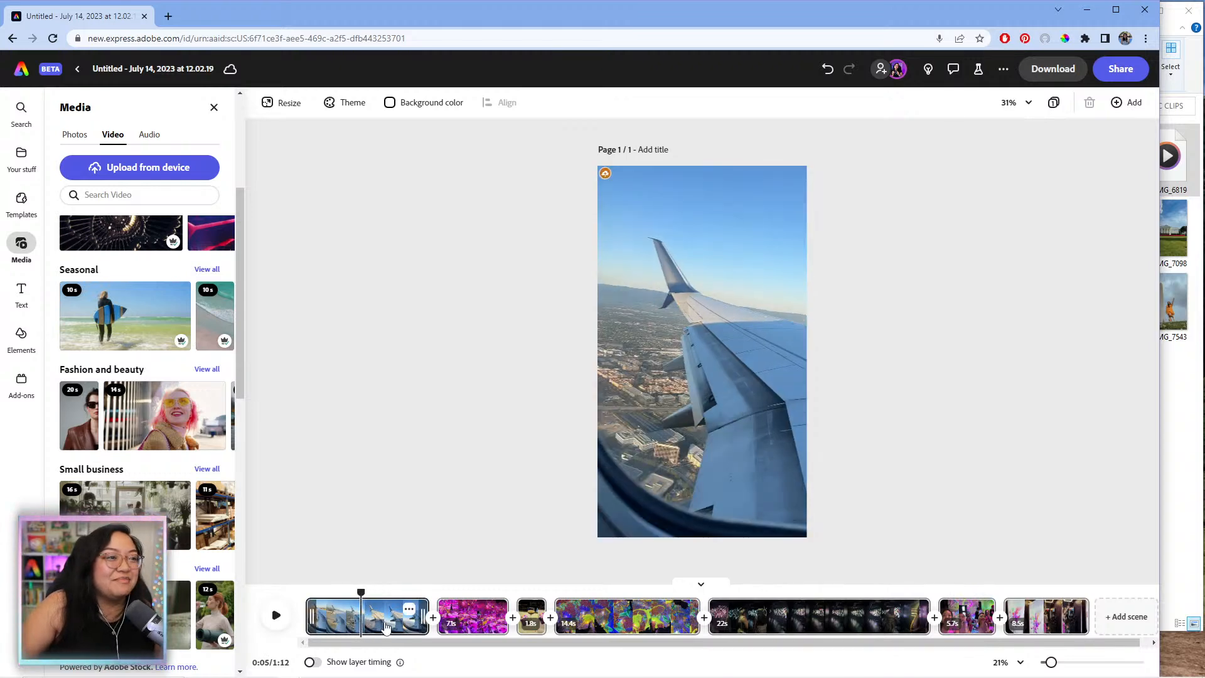
click(371, 618)
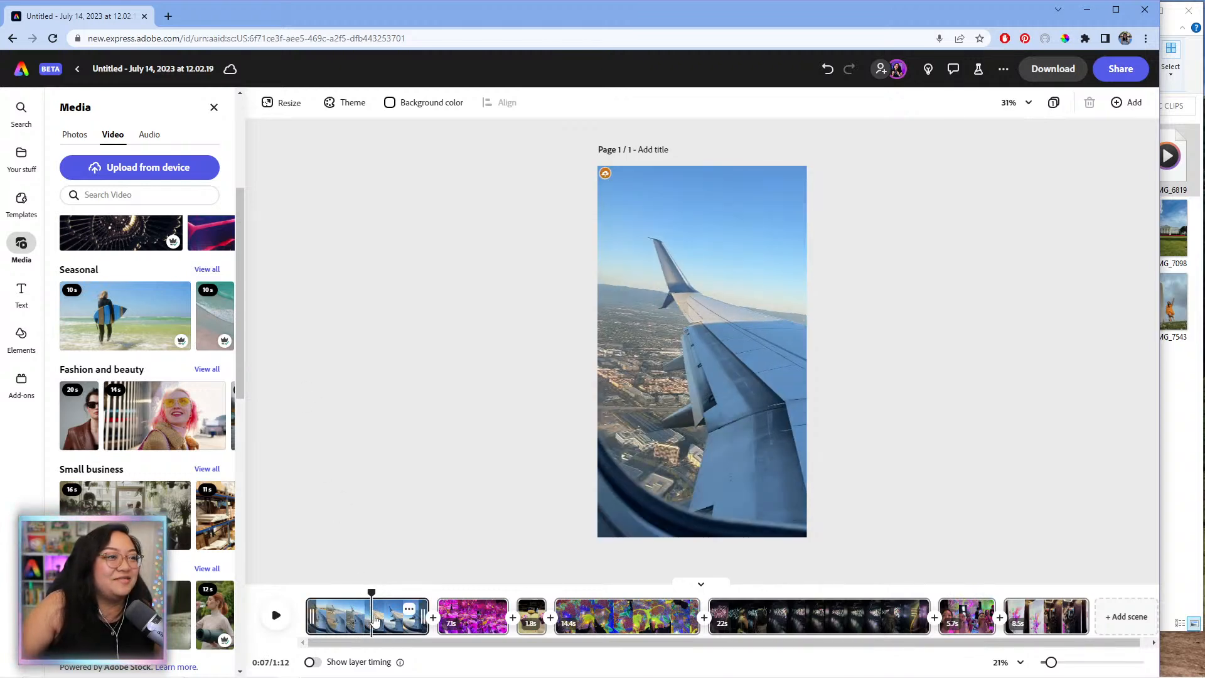
- Check the airplane wing video's sound settings and mute the pink flower video in the second scene
click(687, 413)
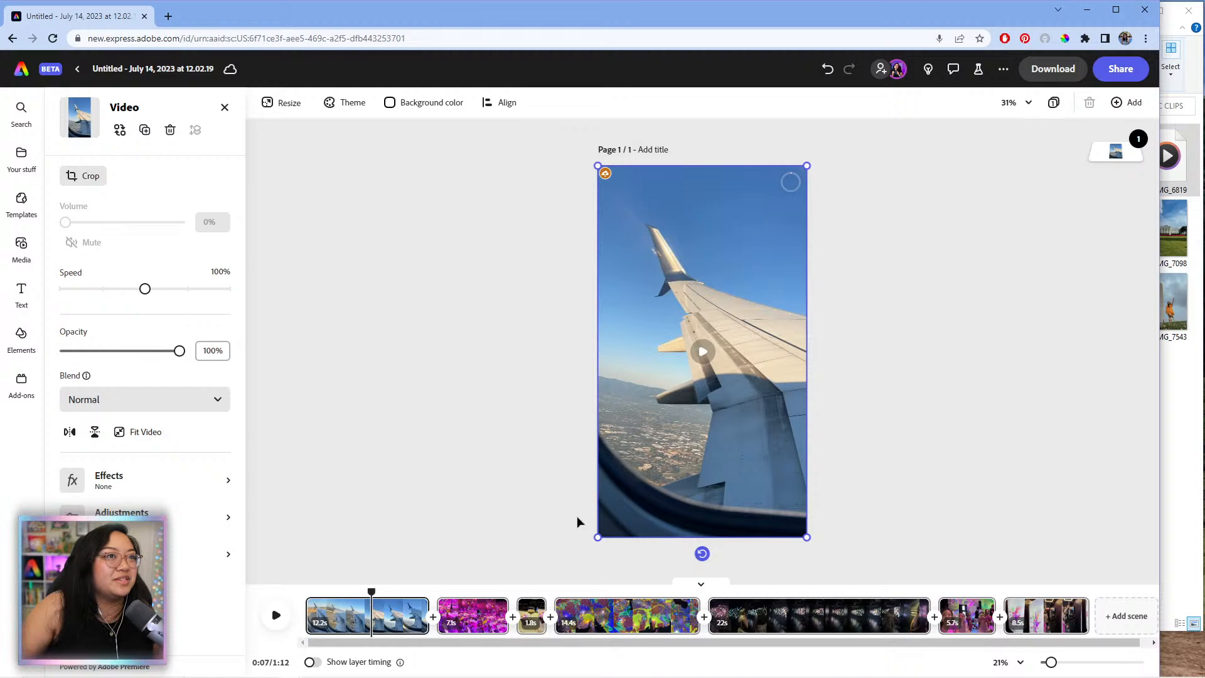
click(459, 618)
click(701, 375)
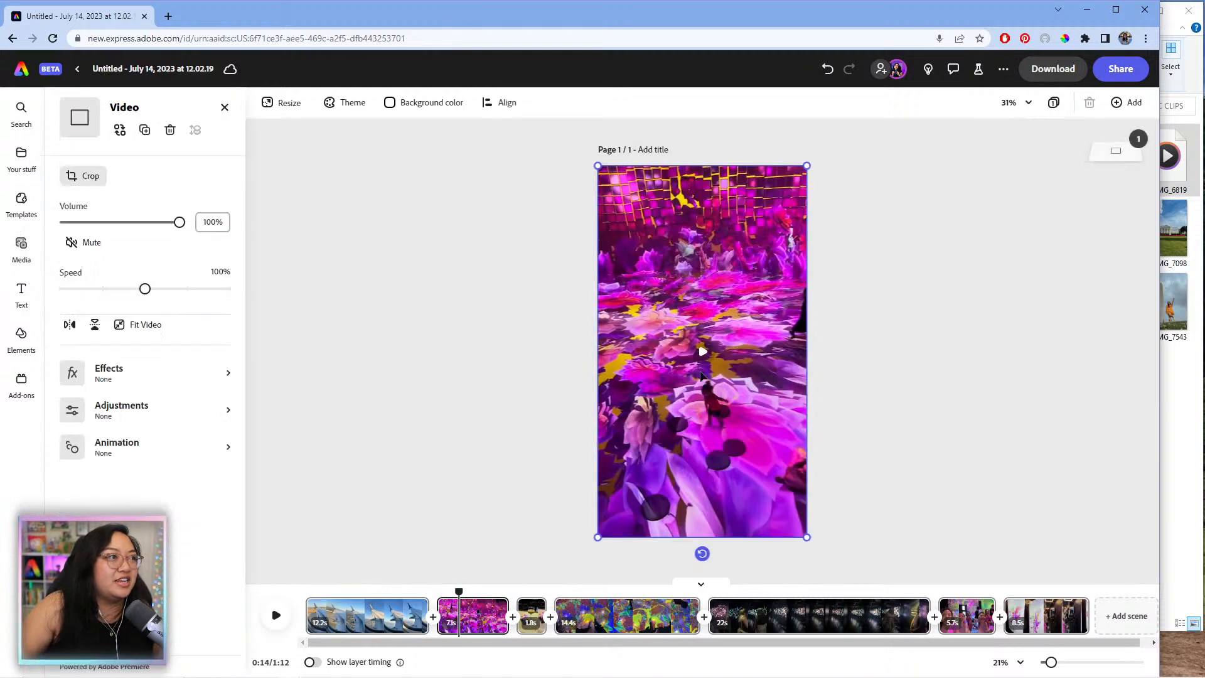
click(78, 243)
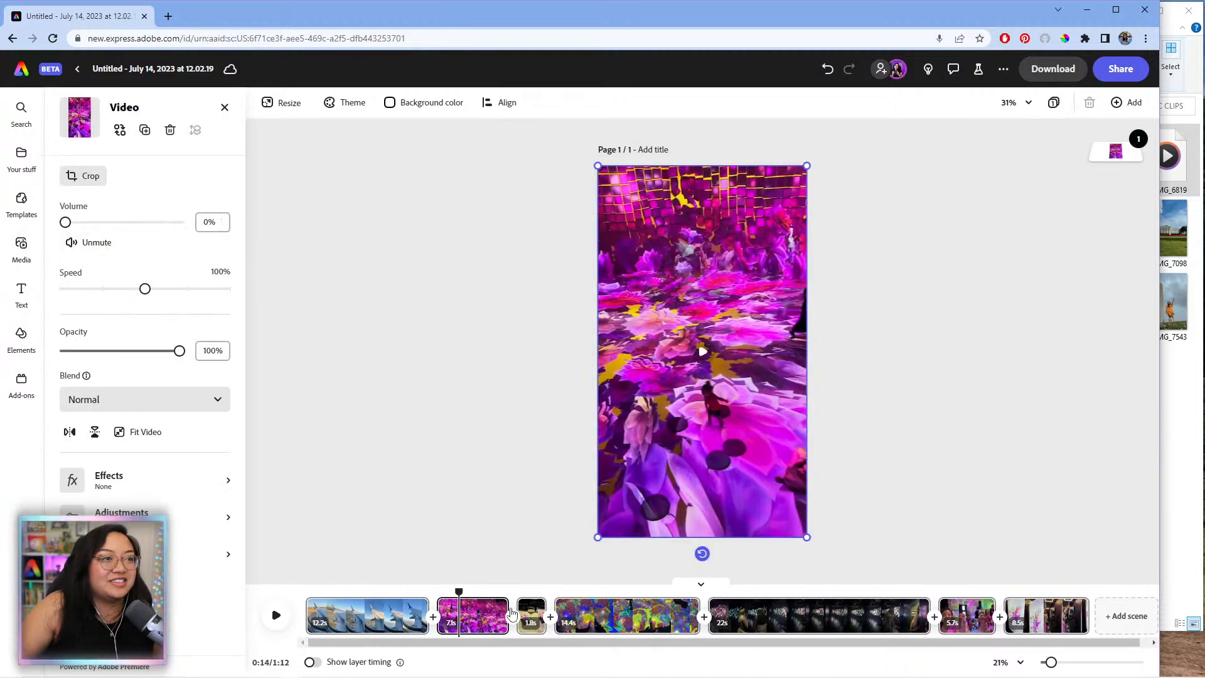
- Check the cocktail video's settings and mute the videos in the 14.4-second and 22-second scenes
click(531, 615)
click(665, 444)
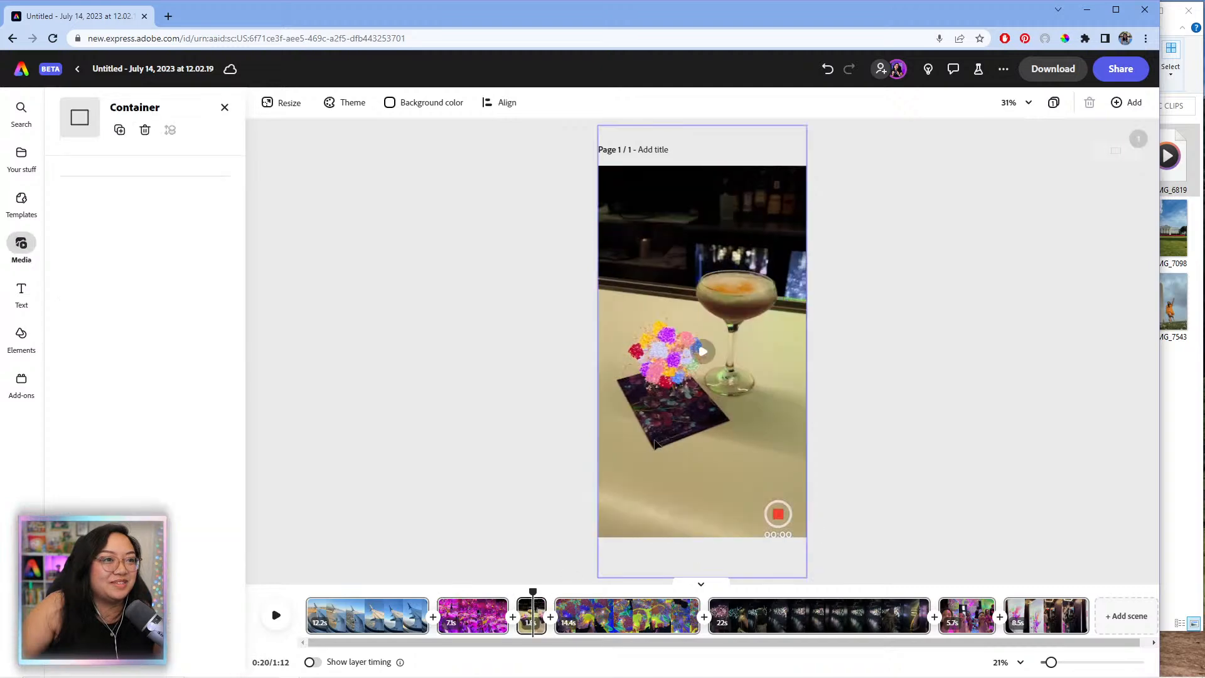
click(618, 601)
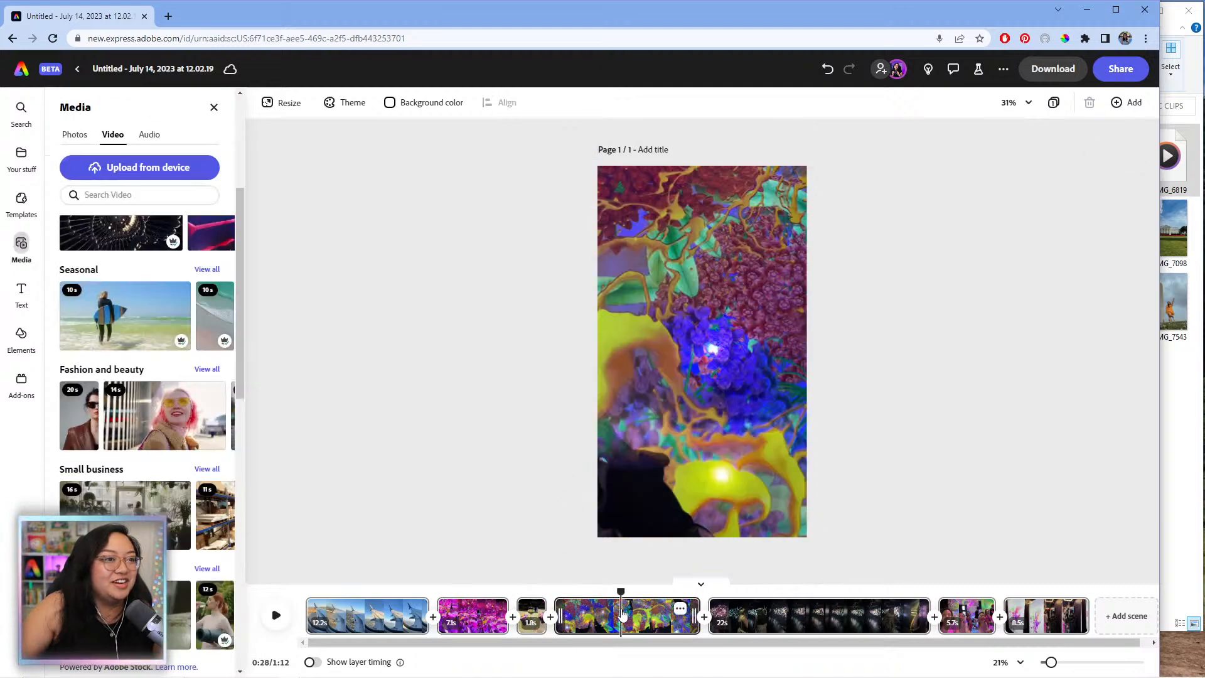
click(638, 348)
click(86, 243)
click(750, 620)
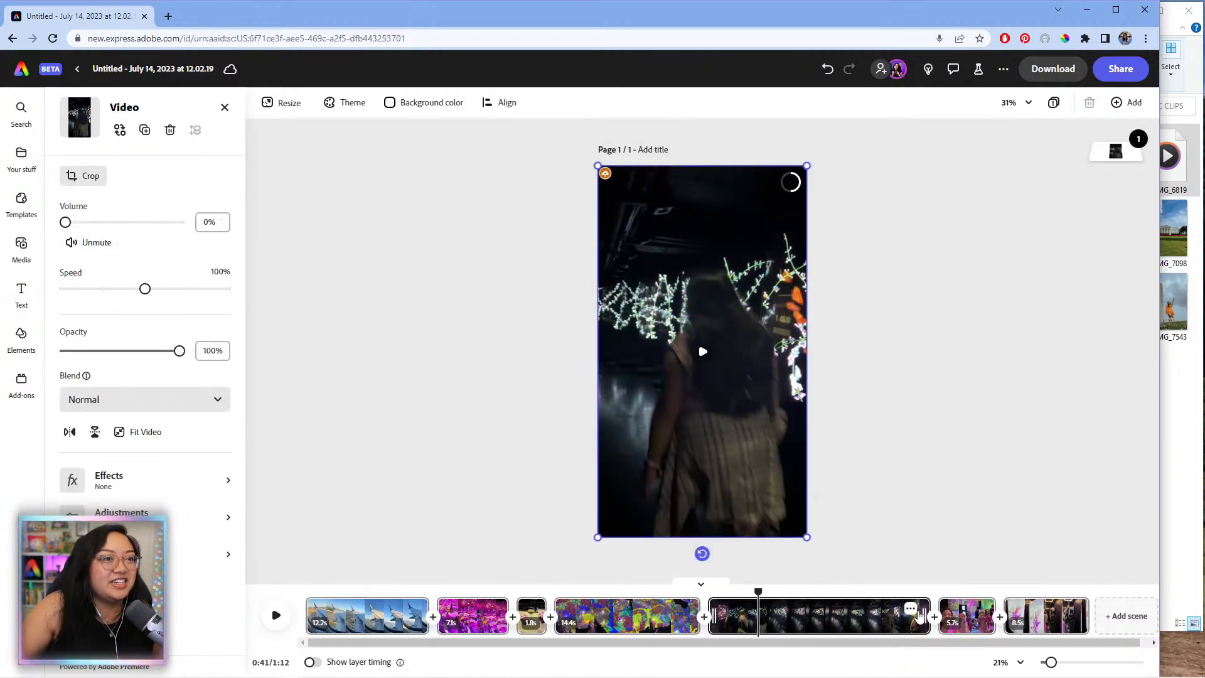
- Mute the videos in the last two scenes, the 5.7-second and 8.5-second ones
click(963, 618)
click(741, 433)
click(100, 246)
click(1041, 631)
click(700, 385)
click(92, 245)
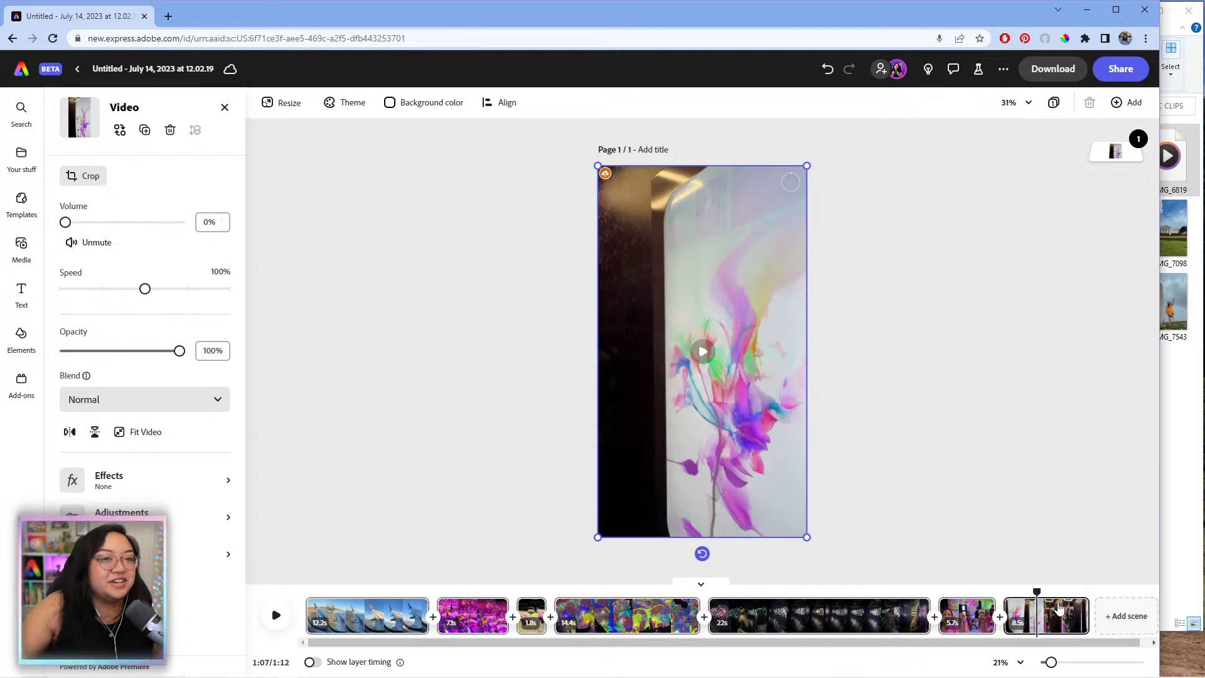
- Return the playhead to the start and play back the assembled scenes to review them
drag(963, 596, 306, 591)
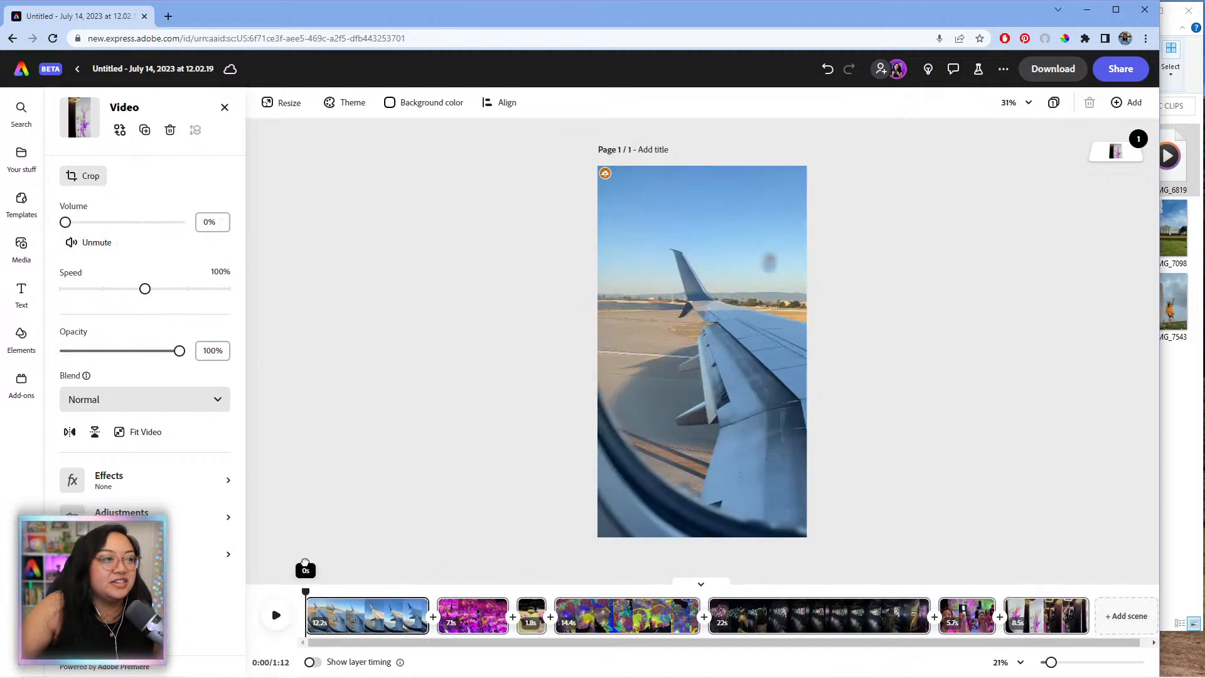
click(265, 622)
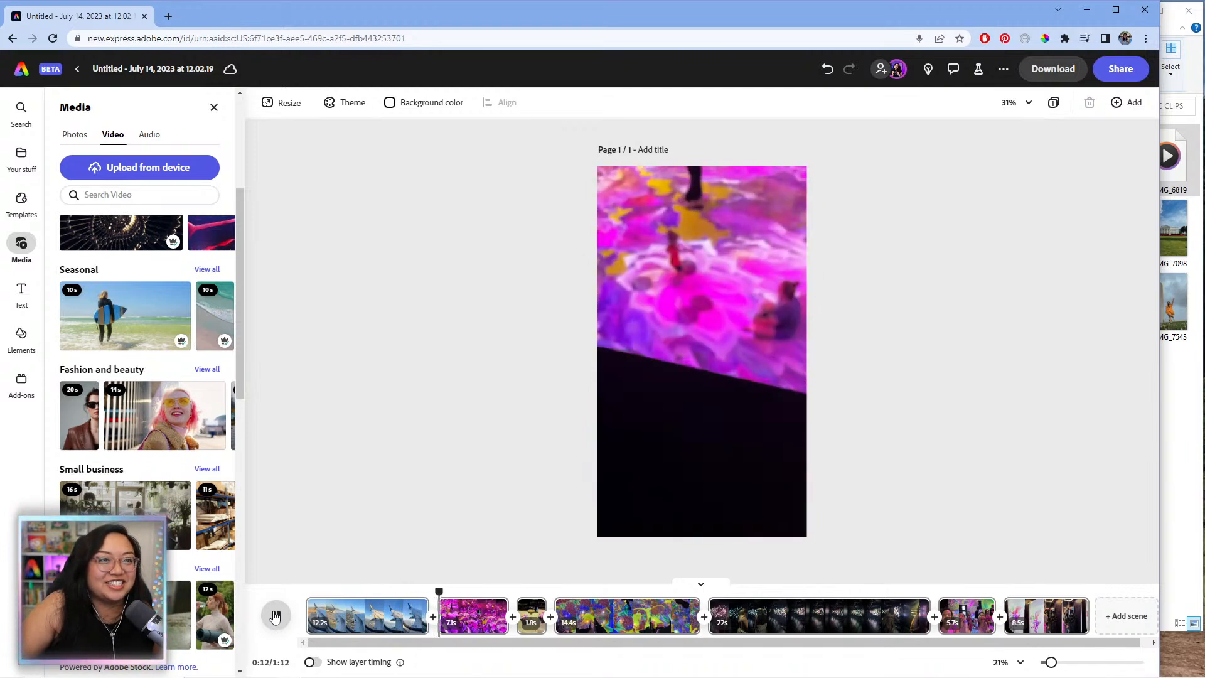
click(275, 616)
click(269, 623)
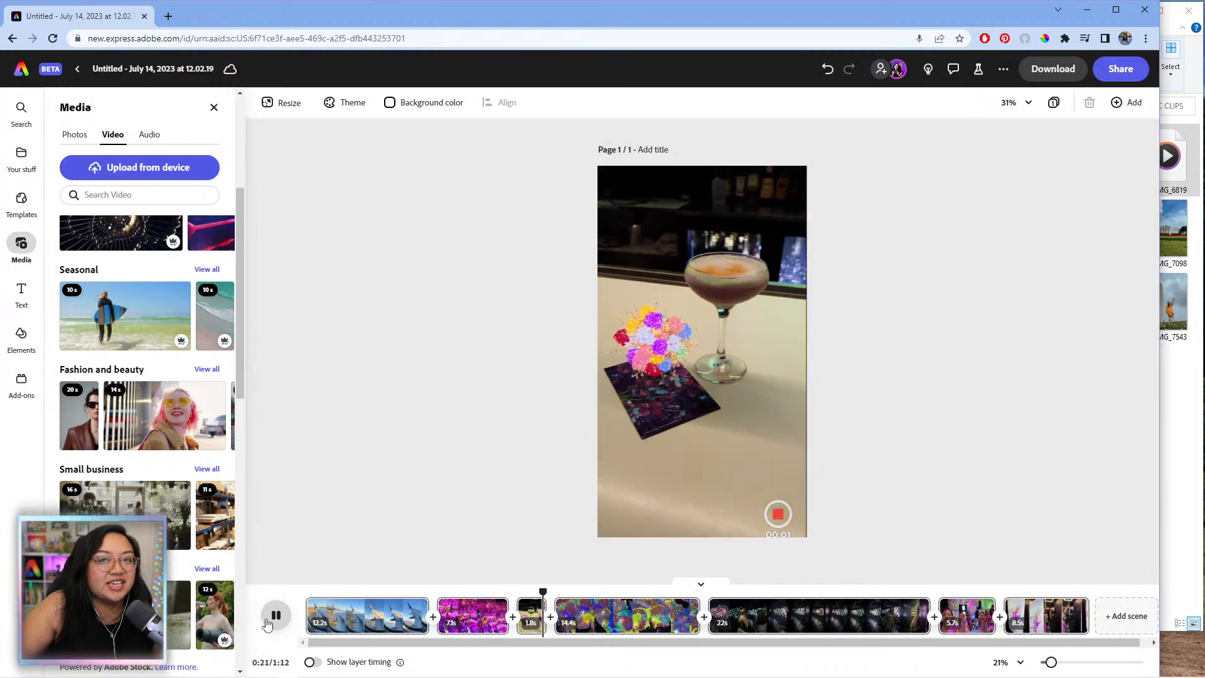
- Extend the cocktail scene to 11.9 seconds by restoring more of the clip's end
click(276, 615)
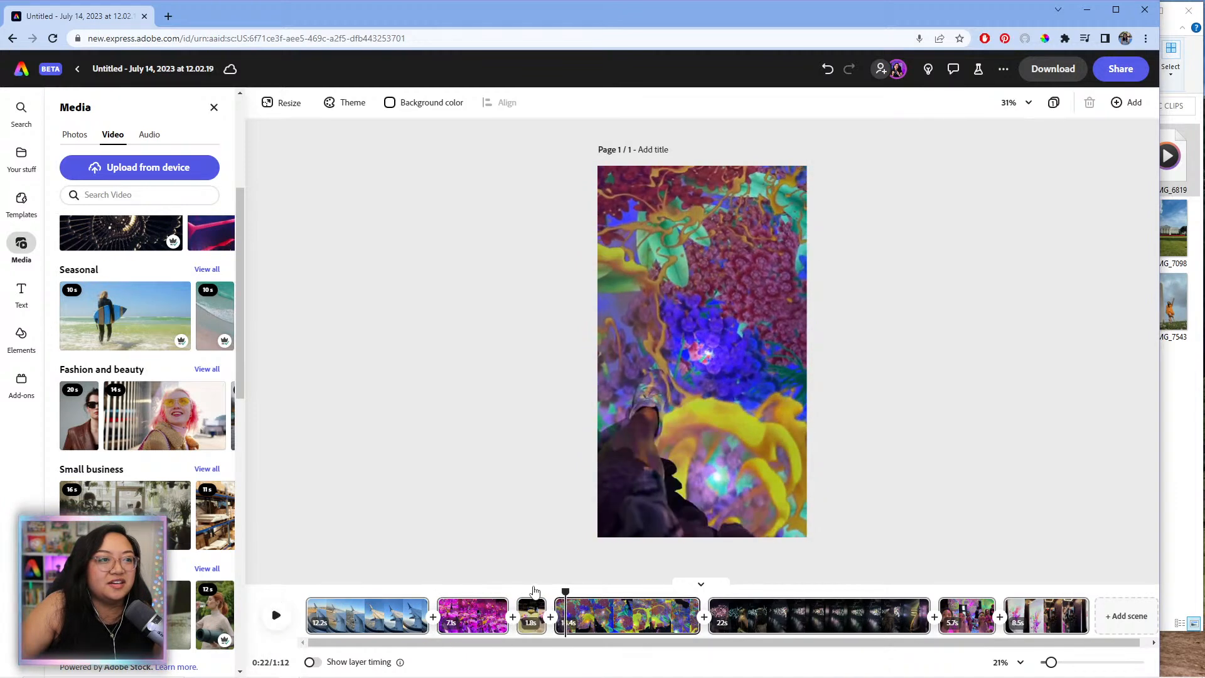
click(529, 588)
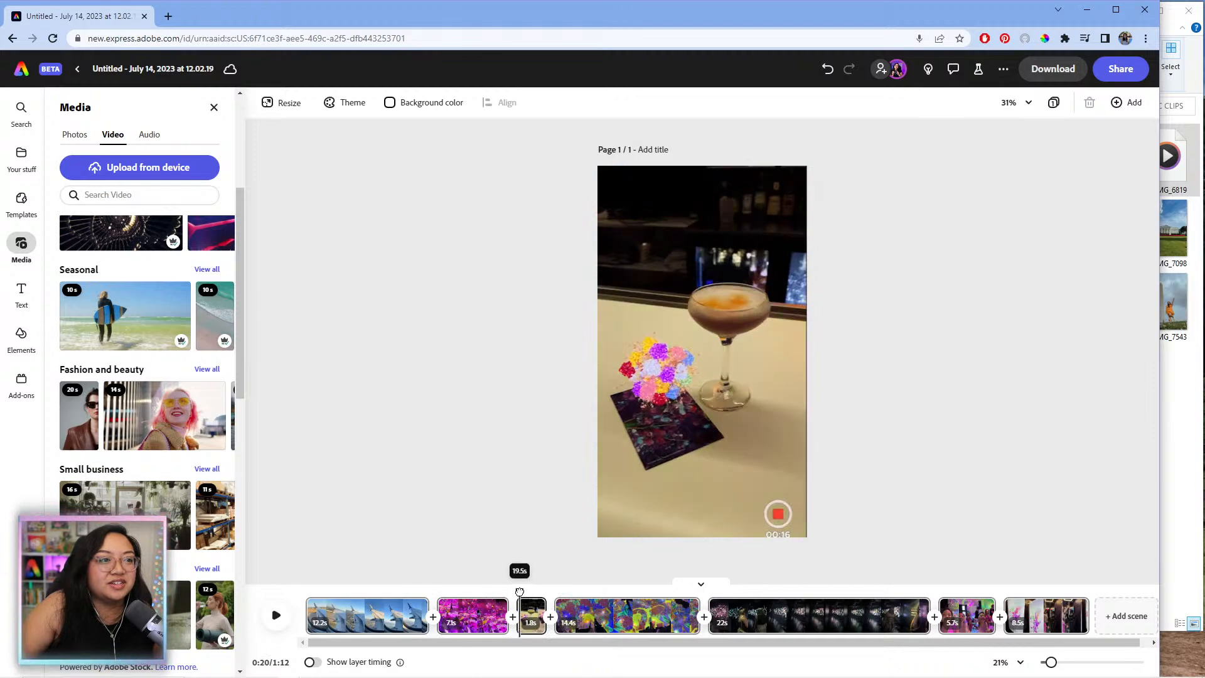
drag(545, 620, 627, 621)
- Preview the extended timeline, sampling the cocktail, 14.4-second, 22-second, 5.7-second and final 8.5-second scenes
click(290, 616)
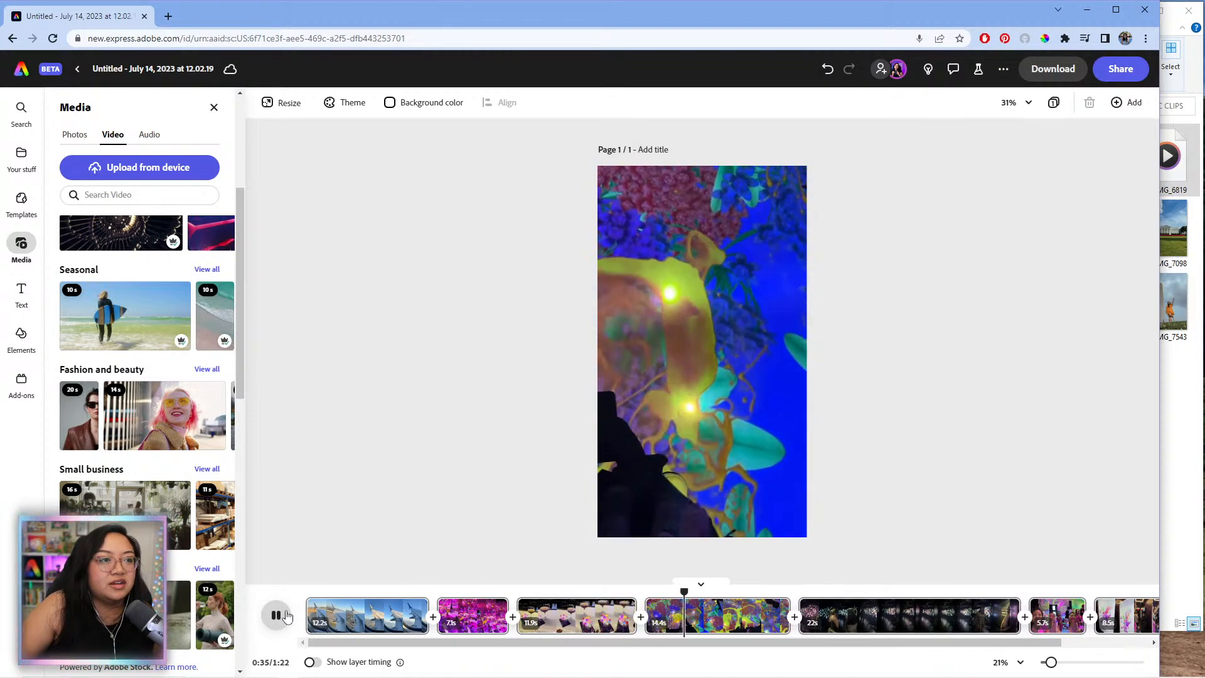
click(287, 616)
click(841, 593)
click(271, 617)
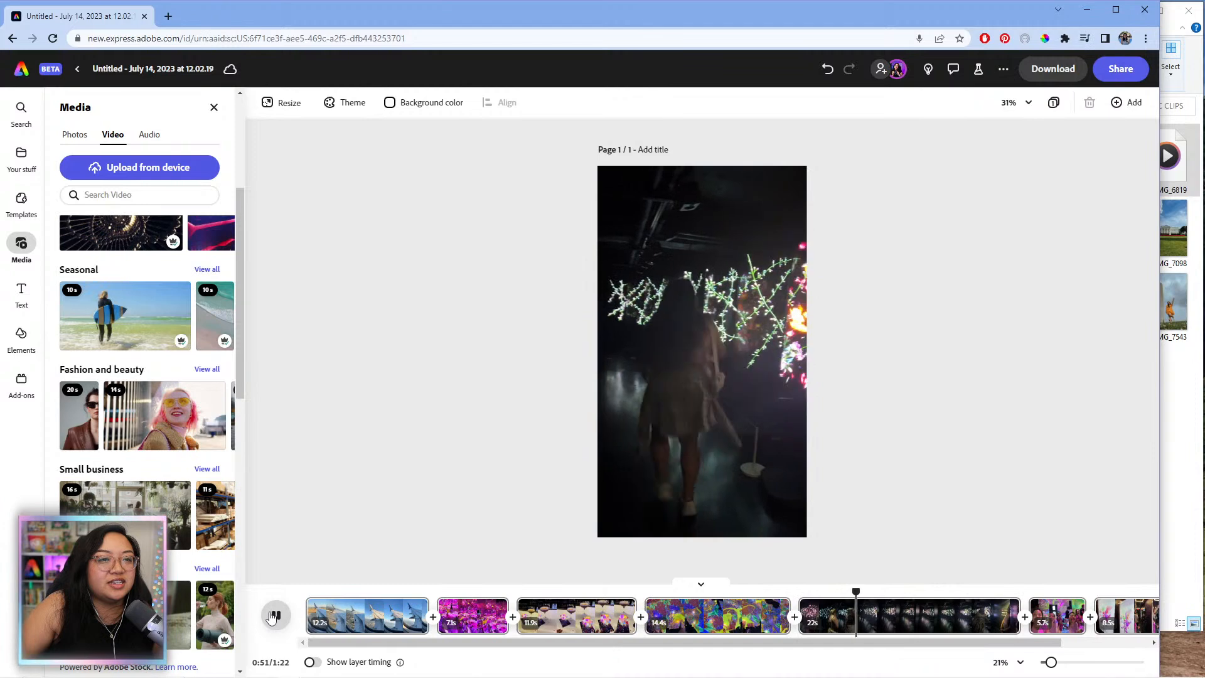
click(275, 616)
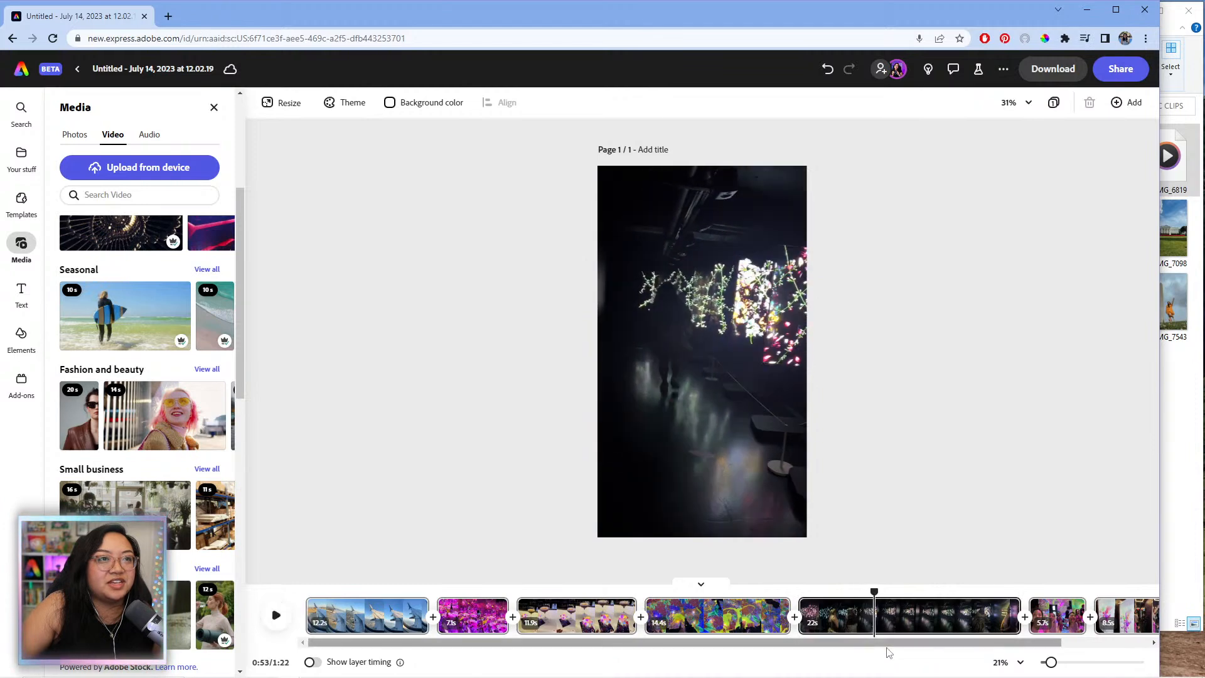
click(1036, 597)
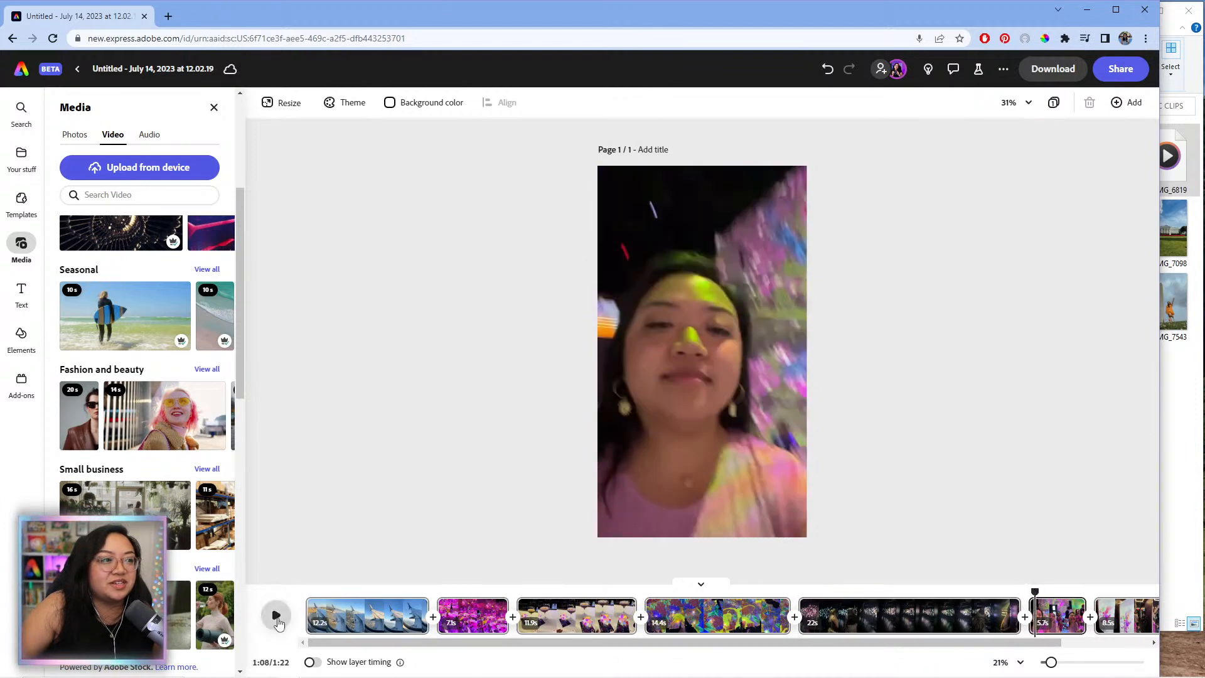
click(276, 616)
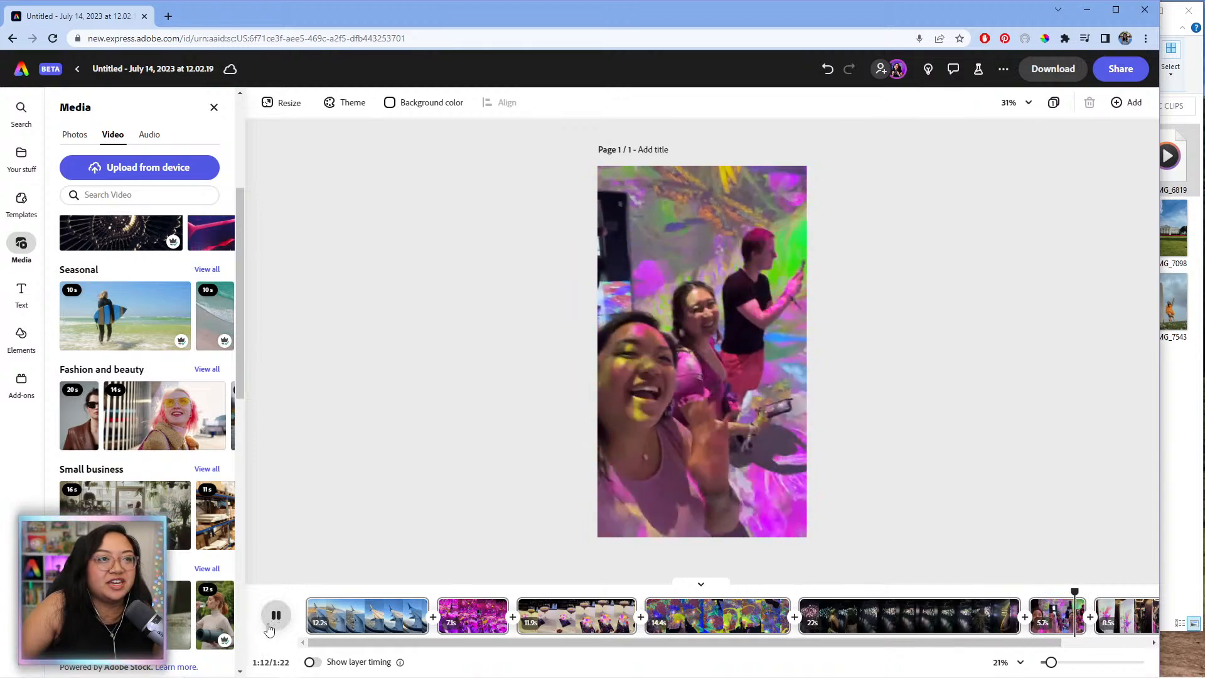
drag(673, 644, 788, 652)
key(space)
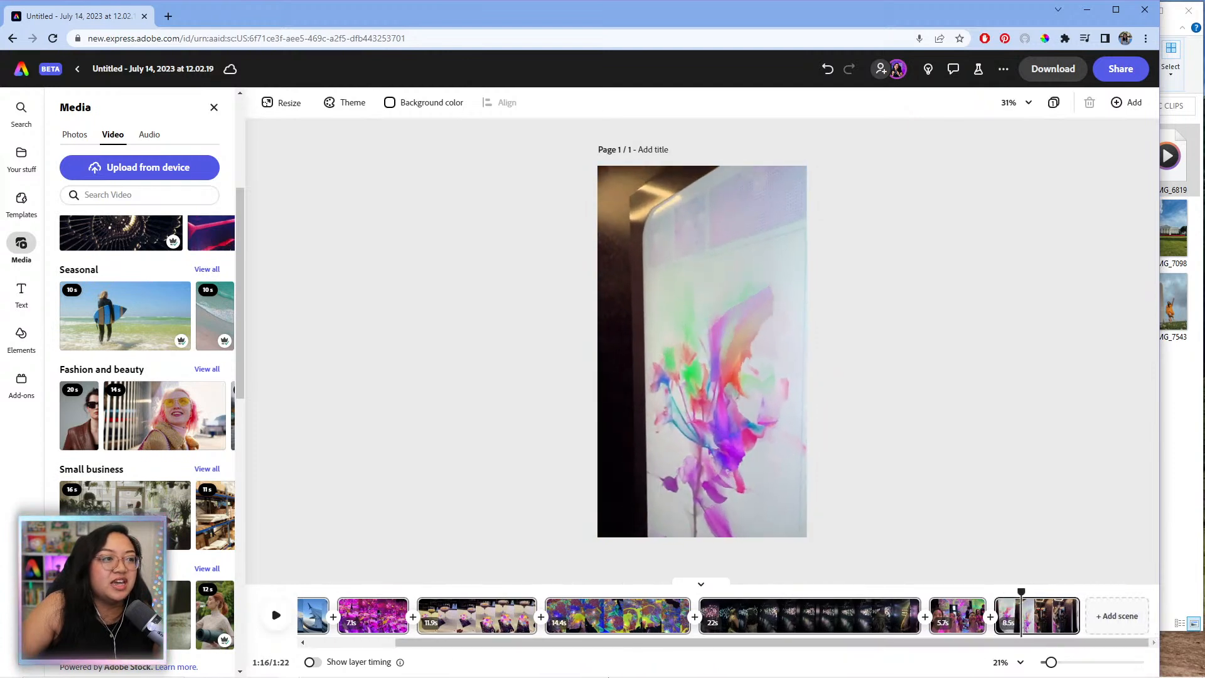
drag(663, 644, 576, 644)
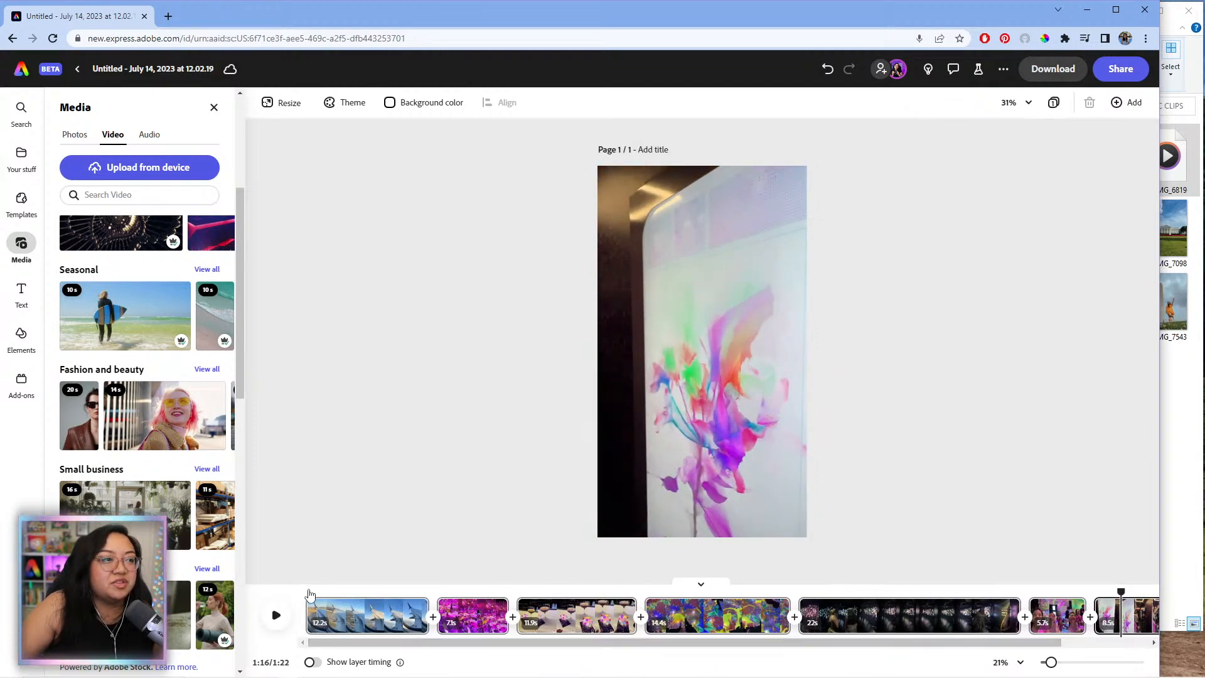
- Play back the opening airplane wing scene from the start and trim its beginning so the scene lasts 10.2 seconds
click(307, 588)
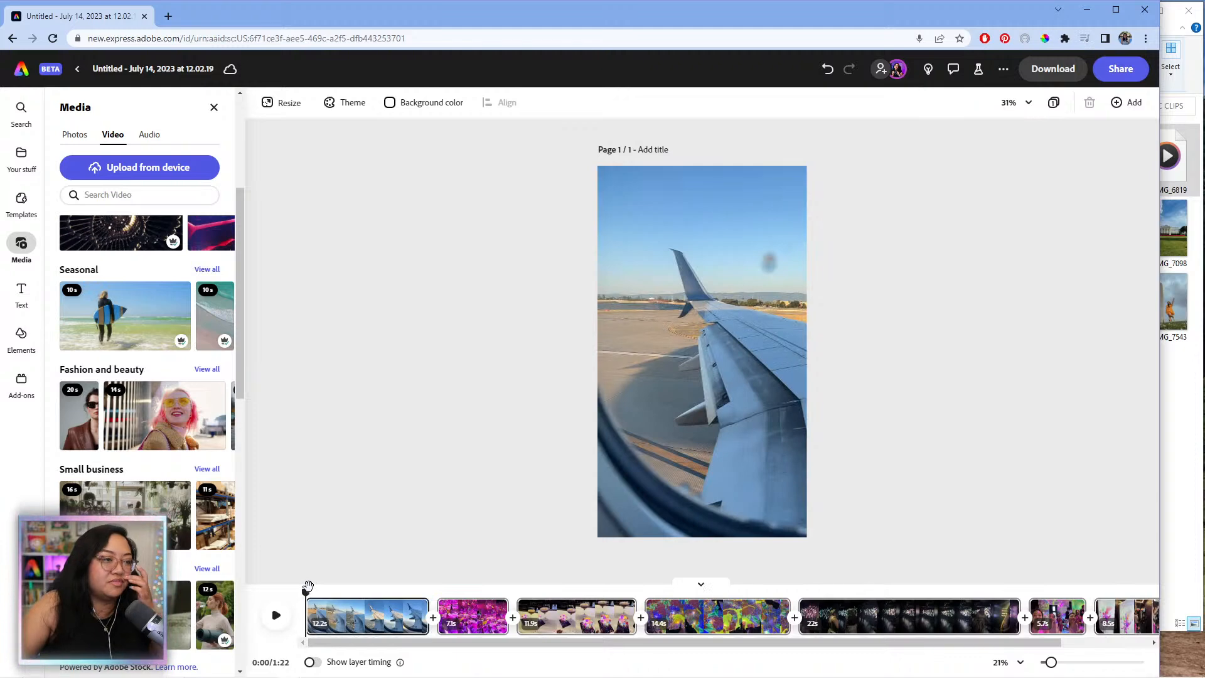
click(276, 615)
click(275, 616)
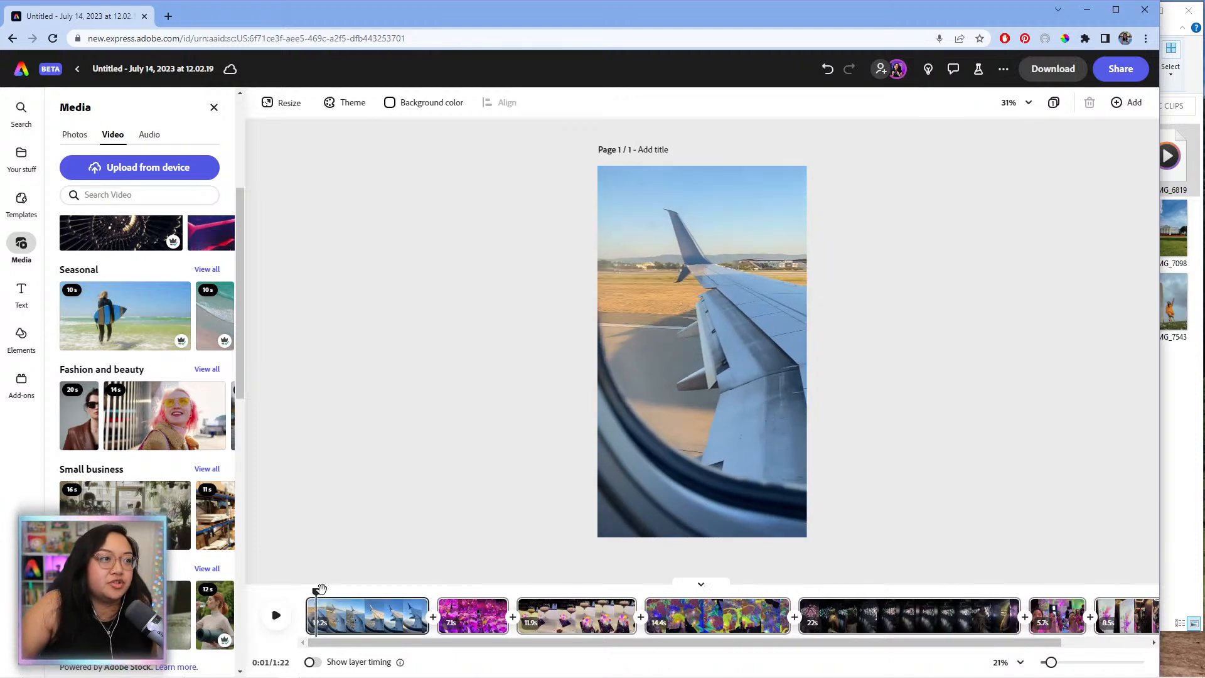
drag(319, 590, 306, 591)
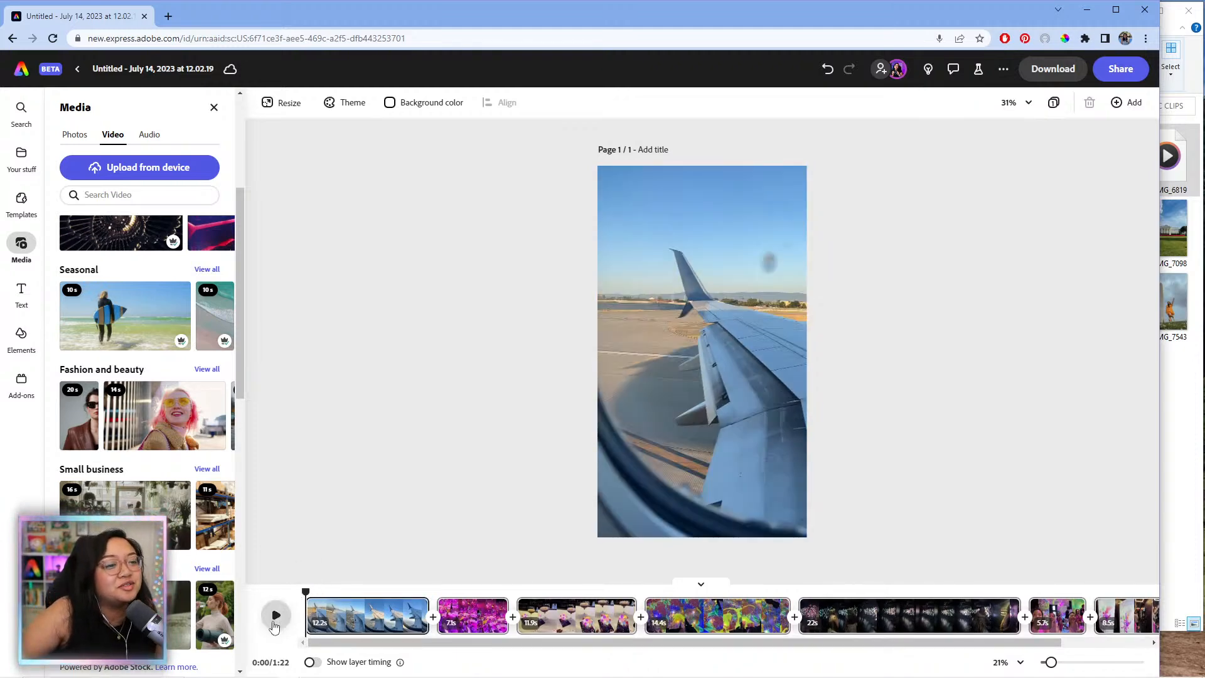
click(274, 624)
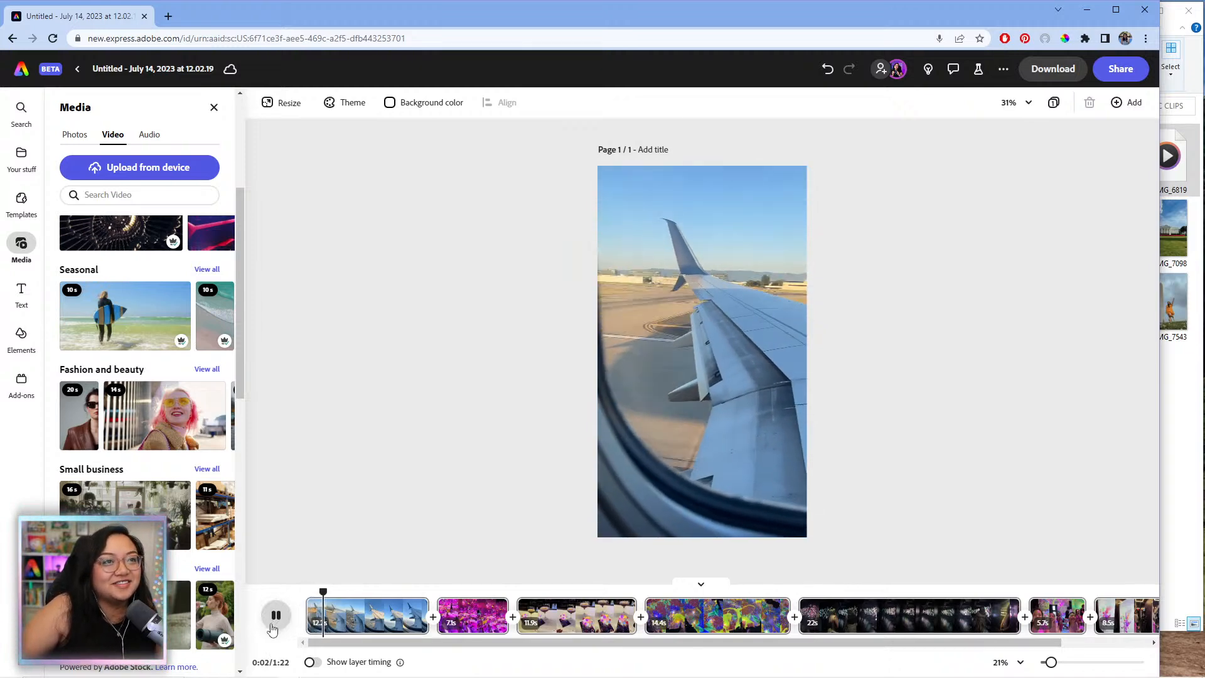
click(272, 626)
click(275, 621)
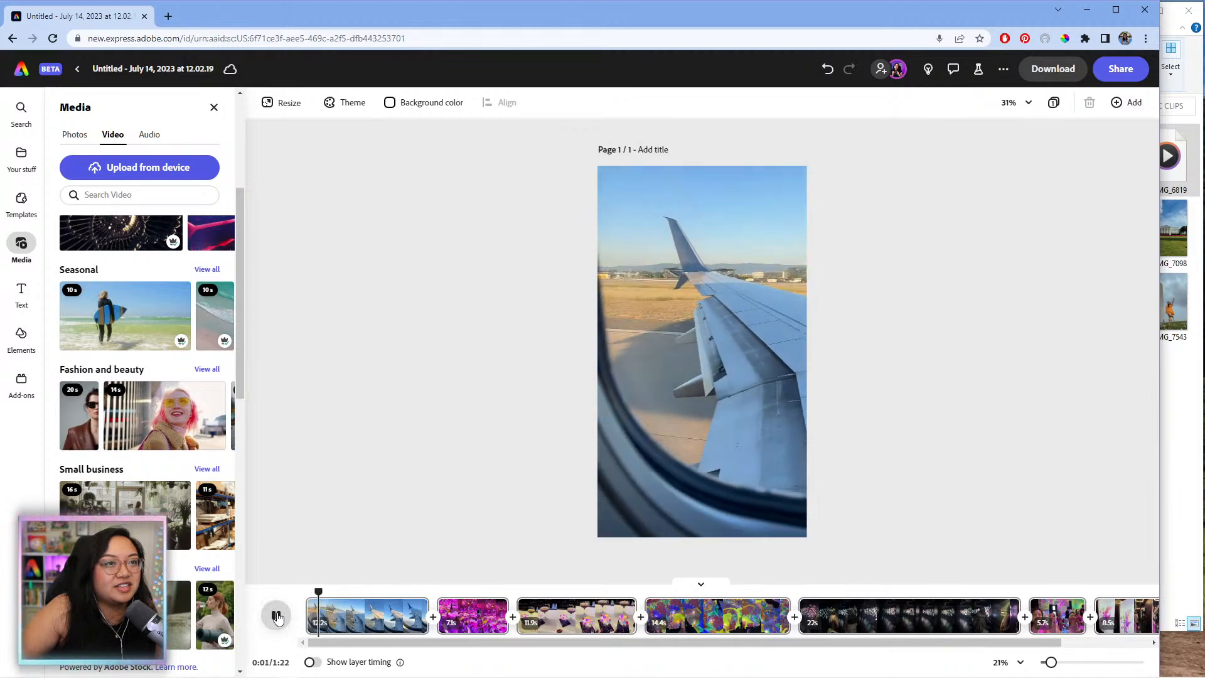
click(277, 617)
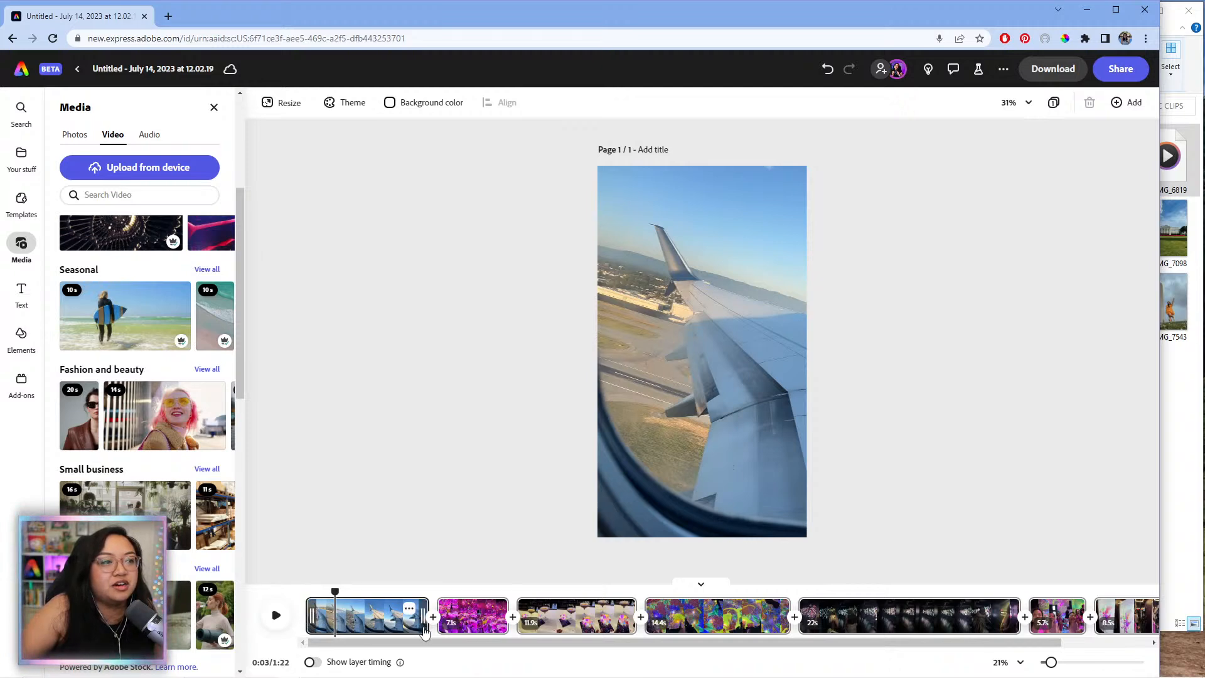
drag(309, 613, 330, 619)
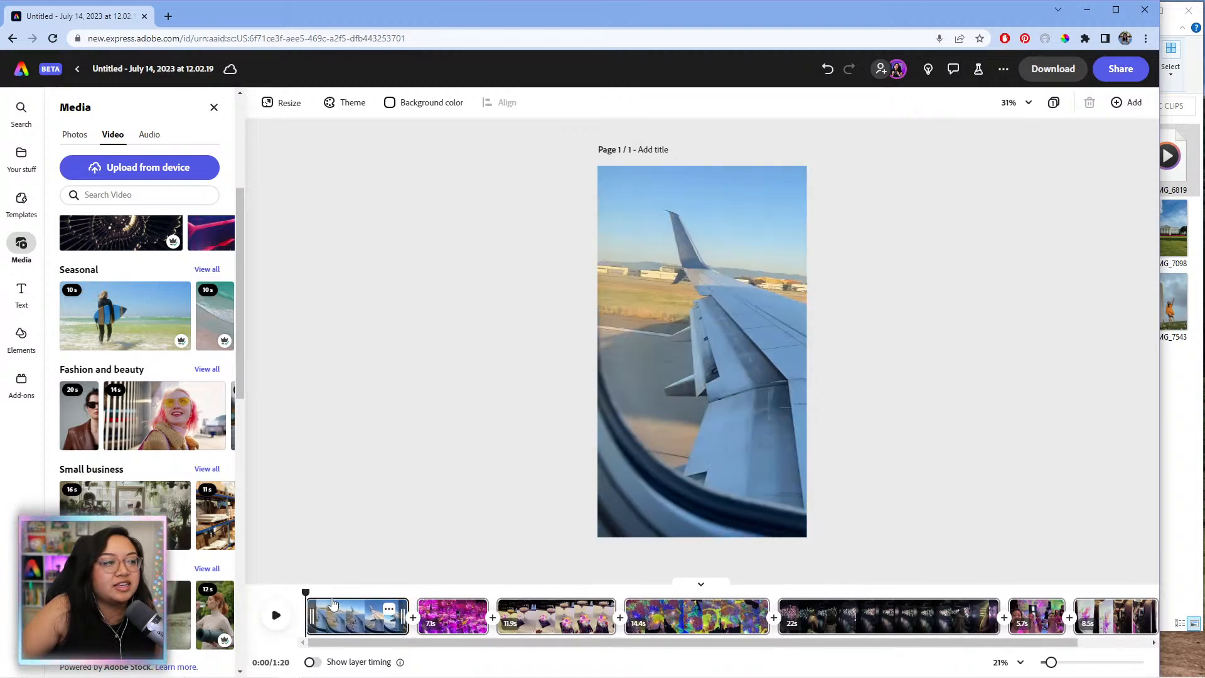
- Preview the airplane wing scene and trim its end so the scene lasts 4.5 seconds
click(276, 615)
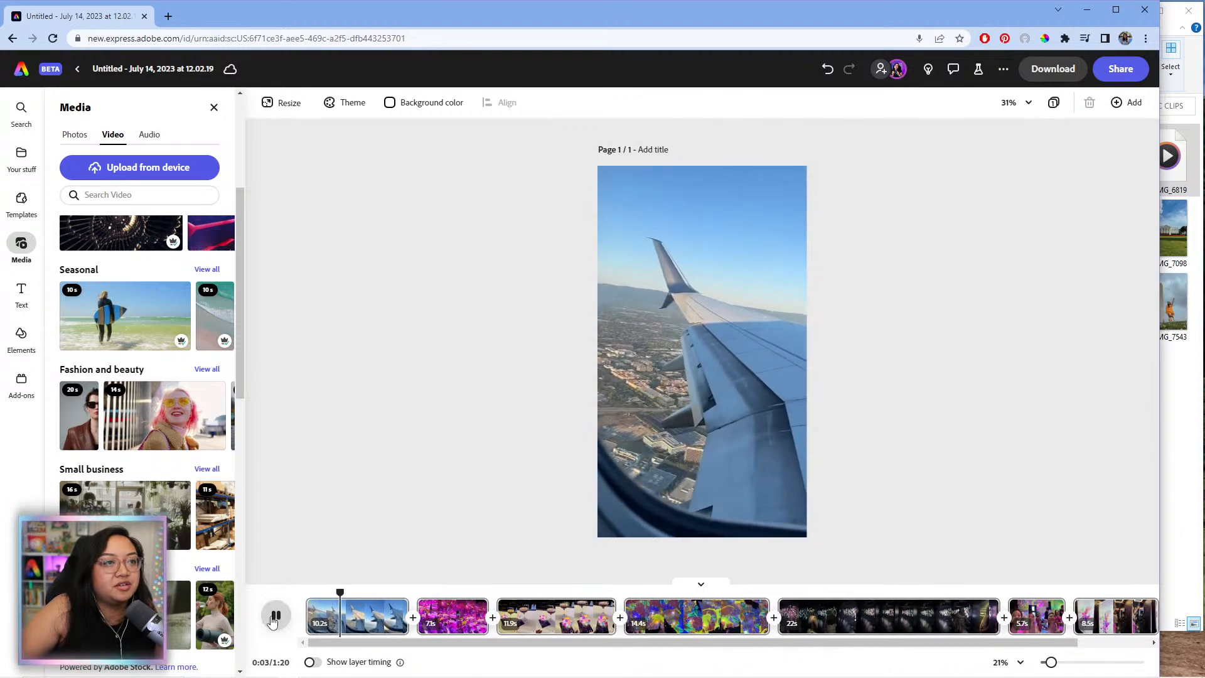
click(275, 616)
drag(408, 618, 347, 628)
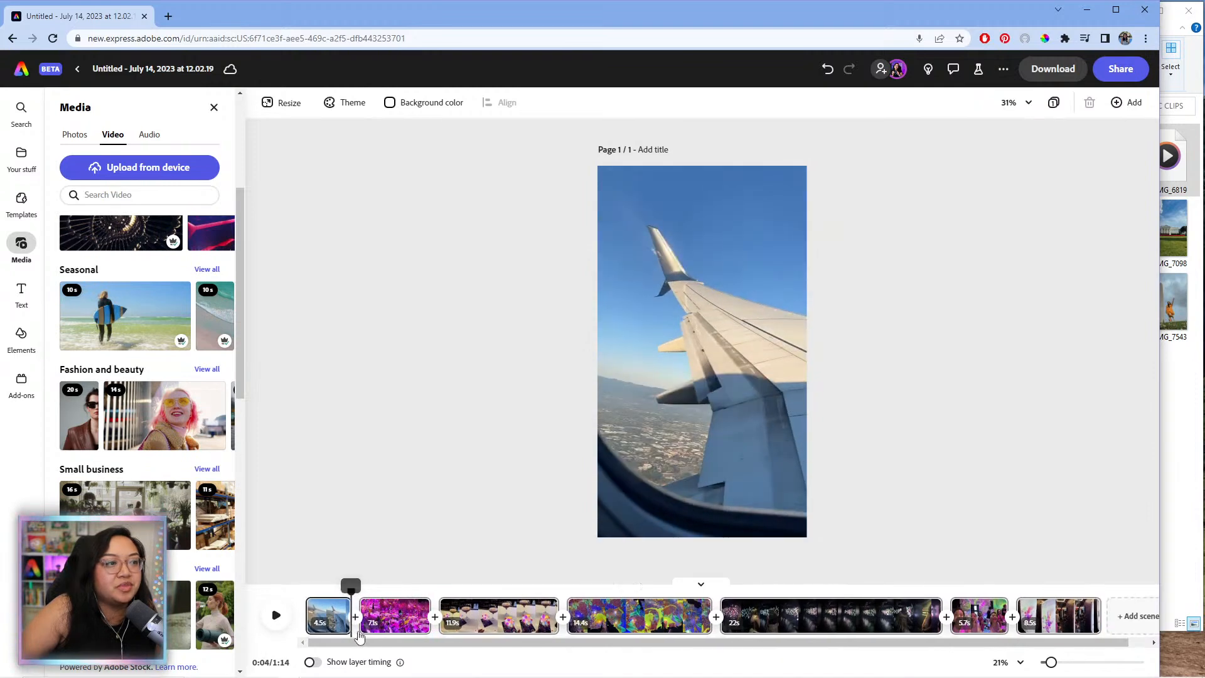
- Place the playhead around the middle of the pink flower scene, at 0:08, and split the scene there
click(373, 590)
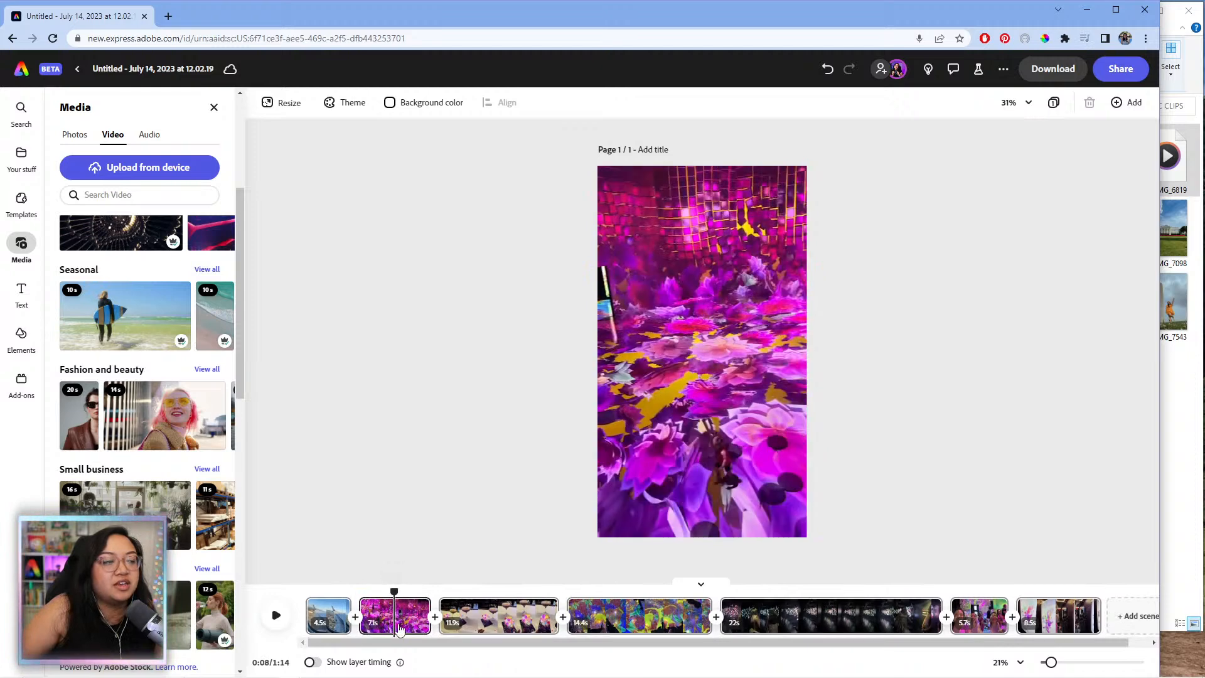
click(398, 590)
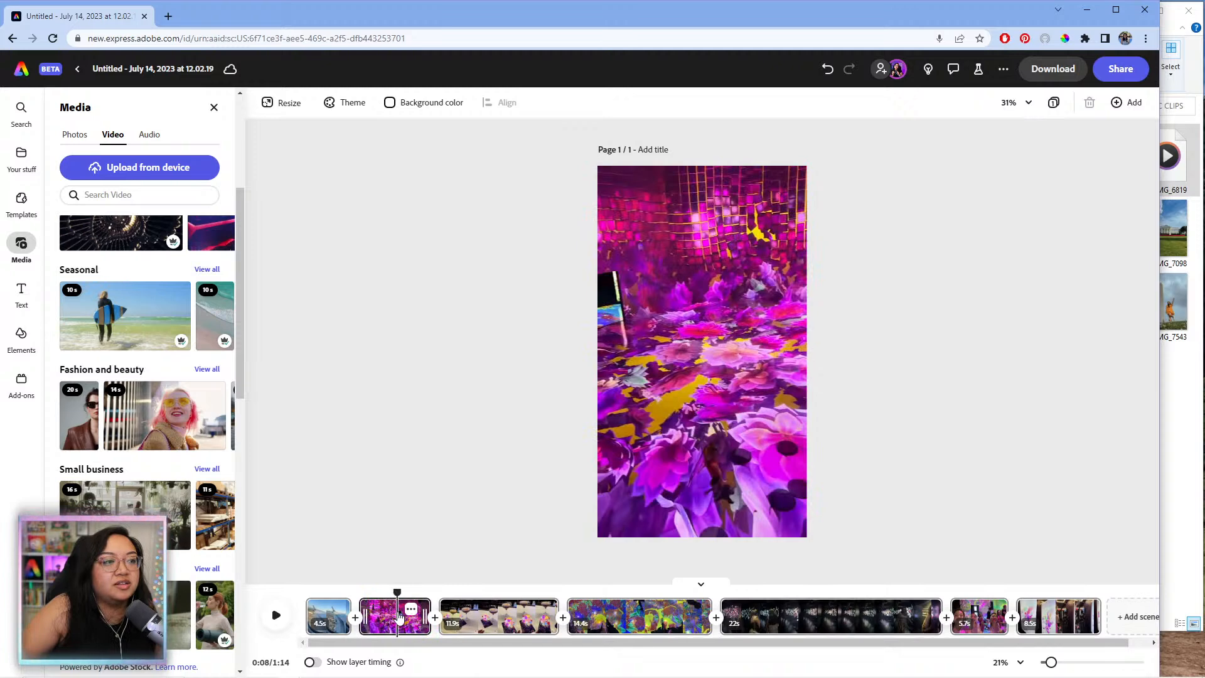
right_click(399, 615)
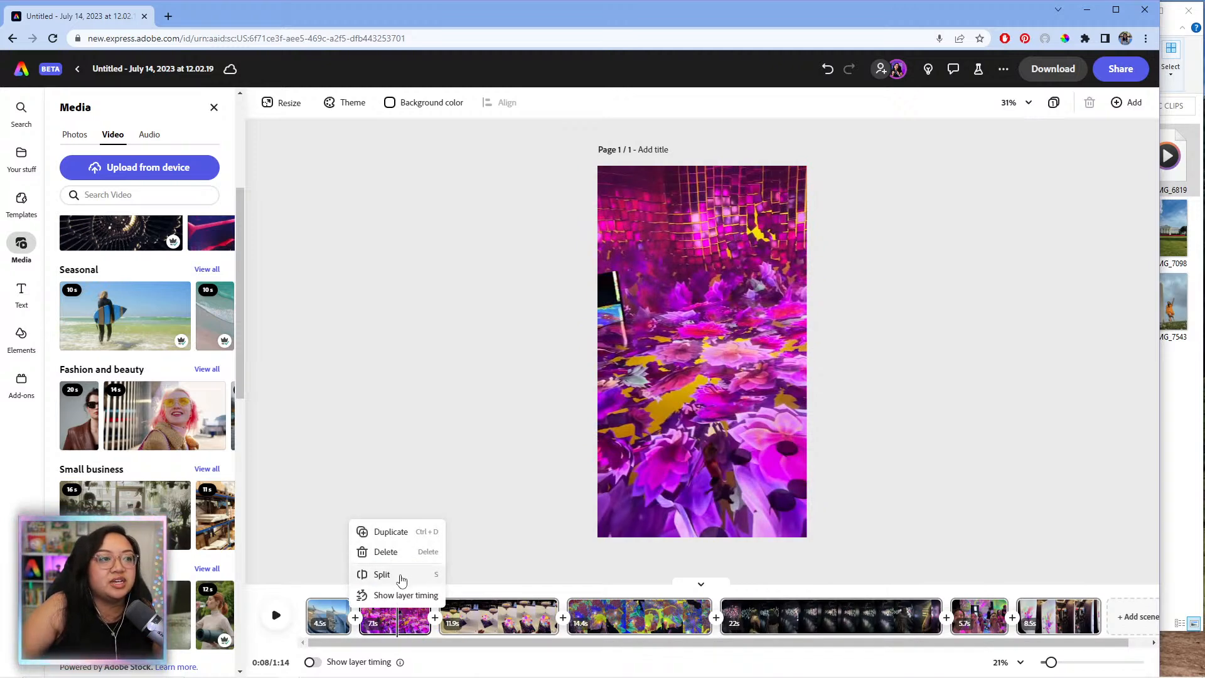
click(401, 623)
click(411, 608)
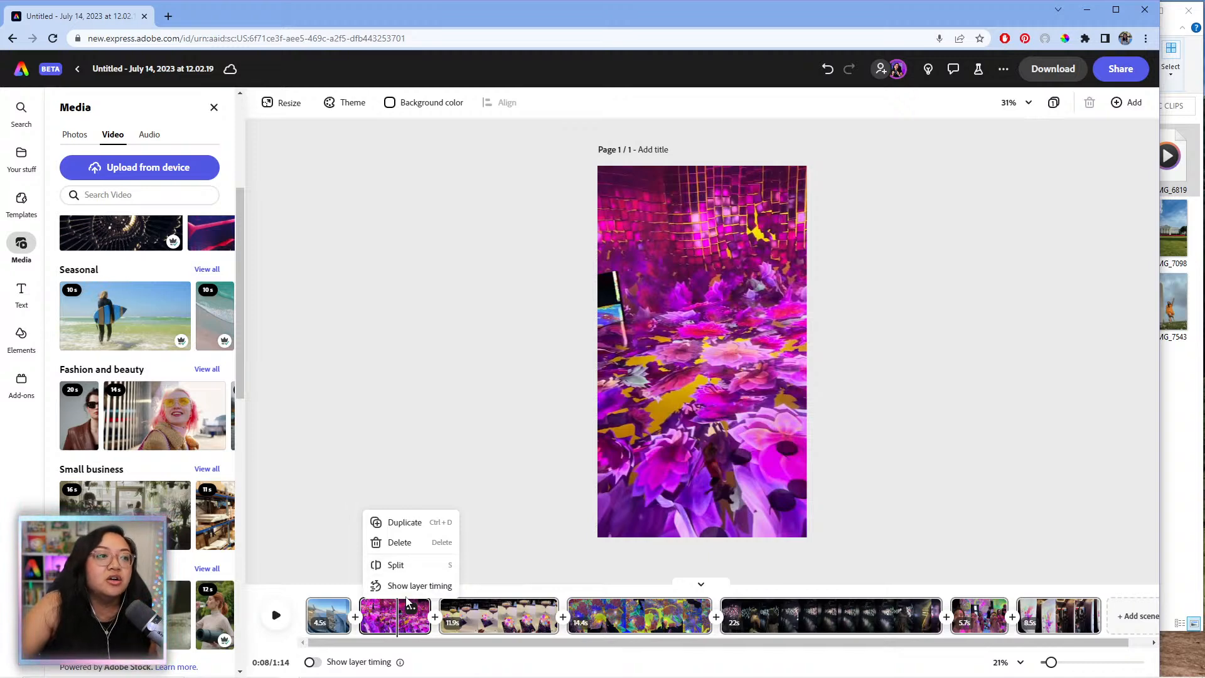
click(396, 624)
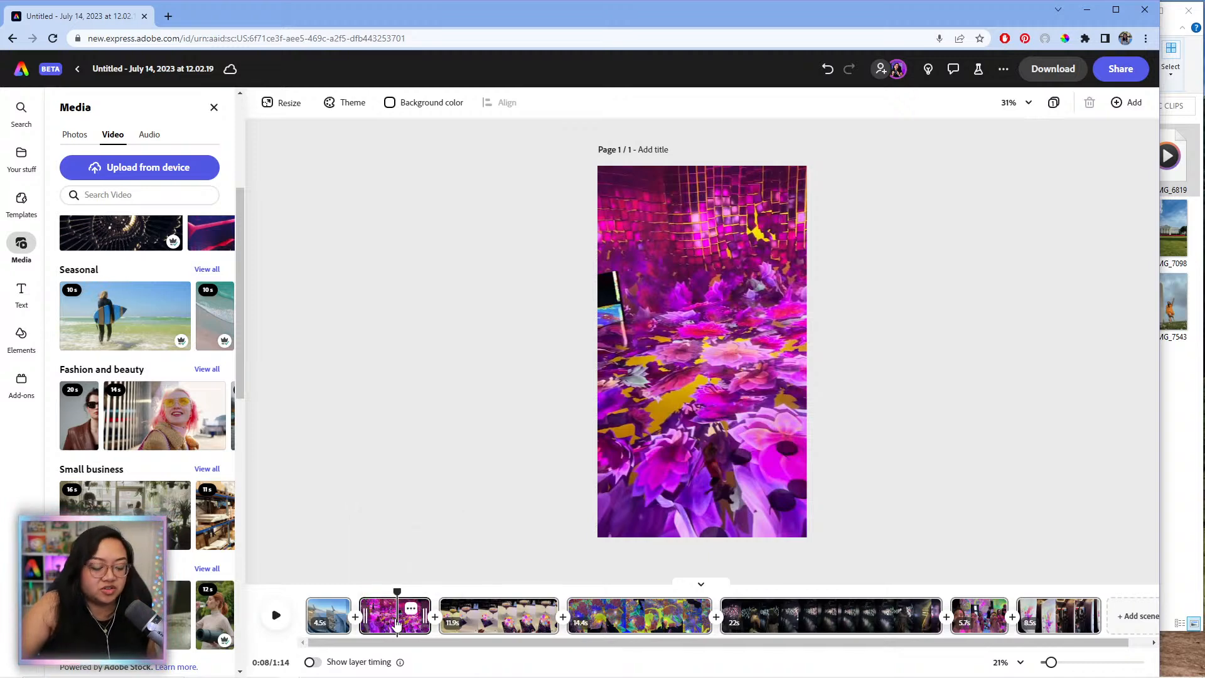
key(s)
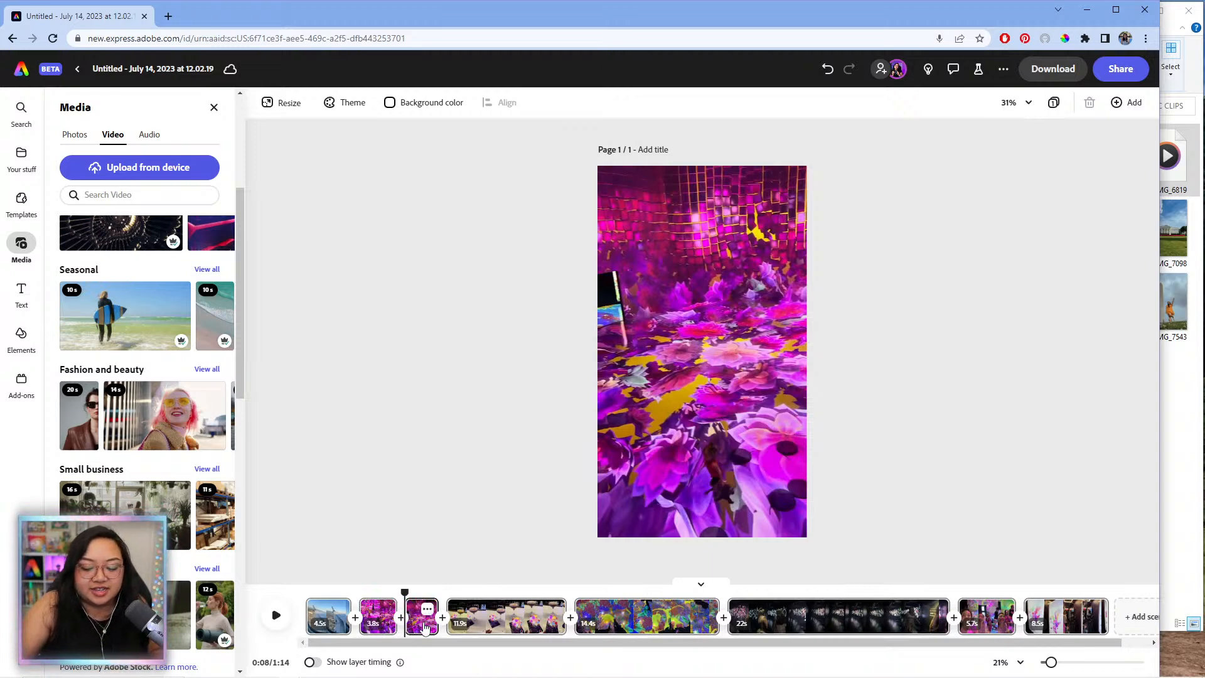
- Delete the second part of the split pink flower scene, and undo both the deletion and the split
key(Delete)
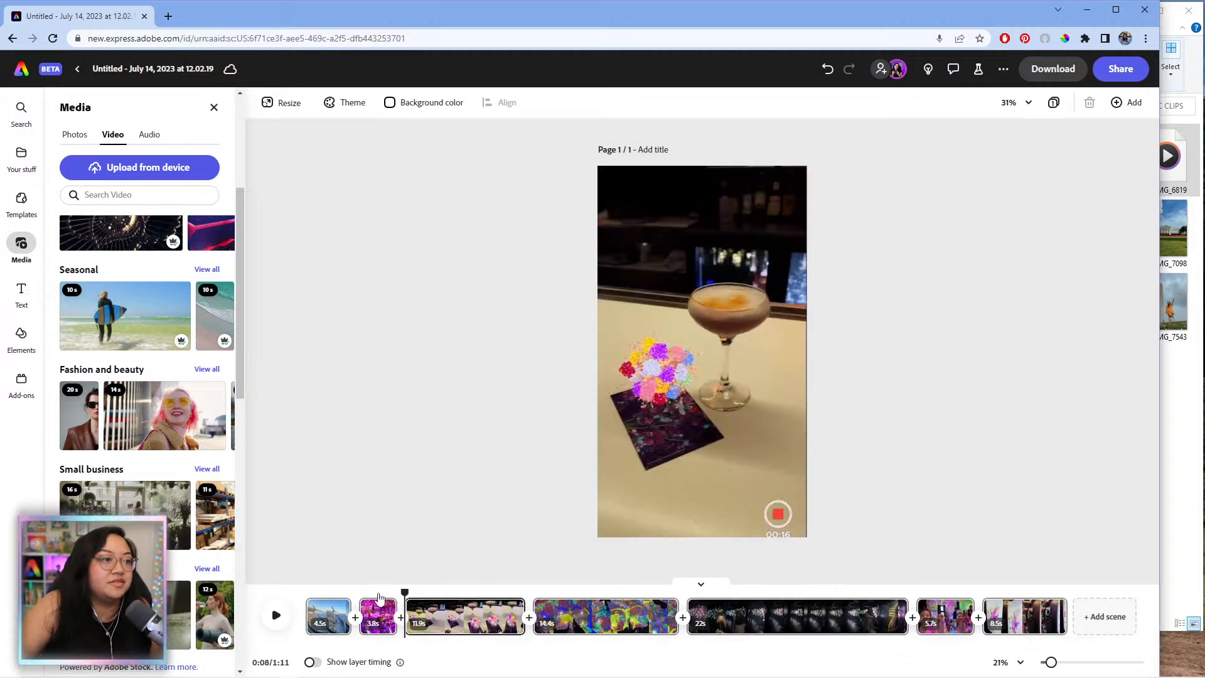
key(ctrl+z)
key(ctrl+z)
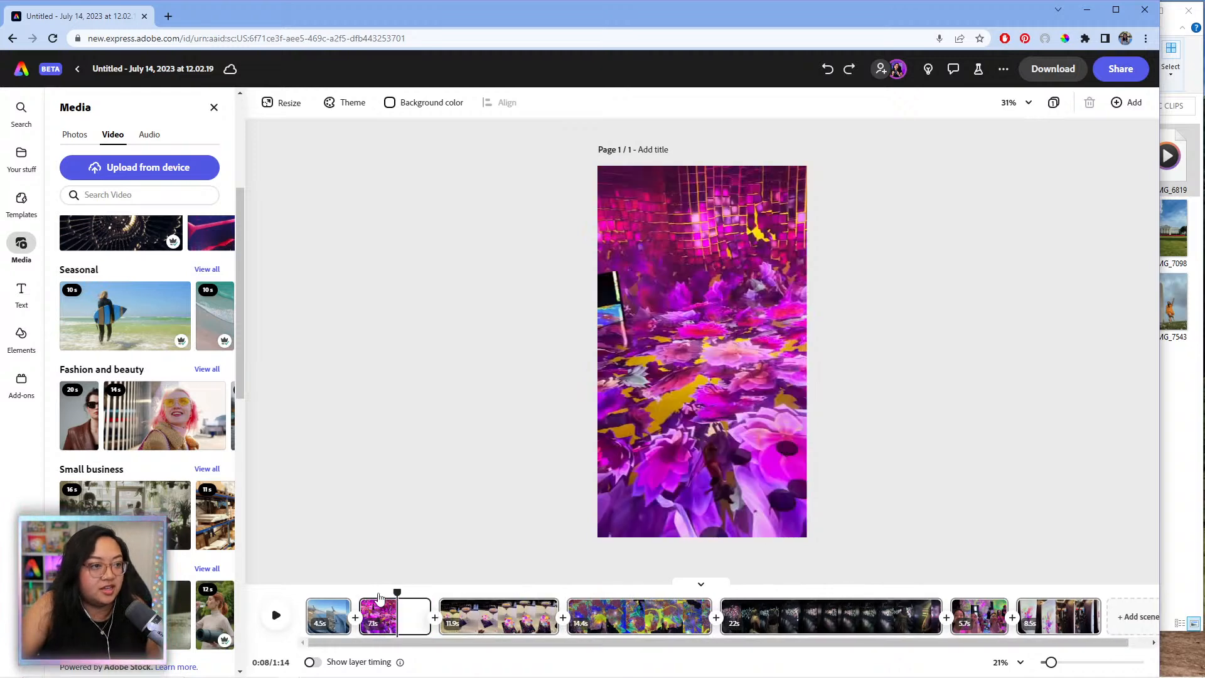
- Play back the pink flower scene to find a better starting point and trim its beginning so it lasts 5.1 seconds
mouse_move(372, 593)
mouse_down()
mouse_move(395, 593)
mouse_move(368, 593)
mouse_up()
key(space)
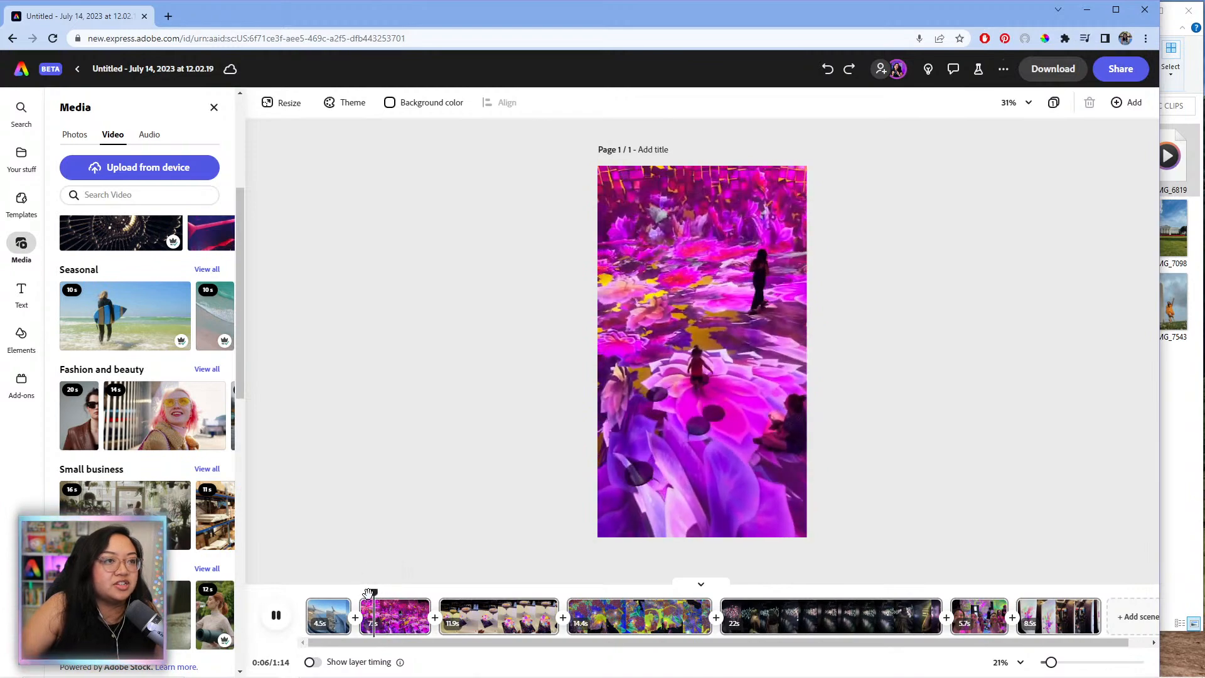
click(364, 592)
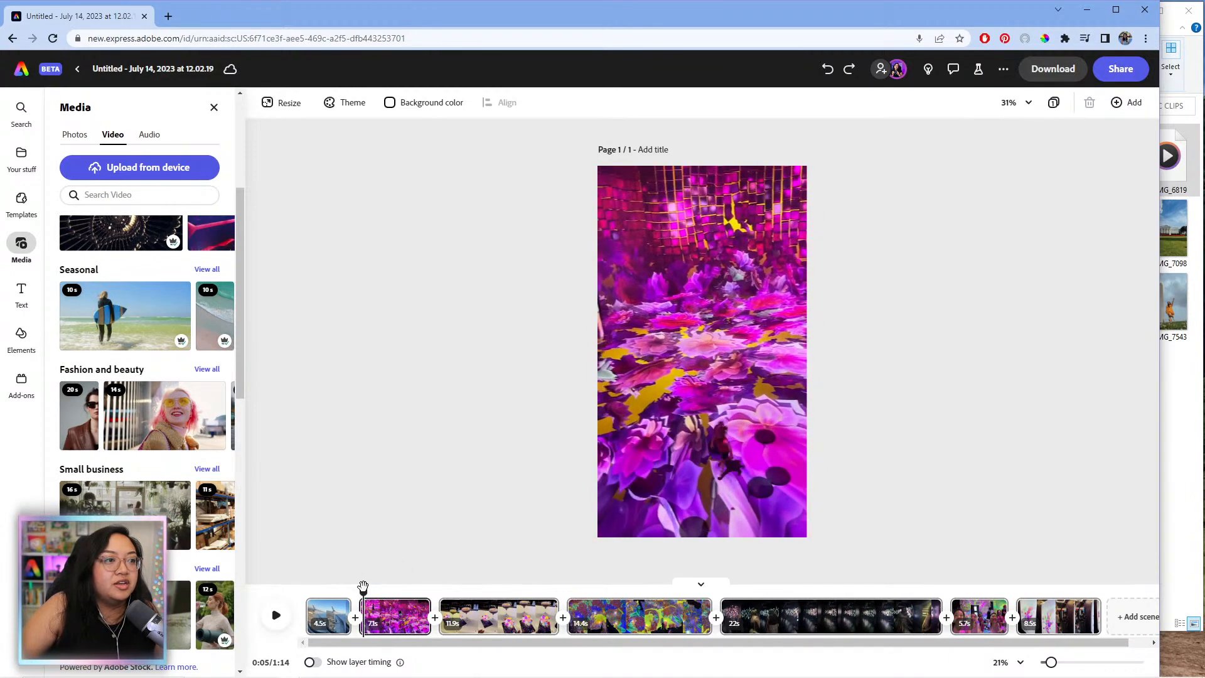
drag(358, 594, 362, 595)
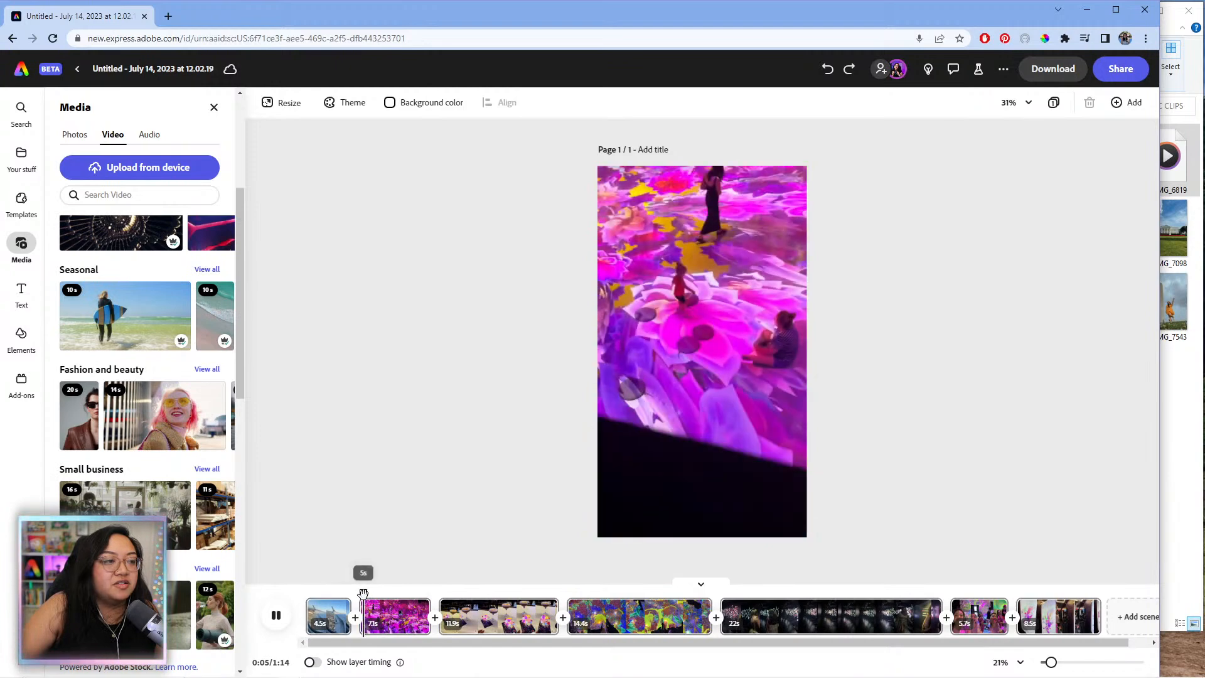
key(space)
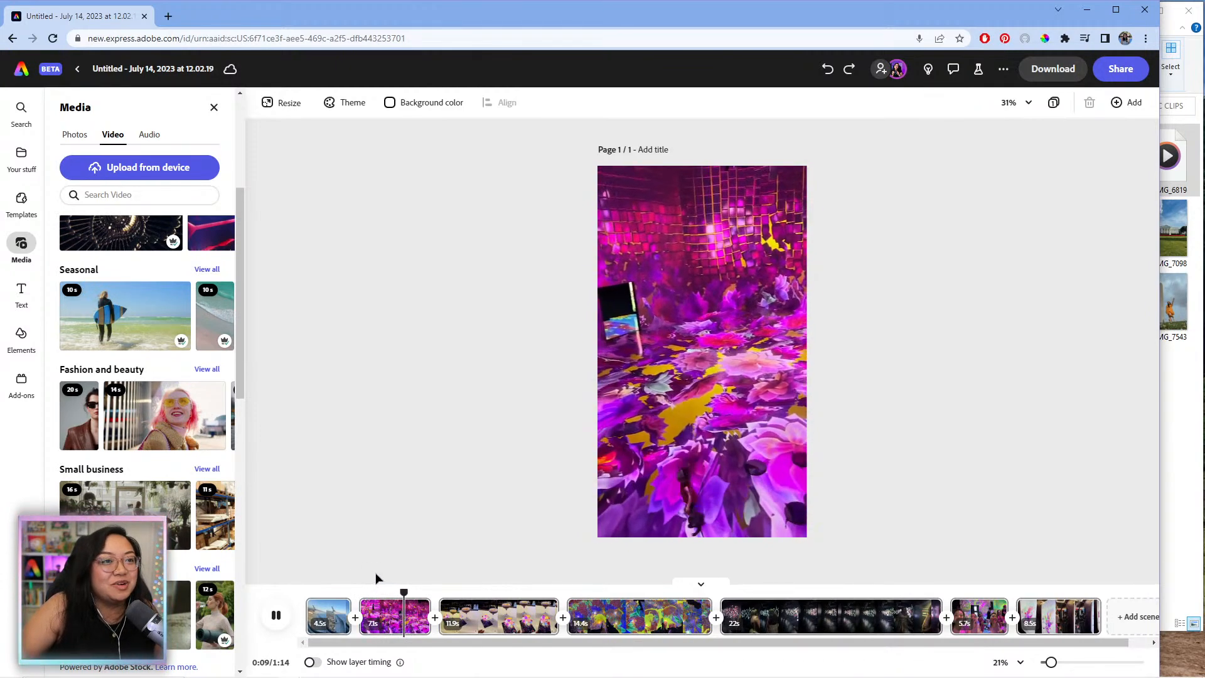
key(space)
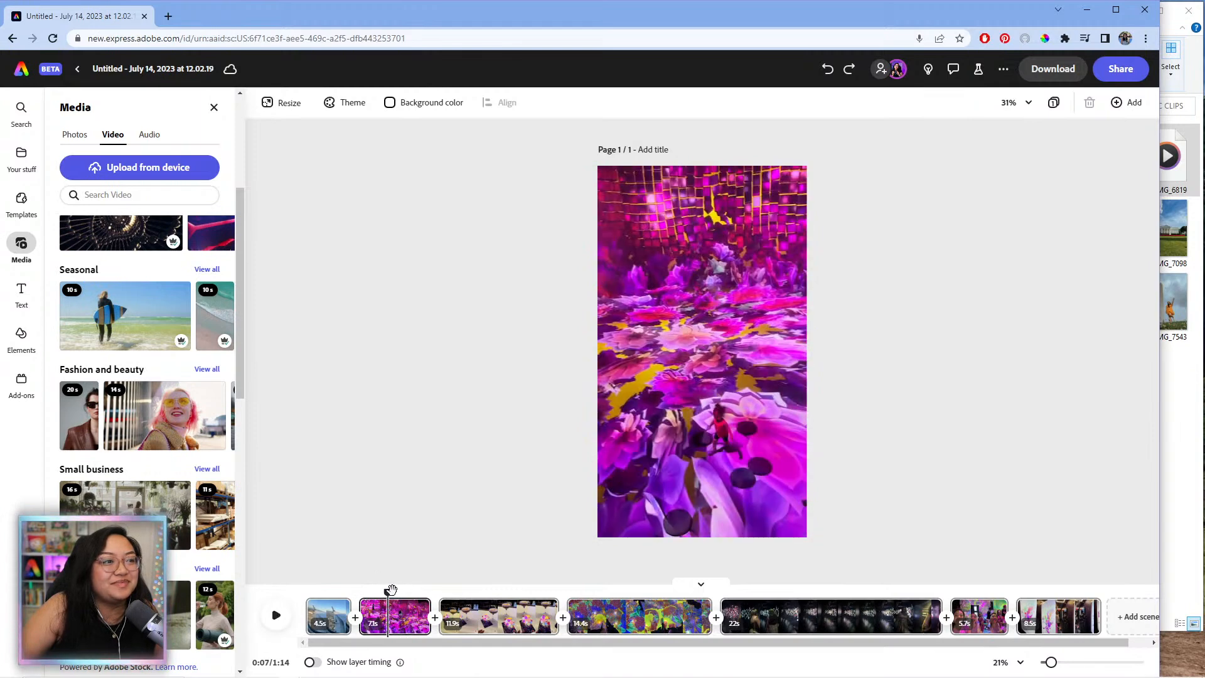
drag(394, 591, 389, 589)
key(space)
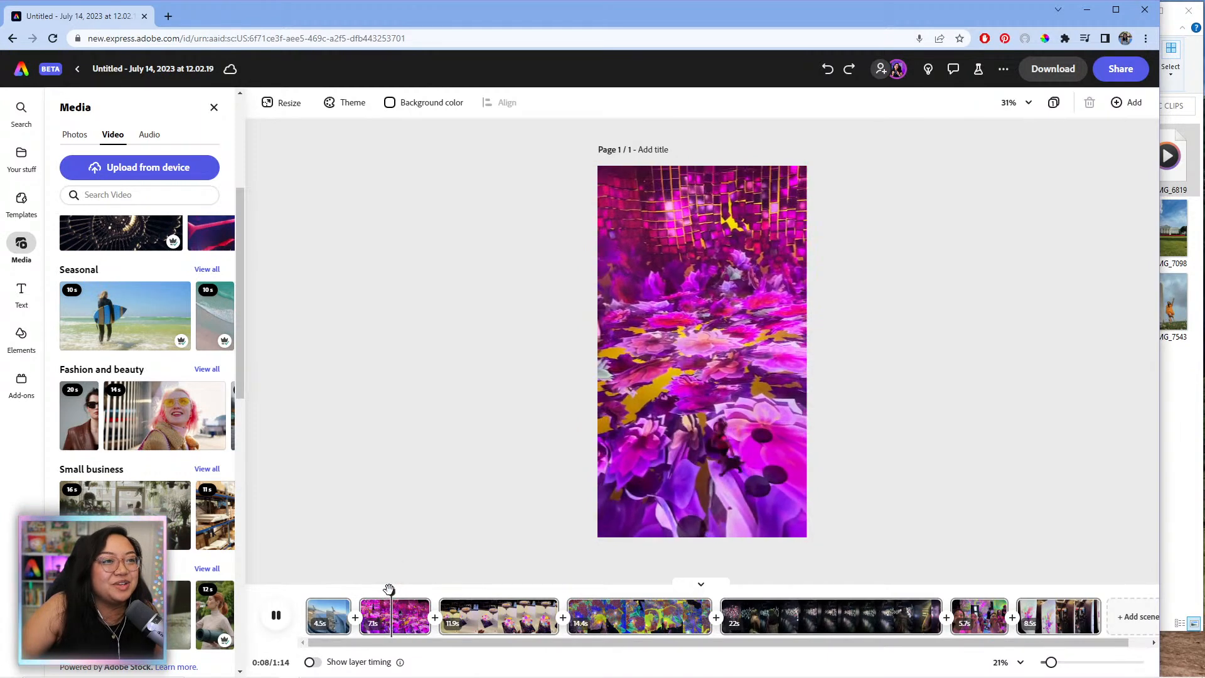
key(space)
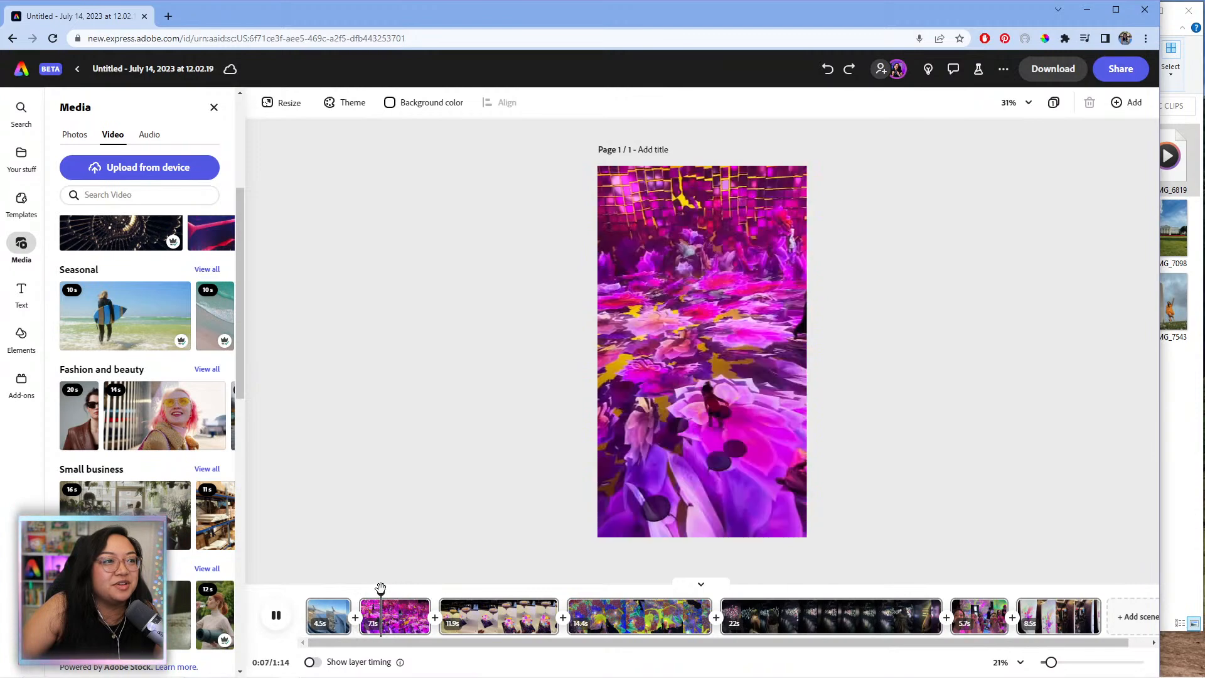
drag(360, 612, 382, 609)
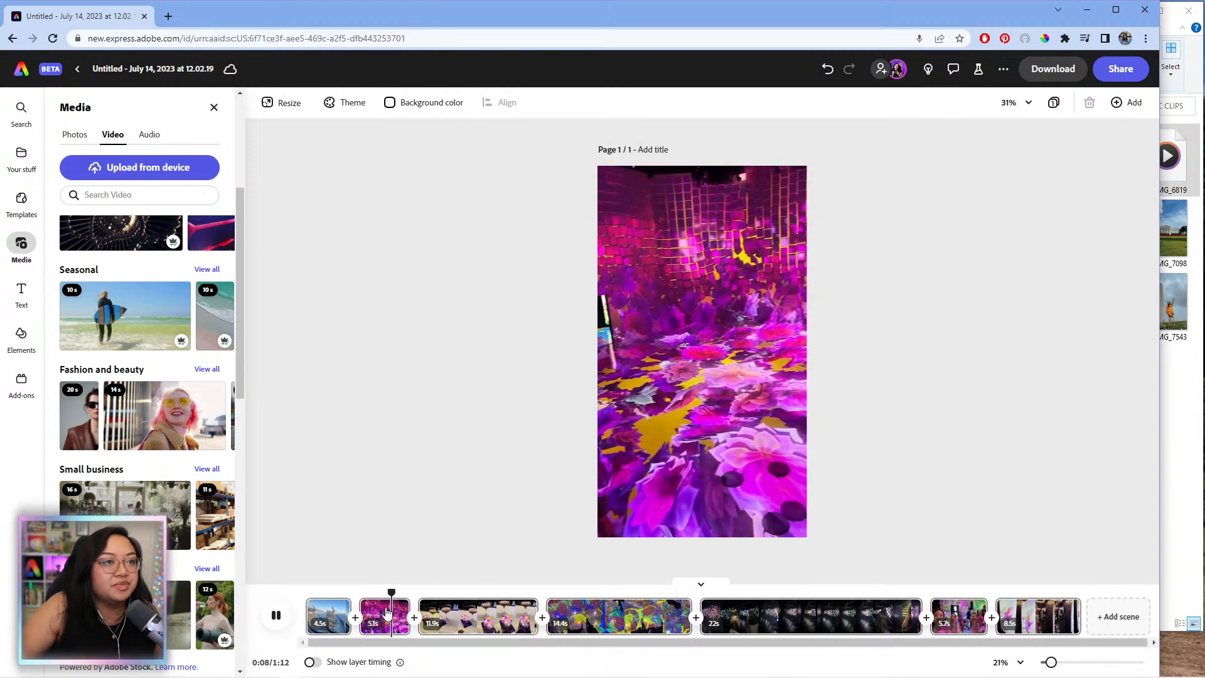
key(space)
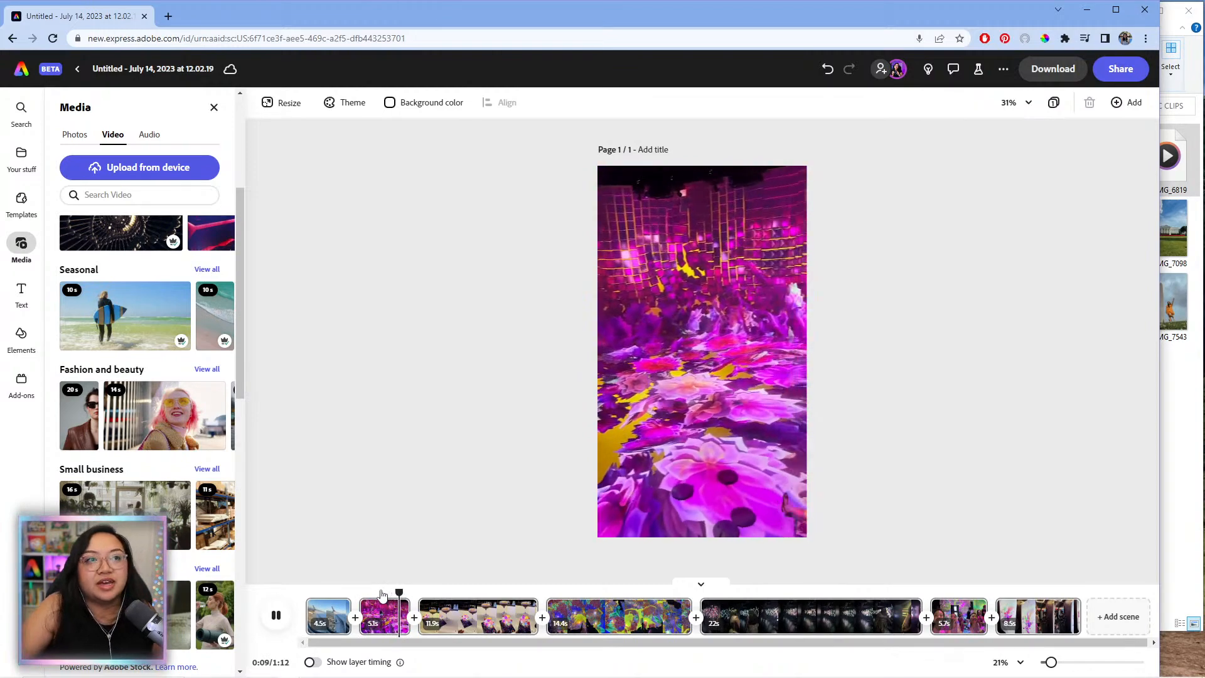
- Preview the pink flower scene and trim its end so the scene lasts 3.2 seconds
click(381, 593)
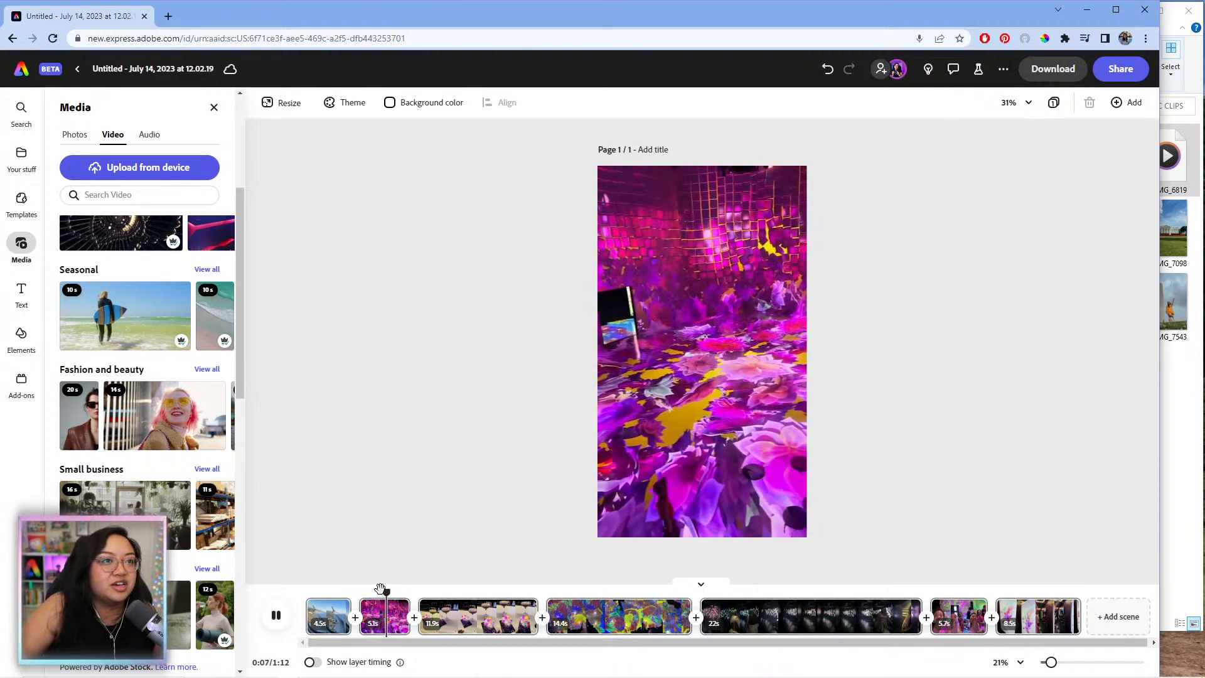
key(space)
click(399, 611)
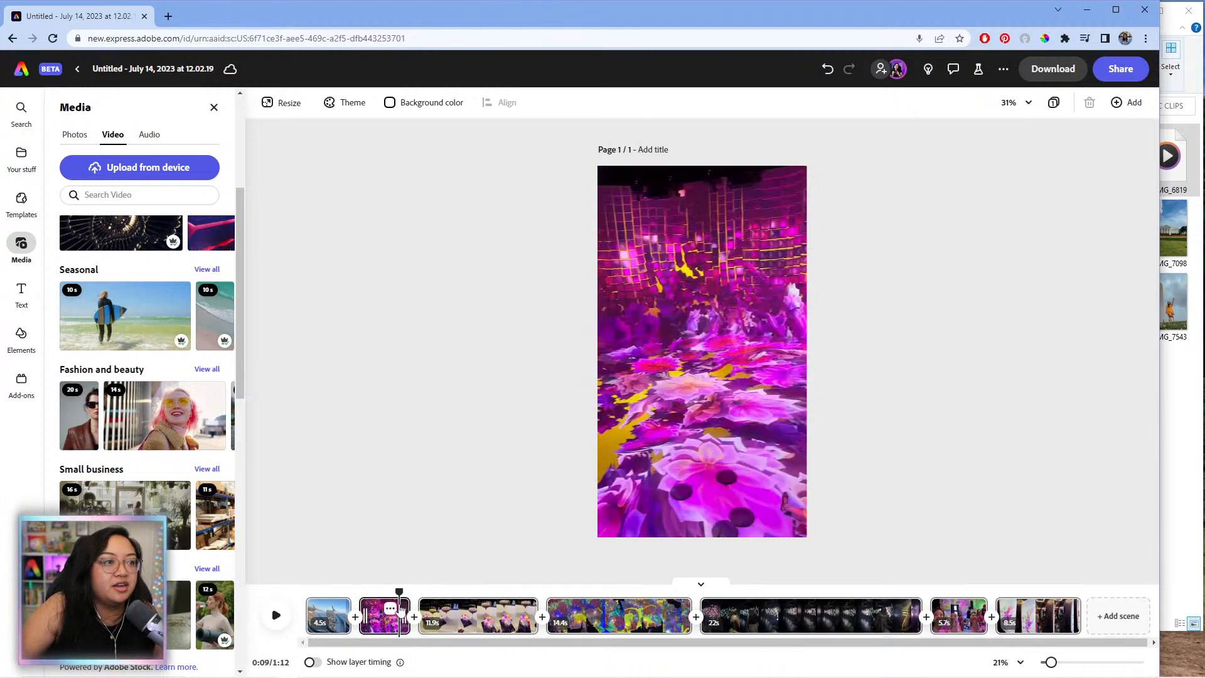
click(382, 593)
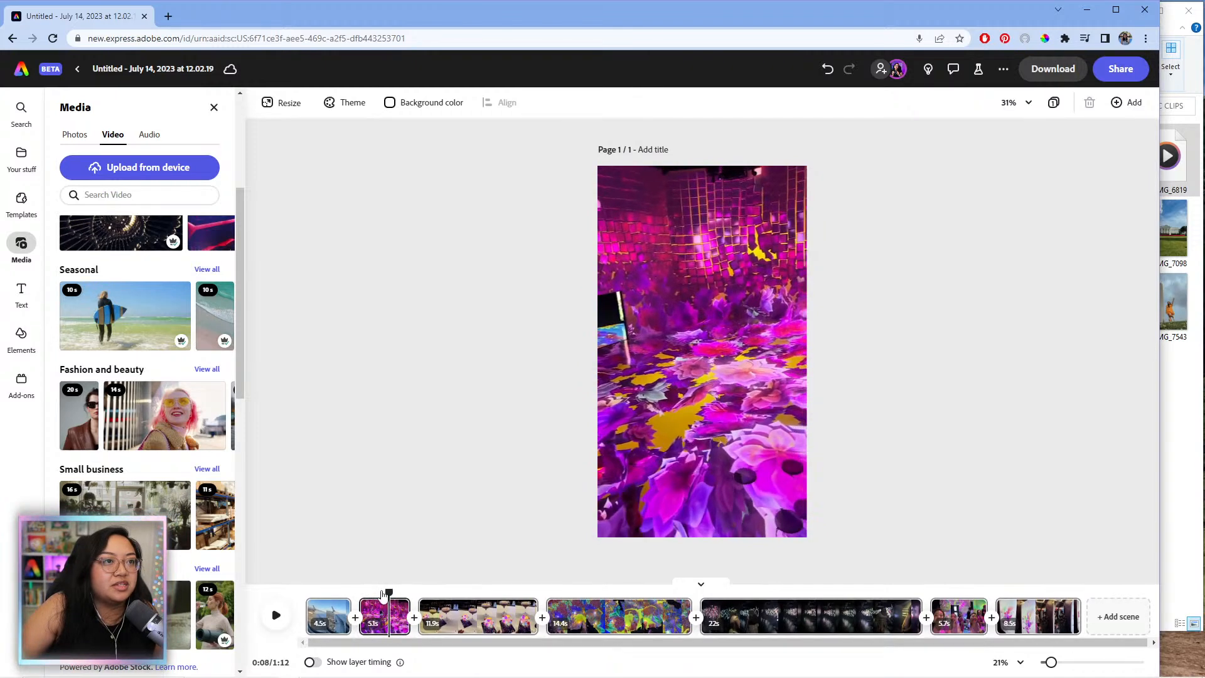
drag(409, 615, 386, 623)
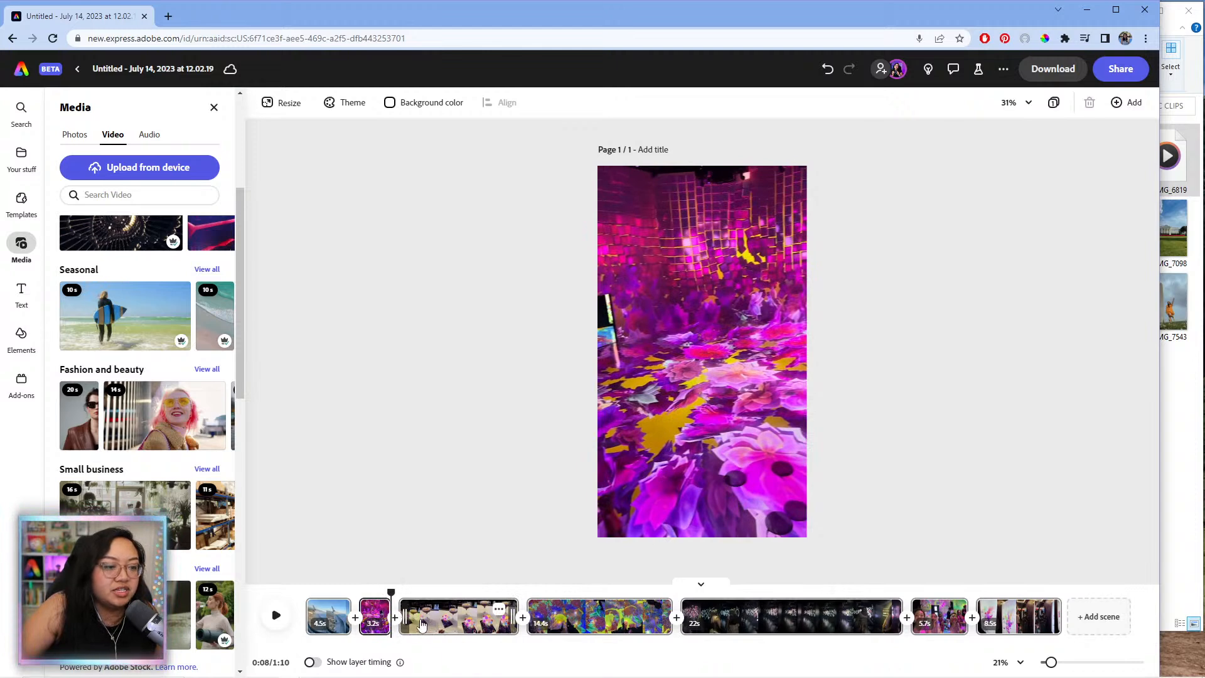
- Preview the cocktail scene to find a better starting point and trim its beginning so it lasts 6.1 seconds
click(402, 593)
key(space)
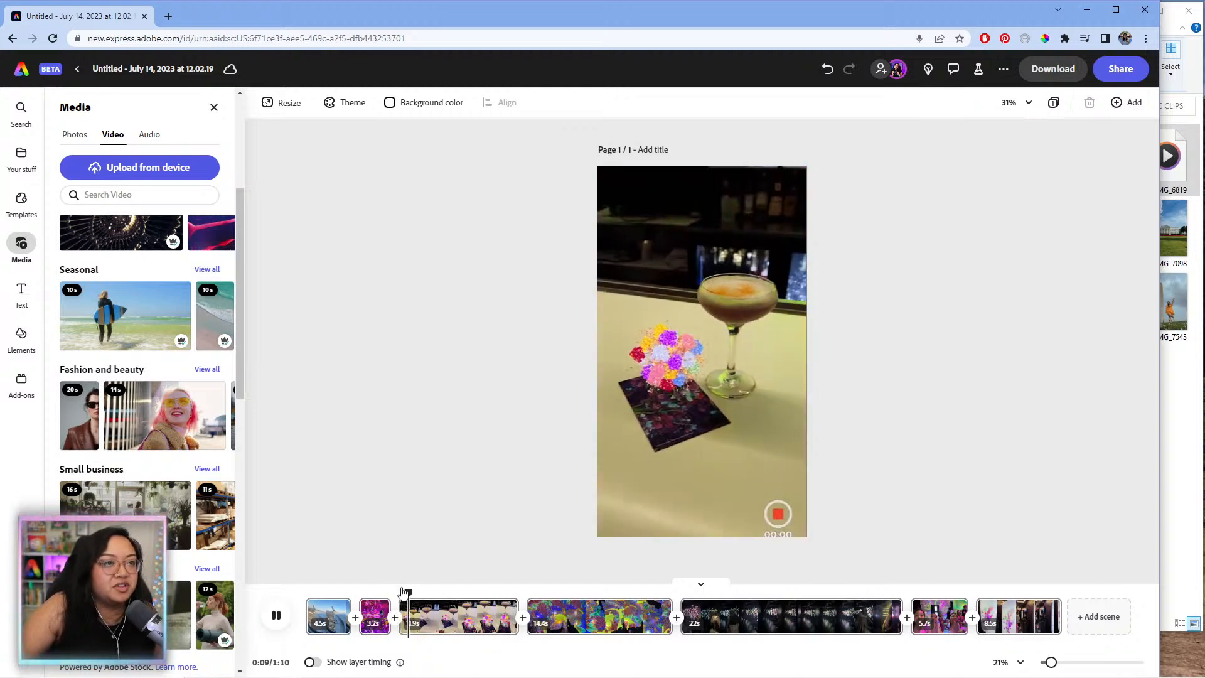
click(446, 591)
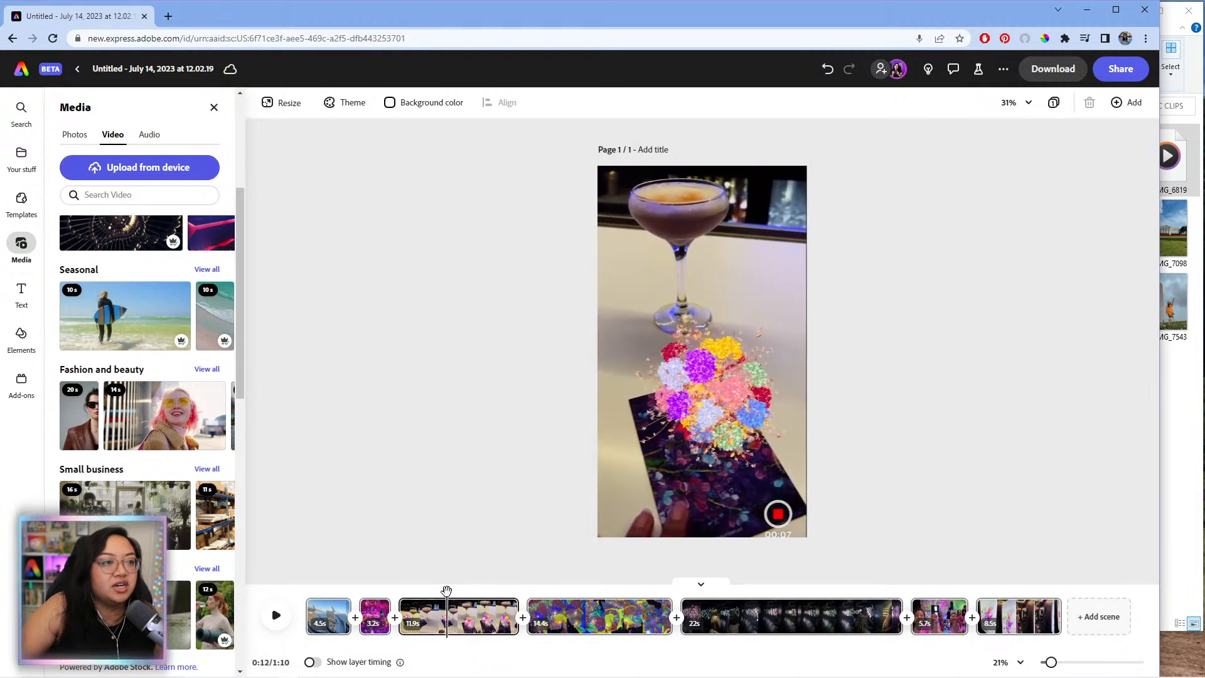
key(space)
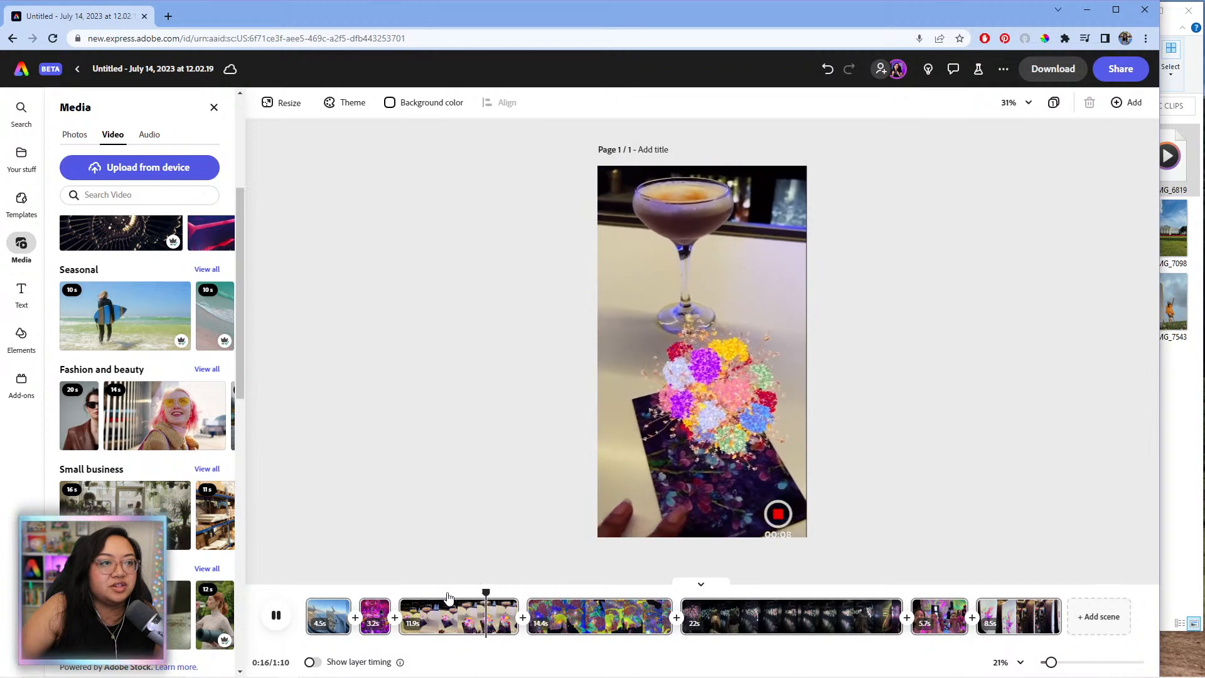
click(446, 591)
click(431, 592)
key(space)
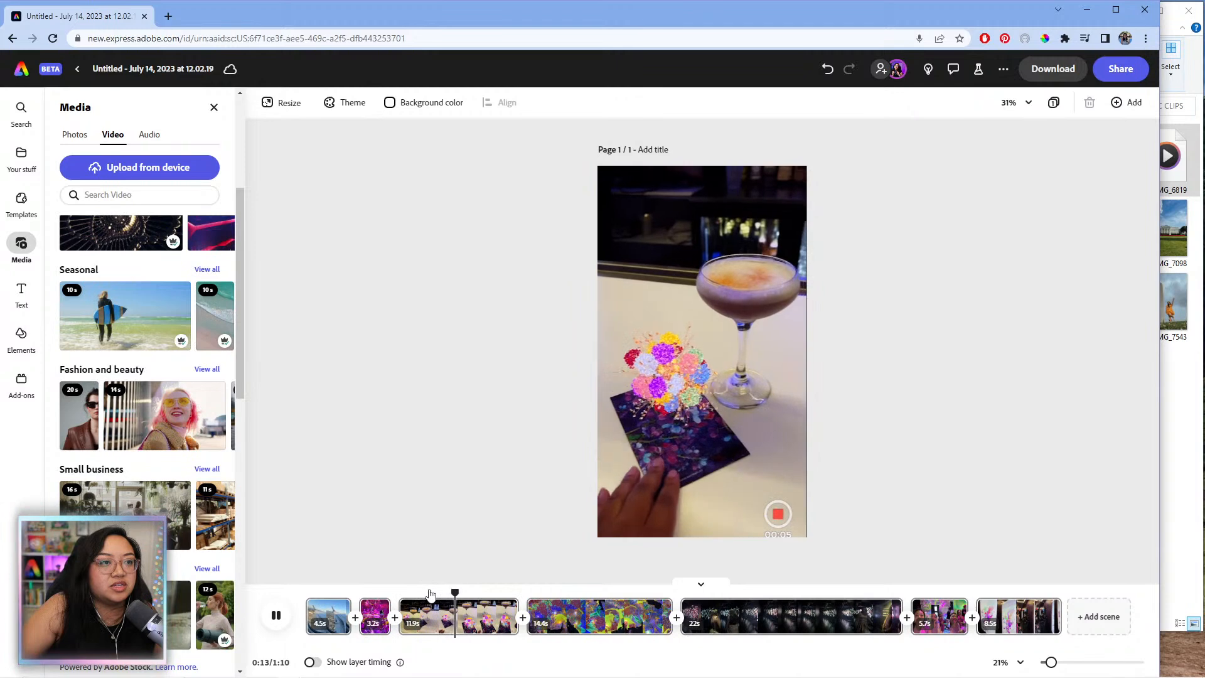
click(402, 618)
drag(402, 618, 462, 615)
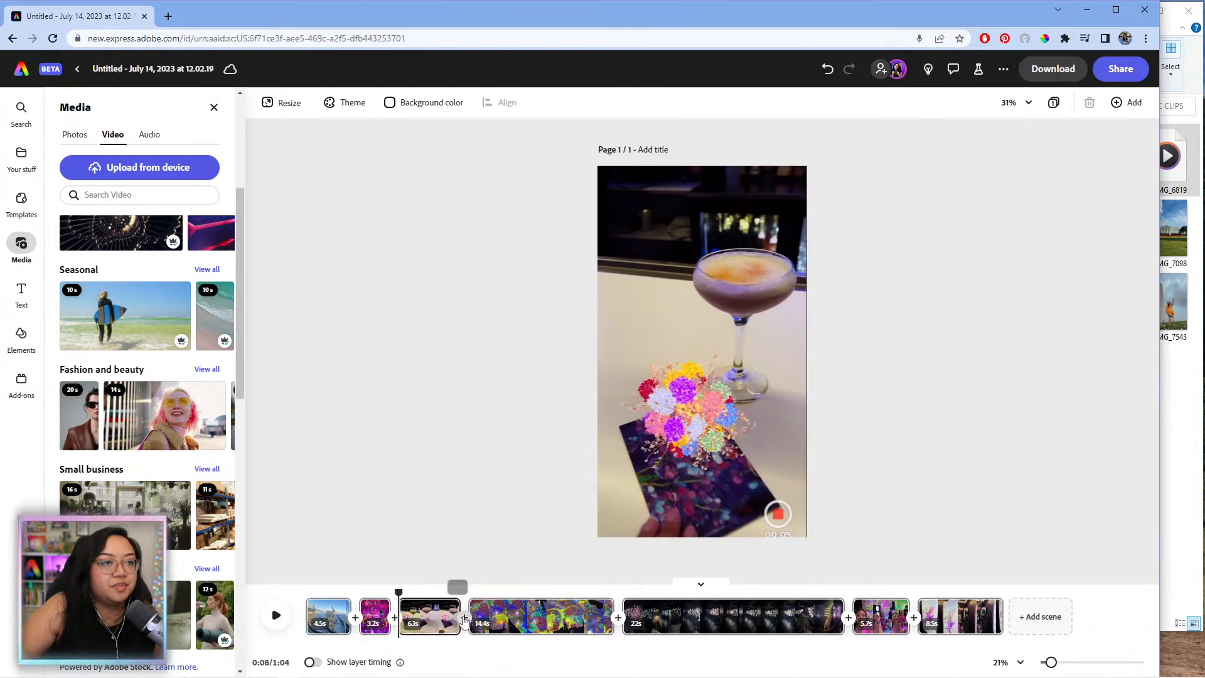
- Play back the shortened cocktail scene and trim its end so it lasts 5.4 seconds
key(space)
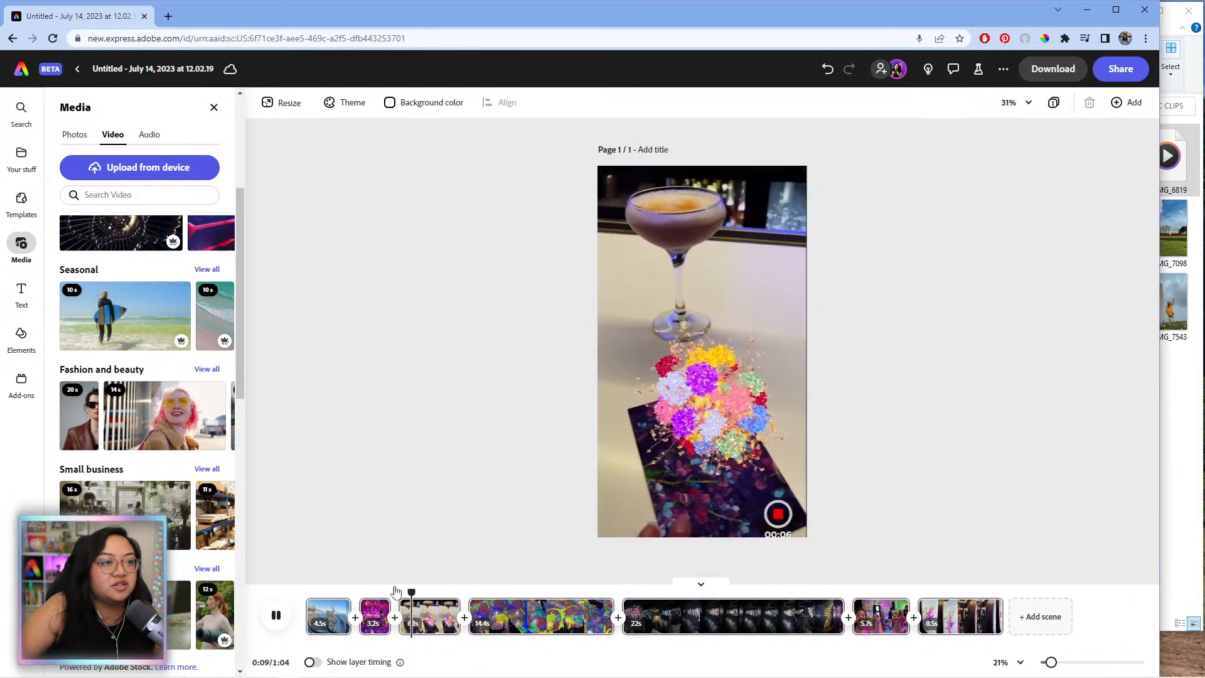
click(404, 587)
key(space)
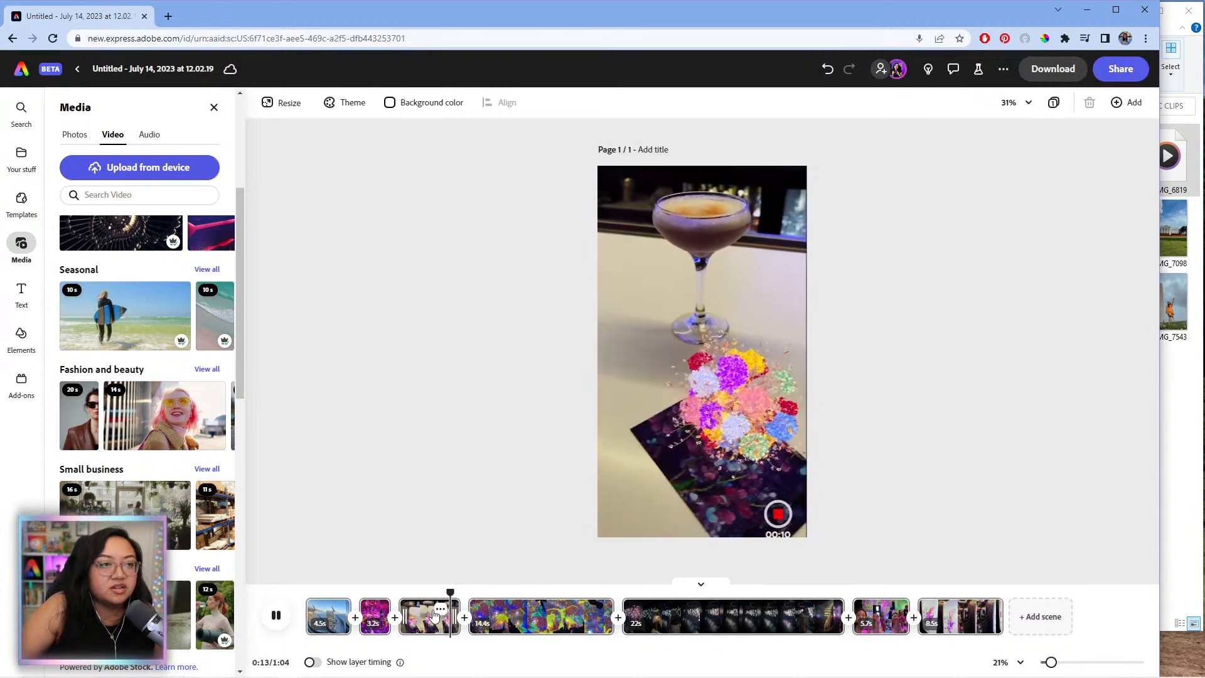
click(452, 623)
drag(453, 624, 446, 624)
- Preview the colorful yellow and blue projection scene and trim its beginning so it lasts 8.2 seconds
click(466, 592)
key(space)
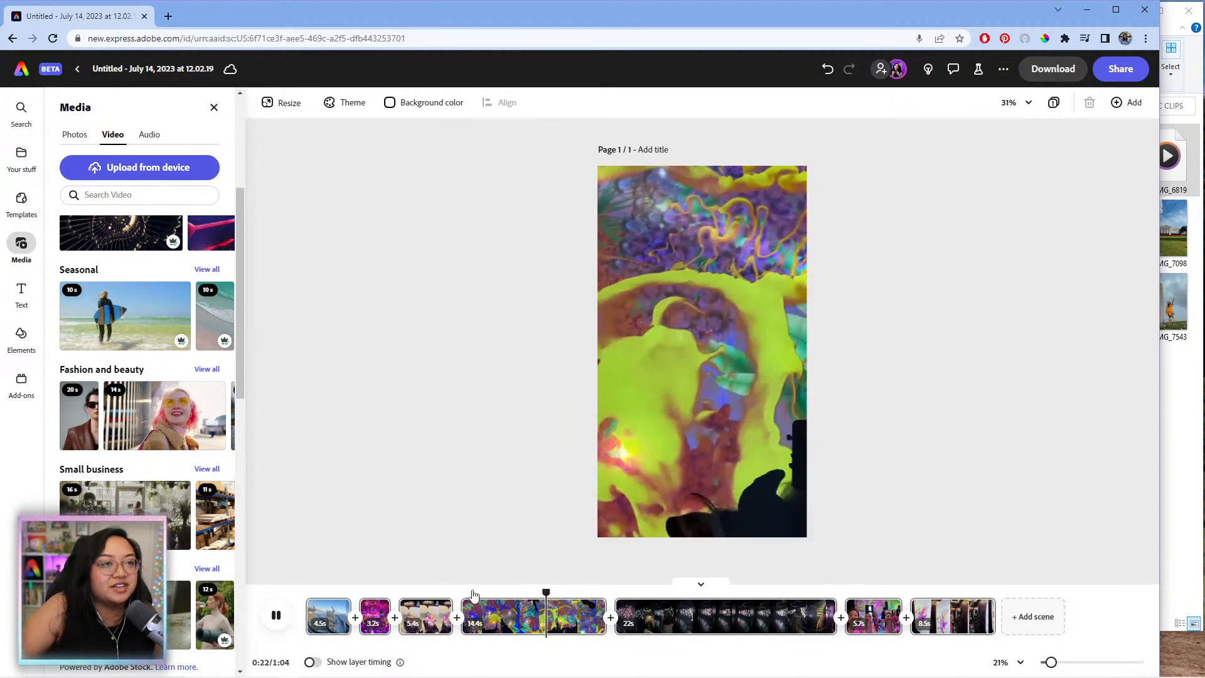
click(525, 589)
key(space)
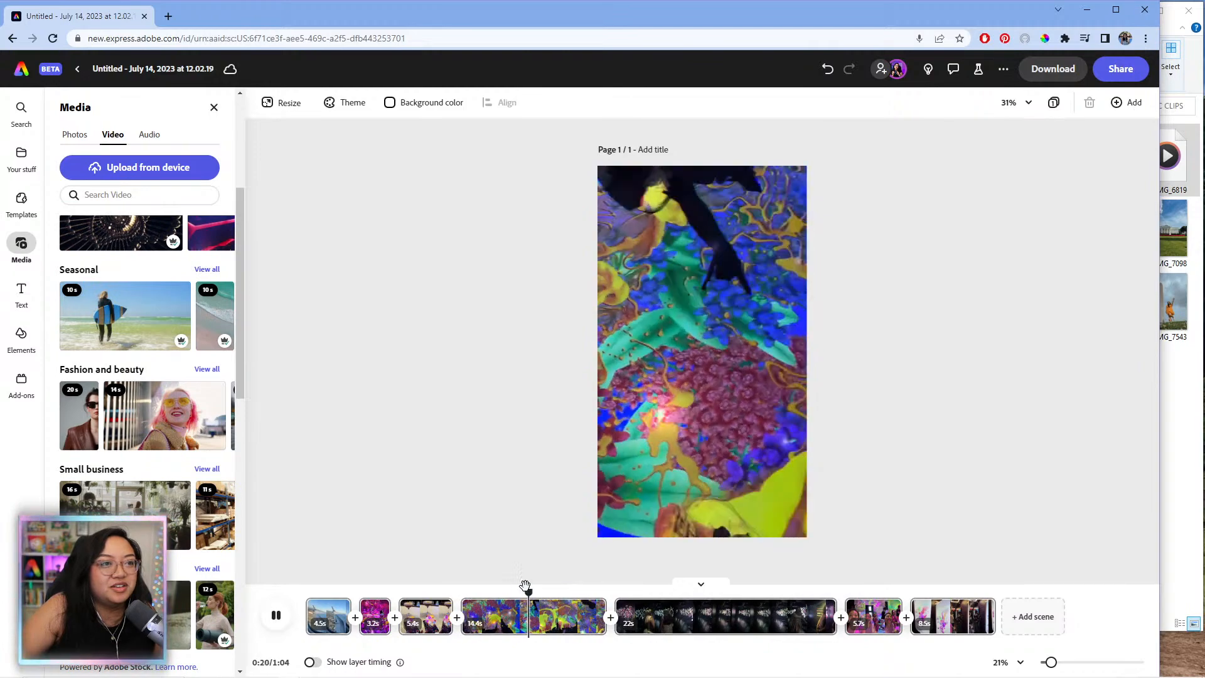
click(526, 588)
drag(459, 613, 544, 624)
- Replay the colorful projection scene and trim its end so it lasts 6 seconds
key(space)
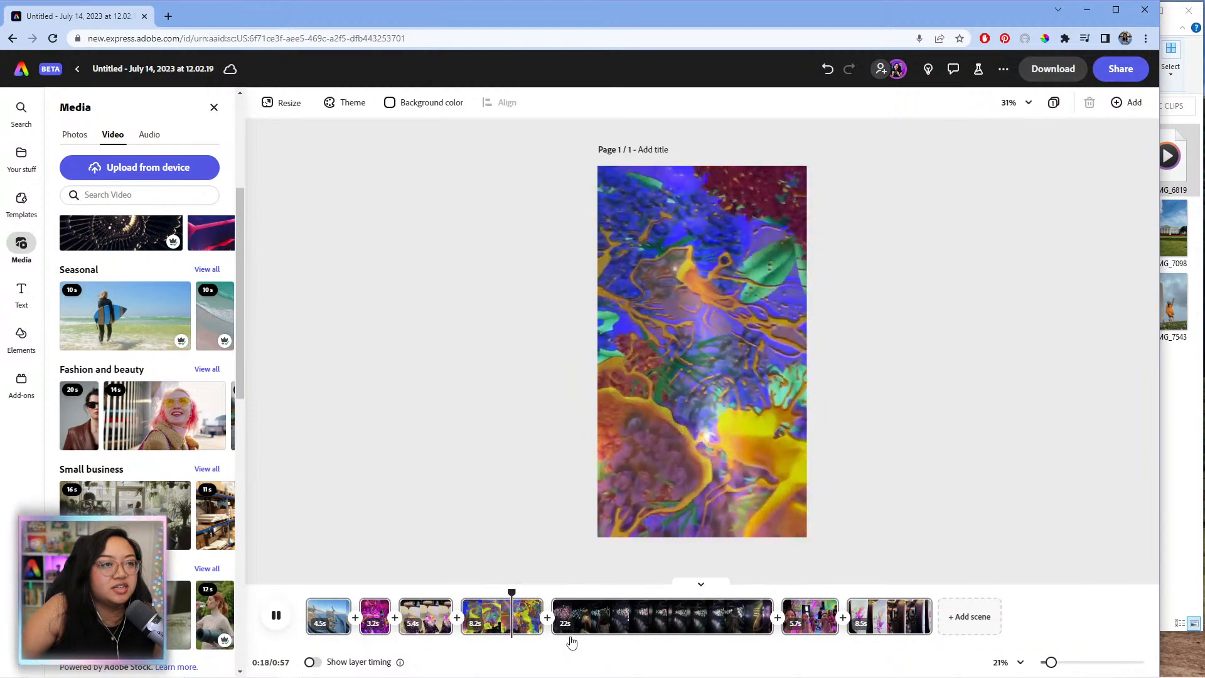
key(space)
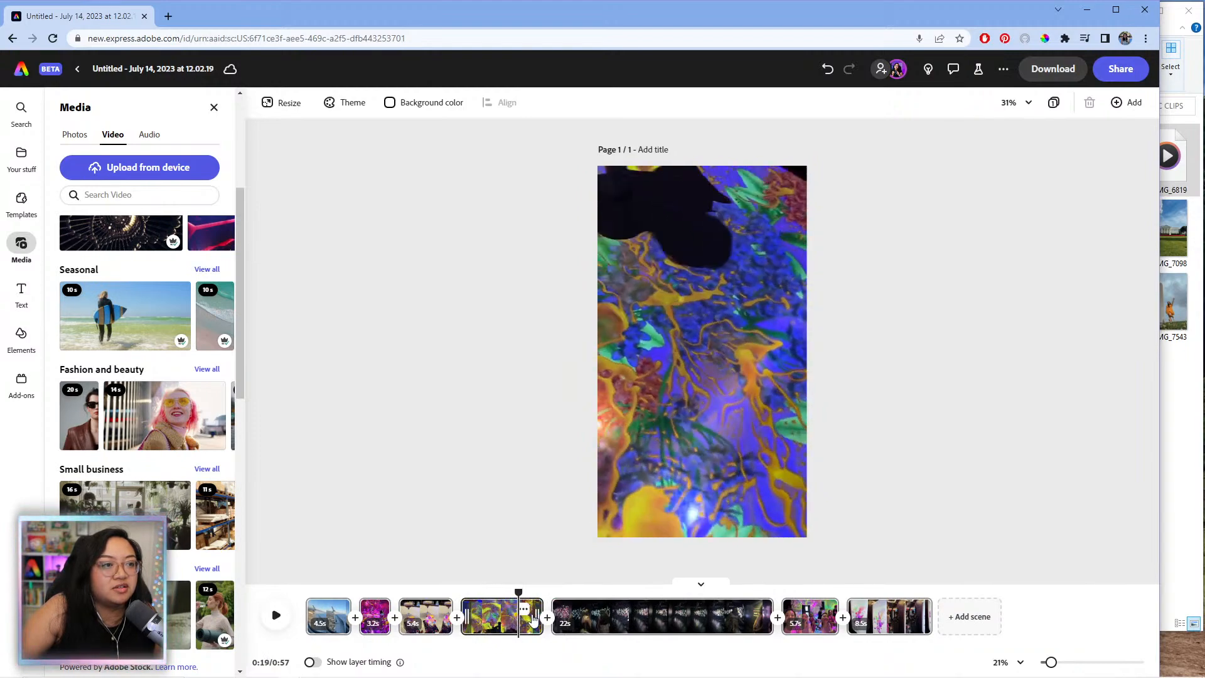
click(495, 585)
key(space)
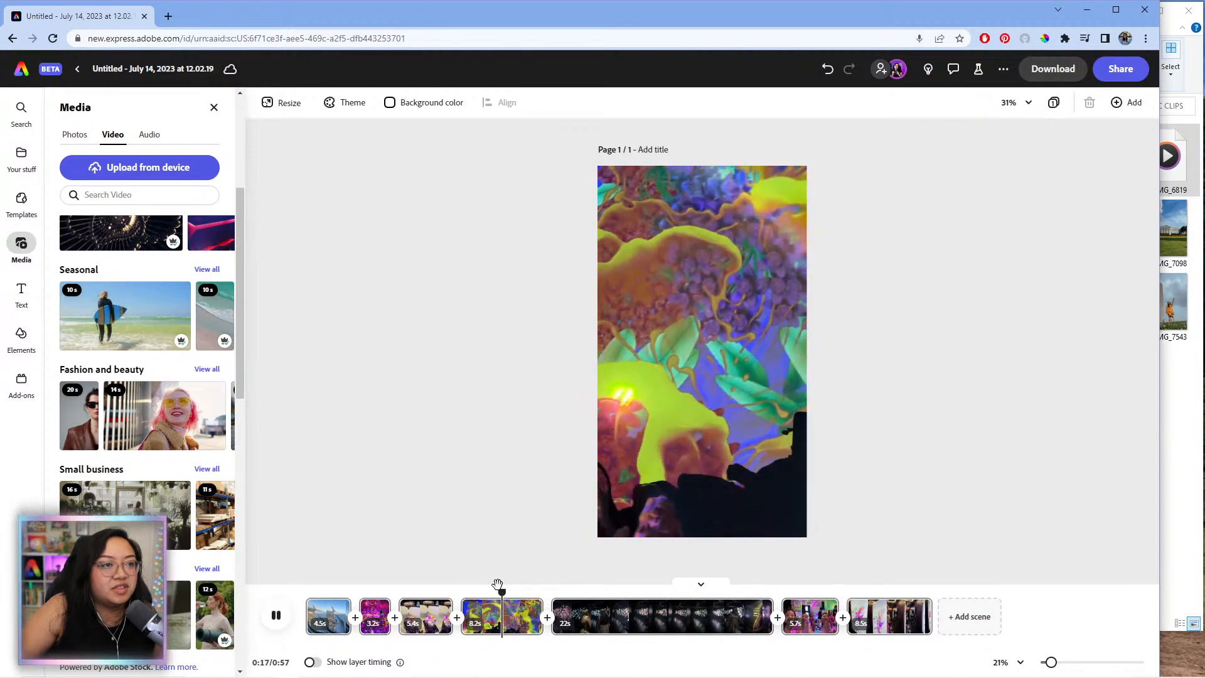
key(space)
drag(536, 618, 516, 624)
- Preview the dark scene with the glowing lights and trim its beginning so it lasts 16.7 seconds
click(538, 601)
key(space)
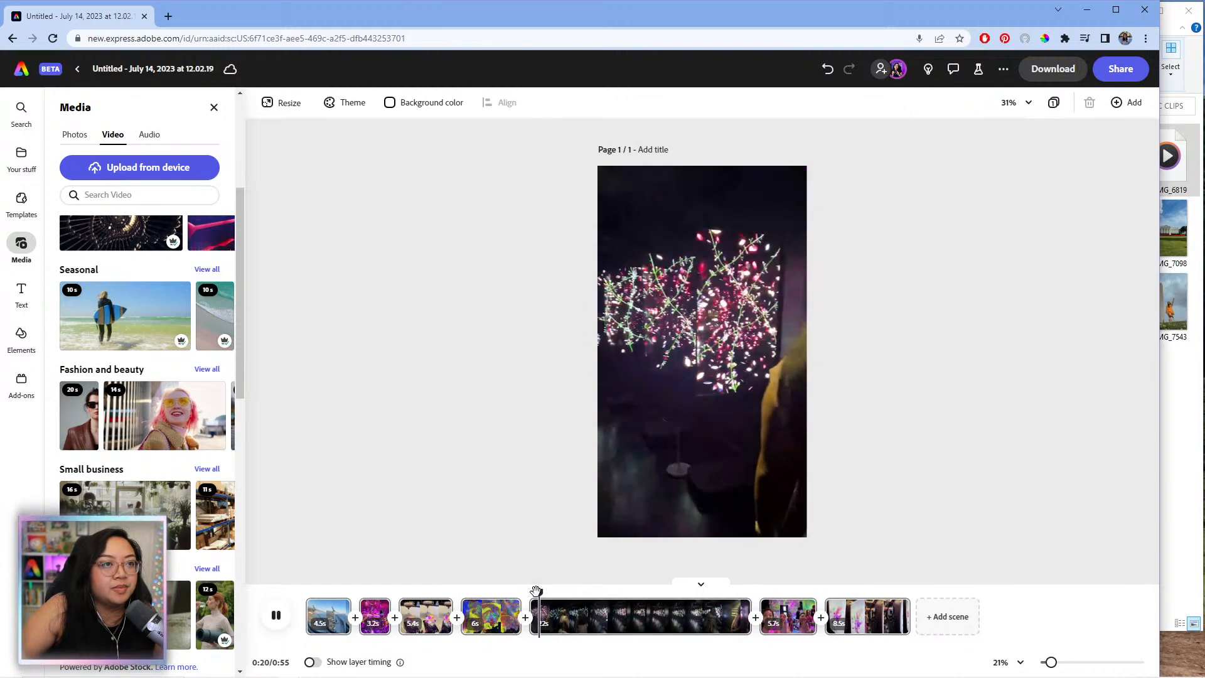
click(566, 601)
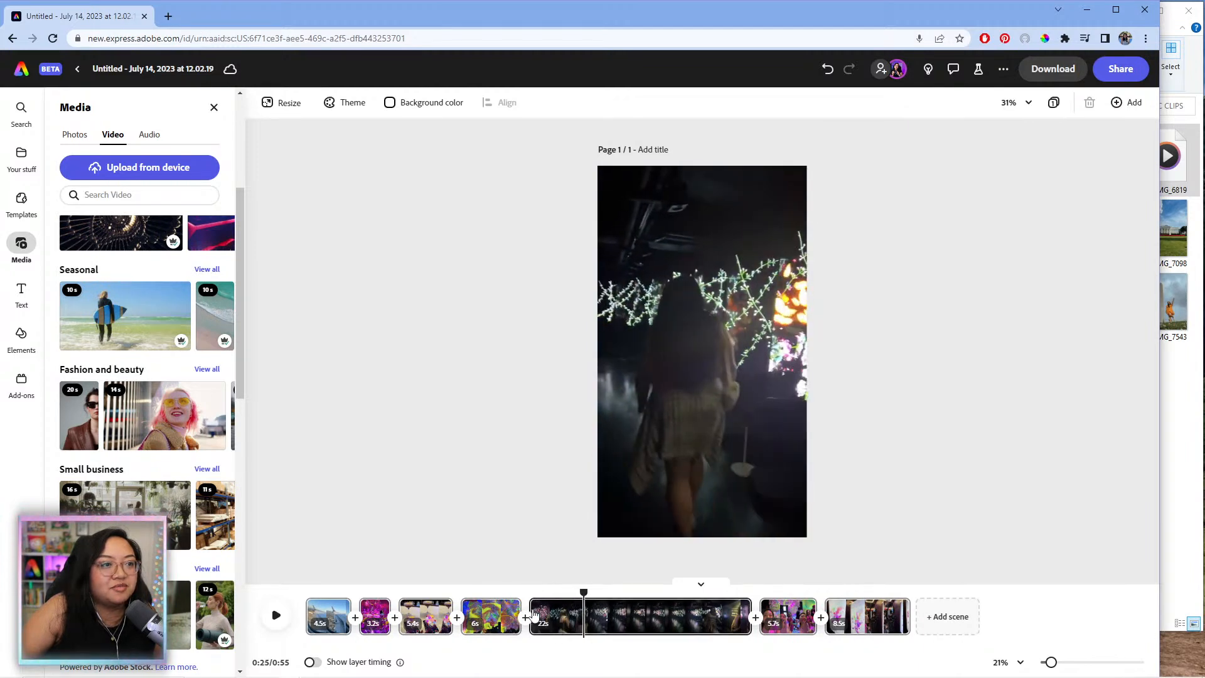
drag(538, 609, 590, 617)
- Play through the dark lights scene to choose an end point and trim its end so it lasts 4.9 seconds
key(space)
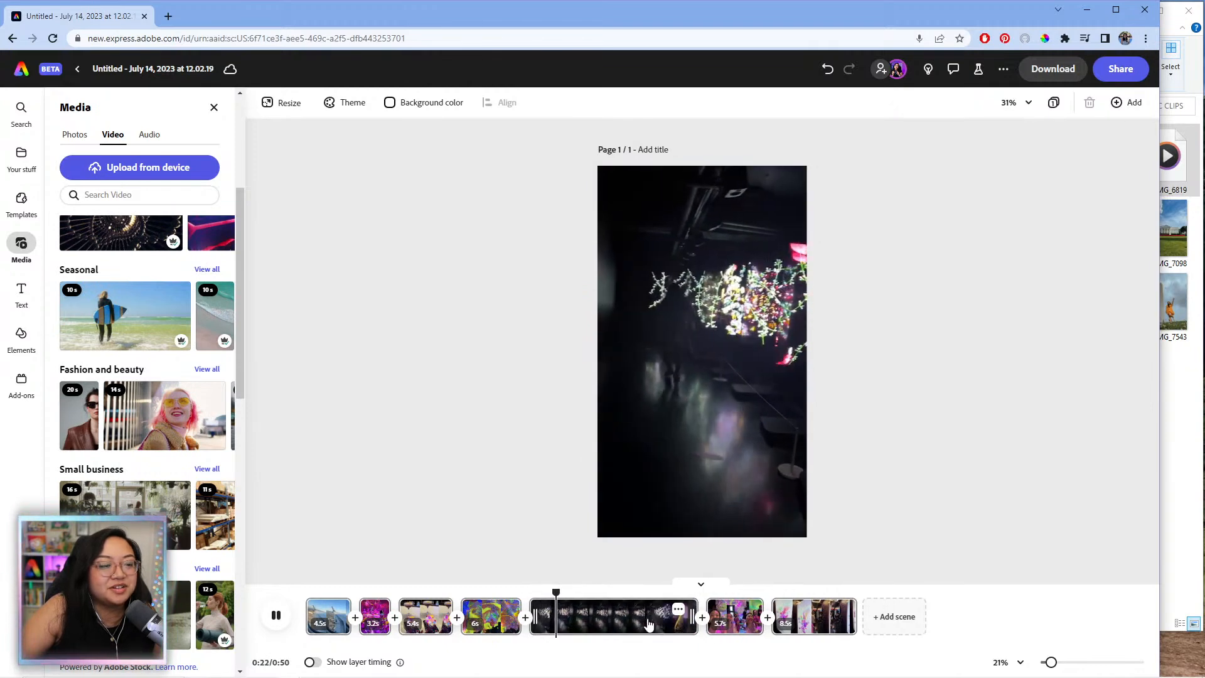
key(space)
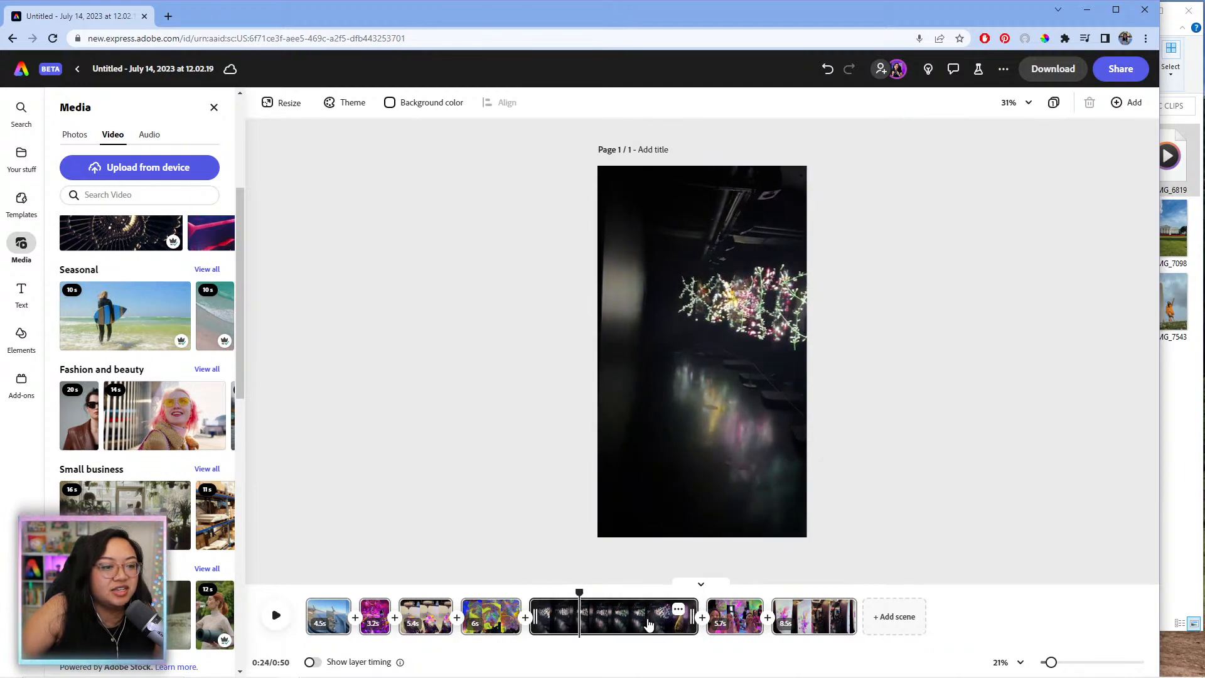
key(space)
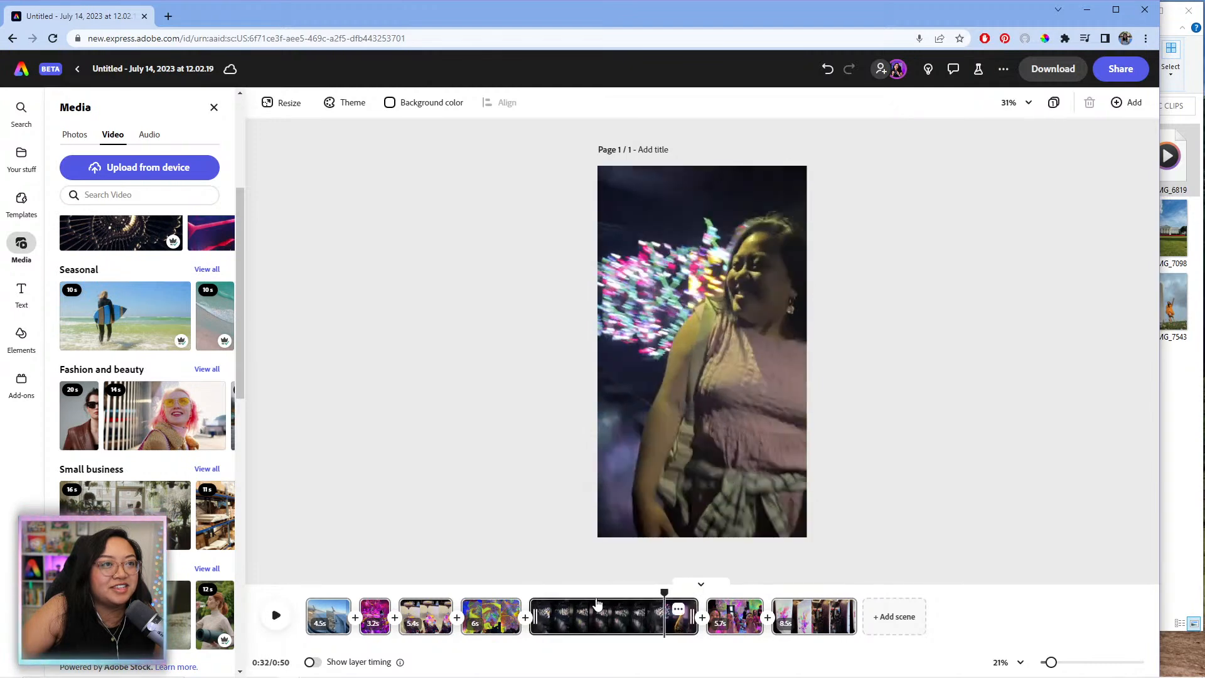
click(552, 590)
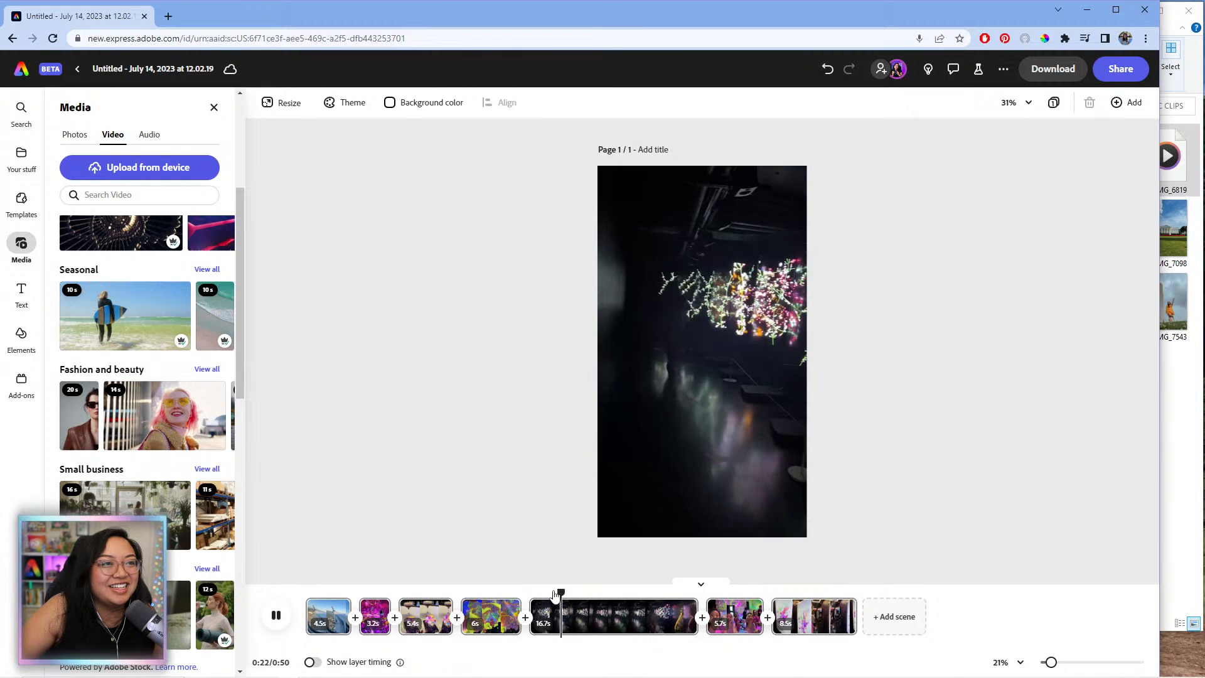
click(667, 628)
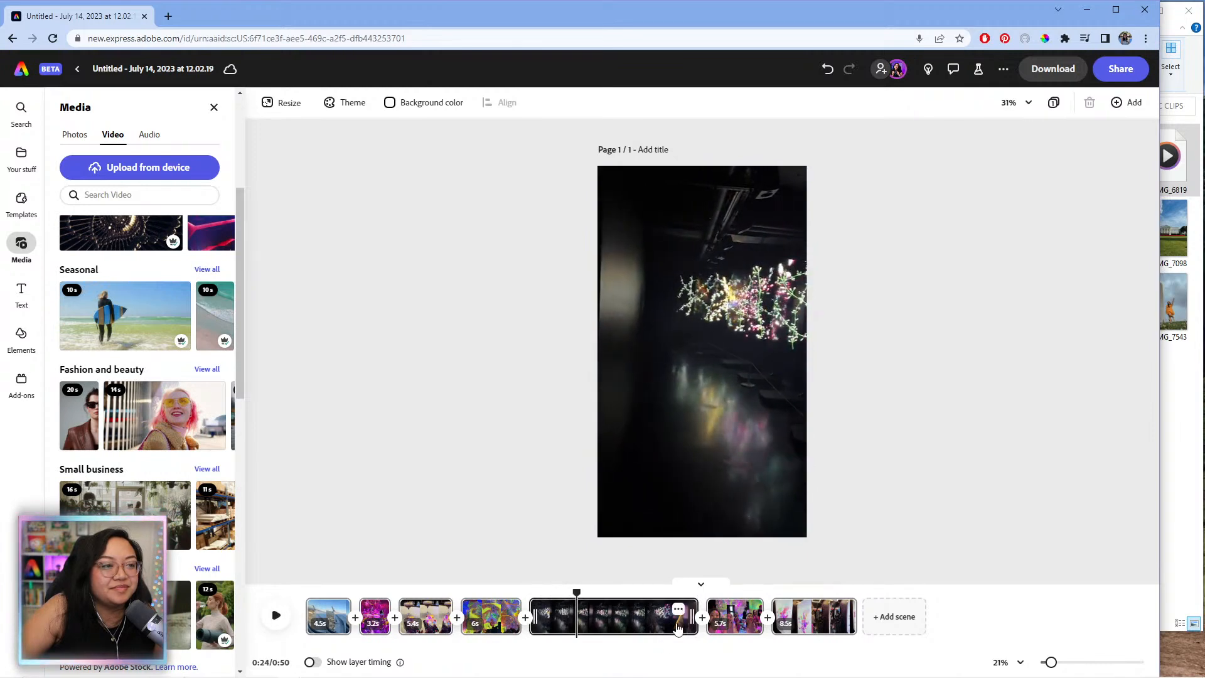
drag(693, 621, 571, 618)
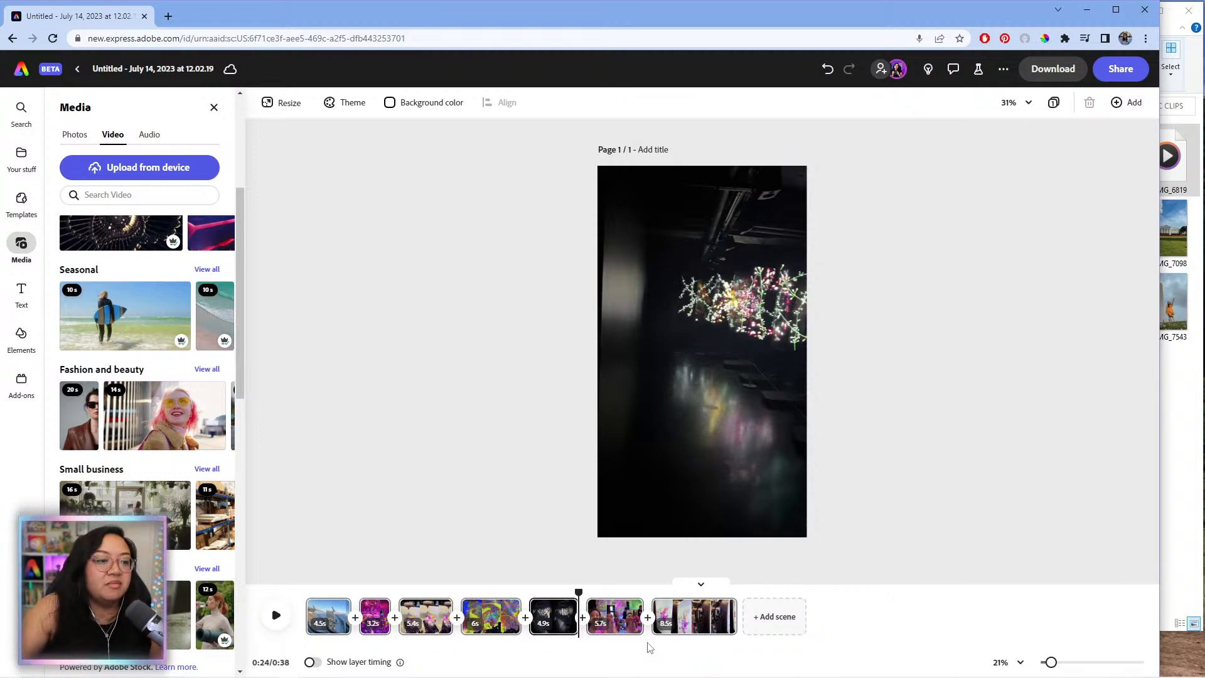
- Preview the group selfie scene from its start and trim its end so it lasts 4.6 seconds
mouse_move(579, 593)
mouse_down()
mouse_move(606, 593)
mouse_move(588, 592)
mouse_up()
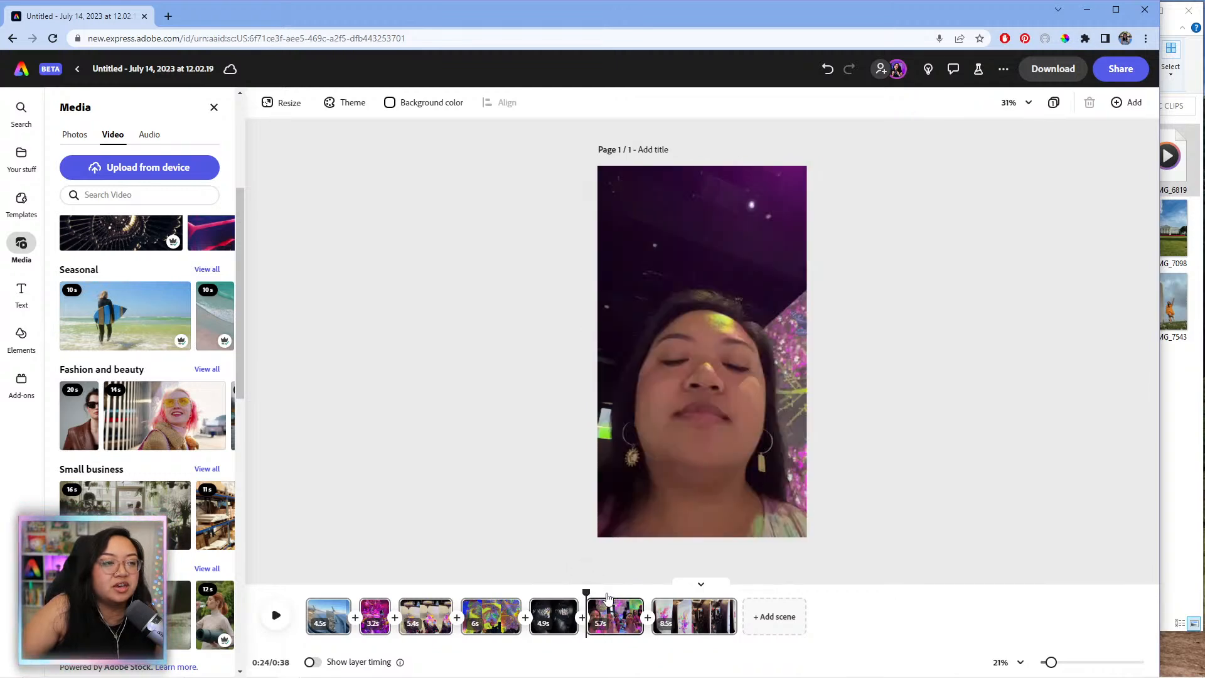
key(space)
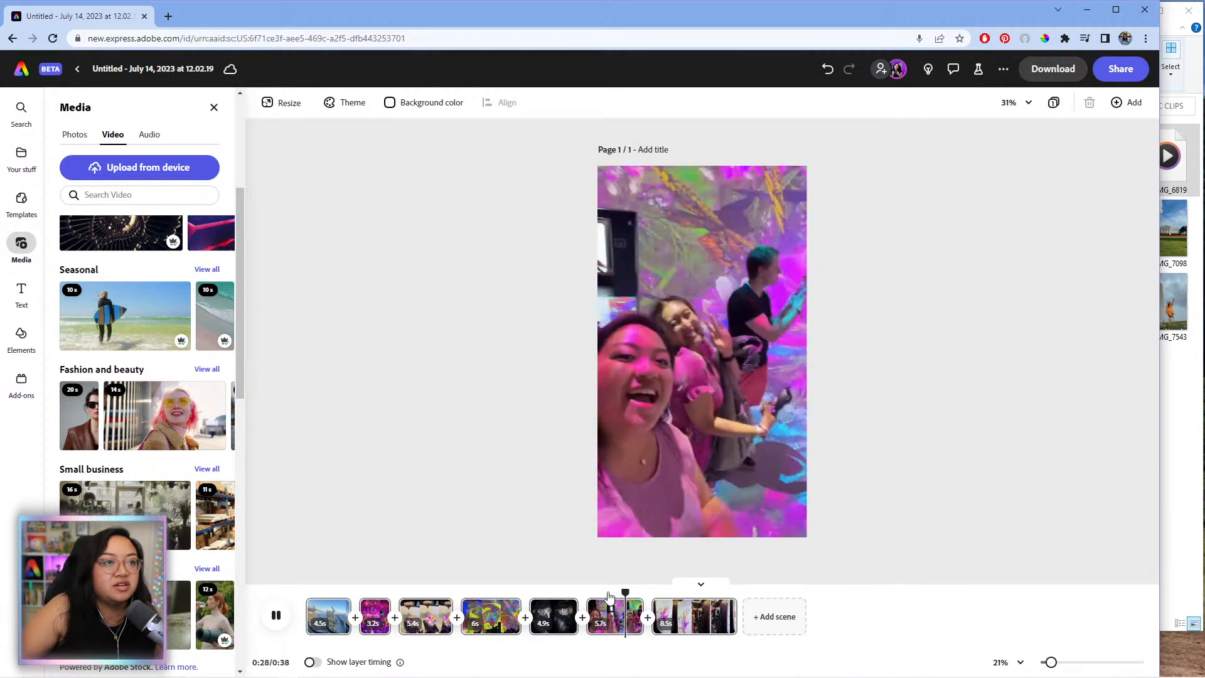
key(space)
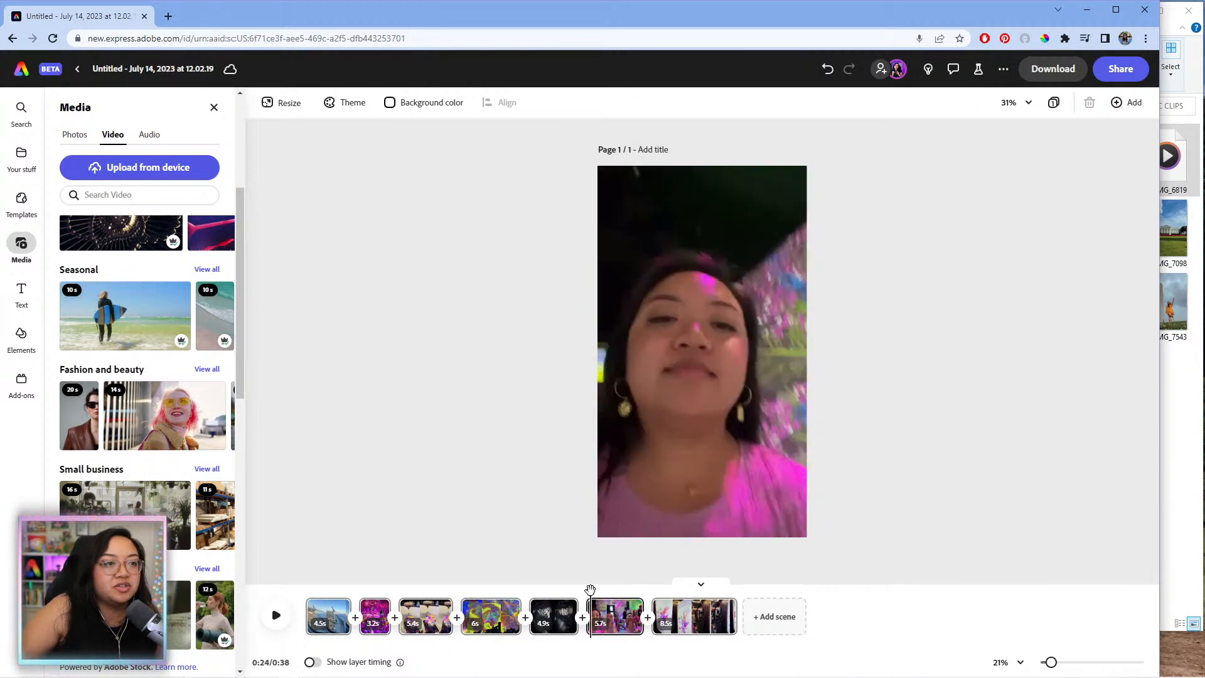
key(space)
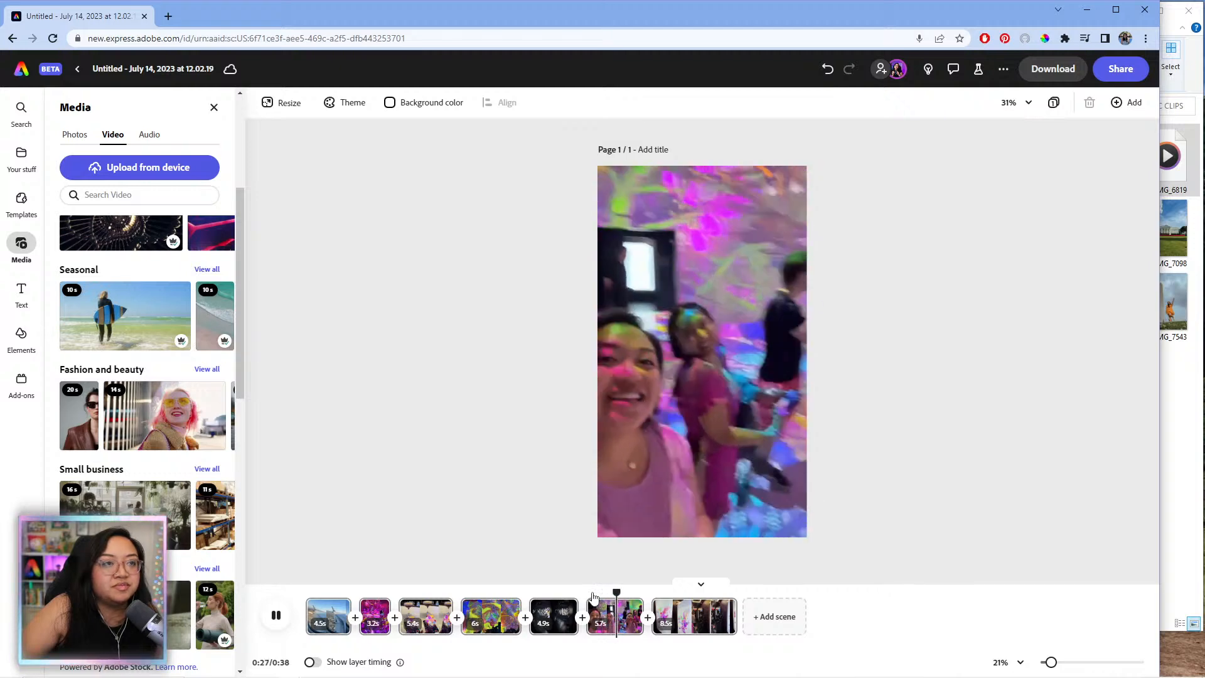
click(593, 616)
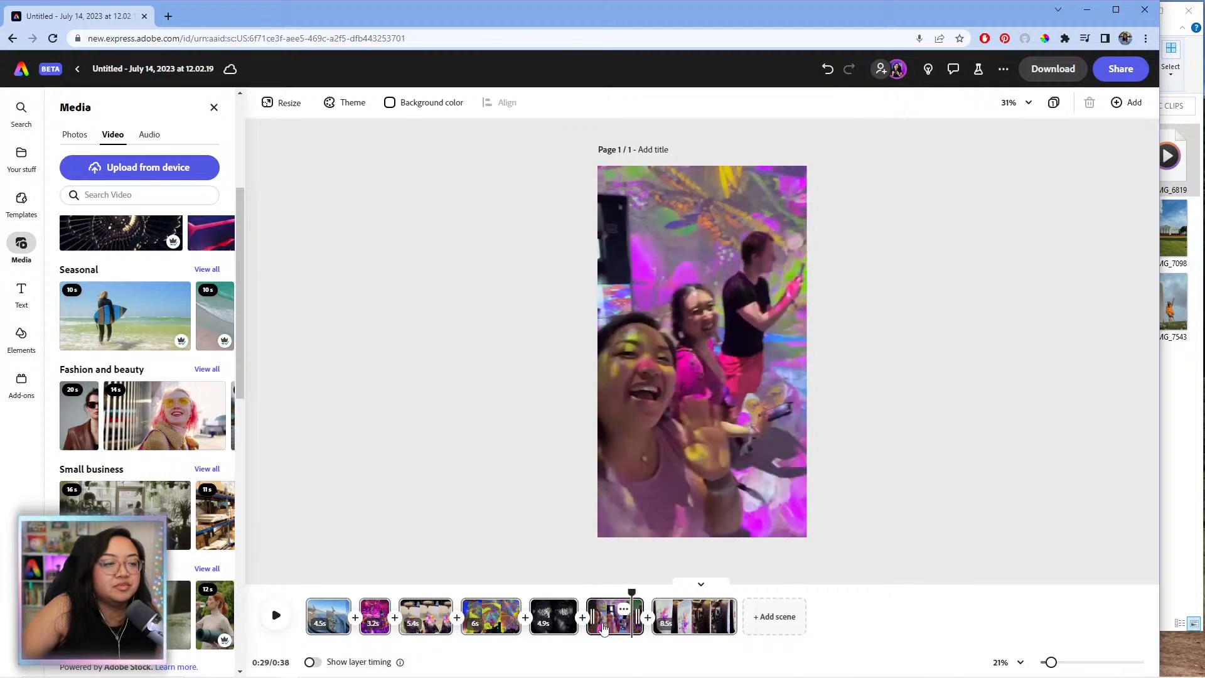
drag(635, 622, 630, 622)
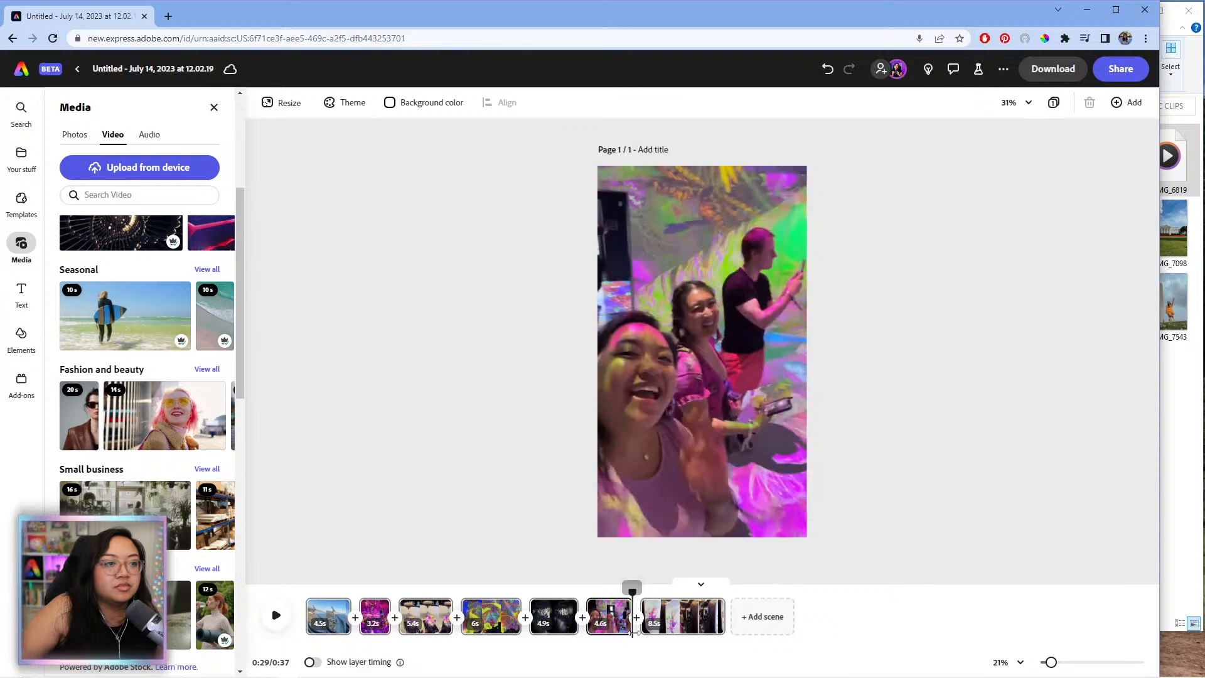
- Play the last scene, with the flower artwork and corridor, repeatedly from its start to review its content
key(space)
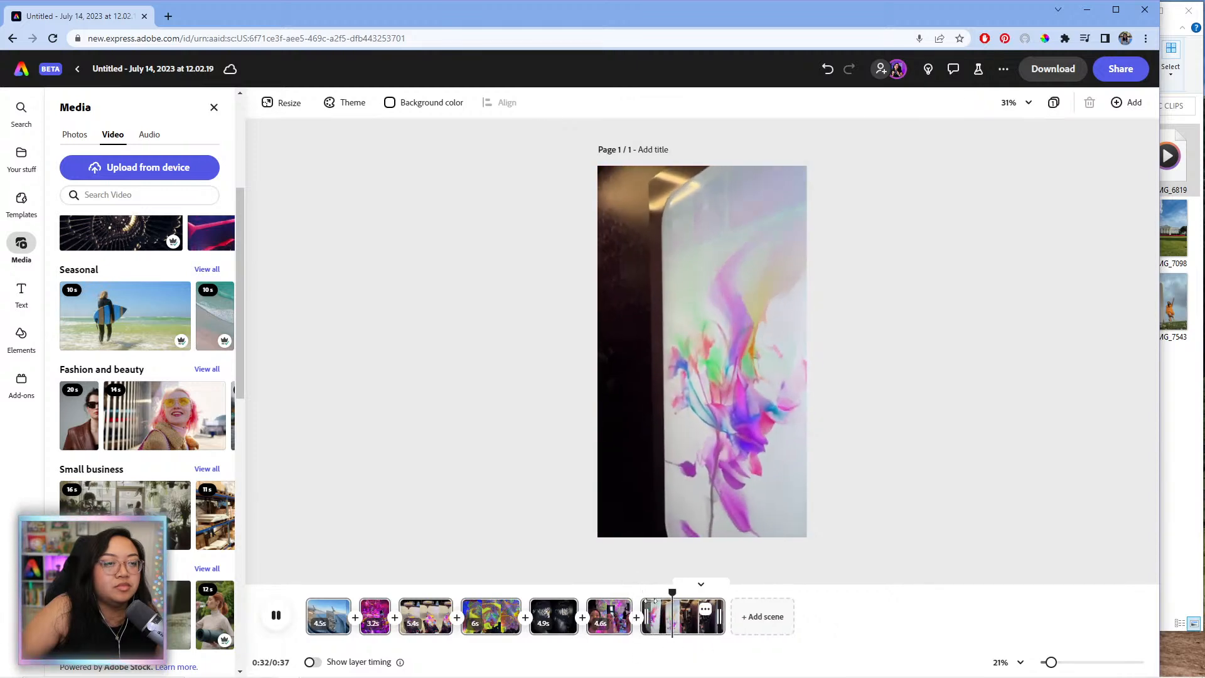
key(space)
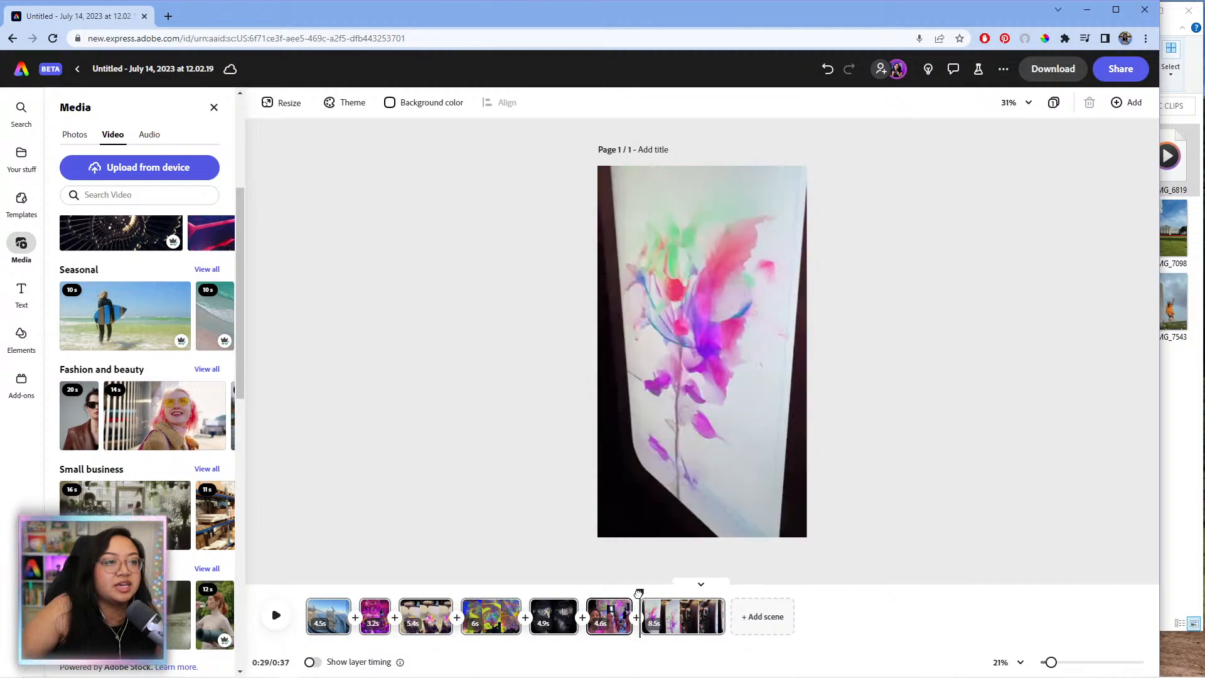
drag(639, 593, 641, 593)
key(space)
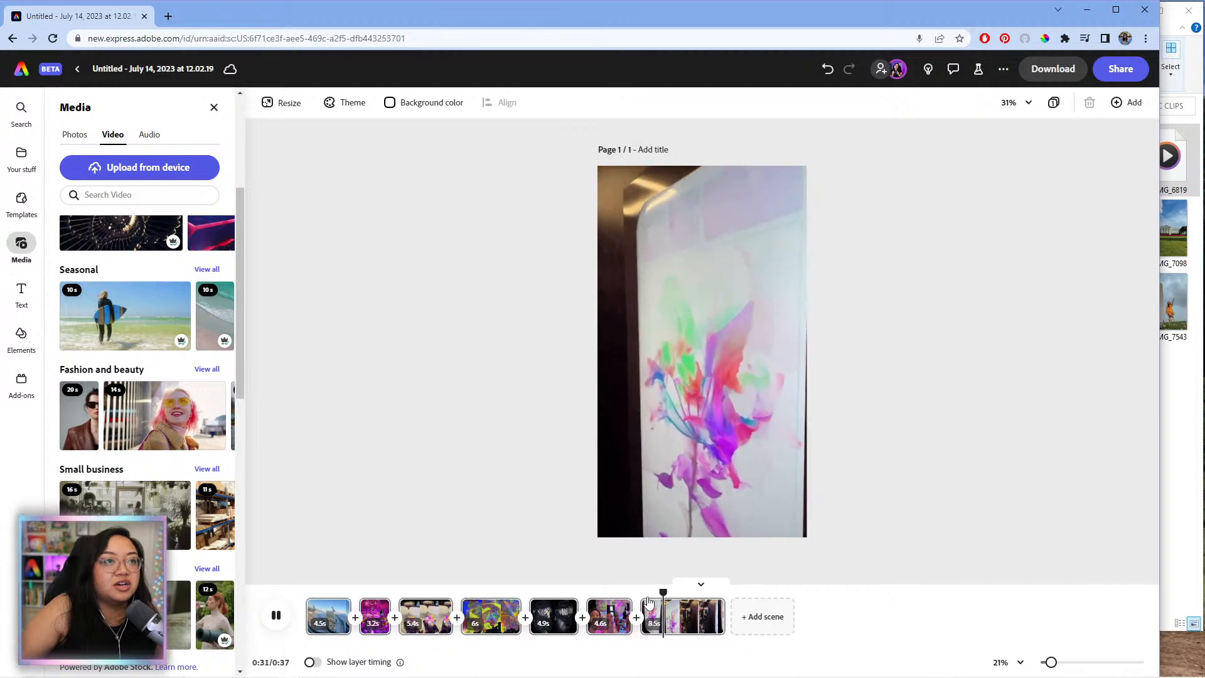
mouse_move(649, 600)
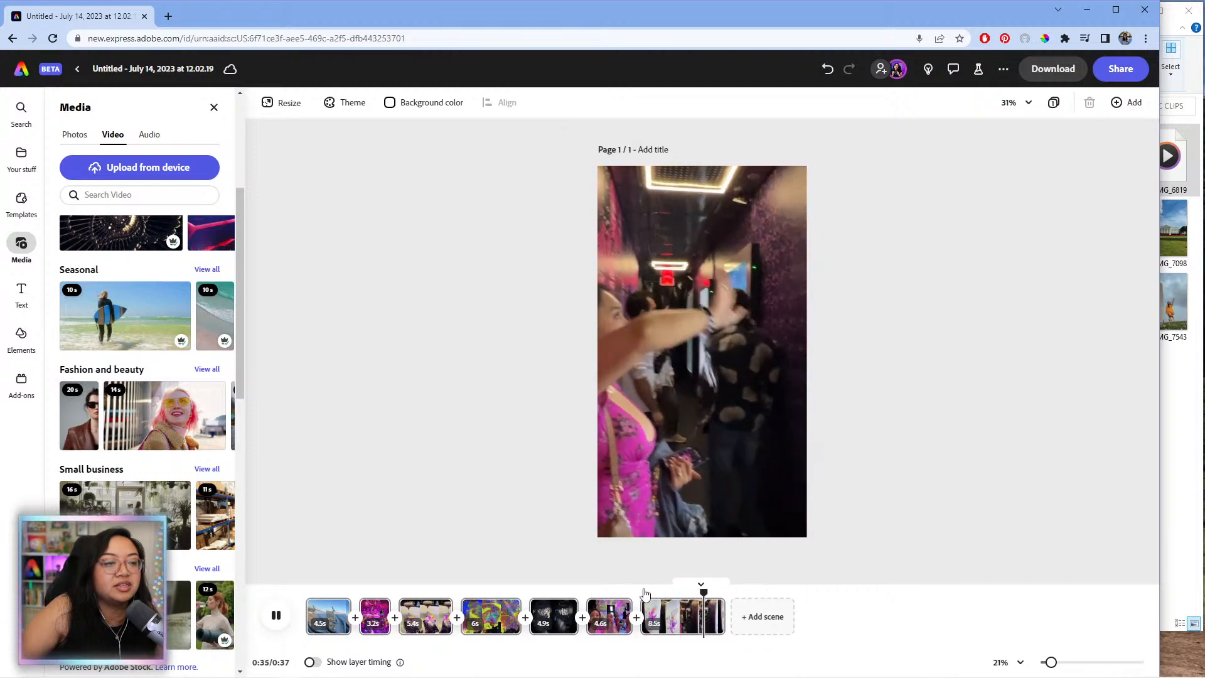
click(645, 593)
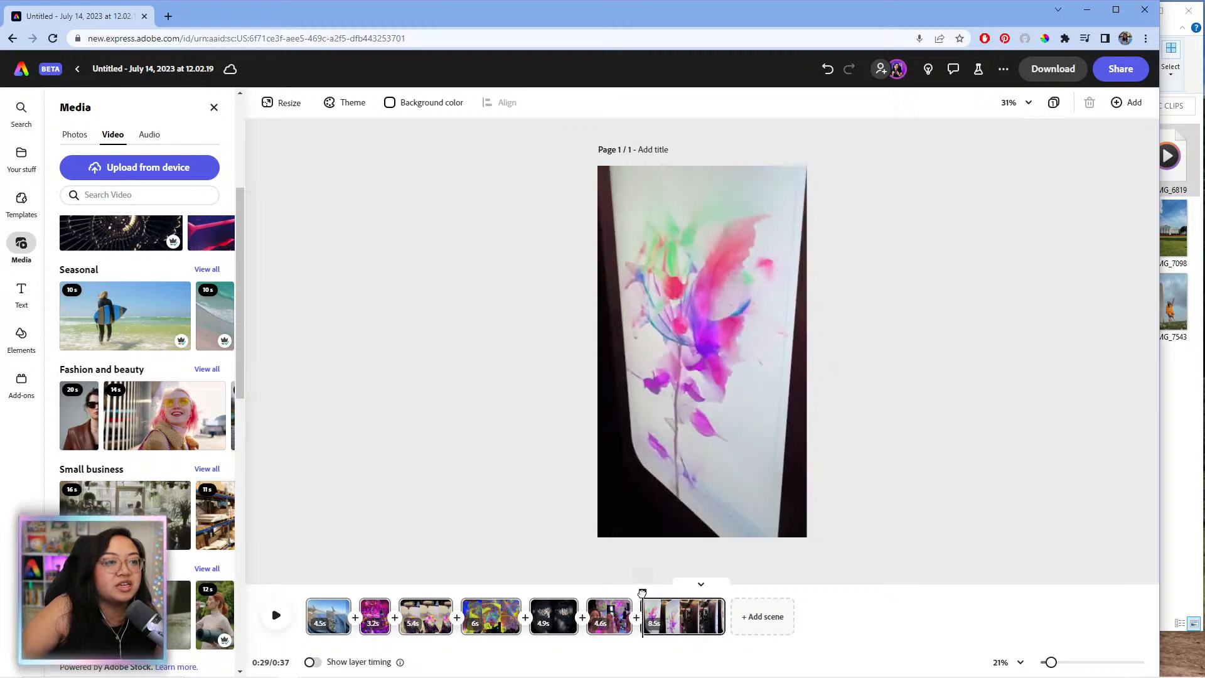
key(space)
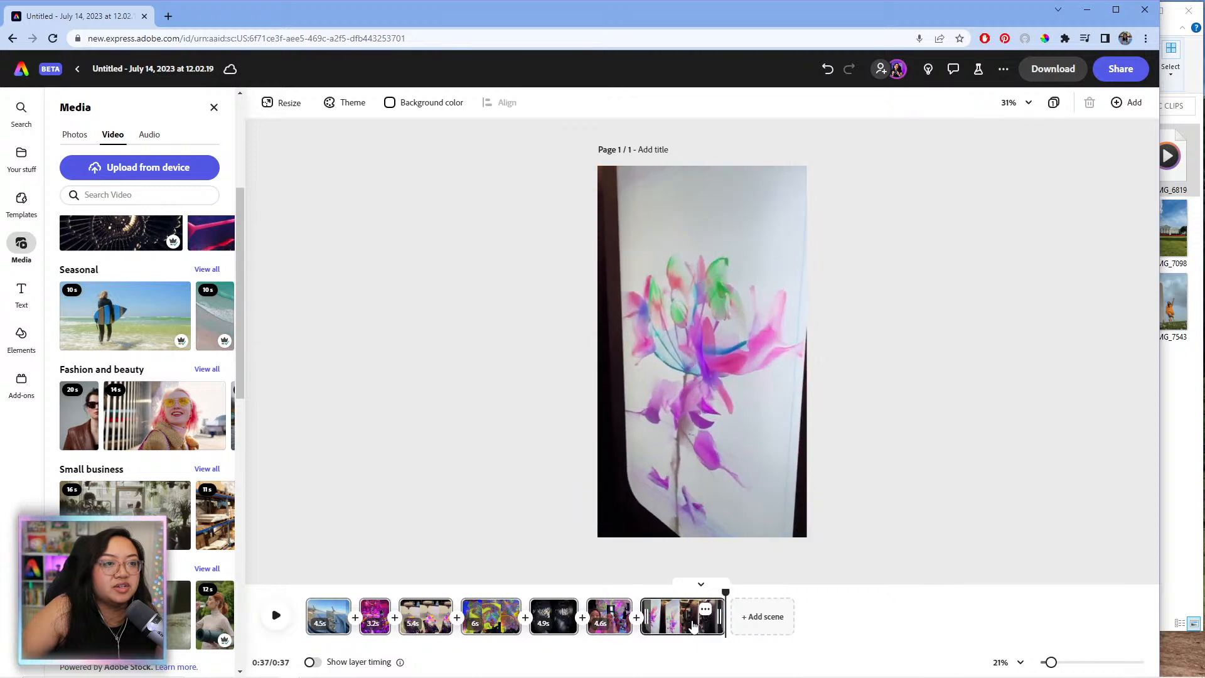
- Play the opening scenes from the beginning of the video, and return the playhead to the end of the last scene
click(305, 593)
key(space)
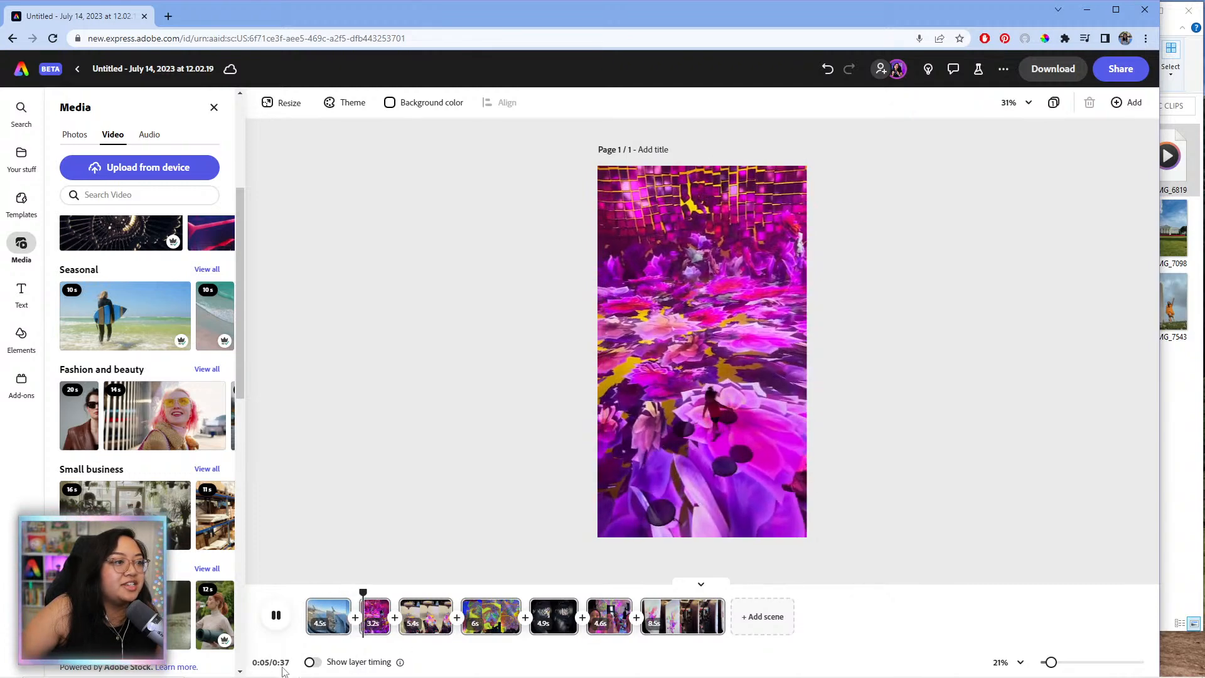
key(space)
click(729, 592)
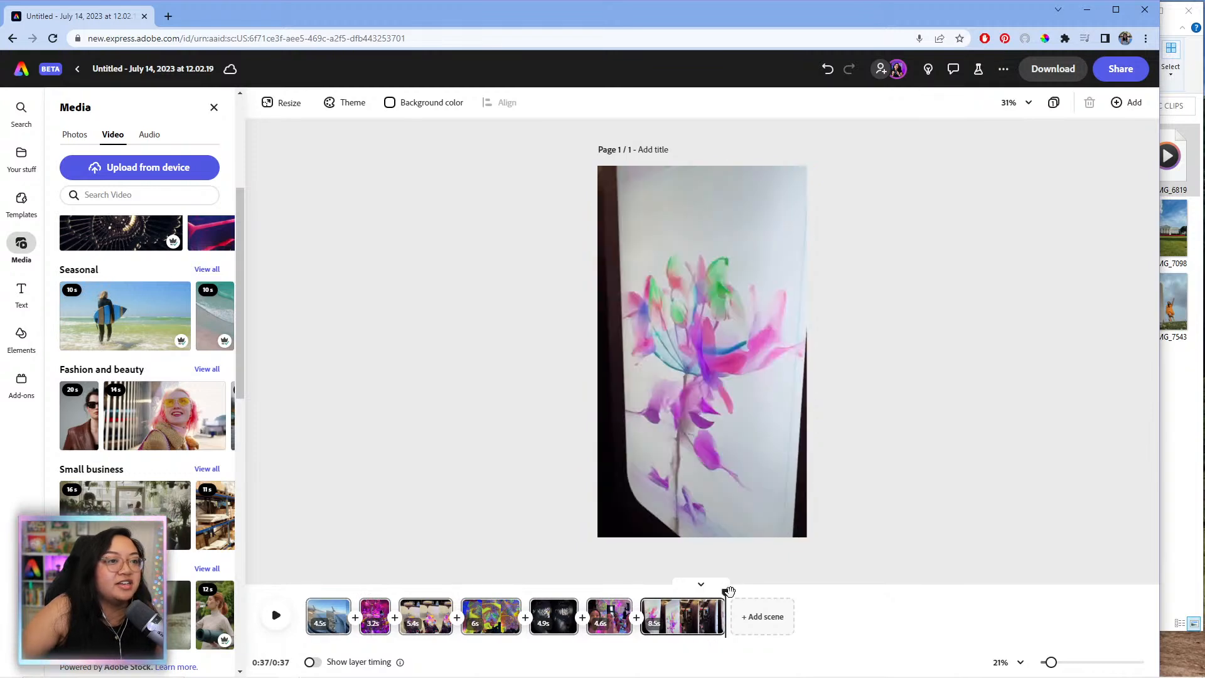
drag(728, 592, 783, 573)
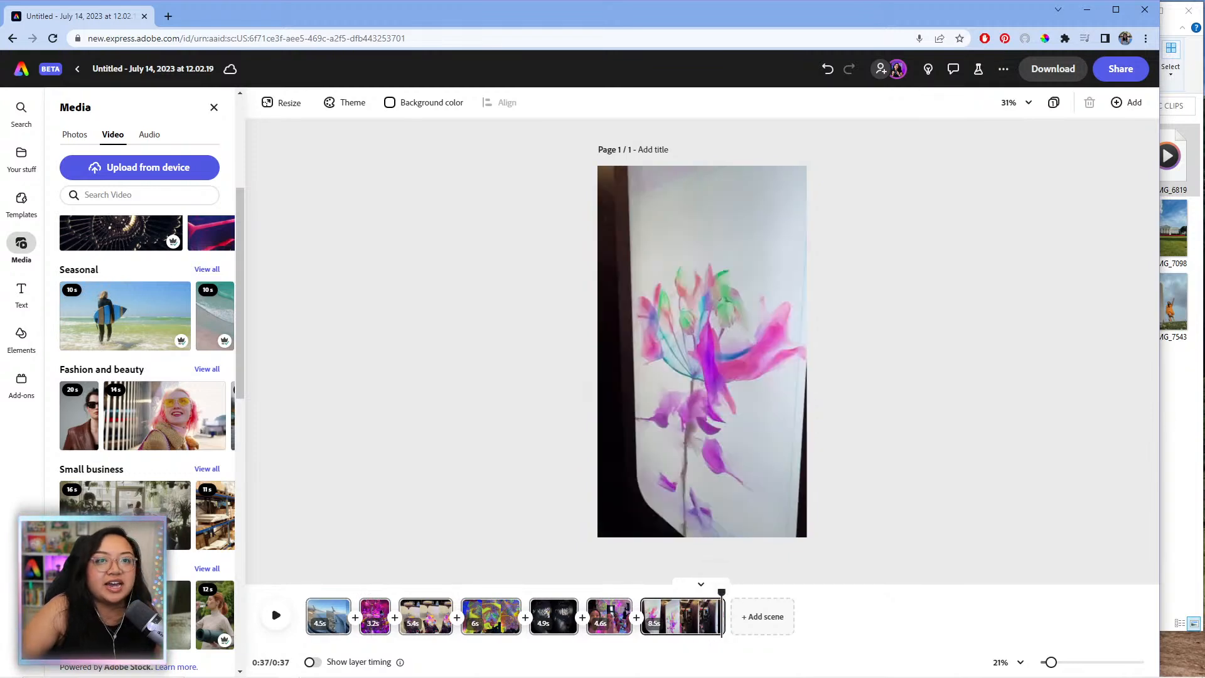
- Switch to the DC CLIPS folder, open its renwick subfolder, and add IMG_6895 and IMG_6900 as new scenes at the end of the video
click(1180, 418)
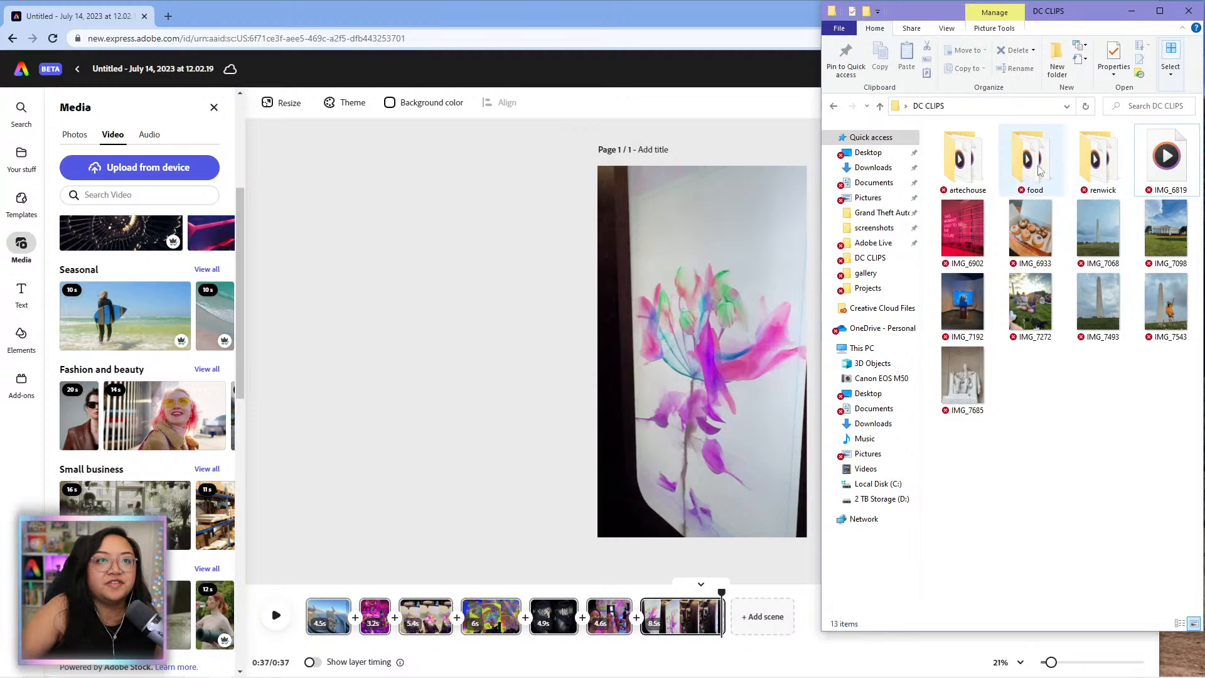
double_click(1102, 171)
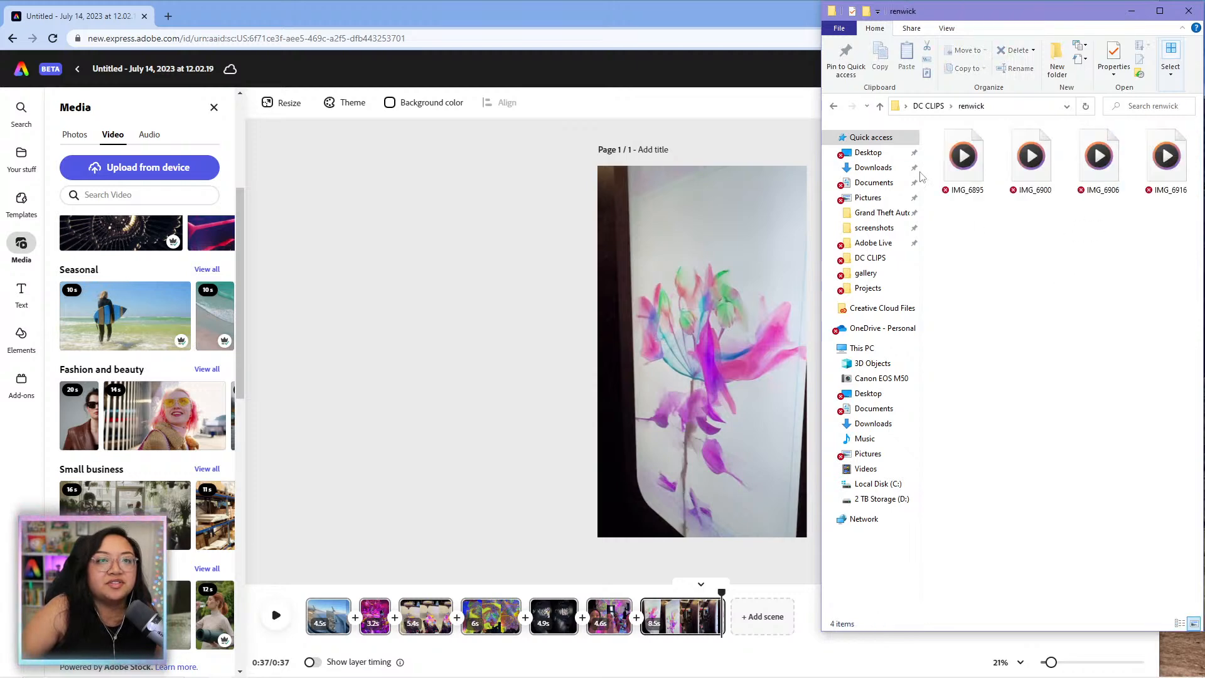
drag(963, 160, 759, 615)
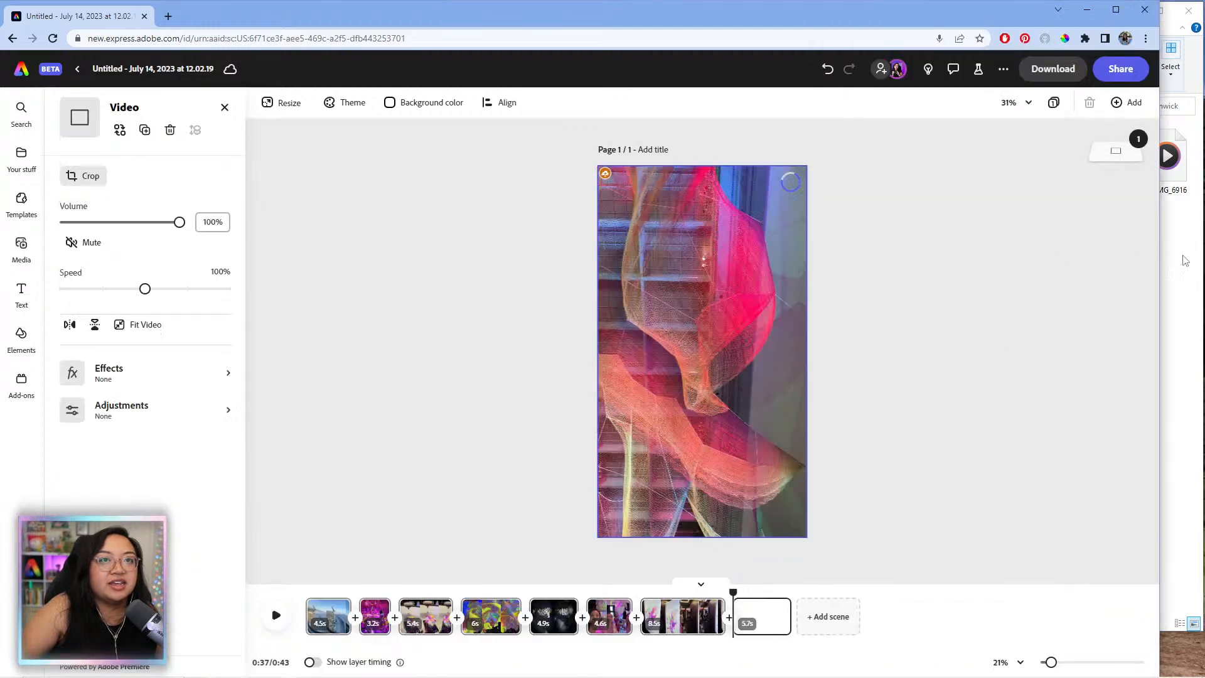
click(1177, 263)
drag(1031, 160, 792, 609)
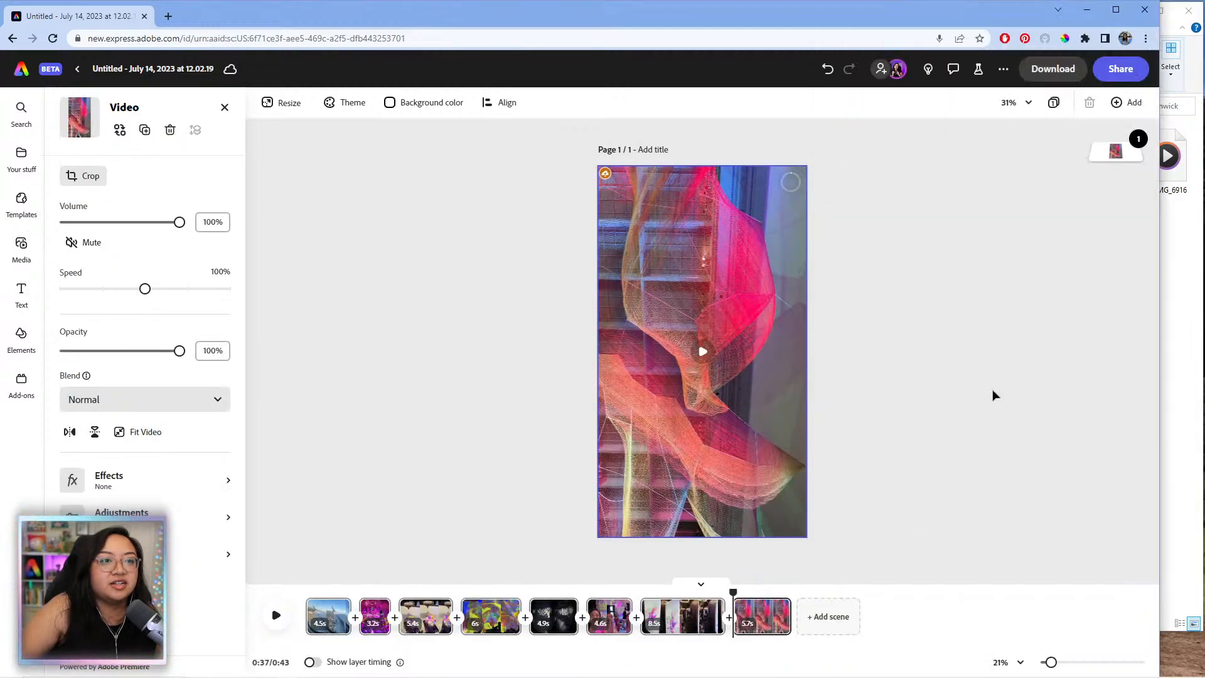
- Add the remaining renwick clips, IMG_6906 and IMG_6916, as new scenes at the end of the video
click(1175, 257)
drag(1093, 182, 806, 618)
click(1176, 251)
drag(1178, 172, 702, 618)
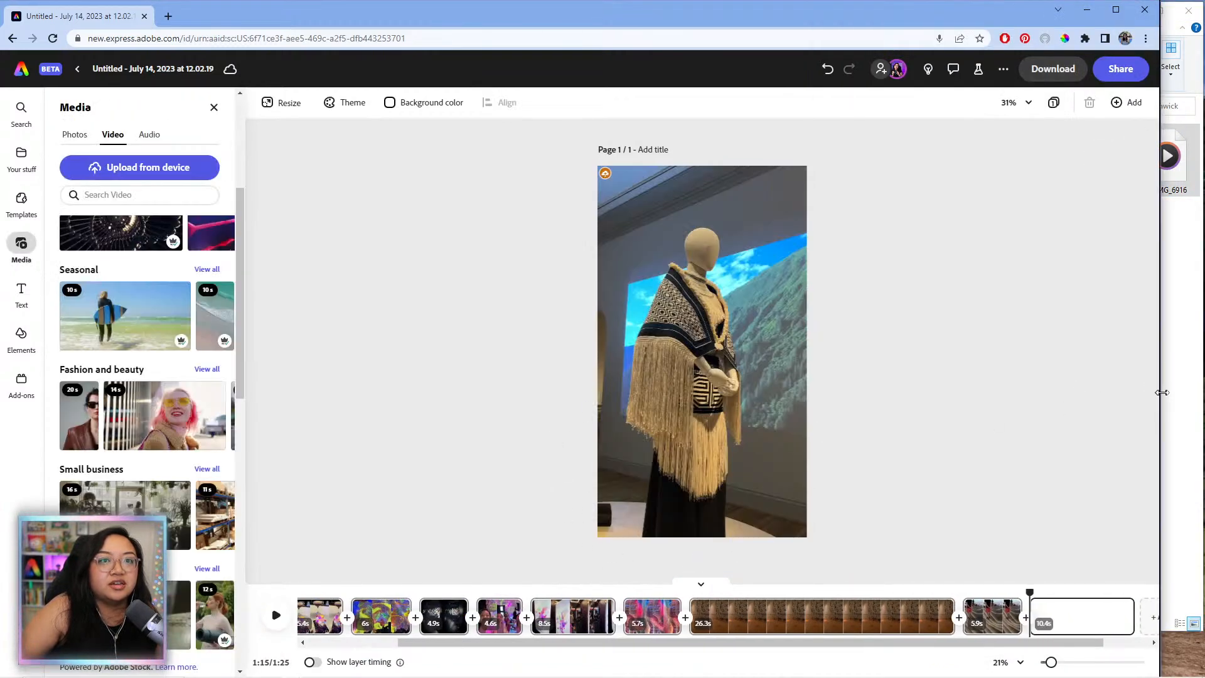
- Widen the browser window and move the 5.9 s colorful net ceiling scene directly before the 5.7 s pink net scene
drag(1160, 392, 1204, 392)
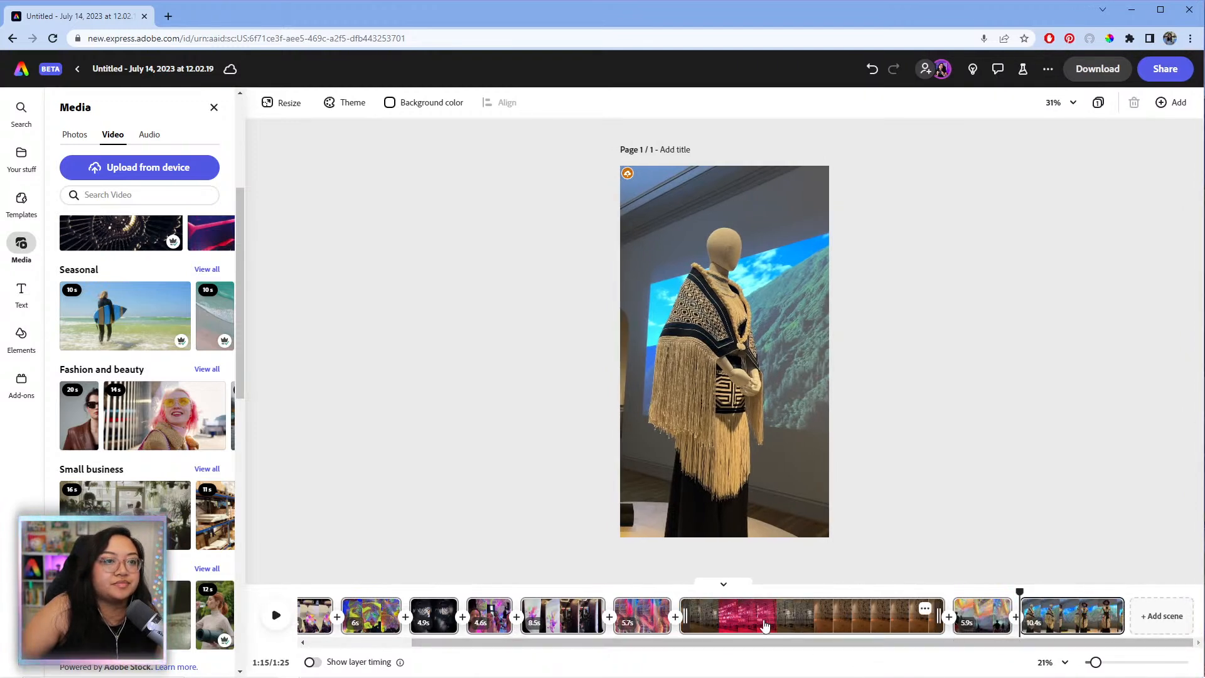
click(630, 629)
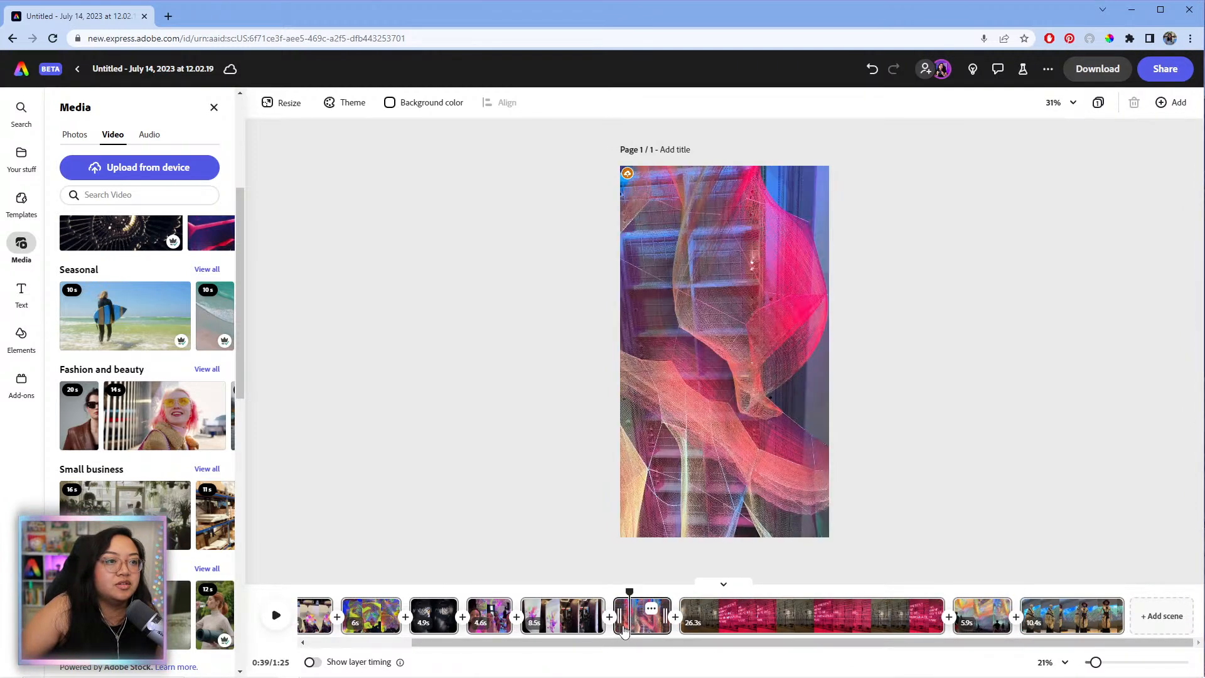
click(965, 621)
drag(970, 625, 802, 646)
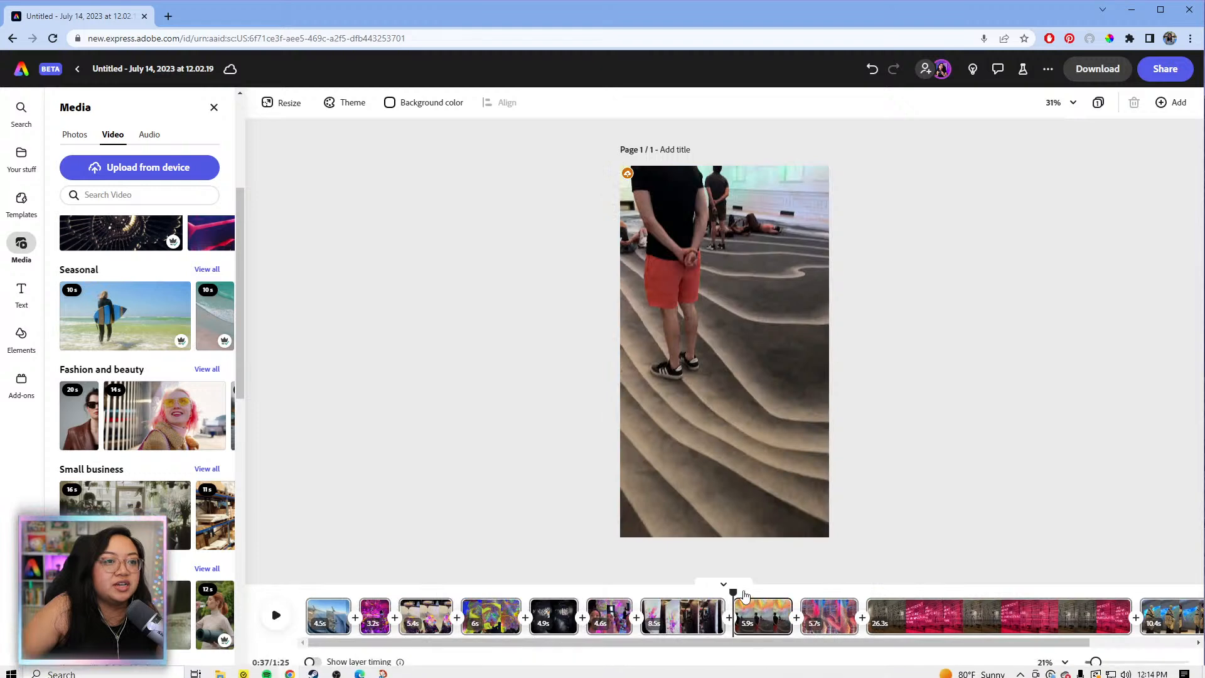
- Mute the video in the colorful net ceiling scene
click(759, 618)
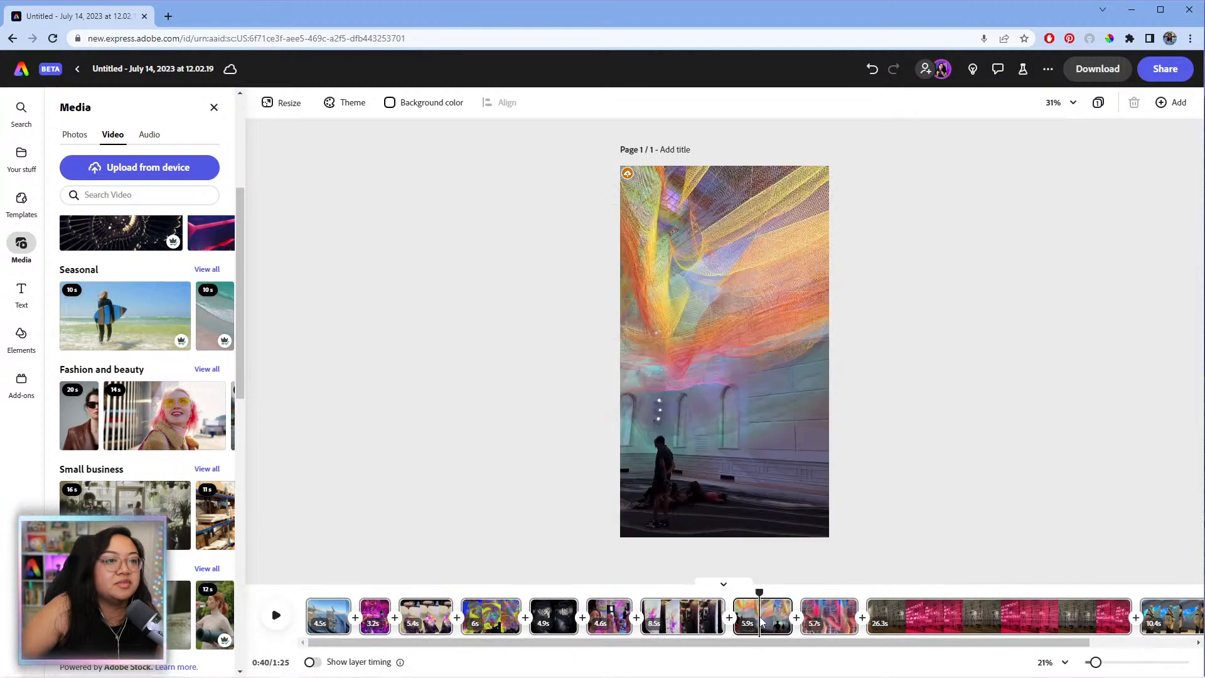
right_click(761, 620)
click(876, 525)
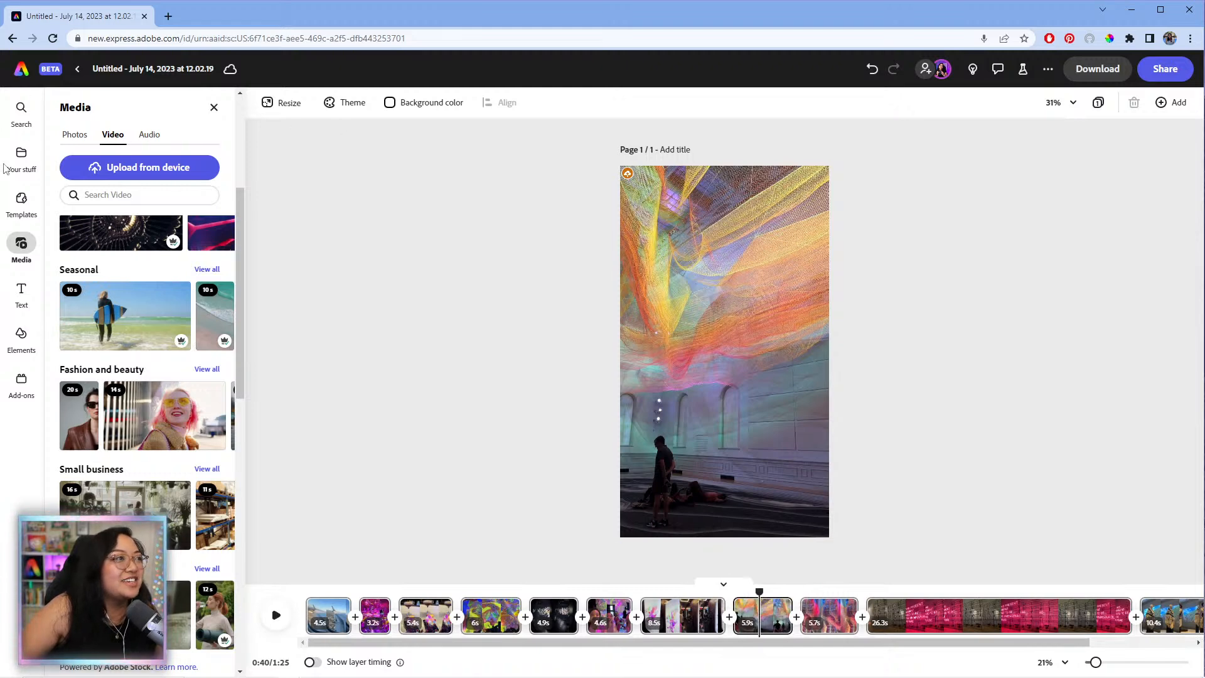
click(678, 243)
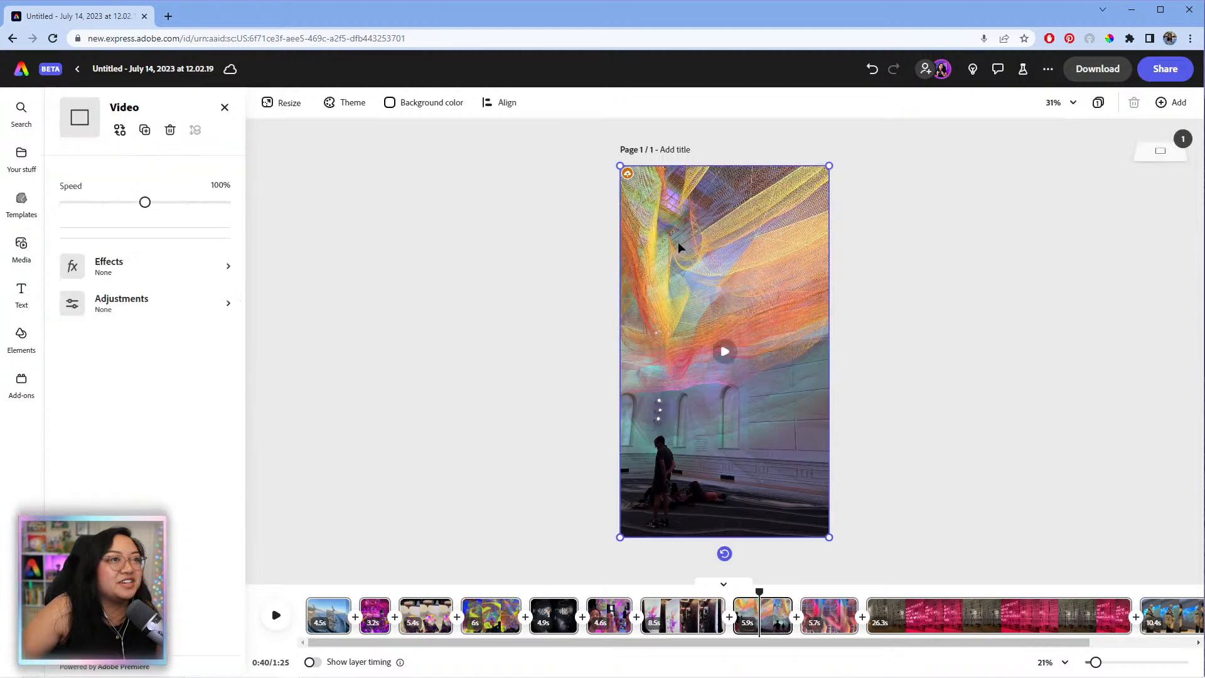
click(82, 242)
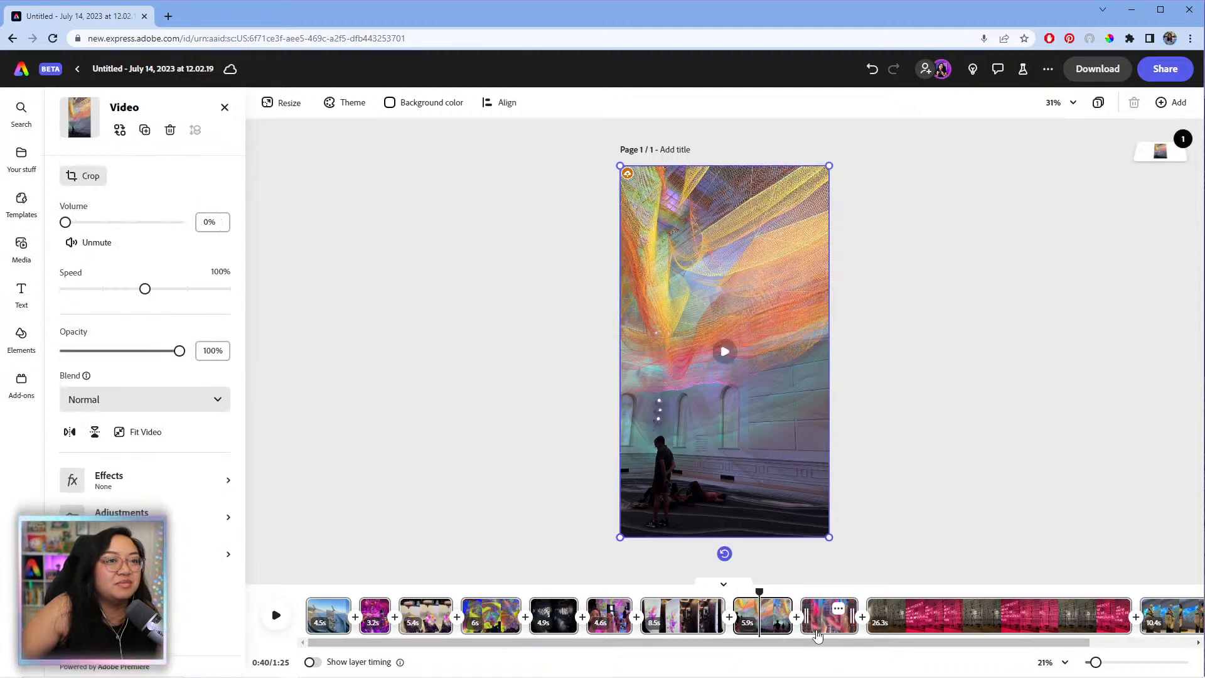
- Mute the videos in the 5.7 s pink net scene and the 26.3 s scene that follows it
click(823, 615)
click(91, 242)
click(984, 615)
click(719, 361)
click(82, 242)
click(101, 245)
- Mute the video in the 10.4 s scene with the mannequin in a fringed shawl
click(1168, 621)
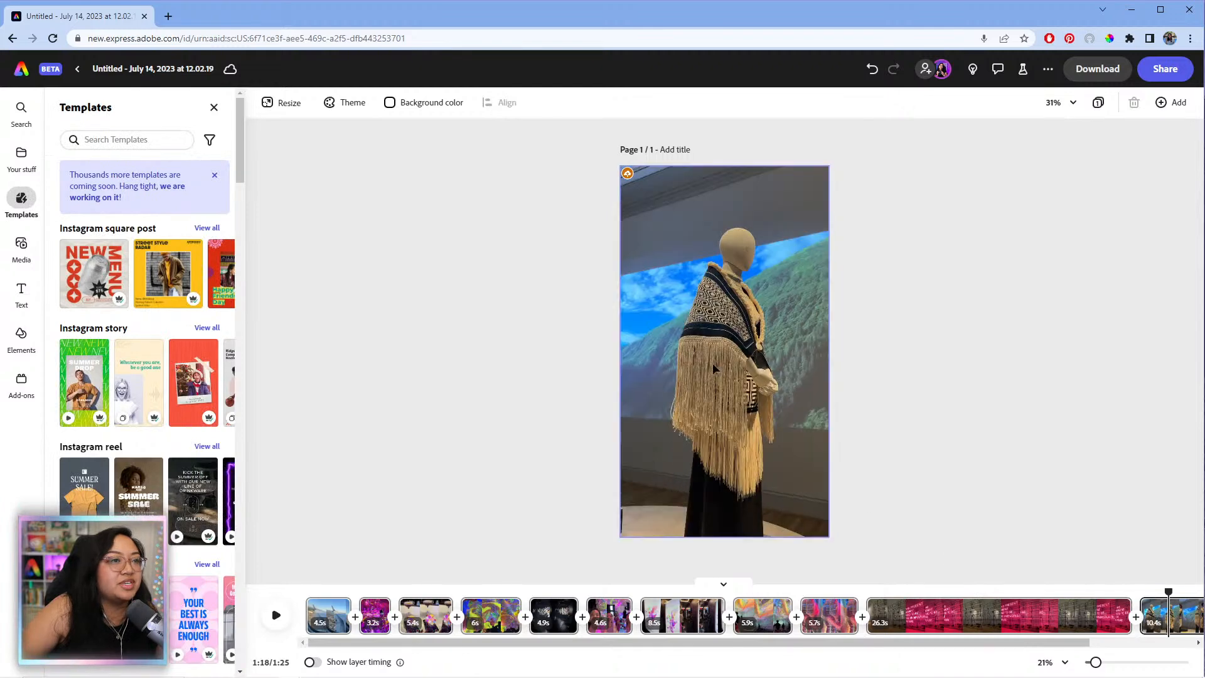
click(714, 363)
click(93, 243)
- Preview the colorful net ceiling scene from its start and trim its beginning so it lasts 3.8 seconds
drag(1038, 645, 1150, 652)
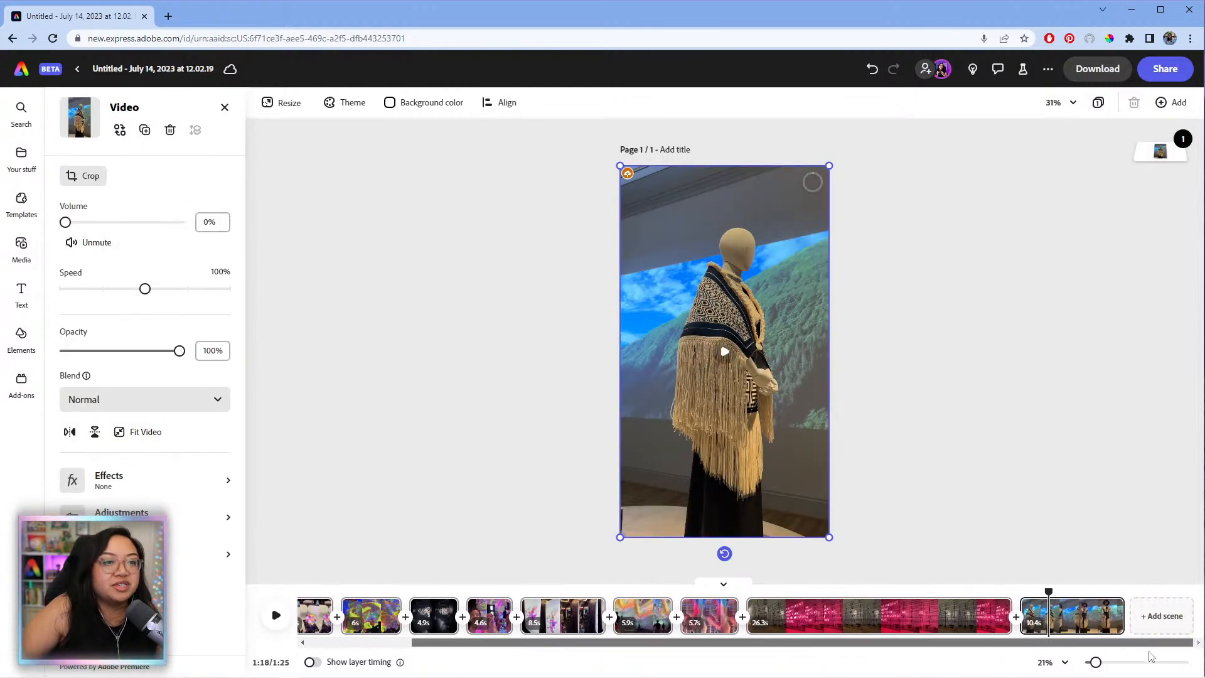
click(625, 594)
drag(620, 593, 599, 594)
key(space)
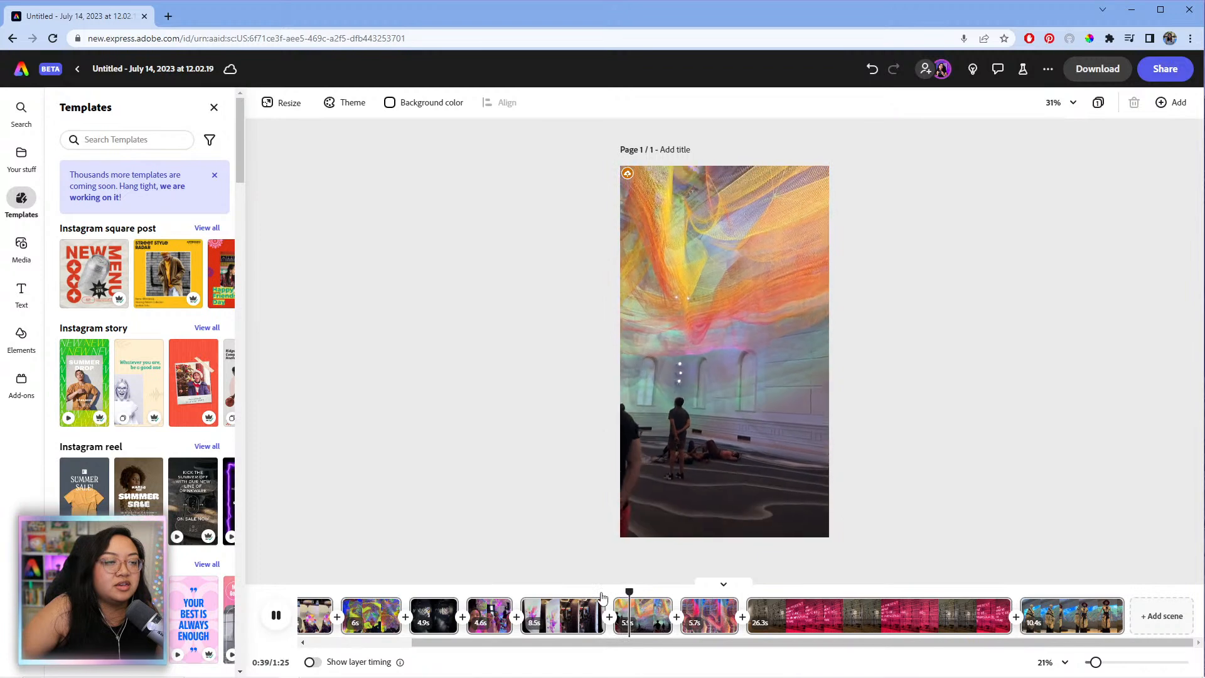
key(space)
drag(621, 604, 642, 615)
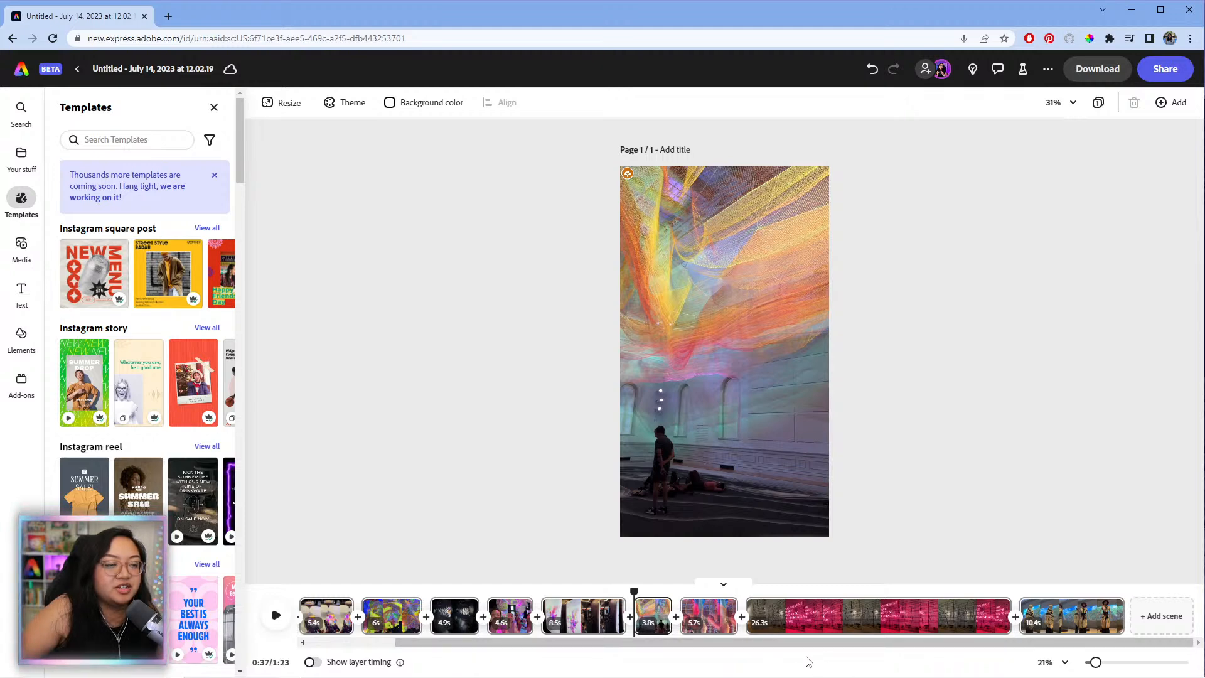
- Replay the trimmed net ceiling scene and check its frames and scene options
key(space)
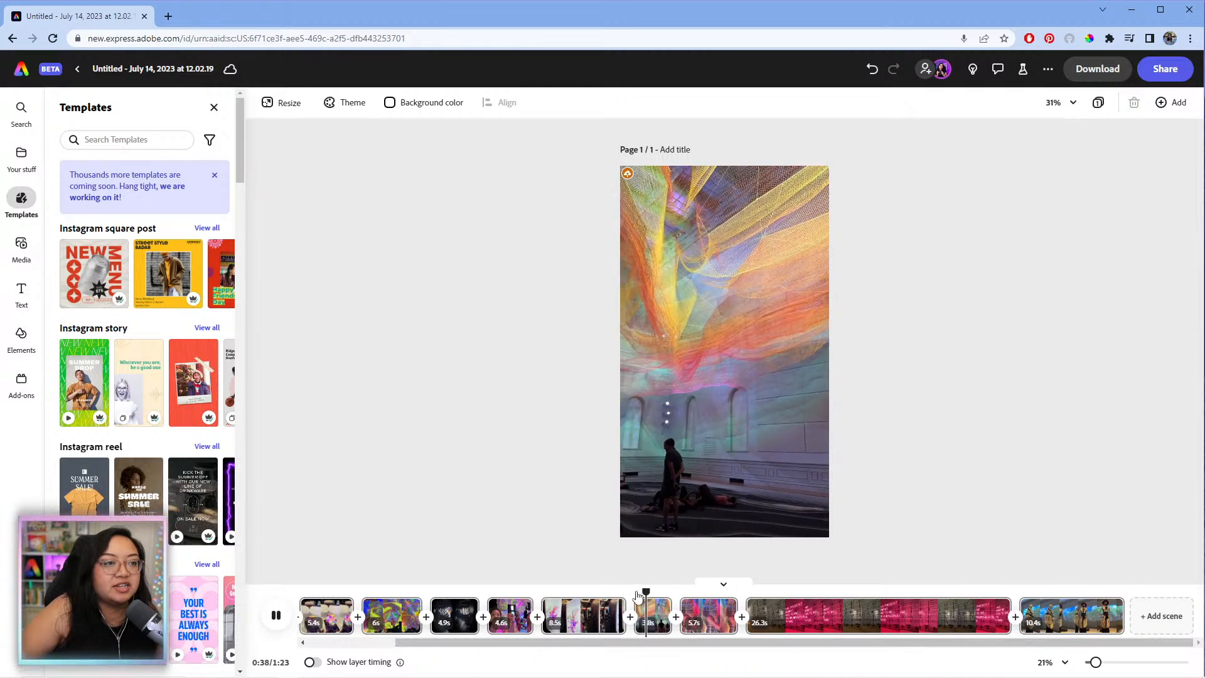
click(649, 620)
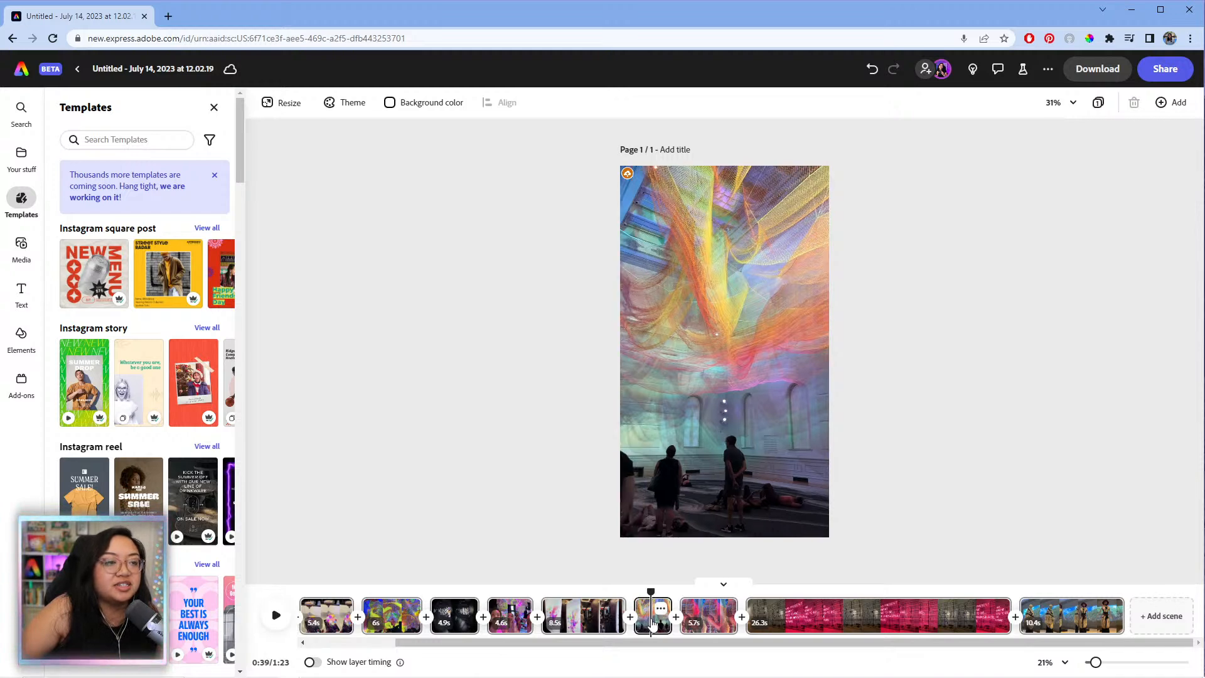
click(660, 608)
click(753, 557)
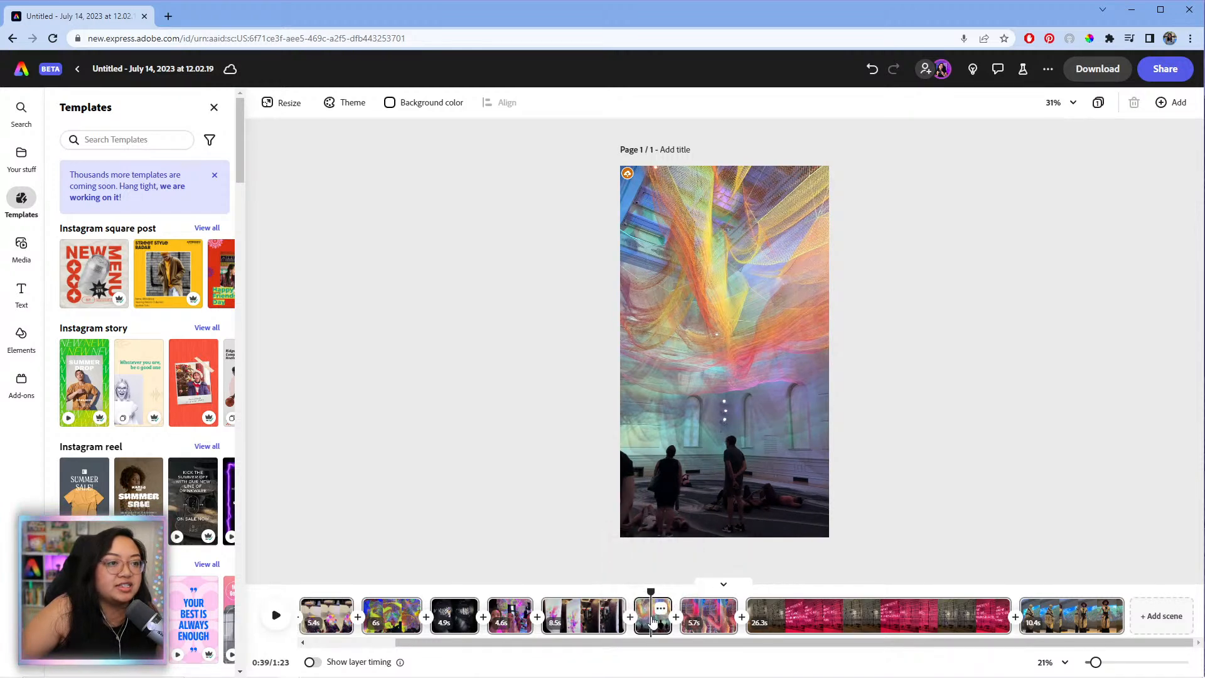
click(647, 621)
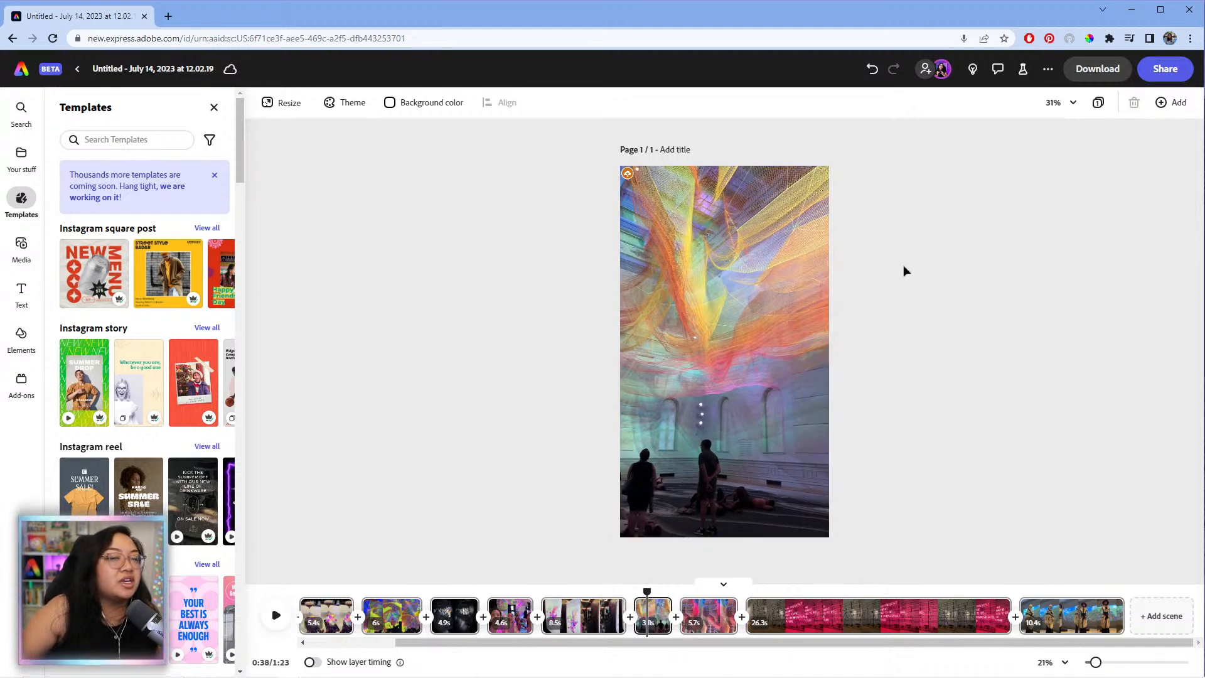
click(651, 622)
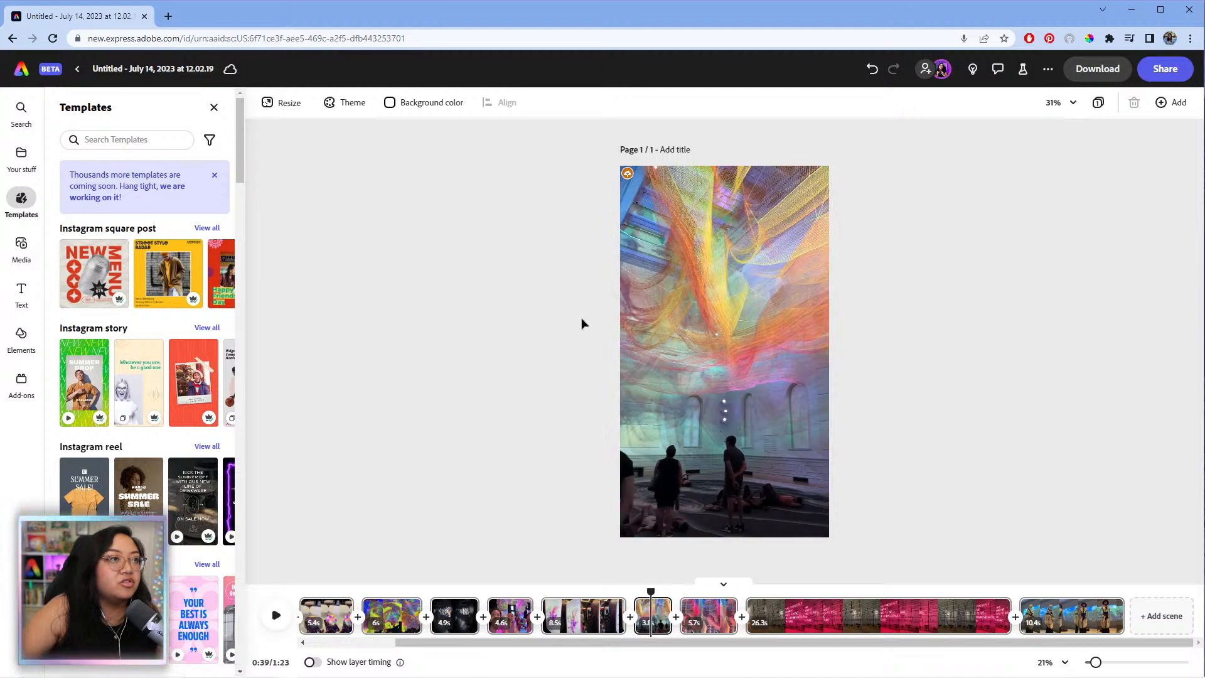
- Mute the video in the trimmed net ceiling scene again
click(665, 317)
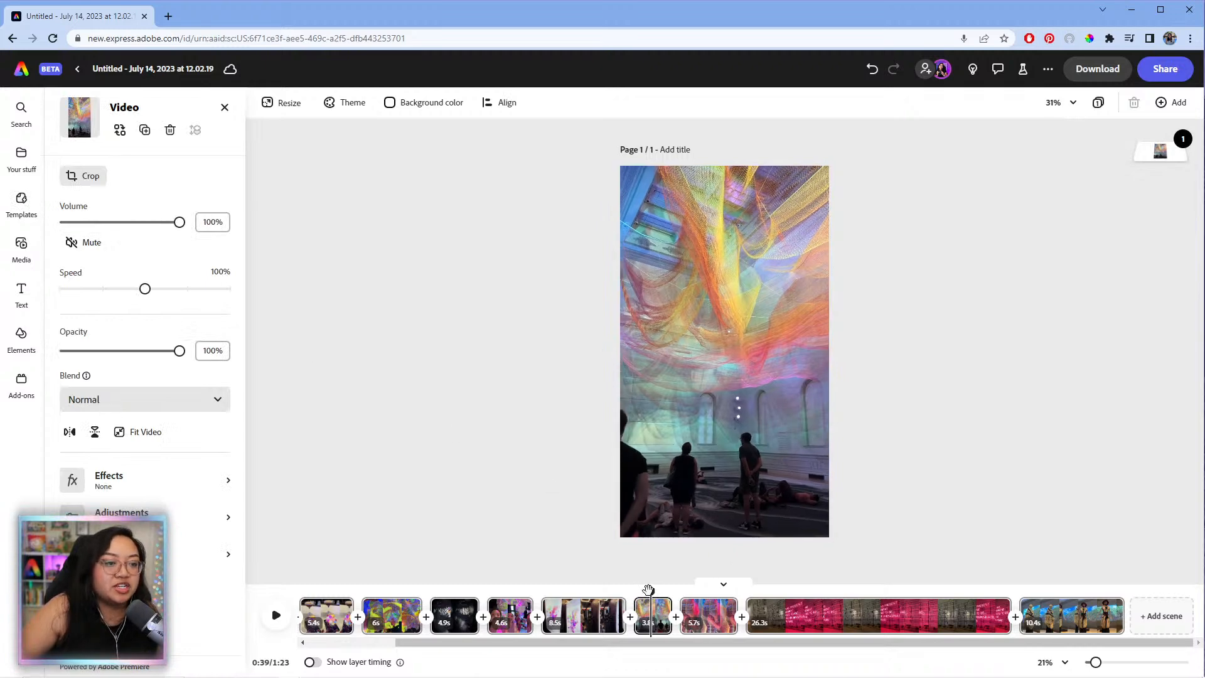
click(647, 622)
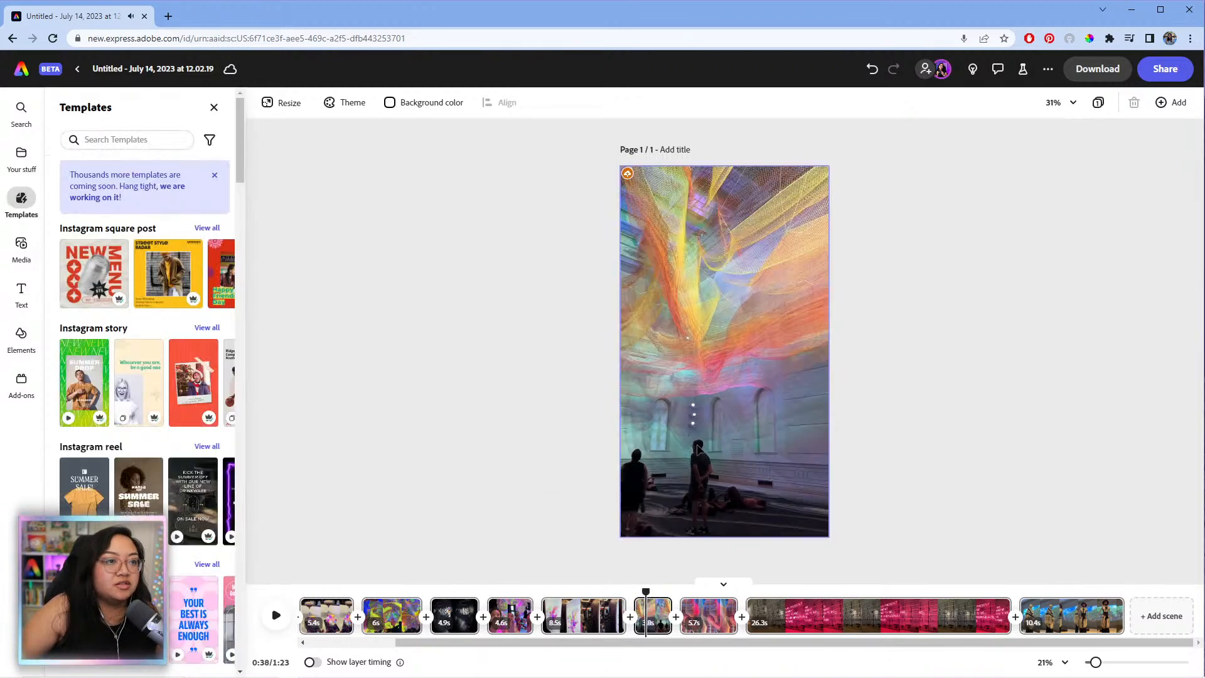
click(88, 242)
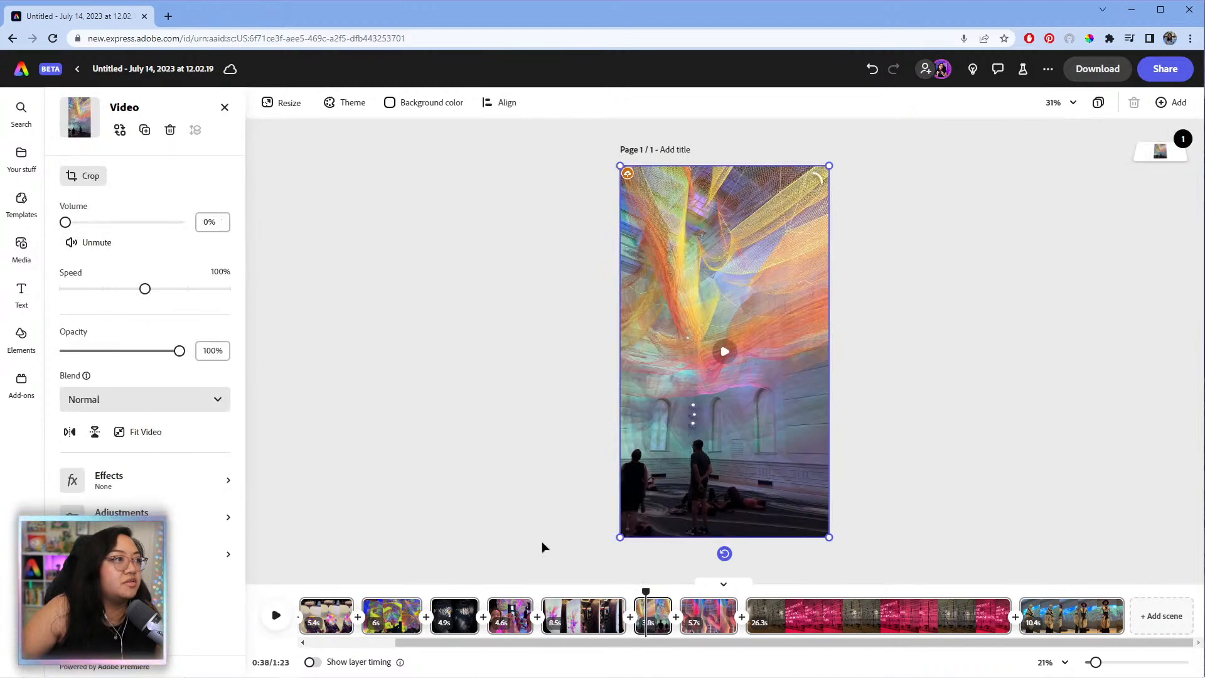
- Look at the pink net scene and return the playhead to the start of the net ceiling scene
click(646, 590)
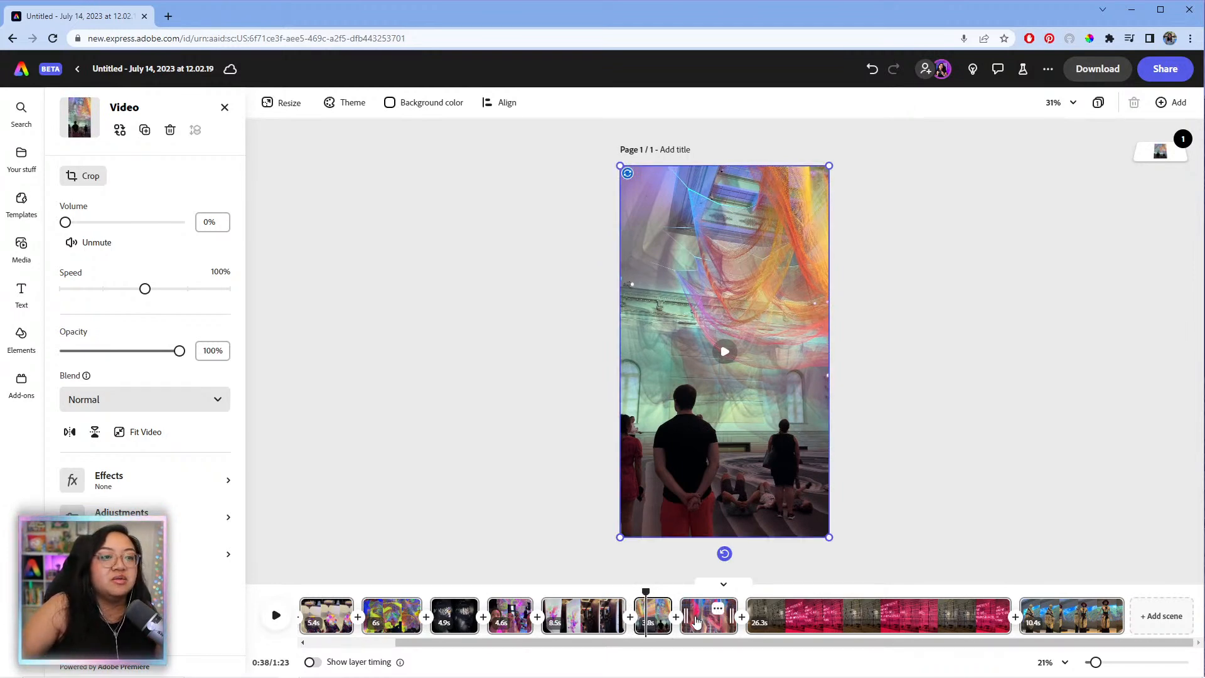
click(697, 622)
click(635, 594)
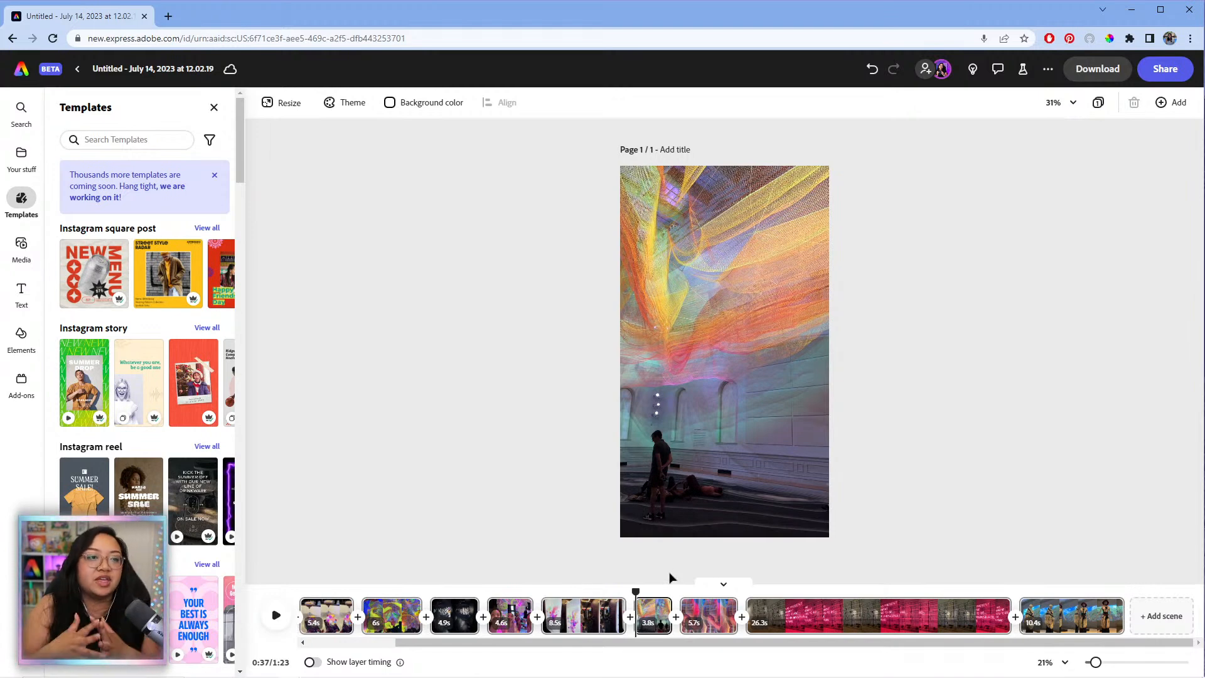
- Replay the colorful net ceiling scene and trim its end so the scene lasts 3 s
key(space)
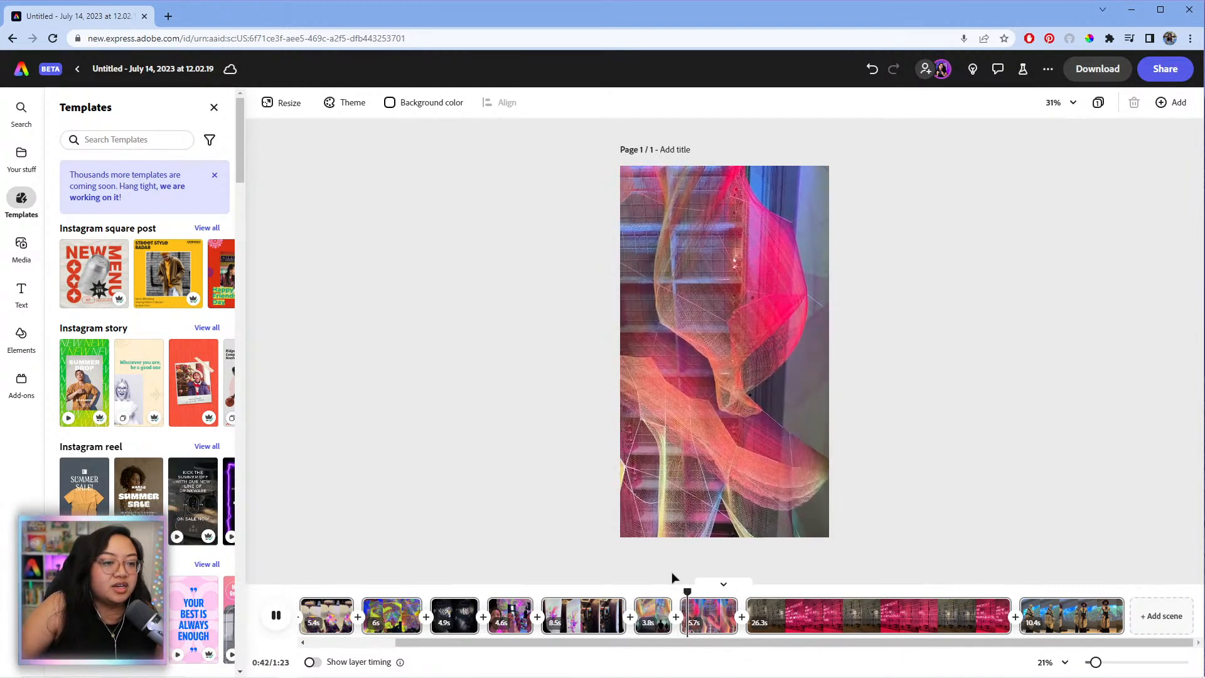
key(space)
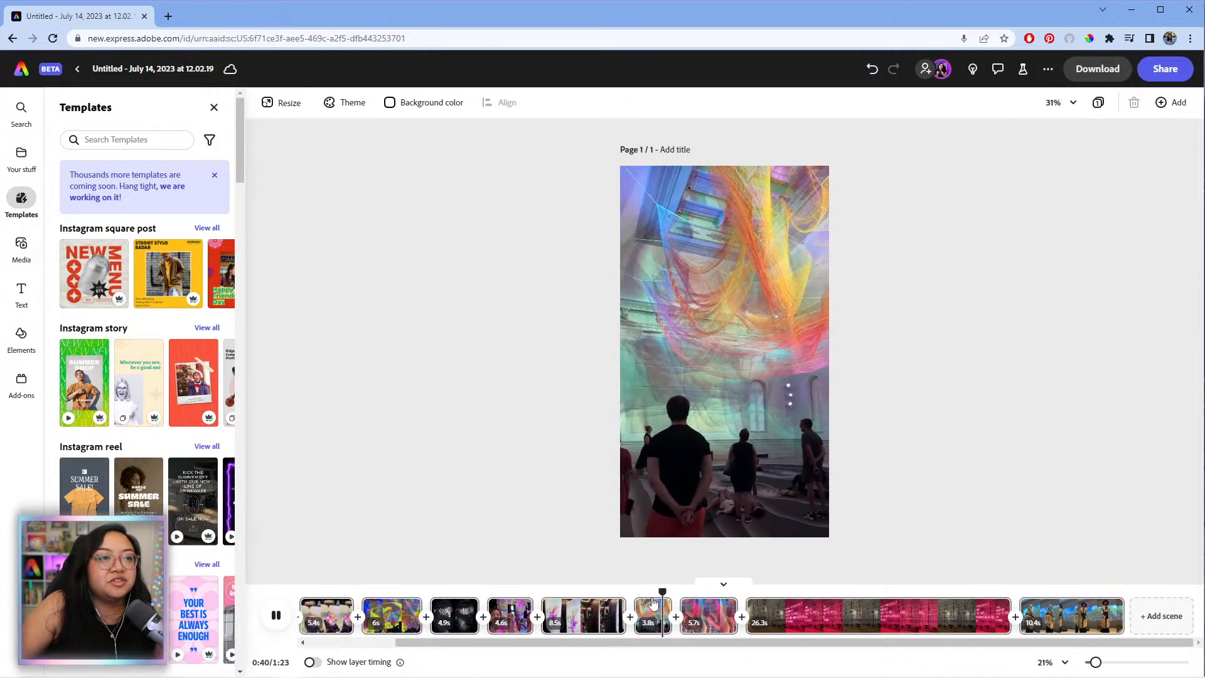
click(651, 603)
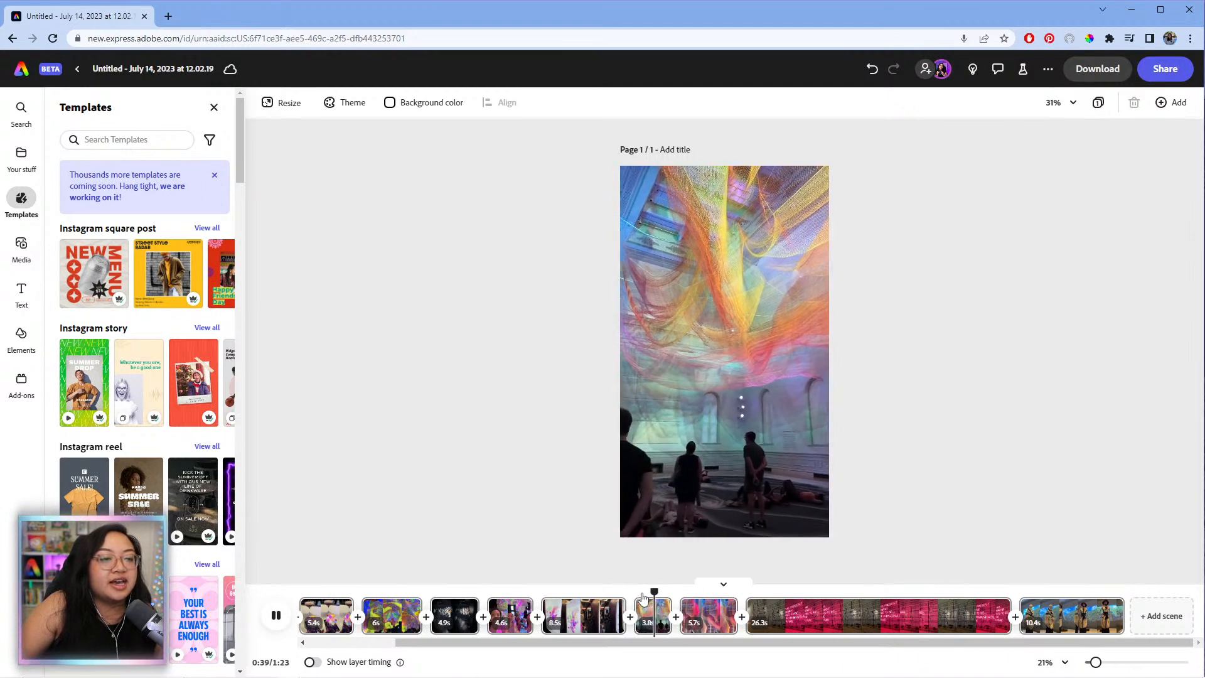
click(647, 602)
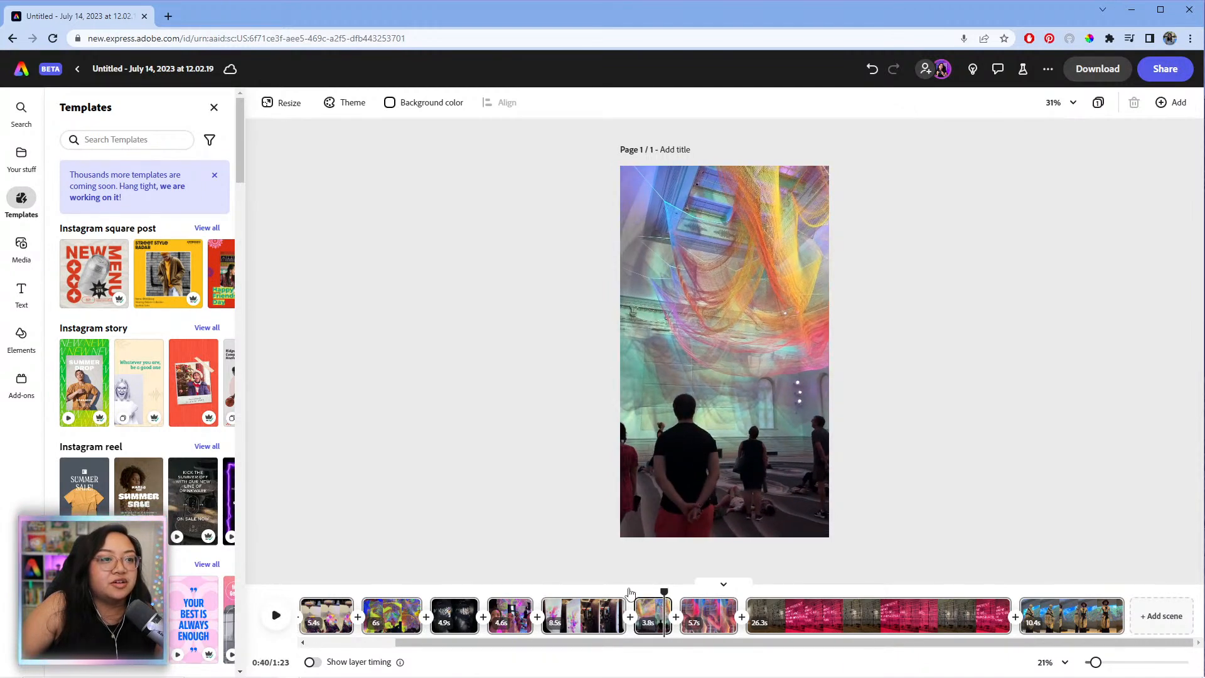
click(631, 592)
key(space)
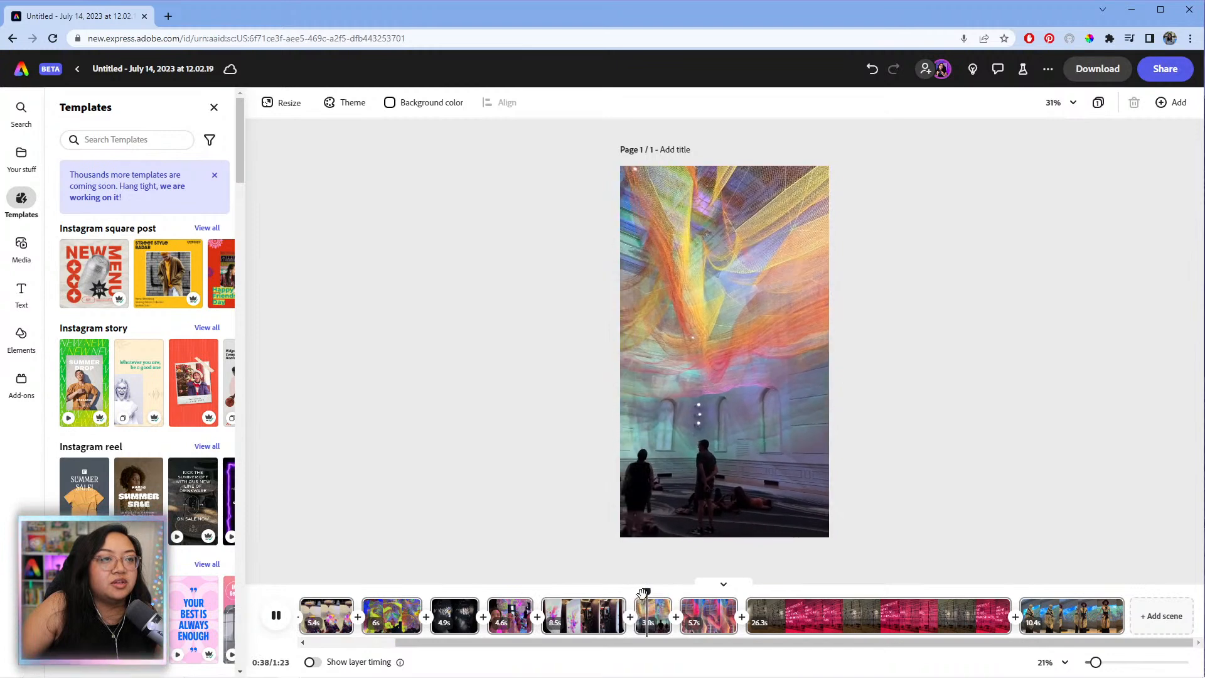
click(670, 635)
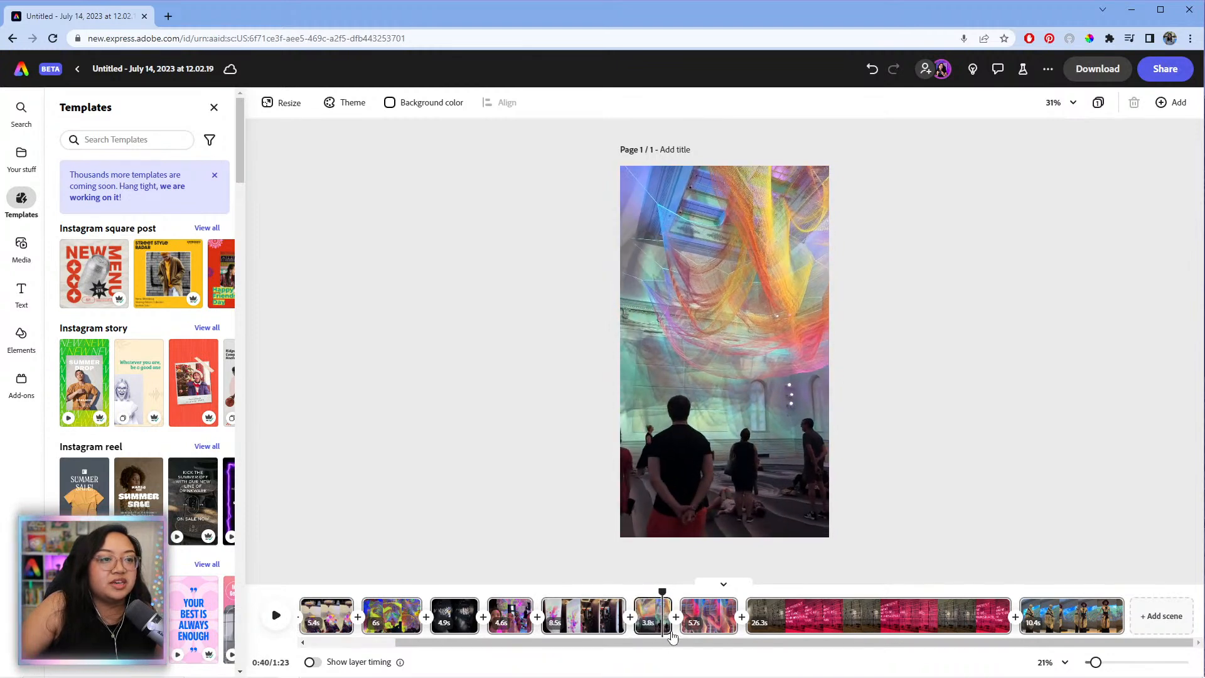
drag(665, 626, 656, 626)
key(space)
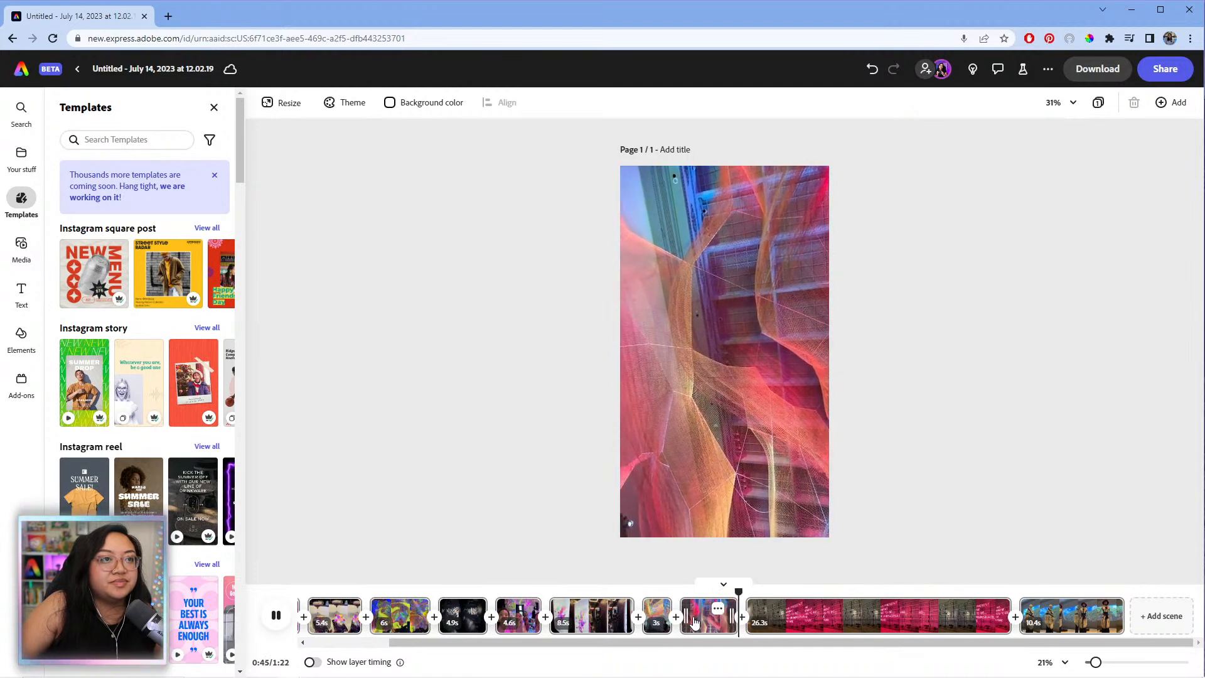
- Mute the video in the 26.3 s pink neon sign scene
click(820, 618)
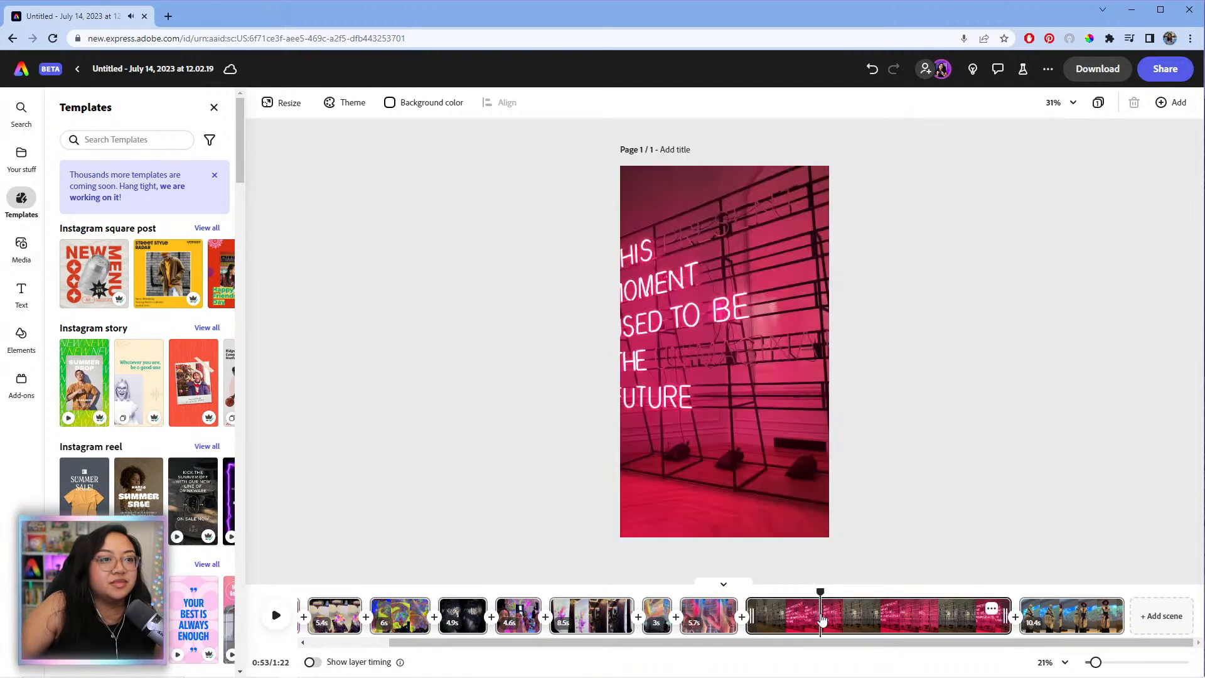
click(736, 442)
click(99, 244)
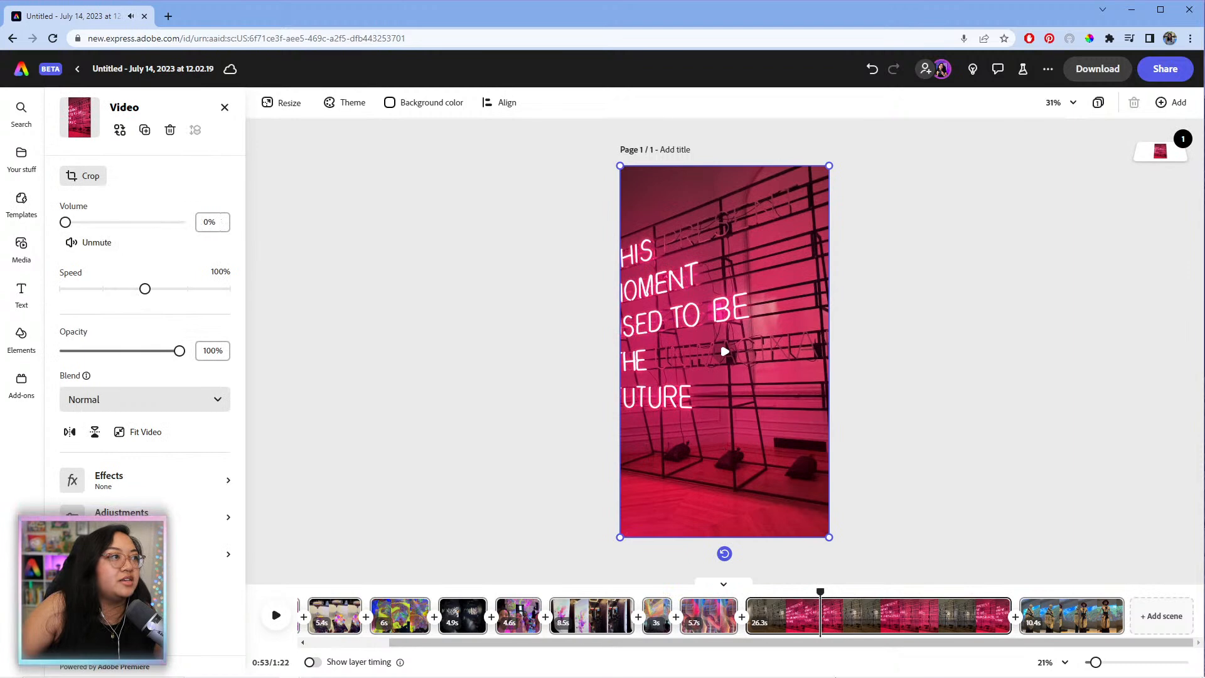
- Preview the pink net scene from its start and trim its end so it lasts 3.8 s
click(703, 596)
key(space)
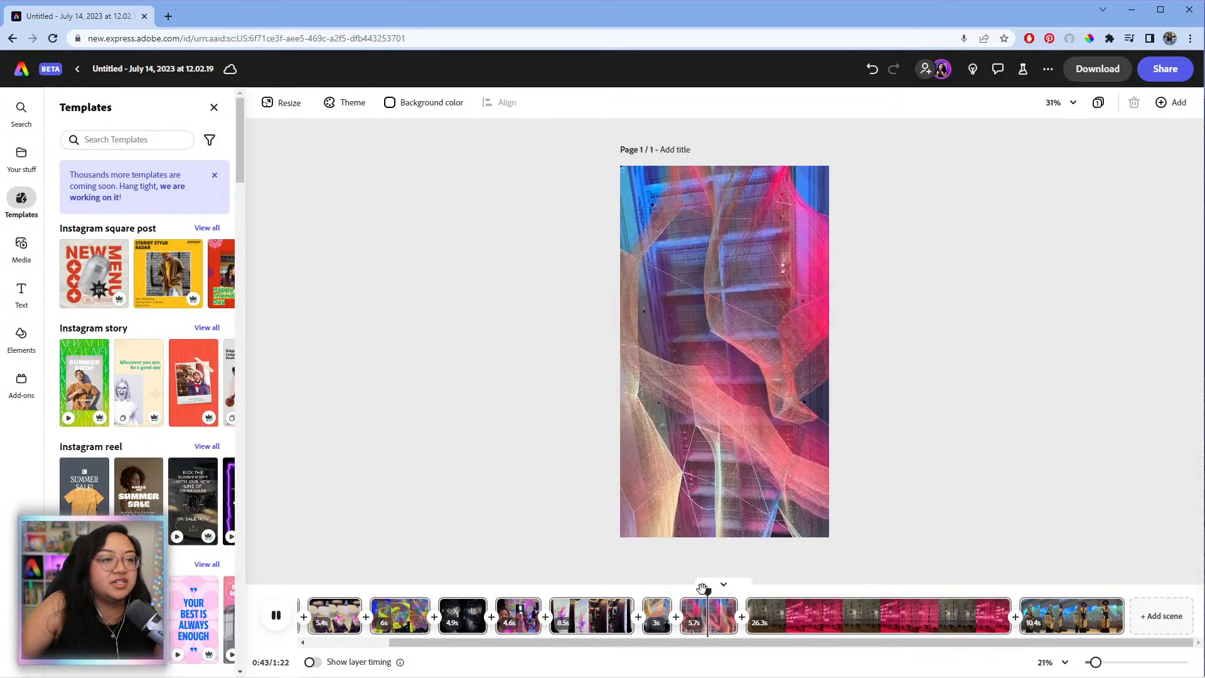
click(692, 602)
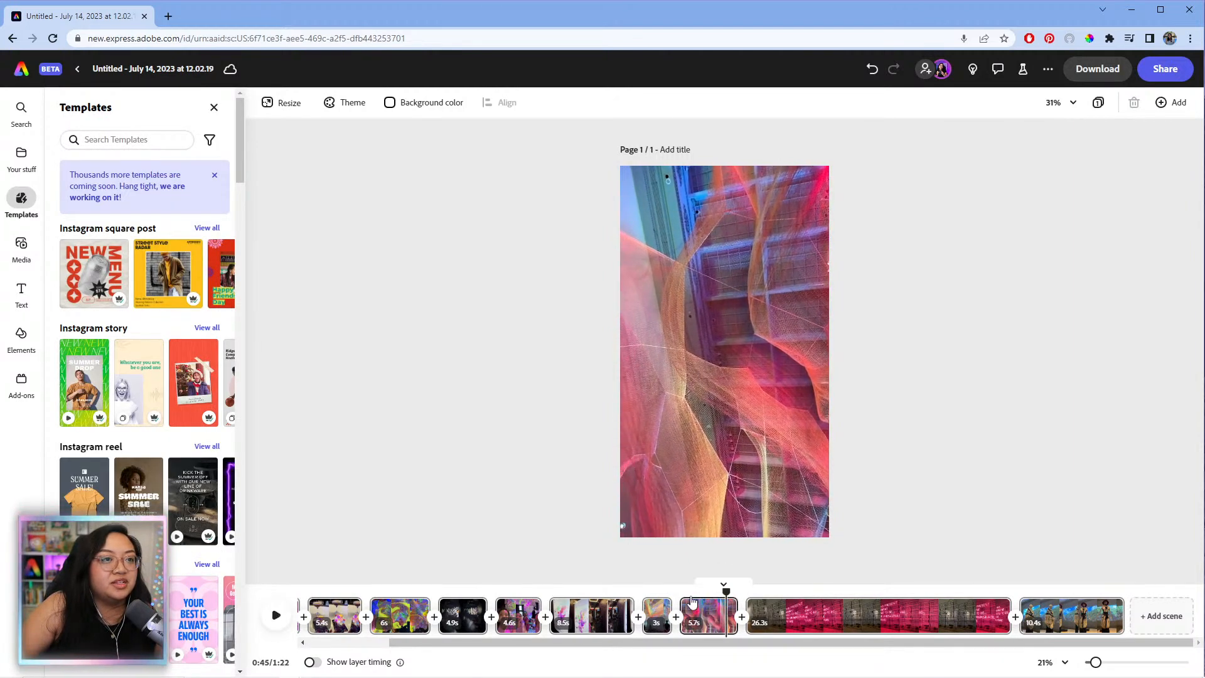
click(686, 599)
key(space)
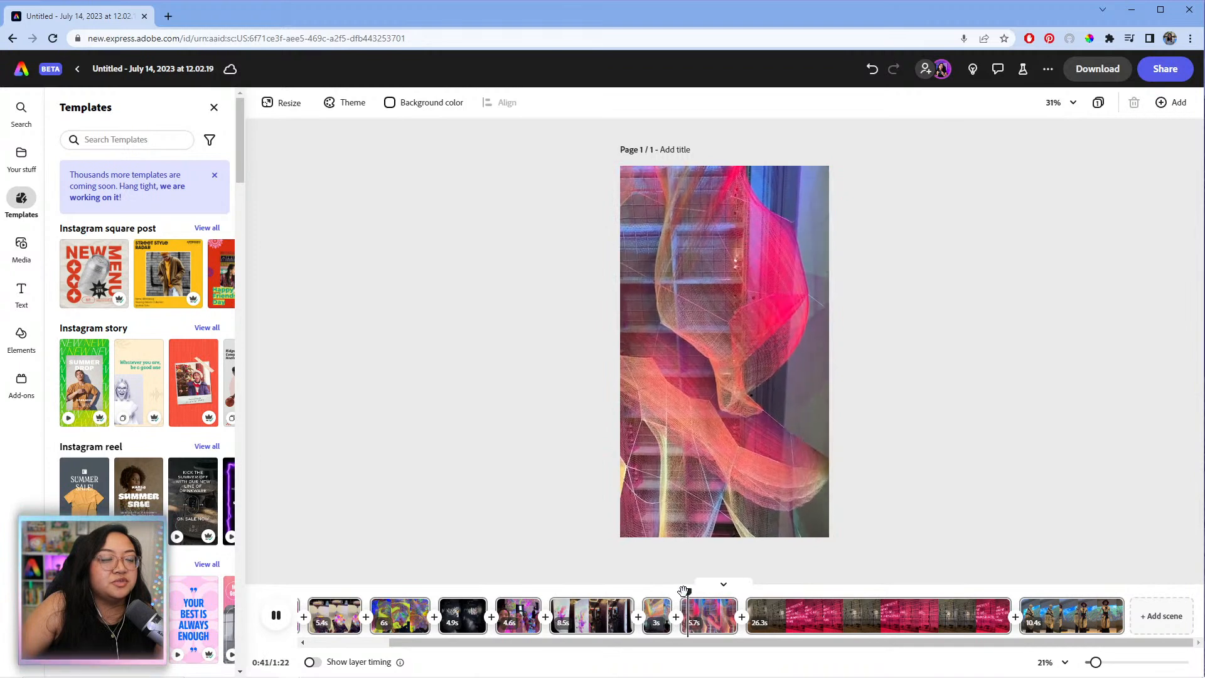
click(738, 625)
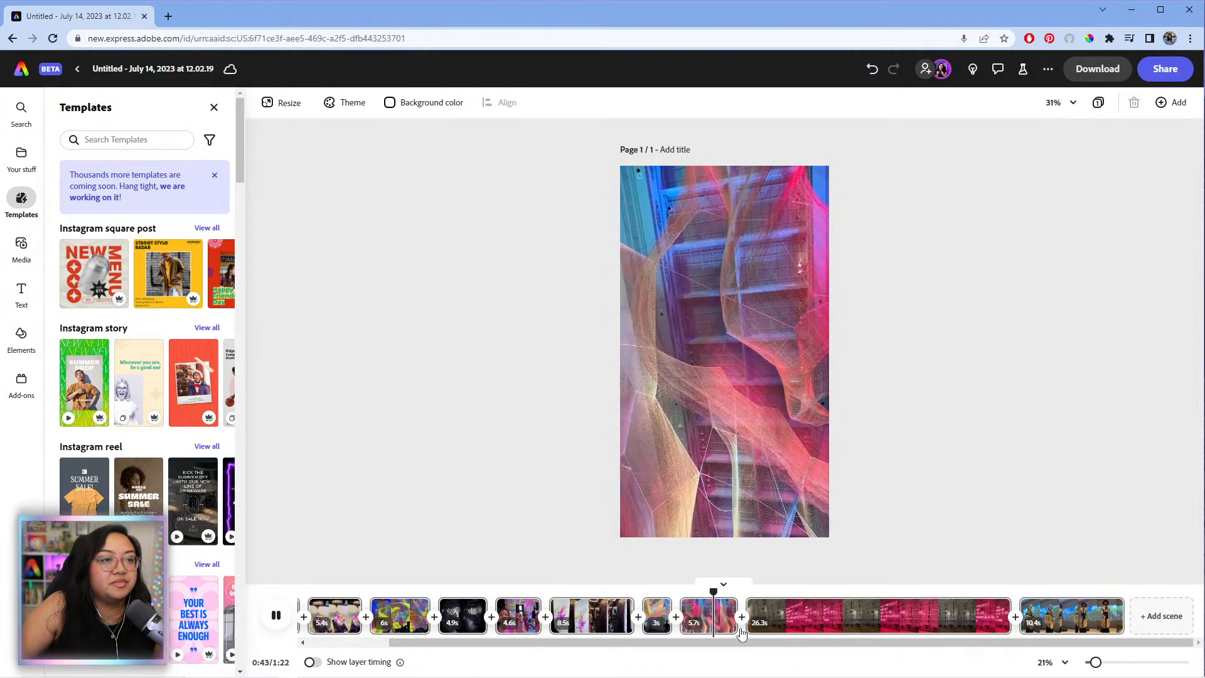
mouse_move(721, 627)
drag(730, 625, 713, 625)
- Split the neon sign scene near its end and delete the long first part, keeping the last 2.9 s
click(916, 604)
drag(951, 595, 984, 627)
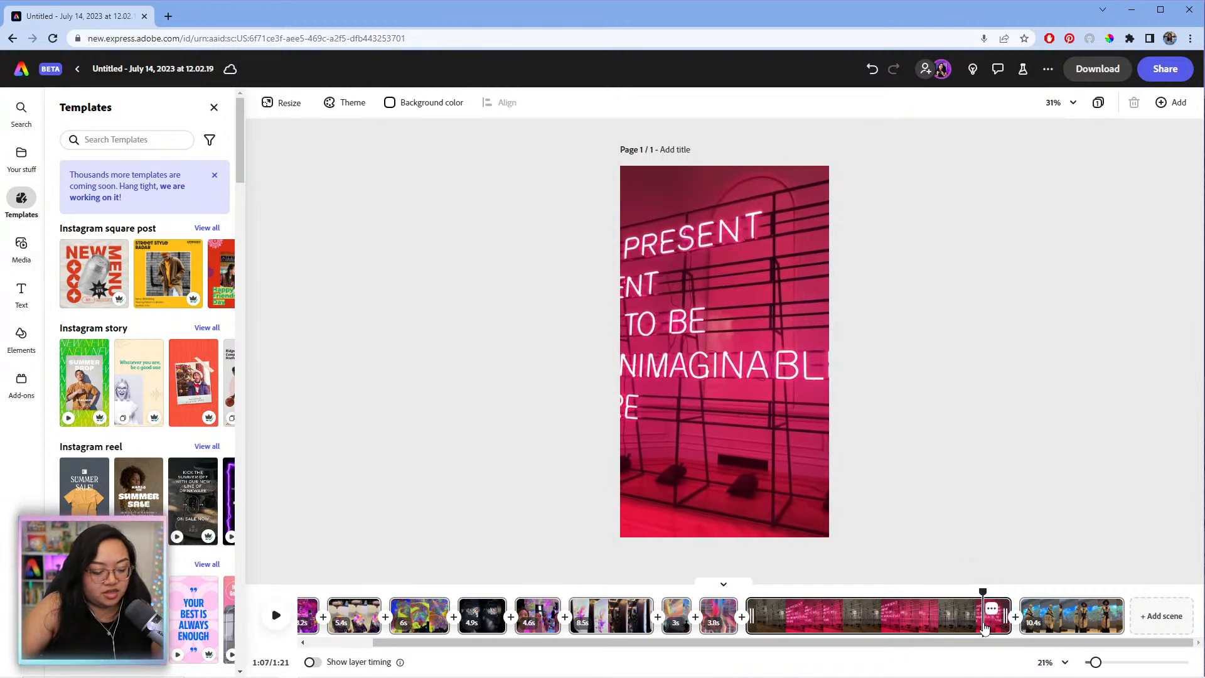
key(s)
click(956, 617)
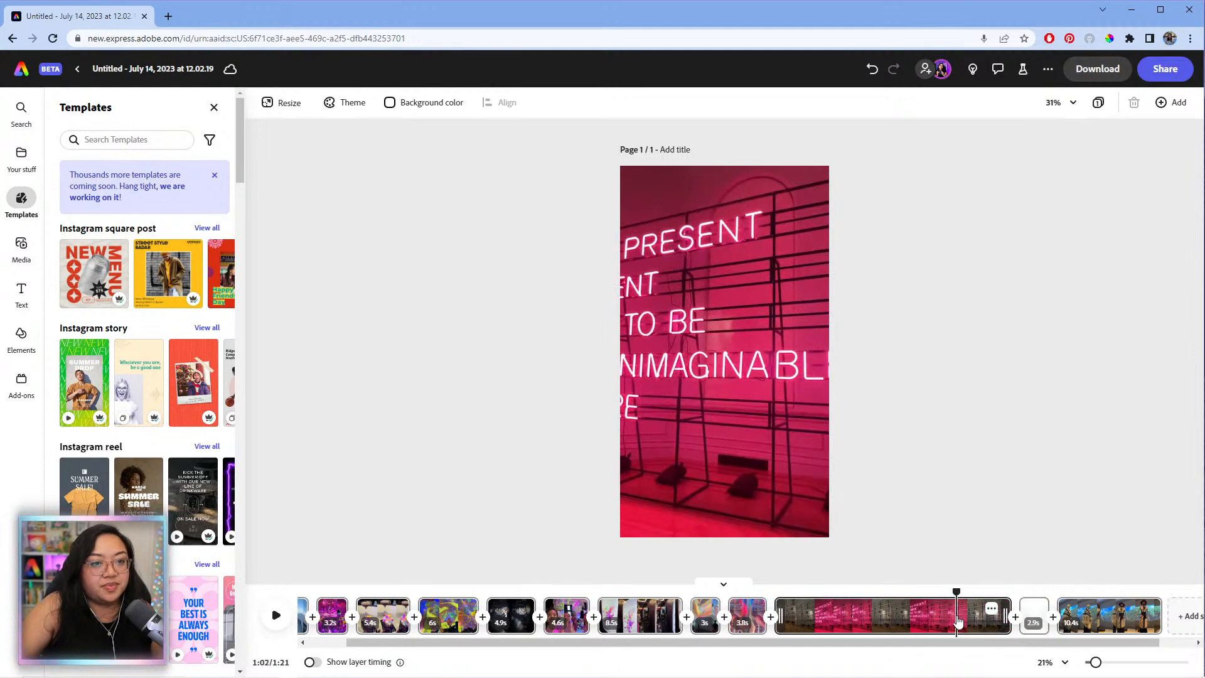
key(Delete)
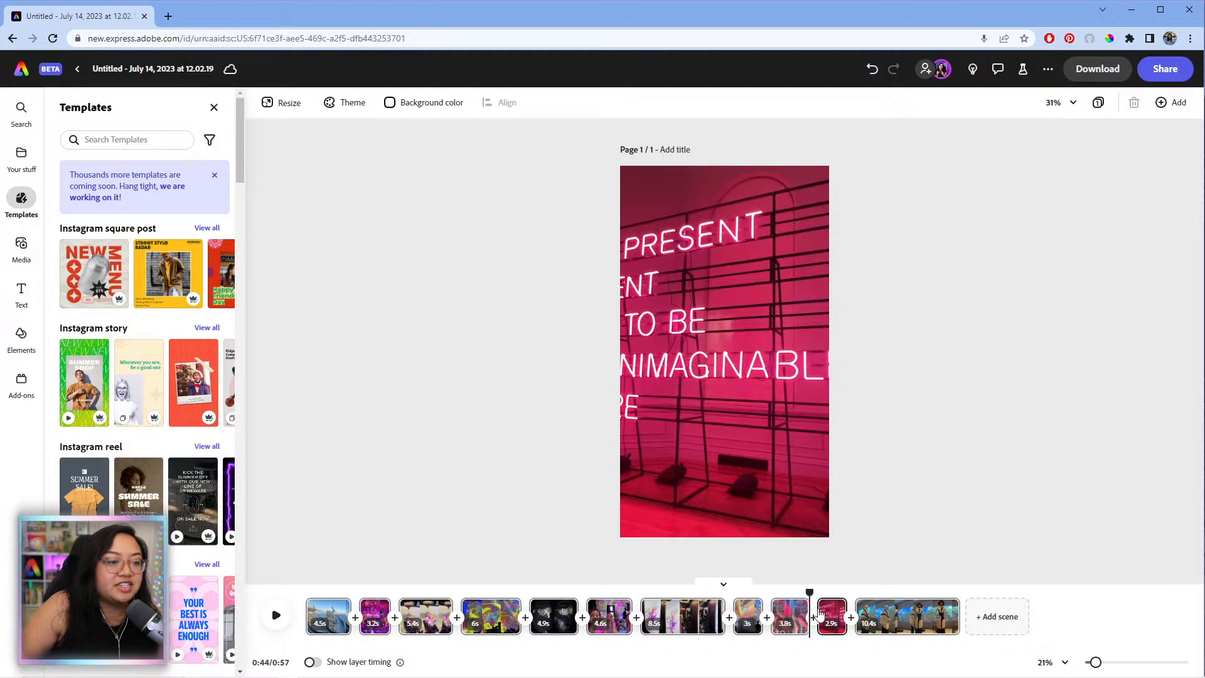
- Play back the shortened neon sign scene, and preview and trim the end of the mannequin scene to 5.7 s
key(space)
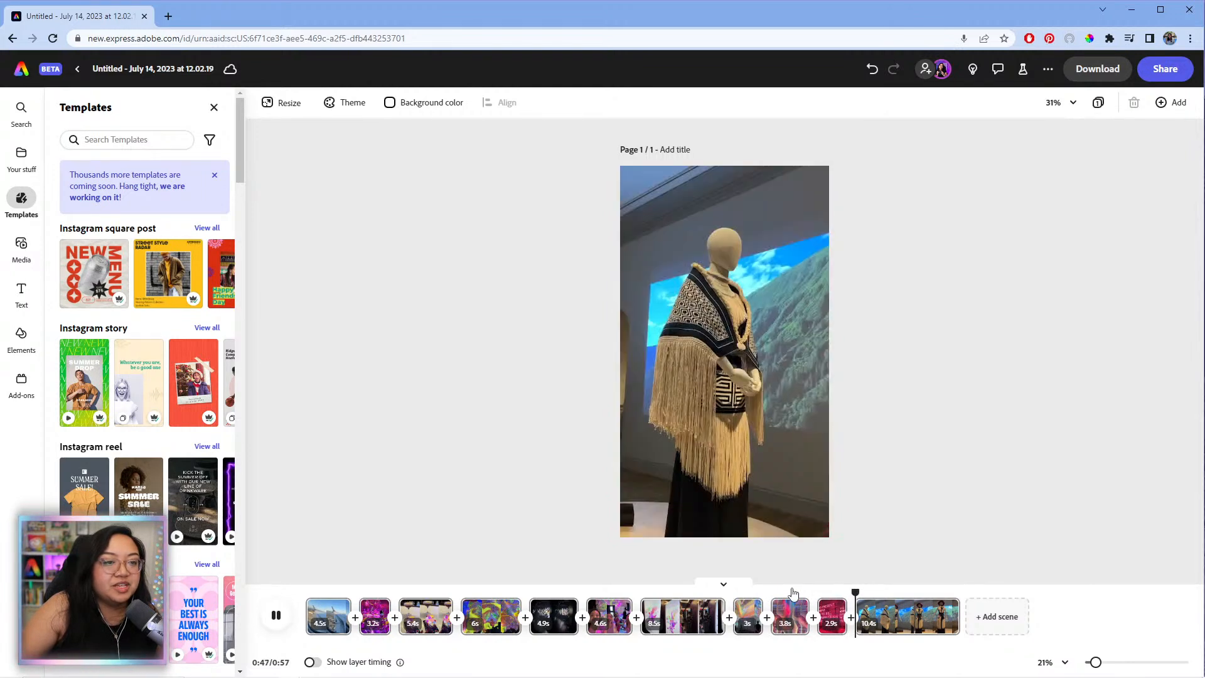
key(space)
click(878, 610)
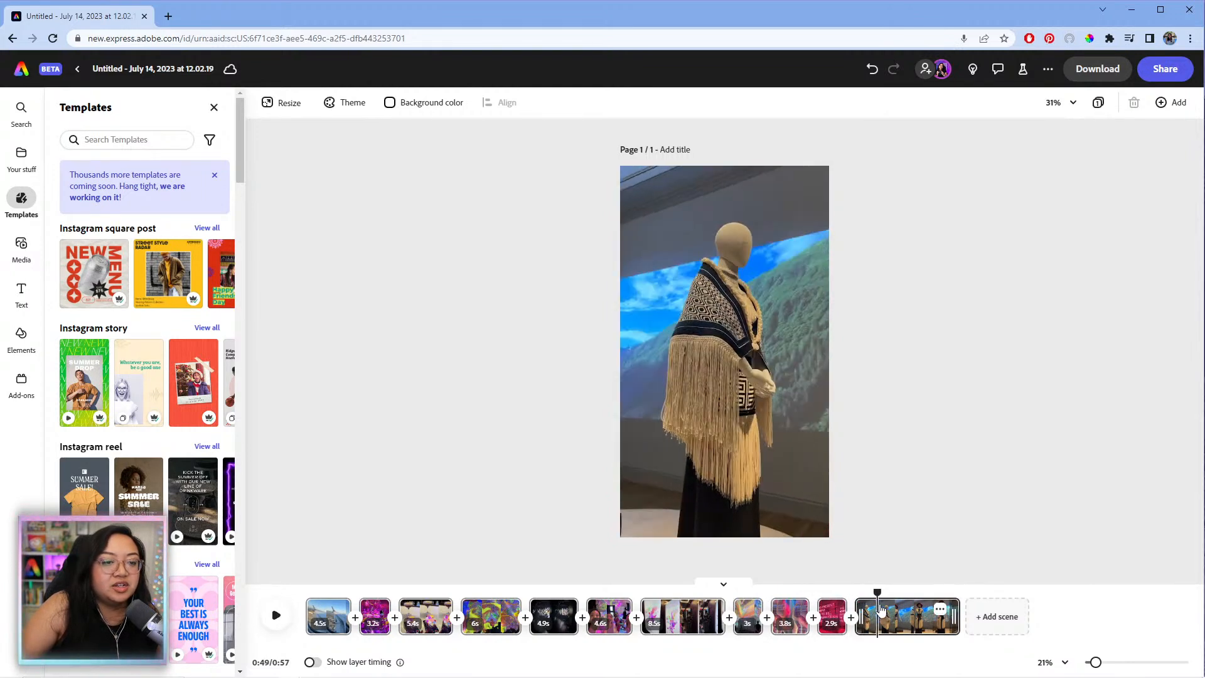
drag(876, 593, 908, 627)
click(874, 592)
key(space)
key(space)
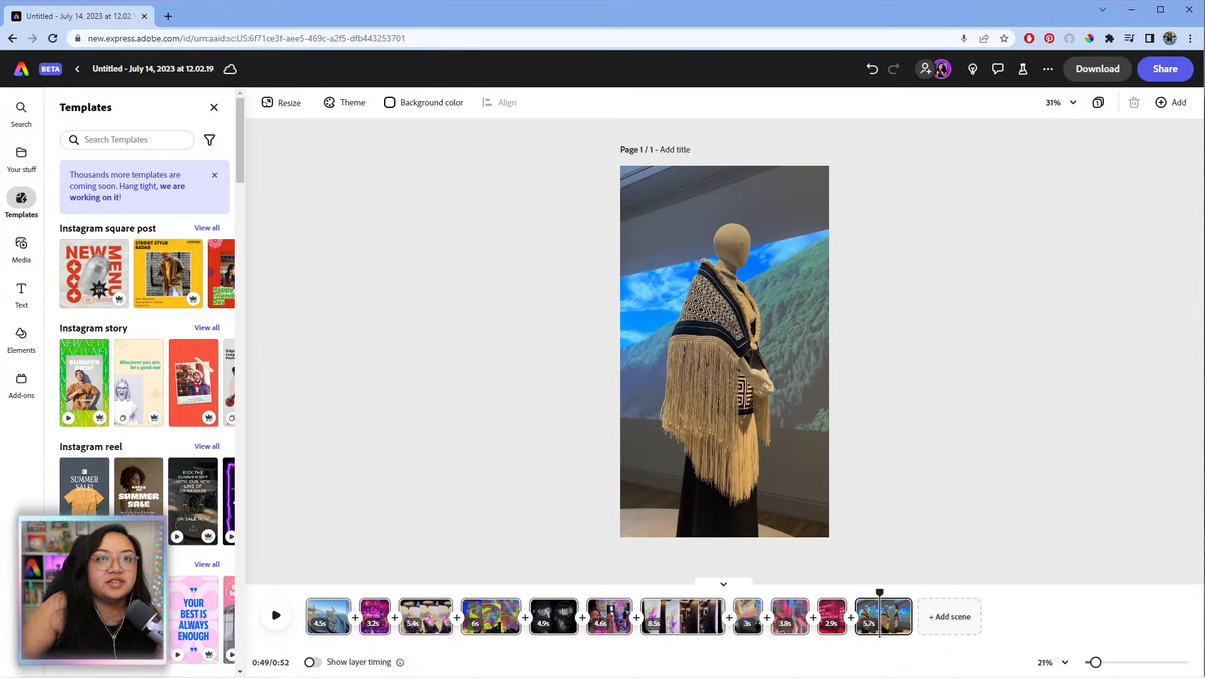
- Narrow the browser window to reach File Explorer and open the food folder inside DC CLIPS
drag(1200, 242, 1057, 279)
click(1072, 280)
click(936, 109)
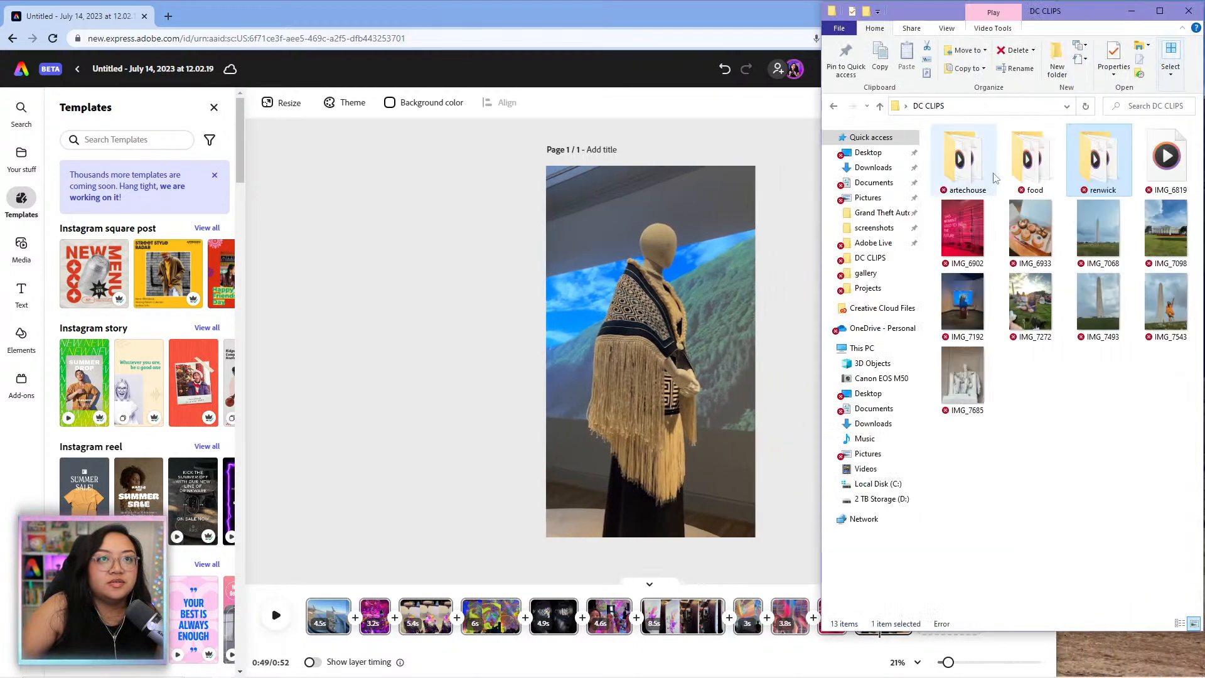
double_click(1021, 161)
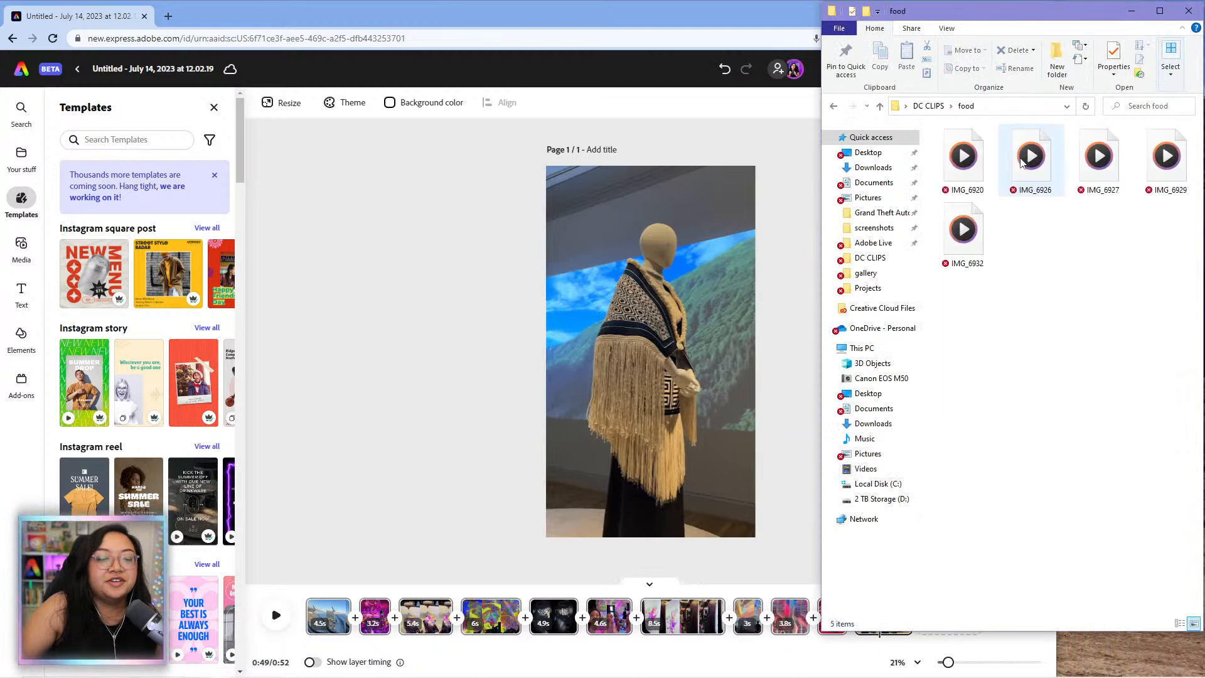
- Add IMG_6920, IMG_6926, IMG_6927, IMG_6929 and IMG_6932 as new scenes at the timeline's end, and widen the browser window again
drag(963, 157, 725, 624)
drag(1031, 157, 761, 603)
click(1119, 242)
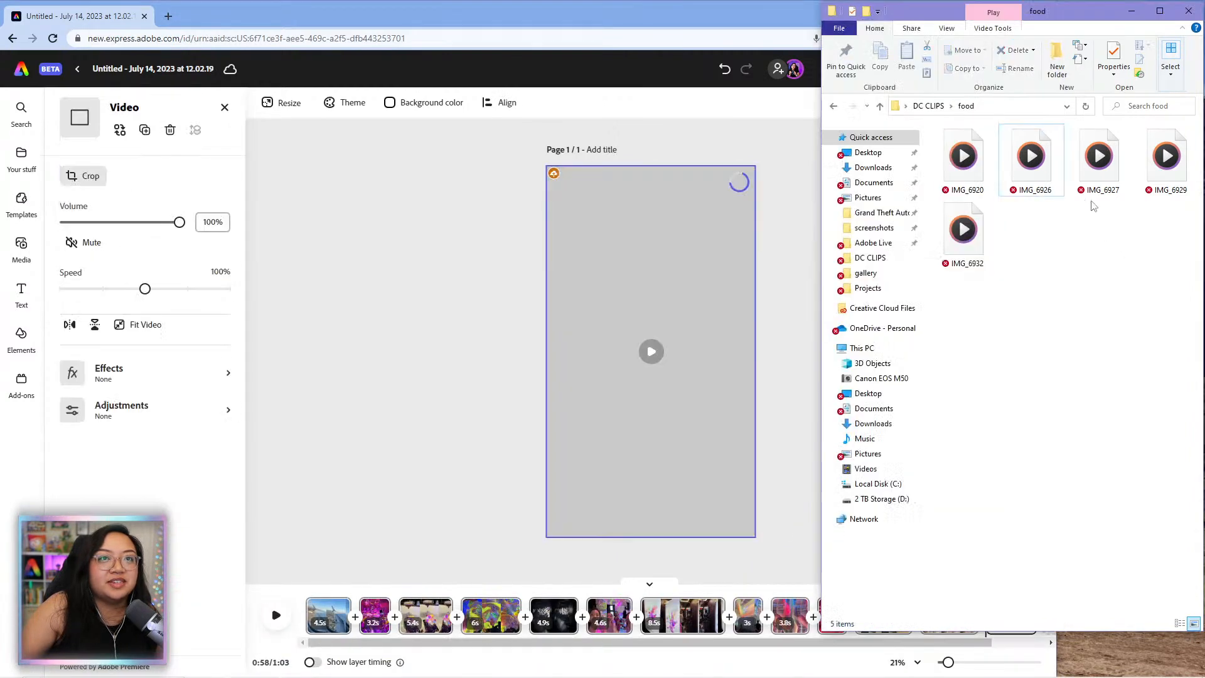
click(1094, 152)
drag(1094, 153, 724, 618)
click(1167, 157)
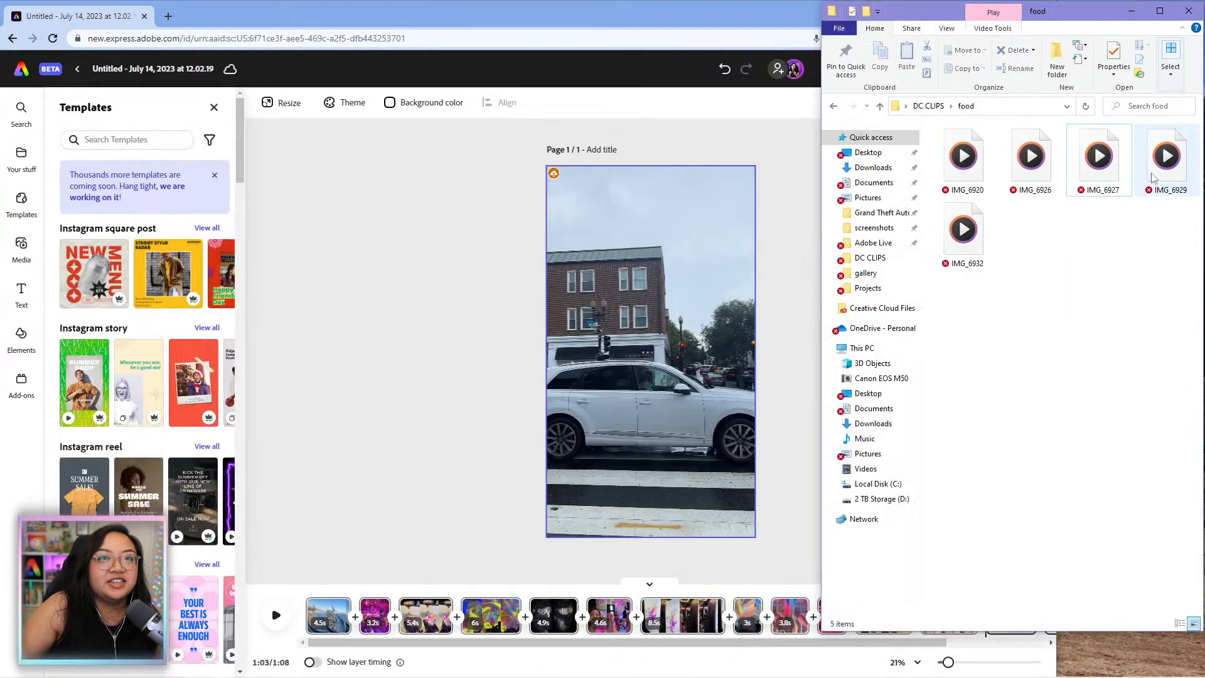
drag(895, 544, 785, 619)
click(1125, 290)
drag(964, 230, 767, 631)
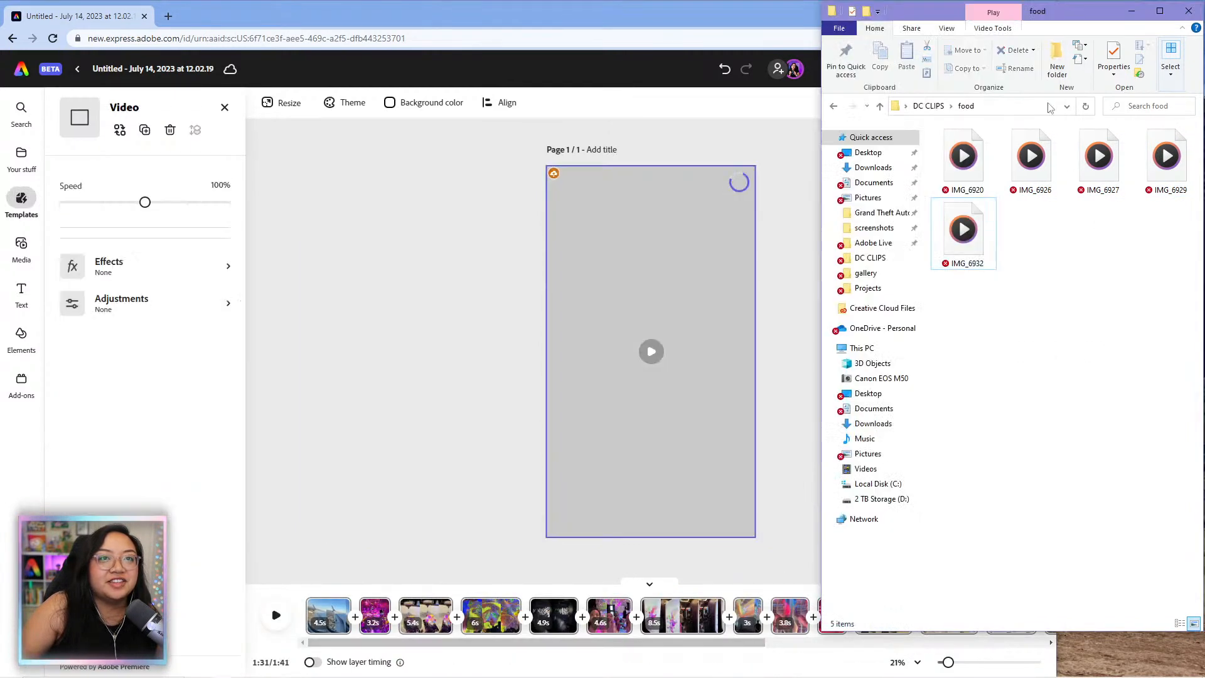
click(811, 23)
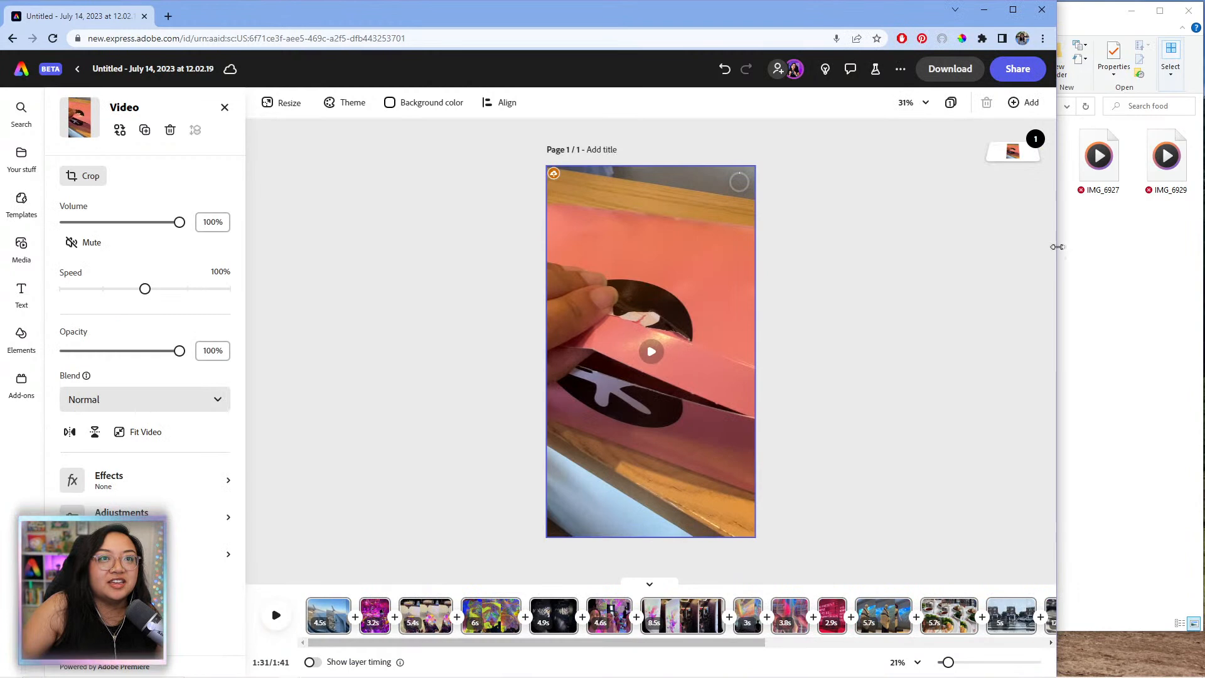
drag(1057, 247, 1200, 243)
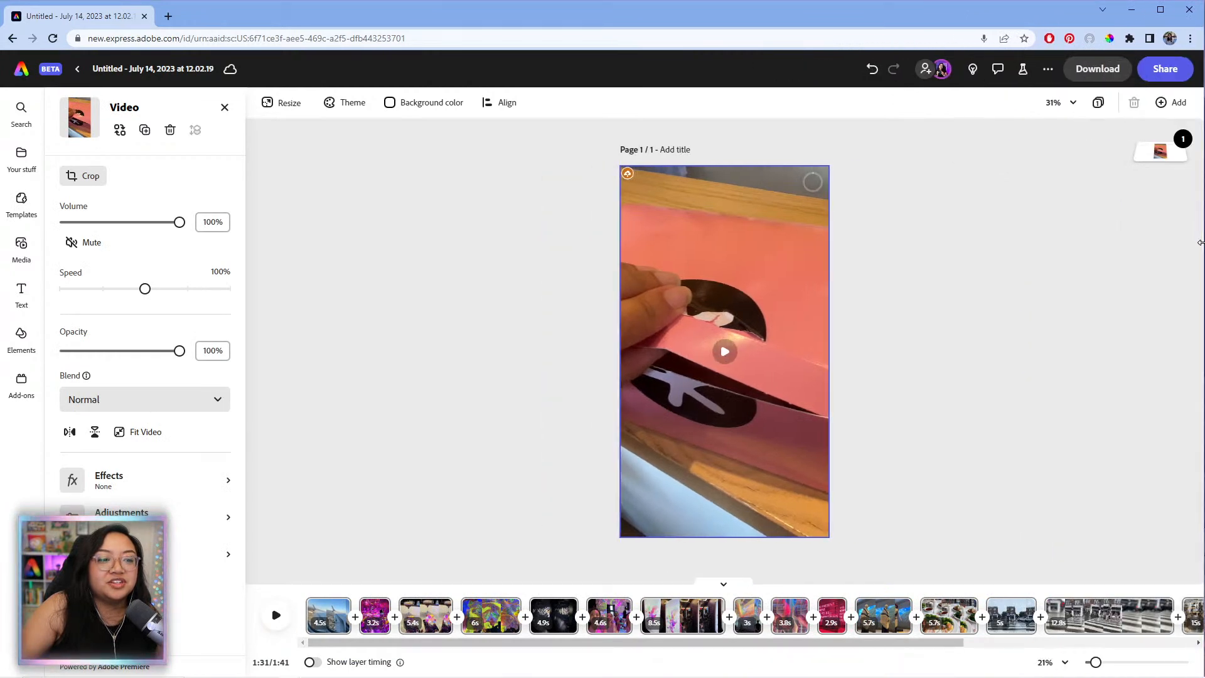
- Examine several frames of the newly added food plate scene after the mannequin scene
scroll(902, 652, right, 10)
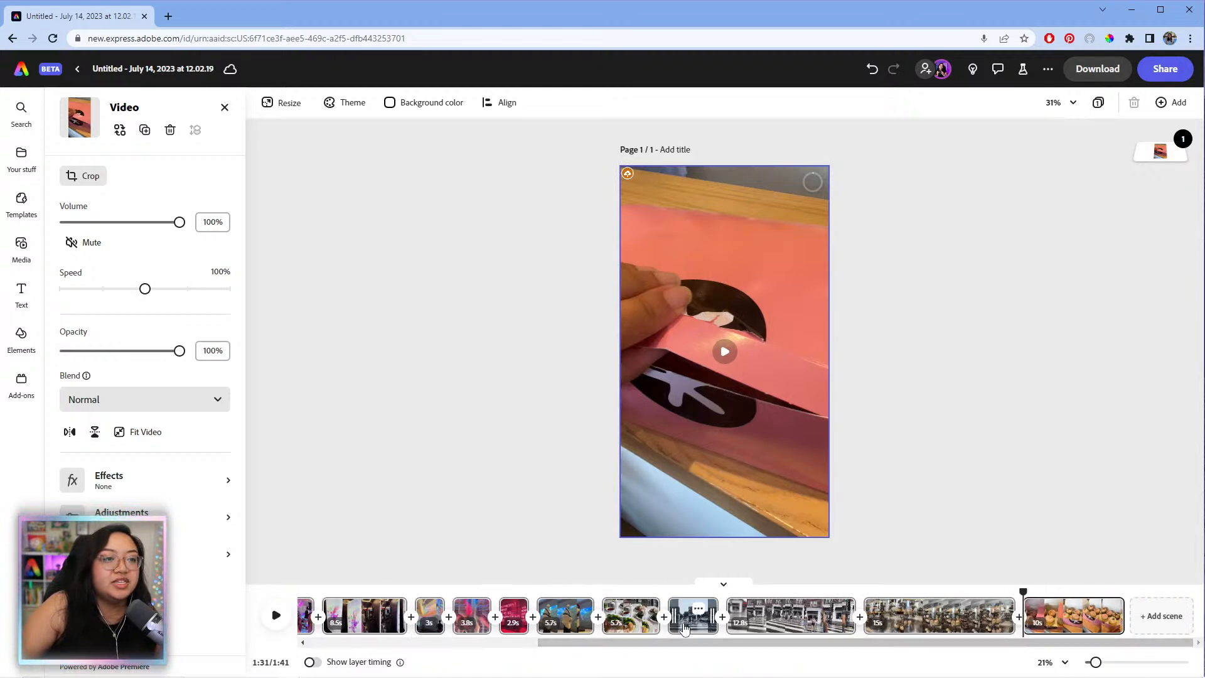
click(618, 631)
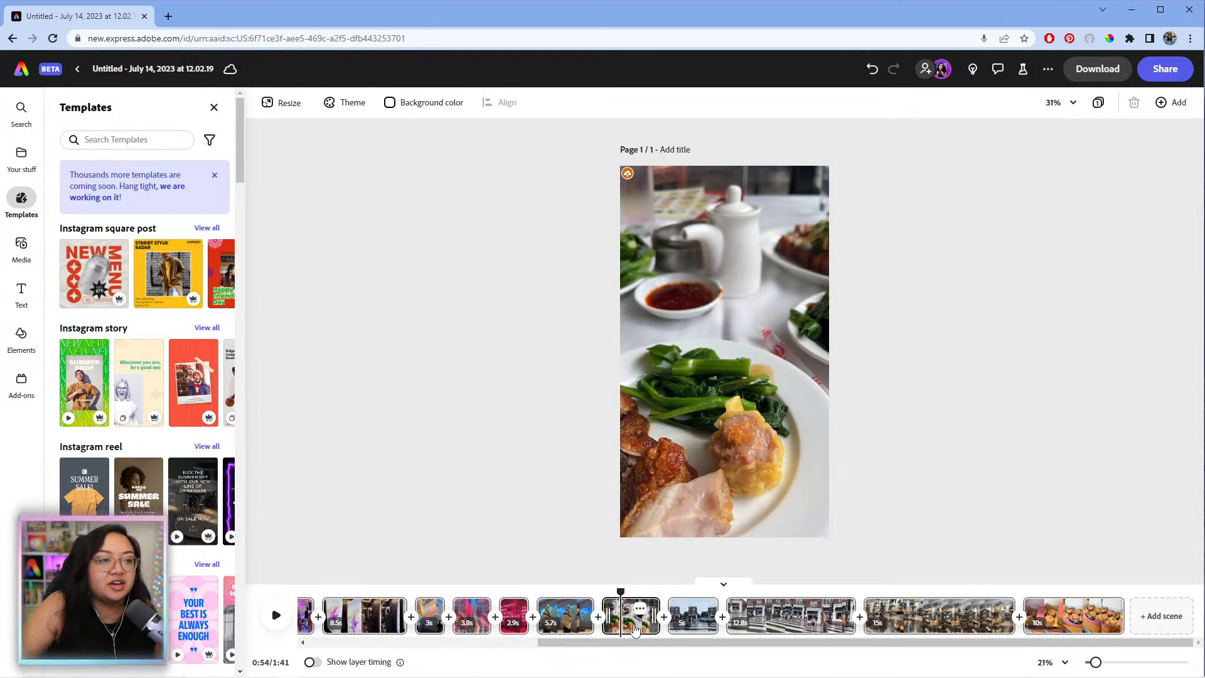
click(635, 629)
click(631, 626)
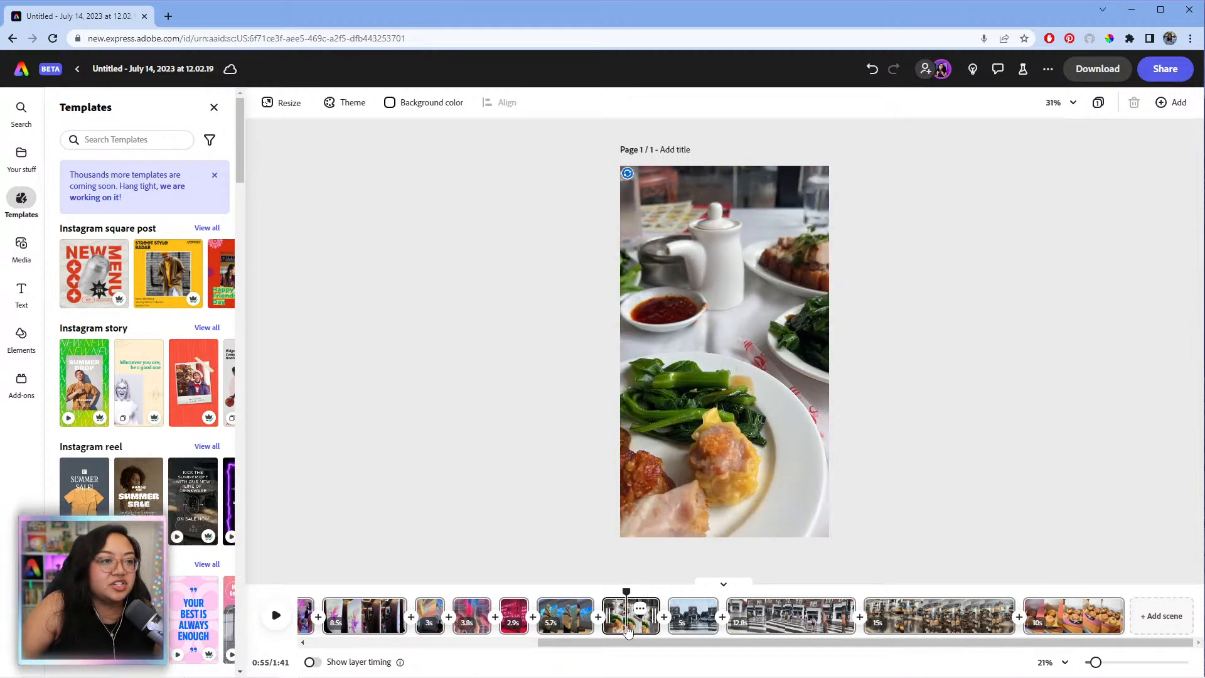
click(625, 624)
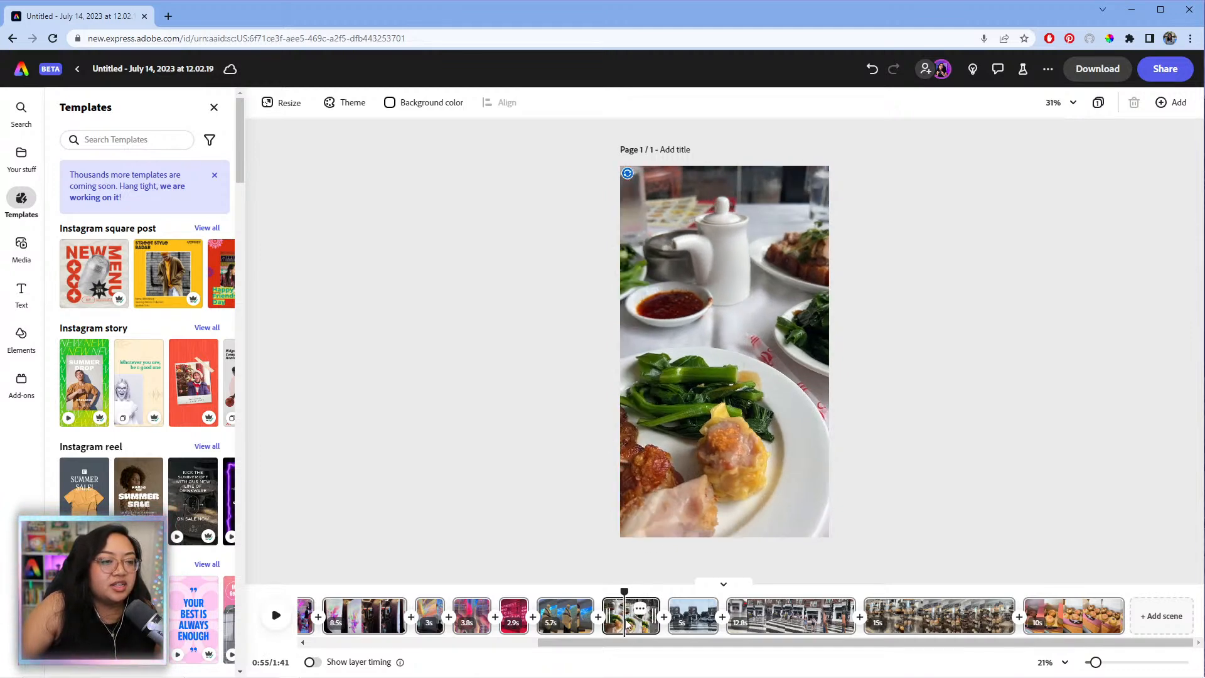
right_click(625, 622)
click(625, 623)
click(625, 623)
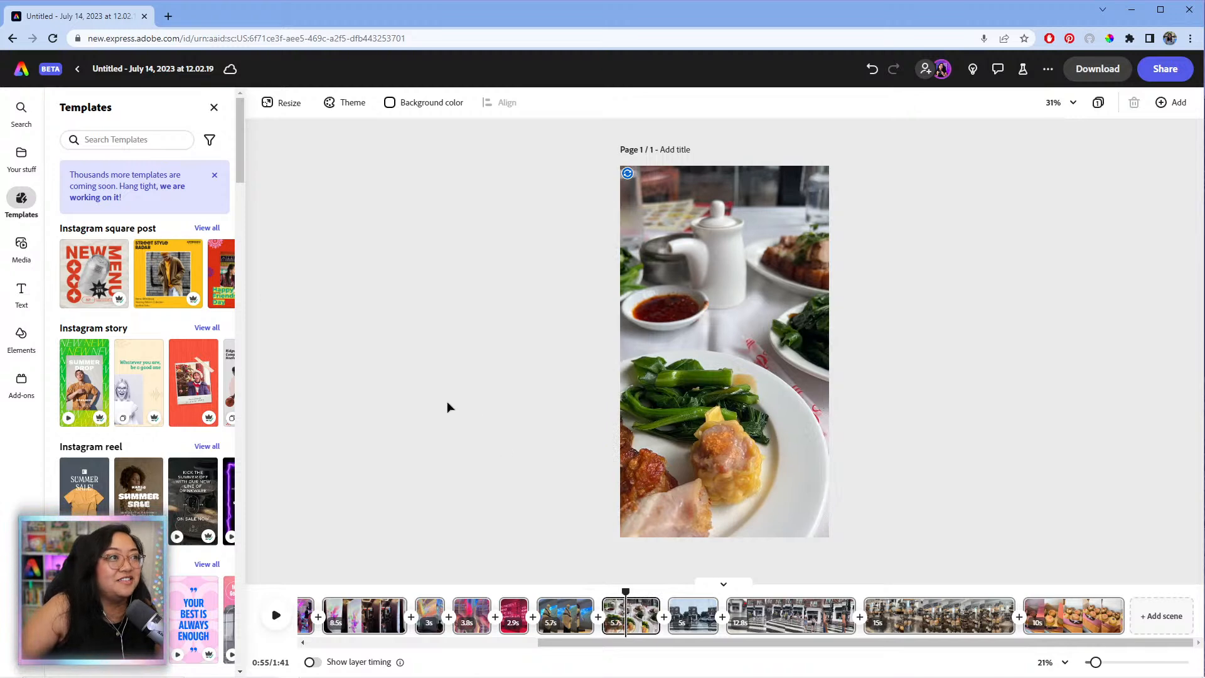
- Mute the video in the food plate scene
click(622, 611)
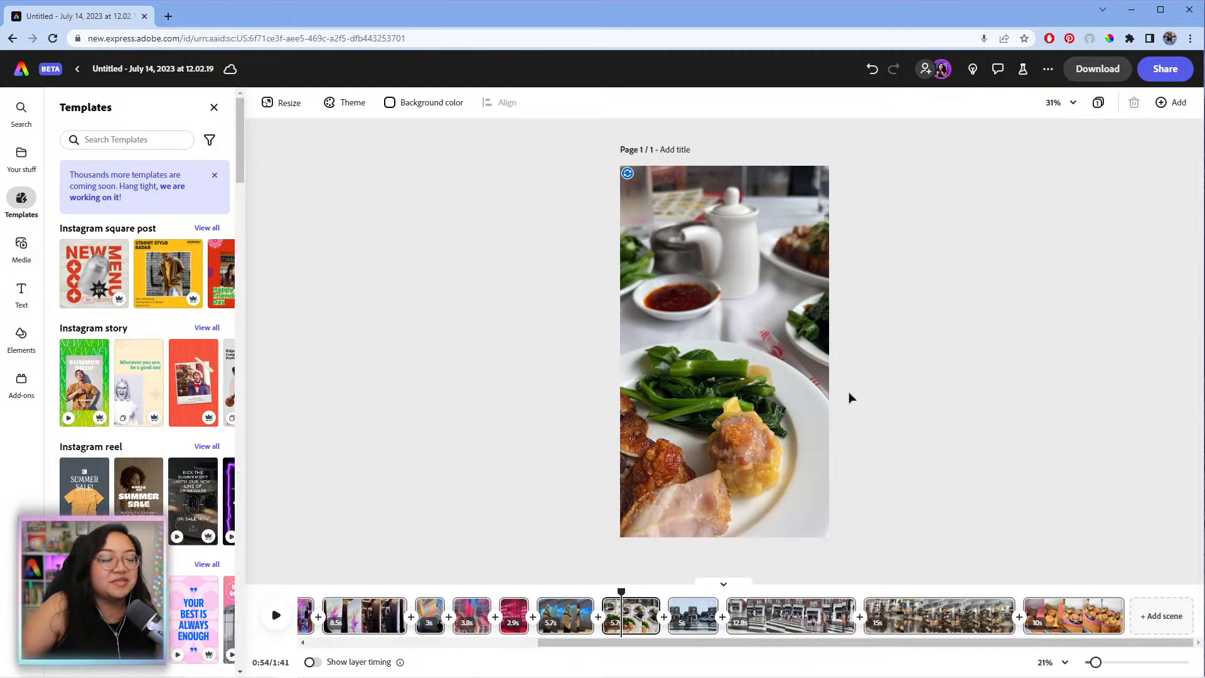
click(758, 361)
click(88, 243)
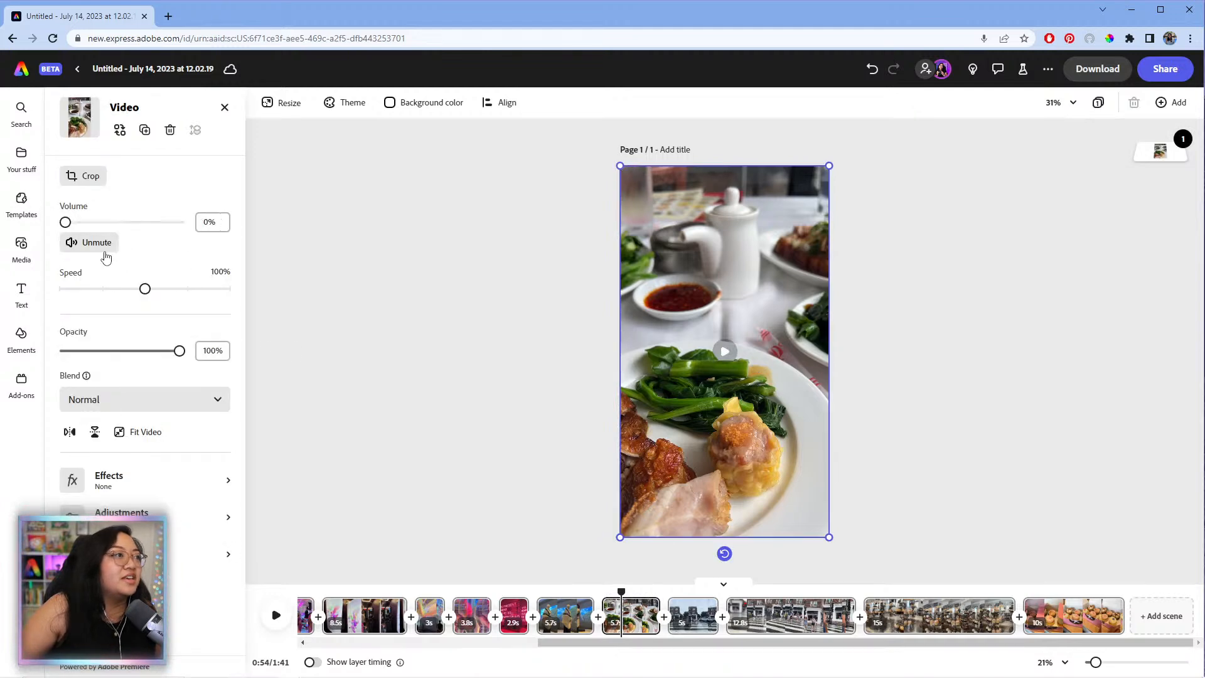
- Mute the video in the 5 s rainy crosswalk scene
click(689, 630)
click(637, 344)
click(91, 242)
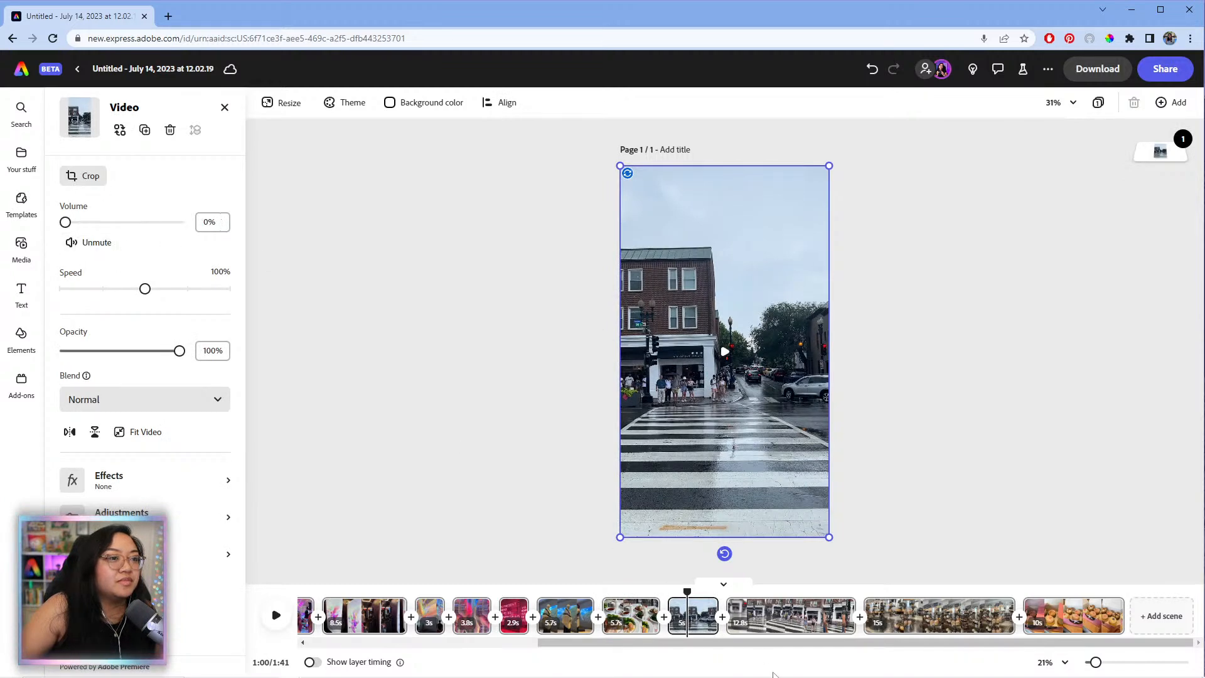
- Mute the videos in the 12.8 s crosswalk, 15 s cupcake display and 10 s cupcake box scenes
click(790, 630)
click(690, 457)
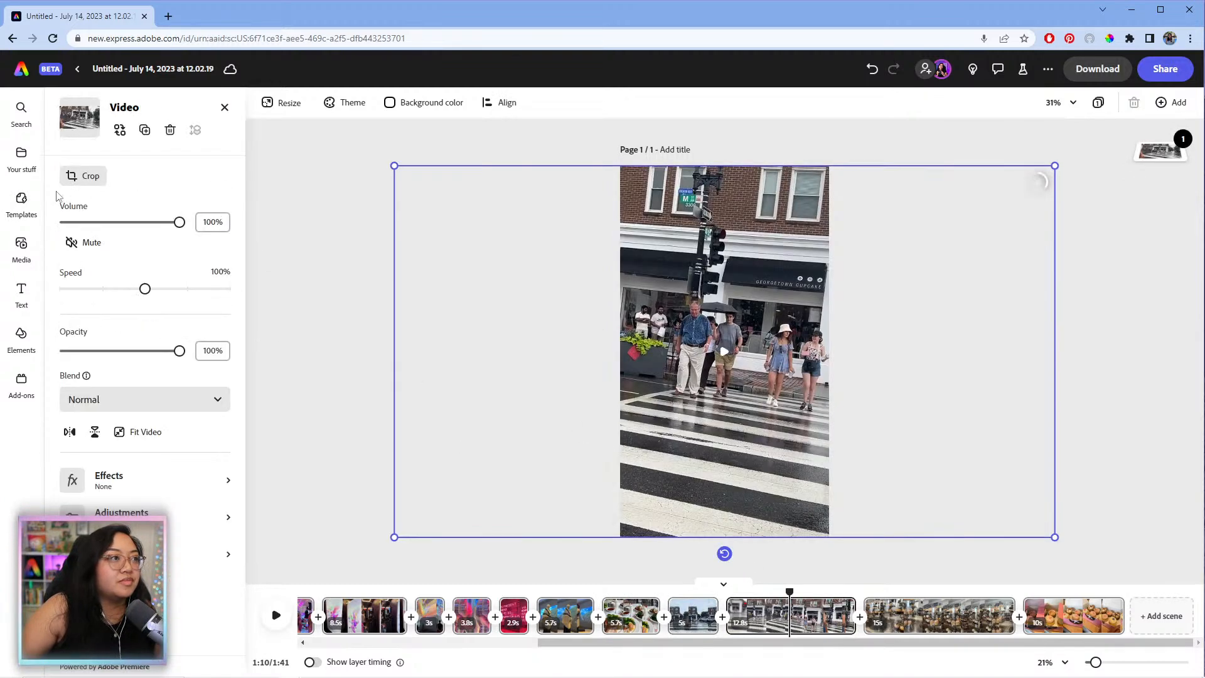
click(110, 245)
click(893, 621)
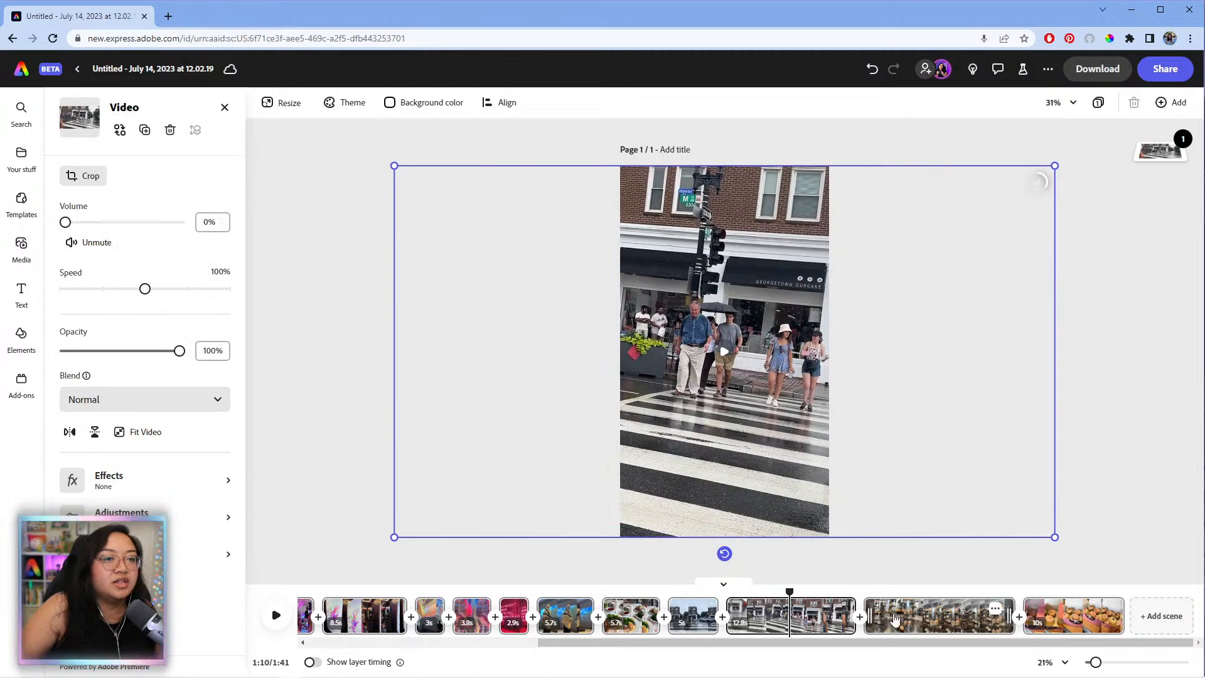
click(728, 466)
click(91, 243)
click(1041, 618)
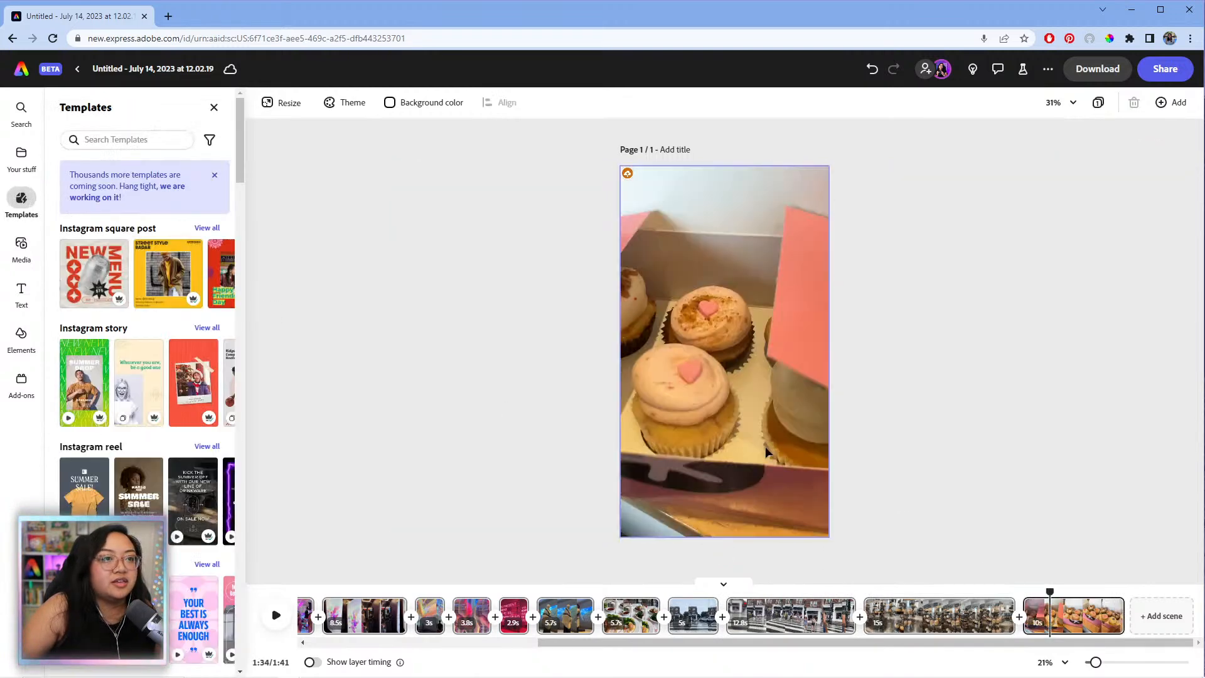
click(765, 446)
click(82, 243)
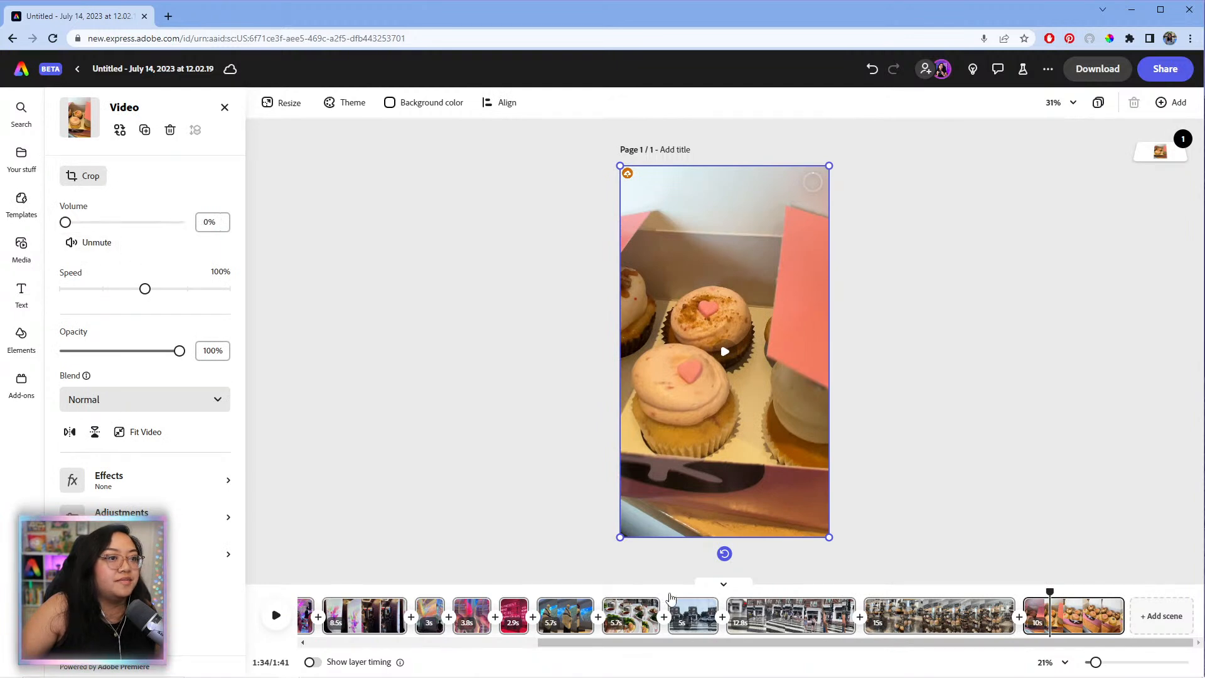
- Trim a small piece off the start of the 5 s rainy crosswalk scene where the white car passes
click(622, 594)
drag(621, 594, 668, 590)
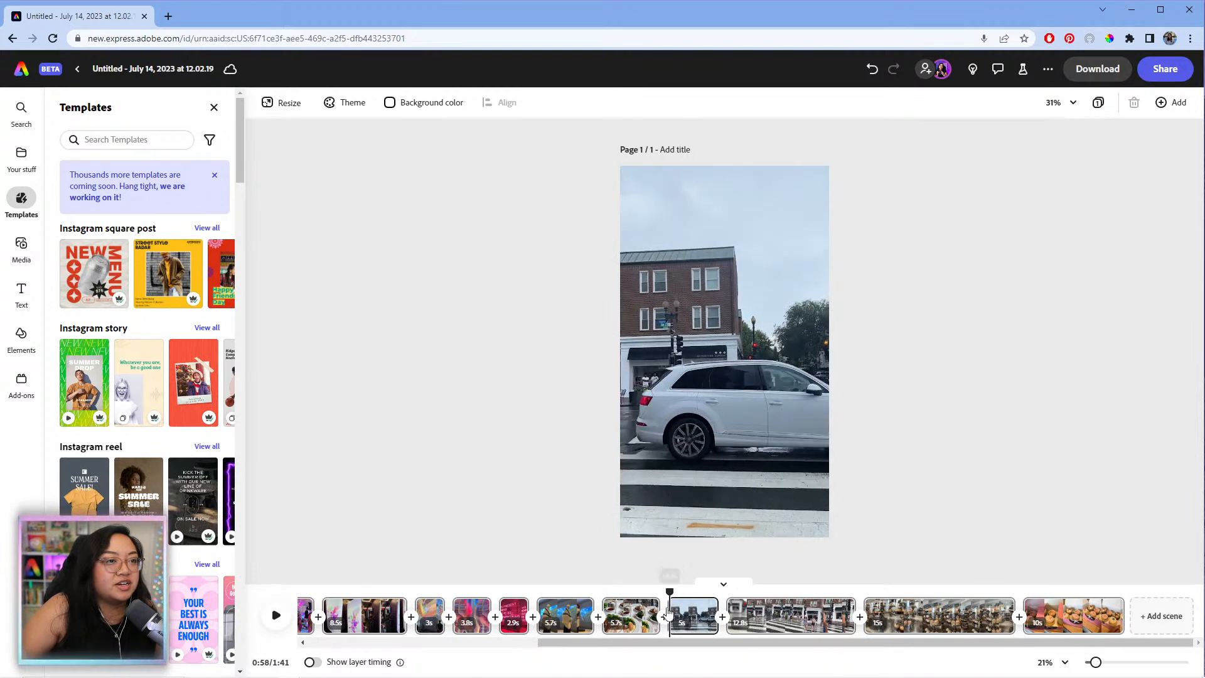
drag(1096, 667, 1115, 669)
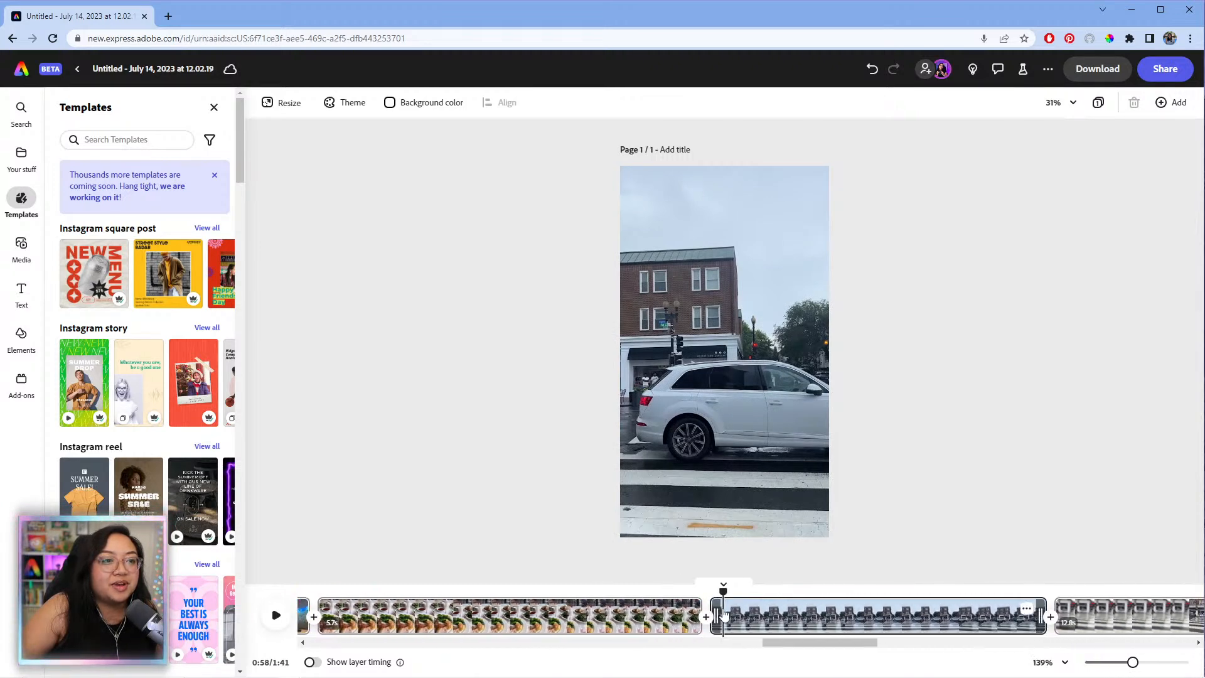
mouse_move(717, 608)
mouse_down()
mouse_move(730, 610)
mouse_move(705, 593)
mouse_move(720, 593)
mouse_up()
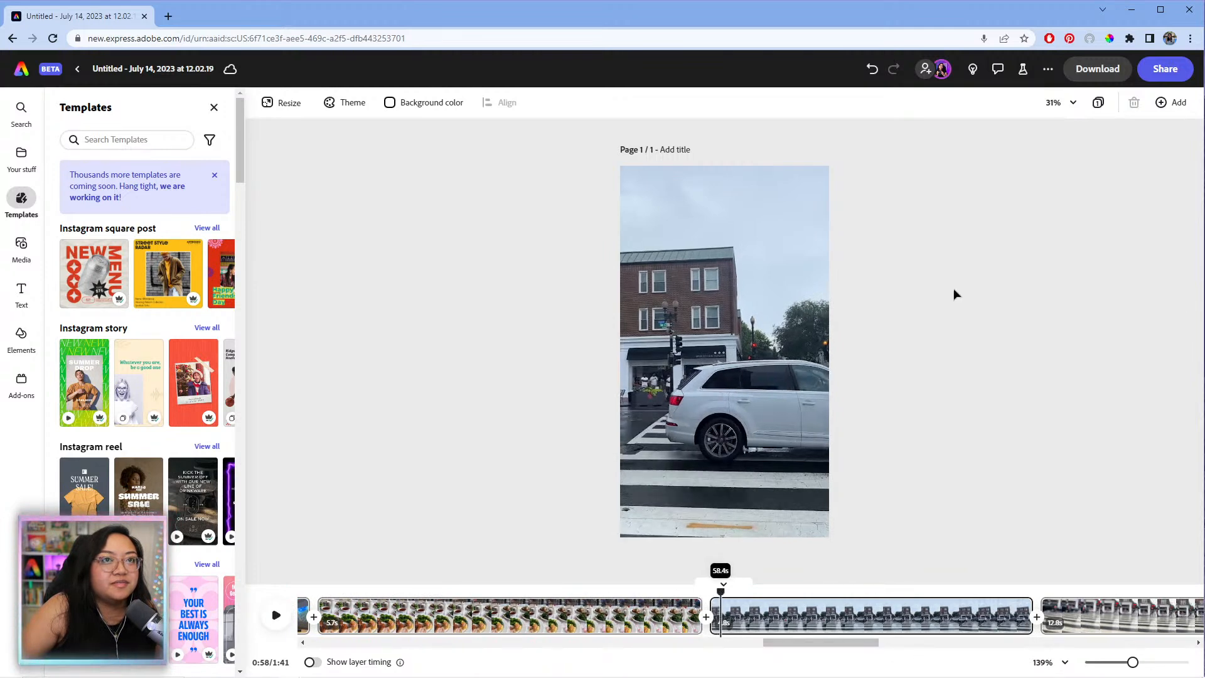
- Trim the end of the rainy crosswalk scene so that it lasts 1 s
click(1073, 103)
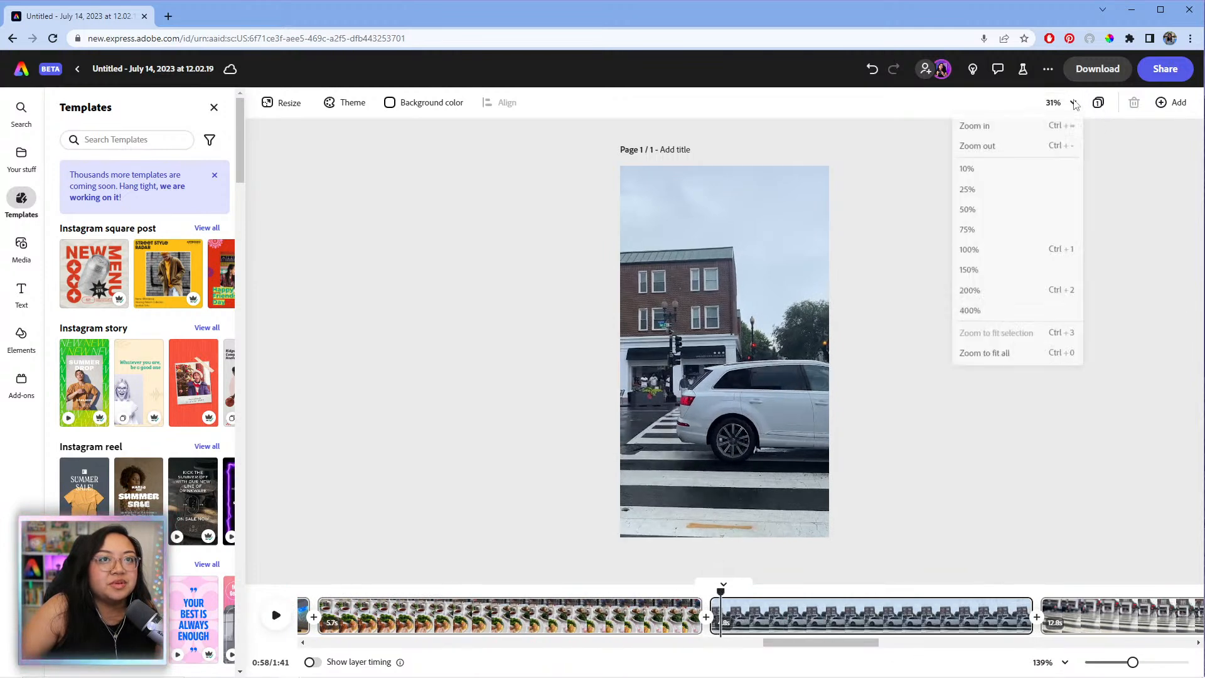
click(987, 232)
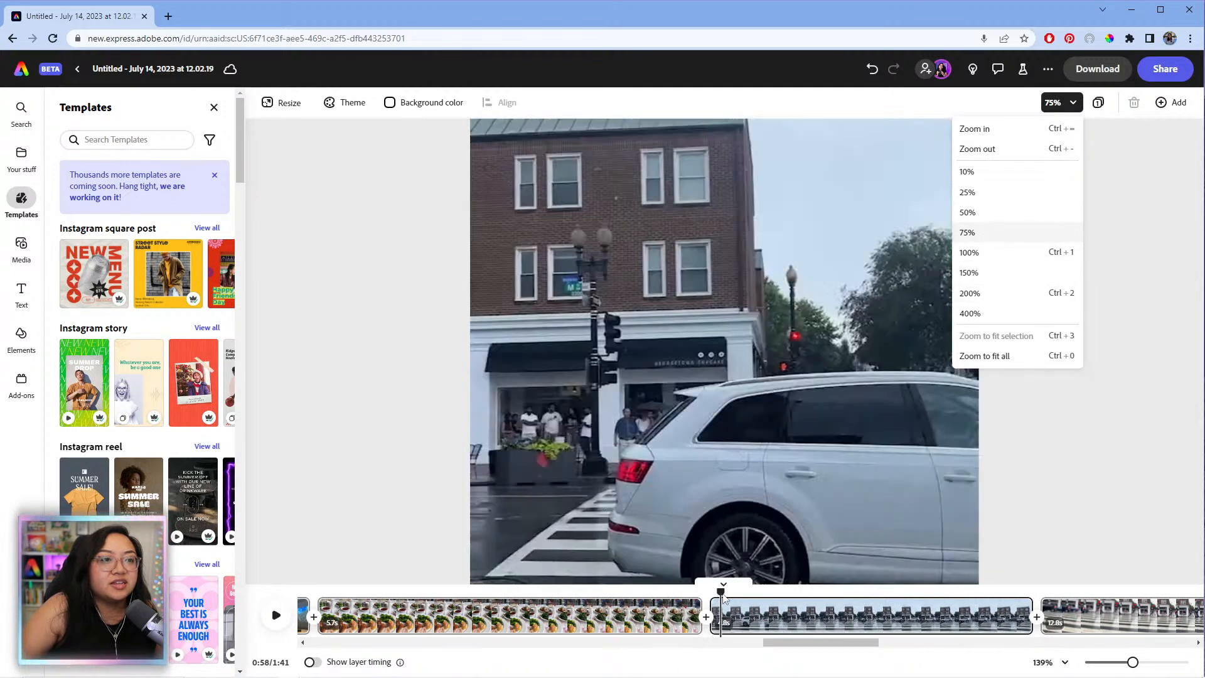
drag(722, 593, 776, 593)
drag(1027, 617, 770, 618)
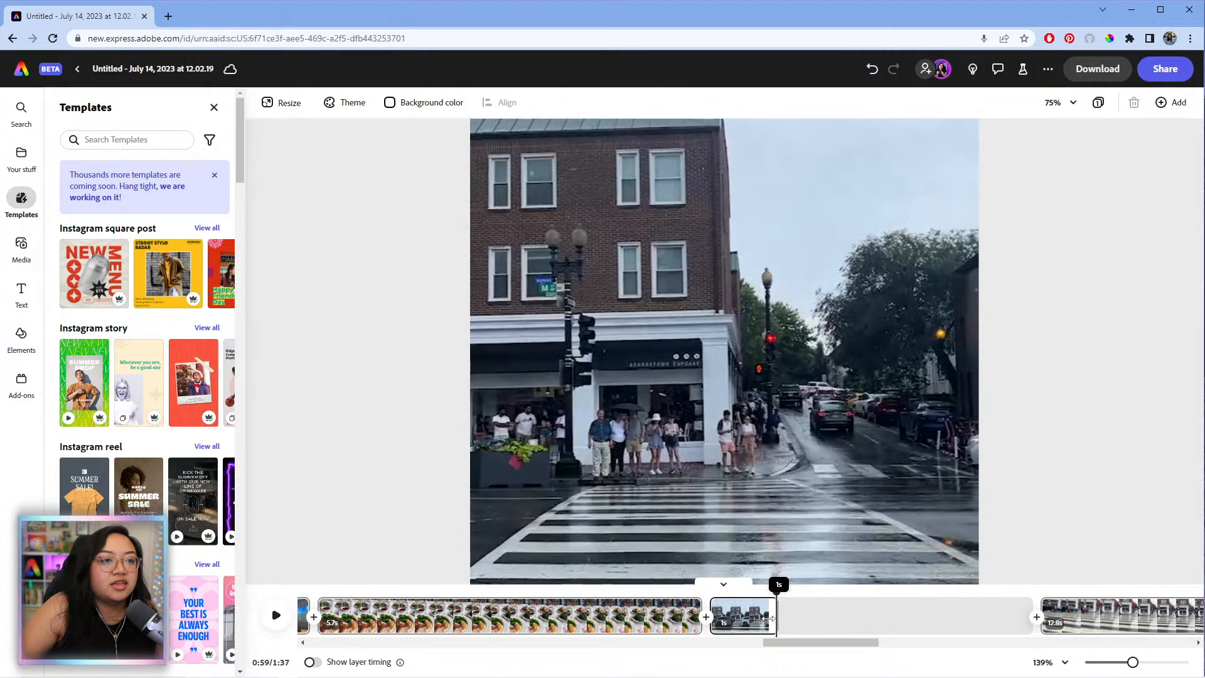
drag(768, 618, 832, 646)
- Examine the part of the 12.8 s crosswalk scene with people waiting outside the cupcake shop
drag(649, 598, 739, 591)
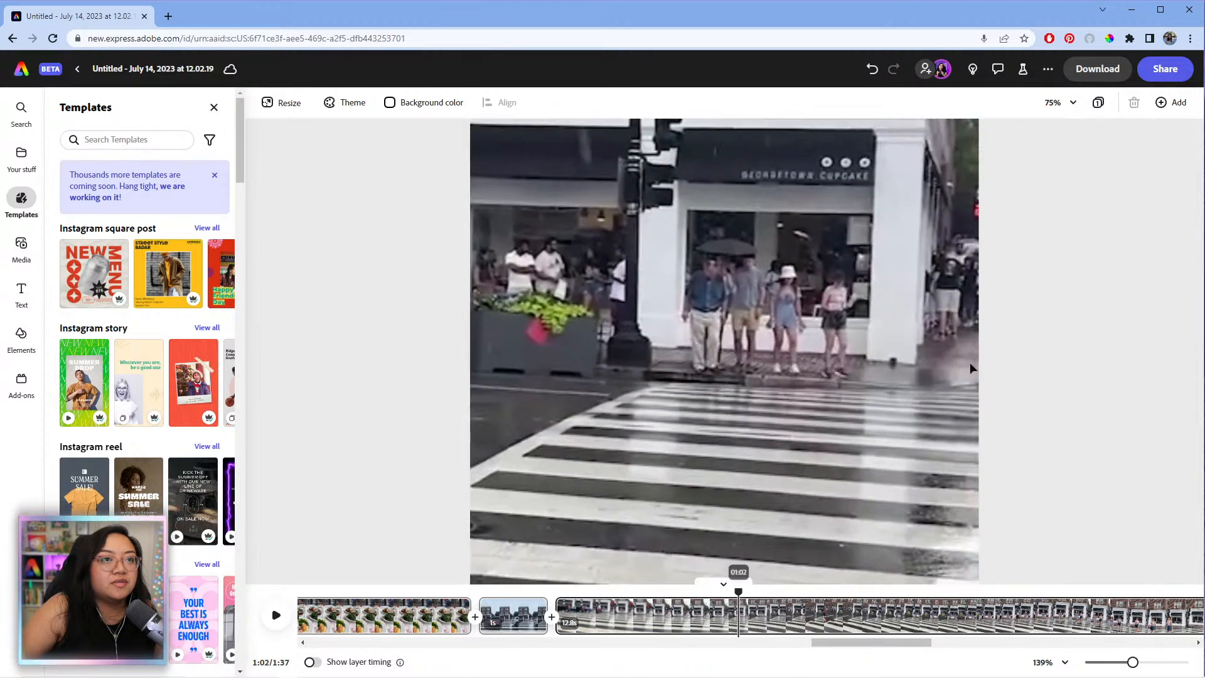
click(1058, 103)
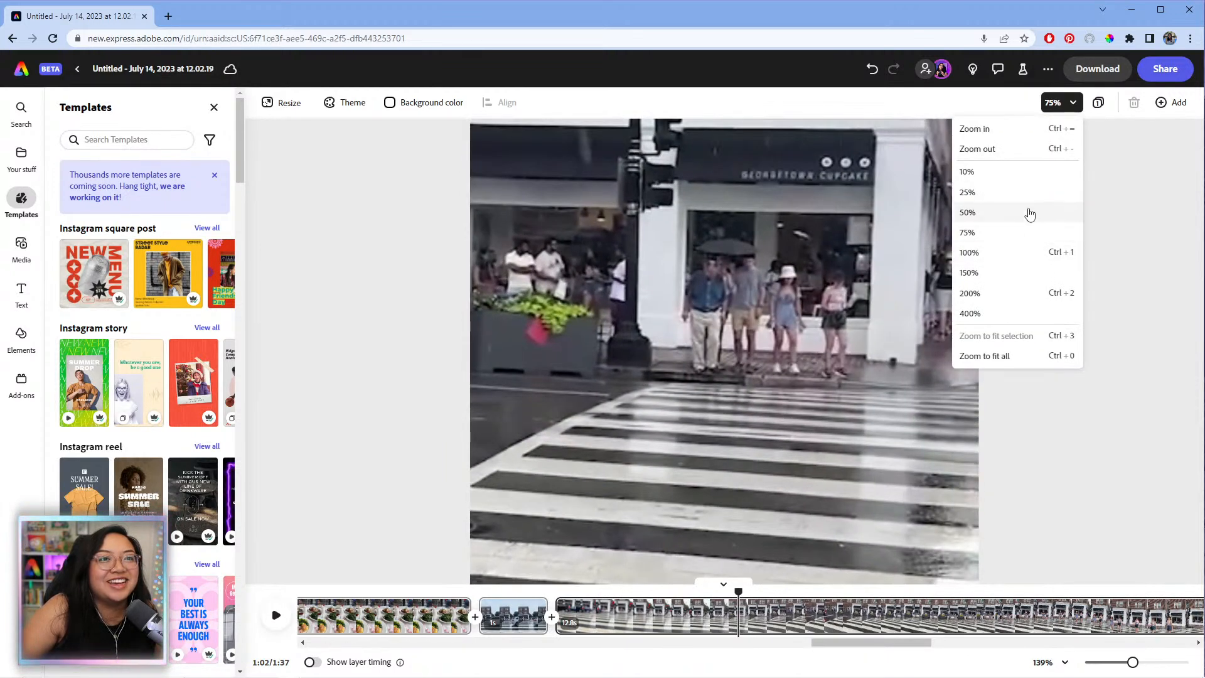
click(993, 212)
click(676, 592)
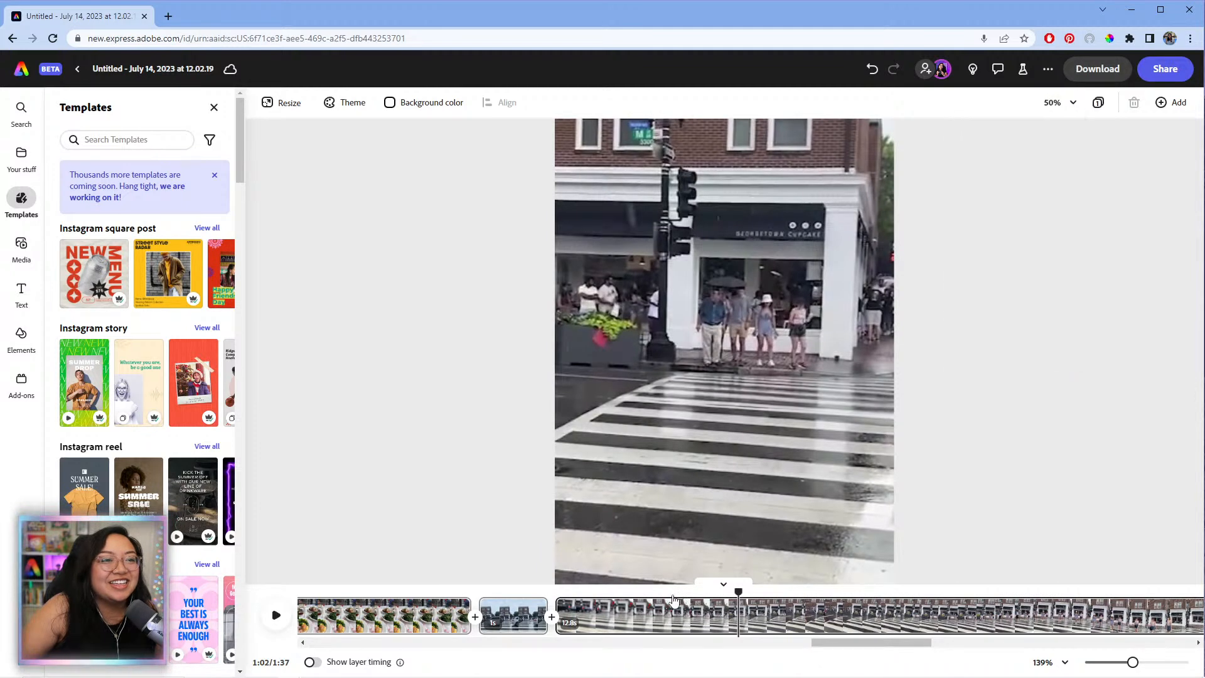
click(676, 592)
key(space)
key(space)
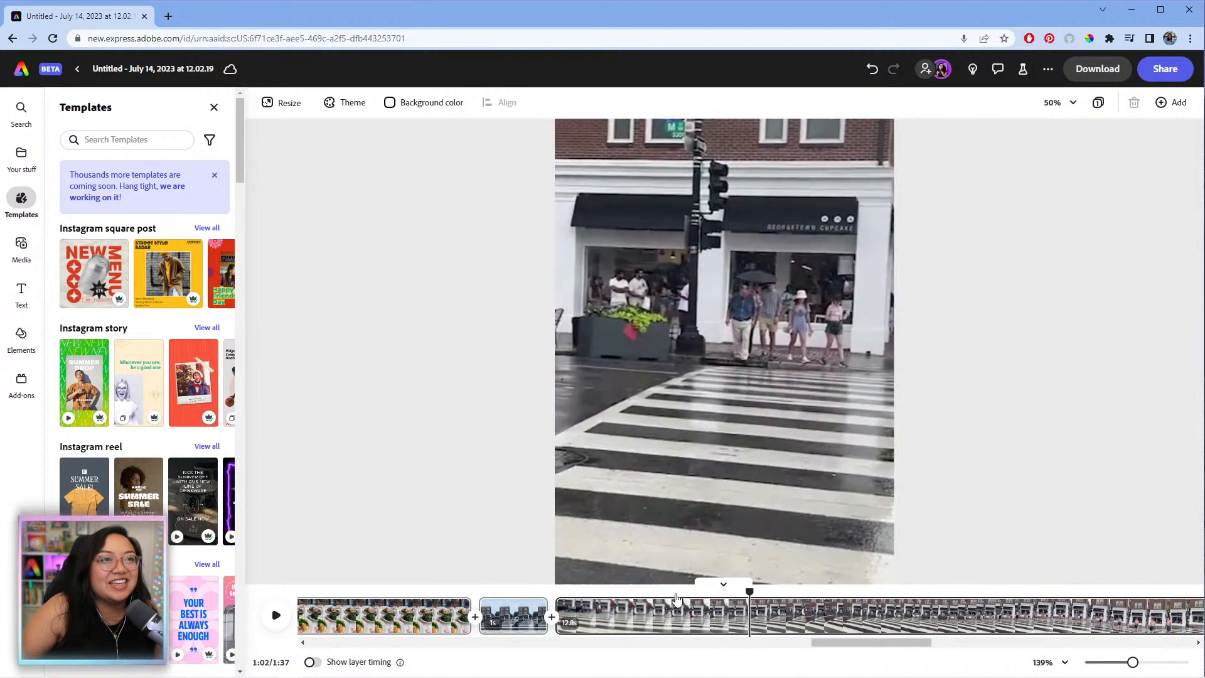
click(1060, 103)
click(1008, 197)
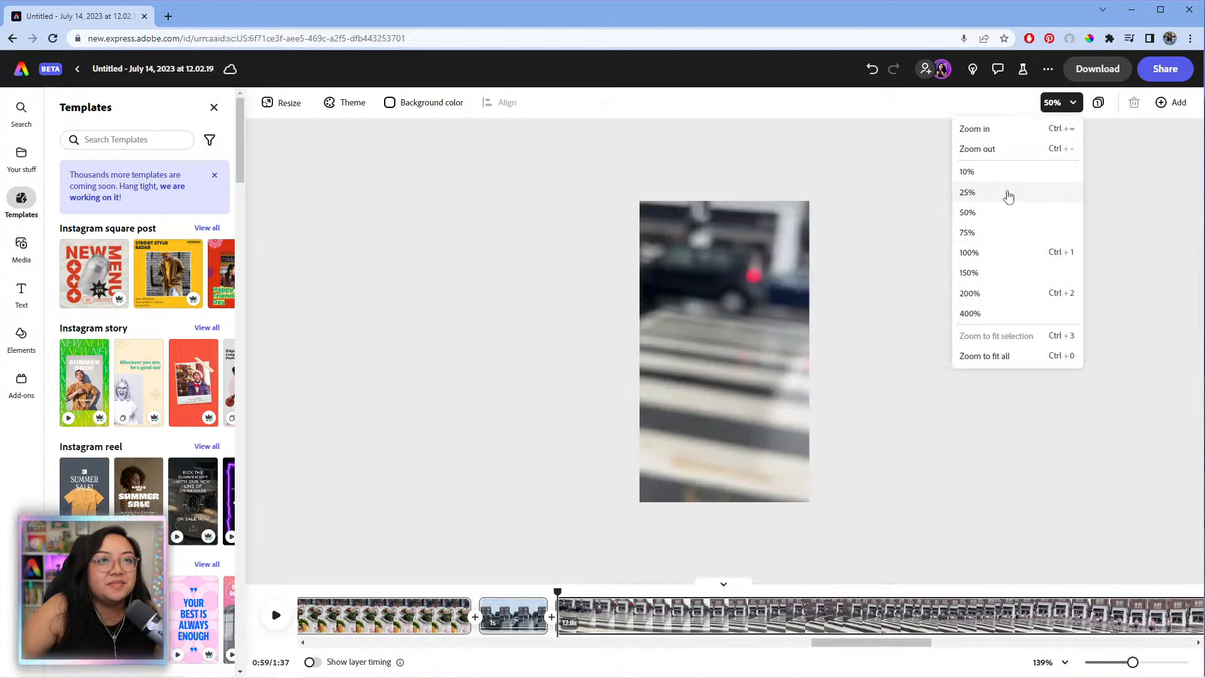
- Split the 12.8 s crosswalk scene about 2.9 s in and delete the part after the split
click(558, 591)
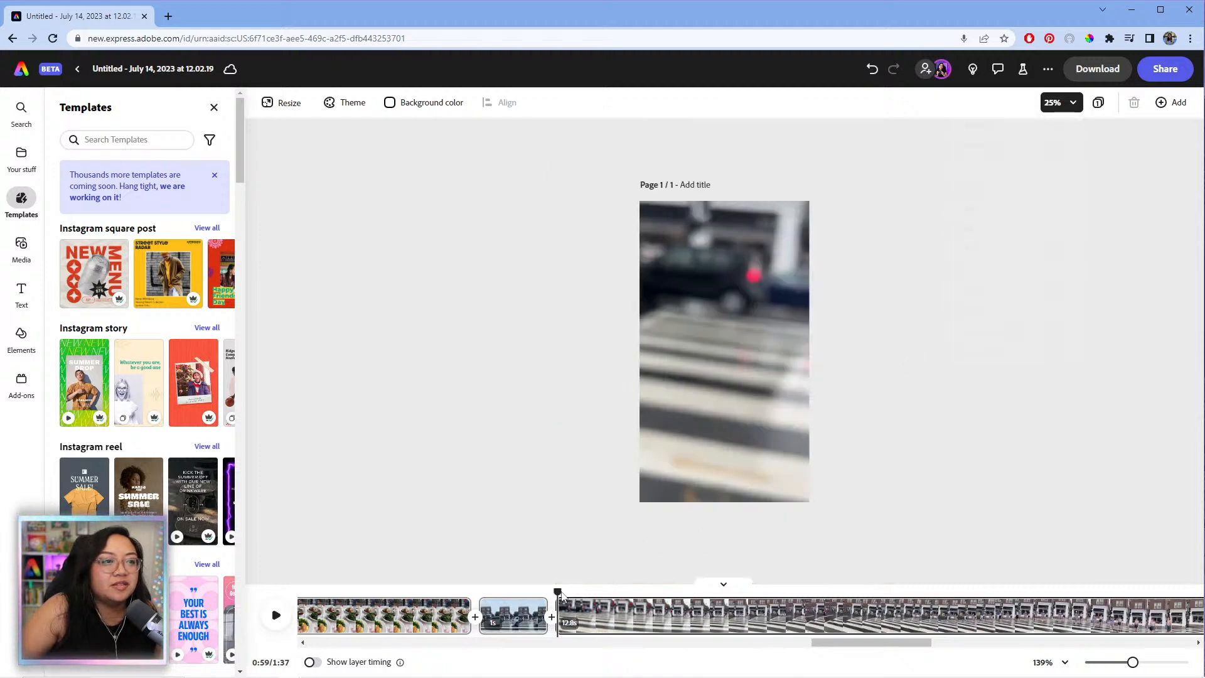
key(space)
click(559, 592)
key(space)
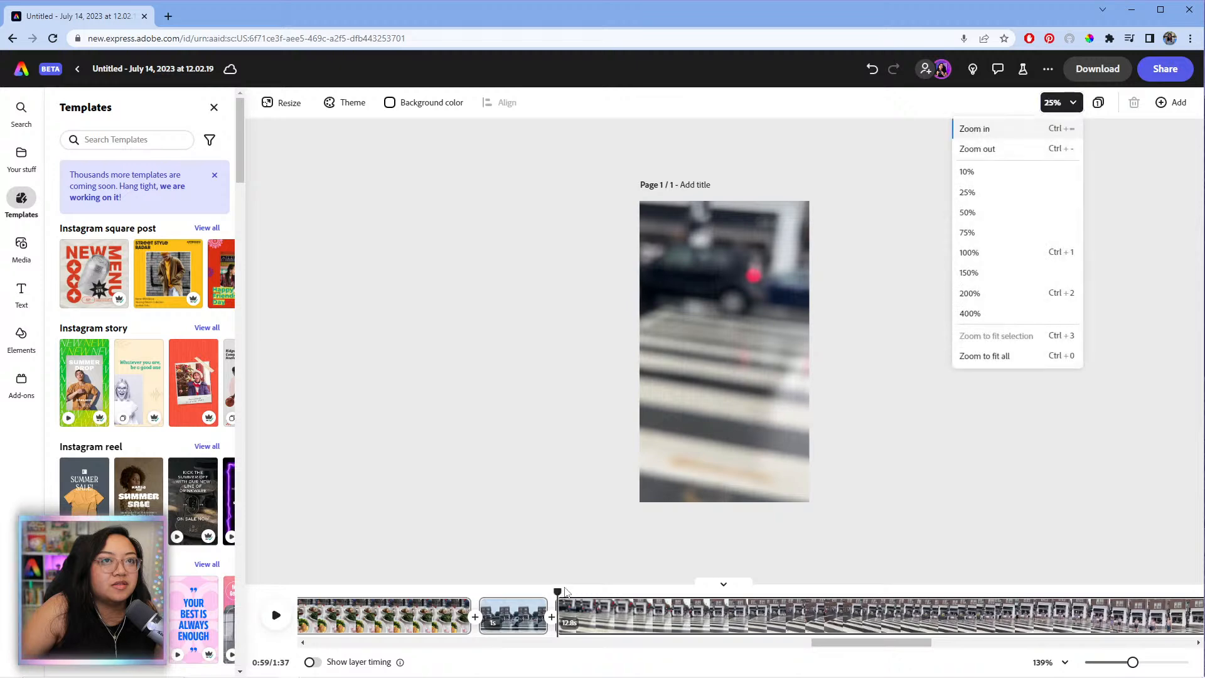
click(1065, 134)
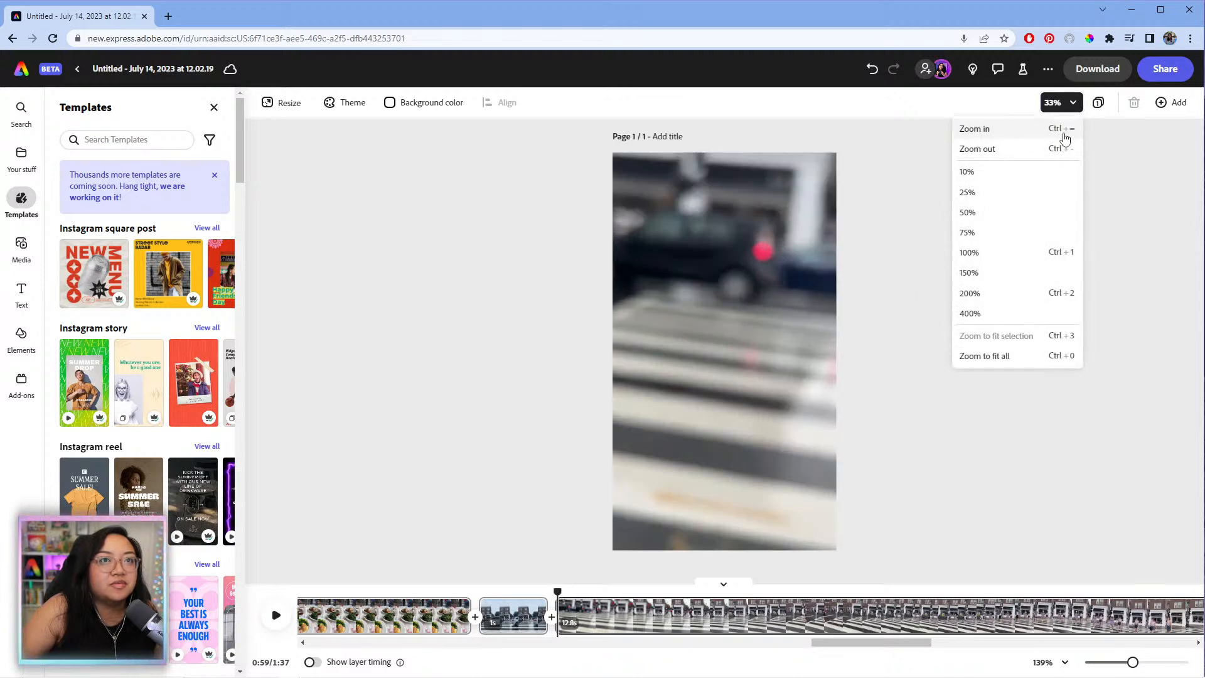
click(947, 393)
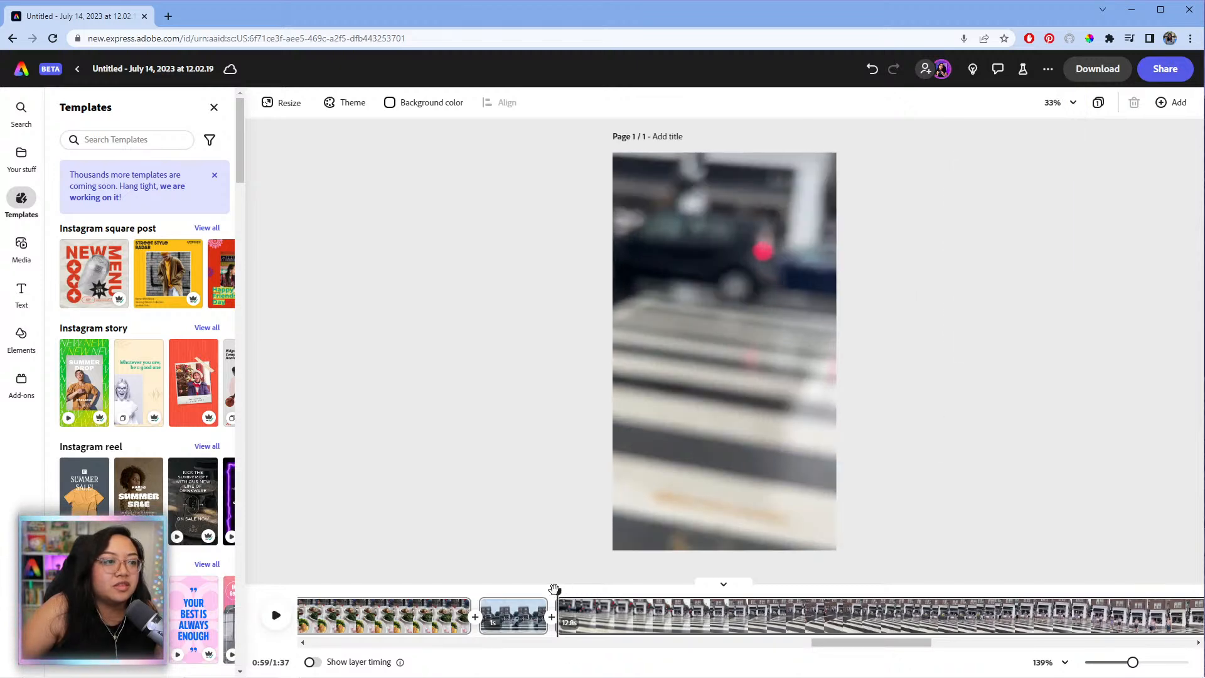
key(space)
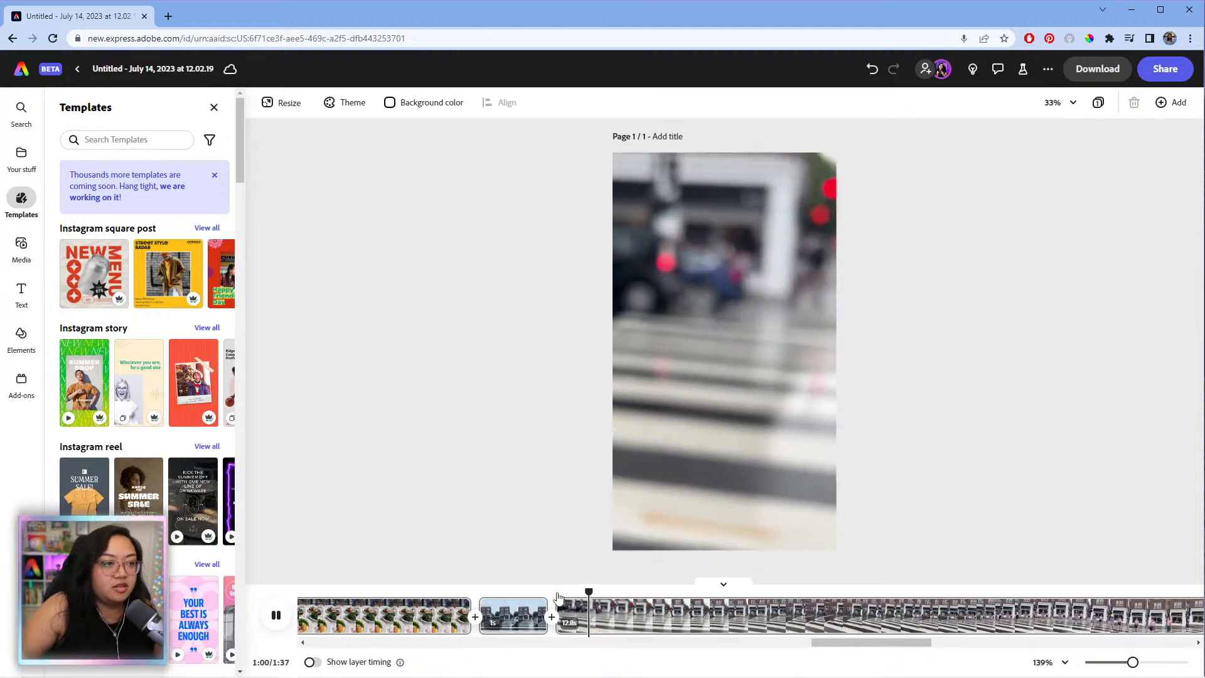
click(682, 321)
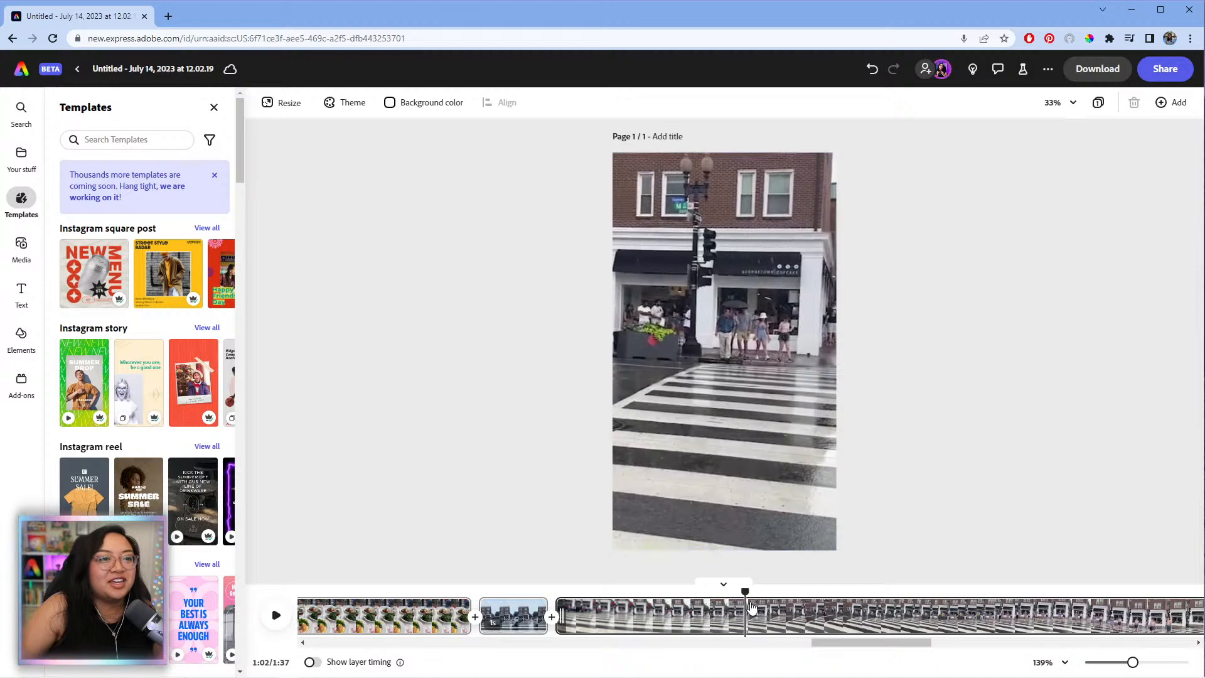
click(748, 608)
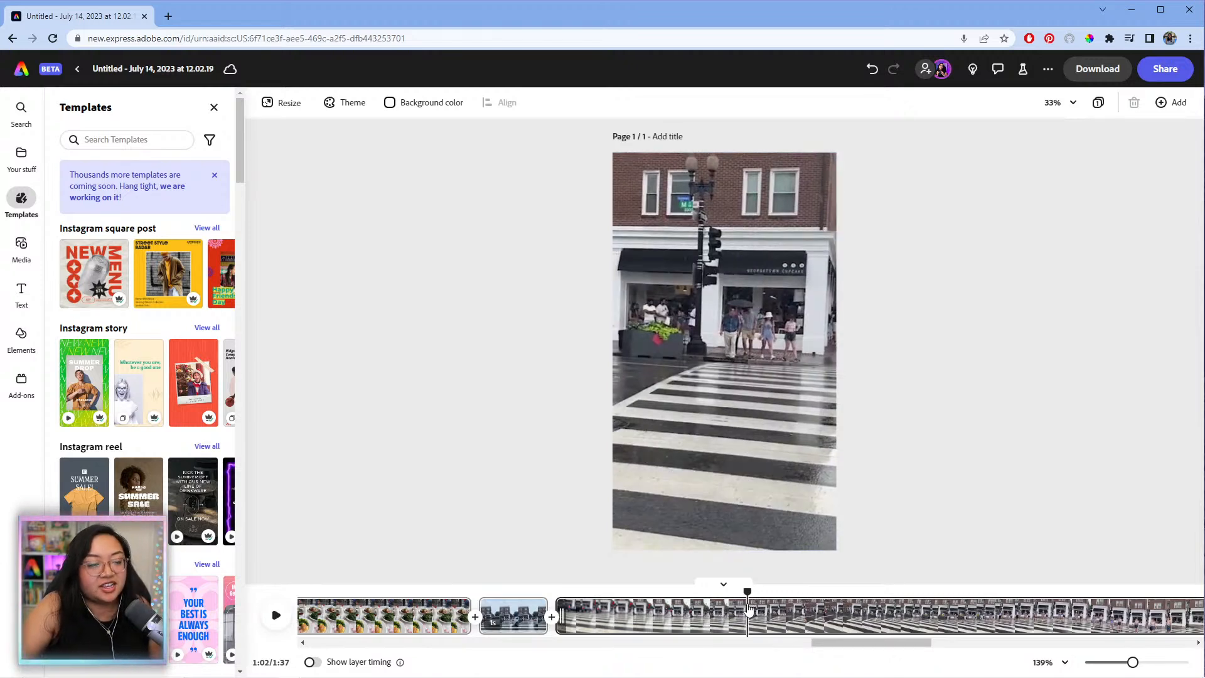
key(s)
click(804, 610)
key(Delete)
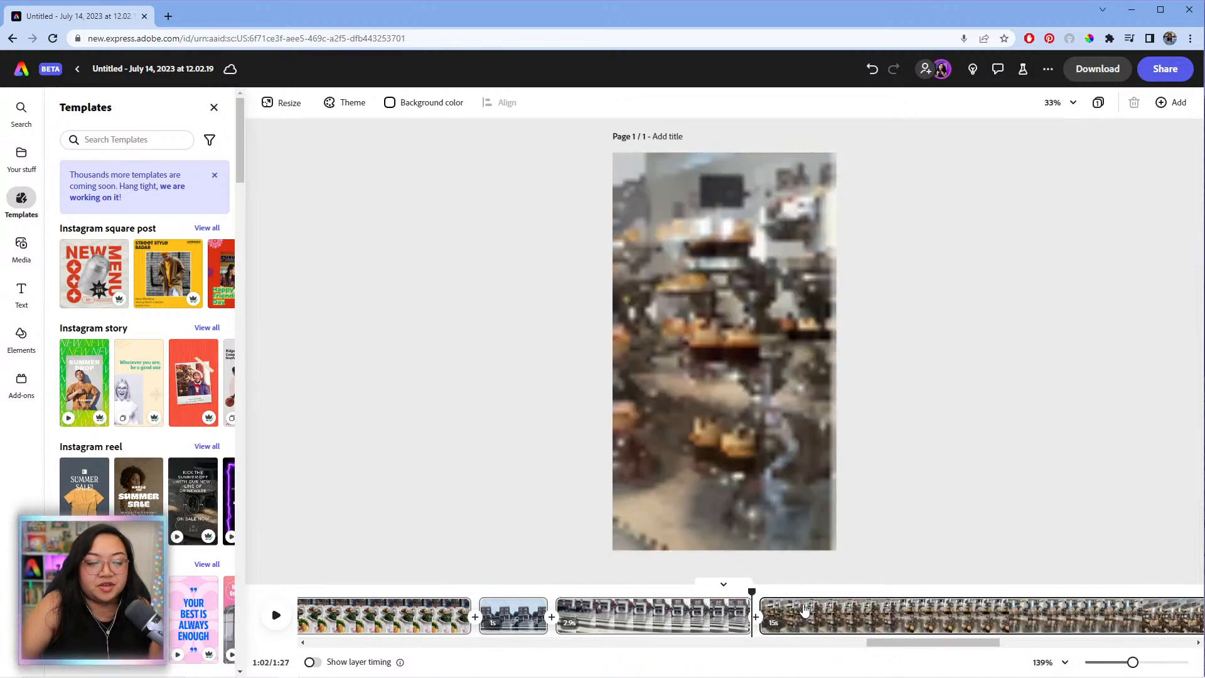
- Preview the 15 s cupcake display scene and trim its start so that it lasts about 9.4 s
key(space)
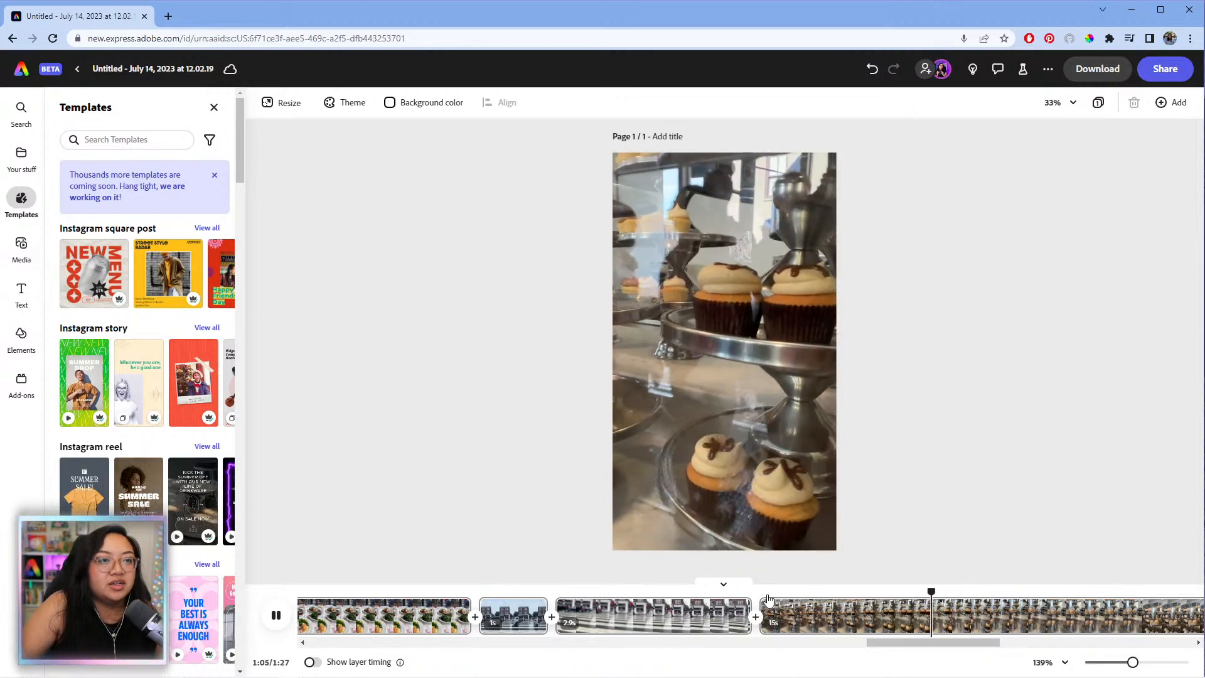
key(space)
drag(889, 643, 957, 647)
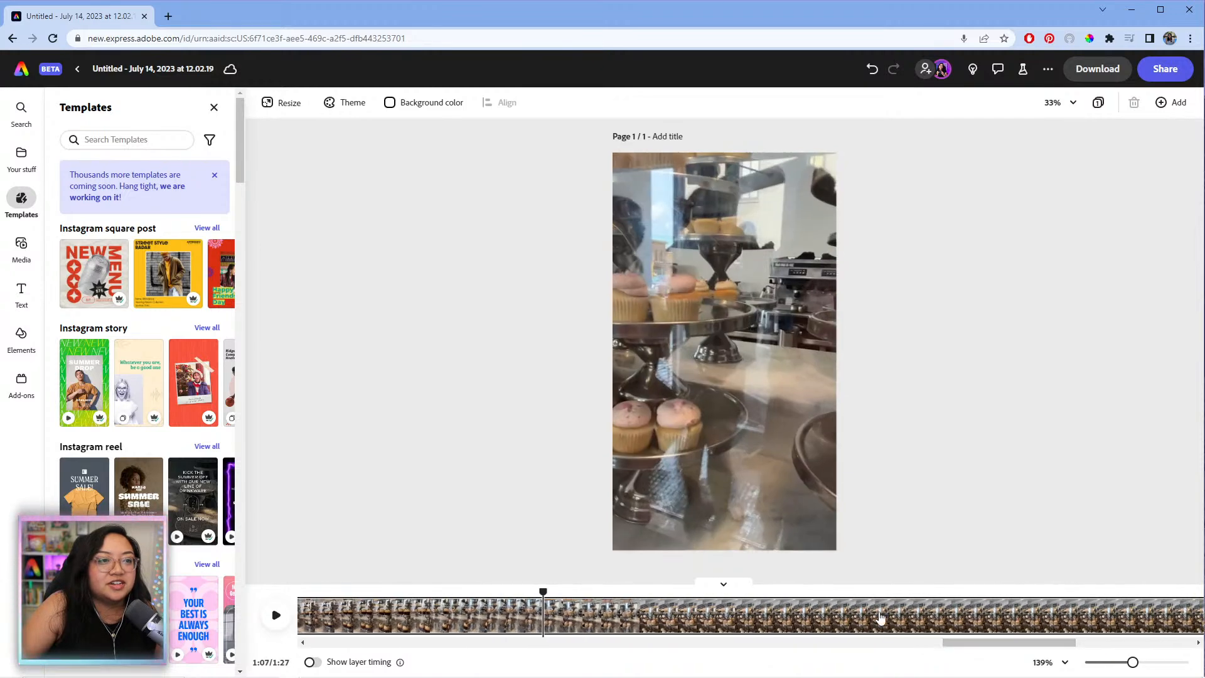
drag(1133, 663, 1107, 664)
key(space)
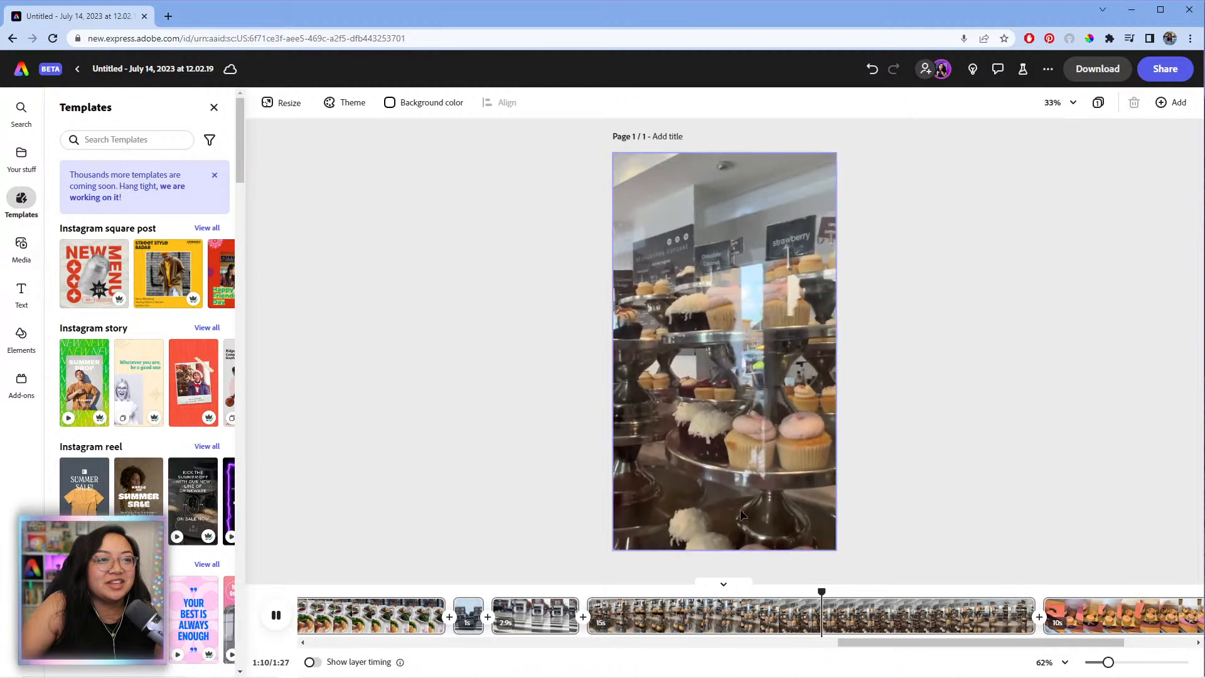
click(838, 615)
drag(836, 592, 758, 631)
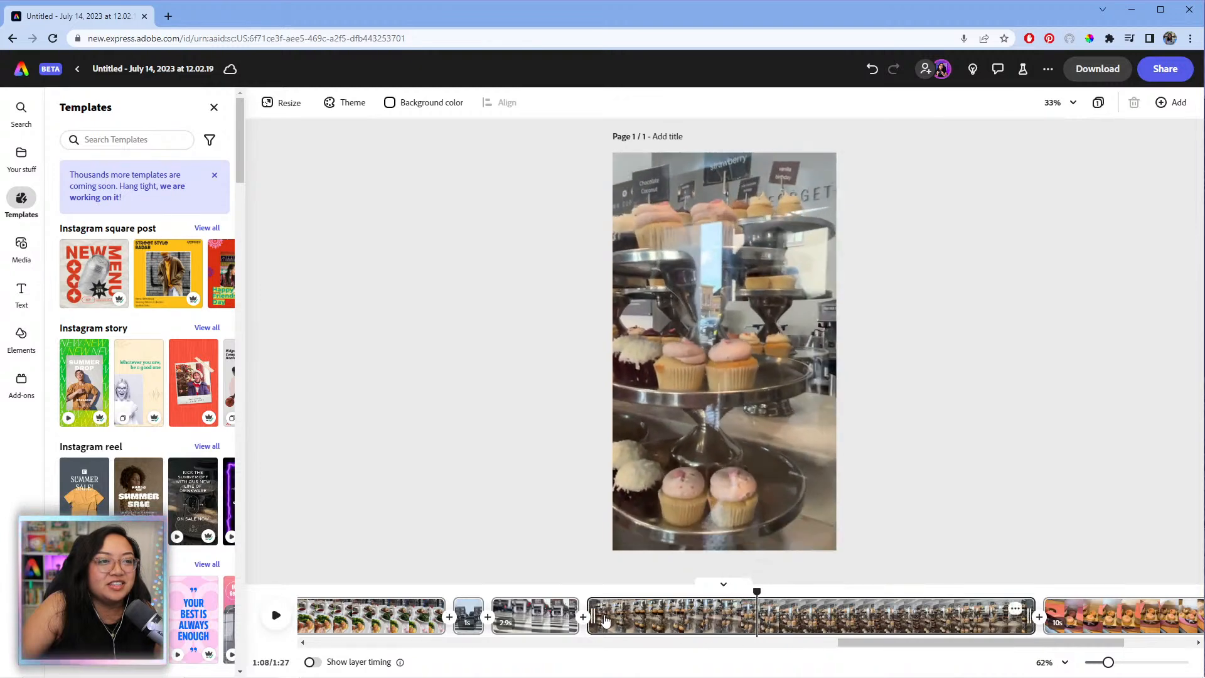
drag(591, 618, 760, 616)
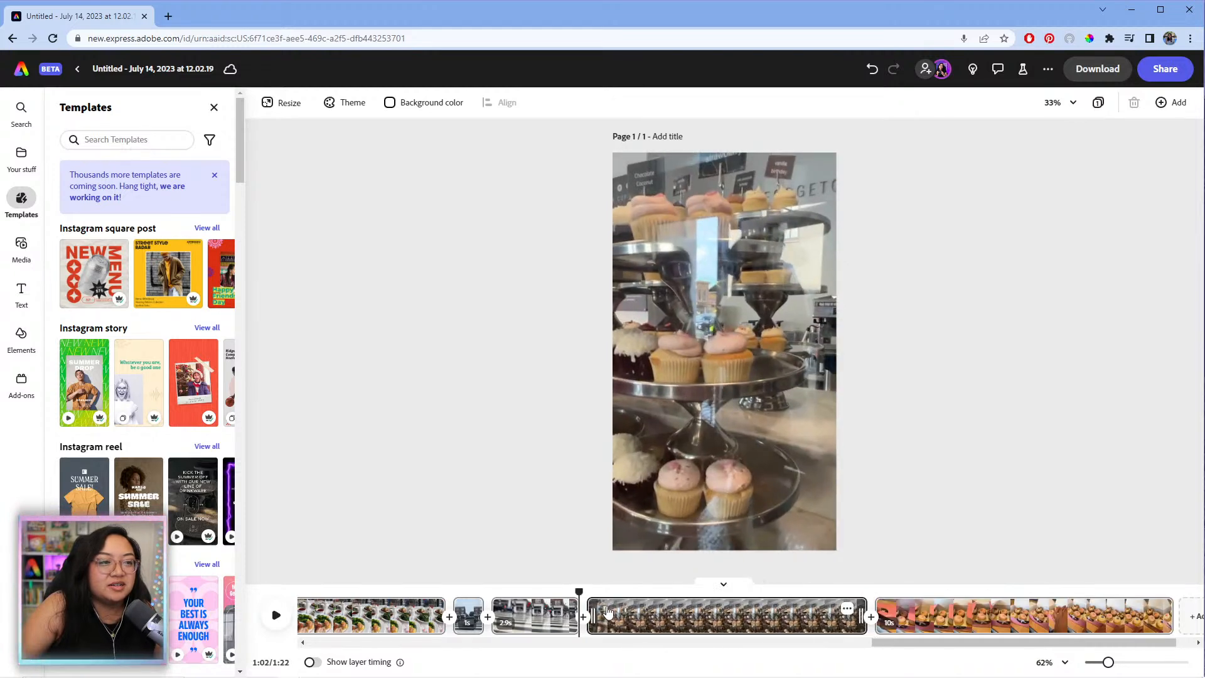
- Replay the cupcake display scene and trim its start further to a length of about 6.4 s
drag(579, 592, 559, 592)
key(space)
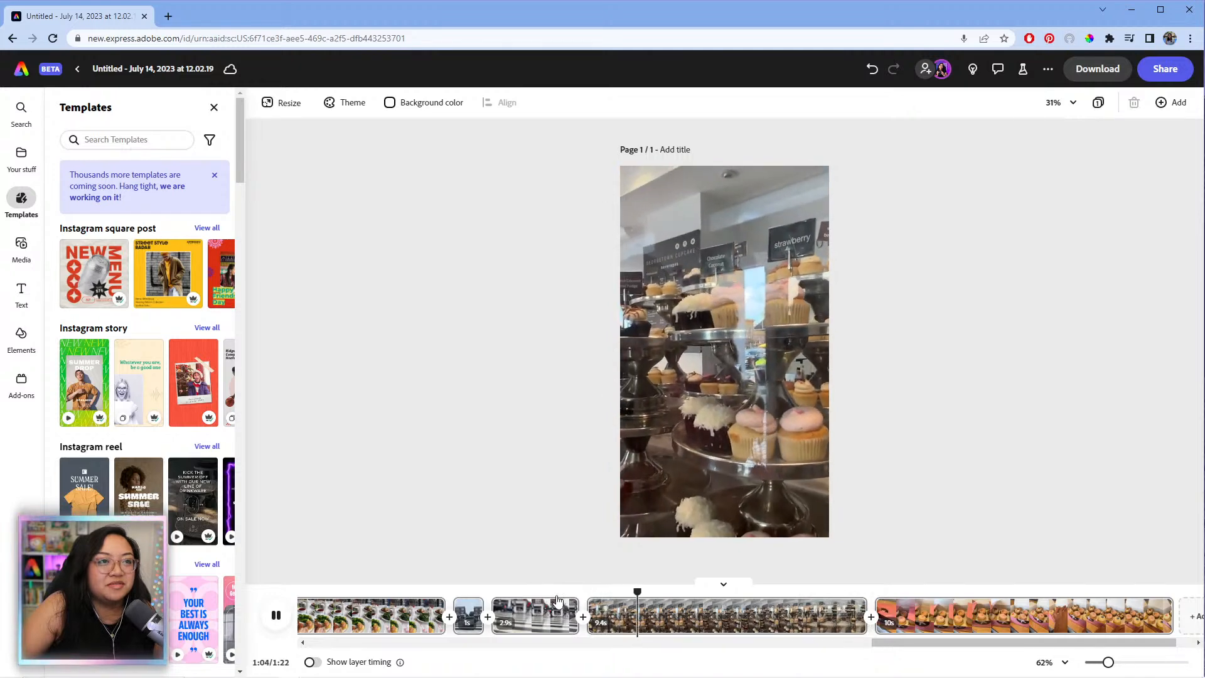
click(558, 601)
drag(701, 590, 676, 595)
drag(595, 607, 685, 621)
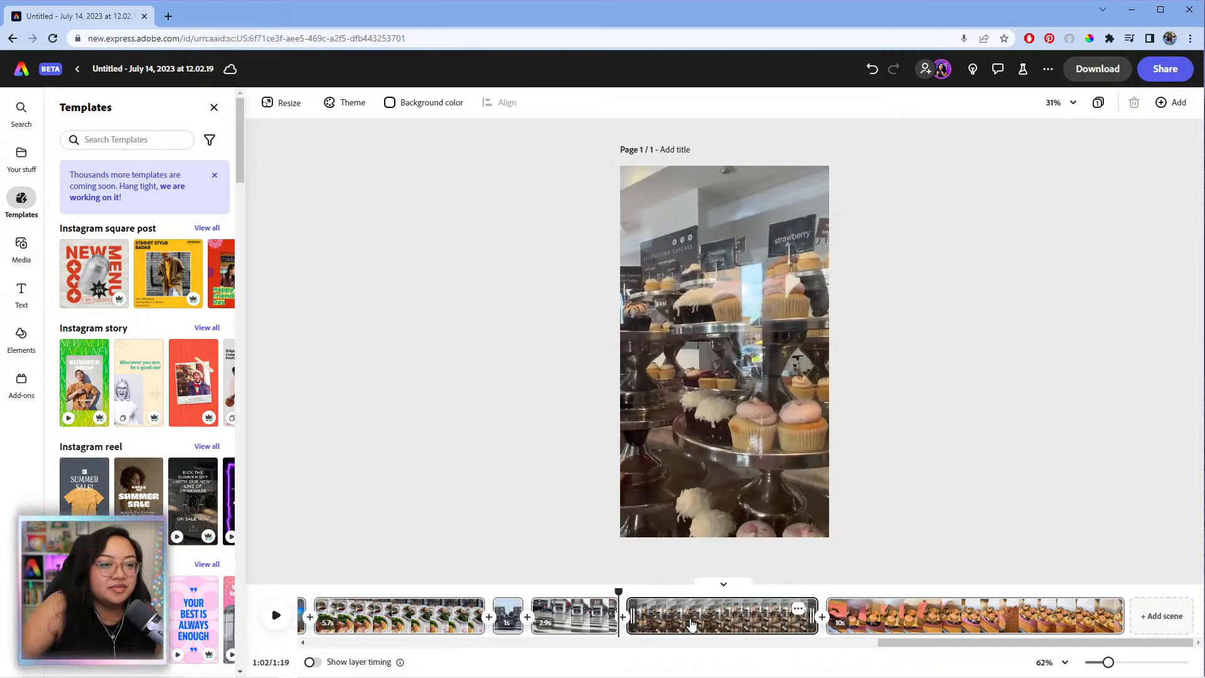
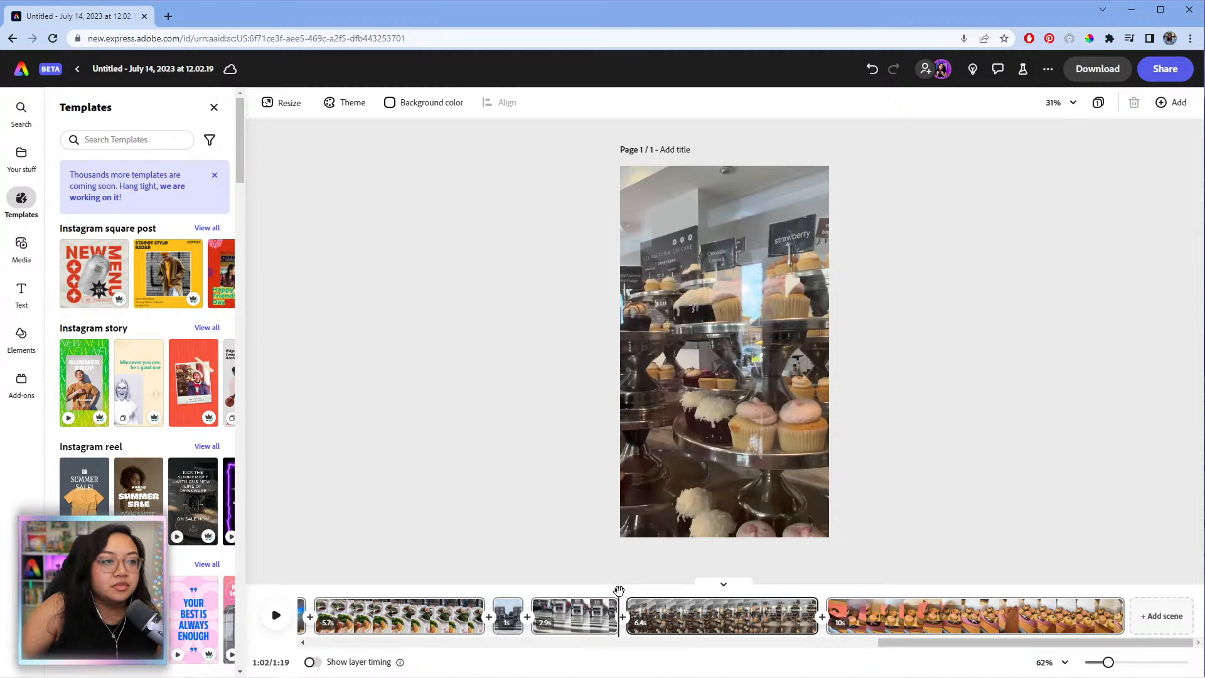
- Trim the end of the cupcake display scene to a length of about 4.8 s
key(space)
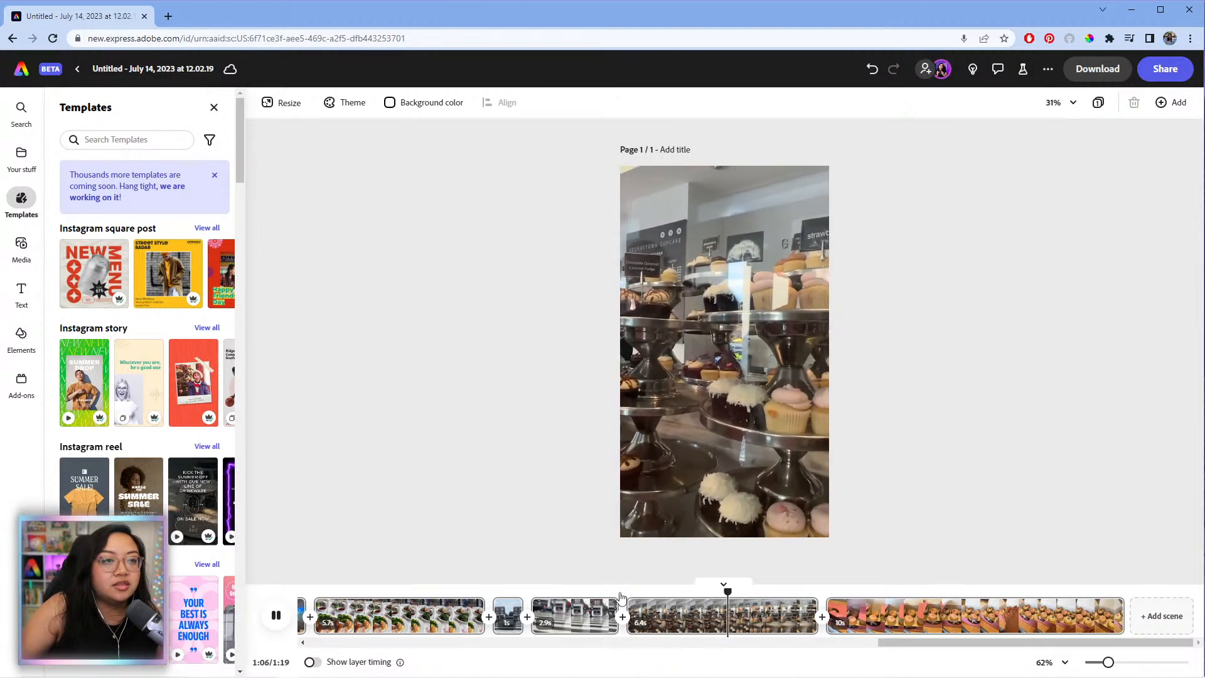
click(762, 623)
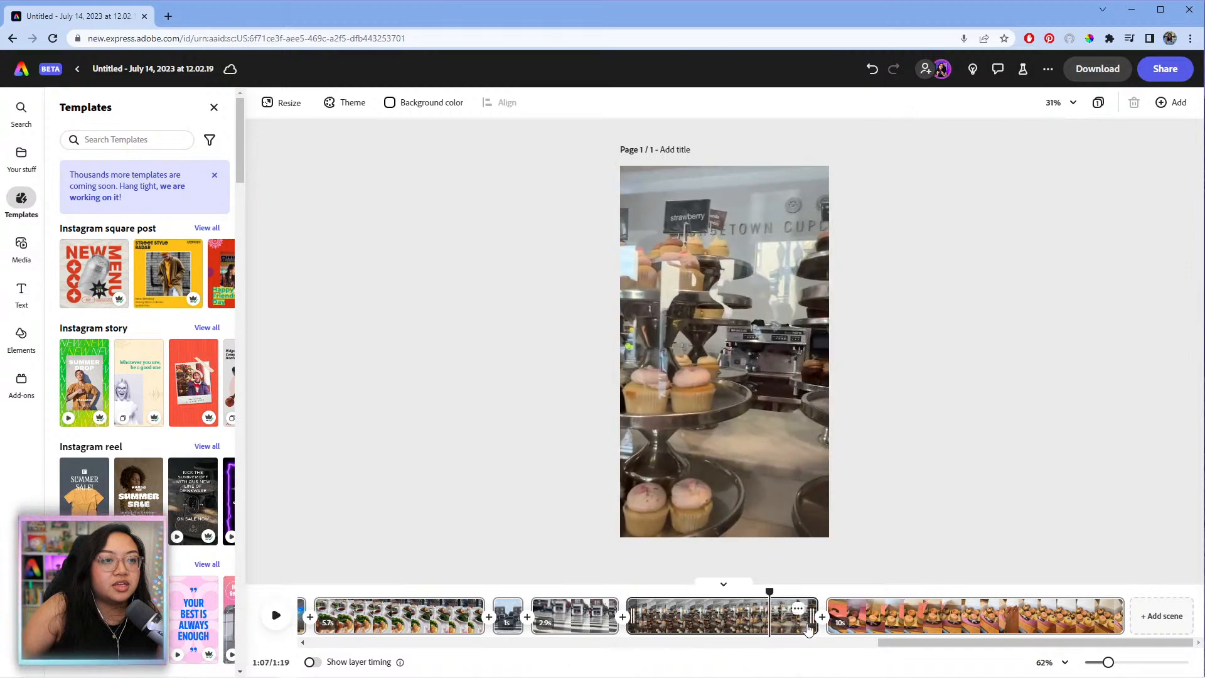
drag(809, 625, 760, 622)
- Preview the 10 s cupcake box scene and trim a short piece off its start
drag(862, 590, 821, 596)
key(space)
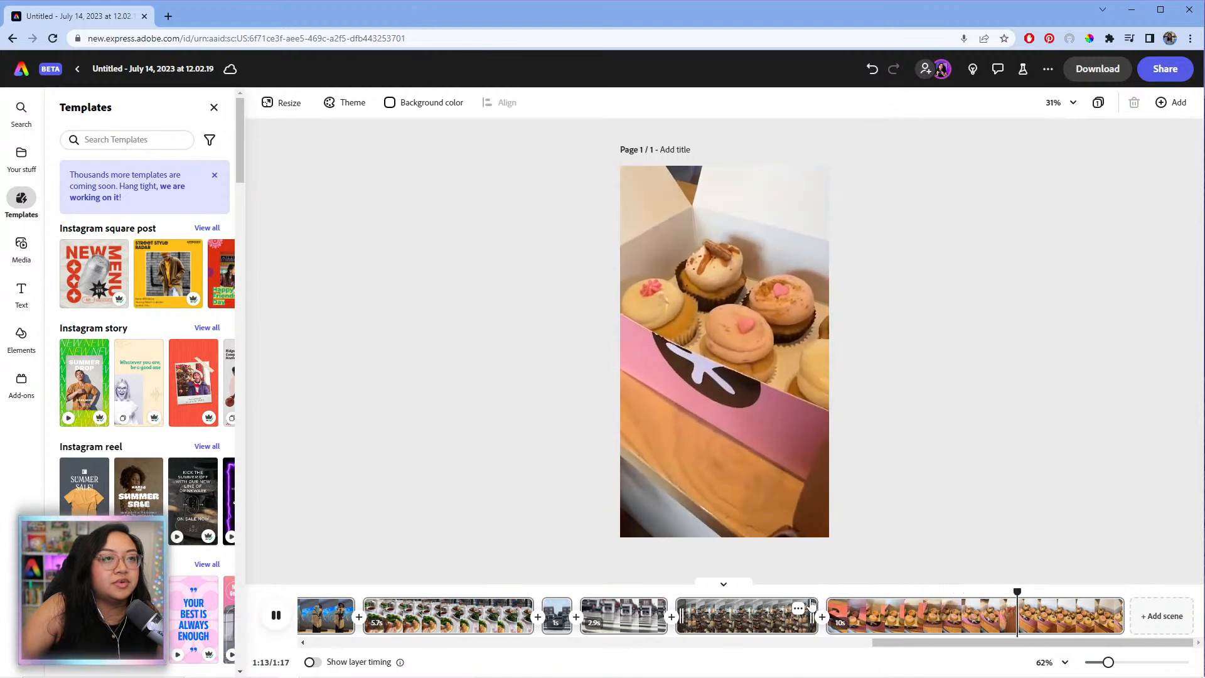
click(871, 588)
drag(863, 587, 840, 590)
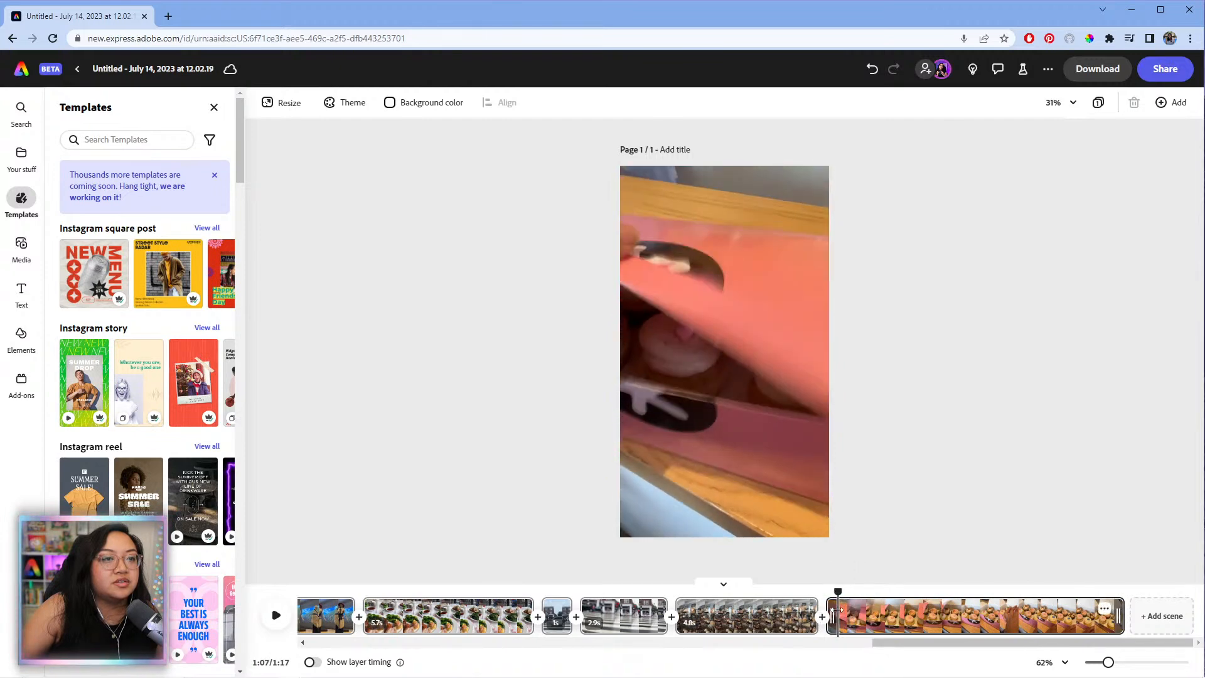
drag(828, 614, 843, 612)
- Replay the cupcake box scene and trim its end so that it lasts about 8.2 s
key(space)
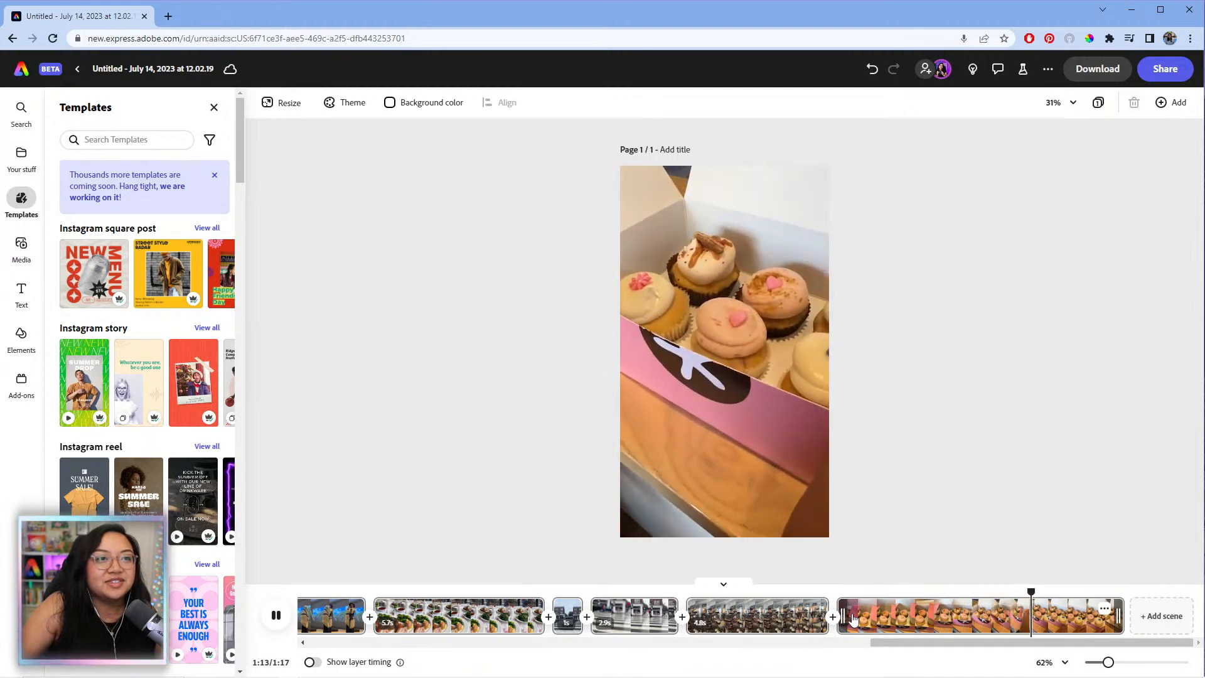
key(space)
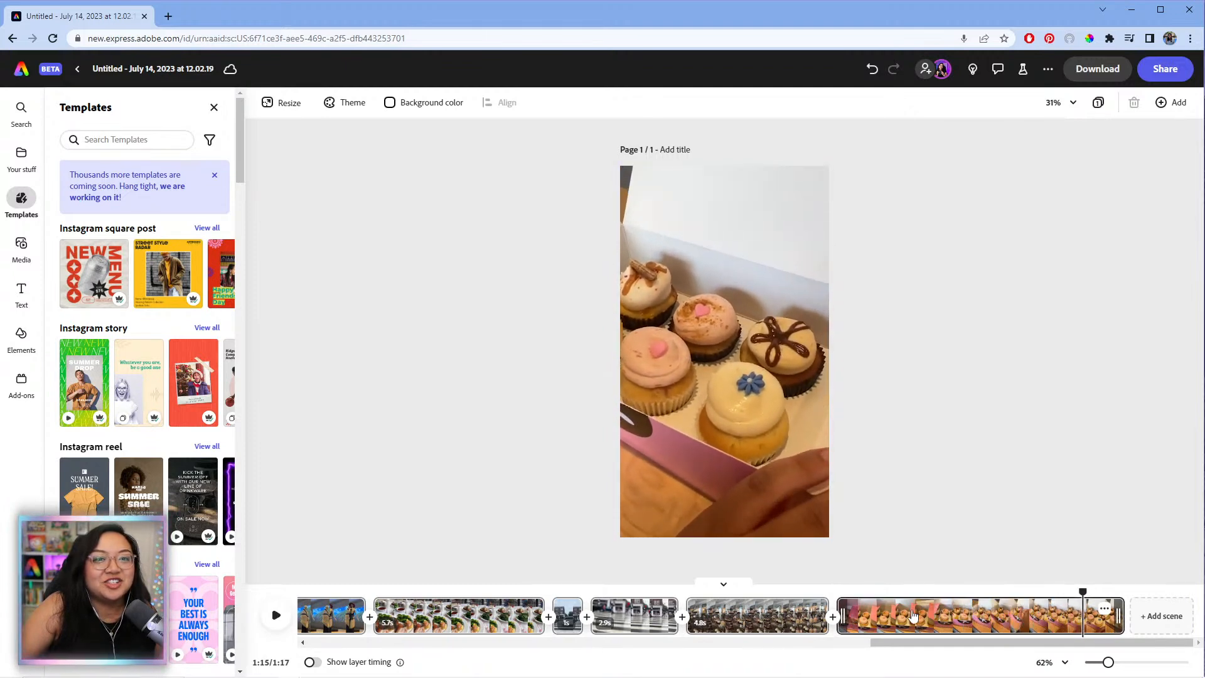
drag(1122, 618, 1081, 638)
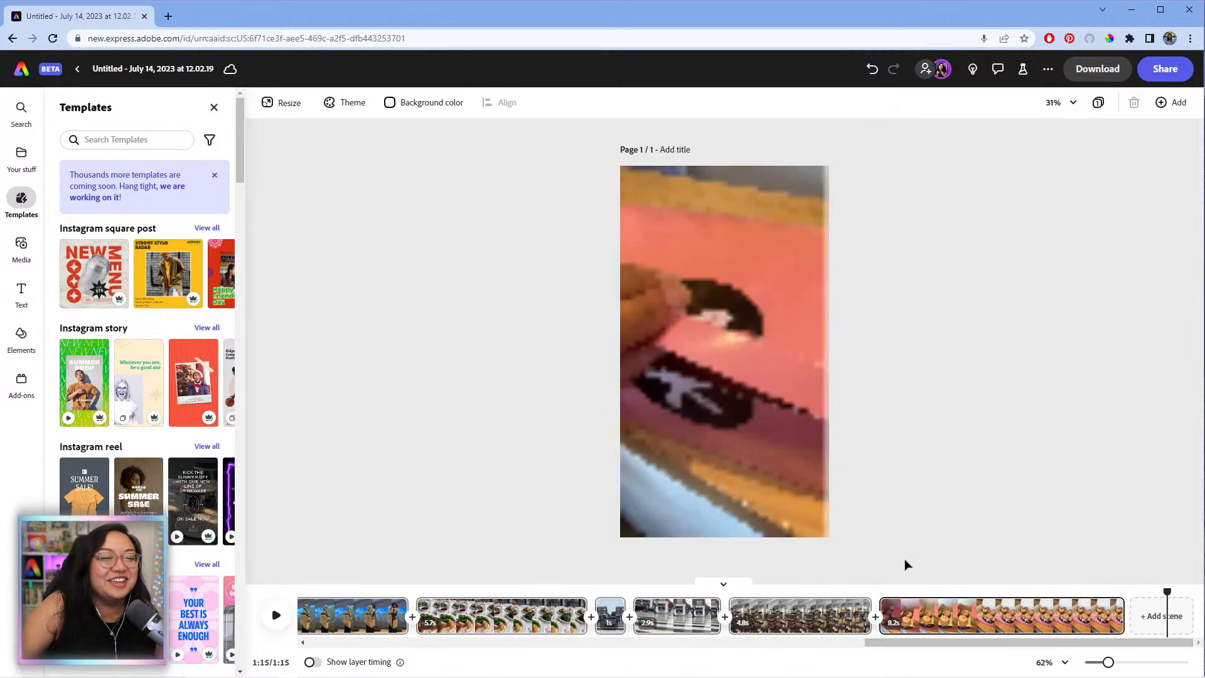
- Return the playhead to the very start of the video, at the airplane wing scene
drag(951, 645, 327, 665)
click(895, 621)
click(358, 609)
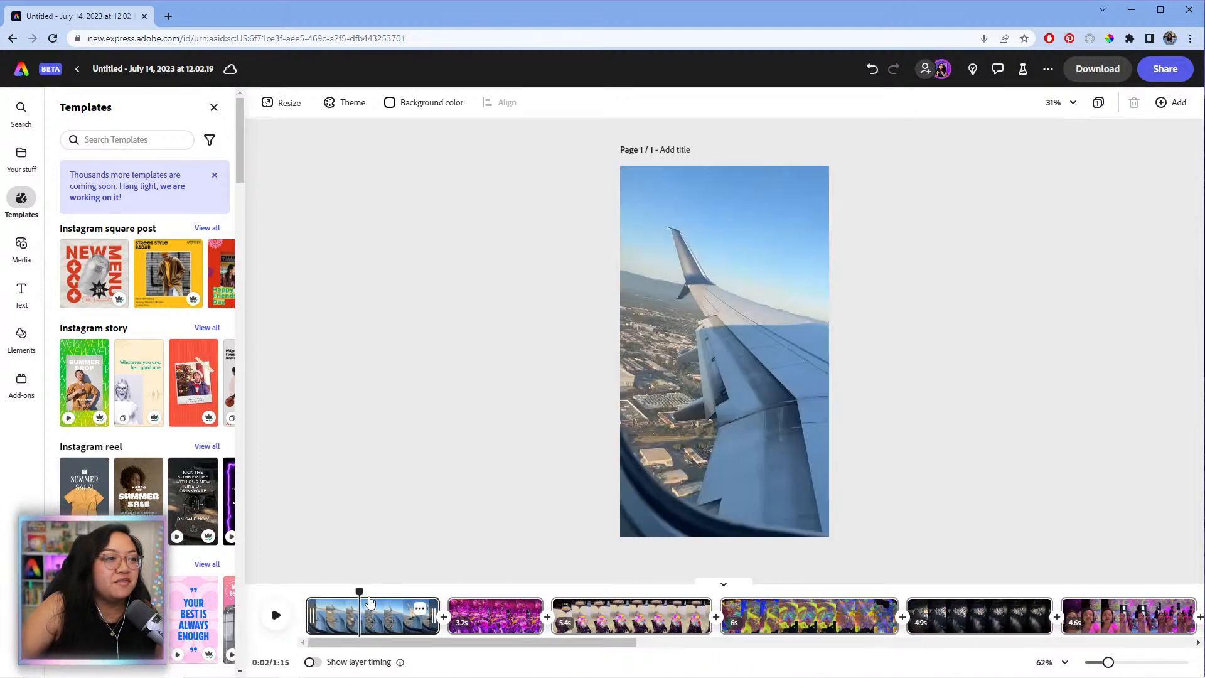
drag(344, 590, 280, 602)
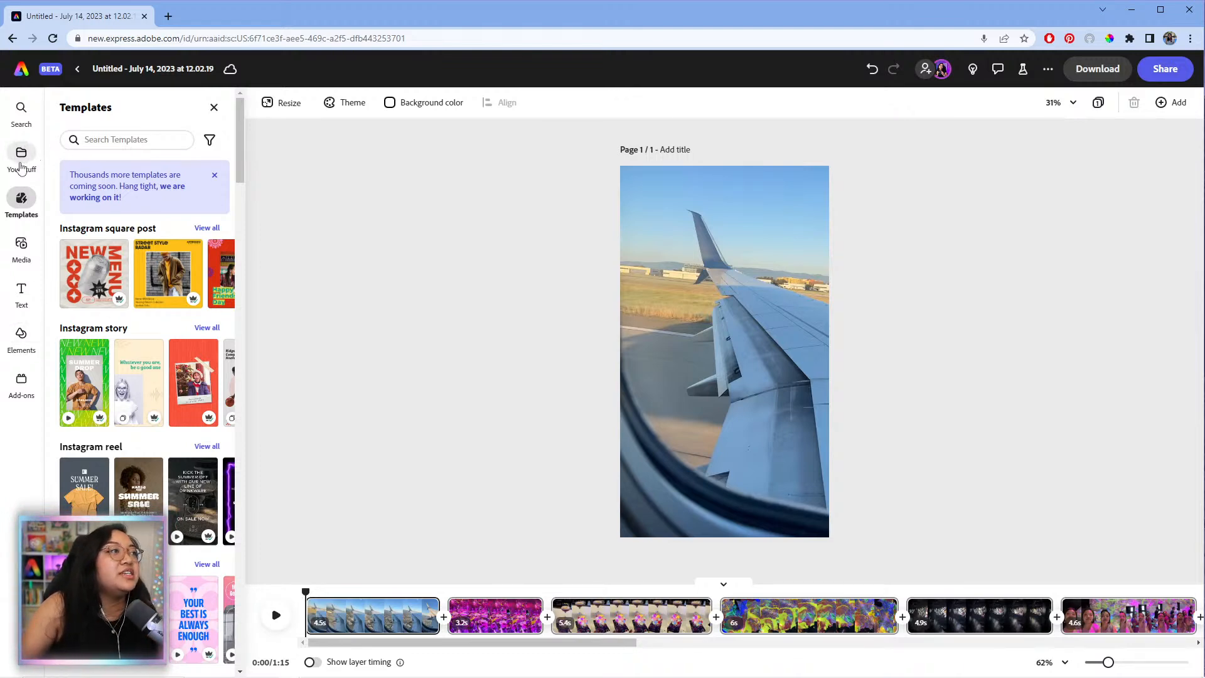
- Browse the stock audio categories and show all Hip-Hop tracks
click(23, 258)
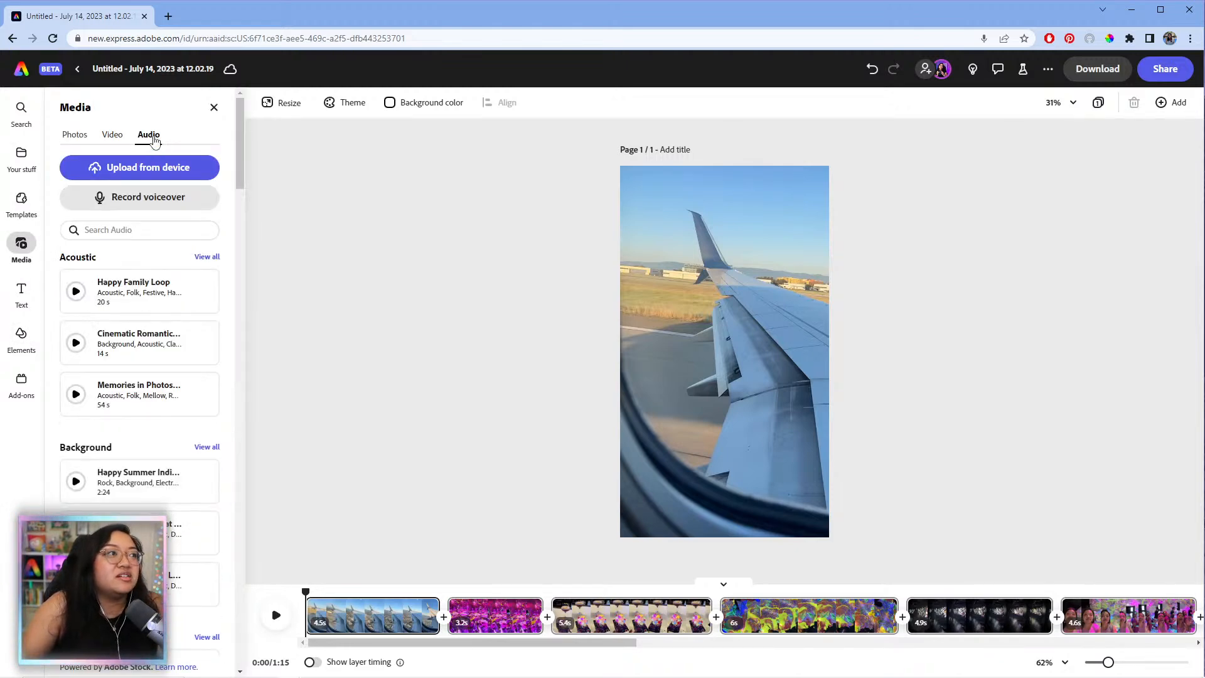
scroll(167, 293, down, 4)
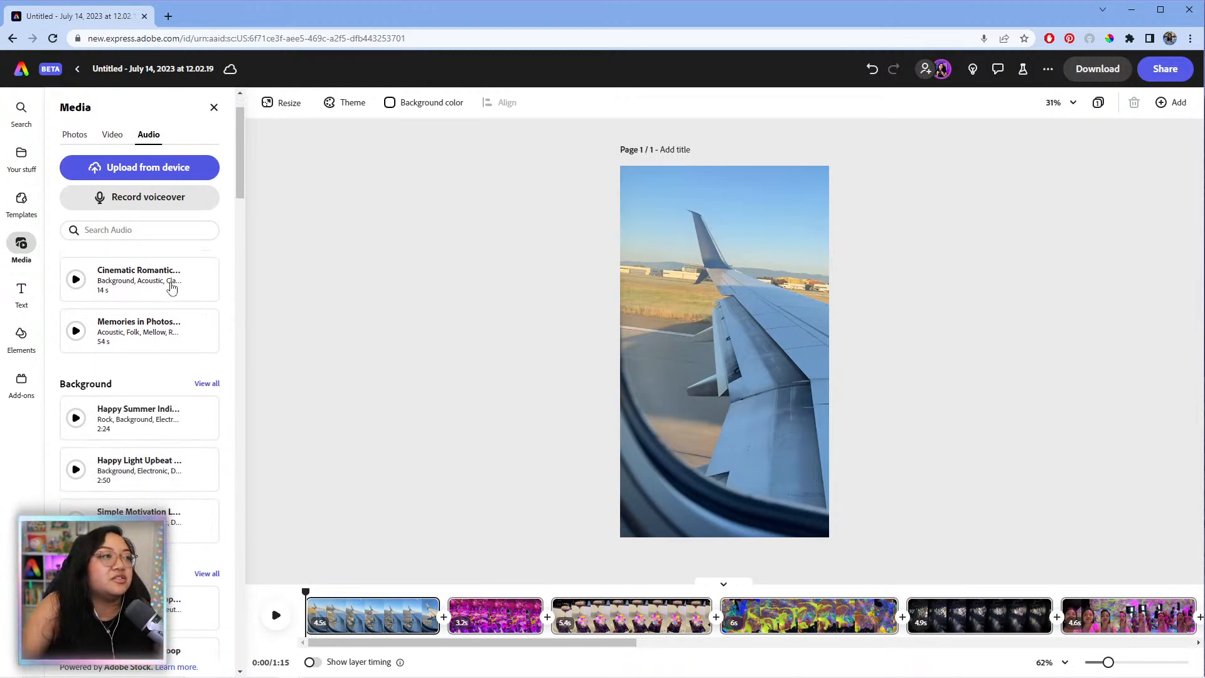
scroll(138, 352, down, 6)
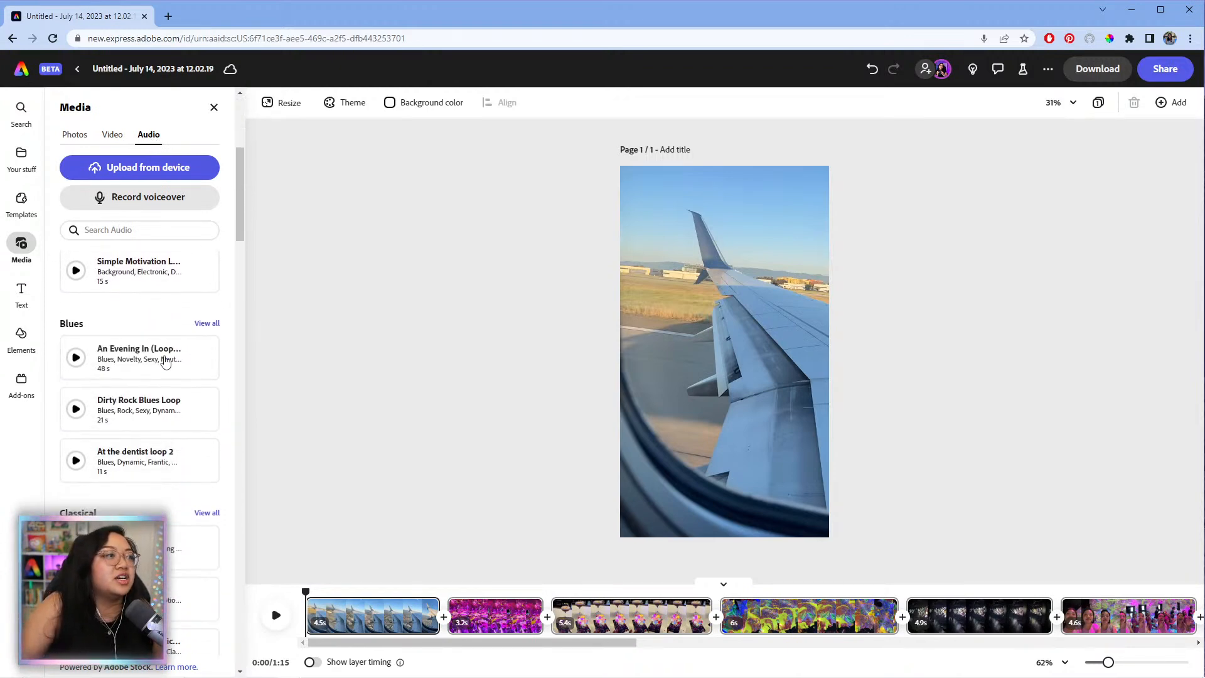
scroll(167, 362, down, 10)
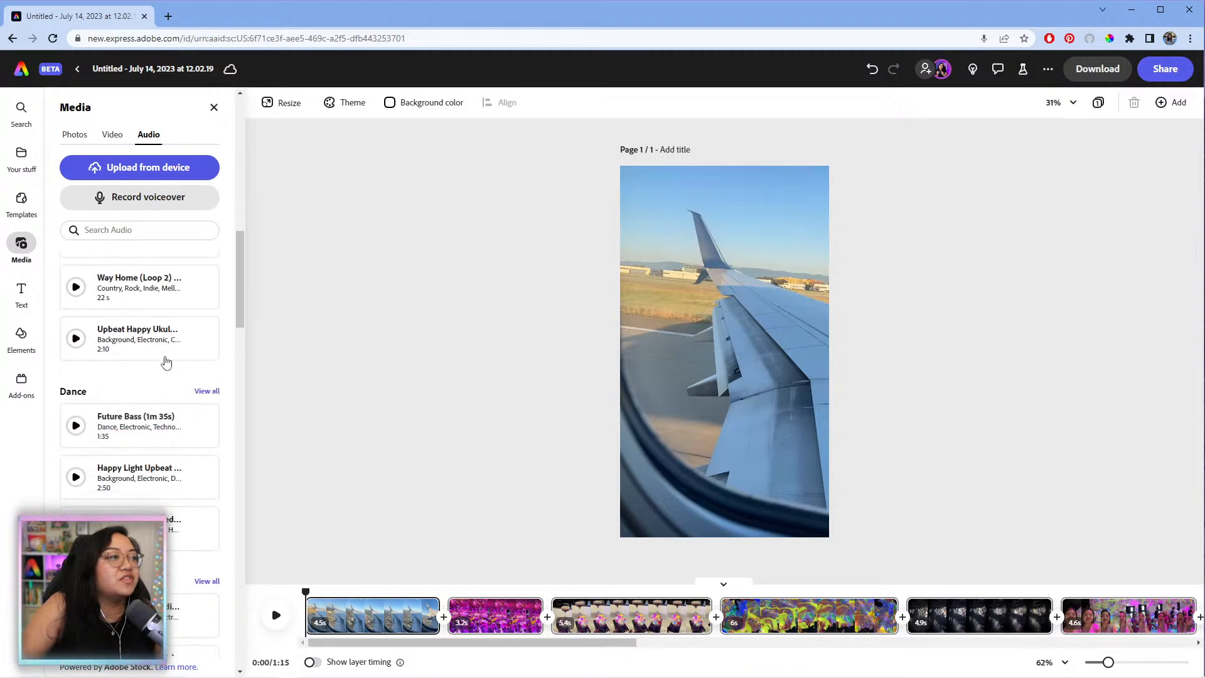
scroll(166, 361, down, 2)
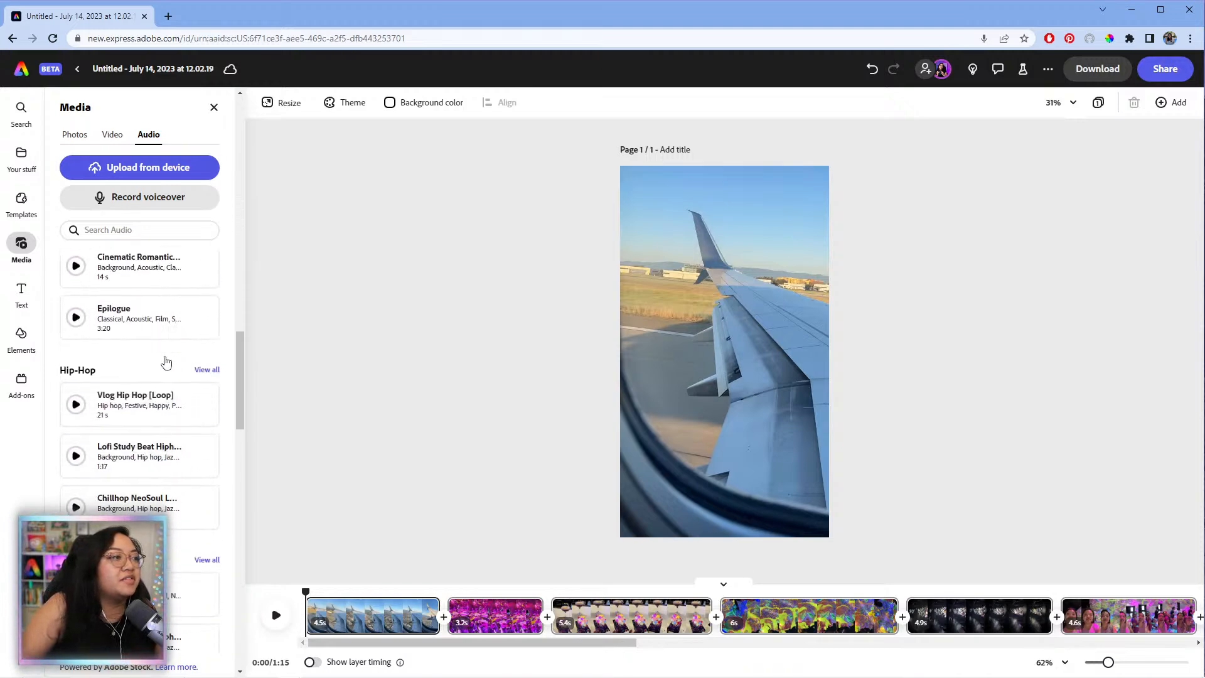
click(206, 334)
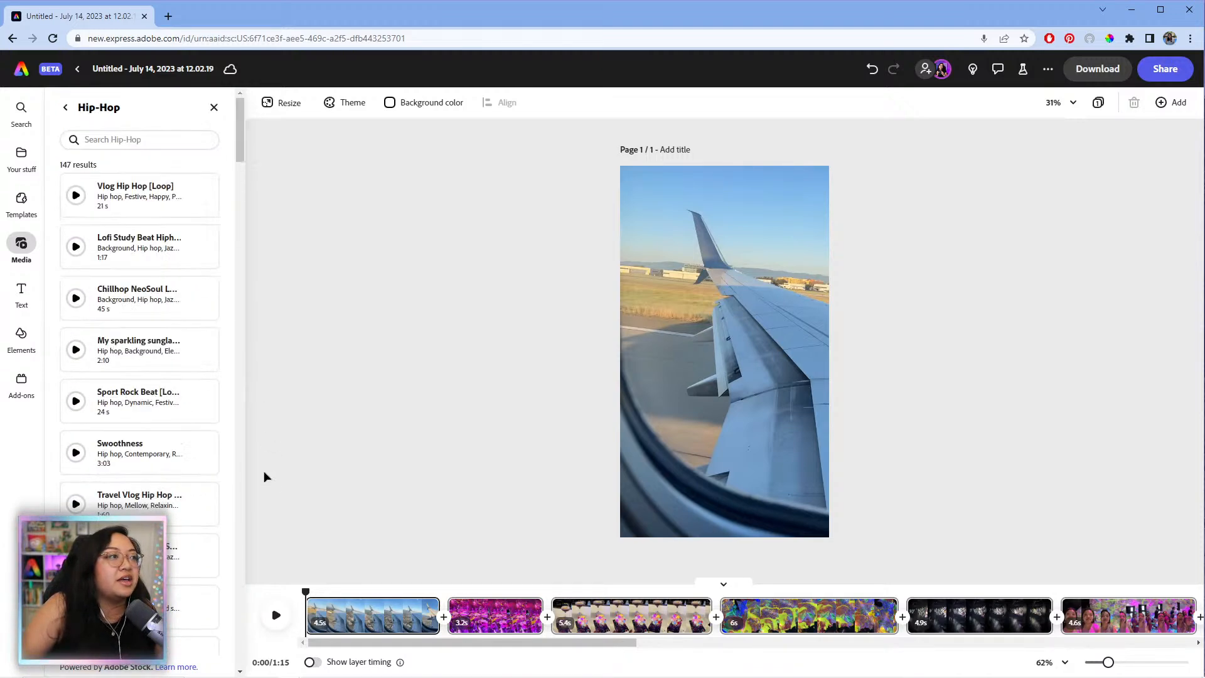
- Look through the Hip-Hop tracks and add Vlog Hip Hop [Loop] to the video
scroll(180, 469, down, 4)
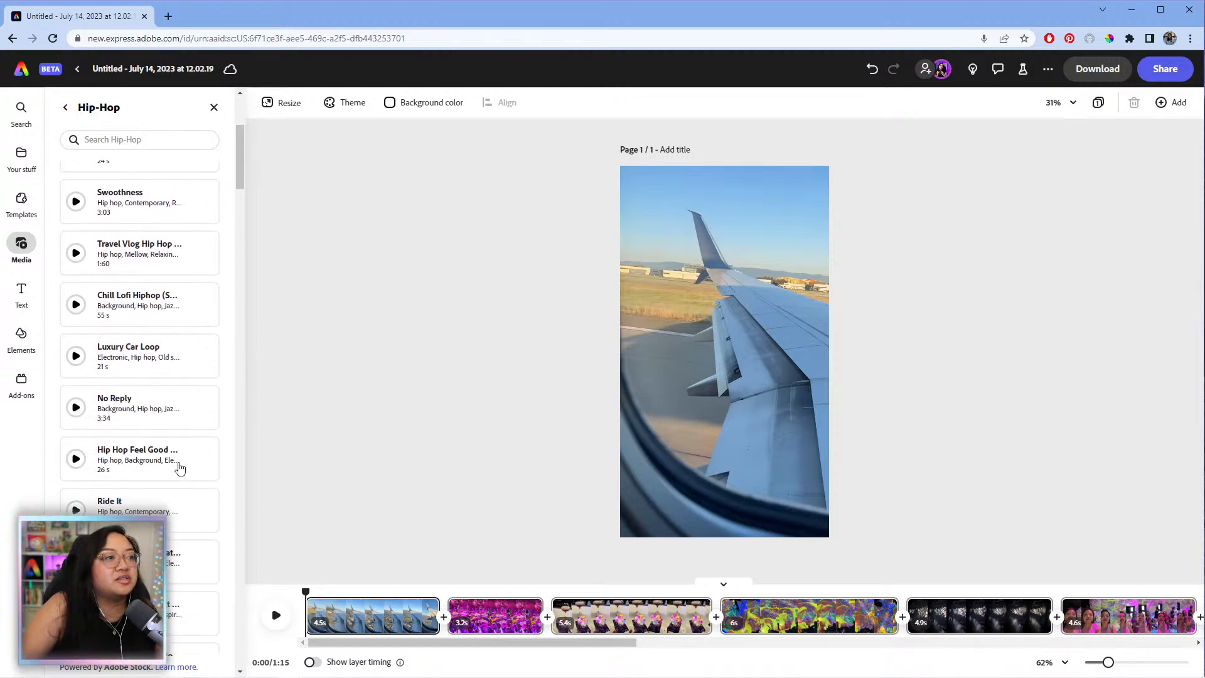
scroll(180, 420, down, 8)
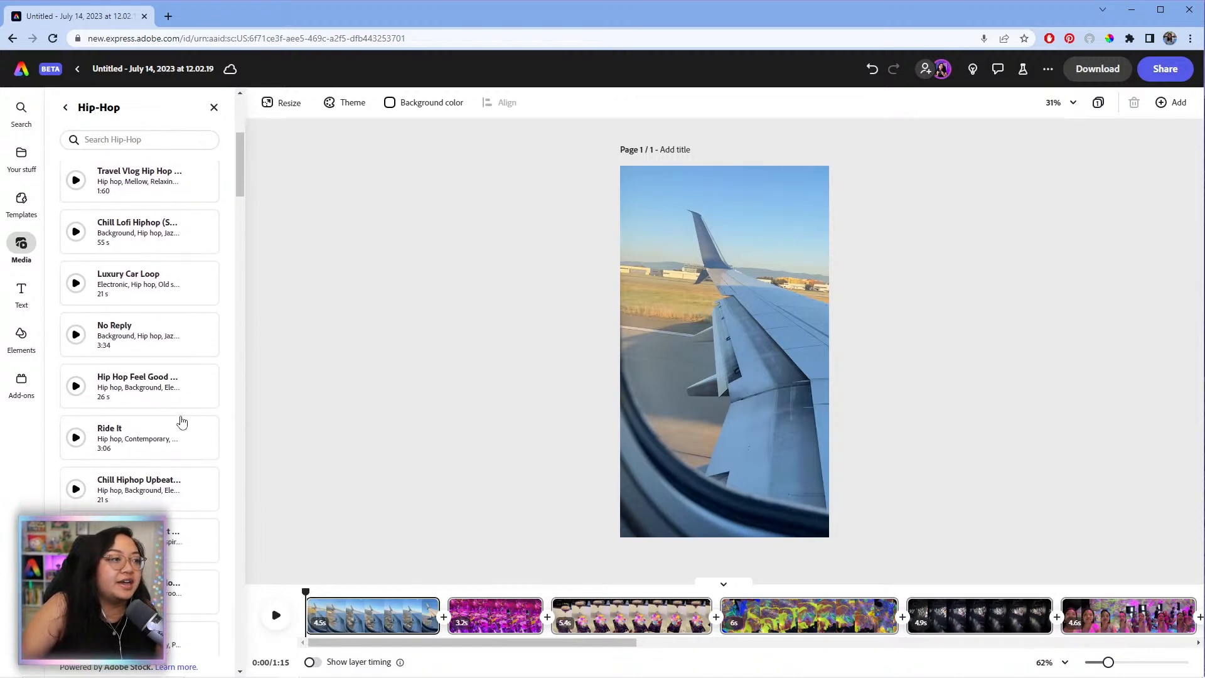
scroll(180, 417, up, 12)
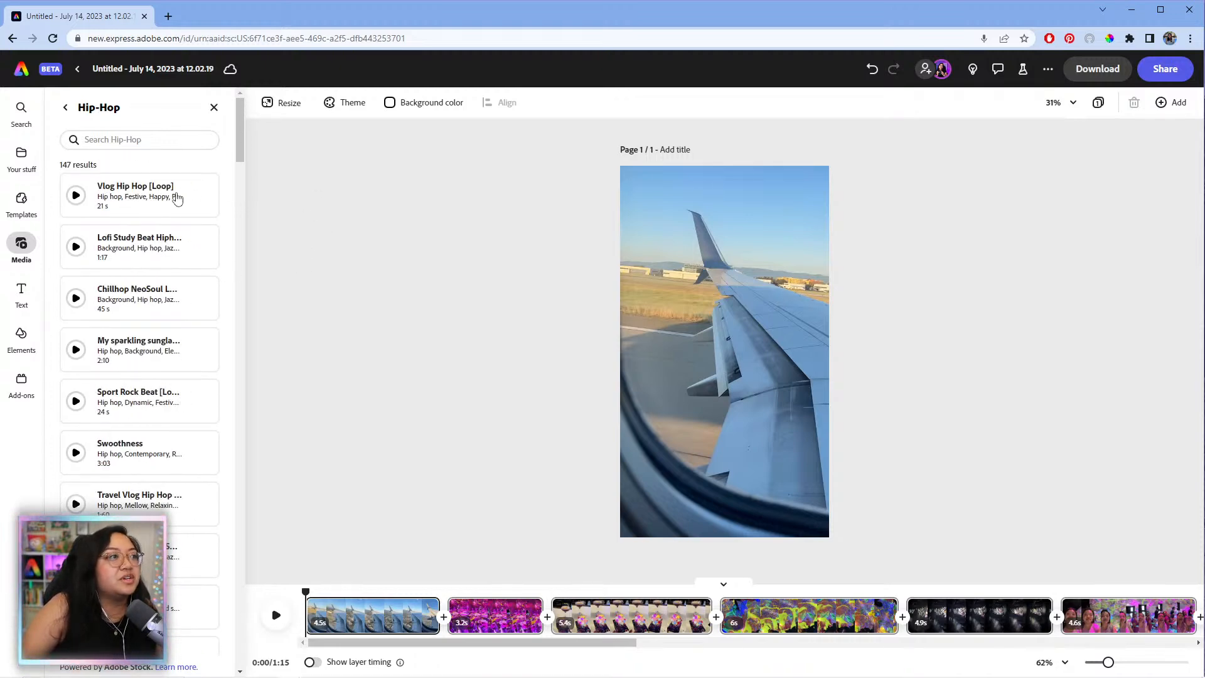
click(174, 197)
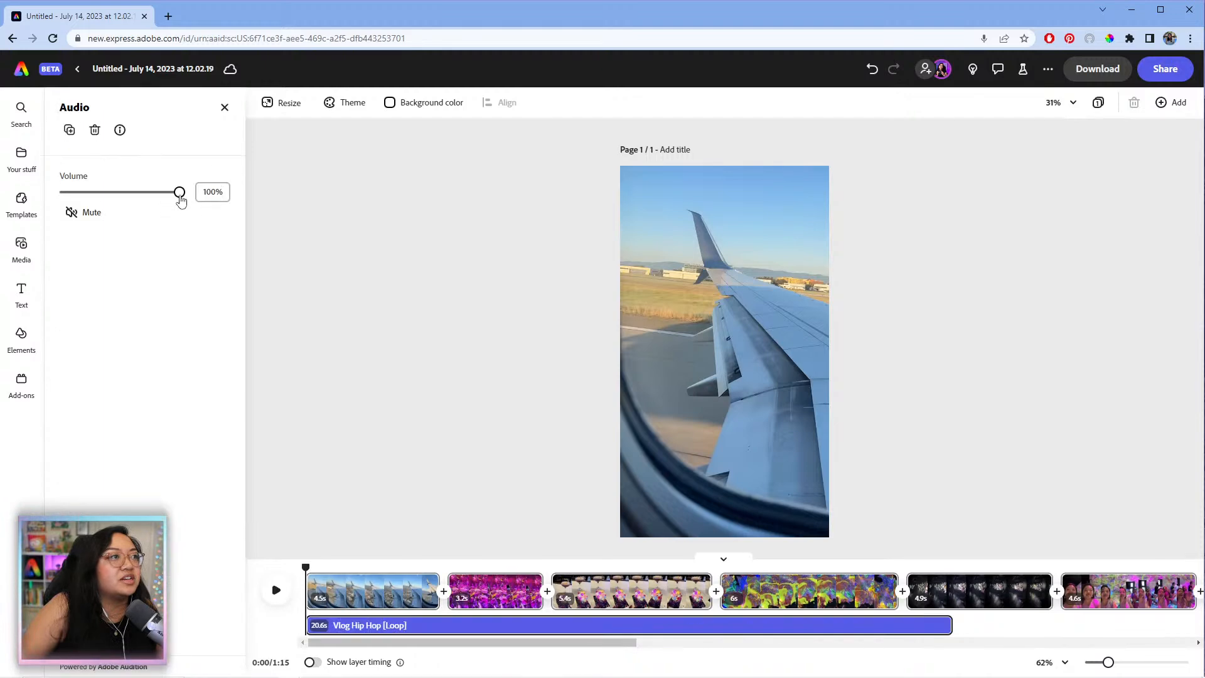
- Lower the volume of the Vlog Hip Hop [Loop] track to 3%
click(672, 625)
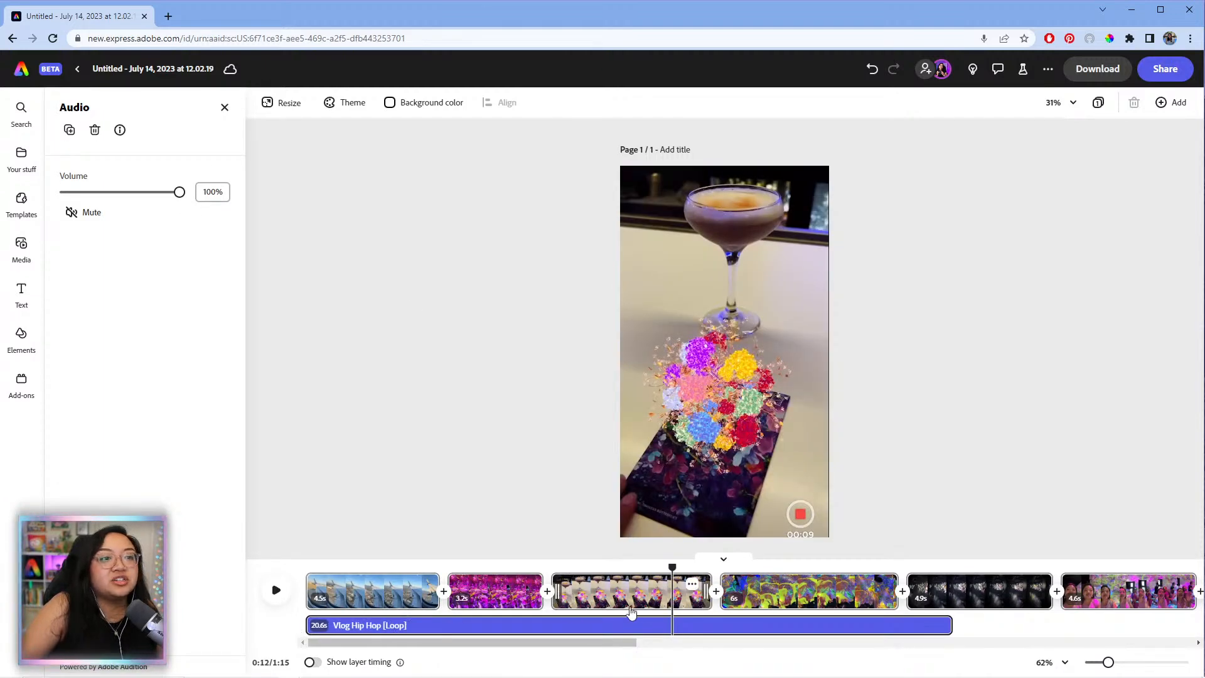
click(845, 629)
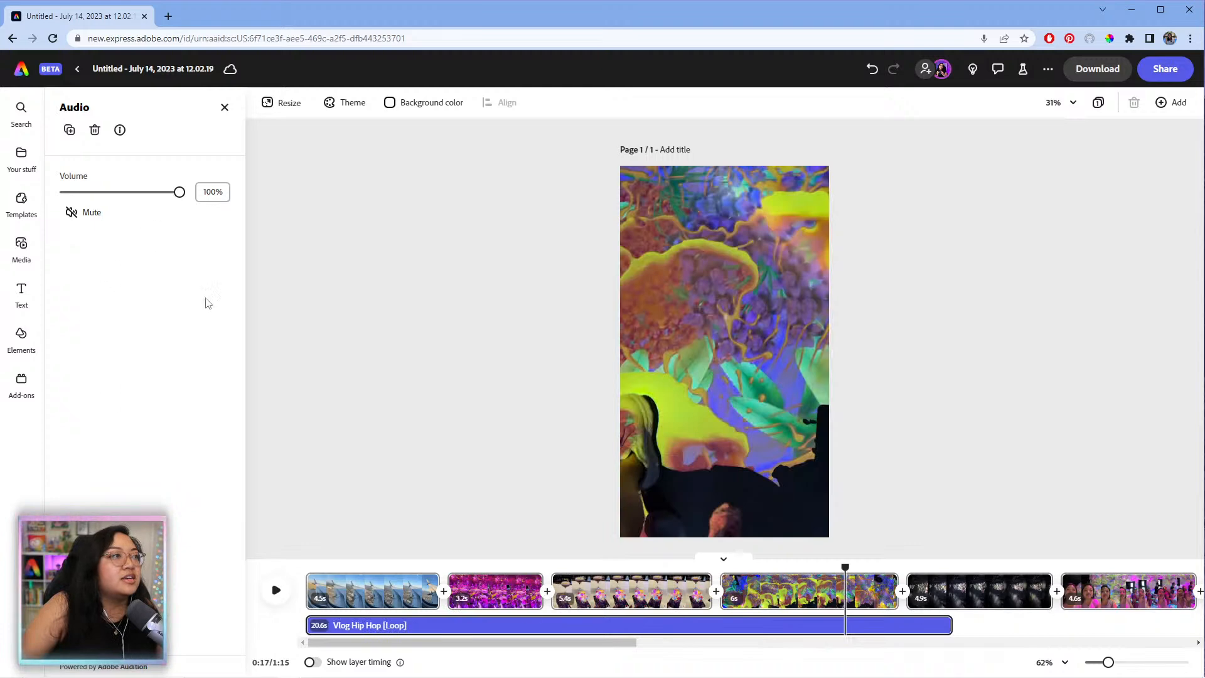
drag(179, 192, 68, 204)
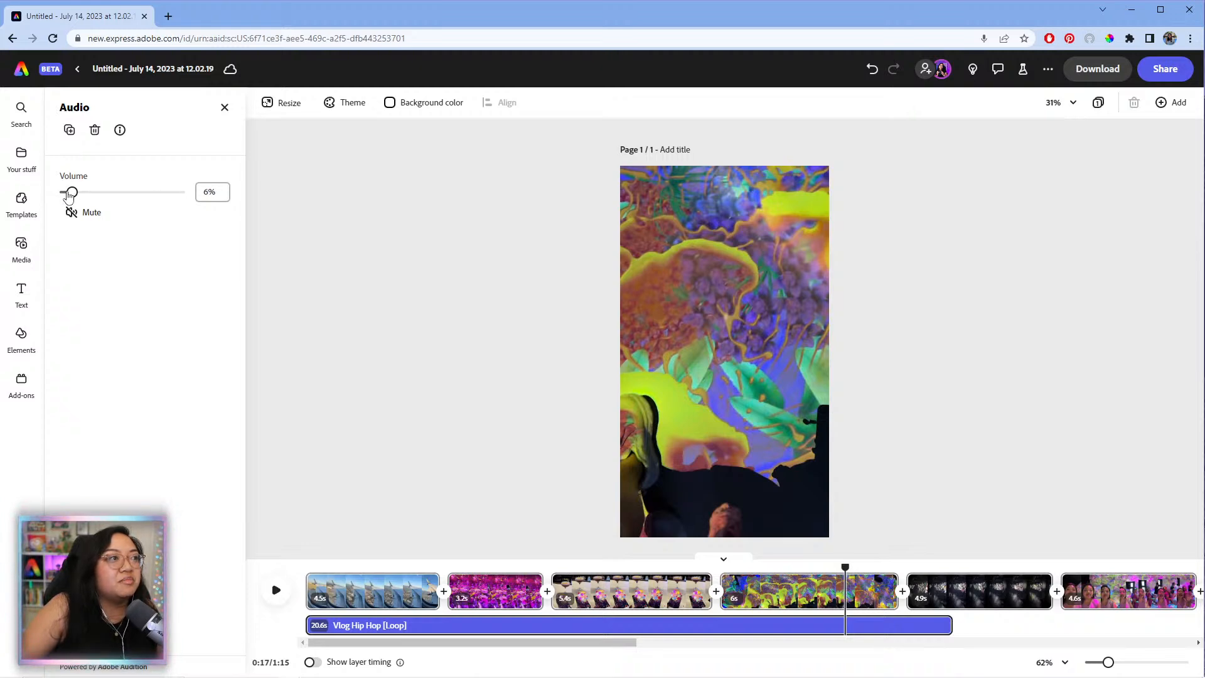
drag(67, 196, 64, 196)
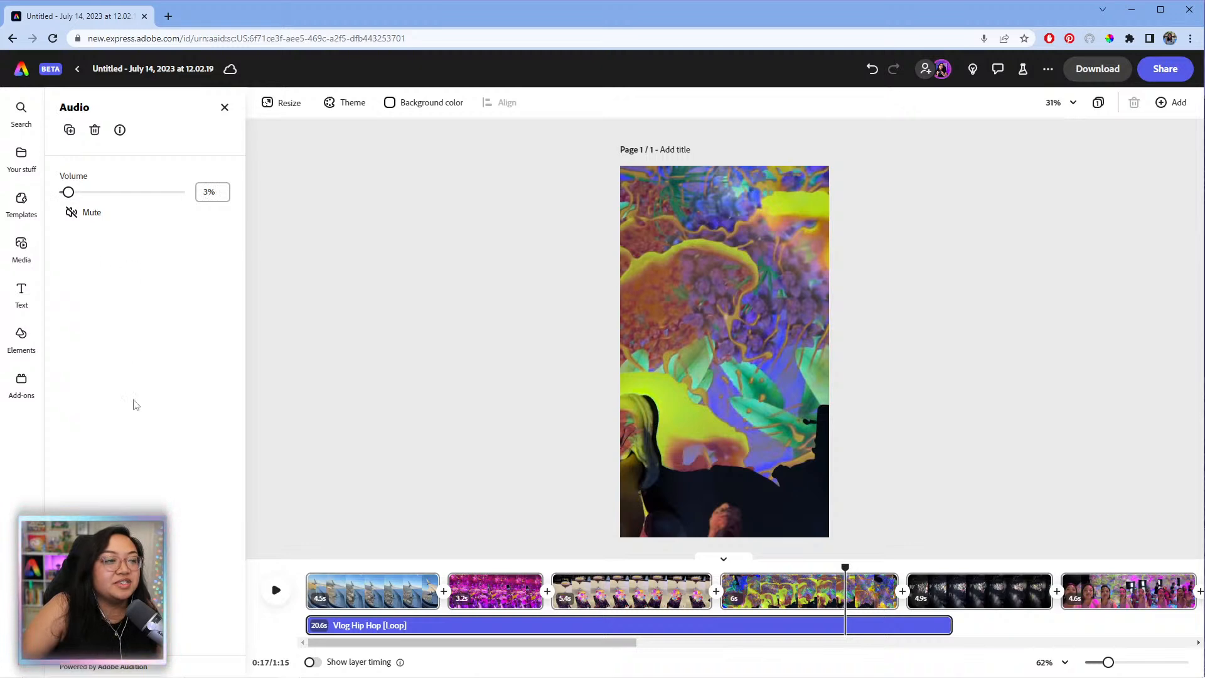
- Duplicate the Vlog Hip Hop [Loop] audio clip so that a copy continues the music after the original
click(496, 630)
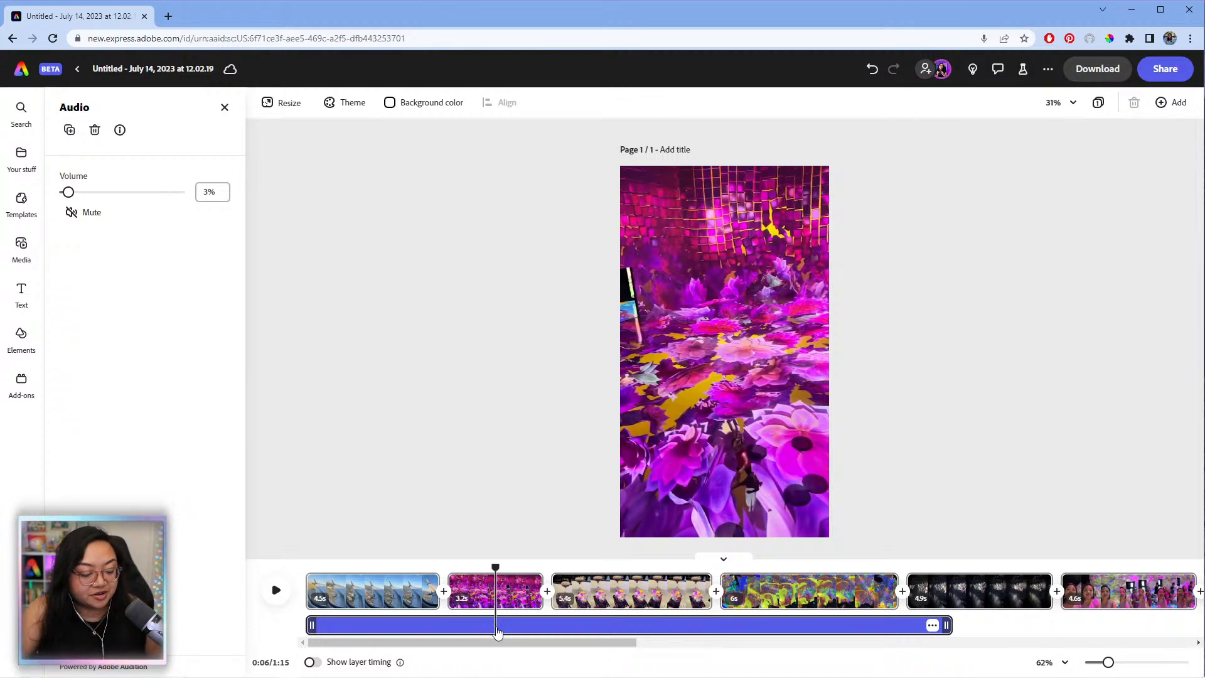
click(824, 627)
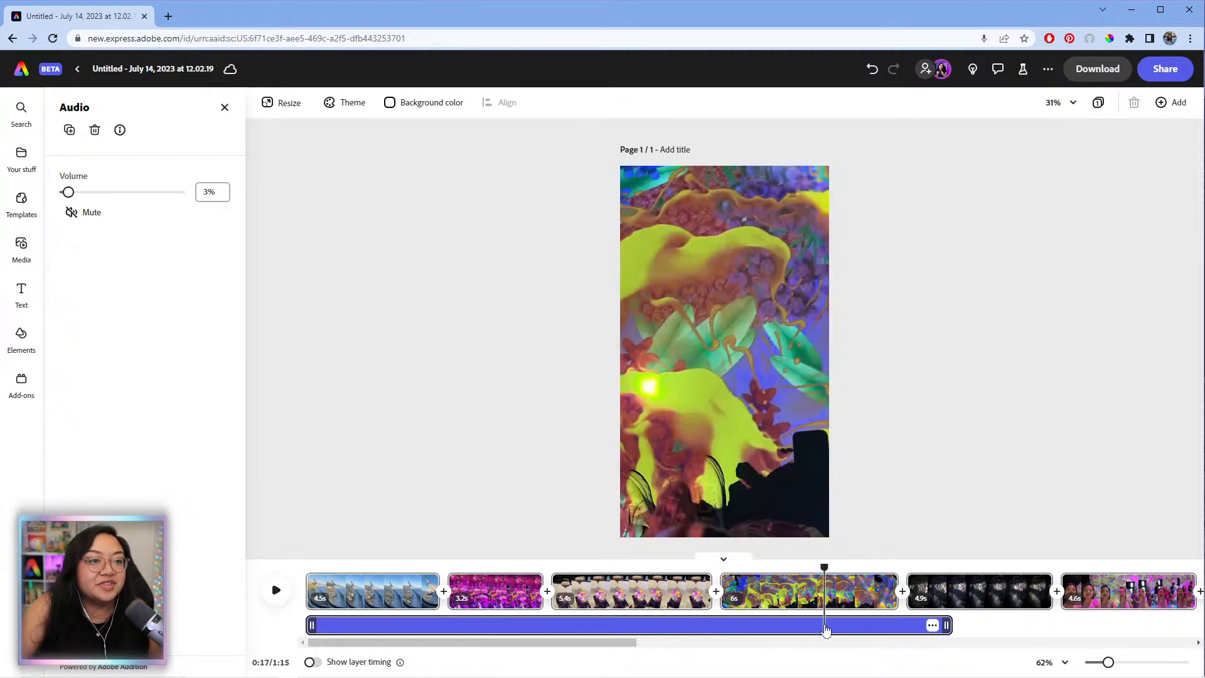
drag(657, 639, 778, 641)
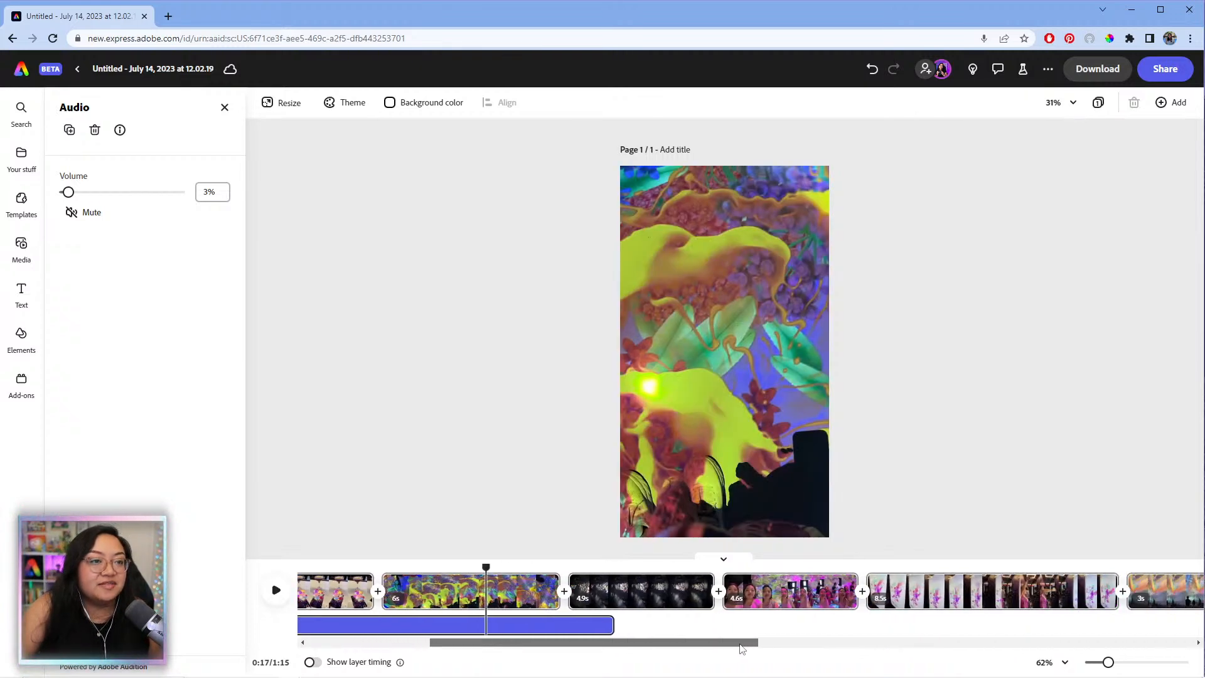
click(544, 627)
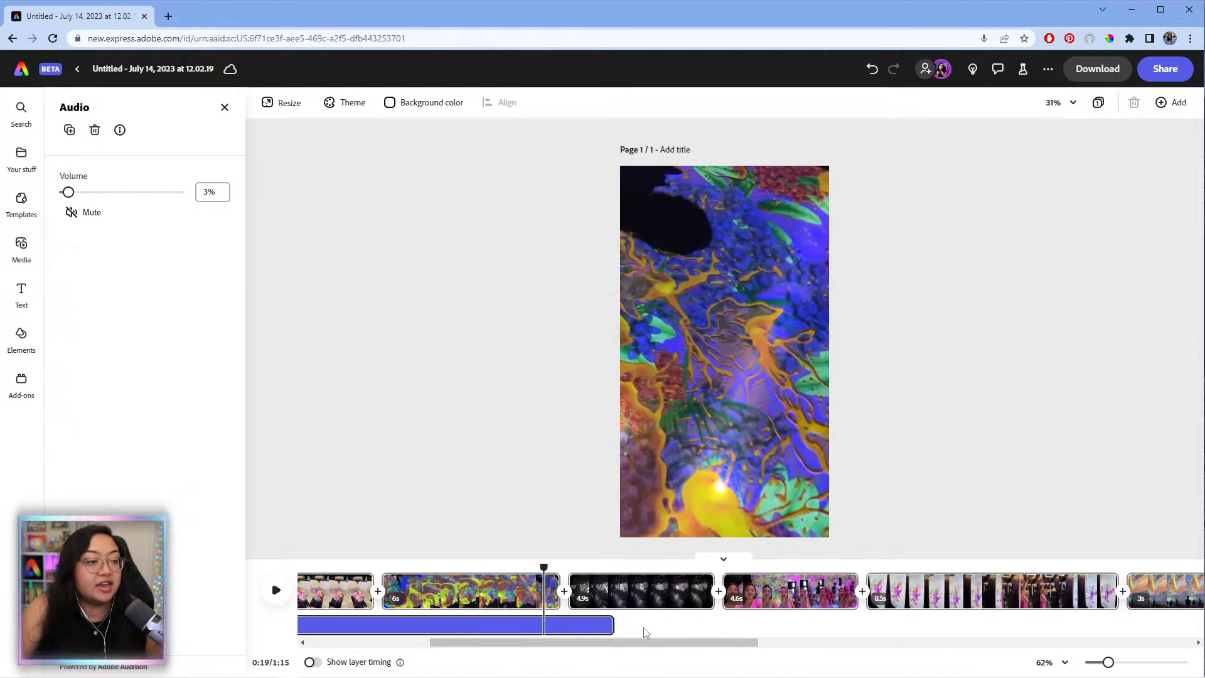
drag(613, 643, 582, 645)
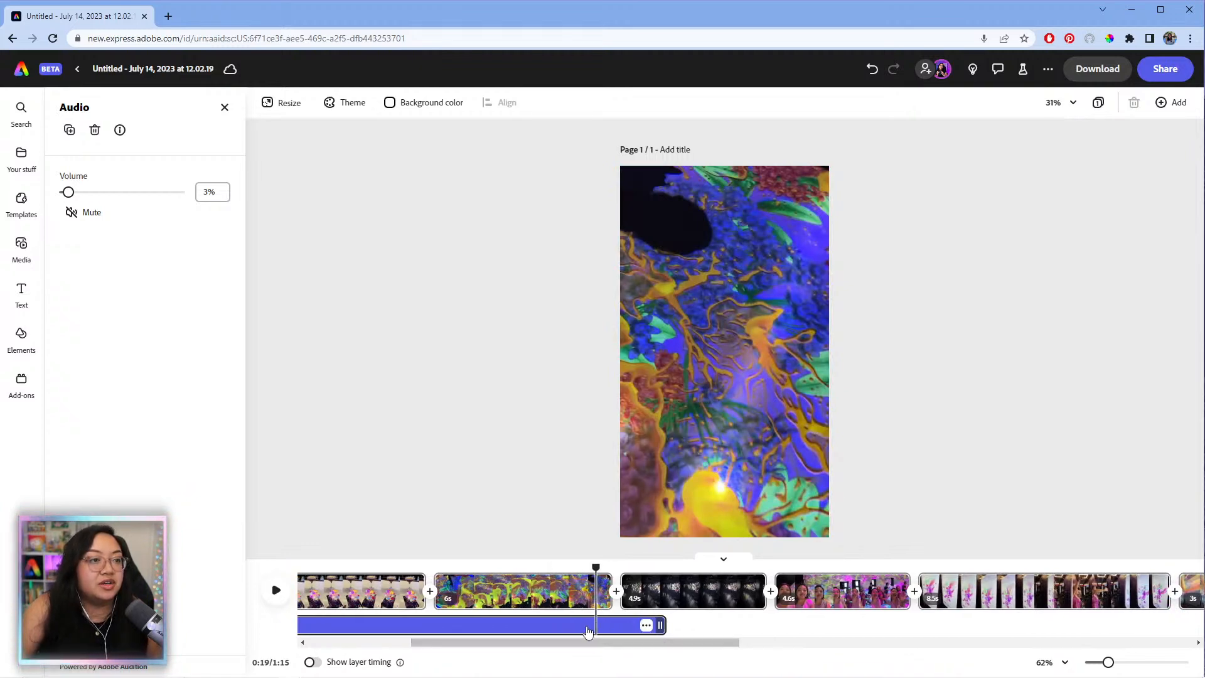
click(647, 624)
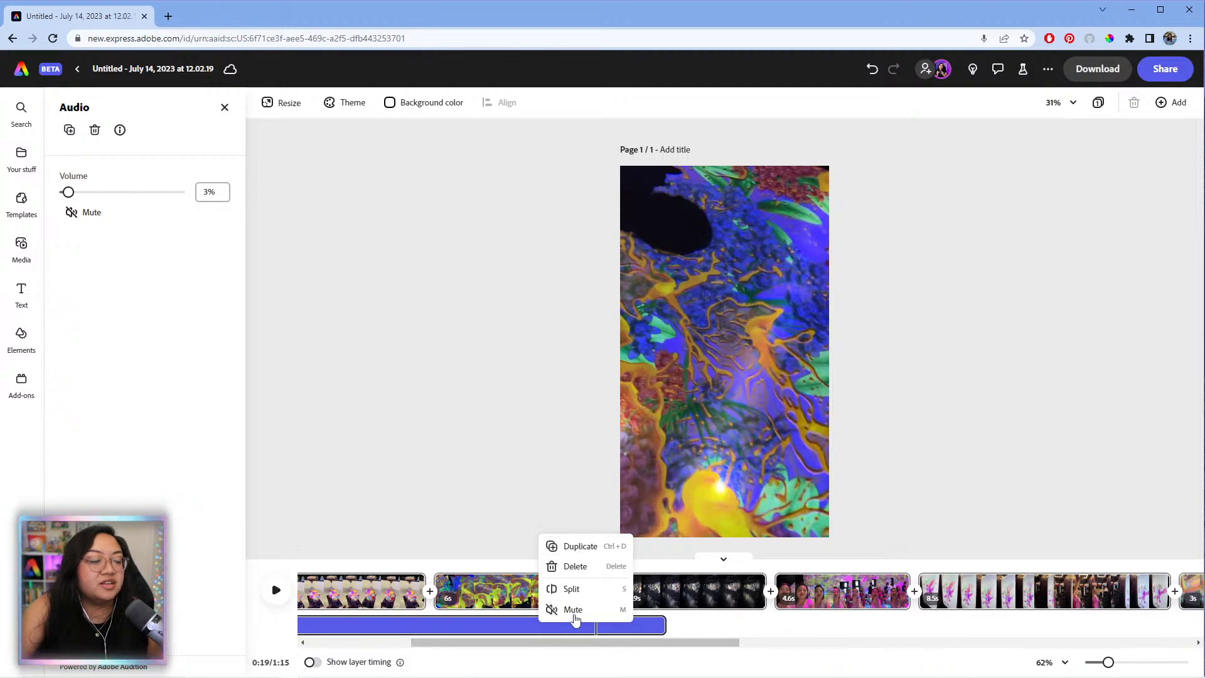
click(583, 551)
- Duplicate the second audio clip to extend the music over the remaining scenes
drag(683, 643, 935, 646)
right_click(570, 618)
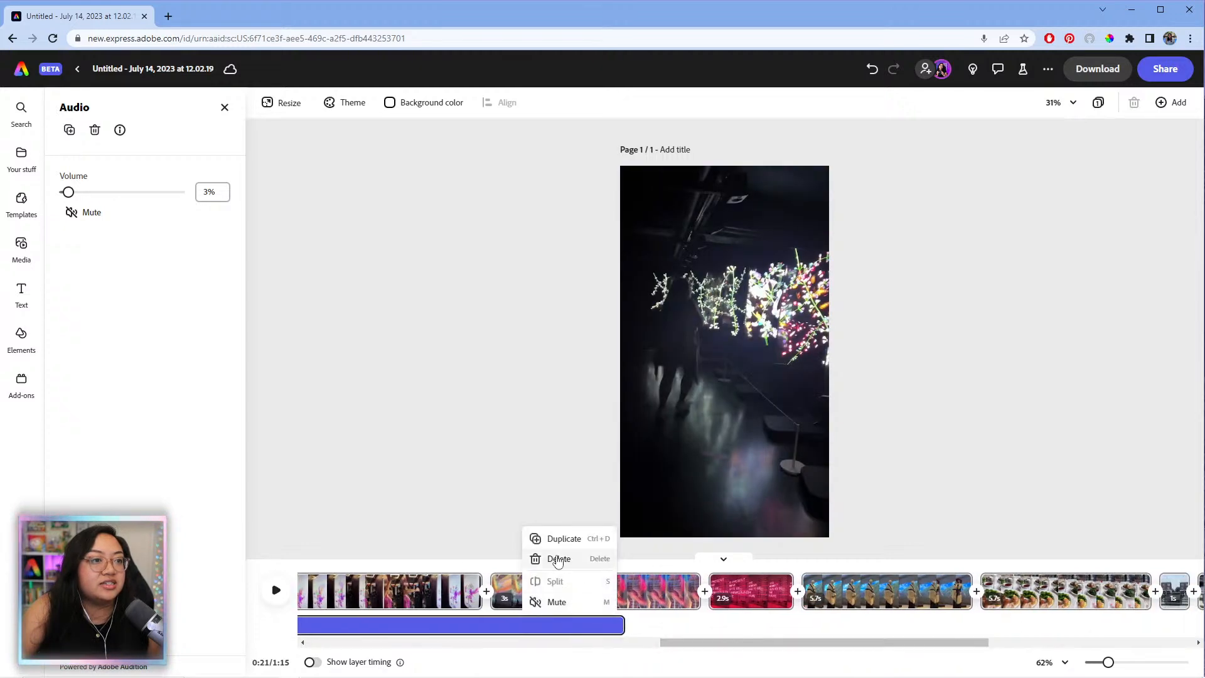
click(560, 541)
- Play the airplane wing scene at the start of the video twice to check it with the background music
drag(787, 647, 475, 642)
click(635, 625)
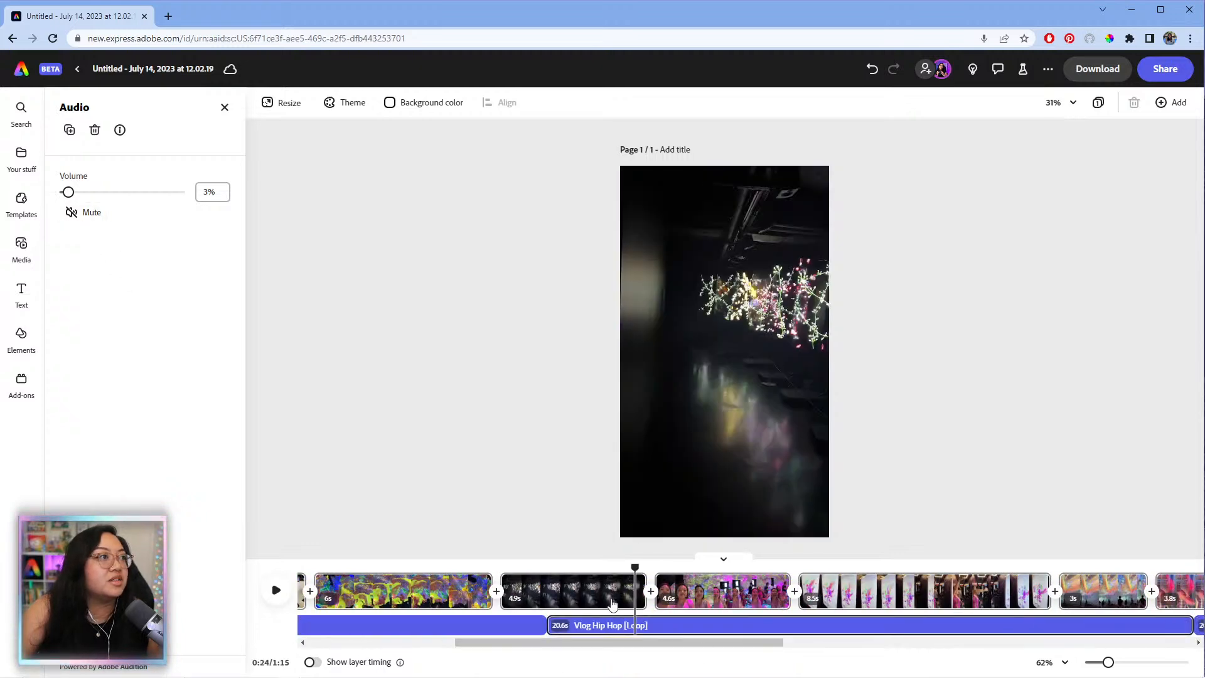
drag(672, 643, 406, 649)
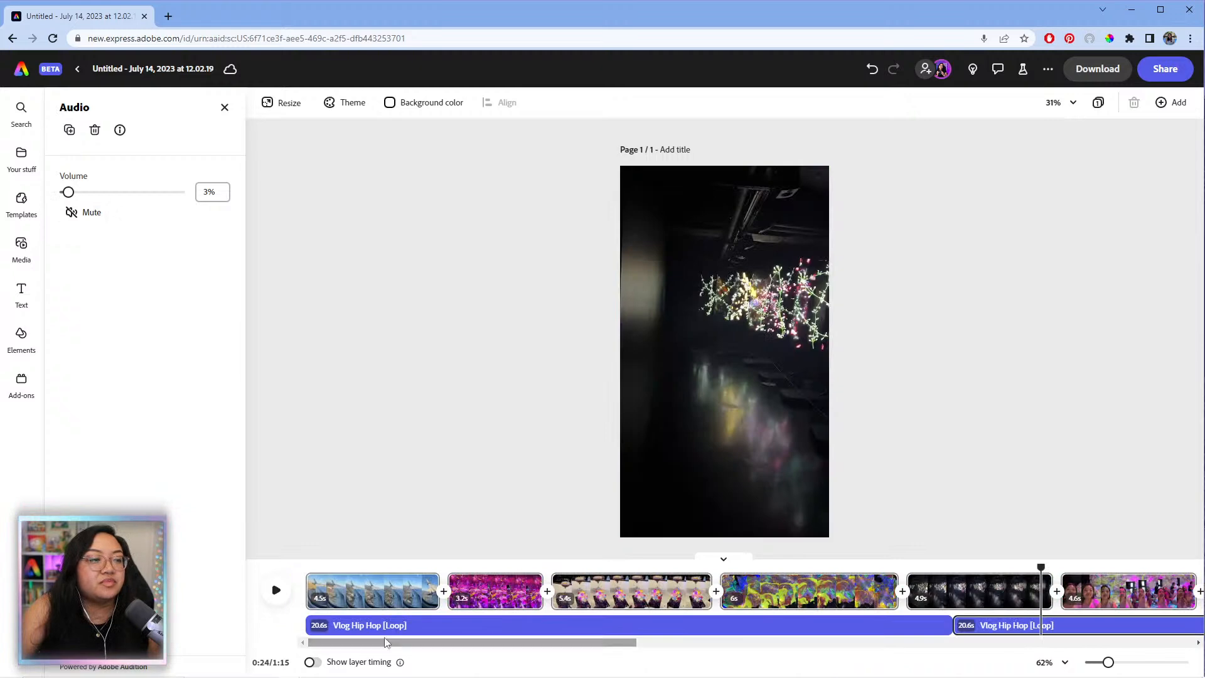
click(310, 564)
drag(312, 560, 306, 567)
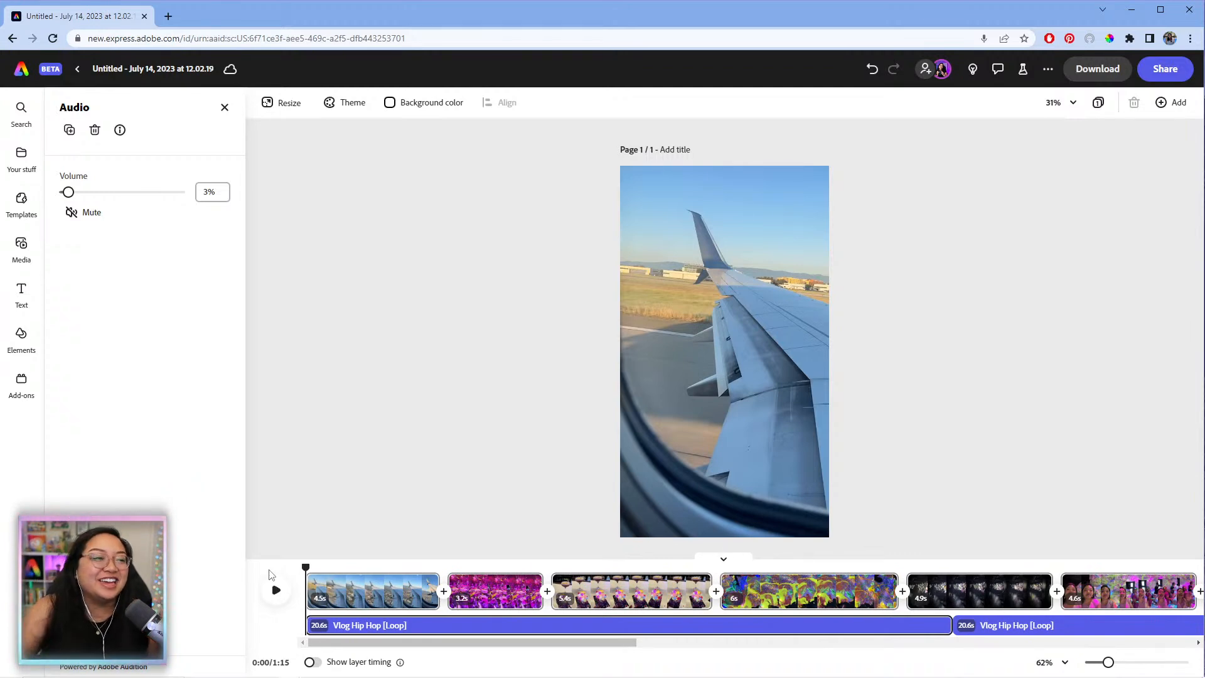
mouse_move(306, 567)
mouse_down()
mouse_move(428, 572)
mouse_move(306, 566)
mouse_up()
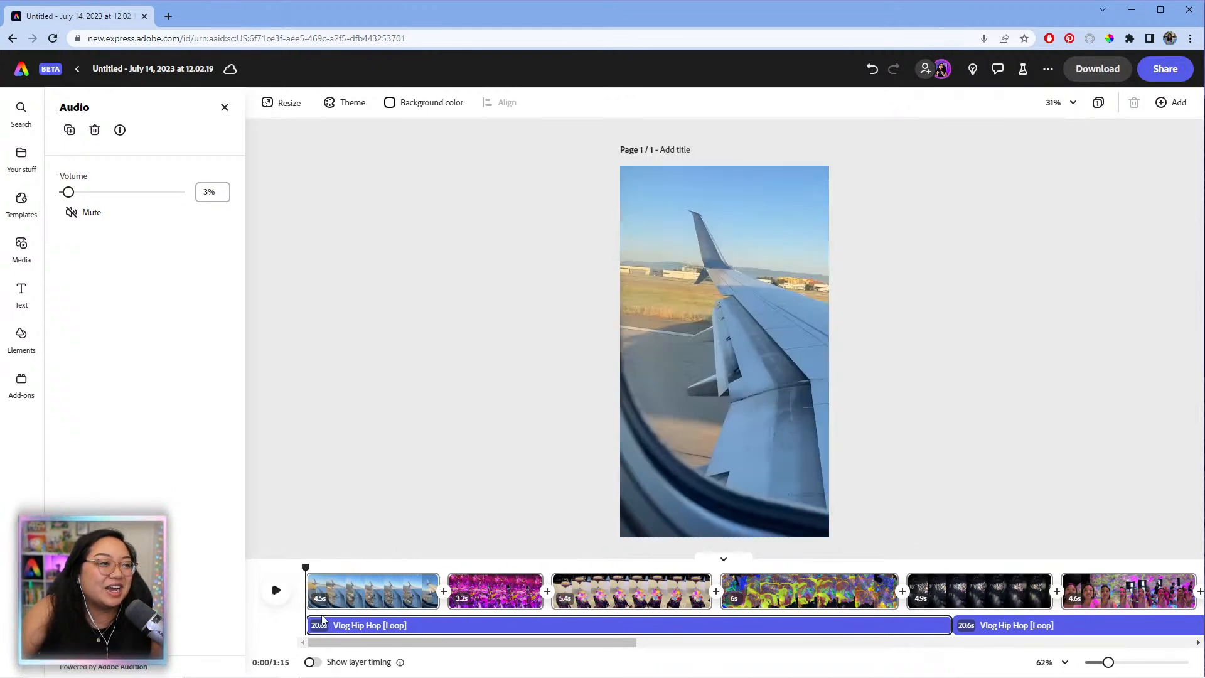
click(268, 594)
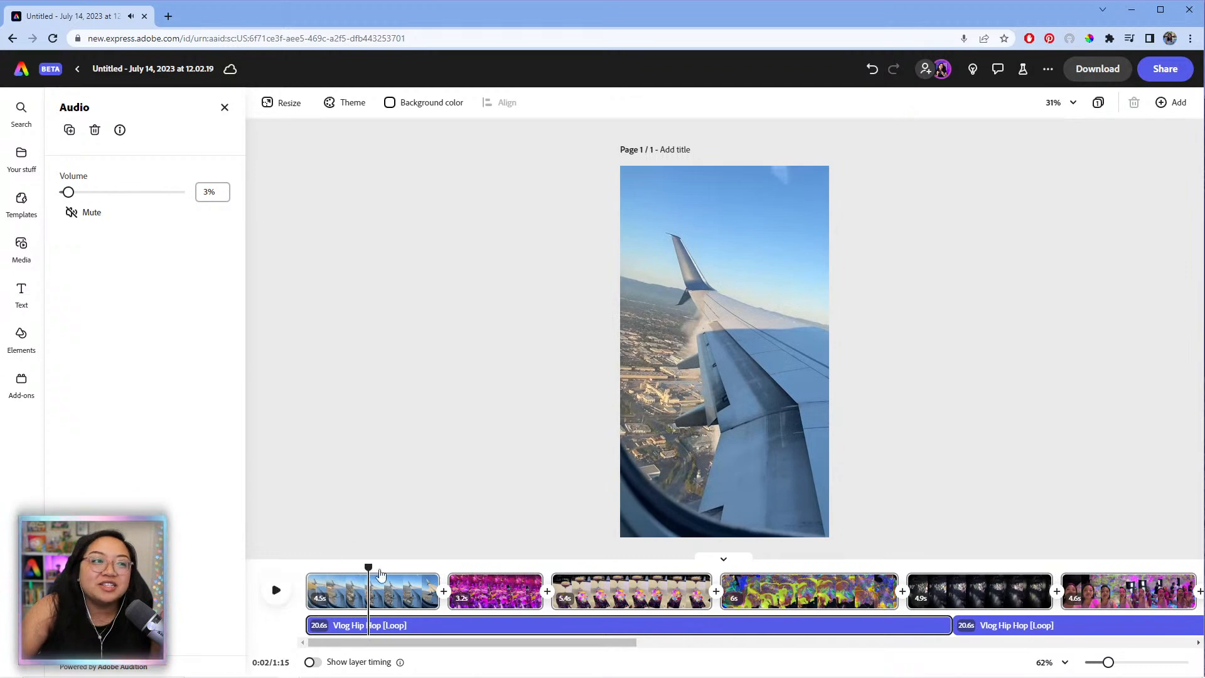
drag(368, 564, 316, 564)
click(275, 593)
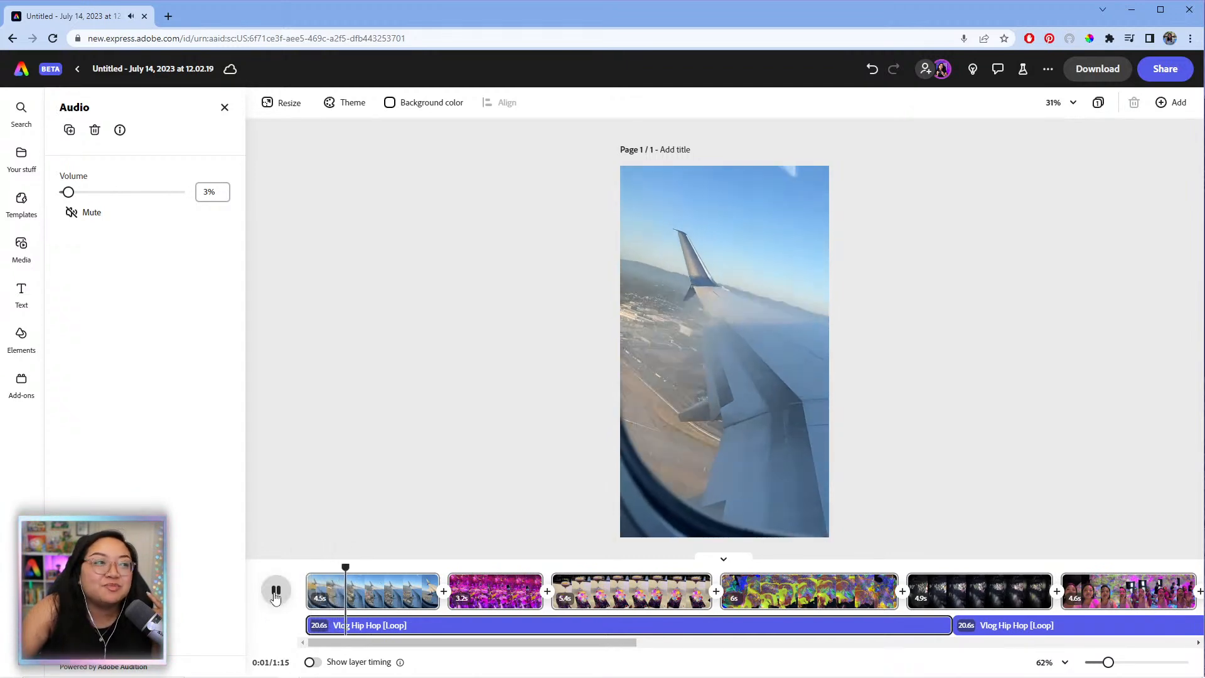
click(275, 593)
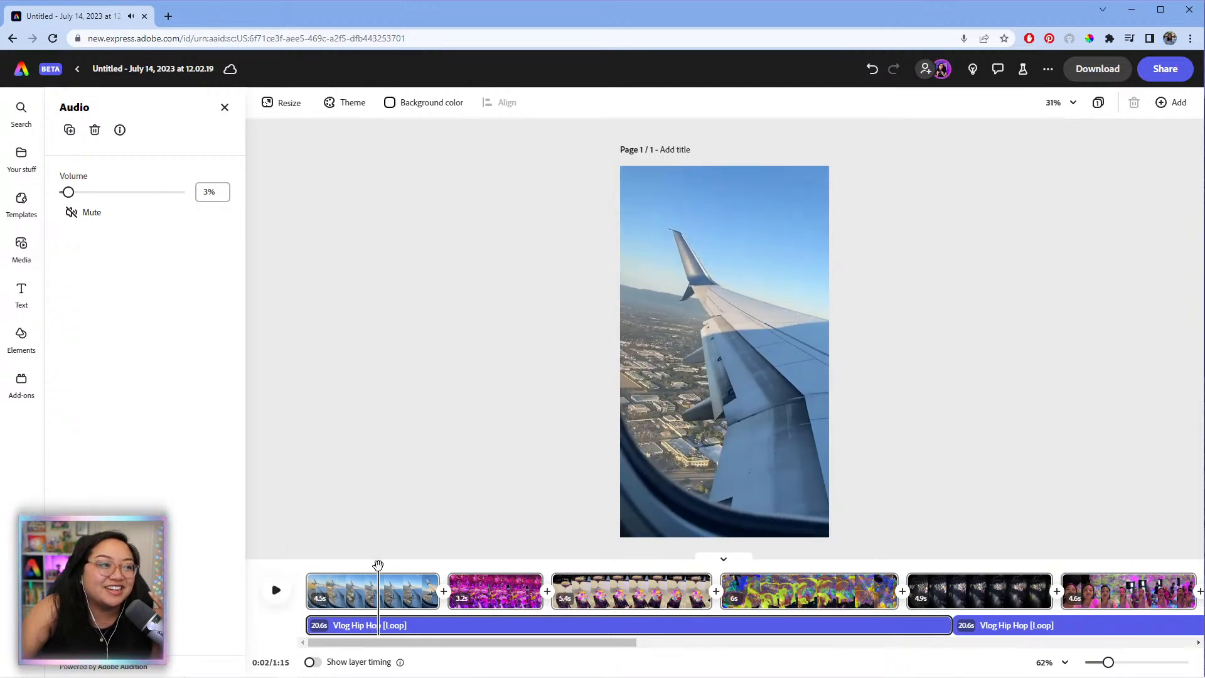
- Replay the opening airplane wing scene and trim its end so the scene lasts 2 s
drag(375, 564, 306, 564)
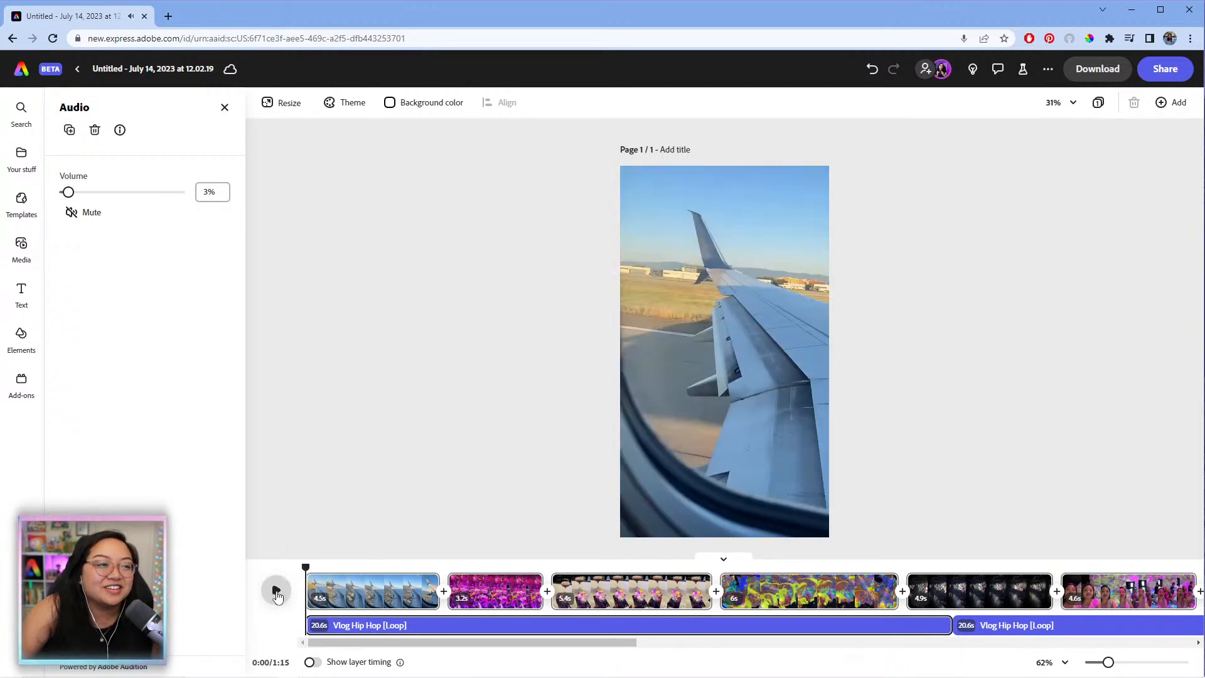
click(277, 594)
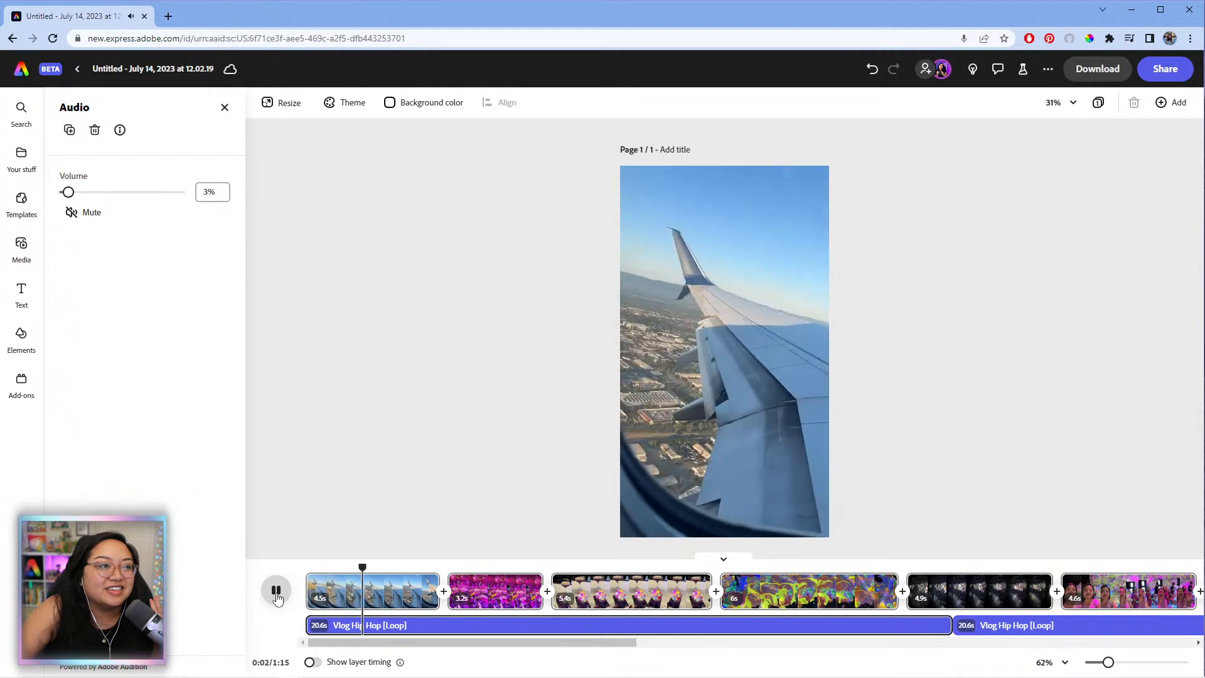
click(277, 598)
drag(438, 591, 365, 586)
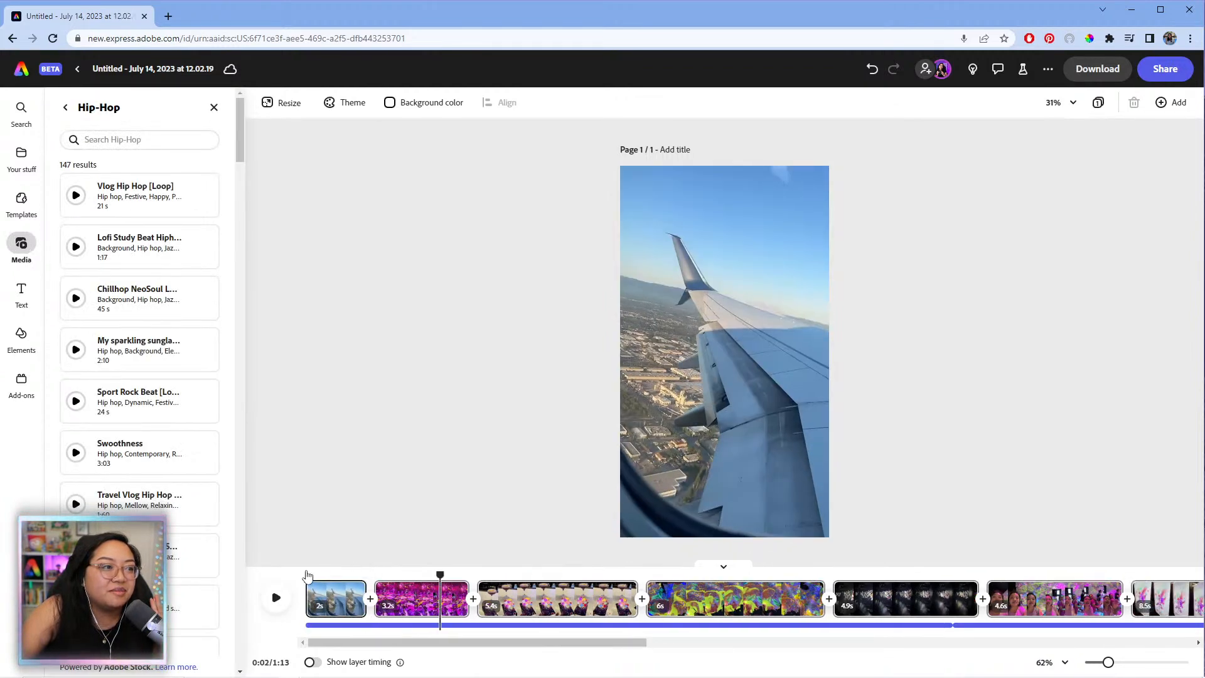
- Play the video from the start and trim the end of the pink floral scene to 2.5 s
click(308, 575)
click(276, 597)
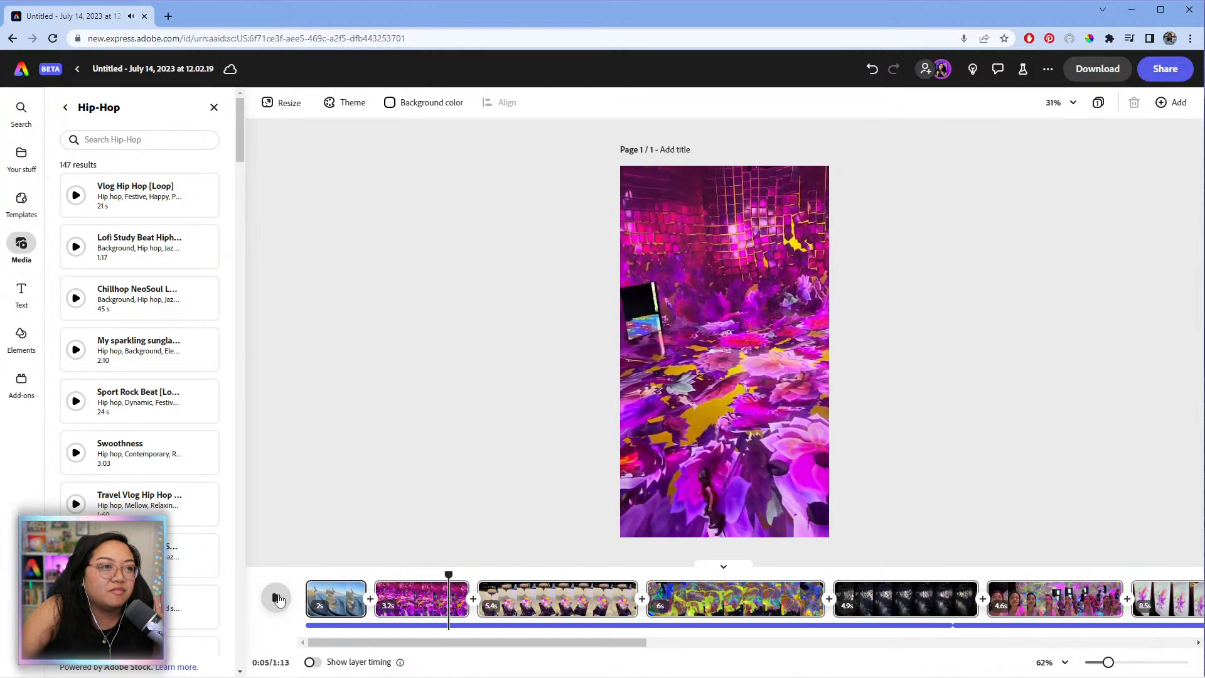
click(277, 597)
drag(467, 596, 439, 594)
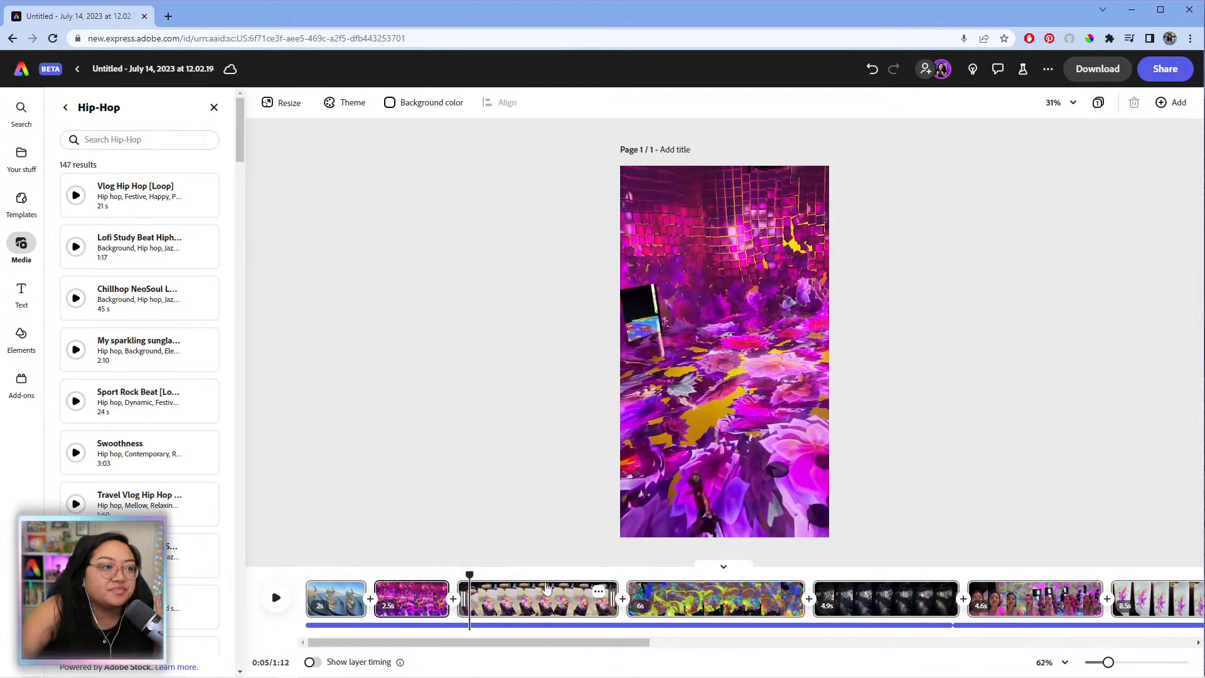
- Turn on layer timing and play the video from the pink floral scene through the cocktail scene
click(314, 664)
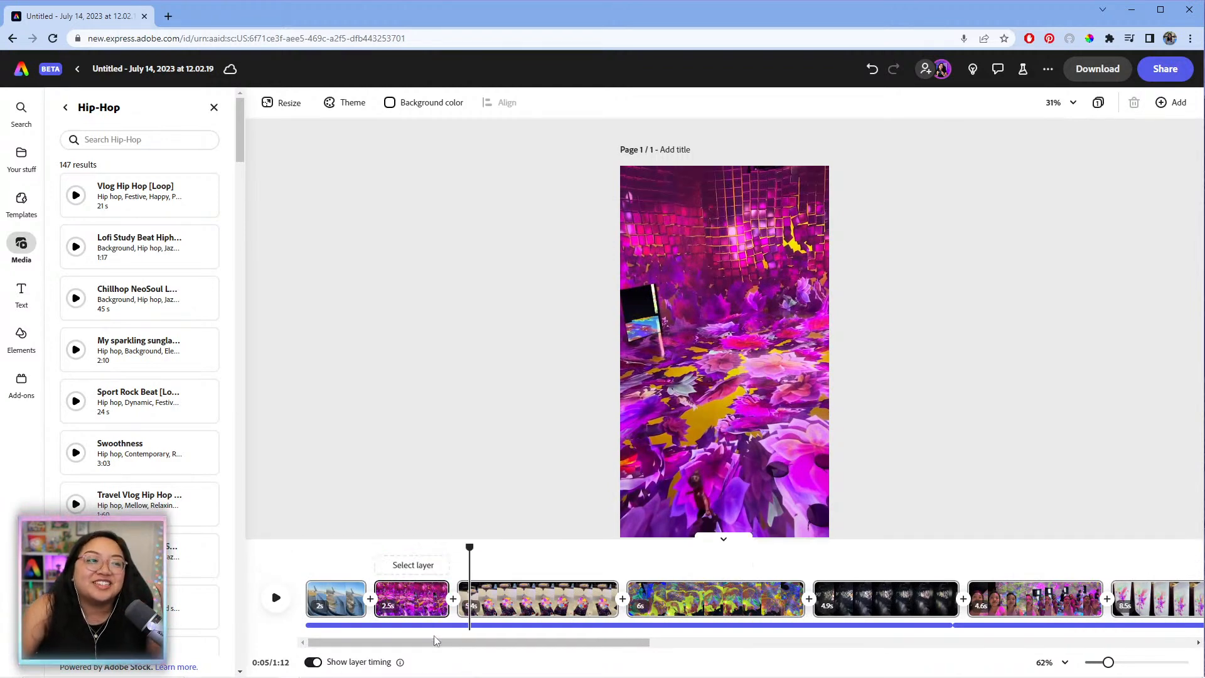
click(511, 626)
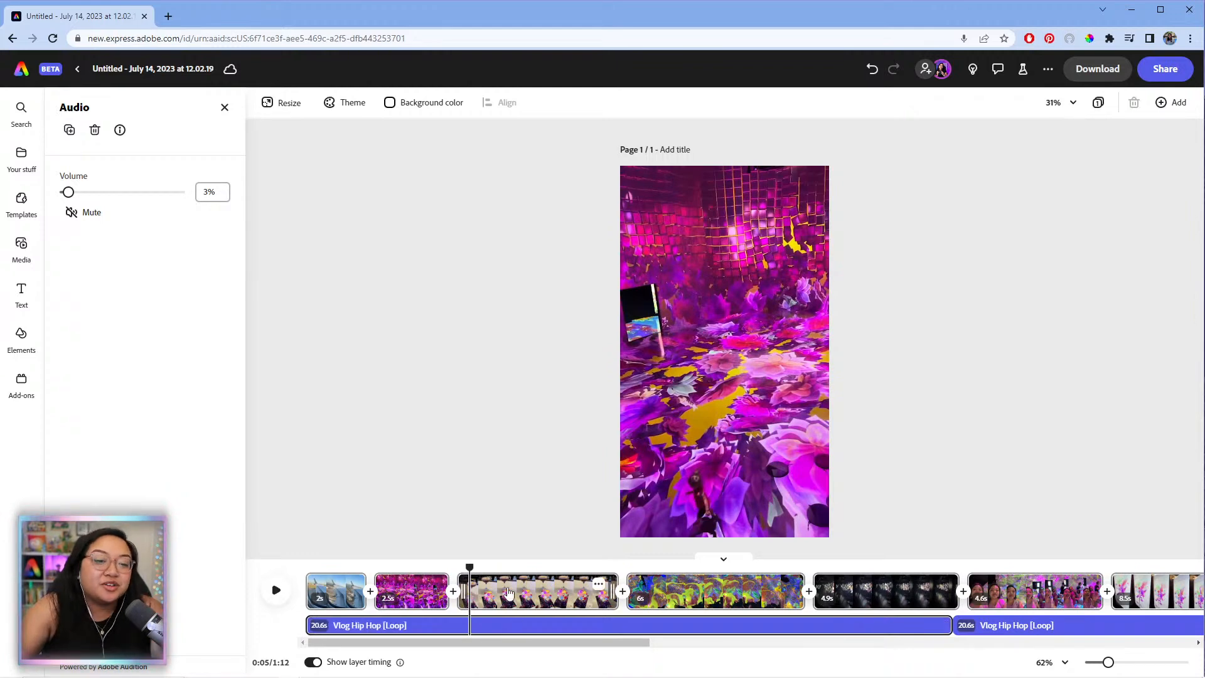
click(470, 568)
drag(471, 568, 424, 570)
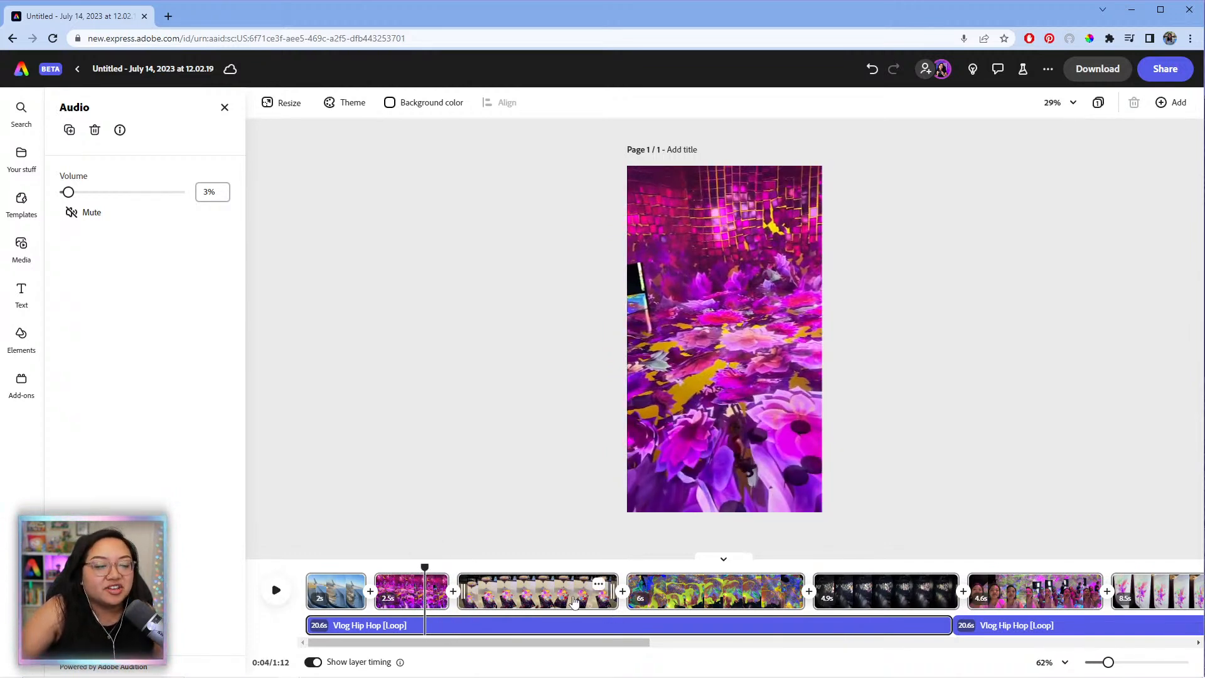
key(space)
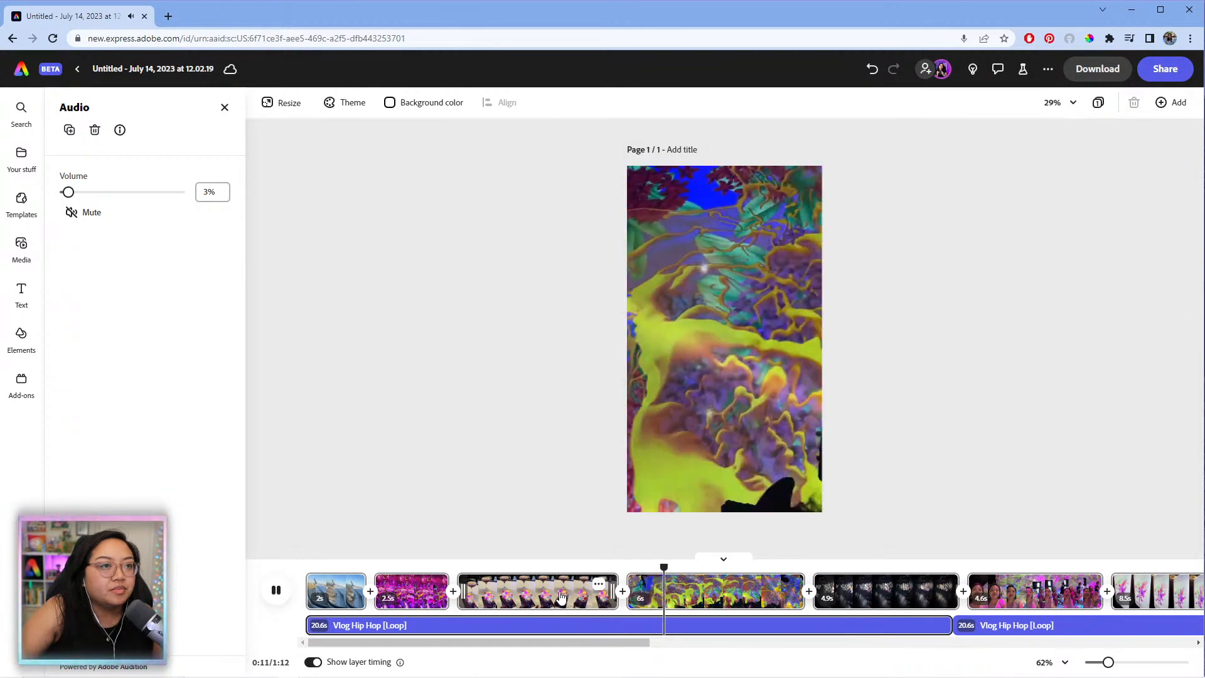
- Replay the cocktail scene to find the cut point and trim its end to 2.6 s
click(493, 565)
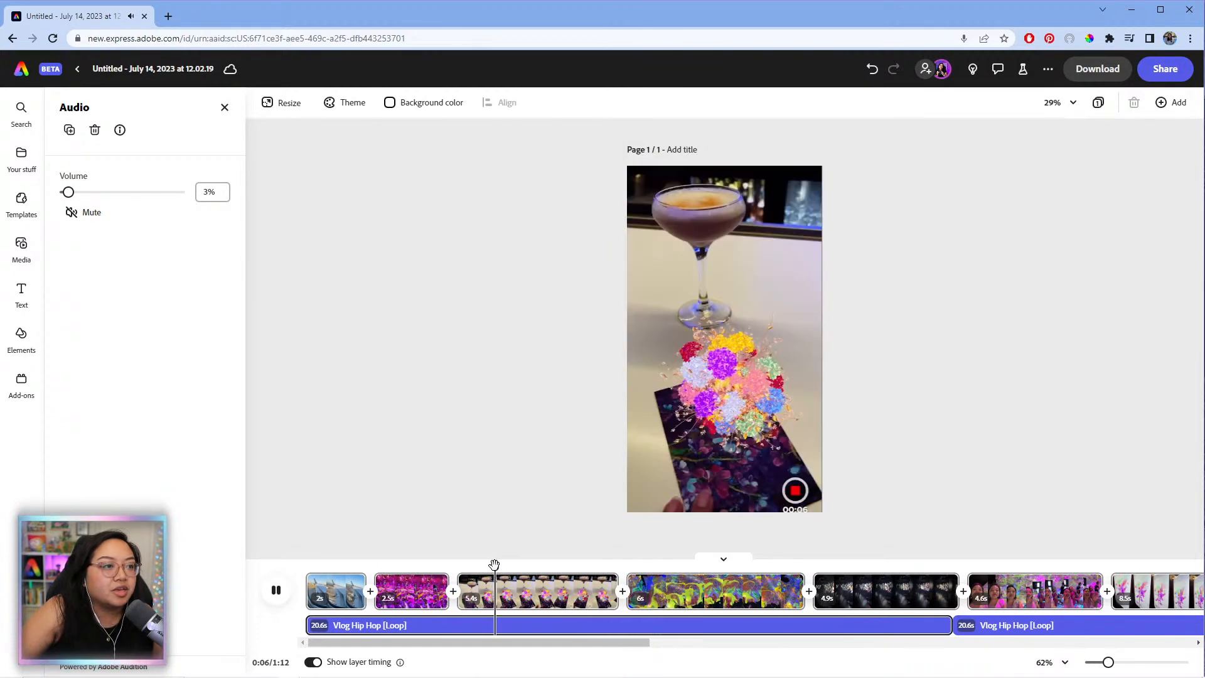
key(space)
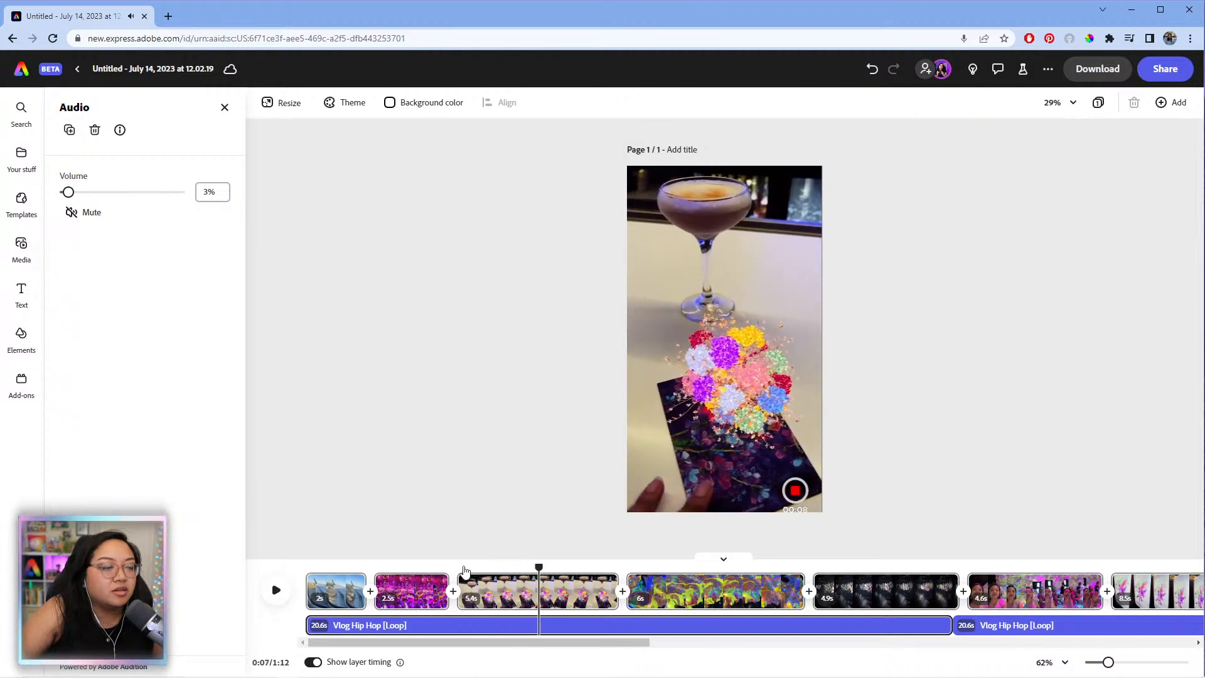
click(461, 568)
key(space)
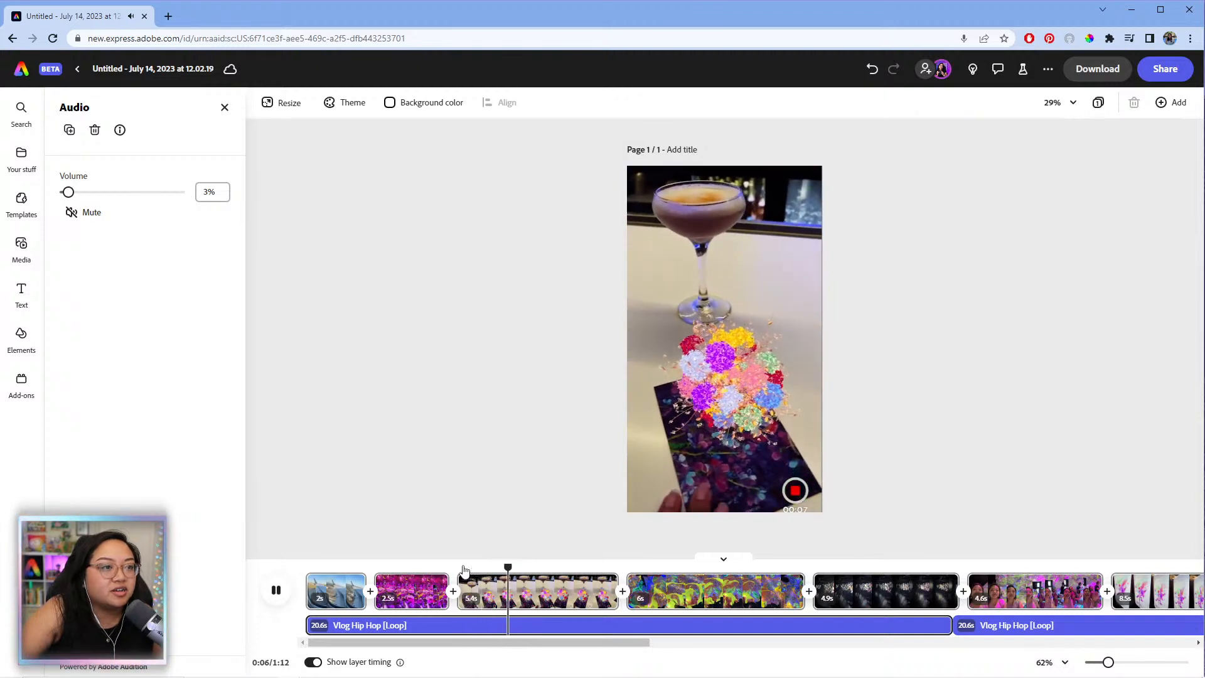
key(space)
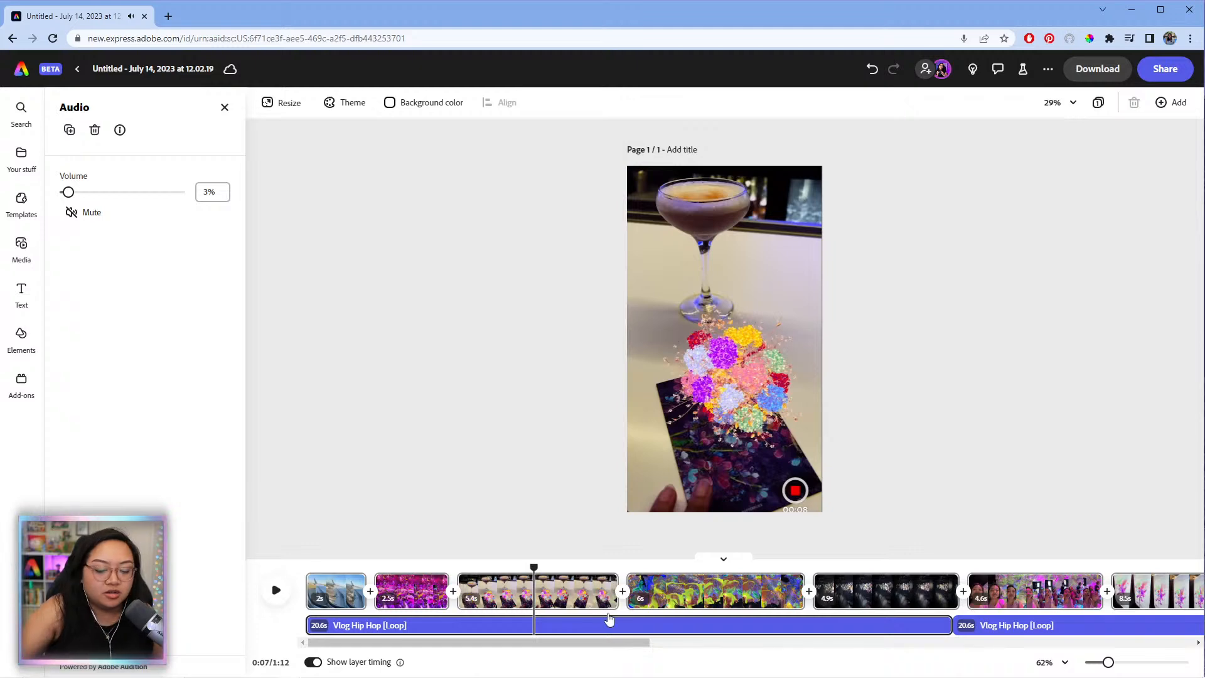
scroll(608, 618, right, 2)
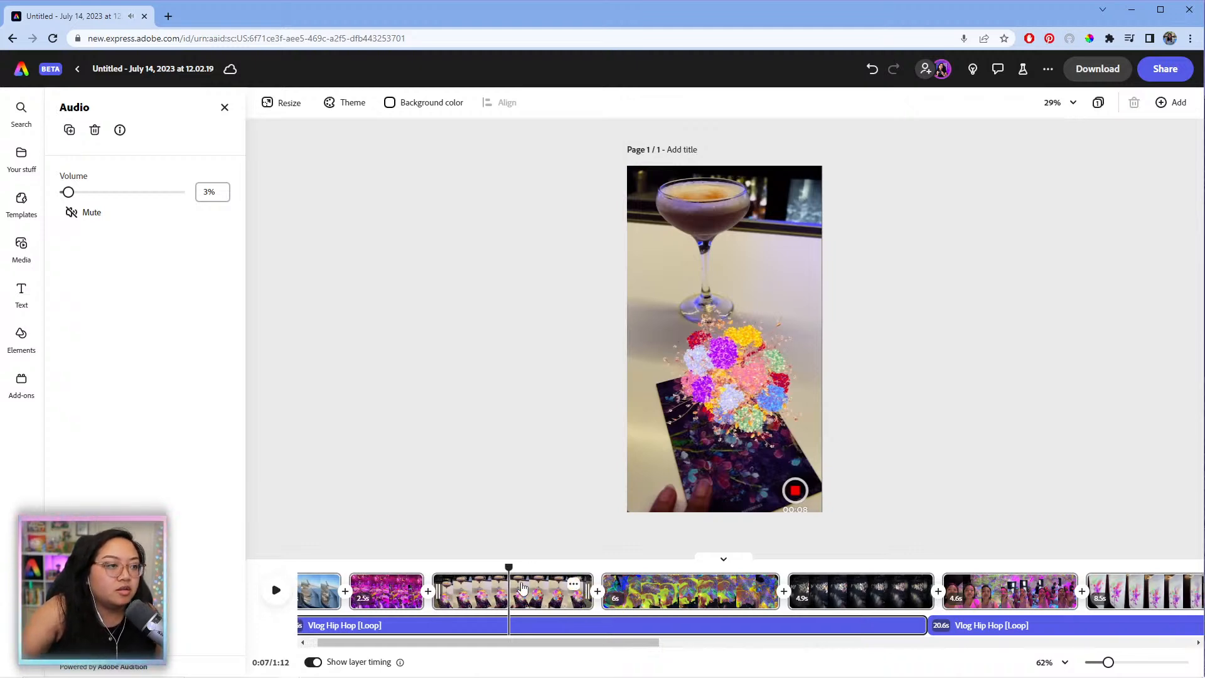
mouse_move(508, 566)
mouse_down()
mouse_move(493, 566)
mouse_move(504, 566)
mouse_up()
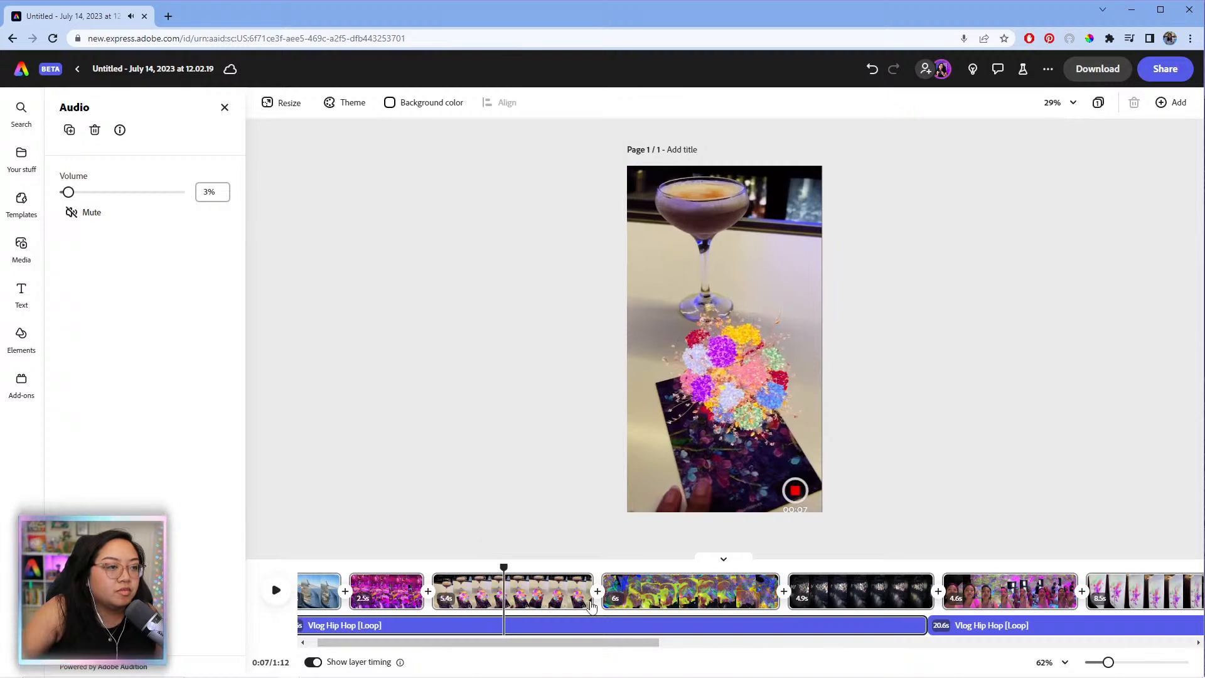
drag(591, 605, 502, 599)
- Play into the yellow and purple projection scene and trim its end to 3.3 s
drag(590, 552, 457, 553)
key(space)
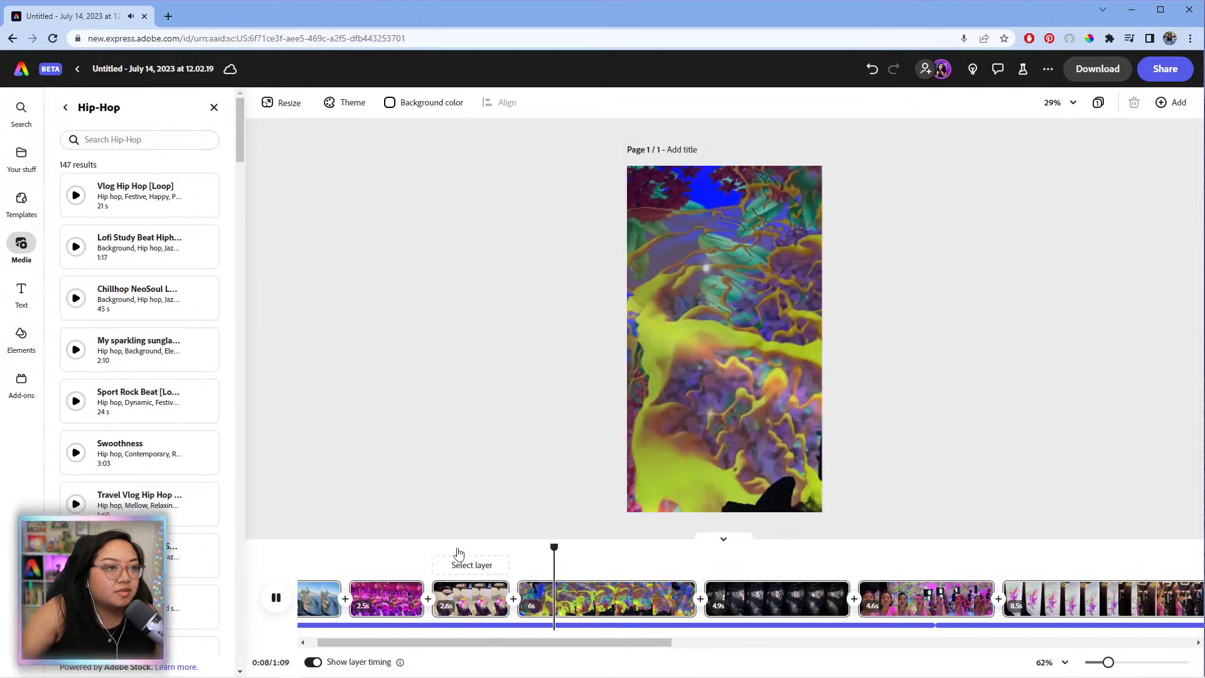
key(space)
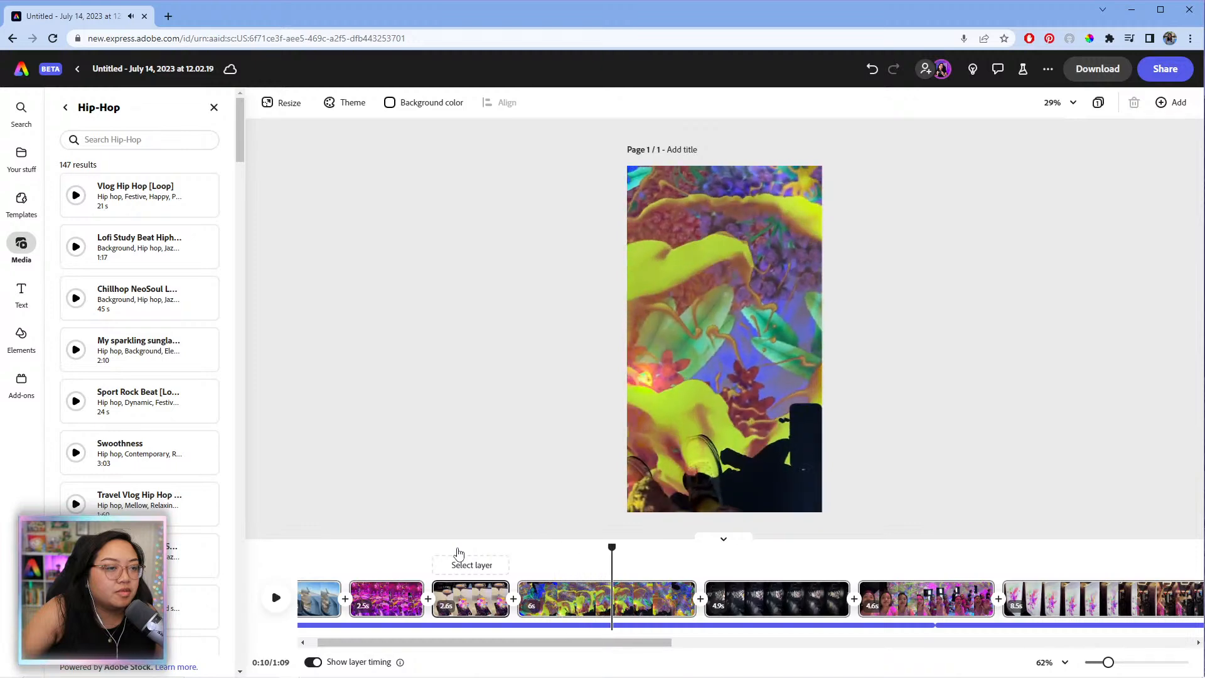
drag(694, 599, 606, 605)
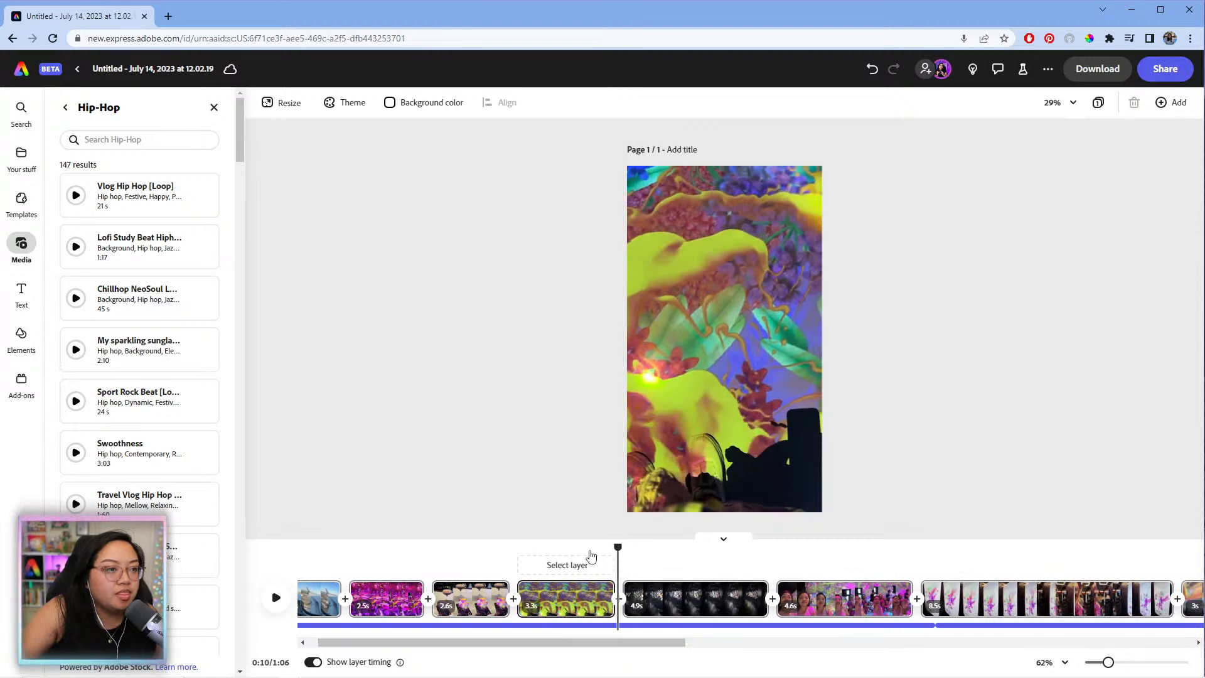
- Play through the dark 4.9 s scene and trim the start of the group selfie scene to 3.8 s
click(589, 548)
key(space)
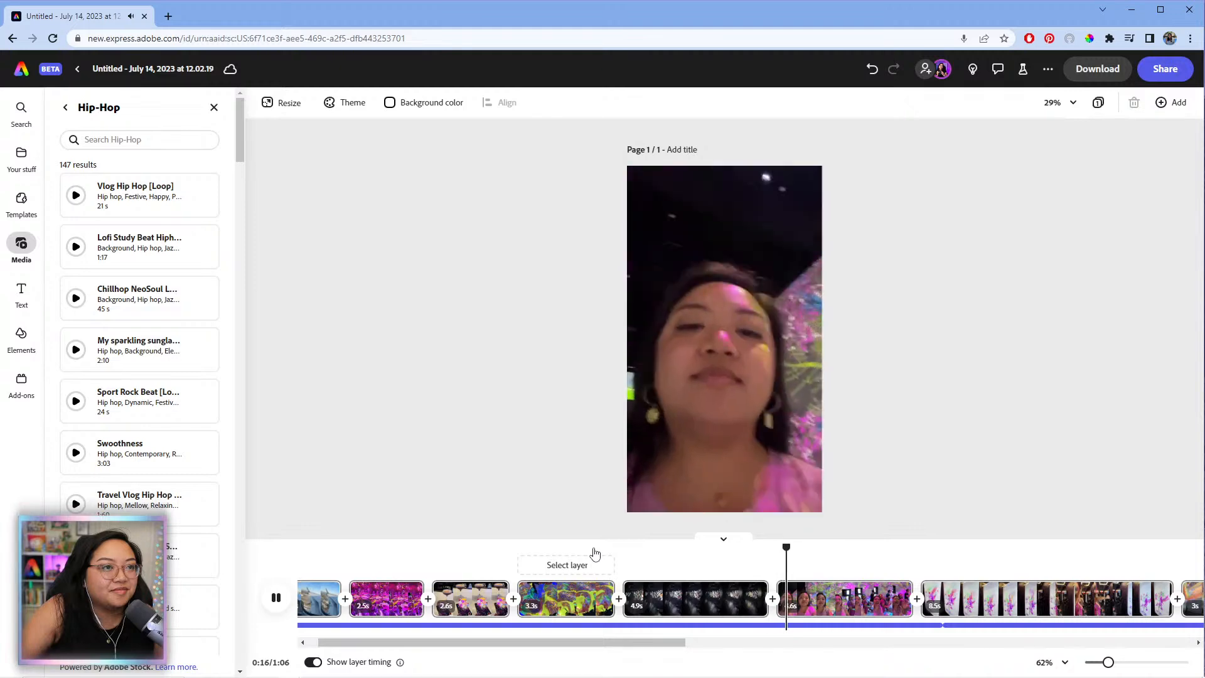
key(space)
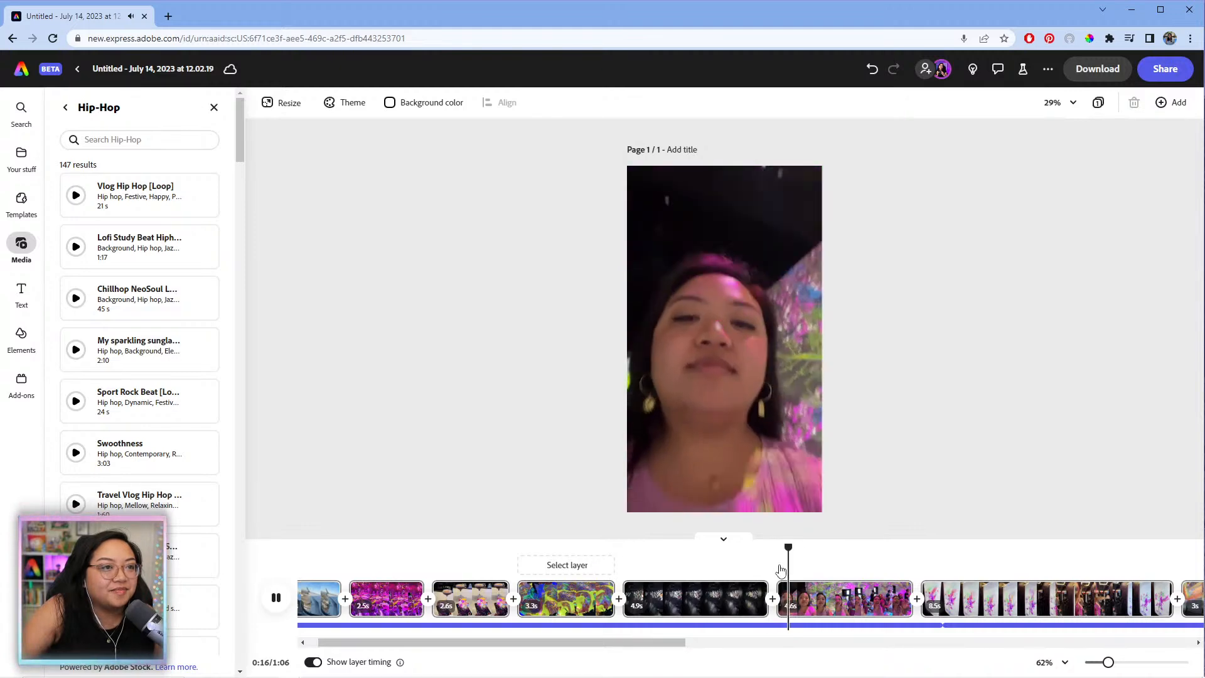
key(space)
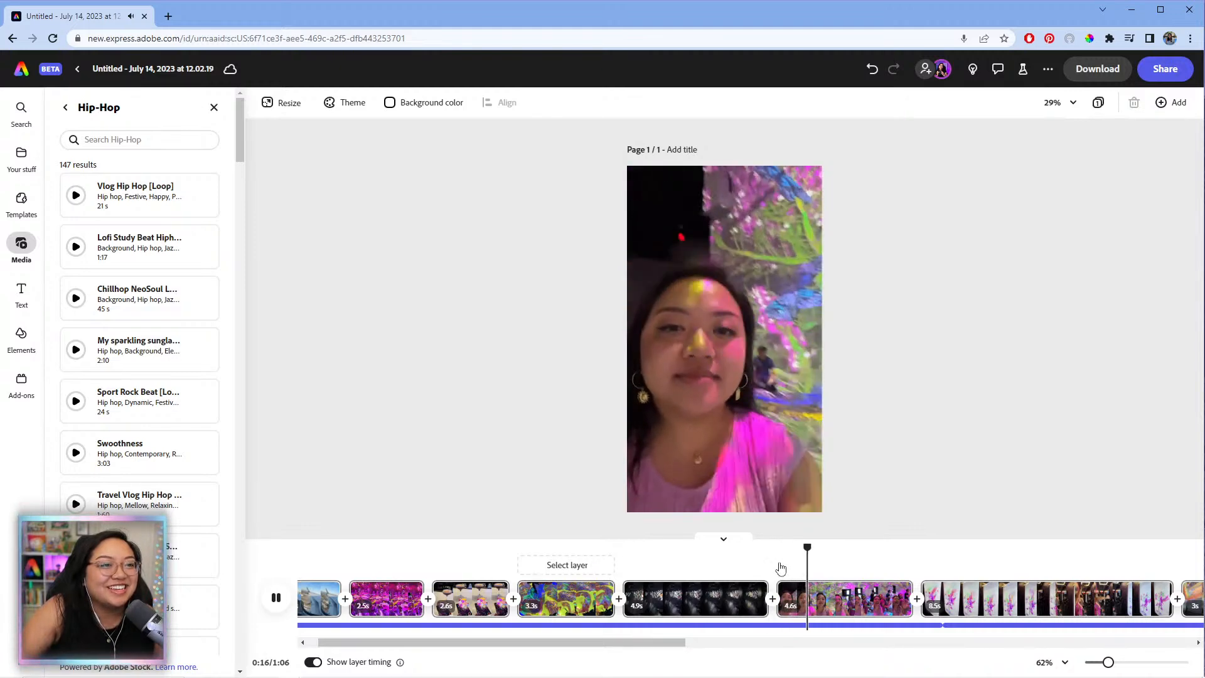
click(779, 568)
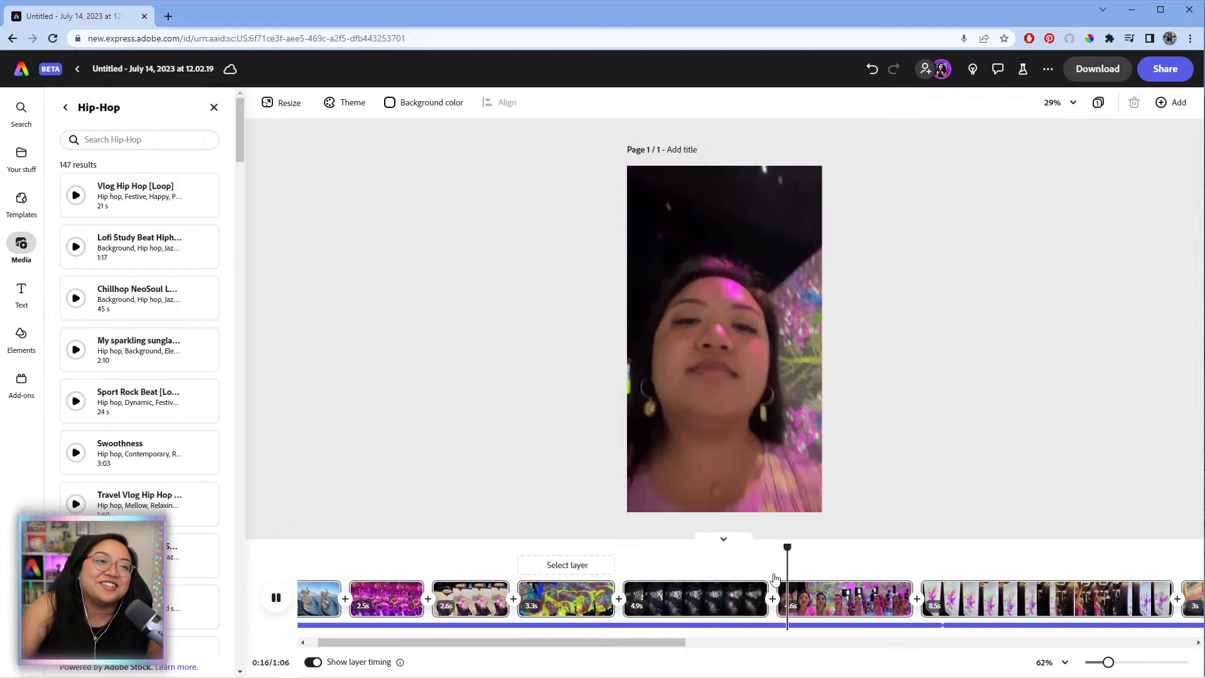
drag(824, 547, 797, 548)
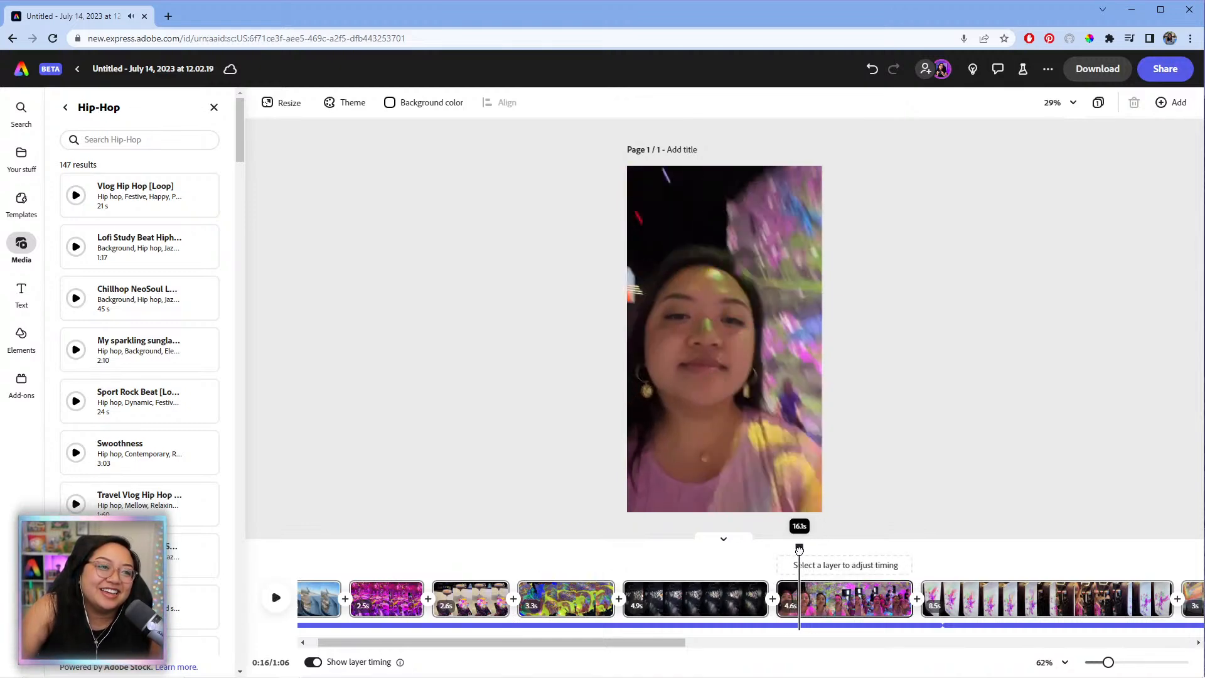
drag(778, 598, 806, 597)
- Preview the selfie scene and the 8.5 s flower display scene after it, and trim the latter's start to 3.9 s
key(space)
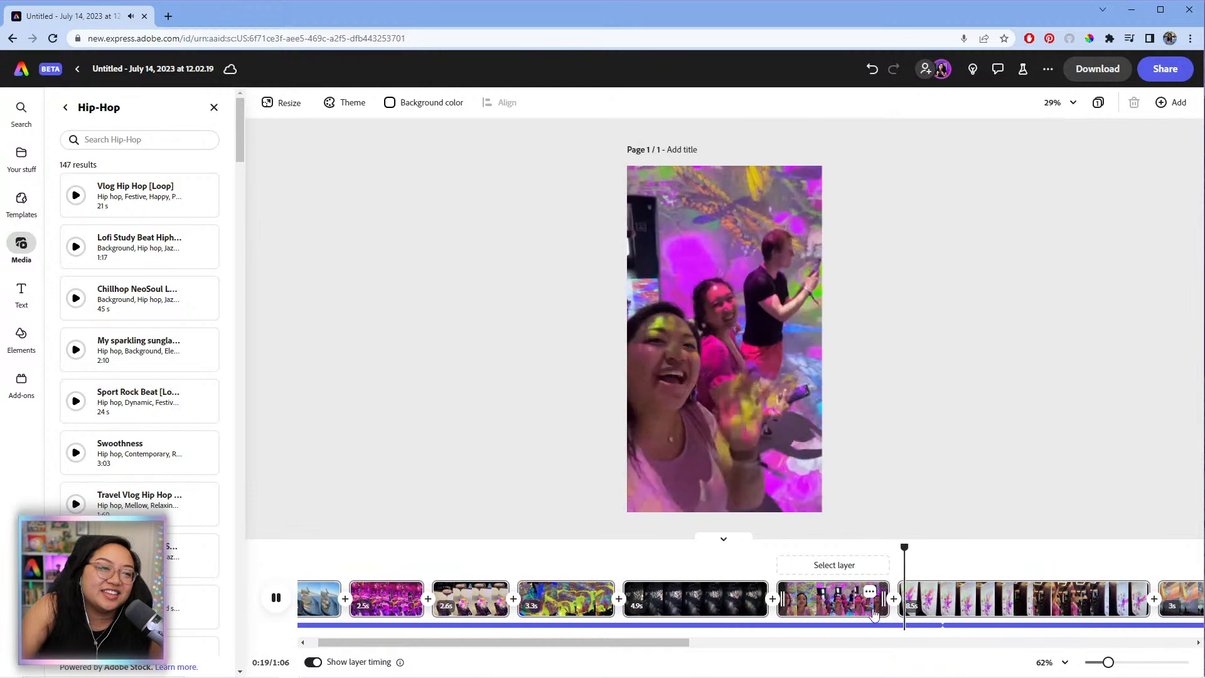
key(space)
click(857, 557)
key(space)
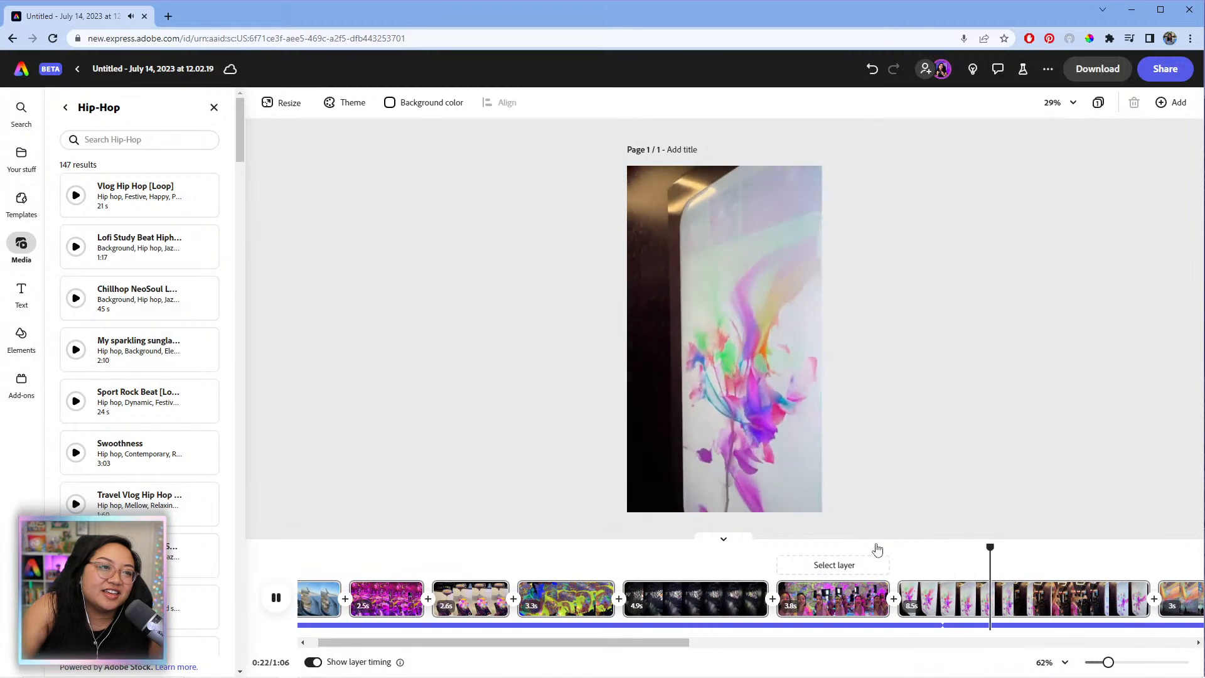
click(897, 551)
key(space)
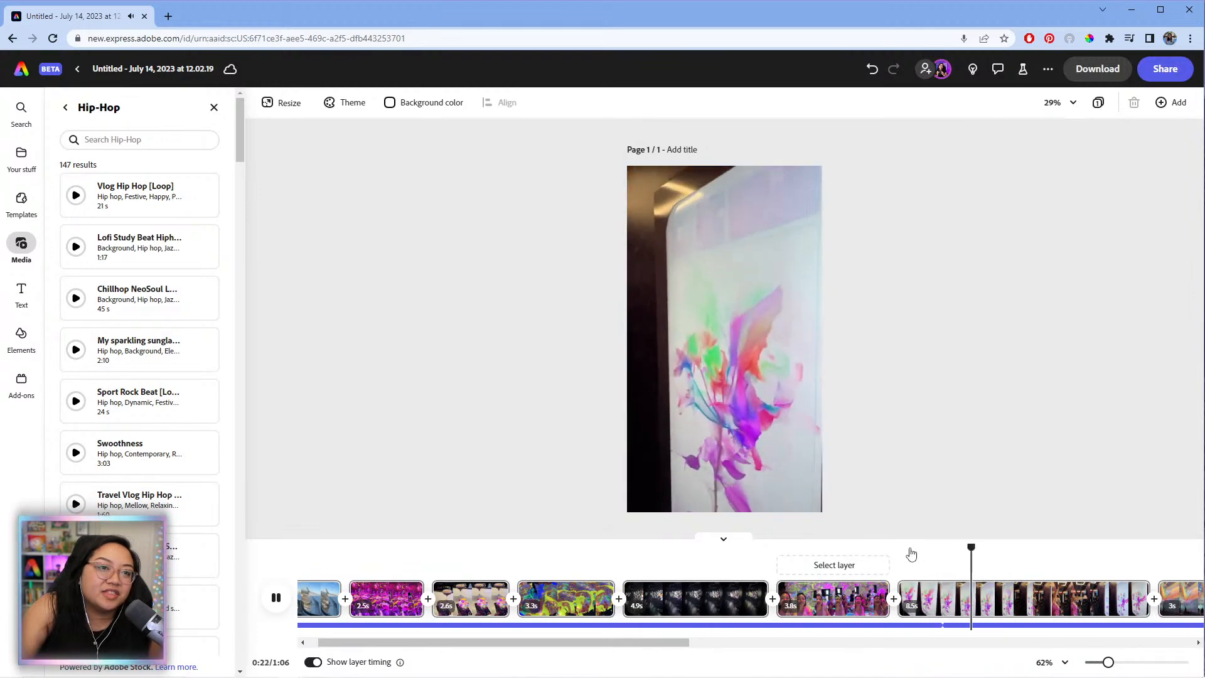
key(space)
drag(903, 588, 1035, 587)
- Play from the end of the selfie scene through the shortened corridor scene into the following scenes to check the cuts
key(space)
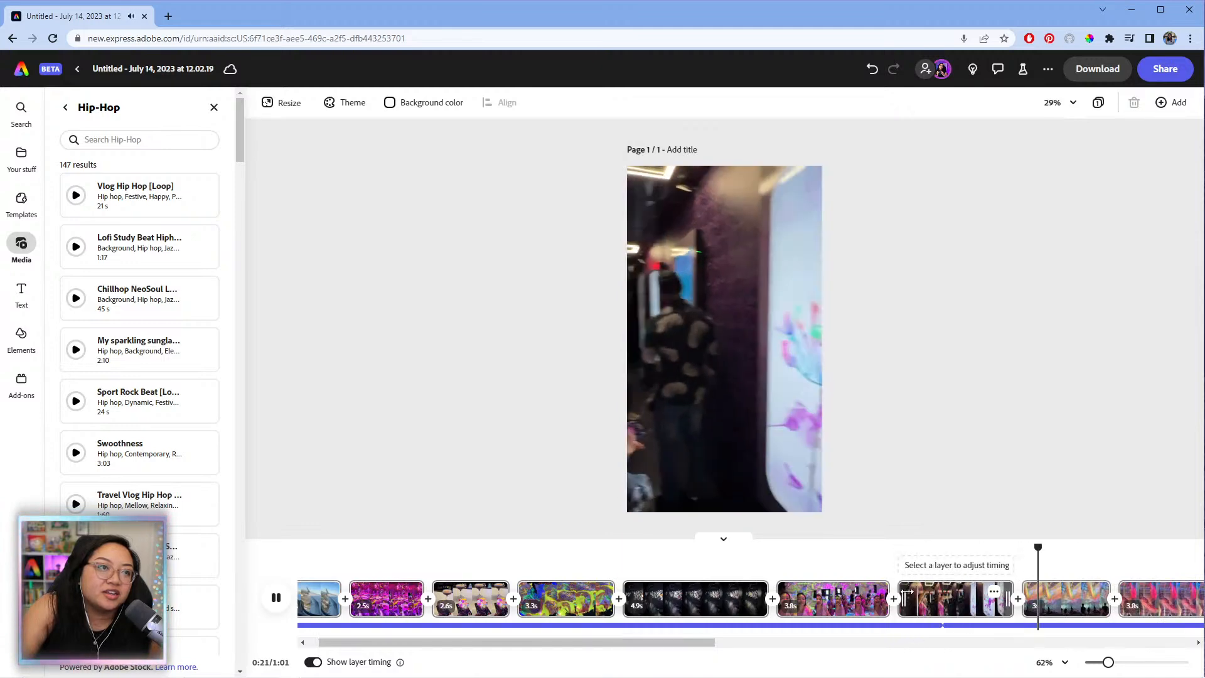
key(space)
drag(704, 642, 807, 641)
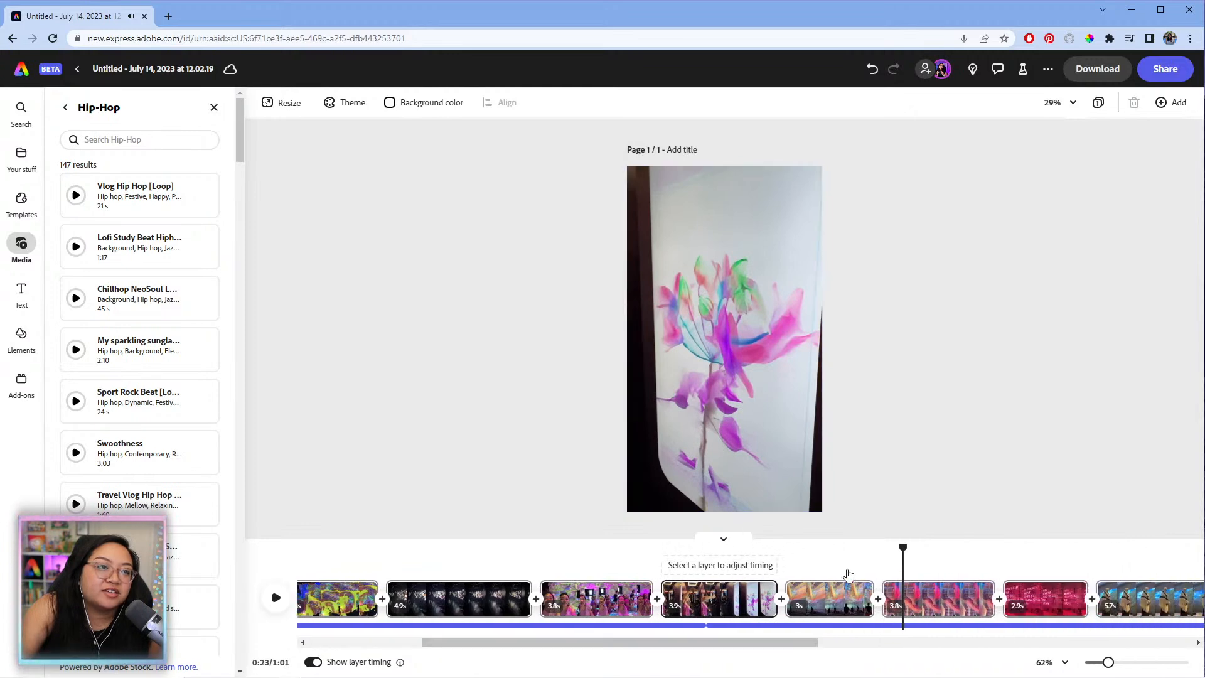
click(635, 565)
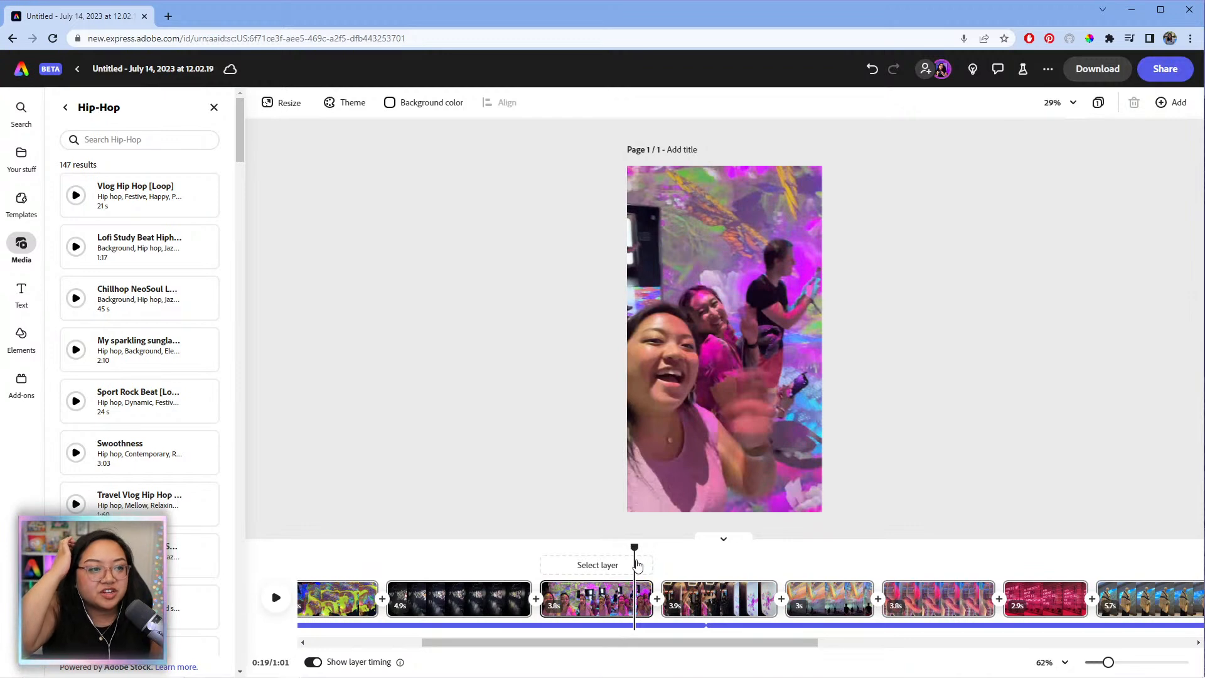
key(space)
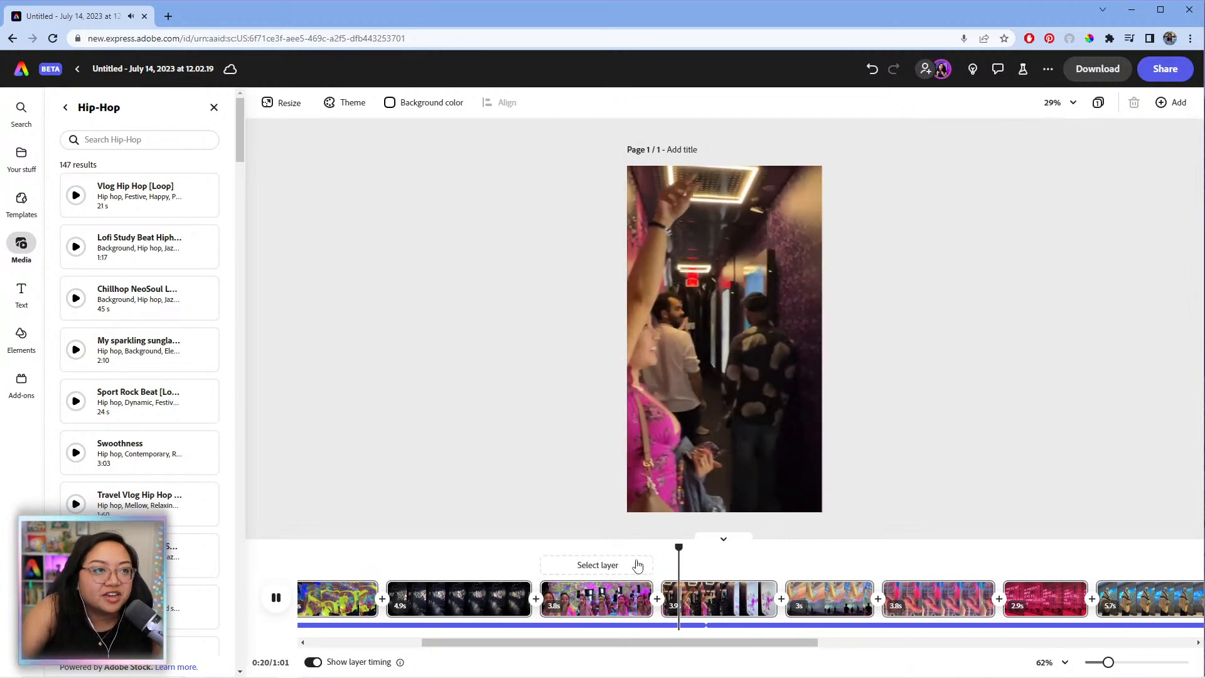
drag(753, 642, 808, 653)
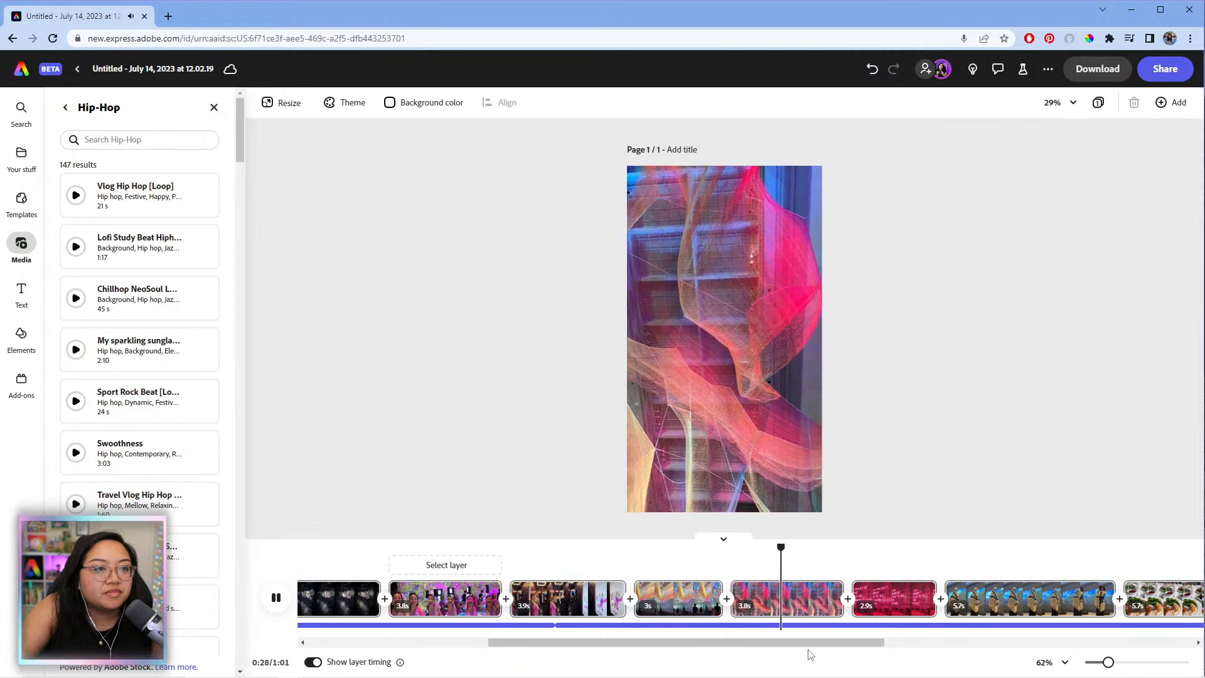
key(space)
- Play the 3 s scene with the colorful ceiling projection, trim its end to 2.2 s, and return to it for review
click(643, 557)
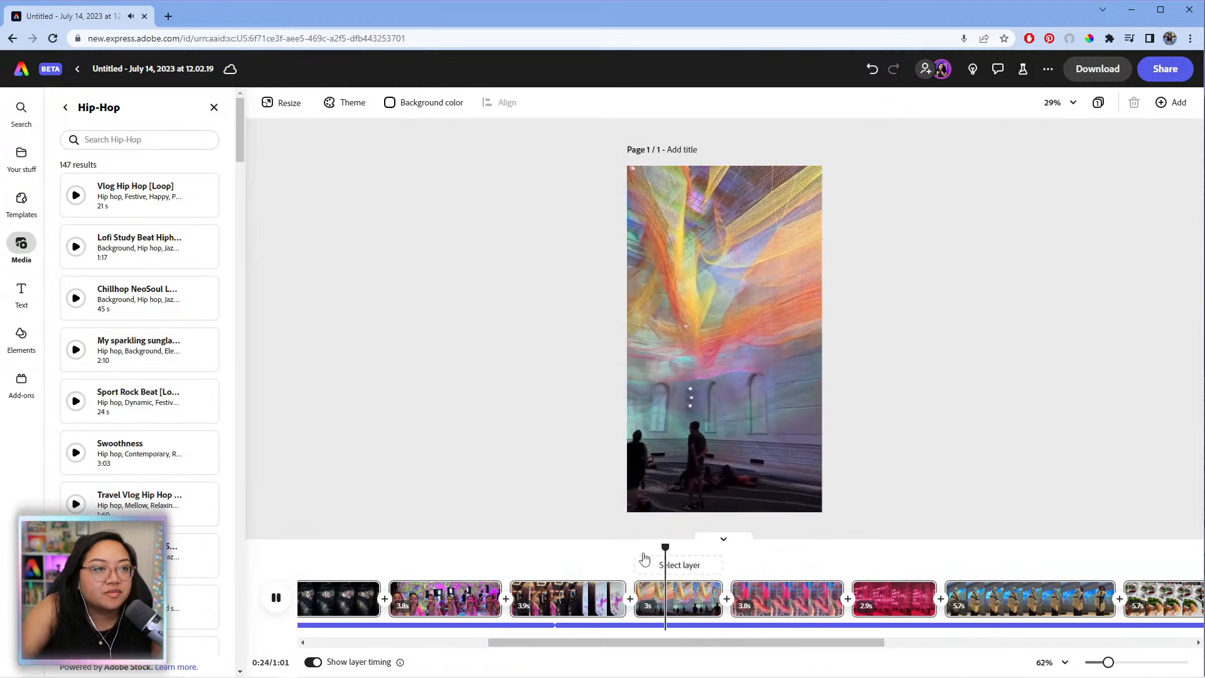
key(space)
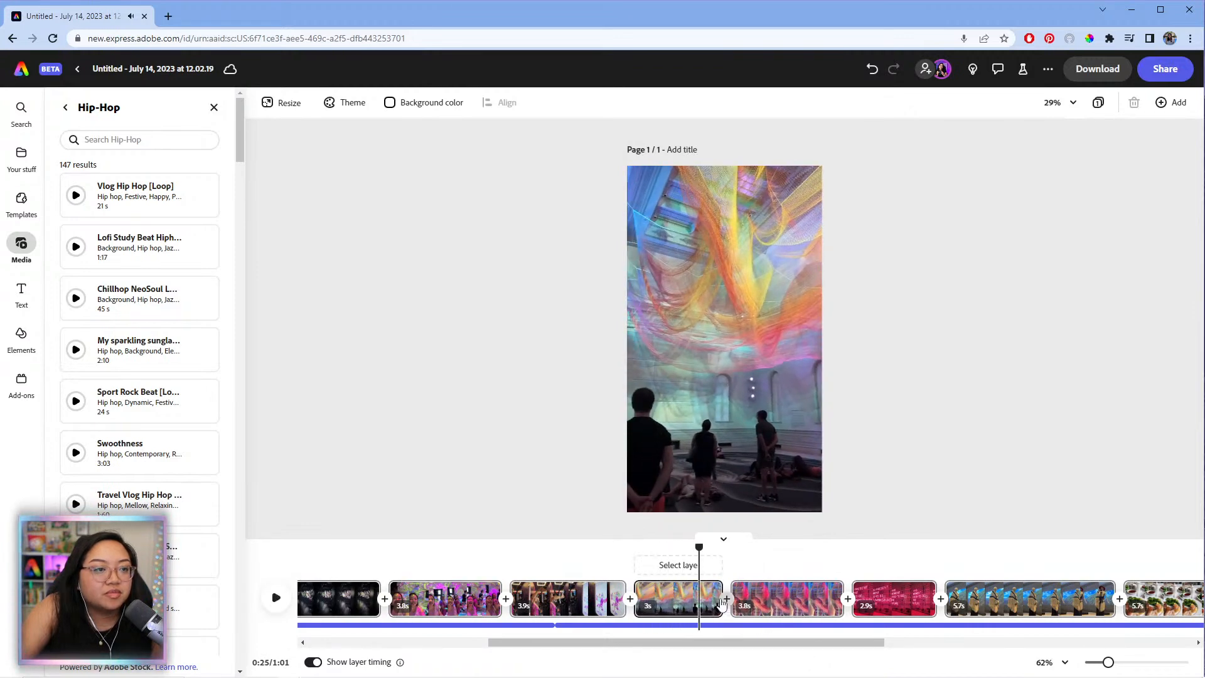
drag(716, 596, 695, 598)
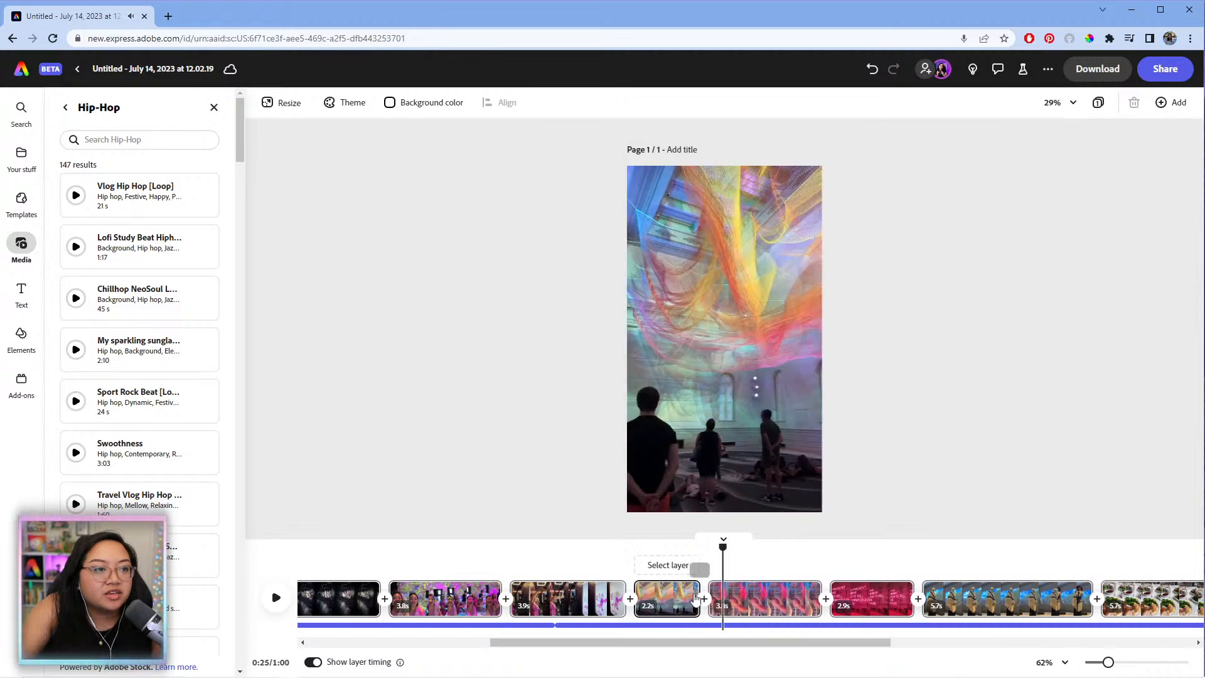
key(space)
click(663, 548)
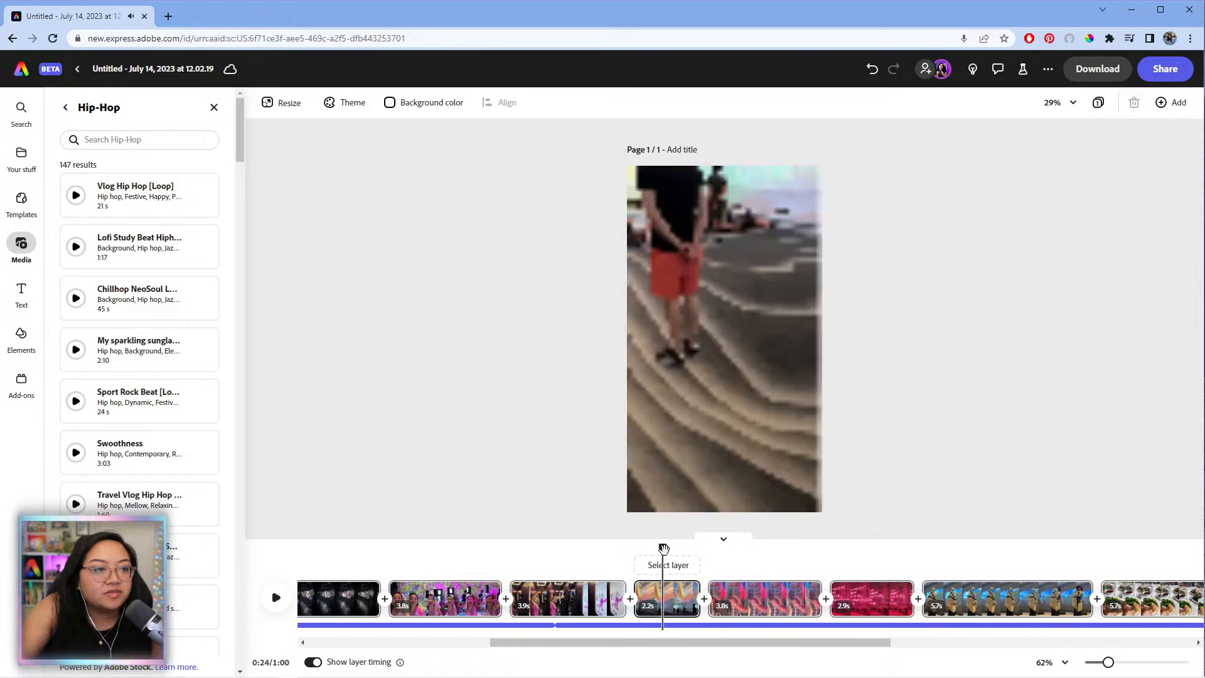
- Play the shortened ceiling projection scene and return the playhead to the flower shot near the end of the preceding scene
key(space)
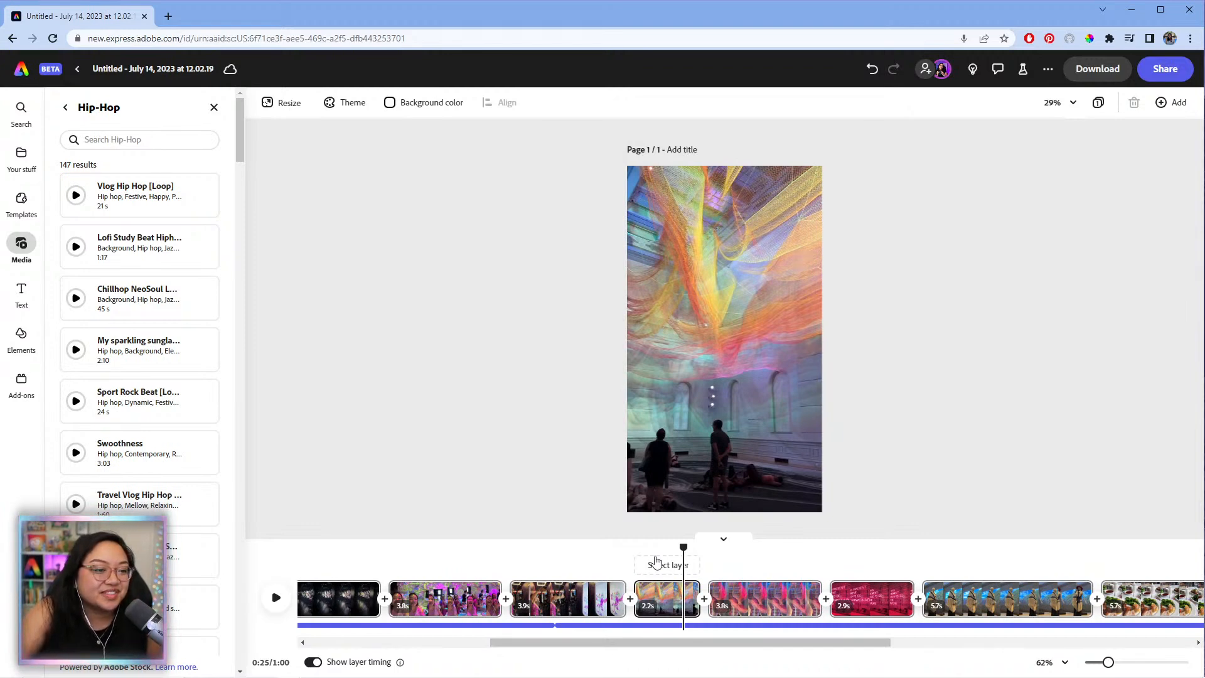
click(603, 550)
drag(608, 550, 612, 550)
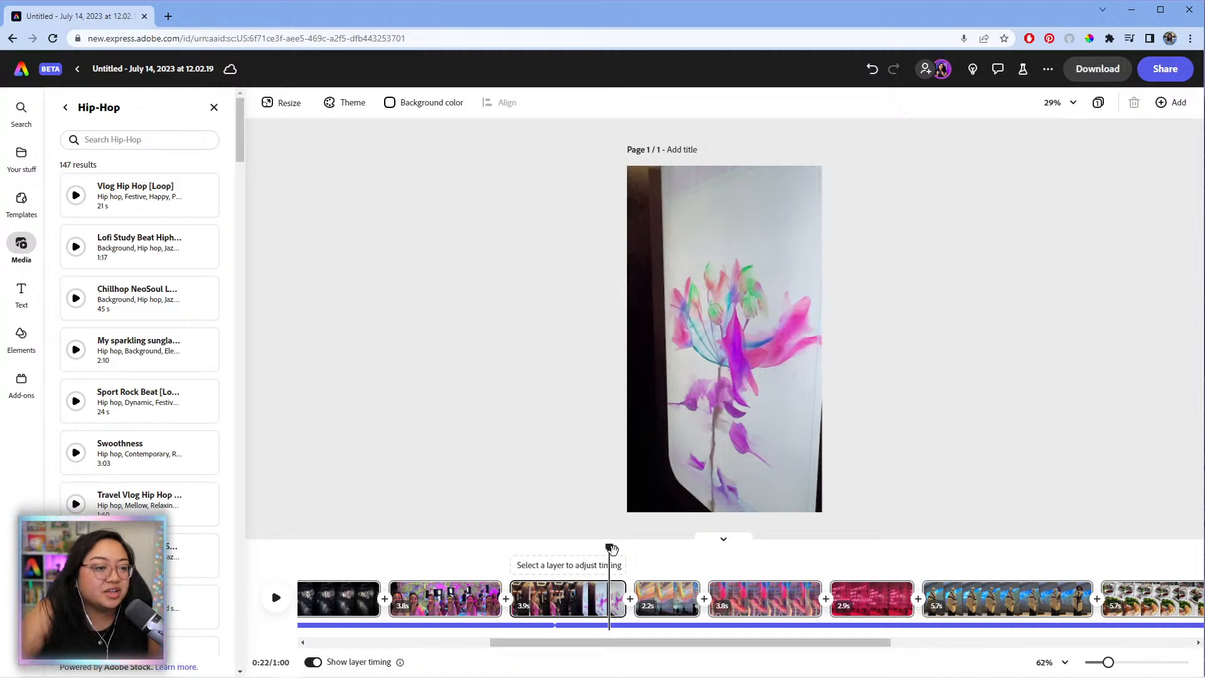
- Examine the download options, including the MP4 file format and the available video resolutions, and close them without exporting
click(1164, 69)
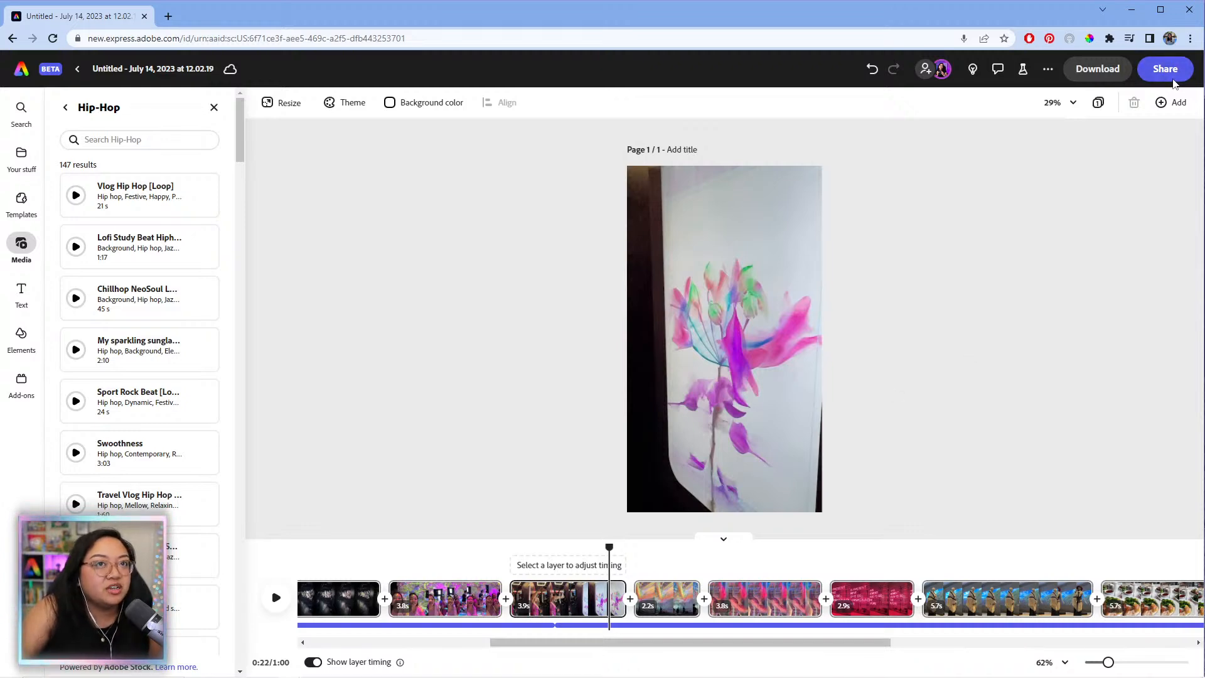
click(1095, 69)
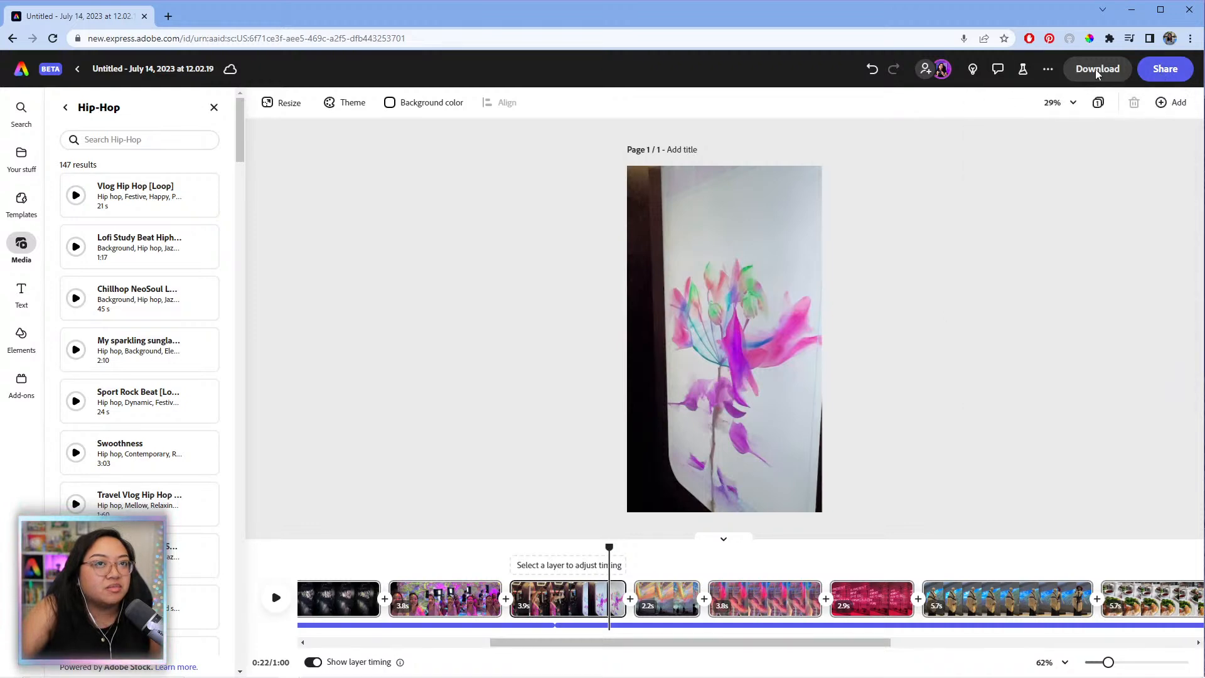
click(1103, 68)
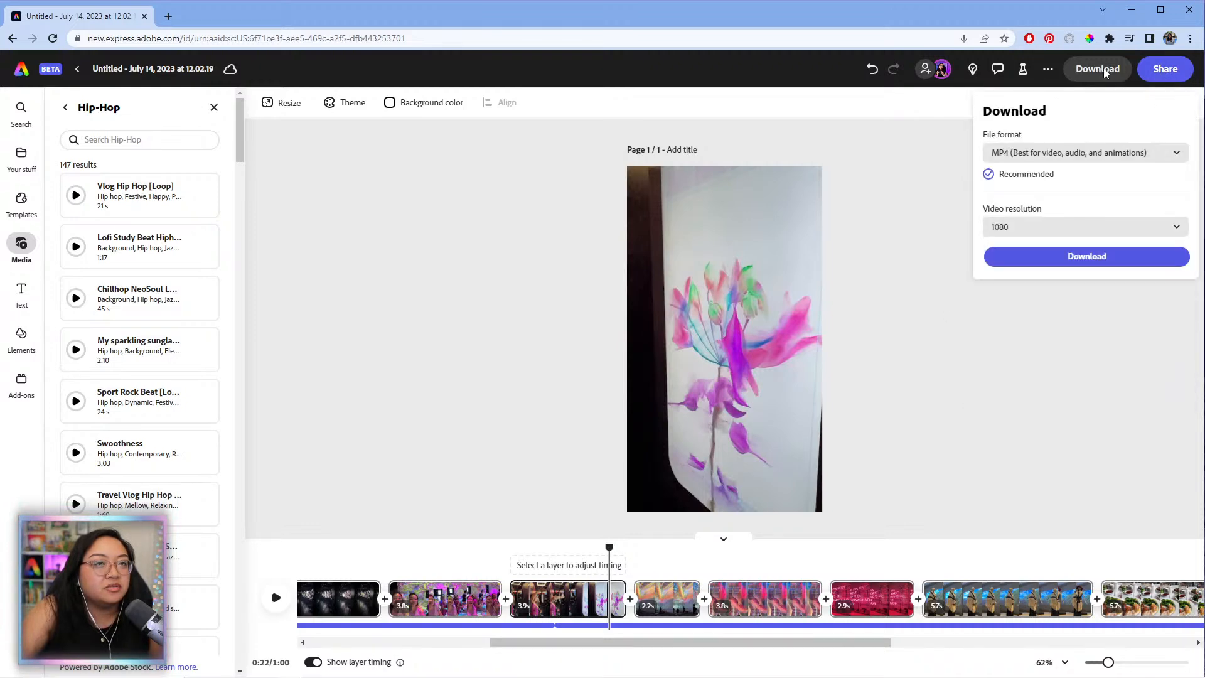
click(1062, 225)
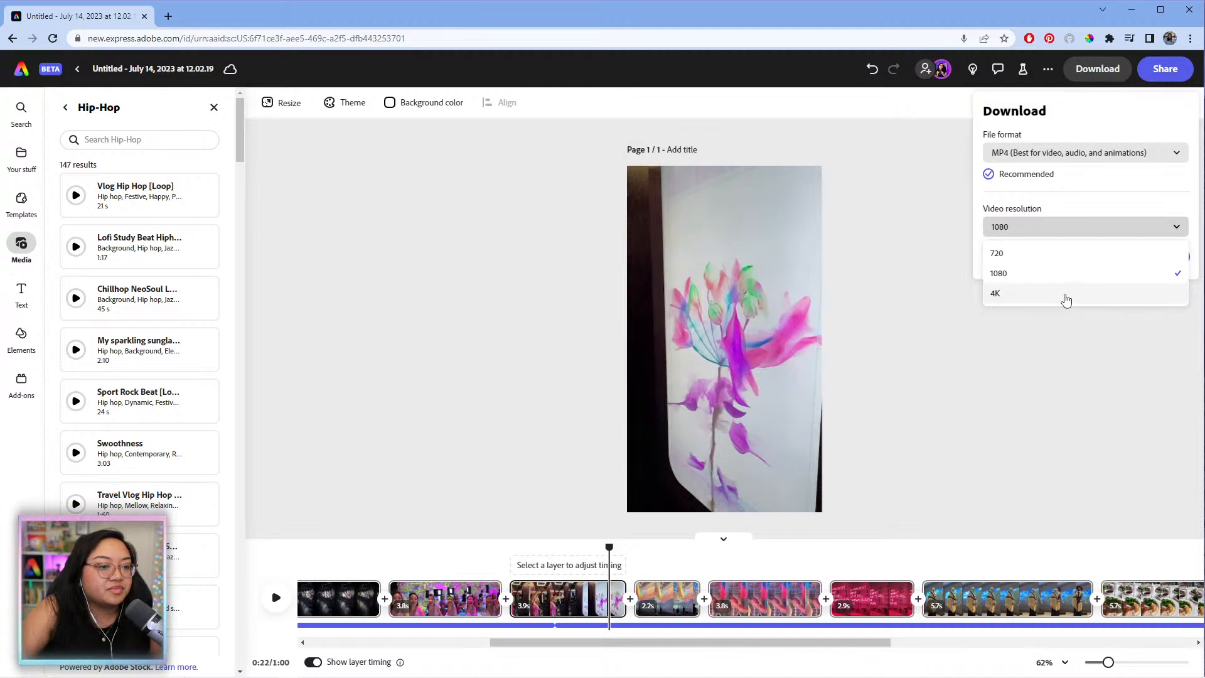
click(1048, 362)
click(1055, 359)
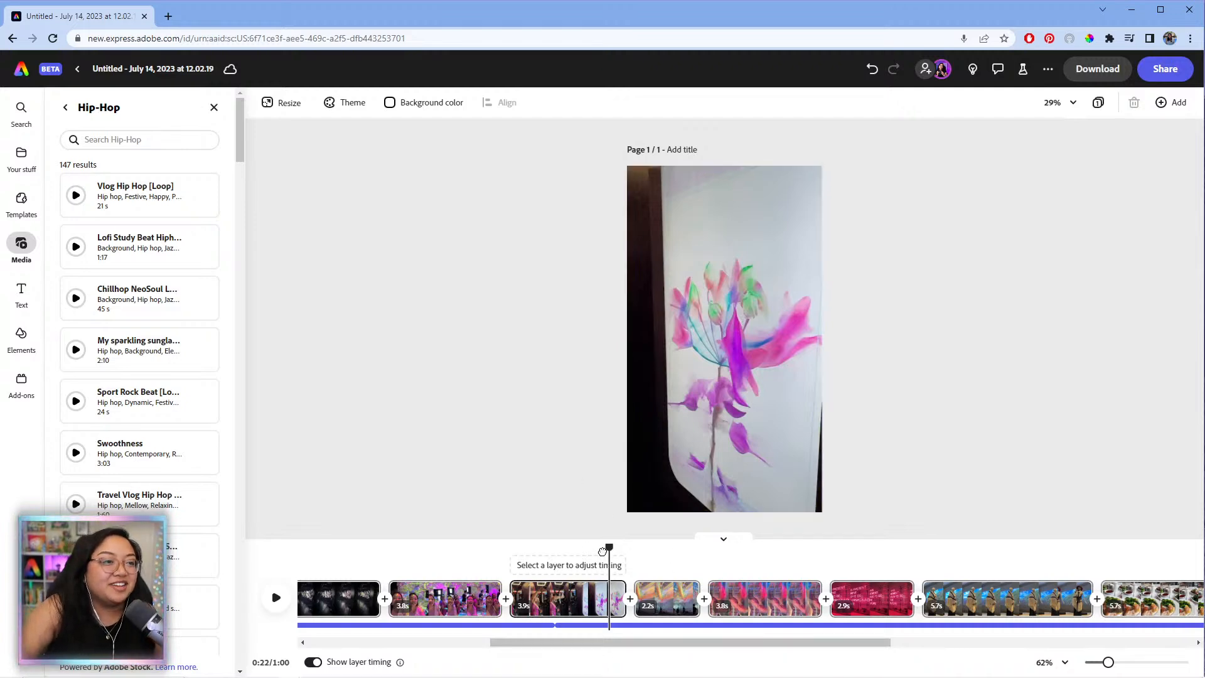
- Play from the flower shot through the ceiling projection scene and trim the start of the pink netting scene to 3.5 s
key(space)
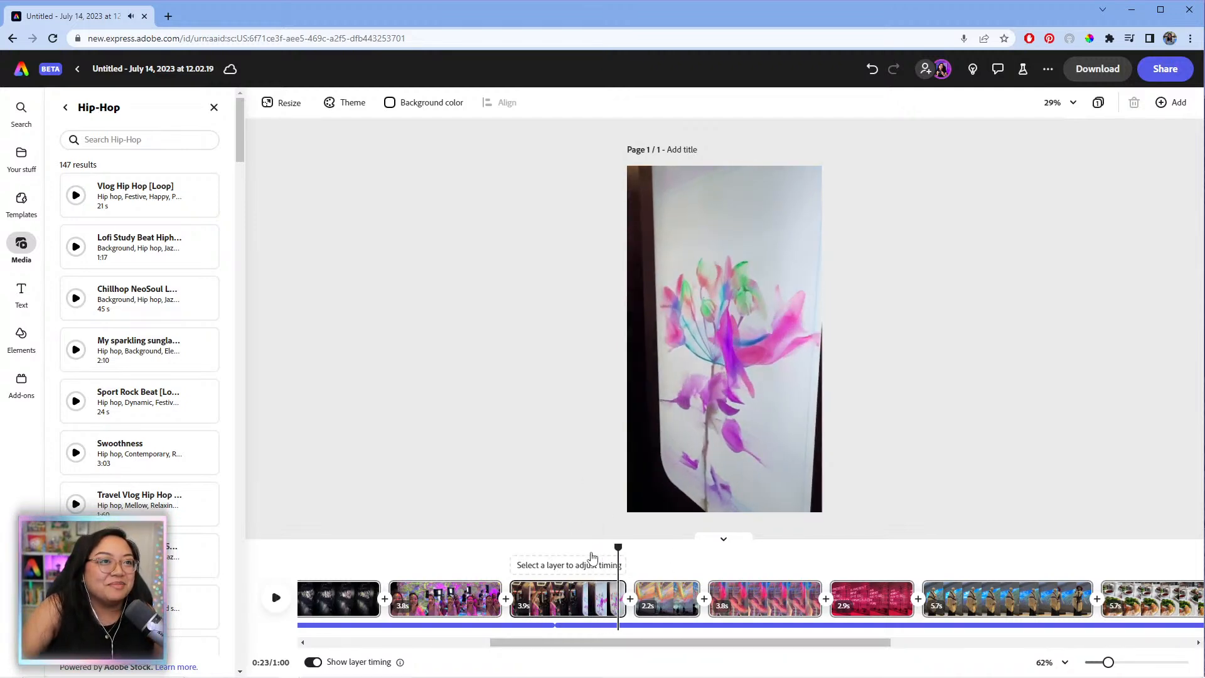
click(599, 546)
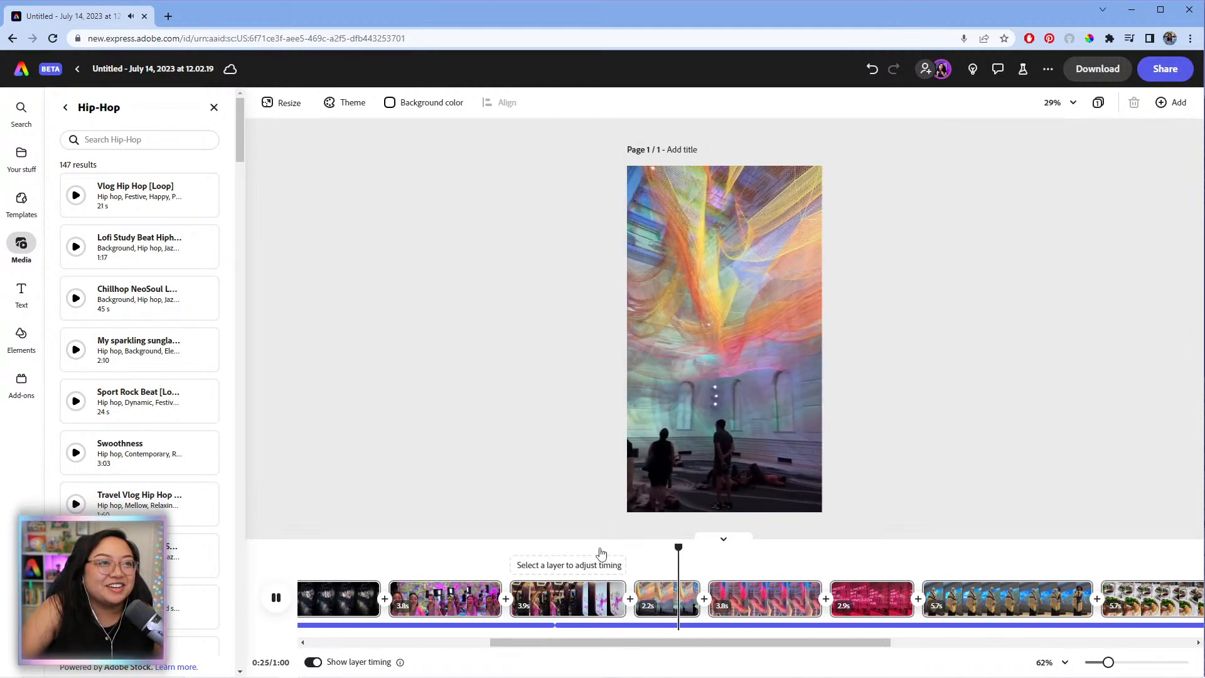
click(707, 550)
key(space)
drag(712, 591, 722, 591)
click(691, 562)
key(space)
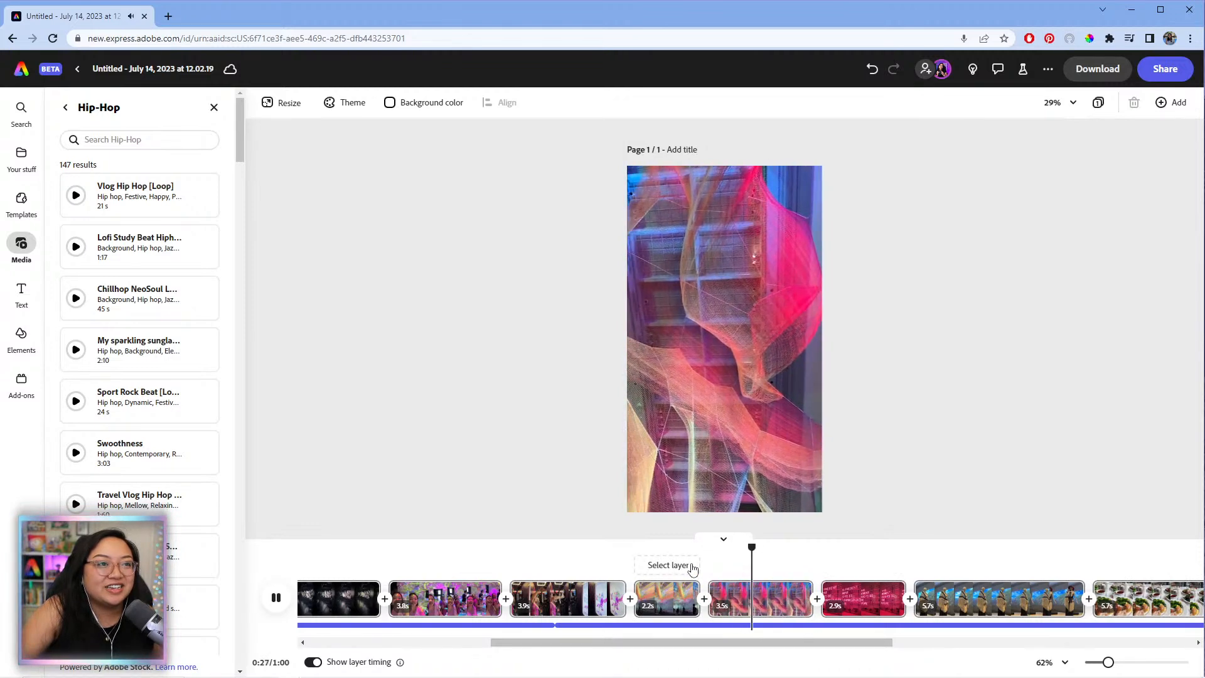
- Trim the end of the netting scene to 2.6 s and play across the cut into the pink neon sign scene
key(space)
drag(811, 599, 777, 601)
key(space)
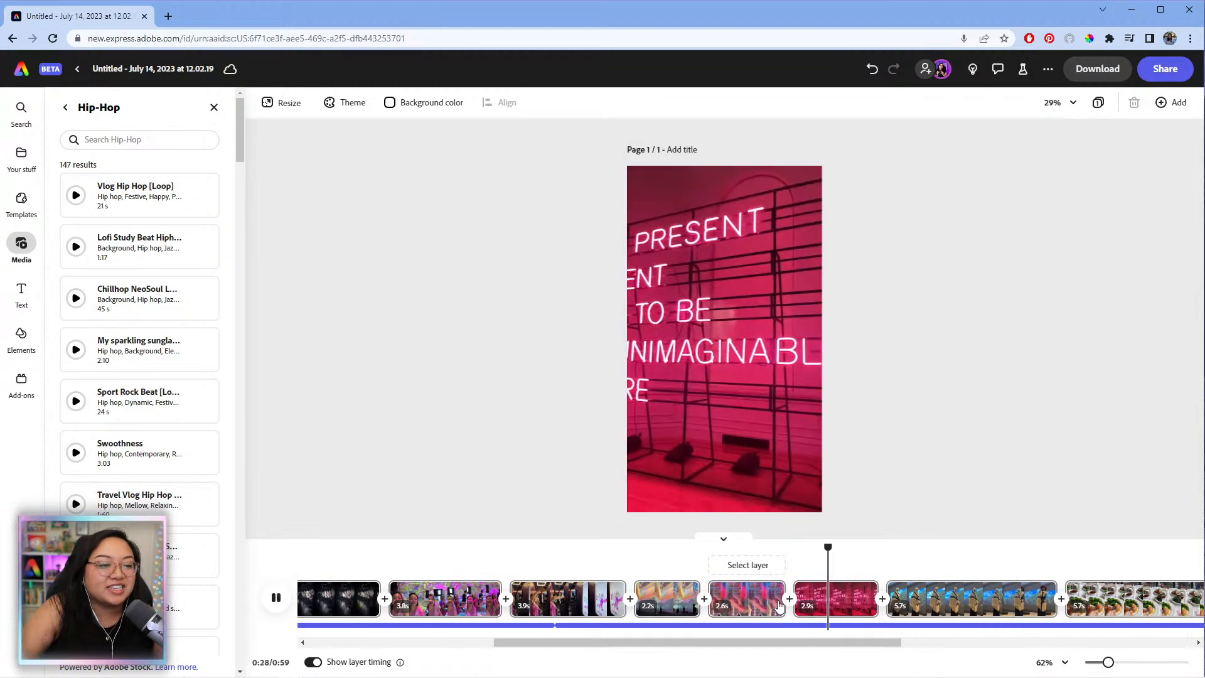
click(795, 565)
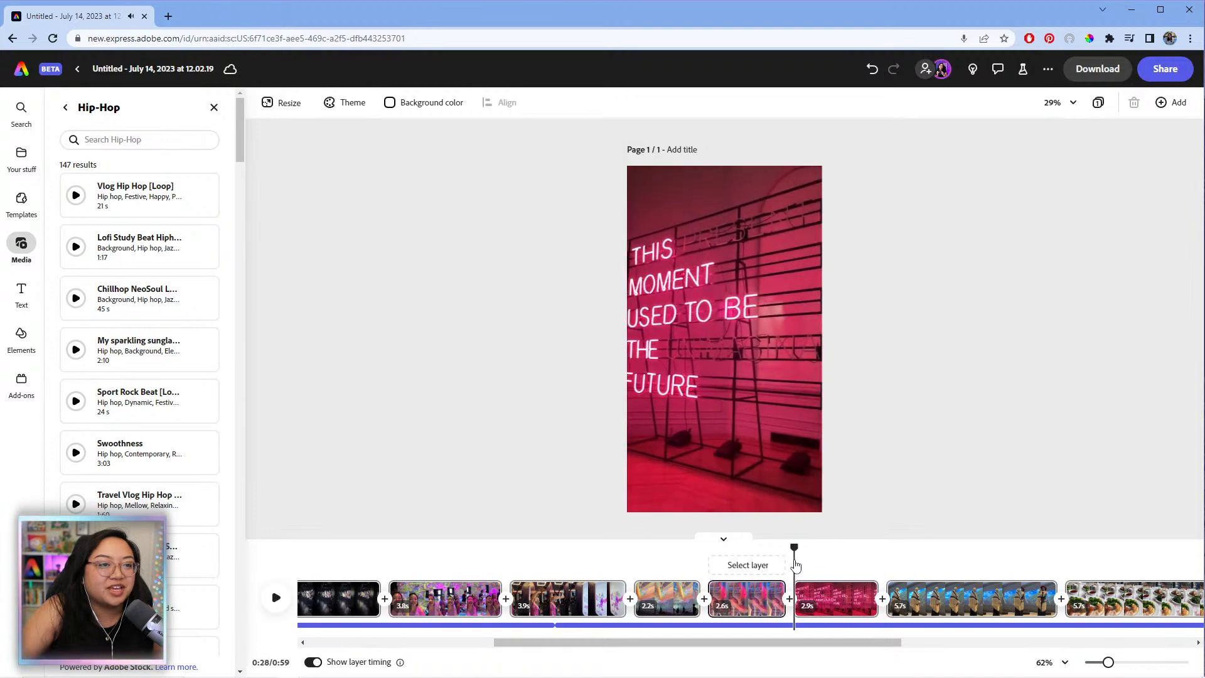
key(space)
click(756, 552)
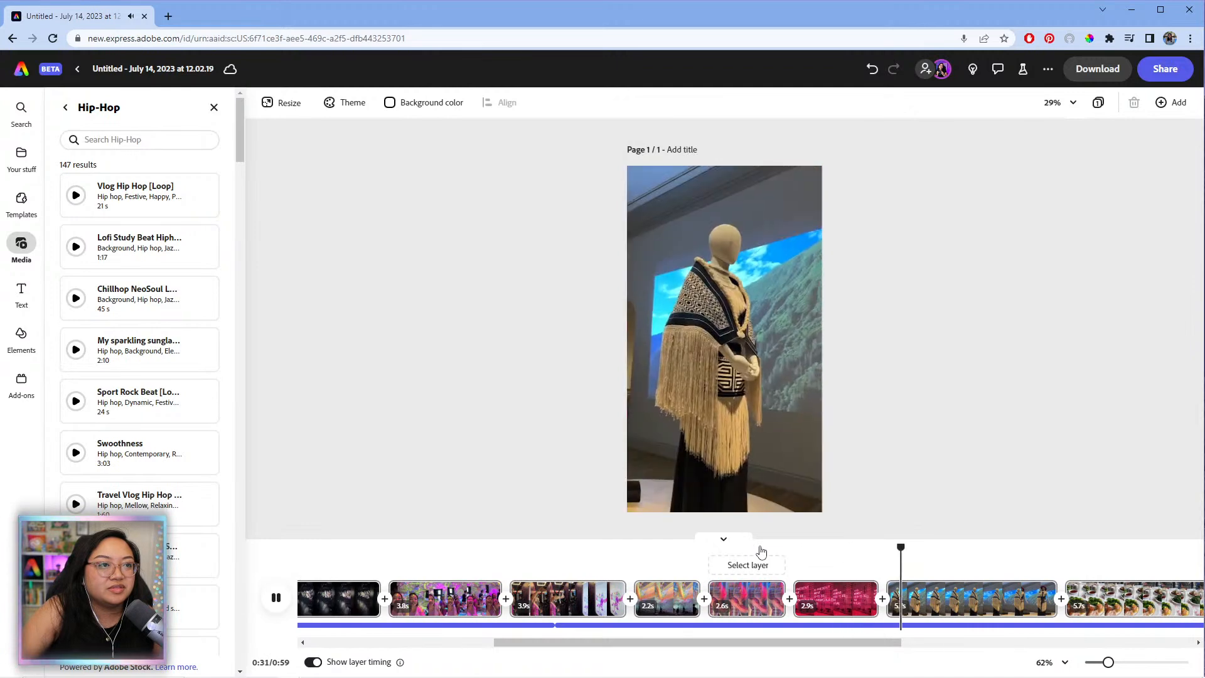
- Play from the neon sign scene into the 5.7 s mannequin scene and trim the mannequin scene's end to 2.3 s
drag(883, 642, 918, 649)
key(space)
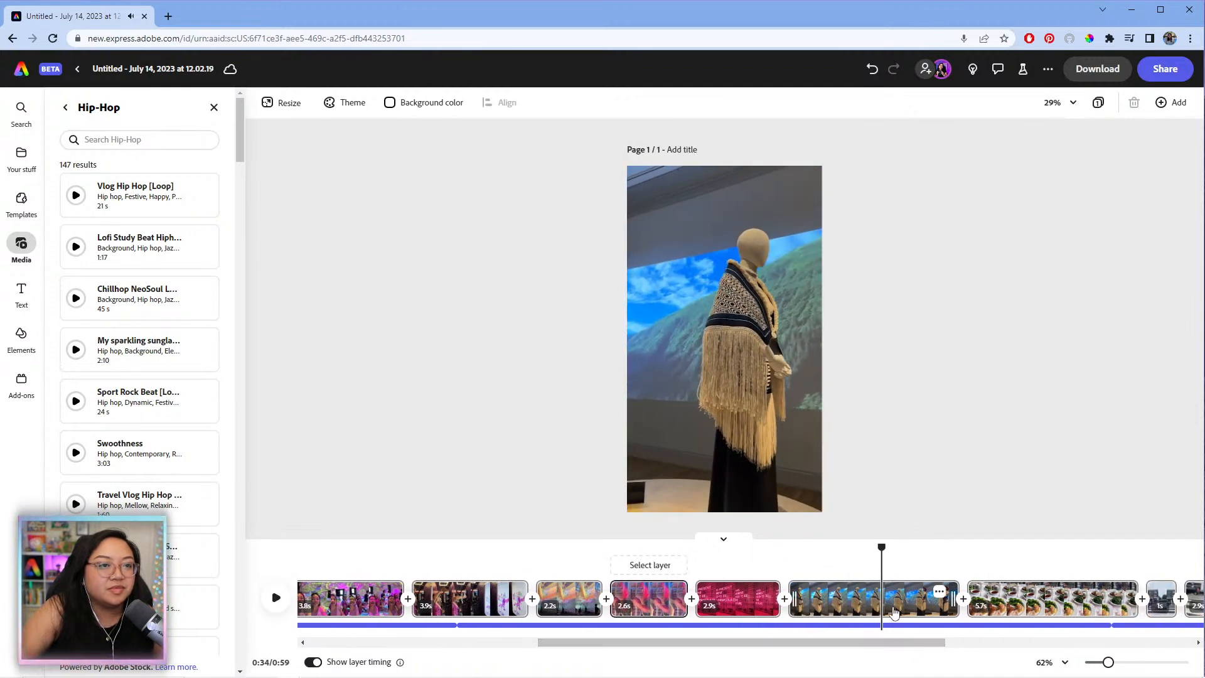
click(773, 552)
key(space)
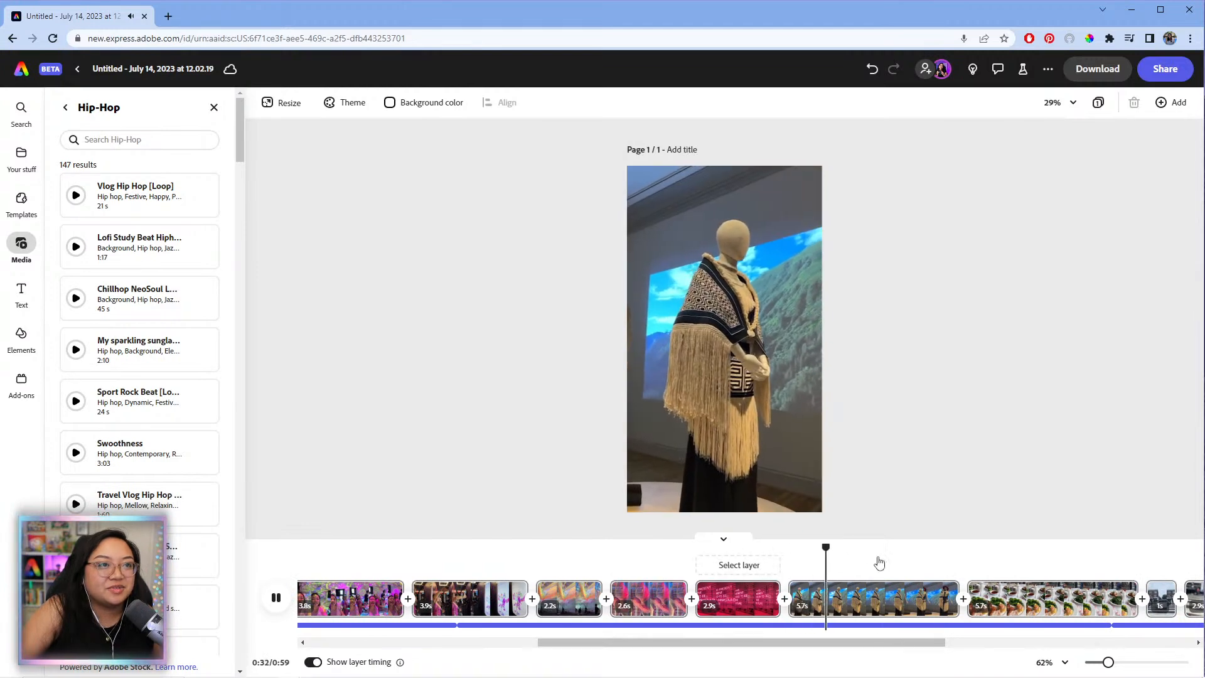
key(space)
click(832, 558)
key(space)
key(space)
drag(950, 604, 849, 609)
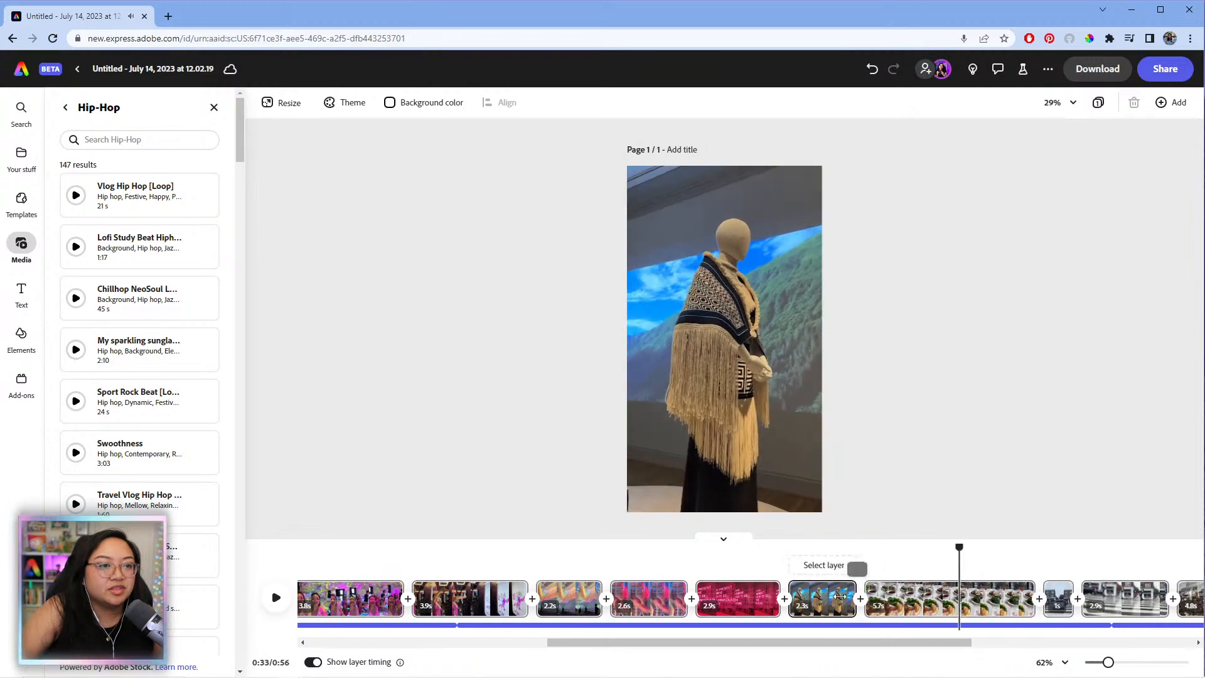
- Play from the shortened mannequin scene into the food scene and trim the food scene's end to 2.6 s
click(827, 553)
key(space)
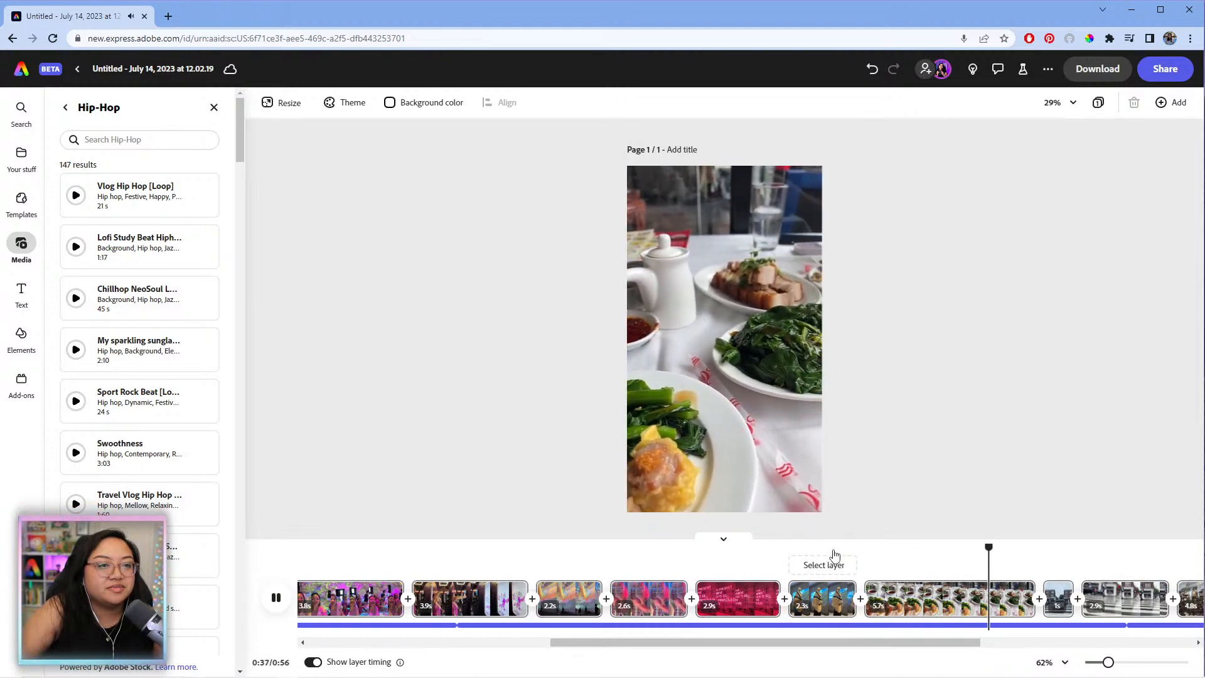
key(space)
drag(1029, 606, 1014, 608)
key(space)
click(854, 545)
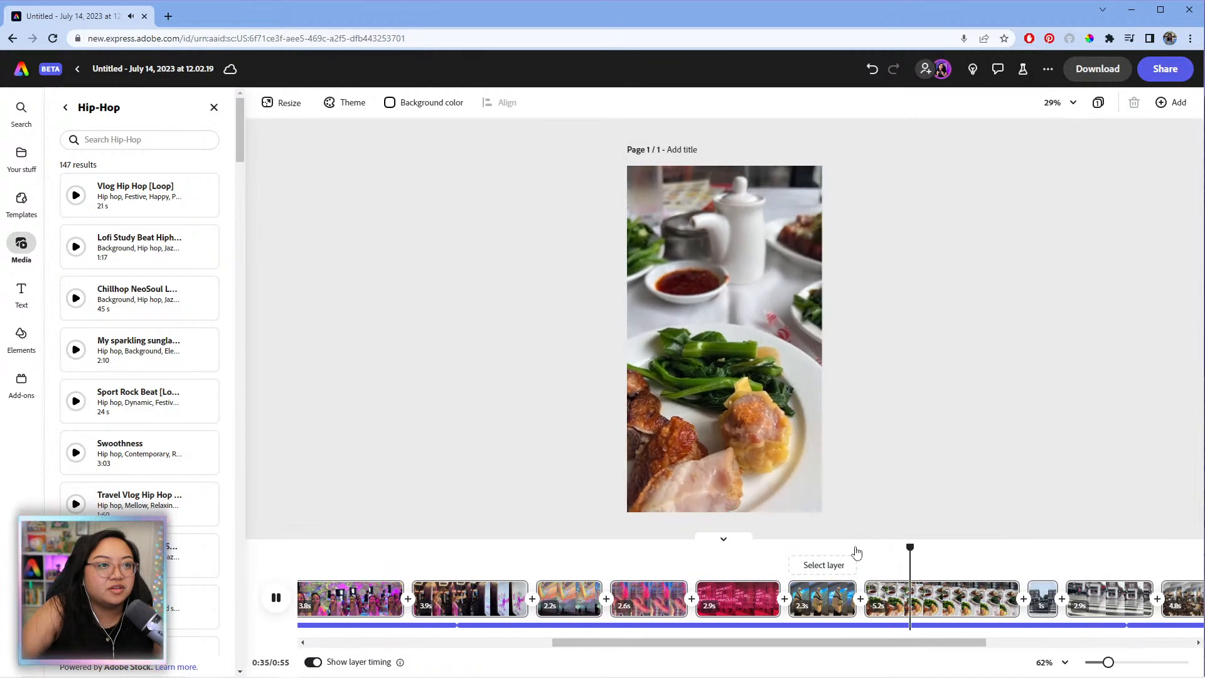
key(space)
mouse_move(1007, 612)
drag(1007, 612, 933, 606)
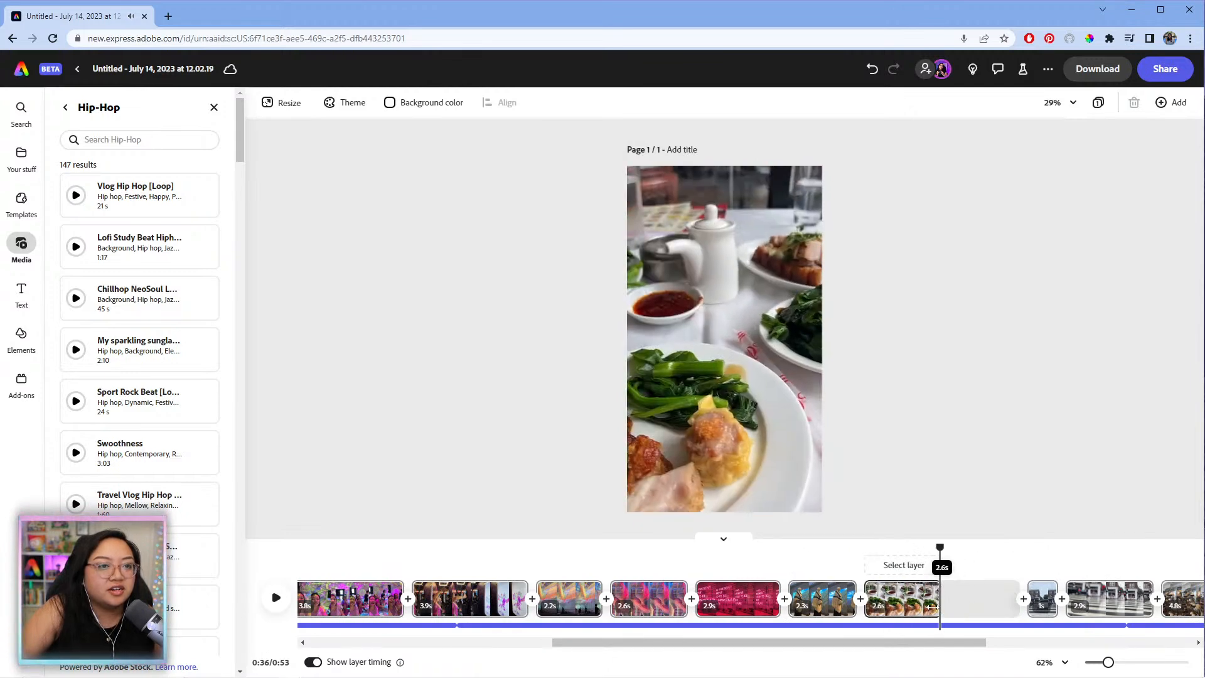
- Play from the end of the food scene through the two crosswalk scenes into the cupcake display scene to check the cuts
click(921, 551)
key(space)
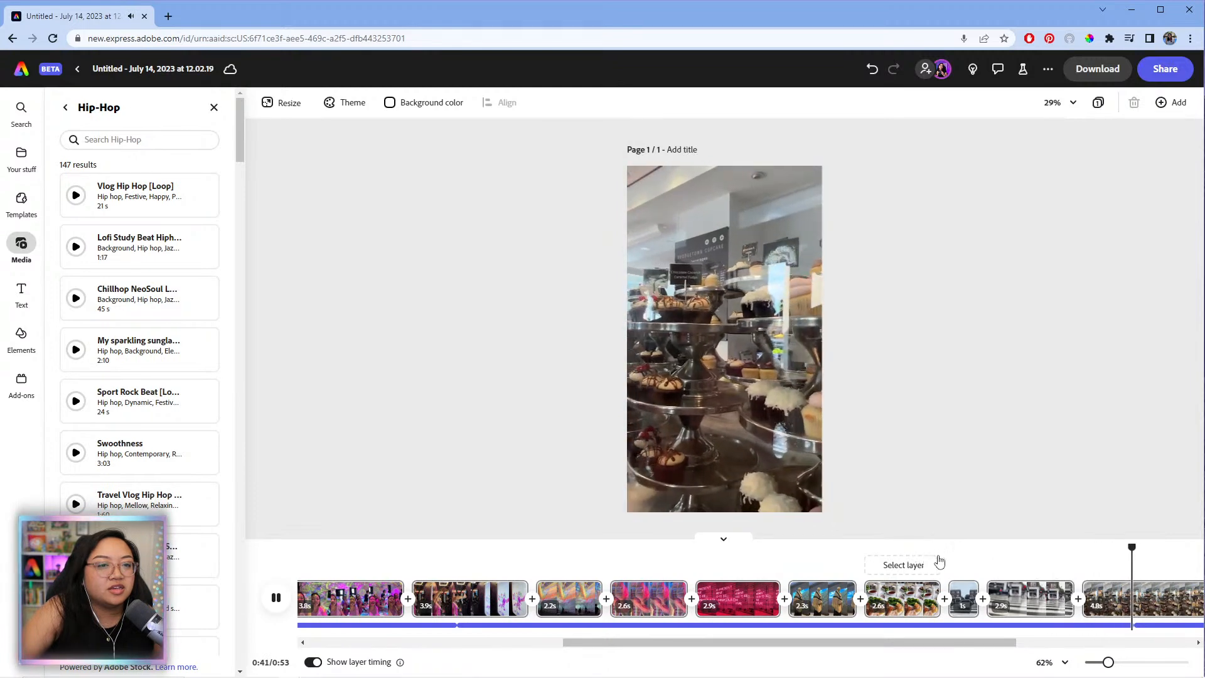
click(963, 560)
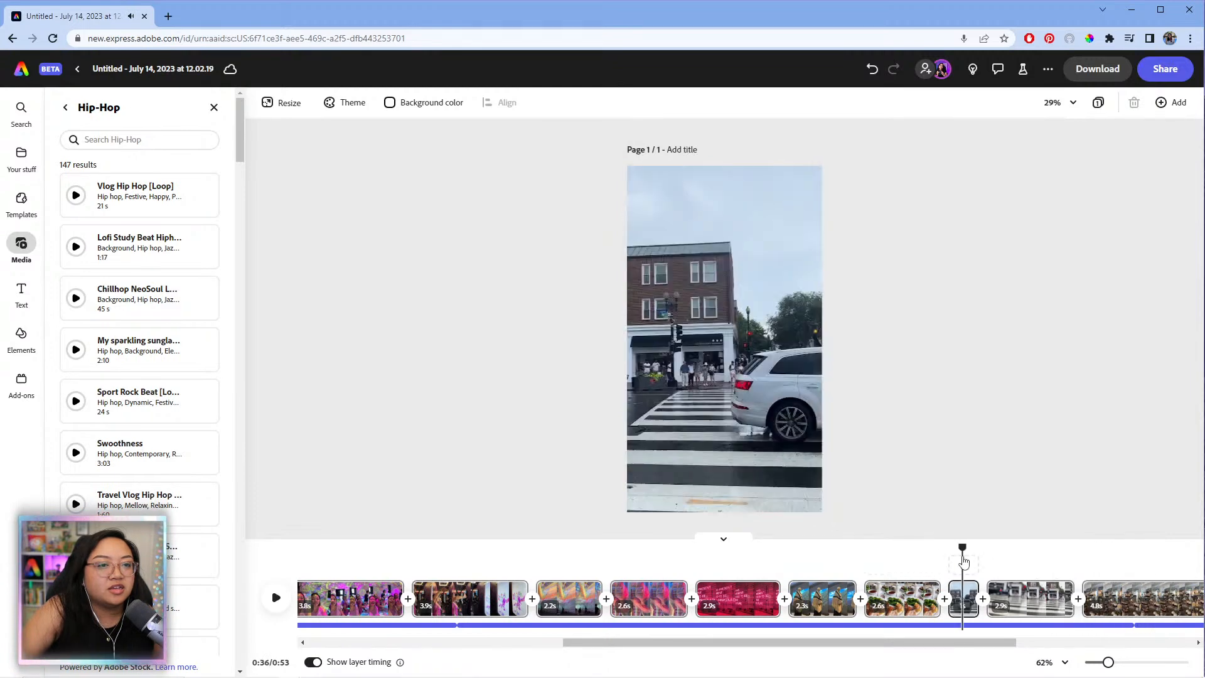
click(1048, 568)
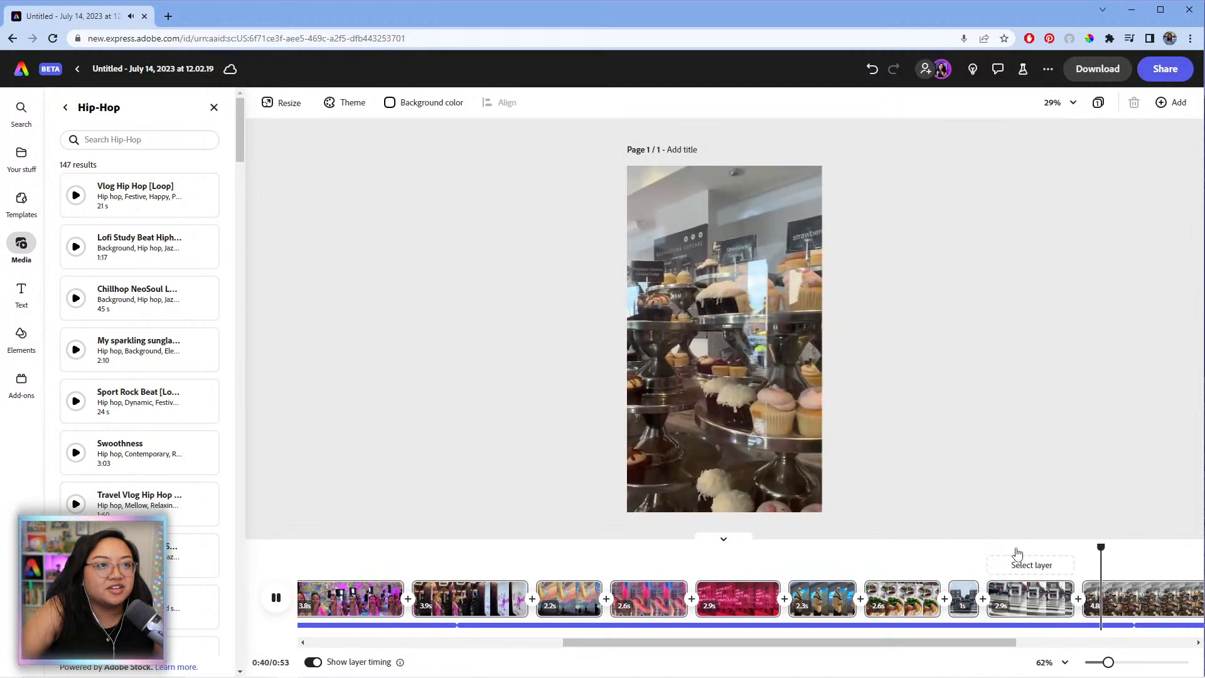
drag(985, 642, 1161, 645)
click(720, 545)
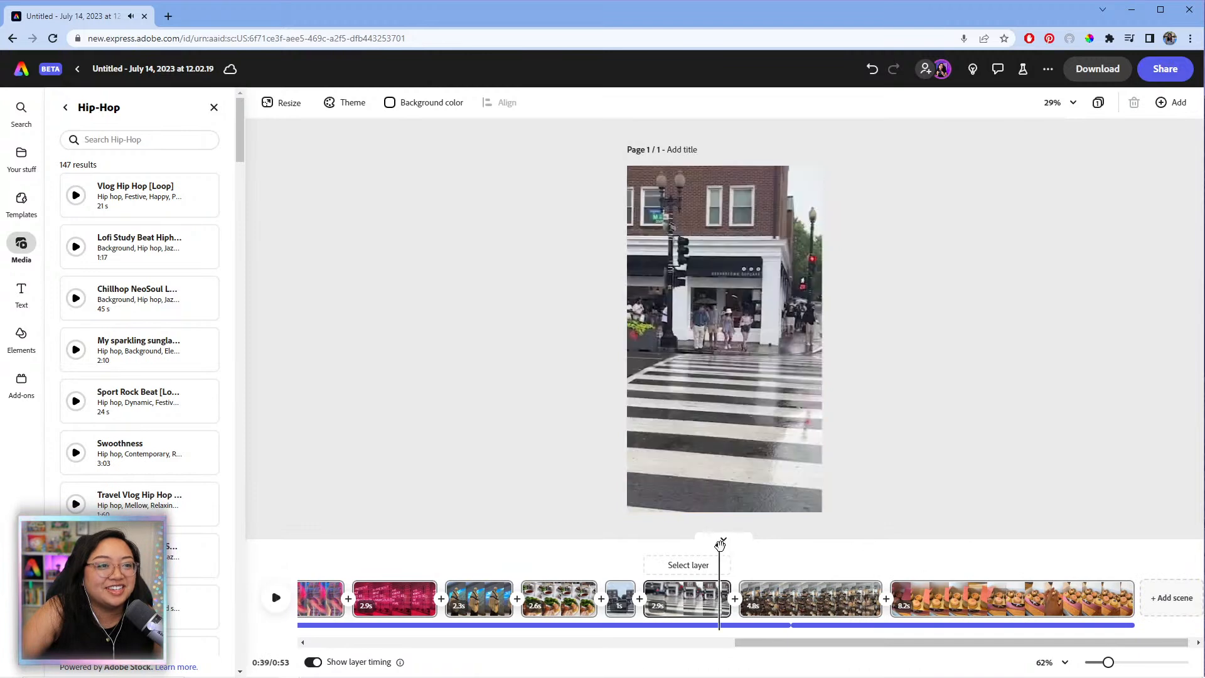
click(723, 545)
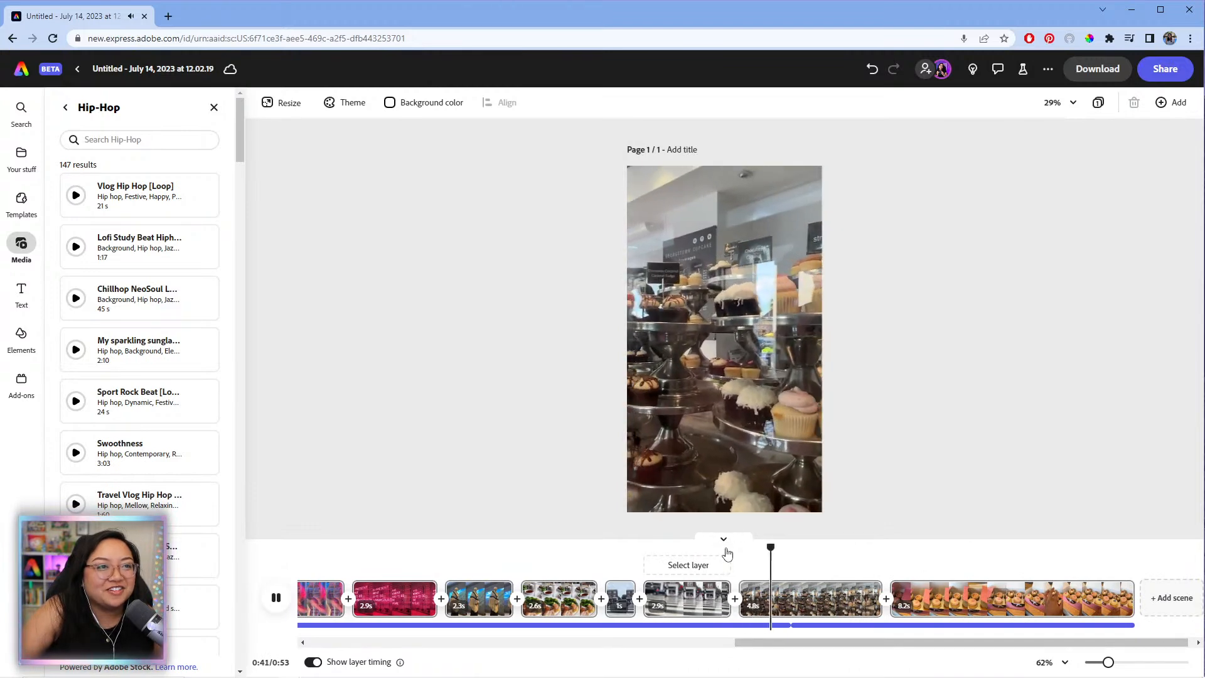
- Trim the end of the cupcake display scene to 1.8 s and play across the cut into the cupcake box scene
click(774, 562)
key(space)
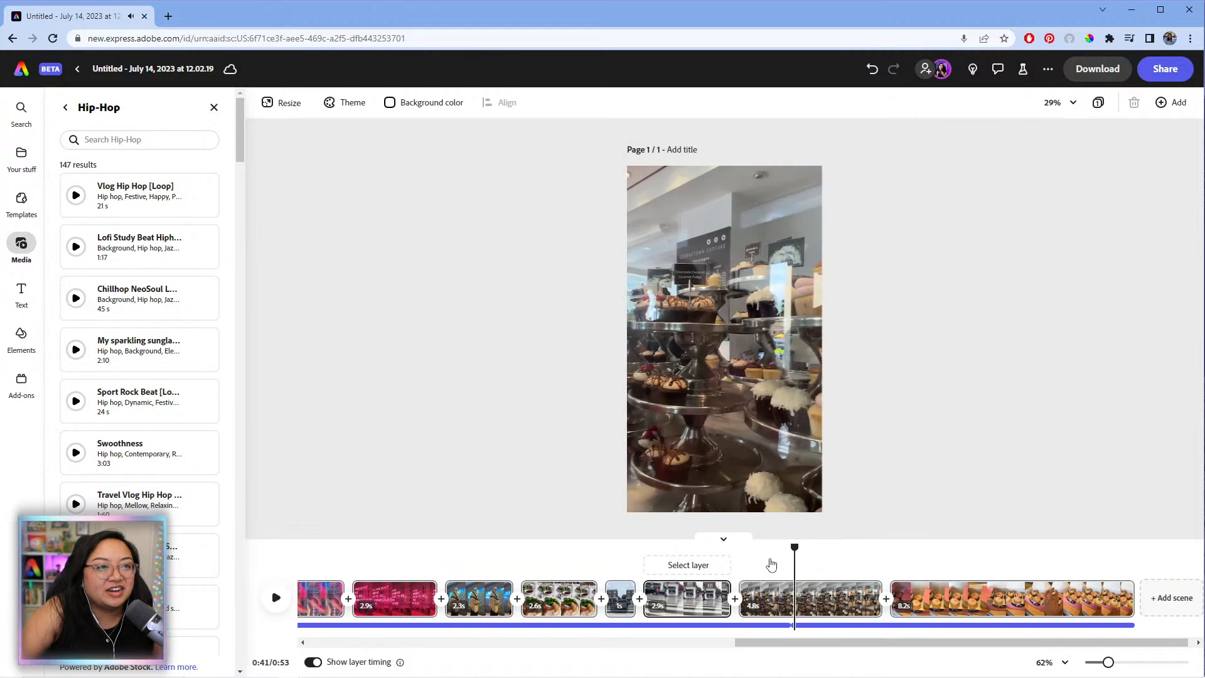
drag(881, 599, 786, 605)
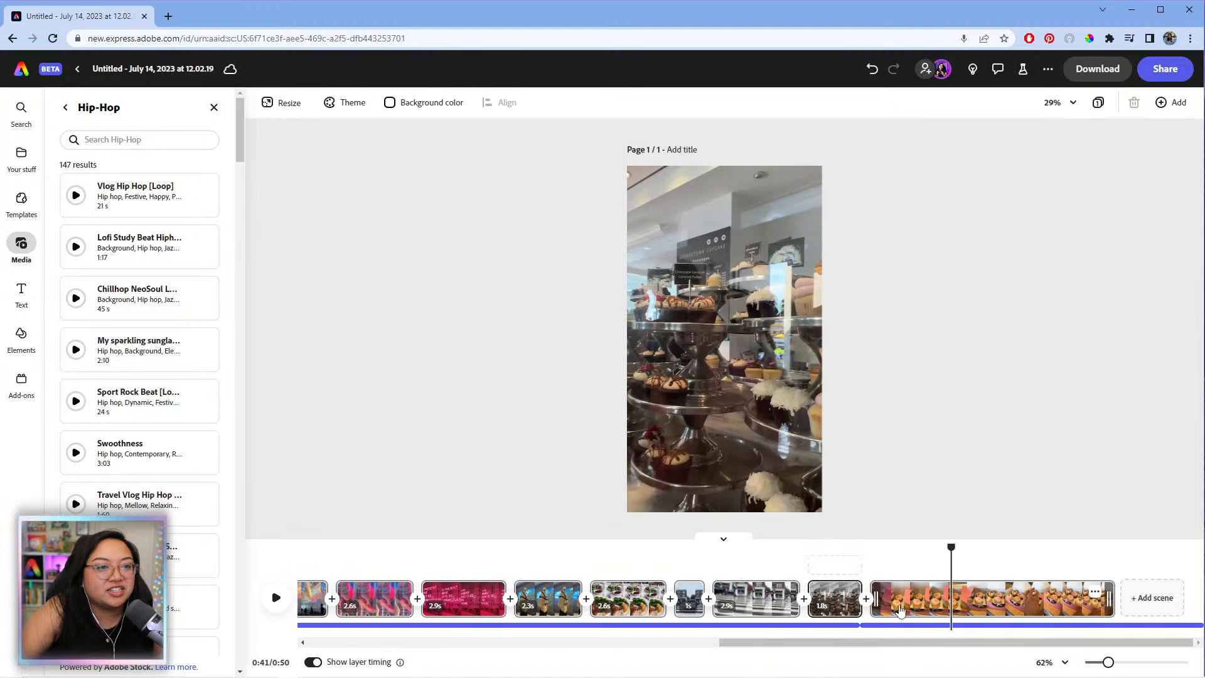
click(841, 551)
key(space)
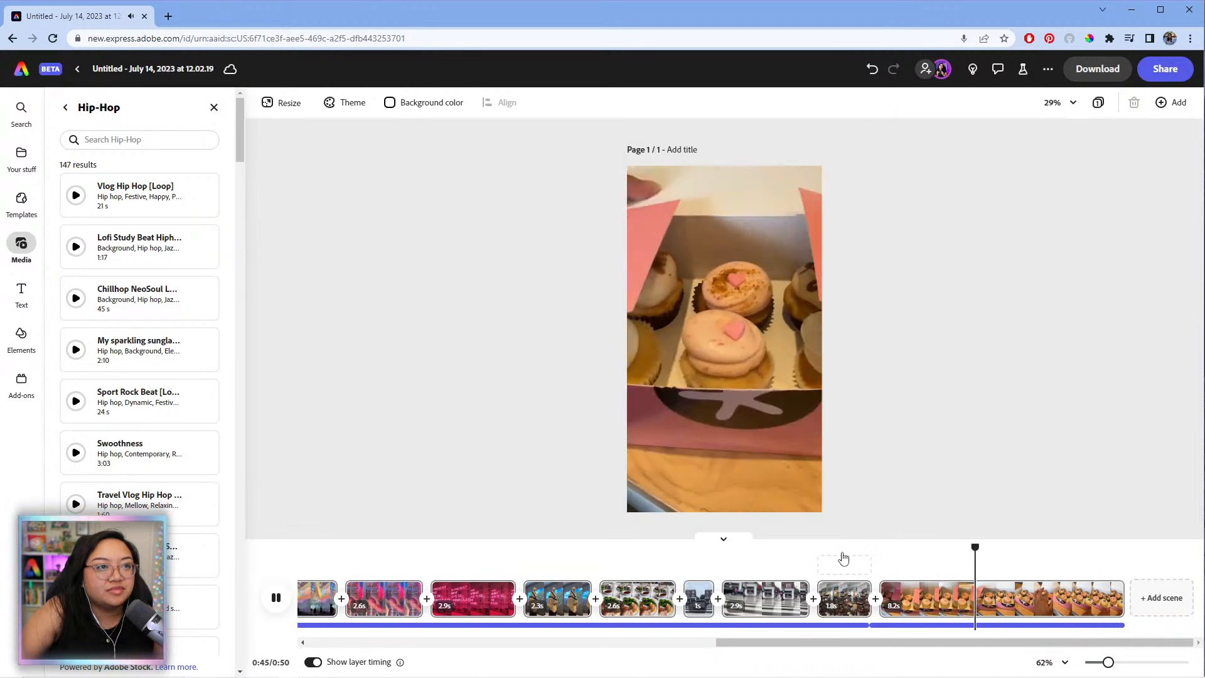
- Split the 8.2 s cupcake box scene 1.6 s after its start
click(887, 565)
key(space)
click(926, 593)
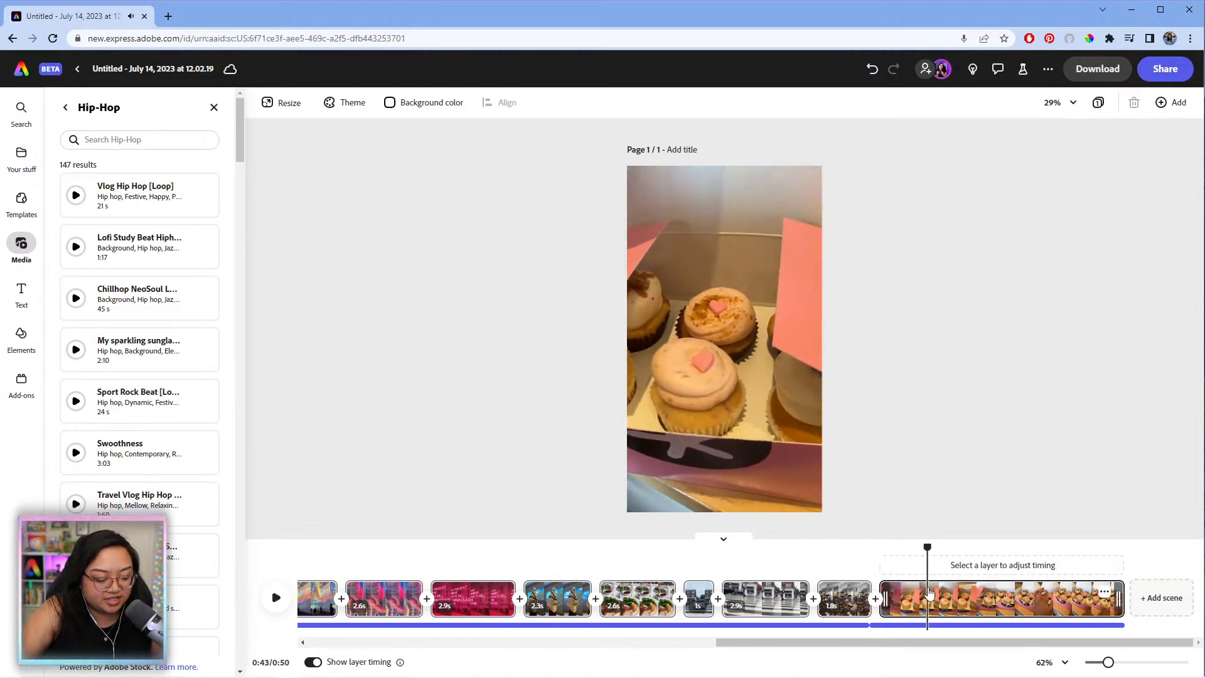
key(s)
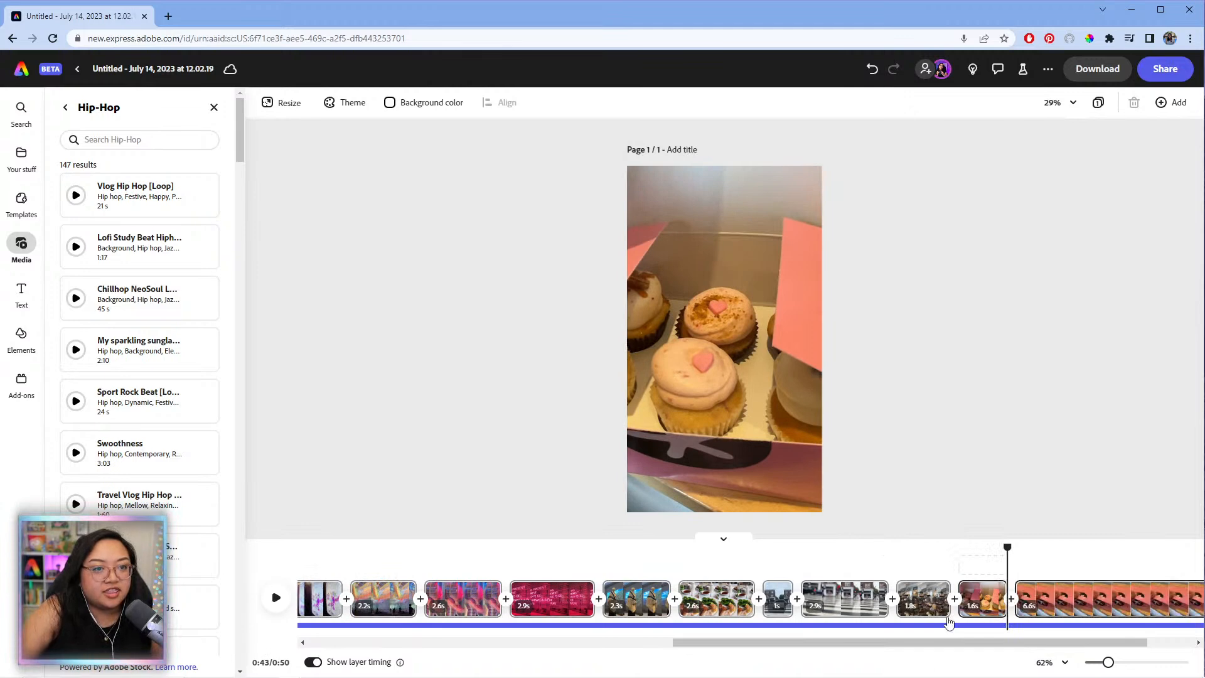
- Split the final cupcake clip at about 0:47, delete its first part and play the ending
drag(908, 636, 955, 640)
drag(918, 547, 1051, 580)
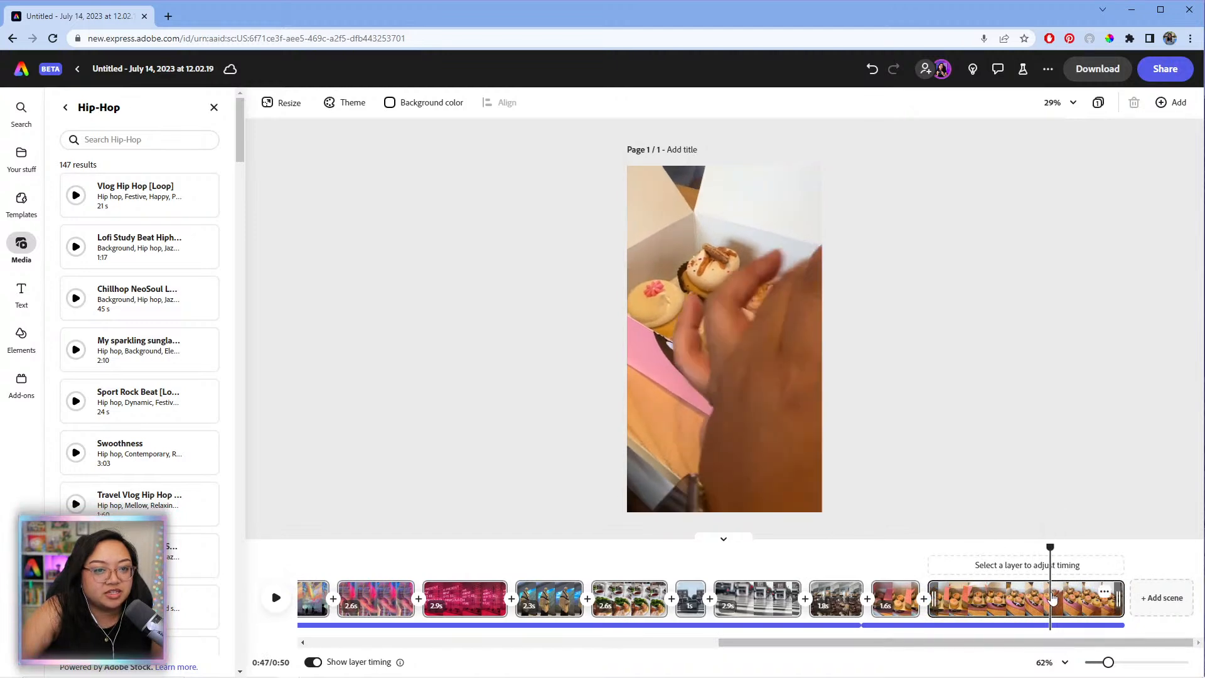
key(s)
click(1044, 606)
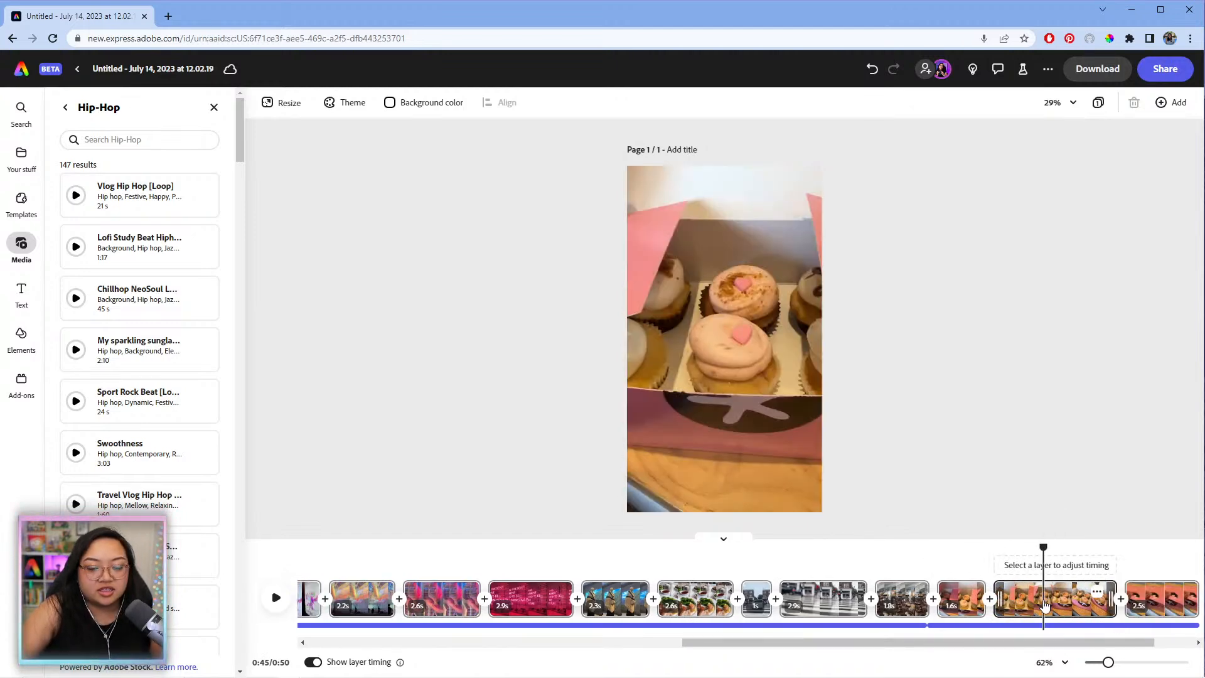
key(Delete)
click(1019, 565)
key(space)
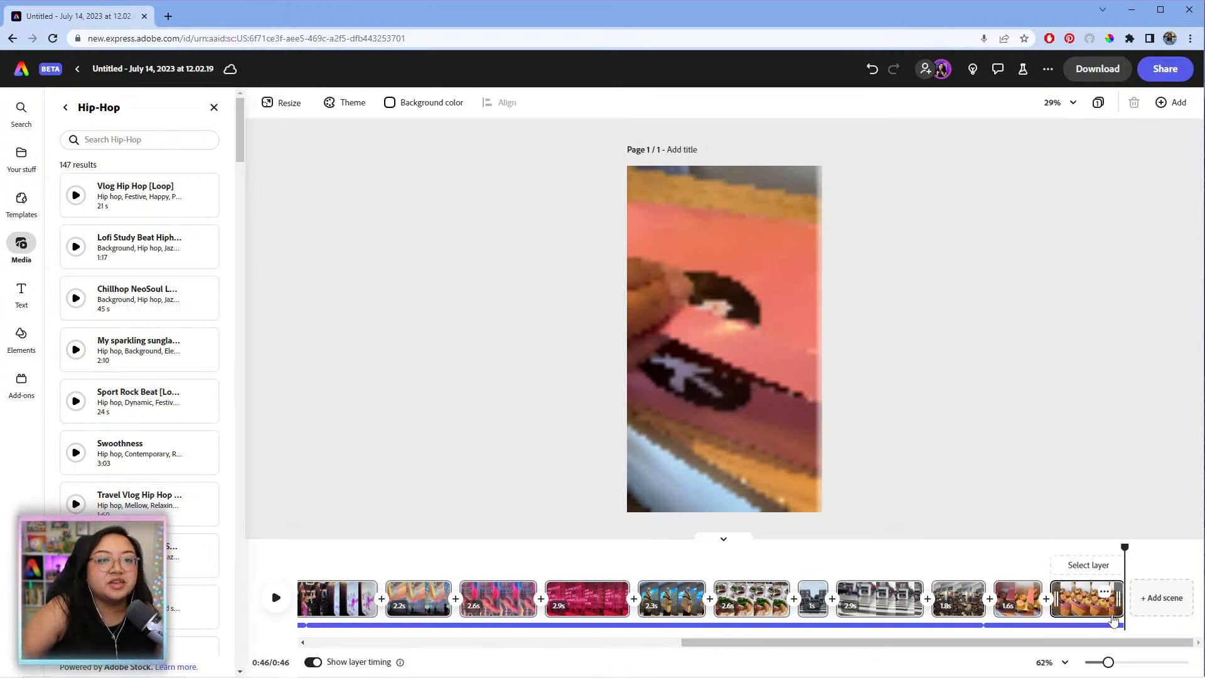
- Check the volume of the last Vlog Hip Hop [Loop] audio segment and return the playhead to the start of the video
click(1093, 629)
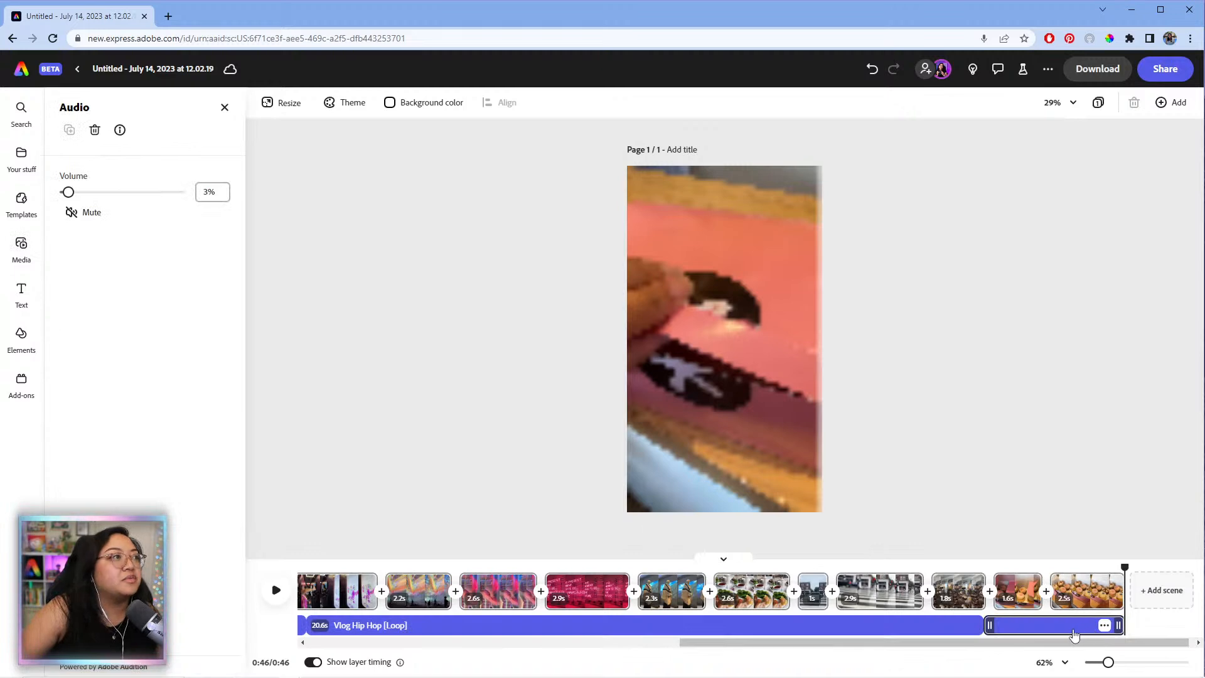
click(1073, 630)
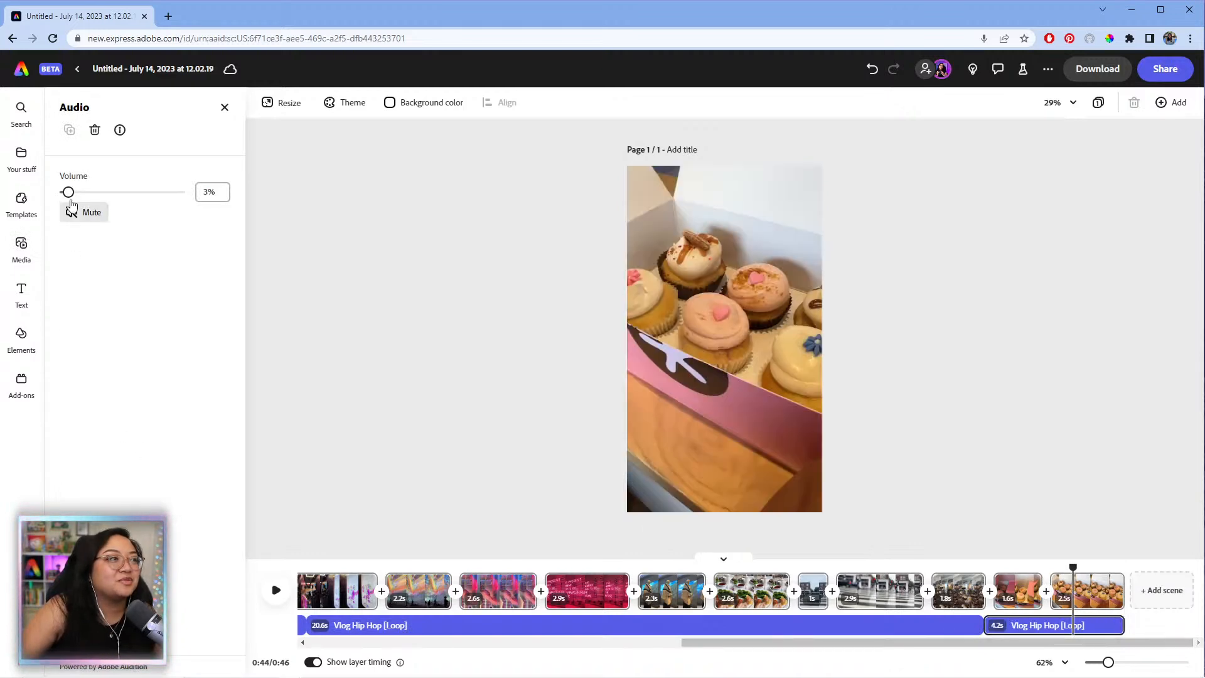
drag(932, 639, 558, 643)
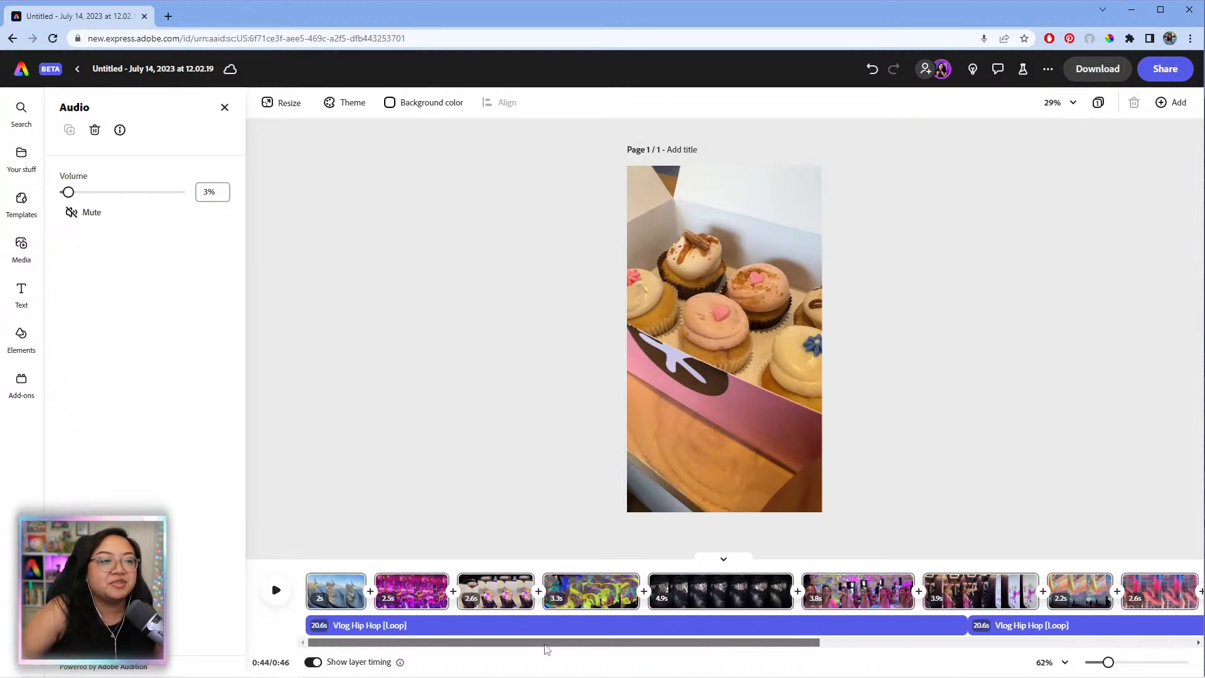
click(308, 565)
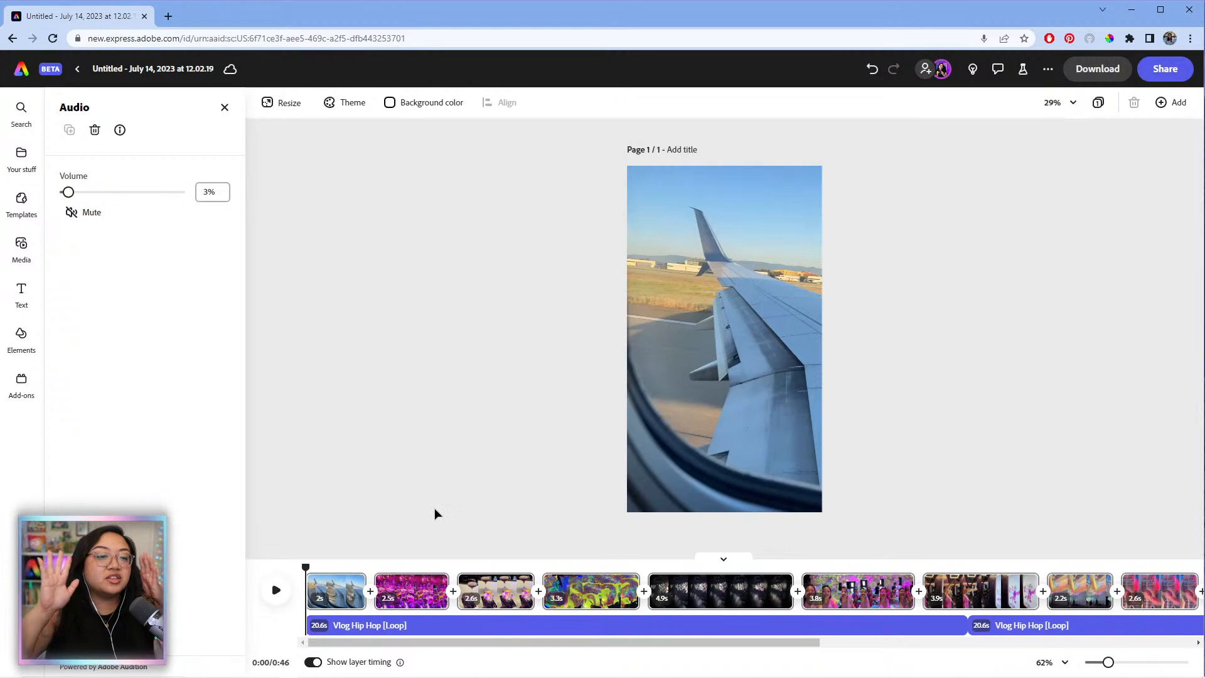
click(412, 417)
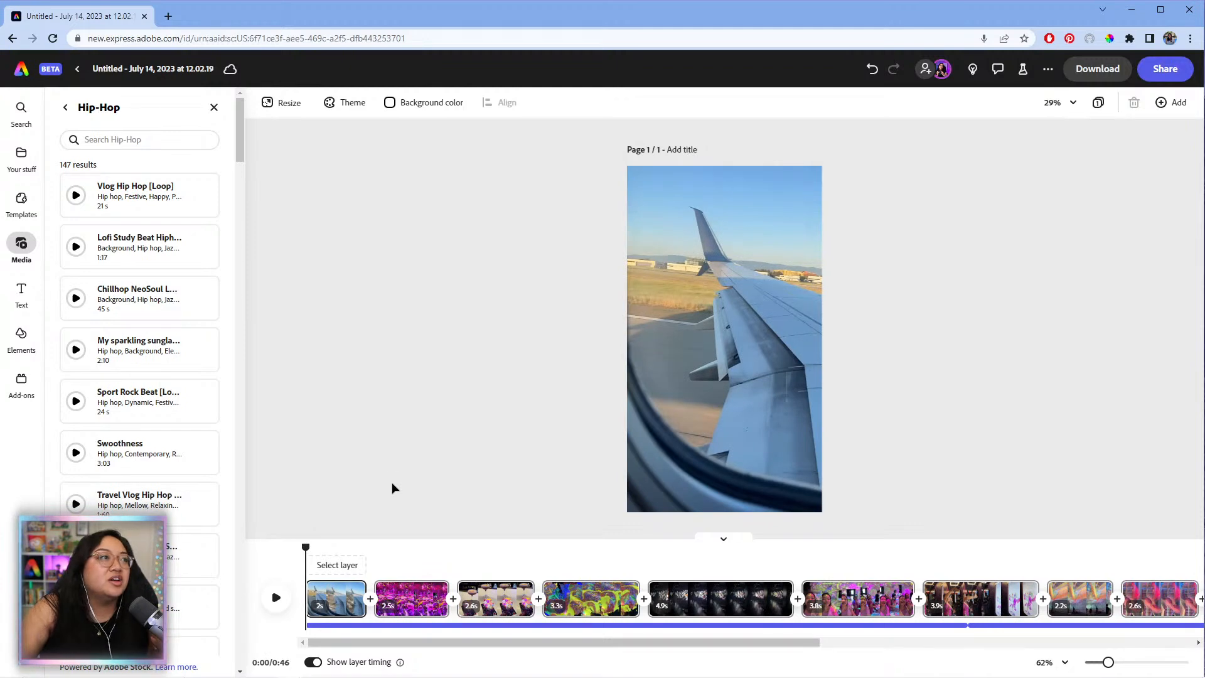
- Add a text box to the opening airplane clip, widen it and place it above the middle of the frame
mouse_move(238, 142)
mouse_down()
mouse_move(240, 220)
mouse_move(237, 118)
mouse_up()
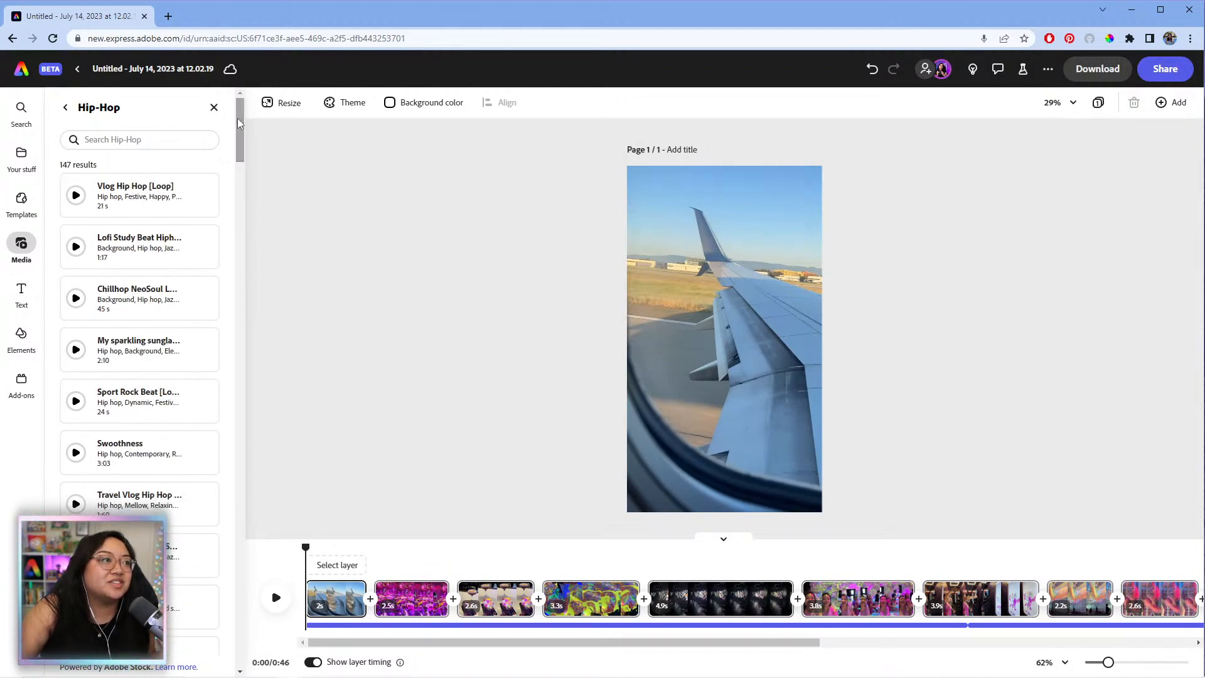
click(22, 294)
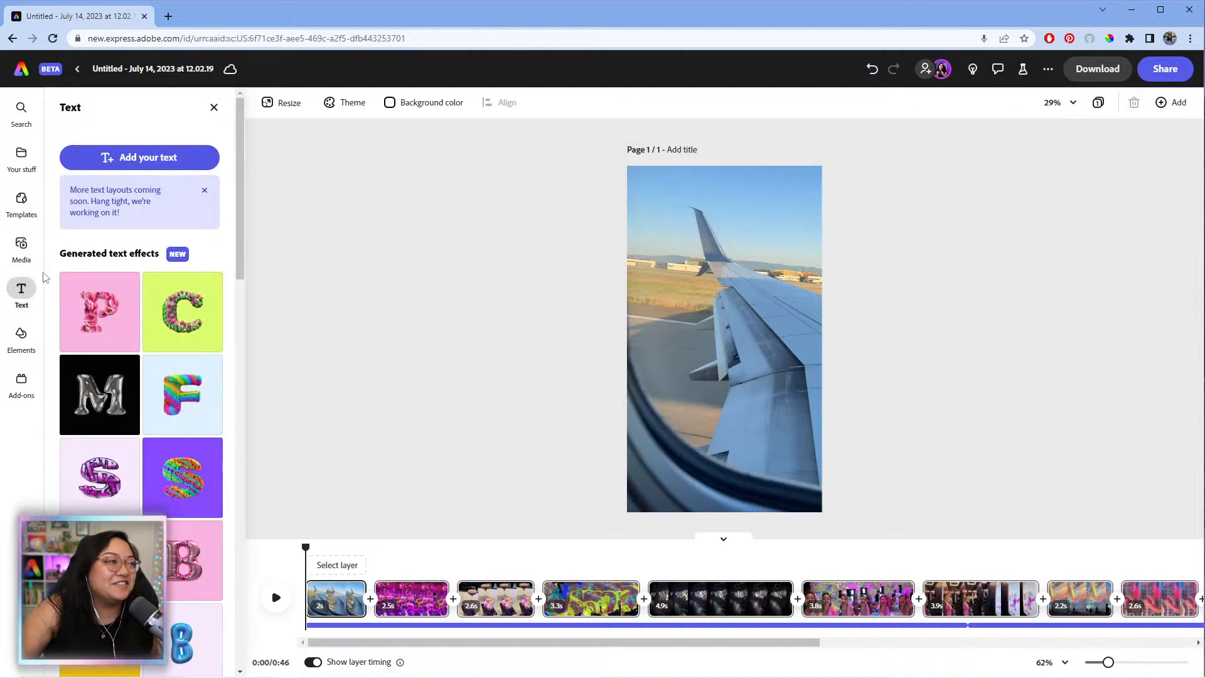
click(140, 162)
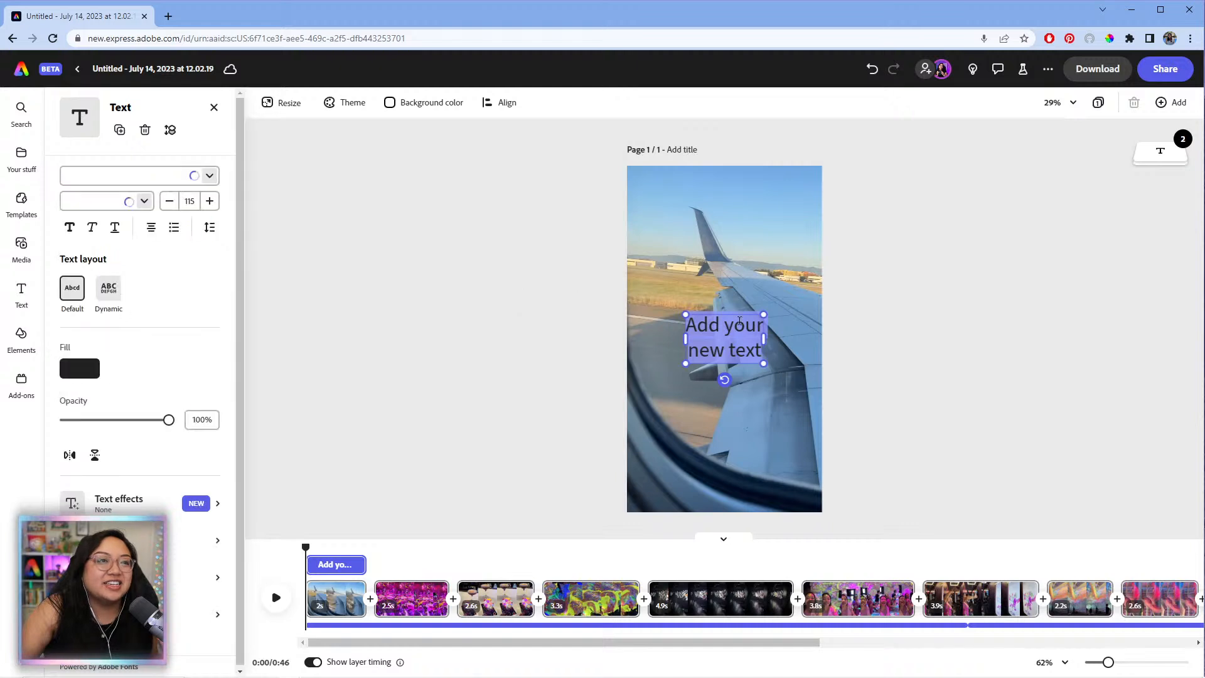
drag(733, 317, 806, 273)
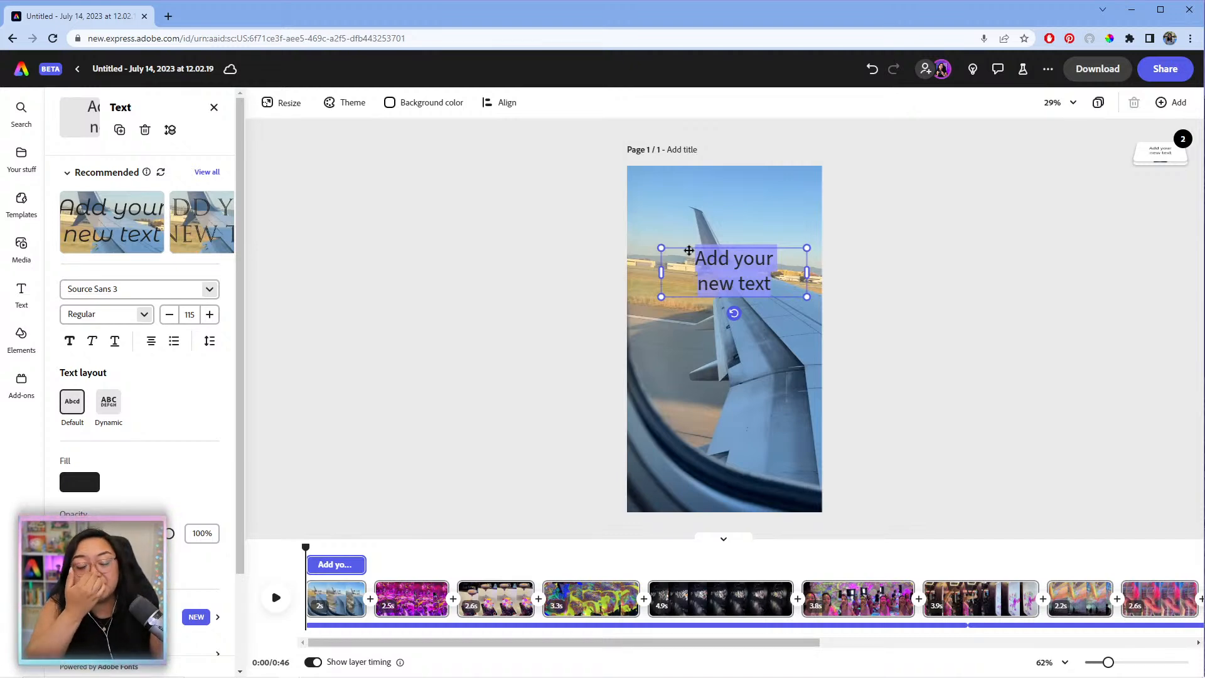
- Replace the placeholder text with the title "DC Diaries"
text(D)
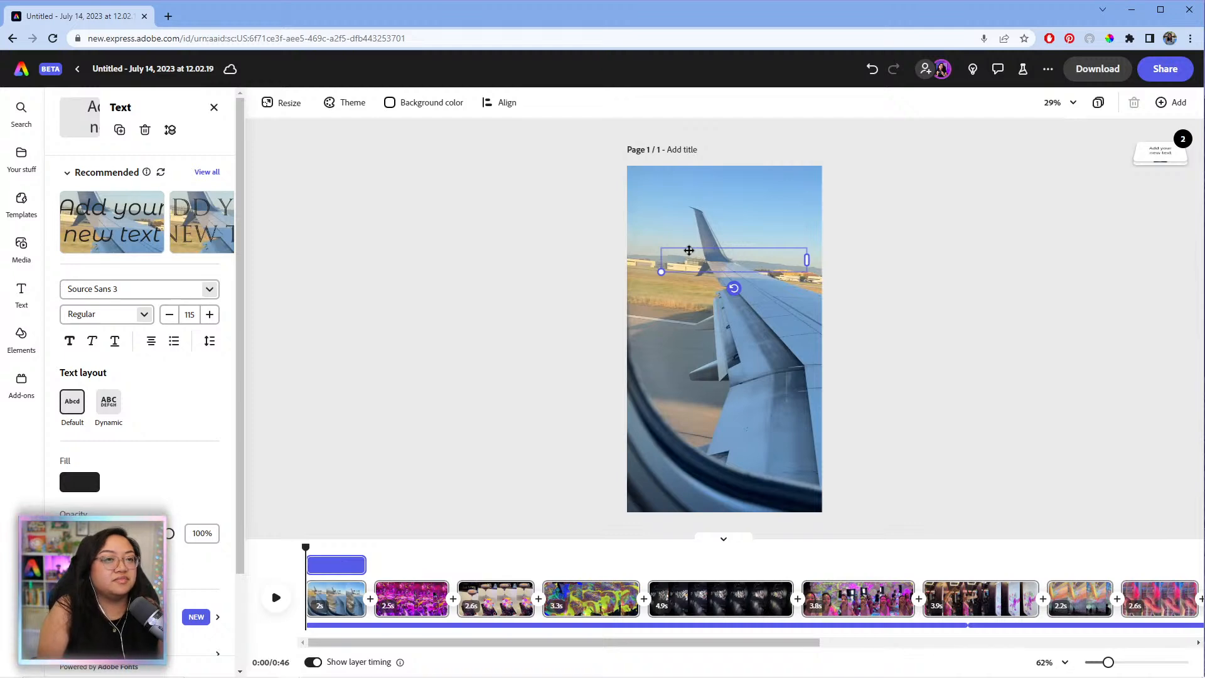
text(D)
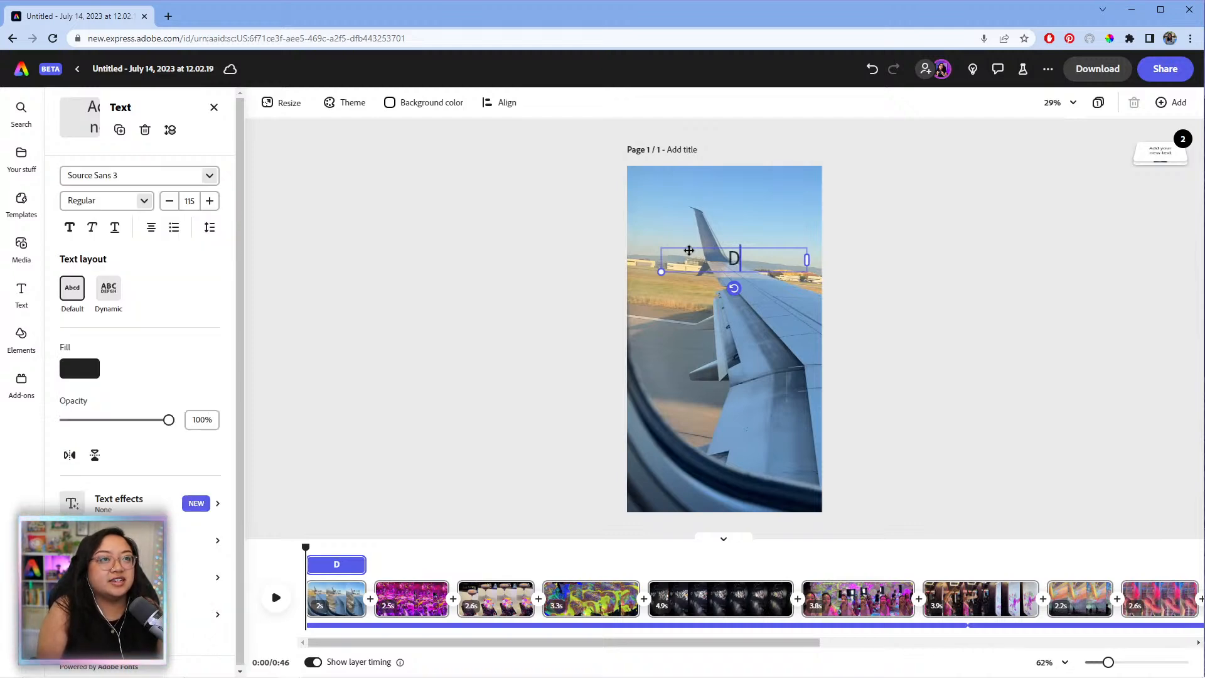
text(C Di)
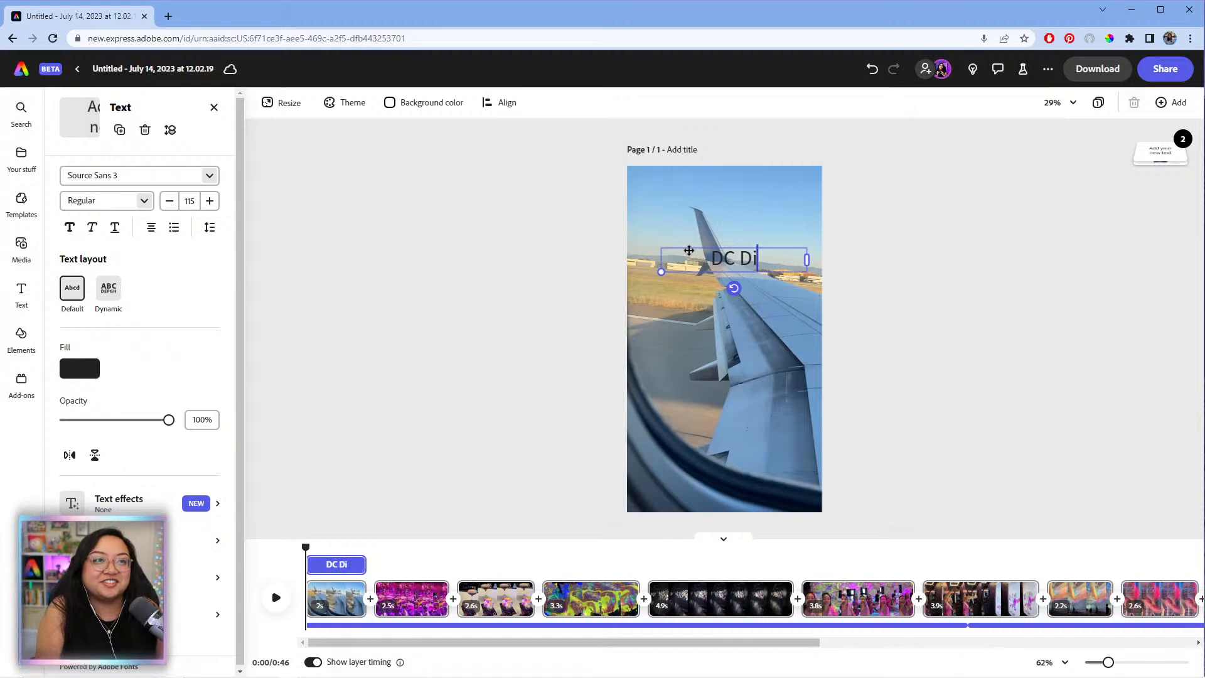
text(aries:)
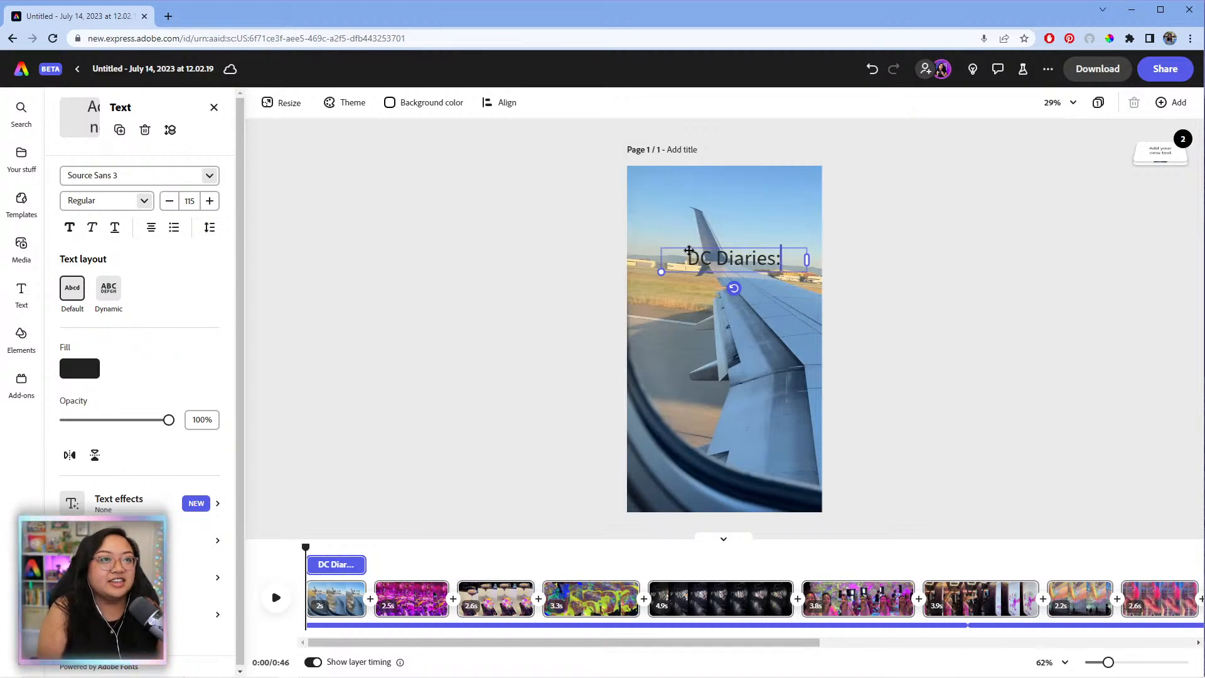
key(BackSpace)
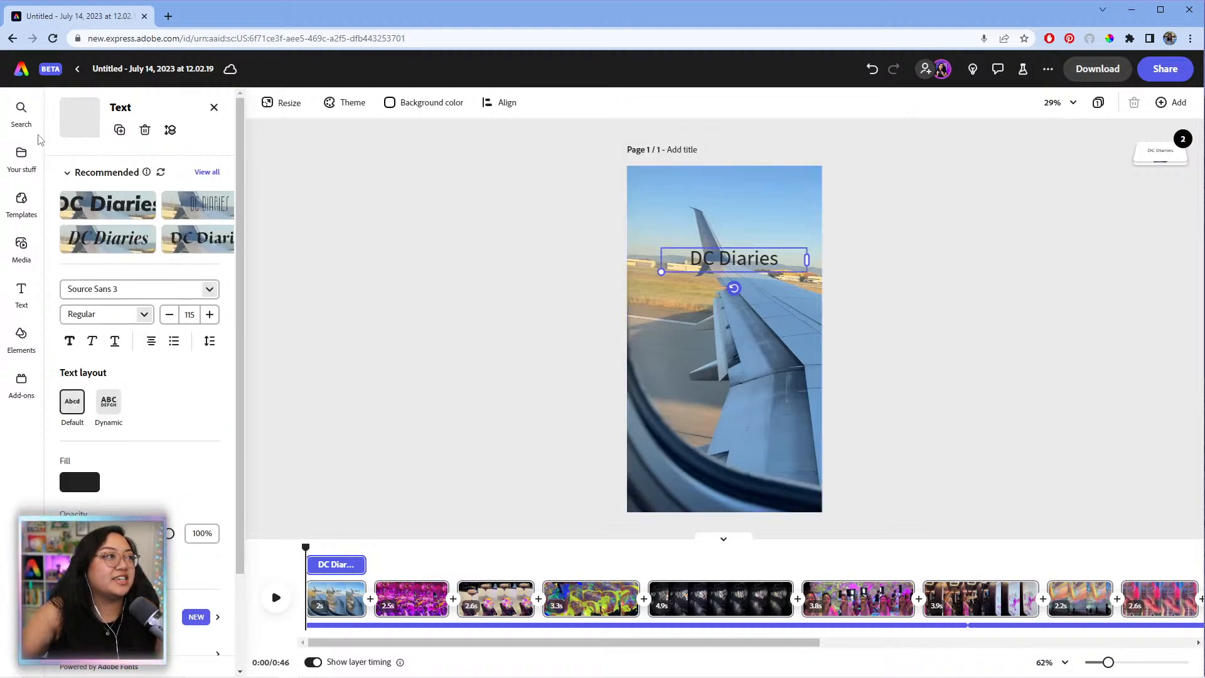
- Duplicate the DC Diaries title, place the copy directly beneath it and change its text to "Day 1"
click(119, 129)
drag(780, 267, 662, 284)
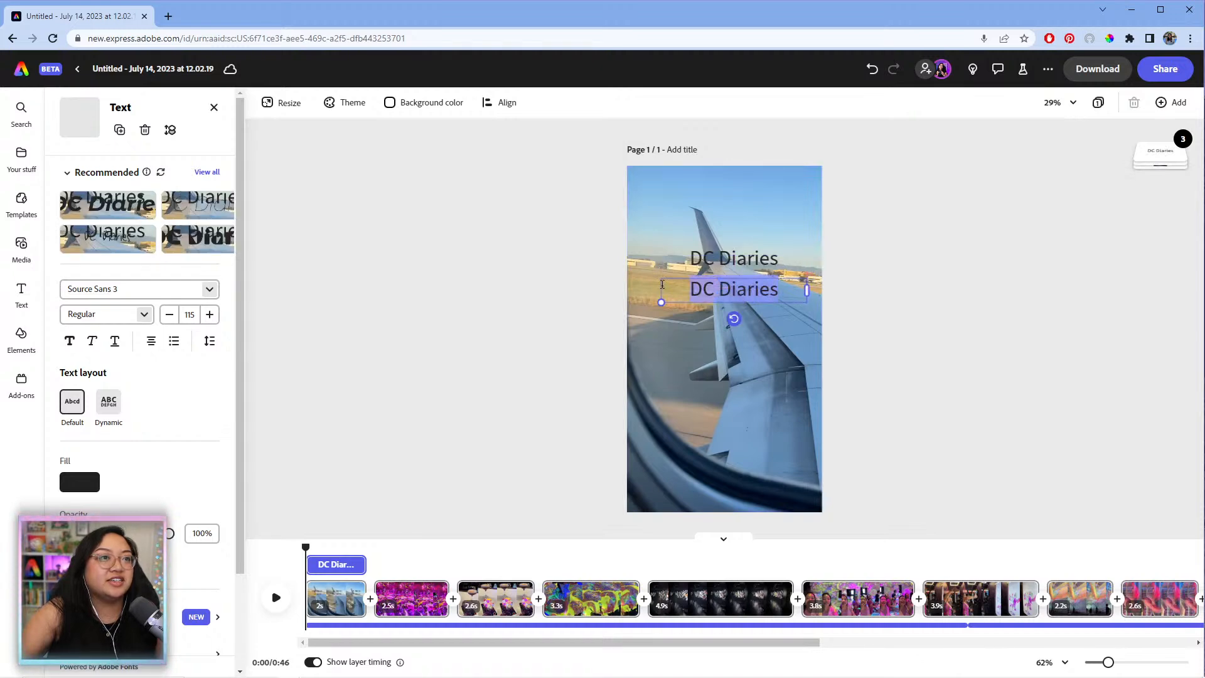
text(Day 1)
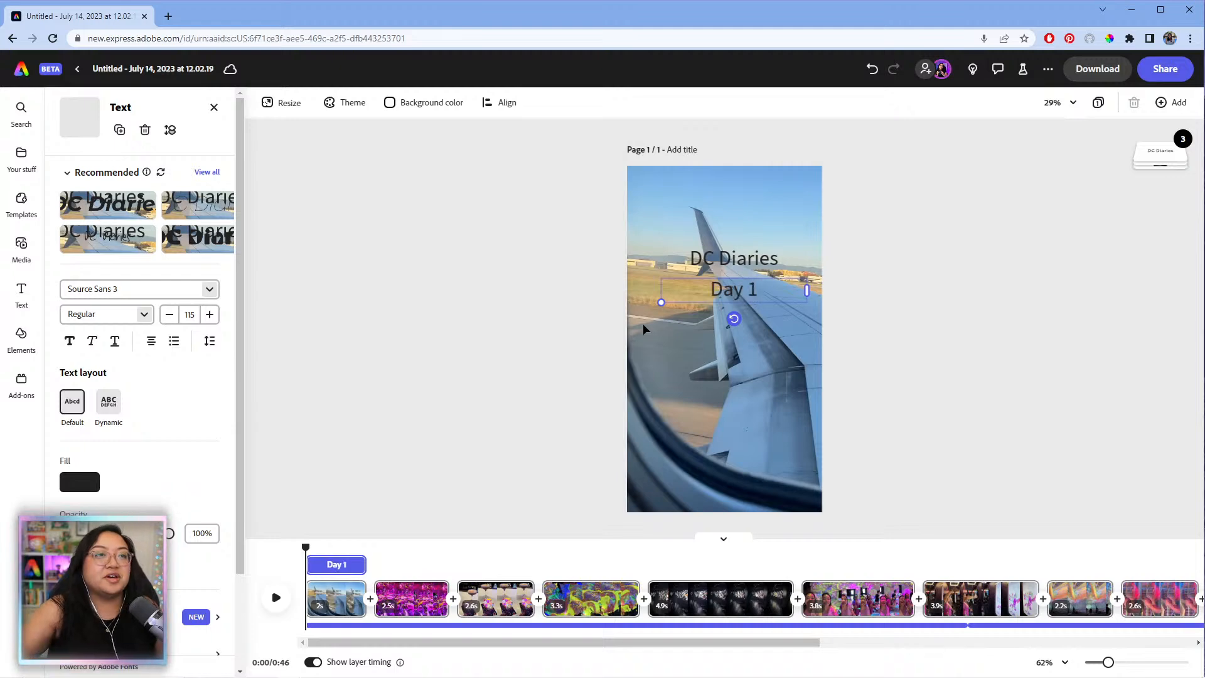
- Change the DC Diaries title's font to Beastly in the 18 Point style
click(755, 259)
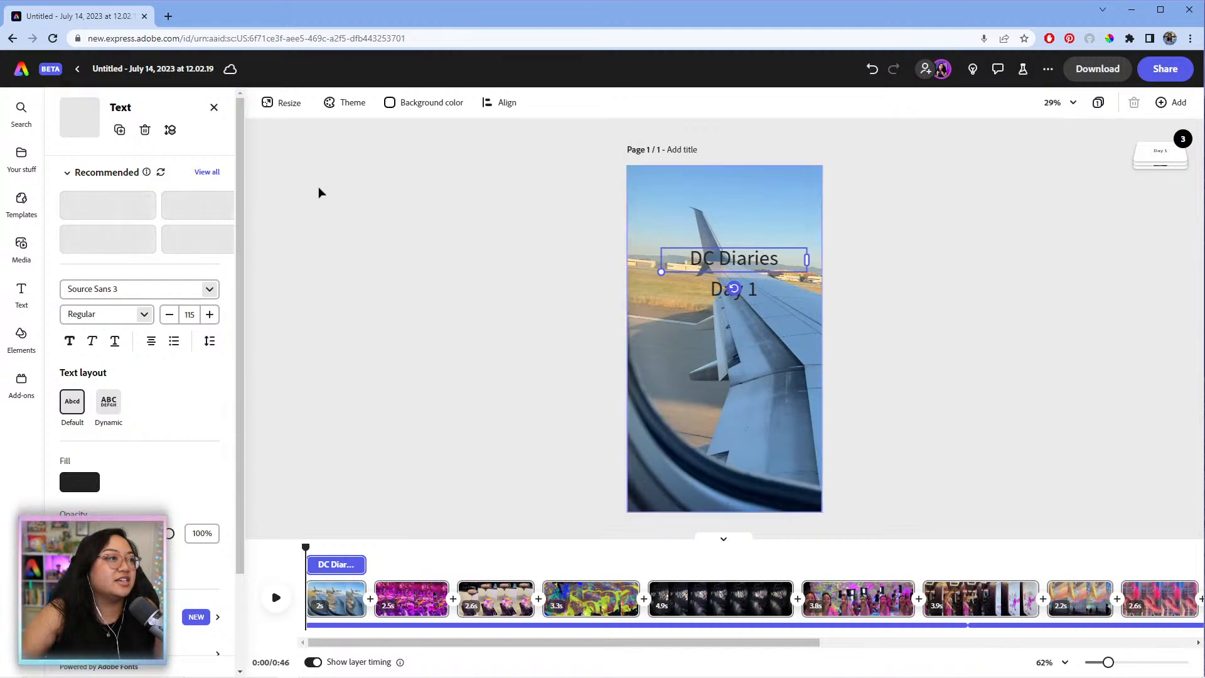
click(210, 289)
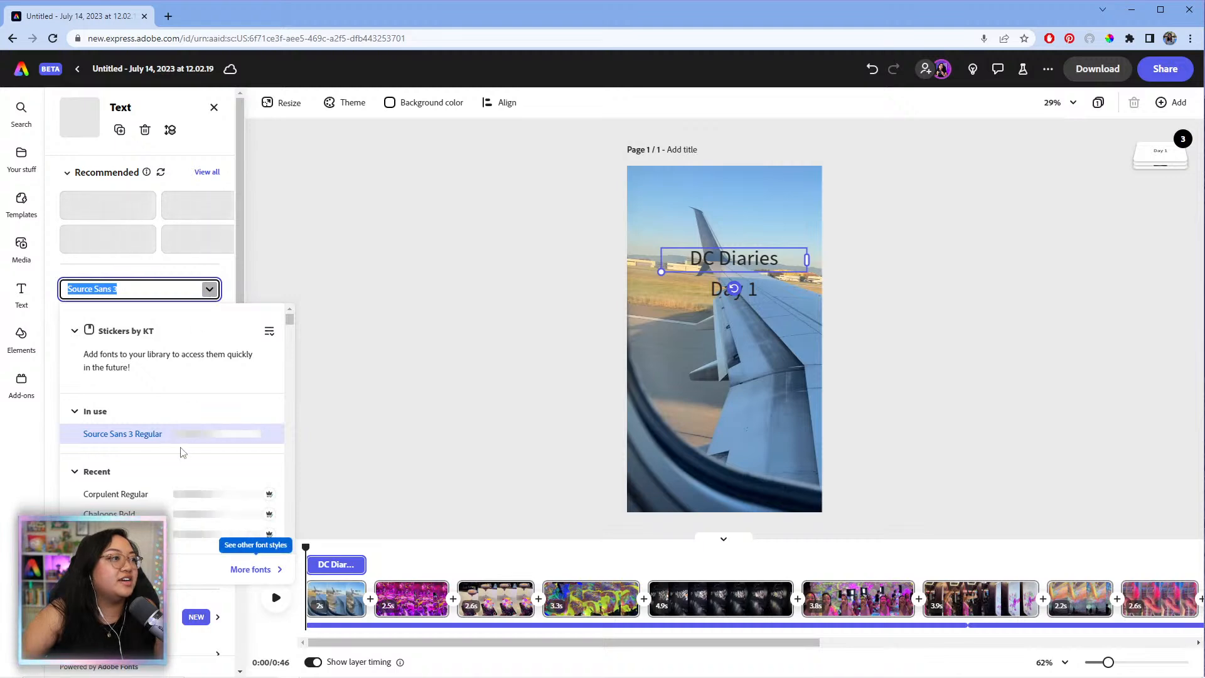
scroll(180, 451, down, 1)
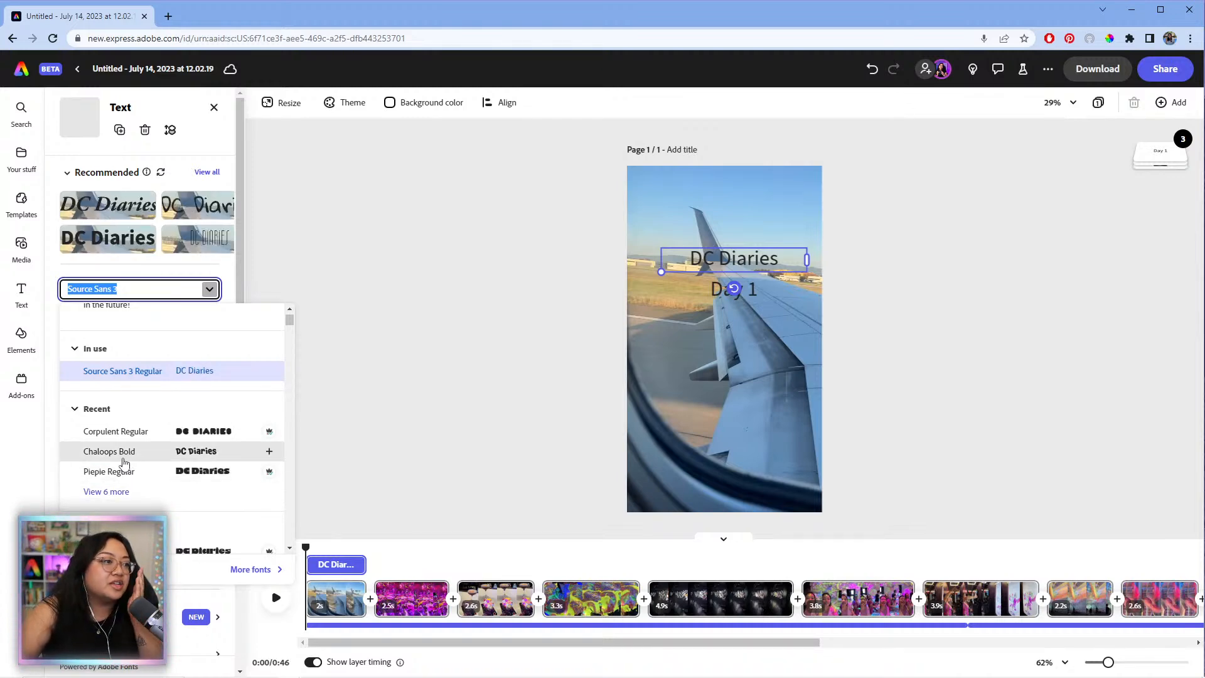
scroll(125, 463, down, 1)
scroll(151, 445, down, 1)
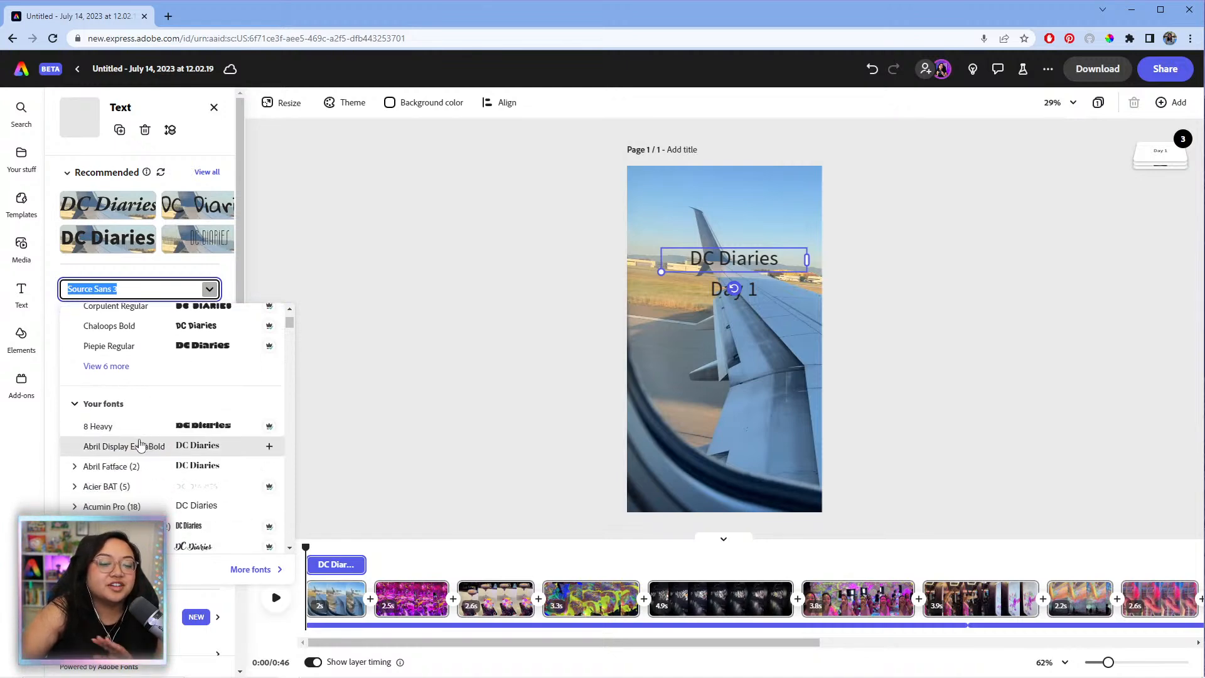
scroll(140, 445, down, 2)
scroll(140, 445, up, 2)
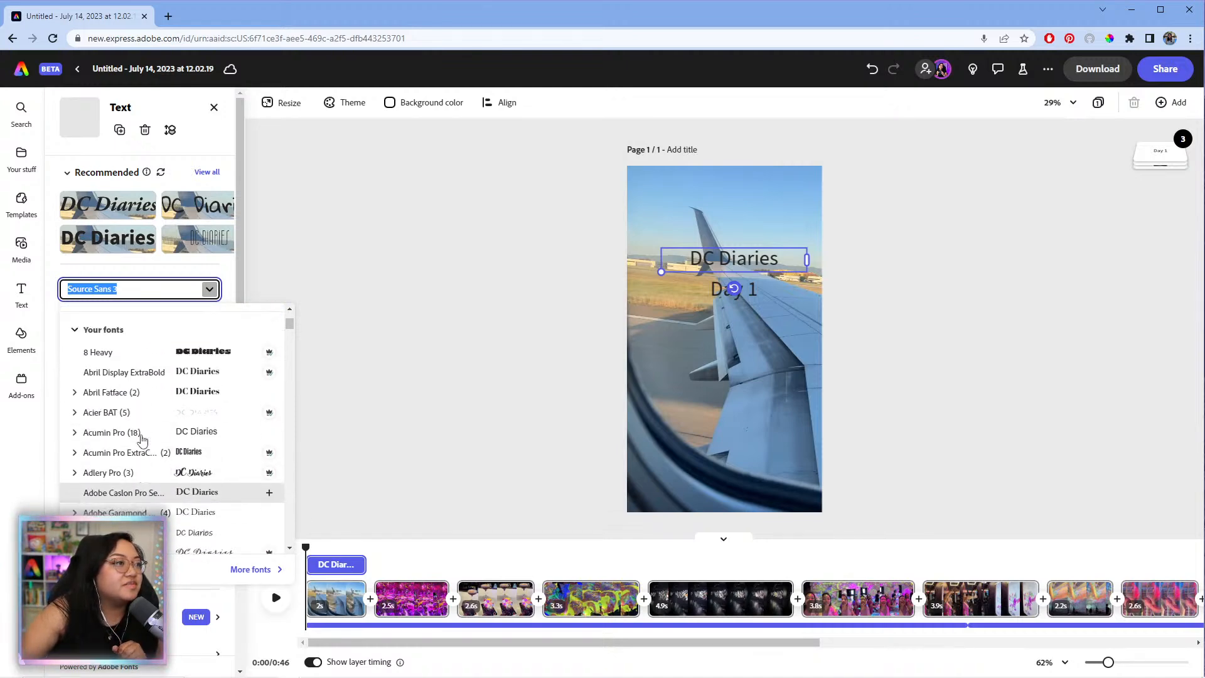
scroll(154, 465, up, 2)
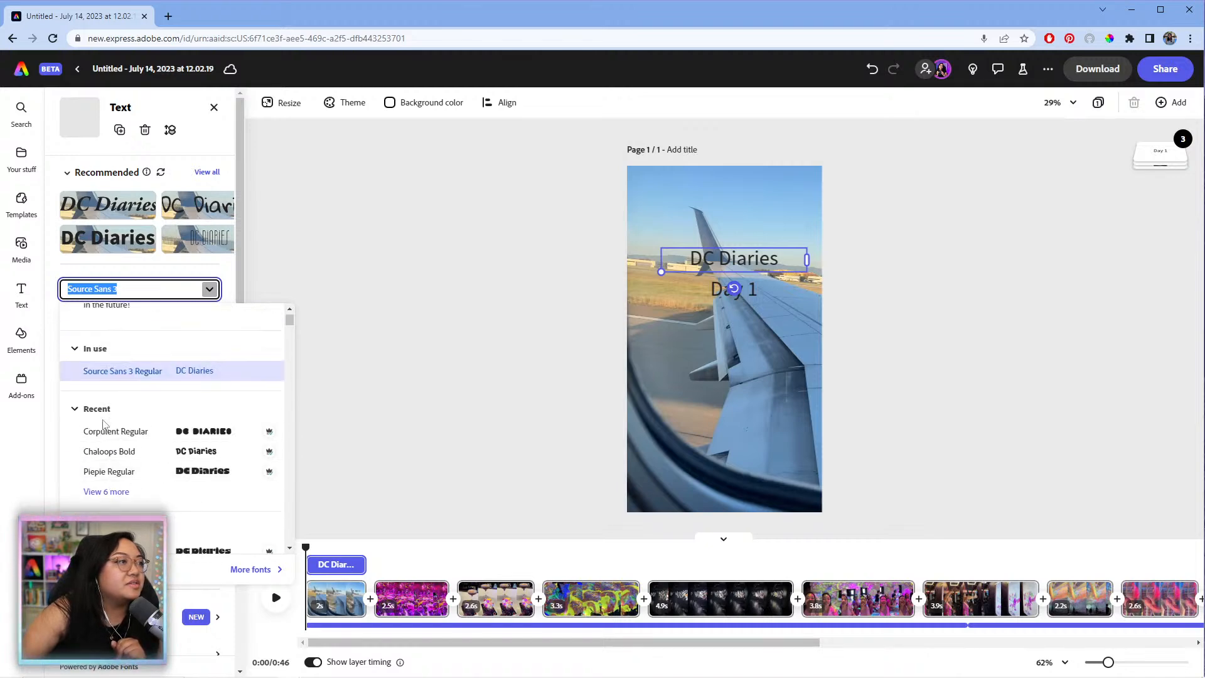
click(104, 494)
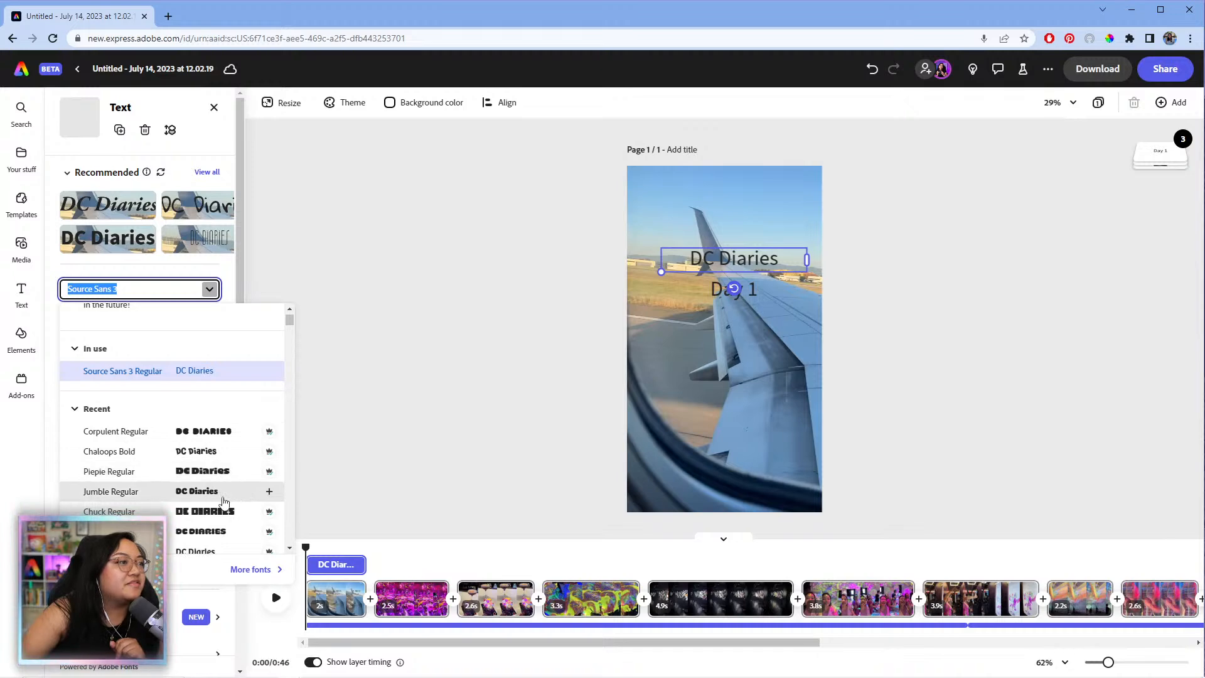
scroll(172, 510, down, 1)
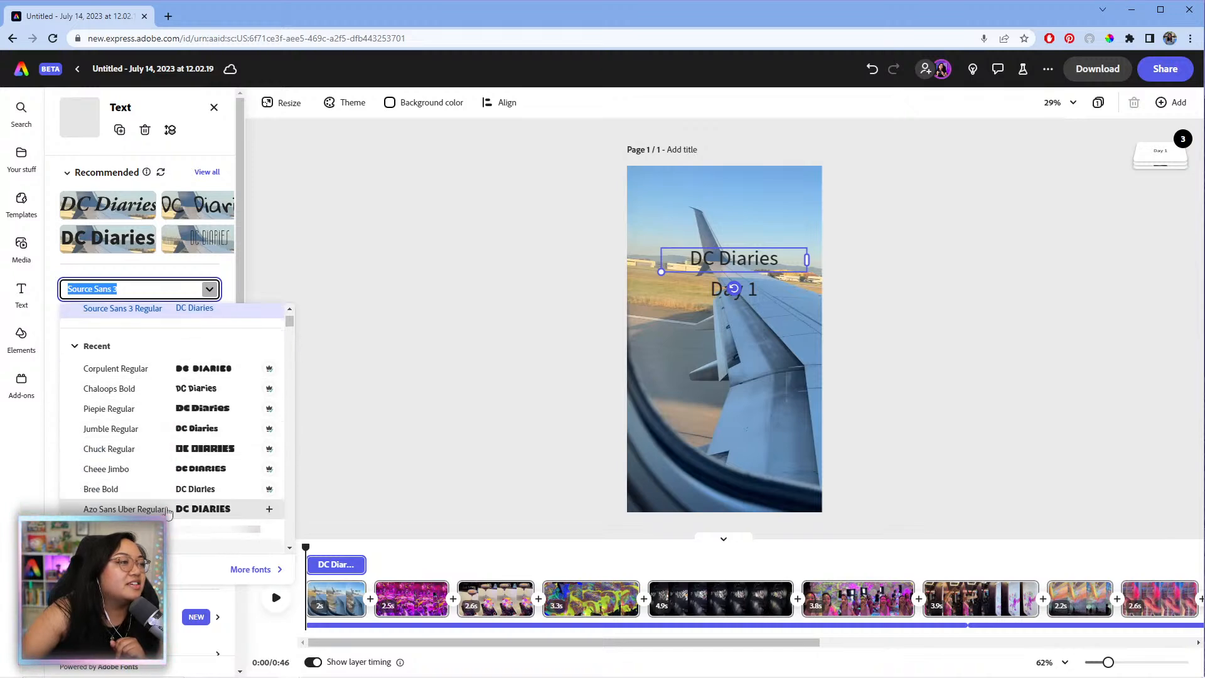
scroll(88, 464, down, 1)
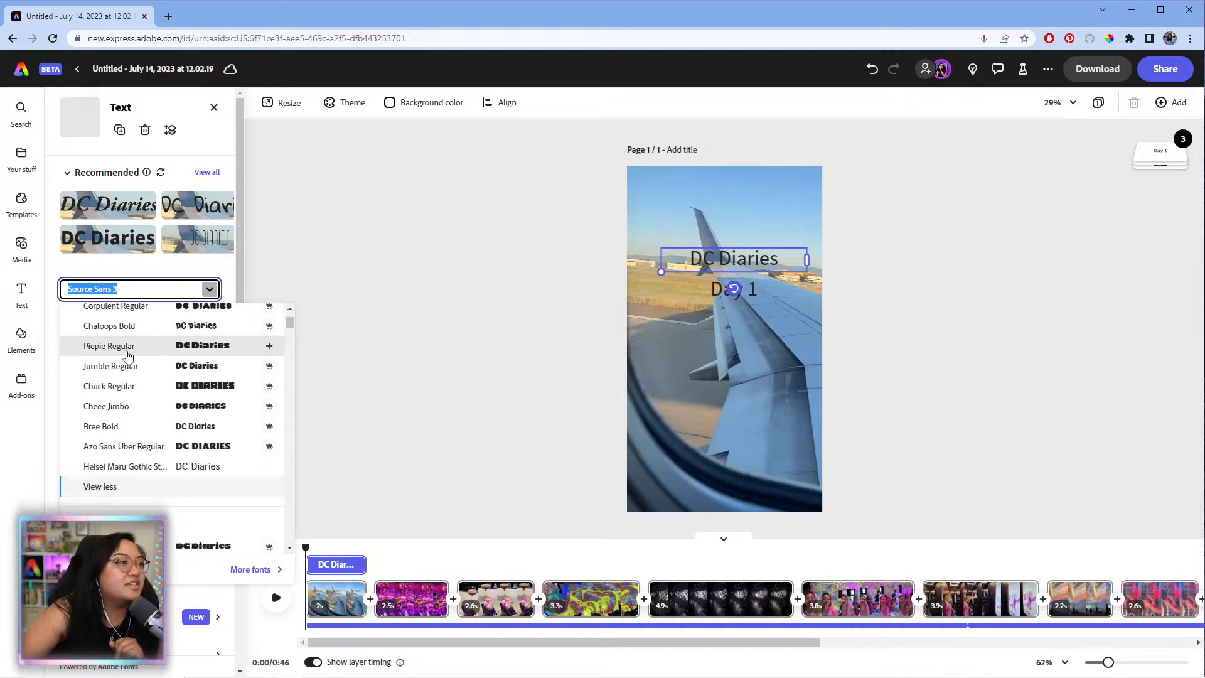
scroll(113, 357, up, 2)
scroll(123, 452, down, 10)
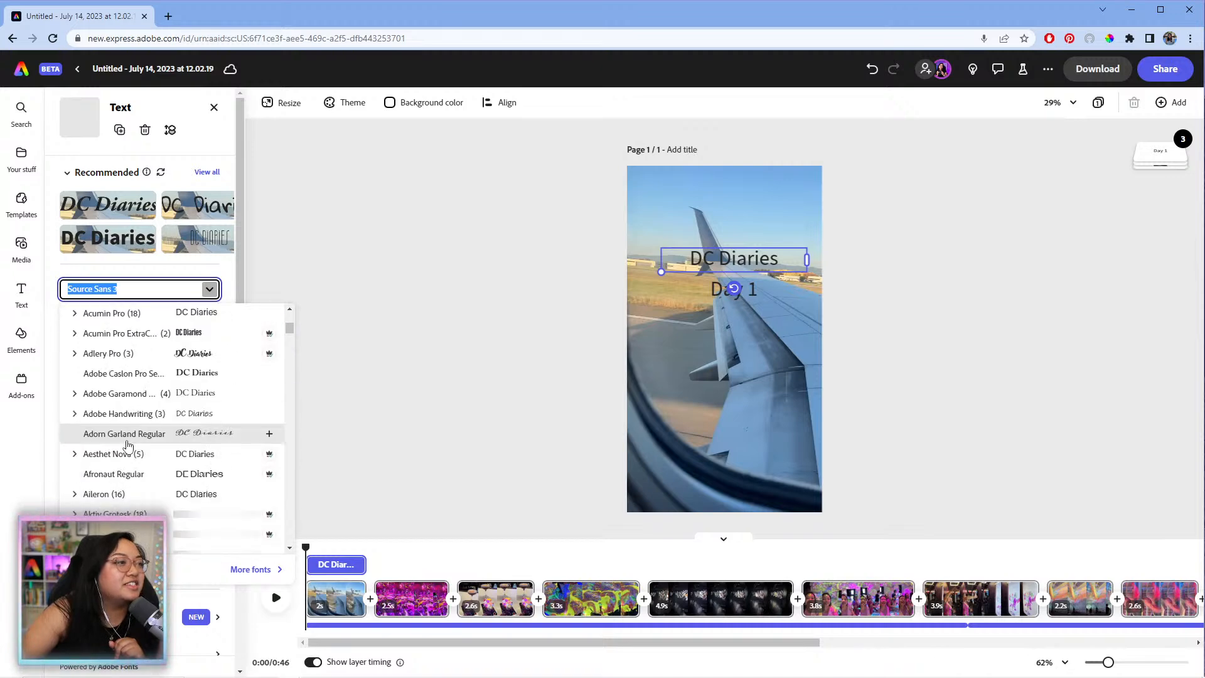
scroll(207, 389, down, 2)
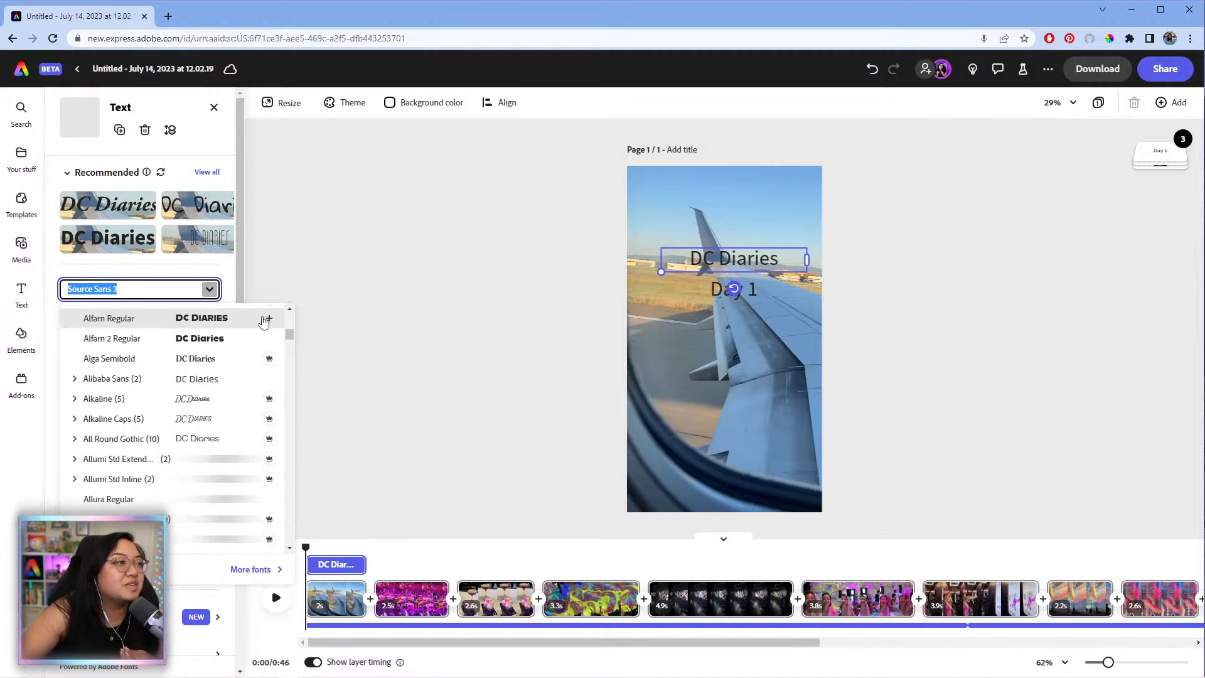
mouse_move(290, 330)
mouse_down()
mouse_move(289, 372)
mouse_move(292, 350)
mouse_up()
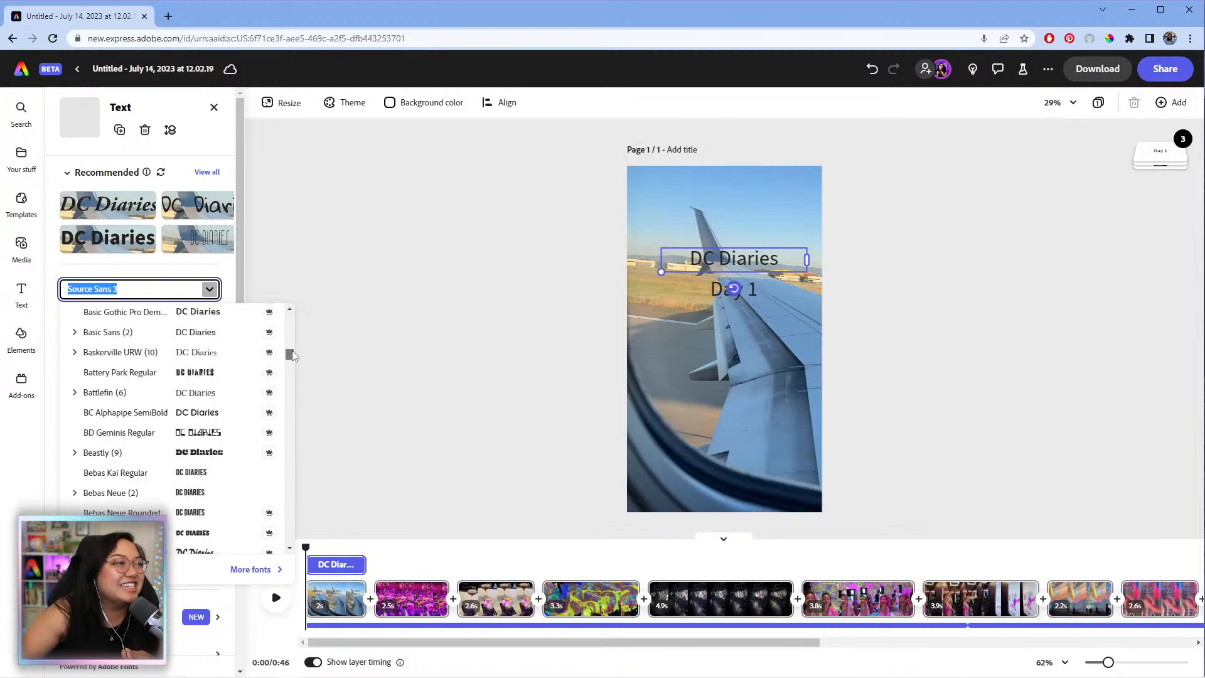
scroll(157, 392, up, 1)
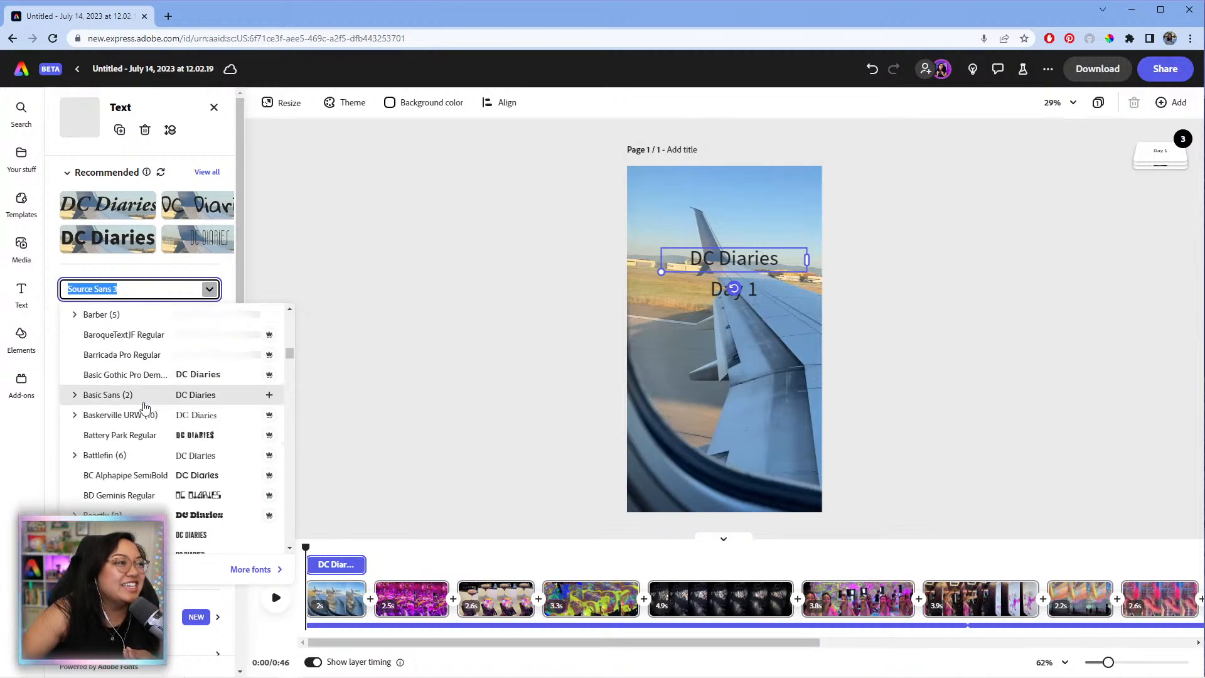
click(224, 519)
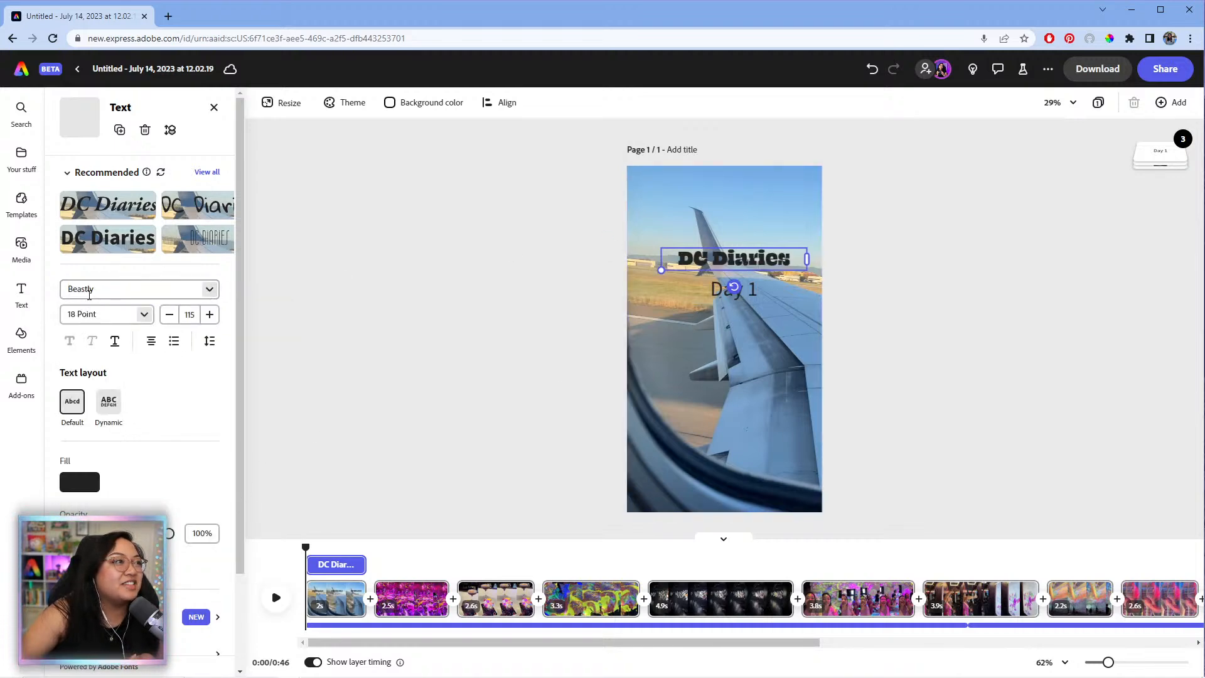
- Set the DC Diaries title in Bello Script Pro Regular, enlarged to size 142 with a white fill
click(208, 288)
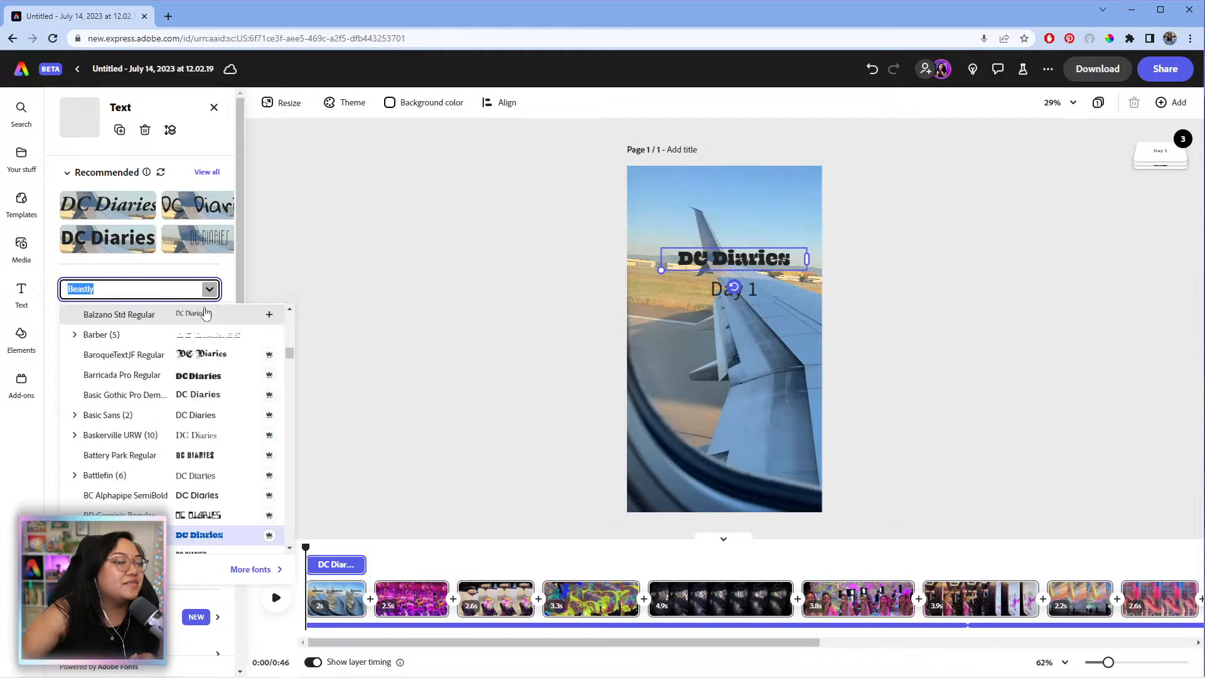
scroll(208, 433, down, 3)
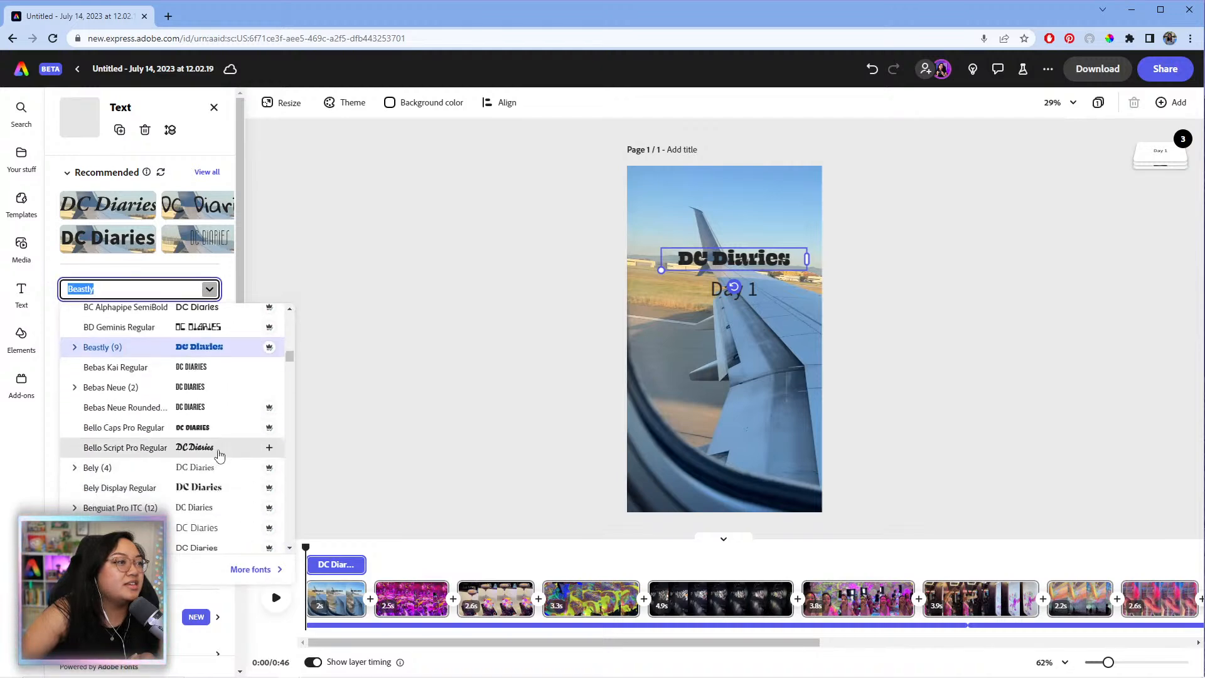
click(194, 448)
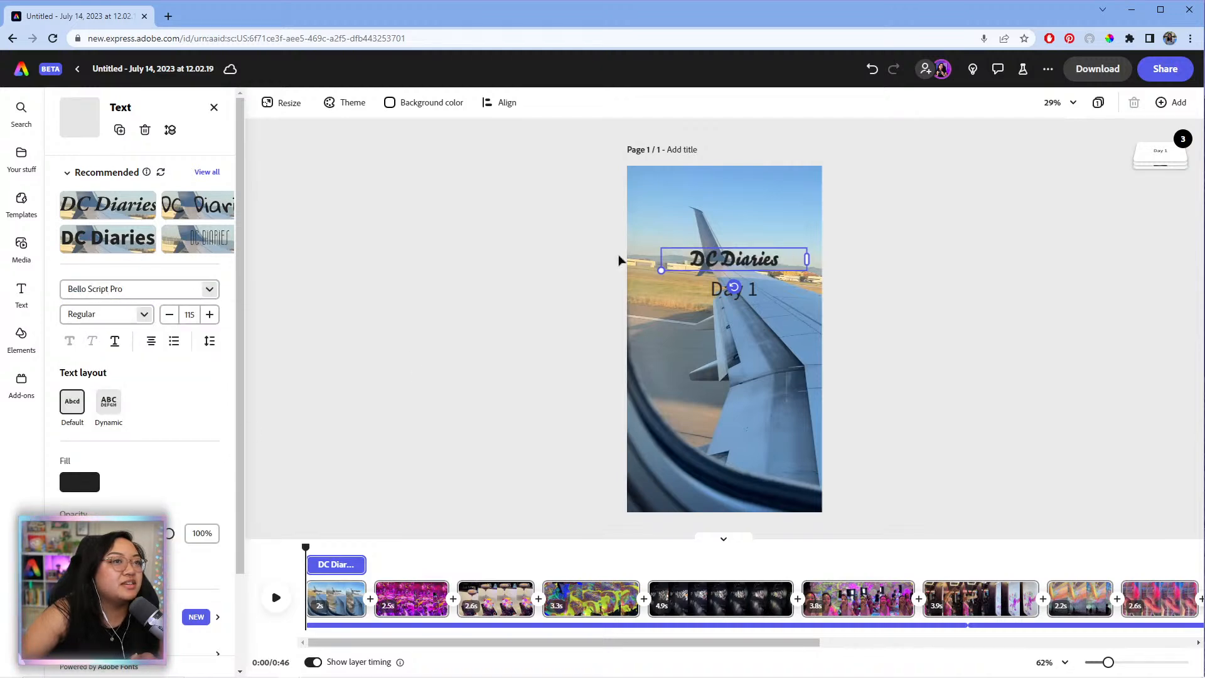
drag(653, 275, 620, 280)
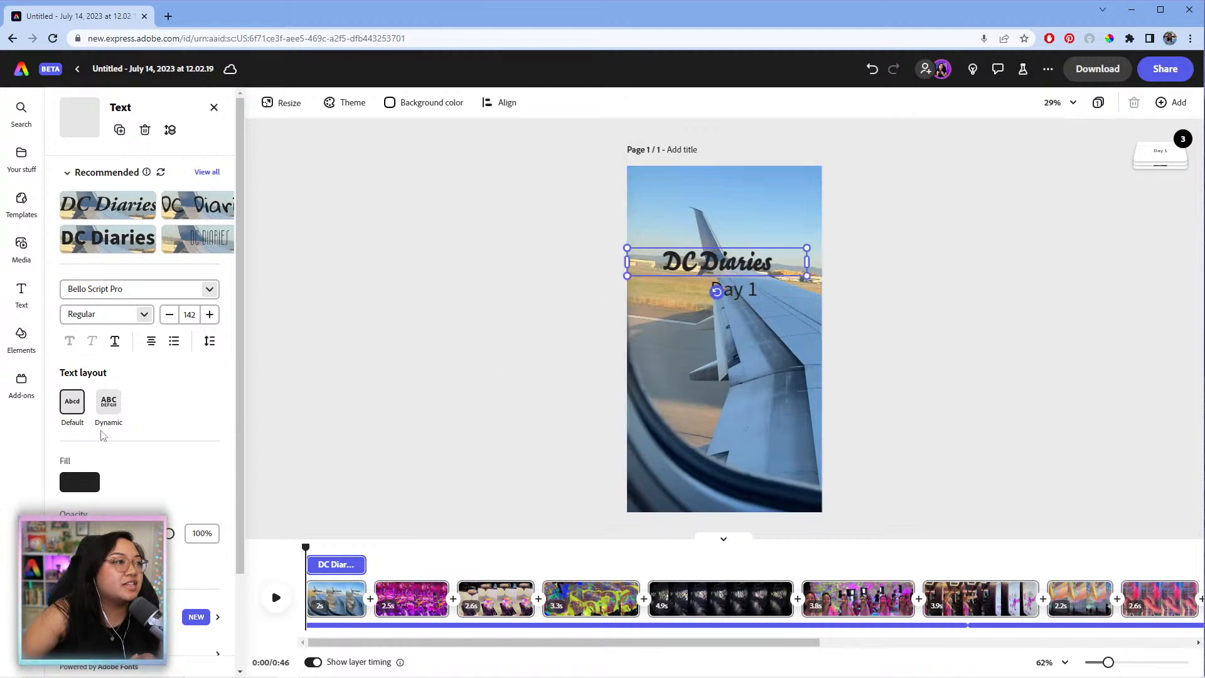
click(80, 482)
click(160, 386)
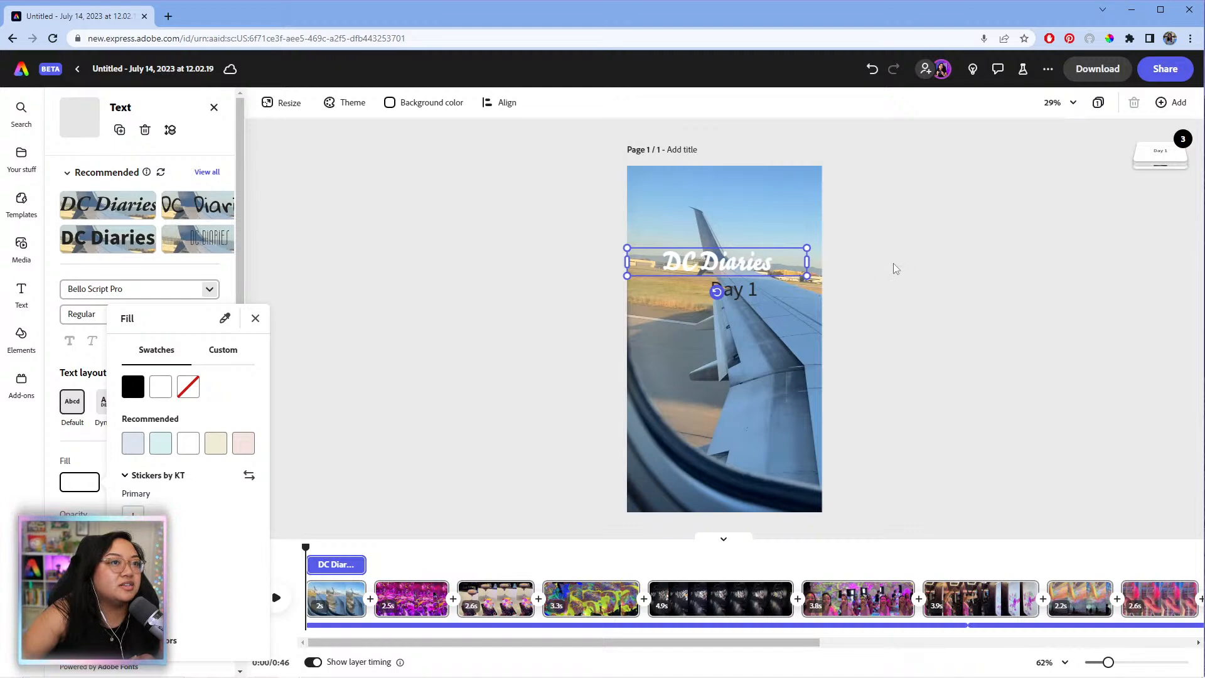
- Center the DC Diaries title higher in the frame at size 116 and place Day 1 directly beneath it
drag(738, 266, 745, 233)
drag(636, 238, 669, 233)
drag(764, 227, 748, 232)
drag(742, 292, 737, 255)
click(208, 290)
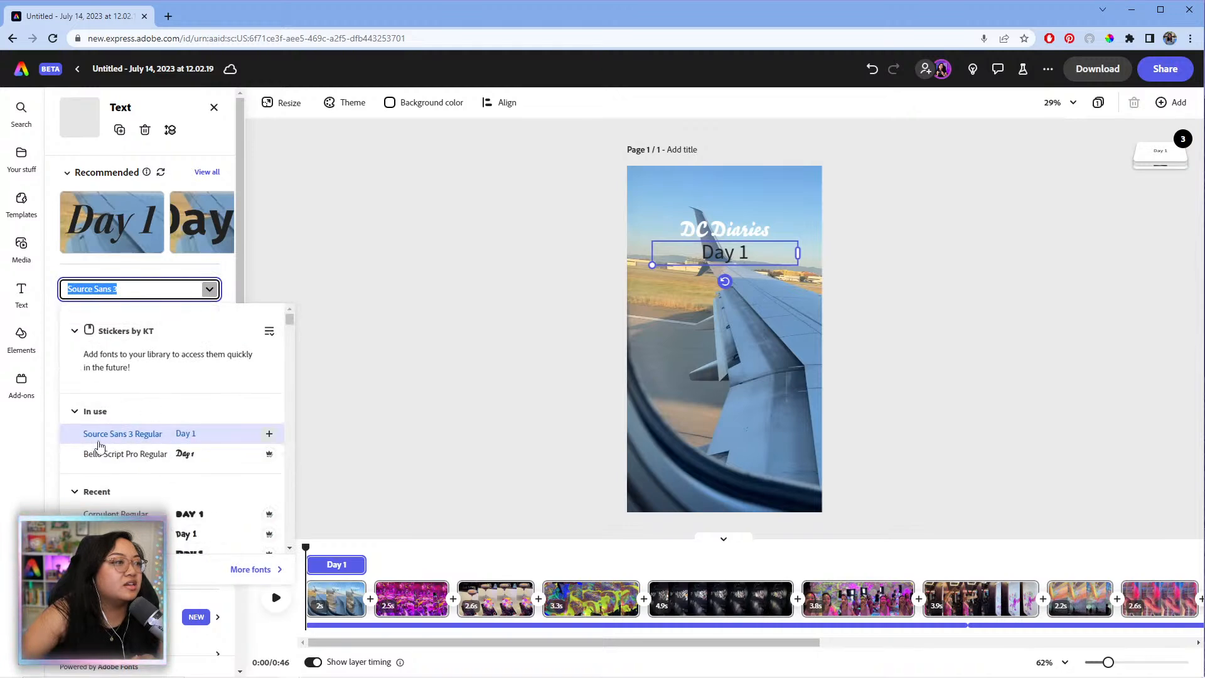
scroll(80, 486, down, 1)
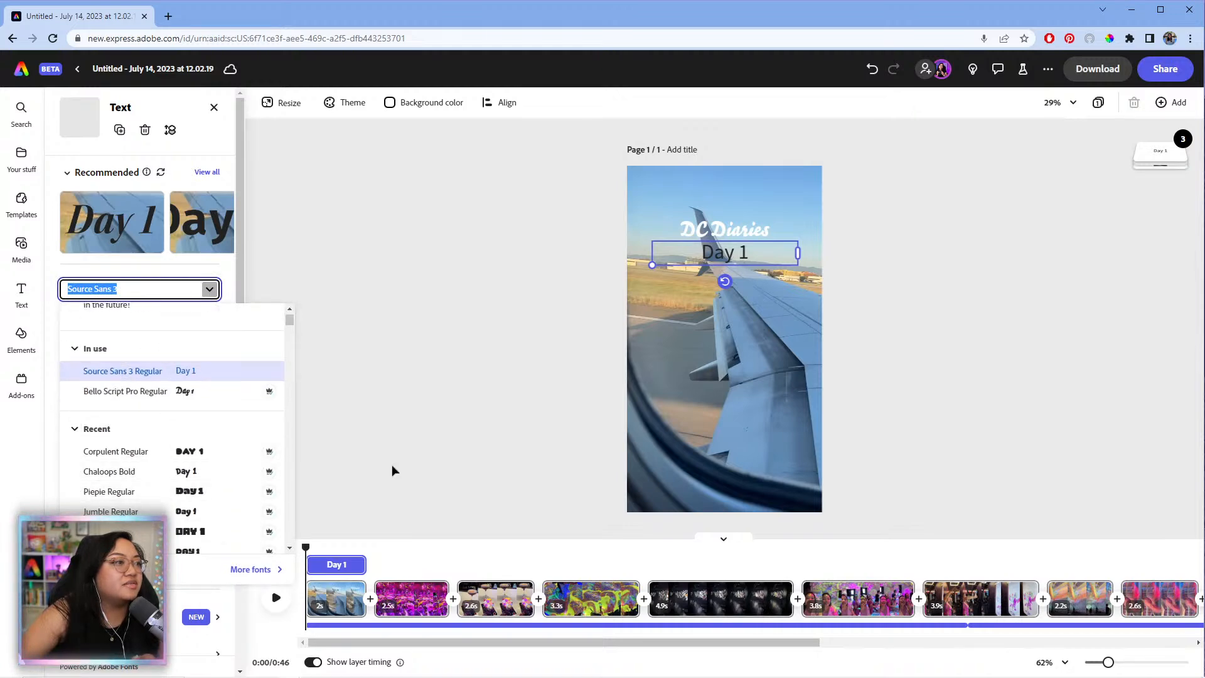
click(604, 321)
- Rewrite the Day 1 text in capitals as "DAY 1"
click(746, 254)
click(752, 251)
drag(753, 251, 720, 255)
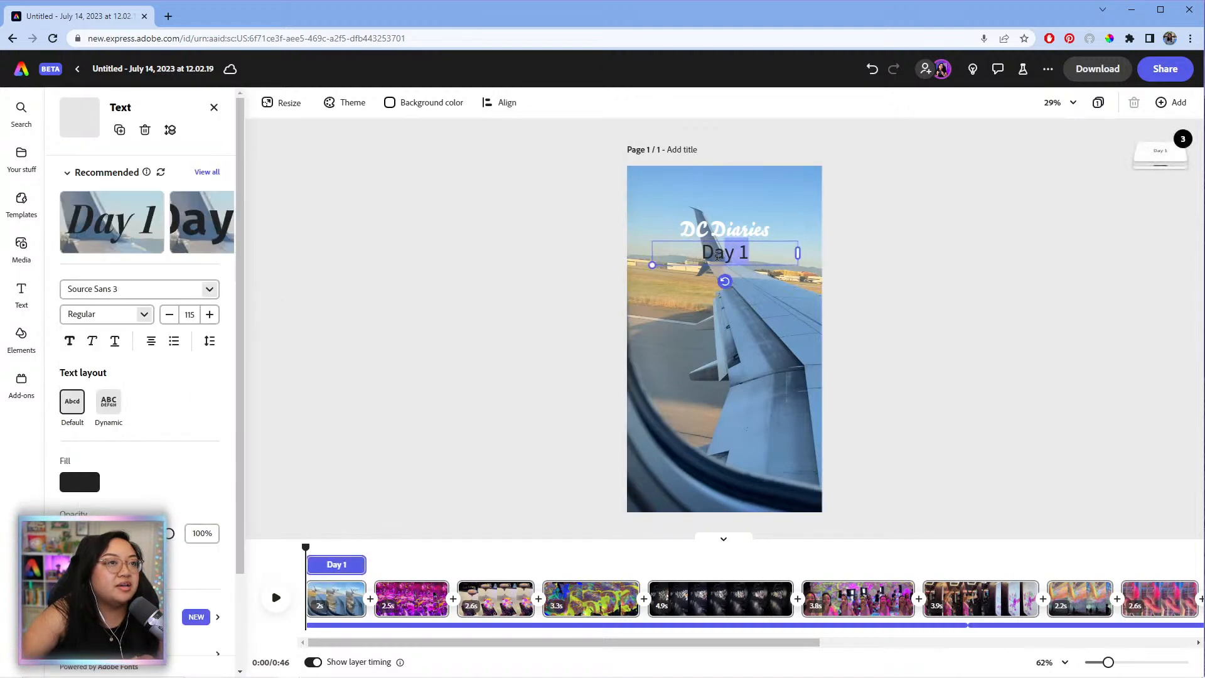
text(AY 1)
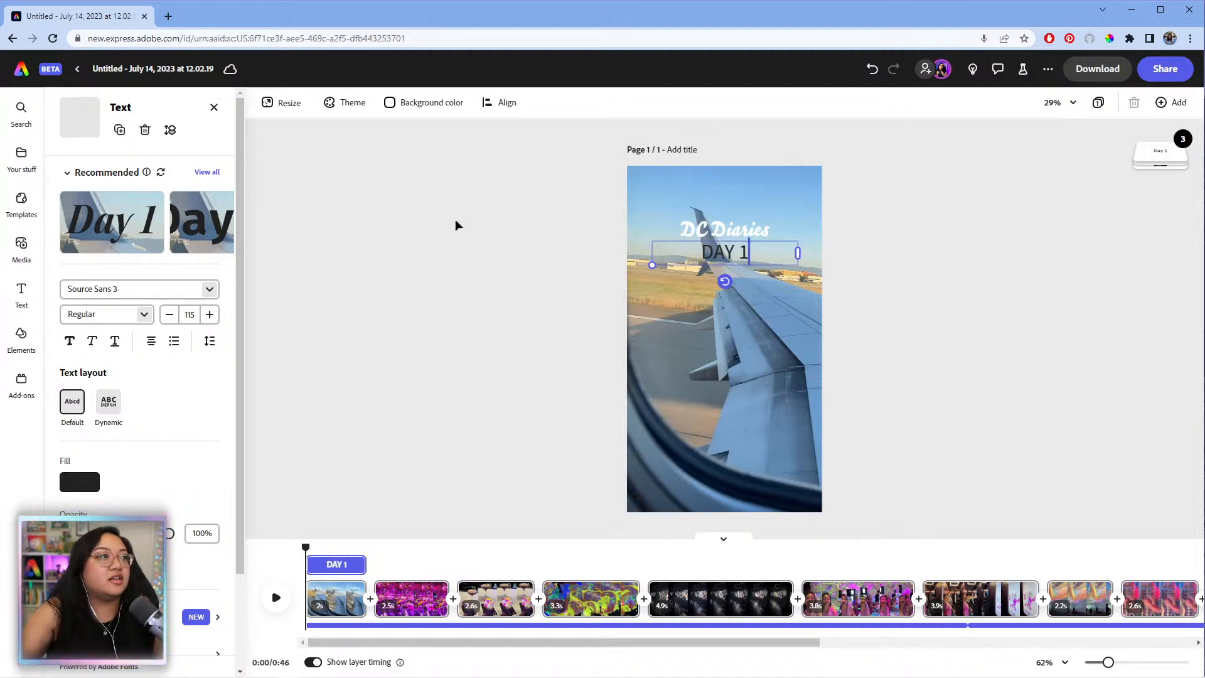
- Fill the DAY 1 text with white and set its letter spacing to 365
drag(756, 255, 691, 254)
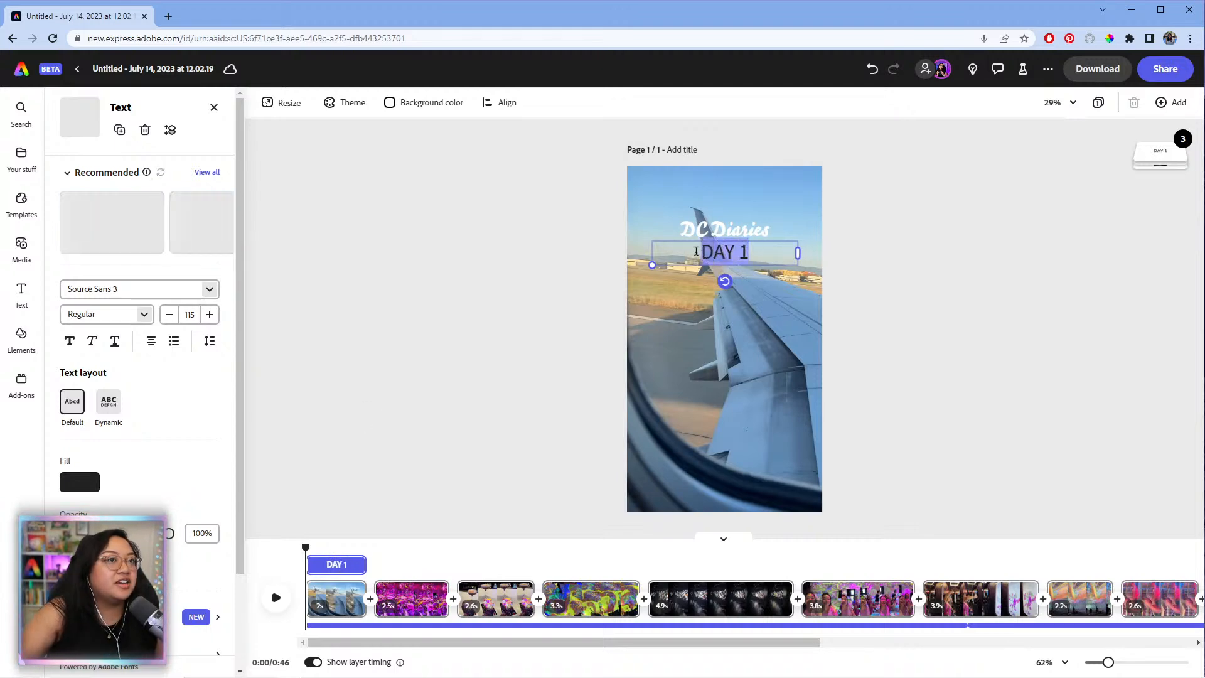
click(94, 493)
click(164, 384)
click(377, 301)
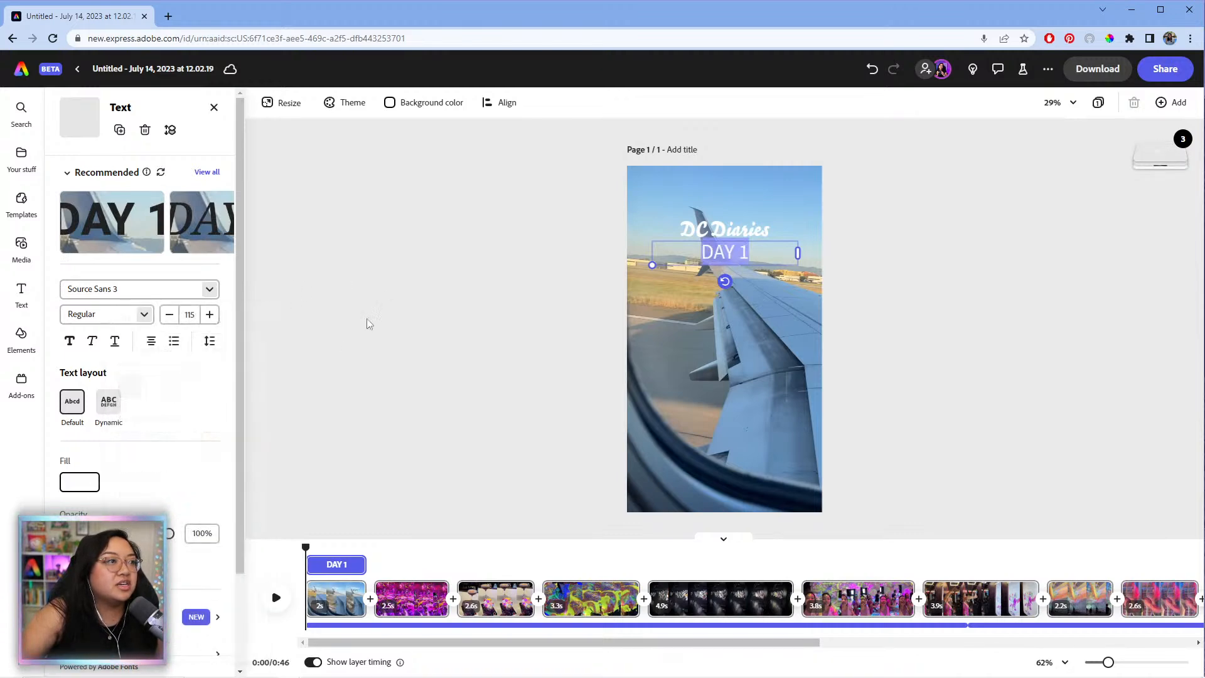
click(211, 342)
drag(159, 437, 193, 437)
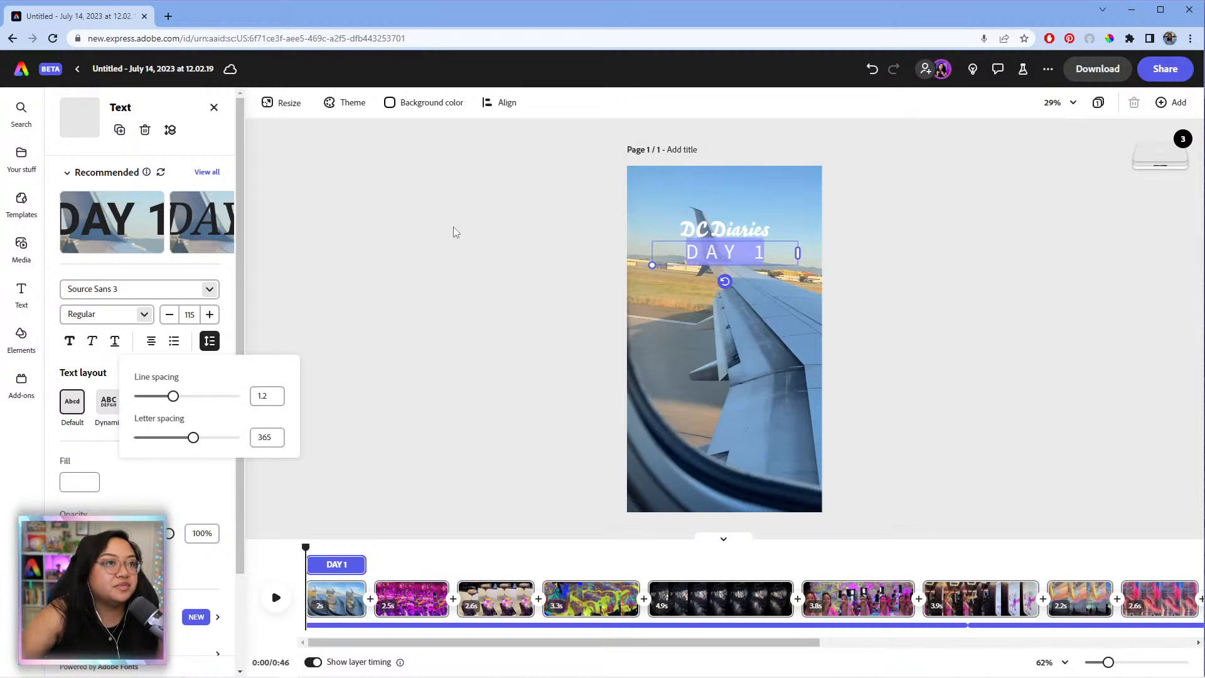
- Shrink the DAY 1 text to size 88 and keep it centered beneath the DC Diaries title
click(651, 266)
drag(652, 266, 688, 251)
drag(767, 254, 758, 254)
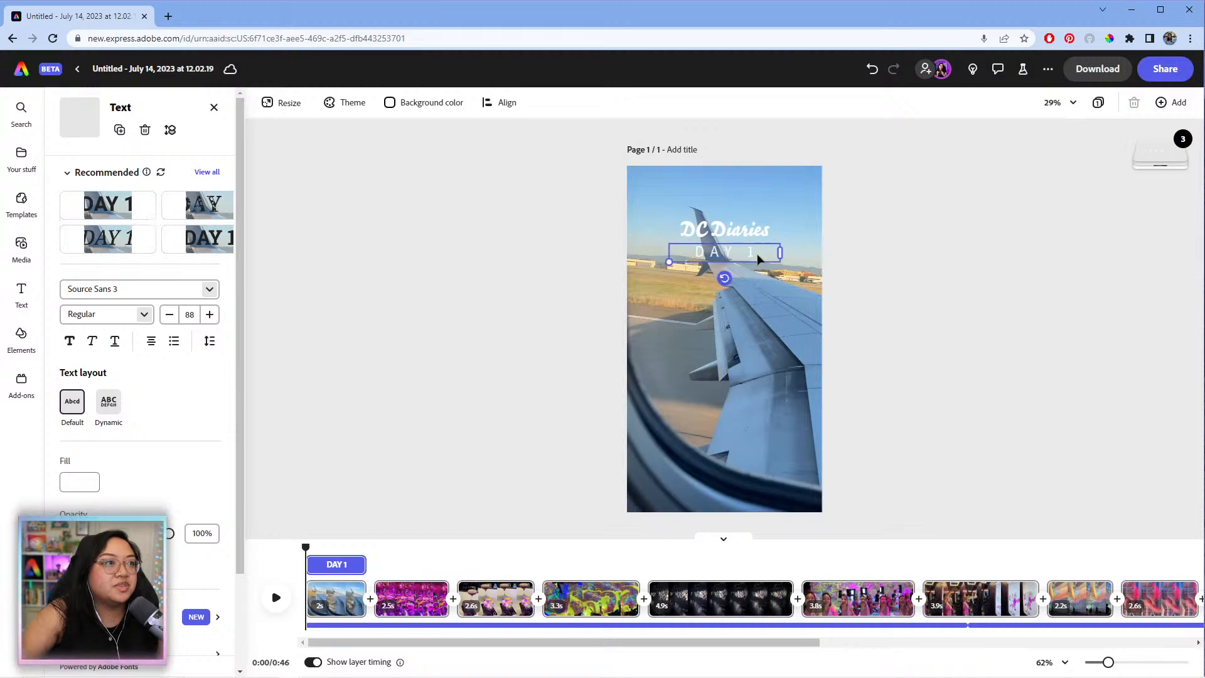
- Set the DAY 1 text's font style to Black
click(144, 314)
scroll(135, 427, down, 3)
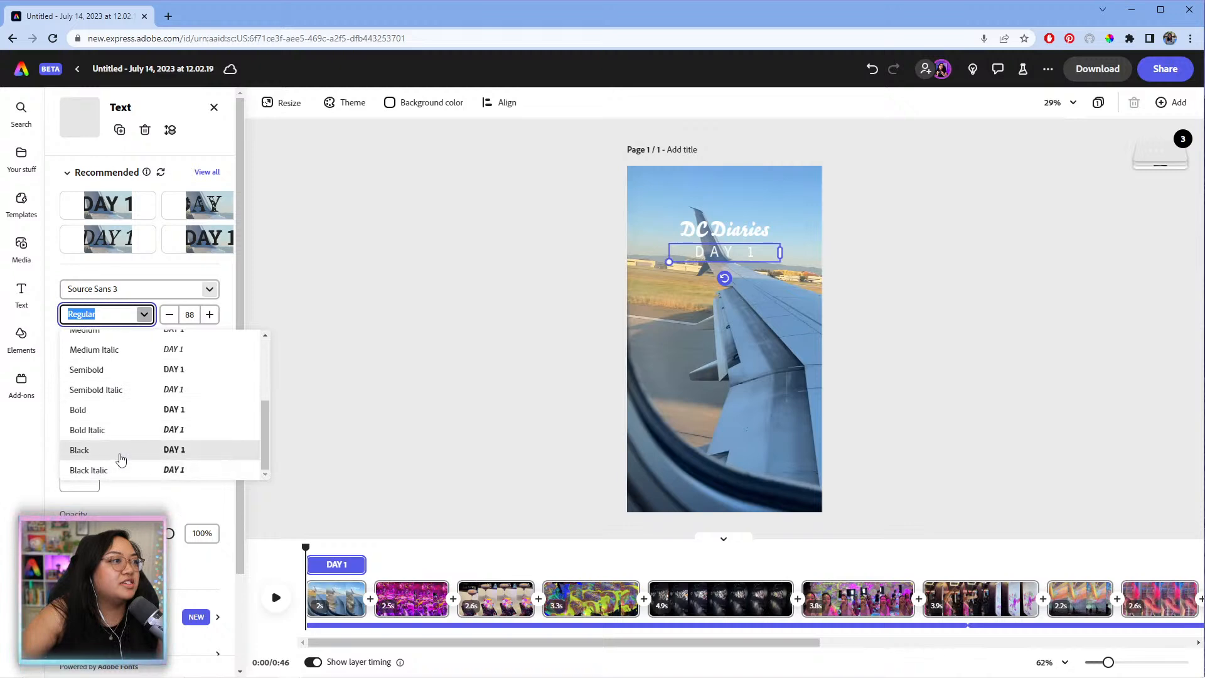
click(121, 460)
click(453, 394)
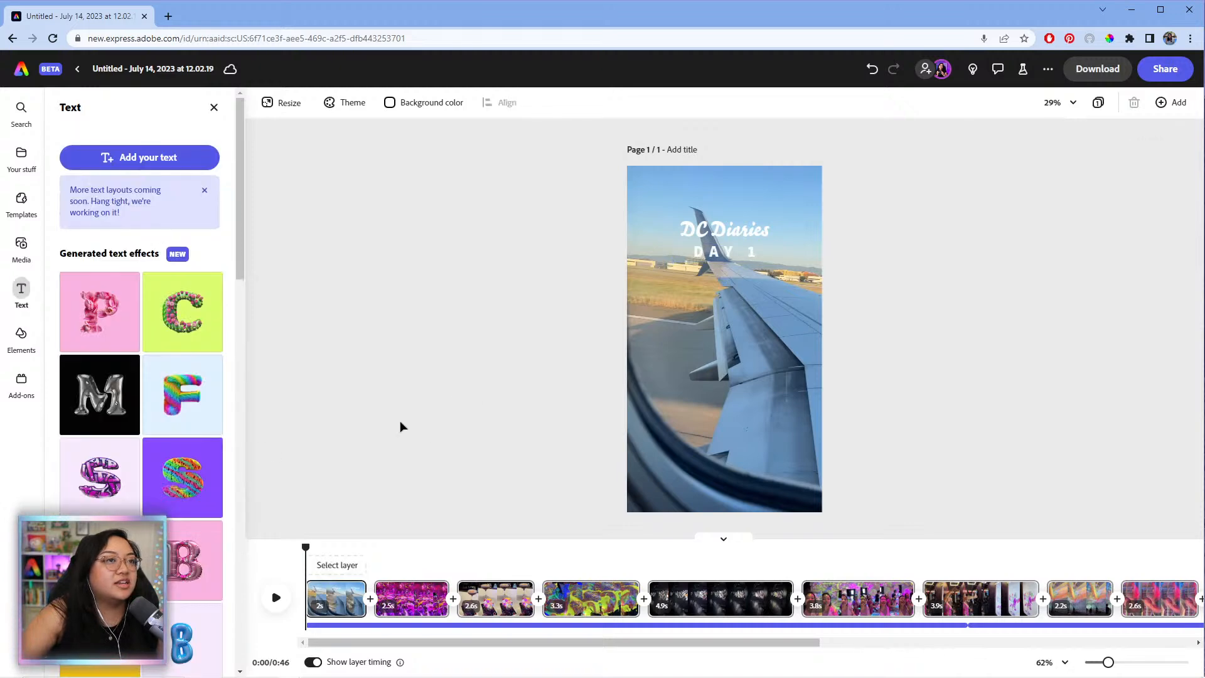
- Play the opening to preview the titles, then return the playhead to the middle of the airplane clip
click(270, 608)
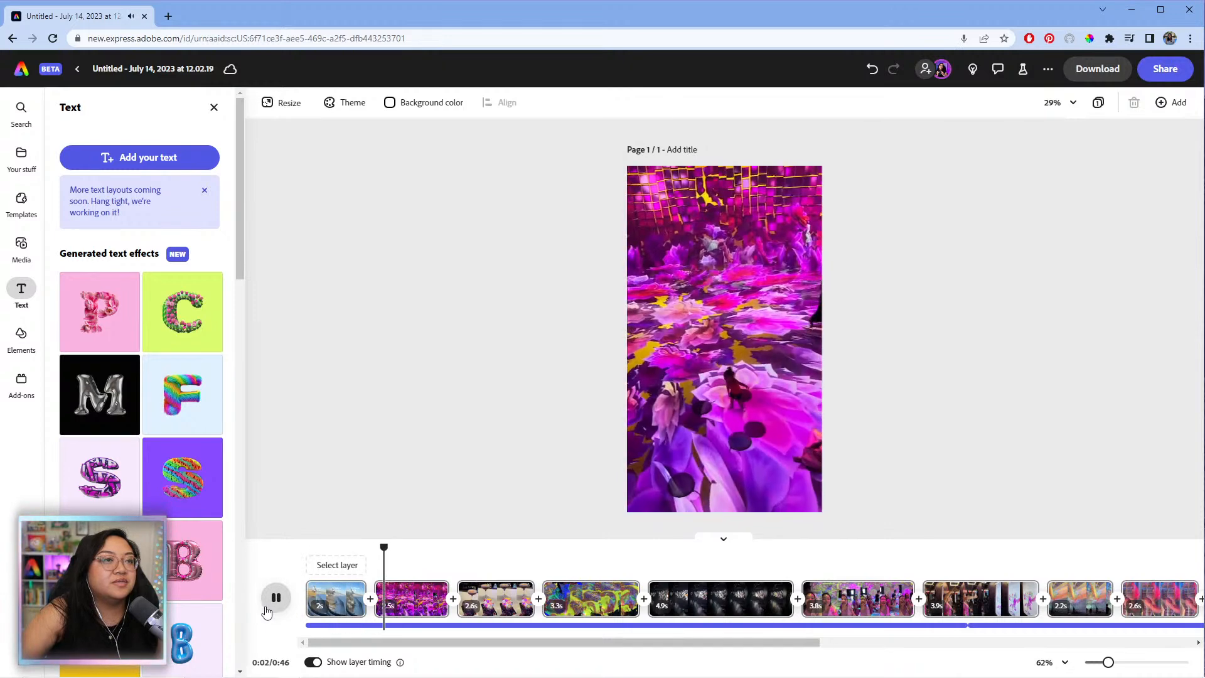
click(268, 609)
click(337, 547)
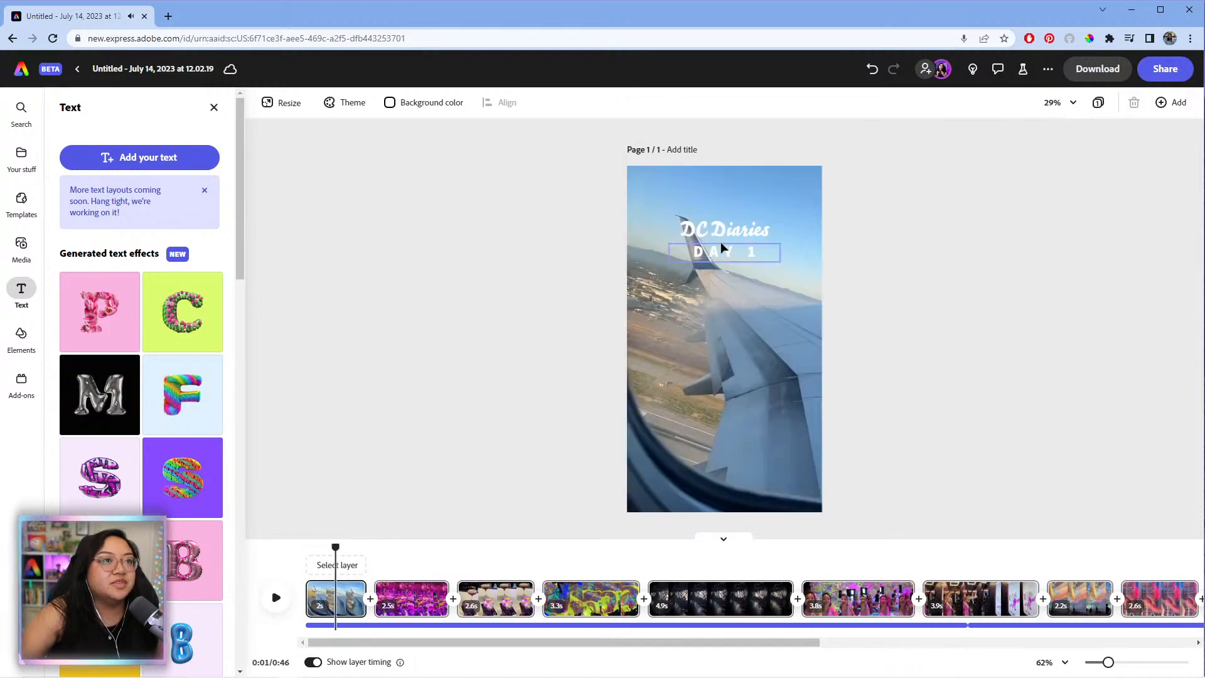
- Apply the Bungee in animation to the DC Diaries title
click(739, 229)
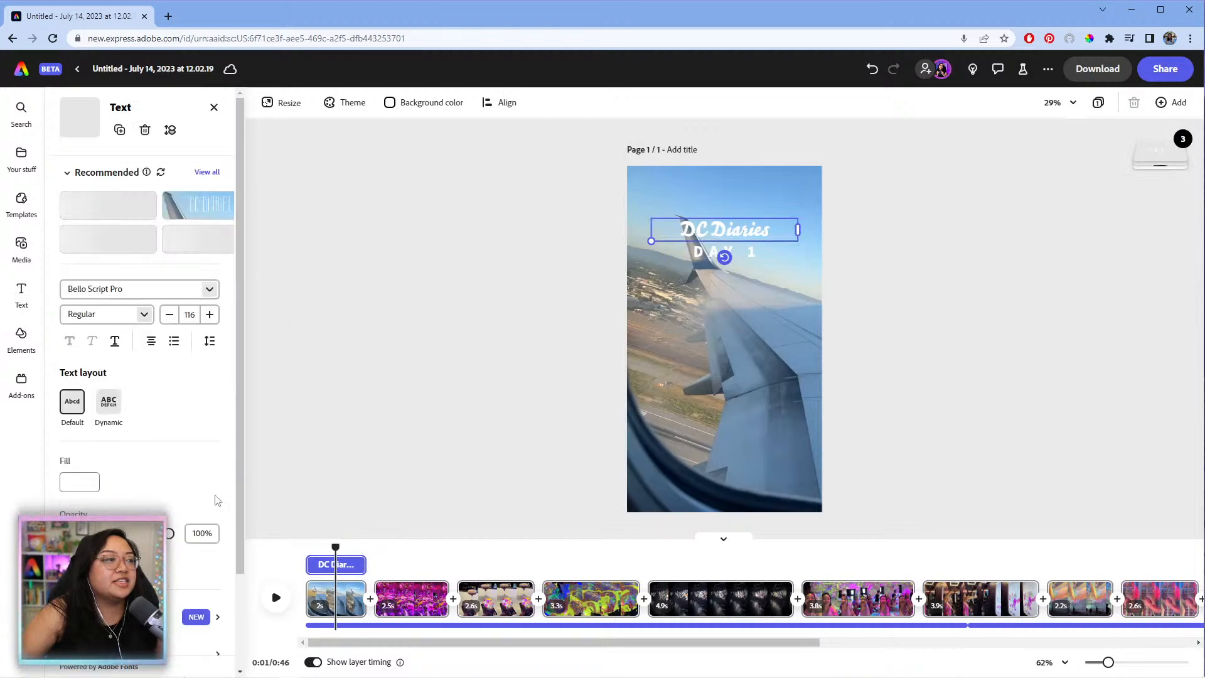
click(180, 615)
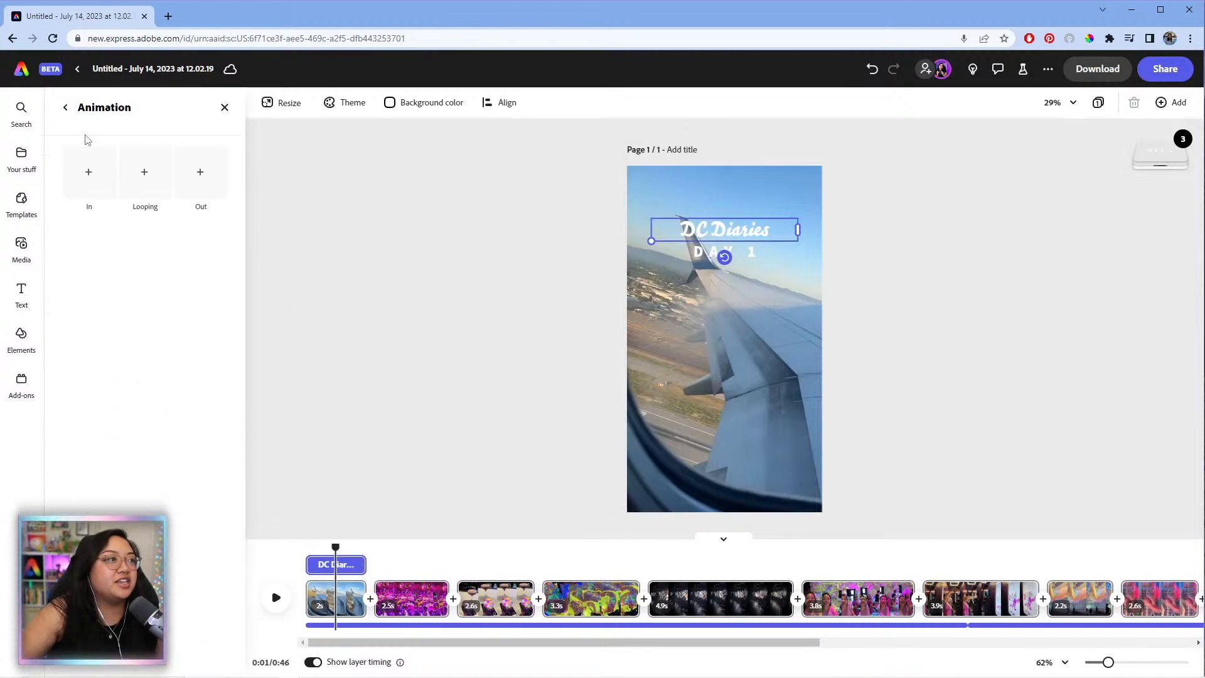
click(89, 172)
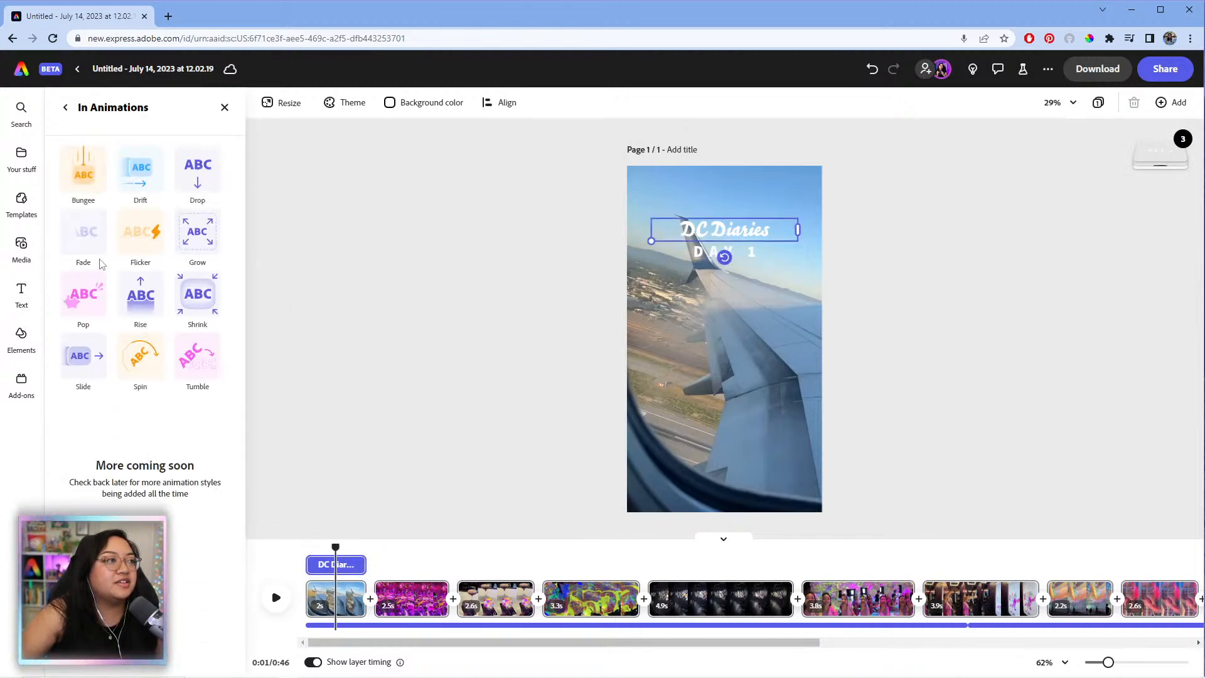
click(83, 187)
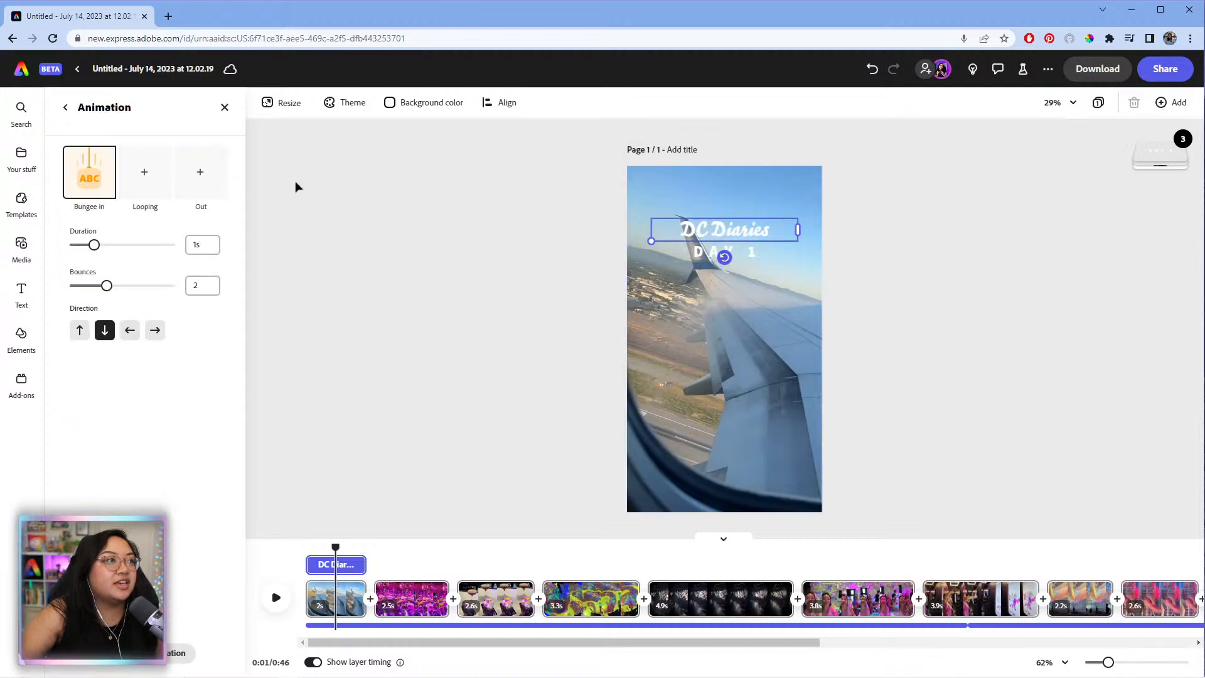
- Apply the Bungee in animation to the DAY 1 text with its direction set to upward
click(698, 256)
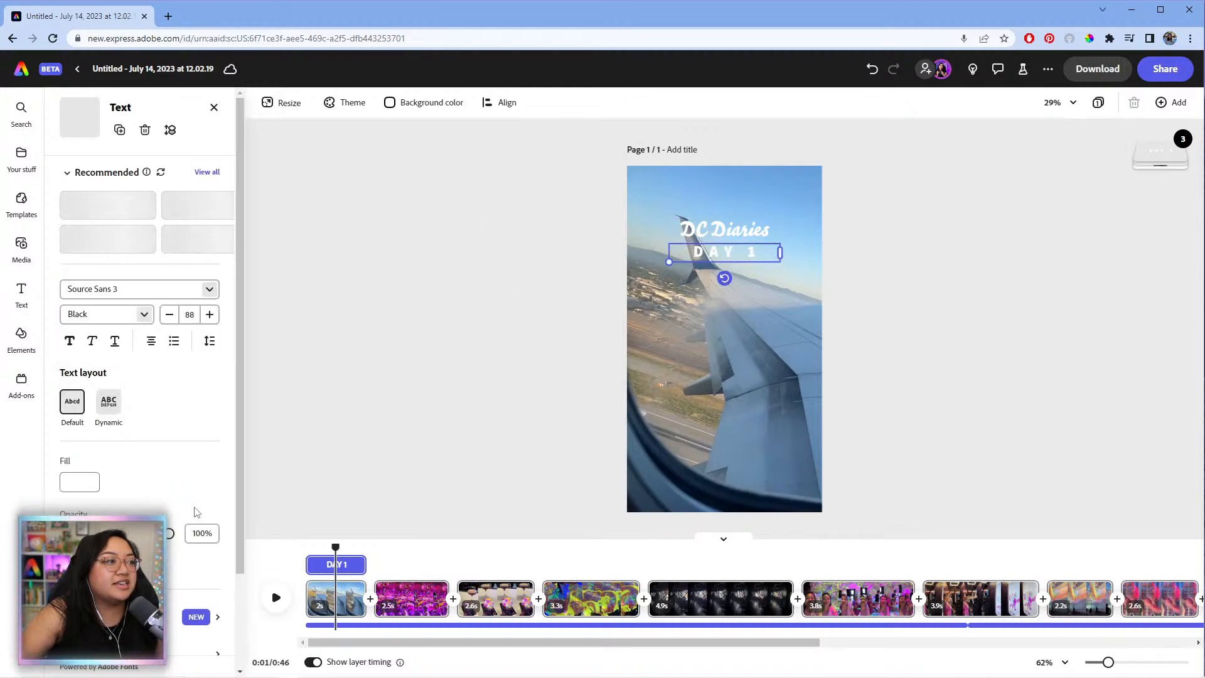
scroll(196, 511, down, 2)
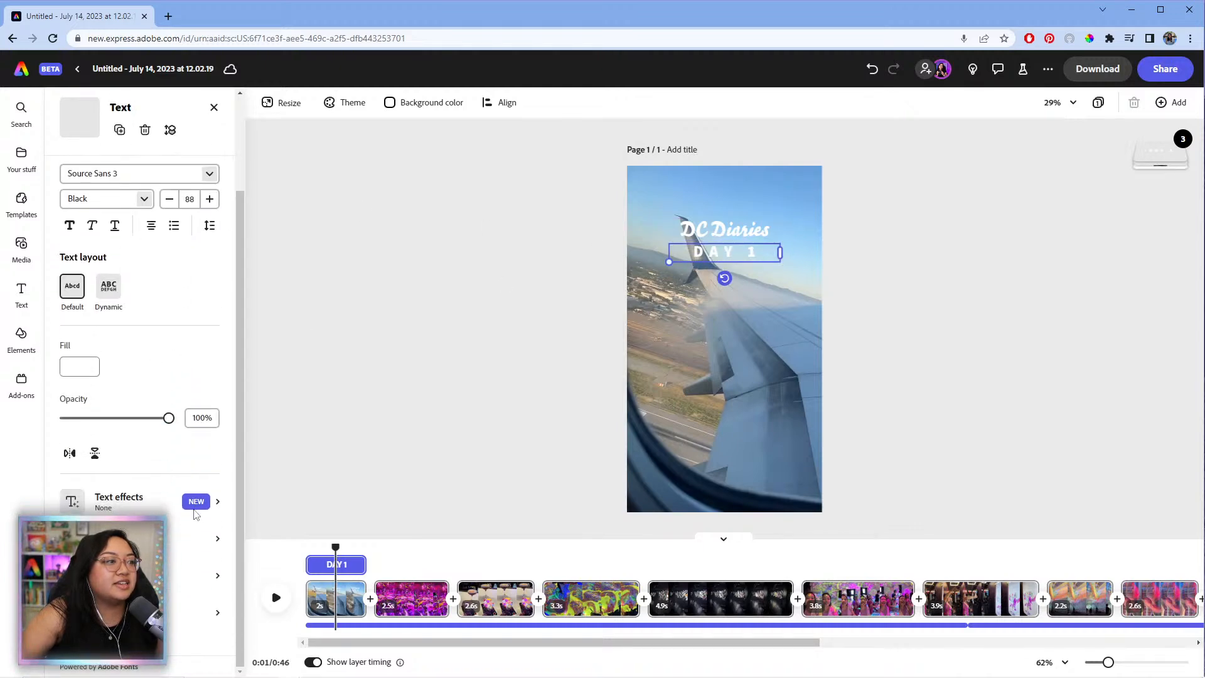
click(143, 511)
click(79, 109)
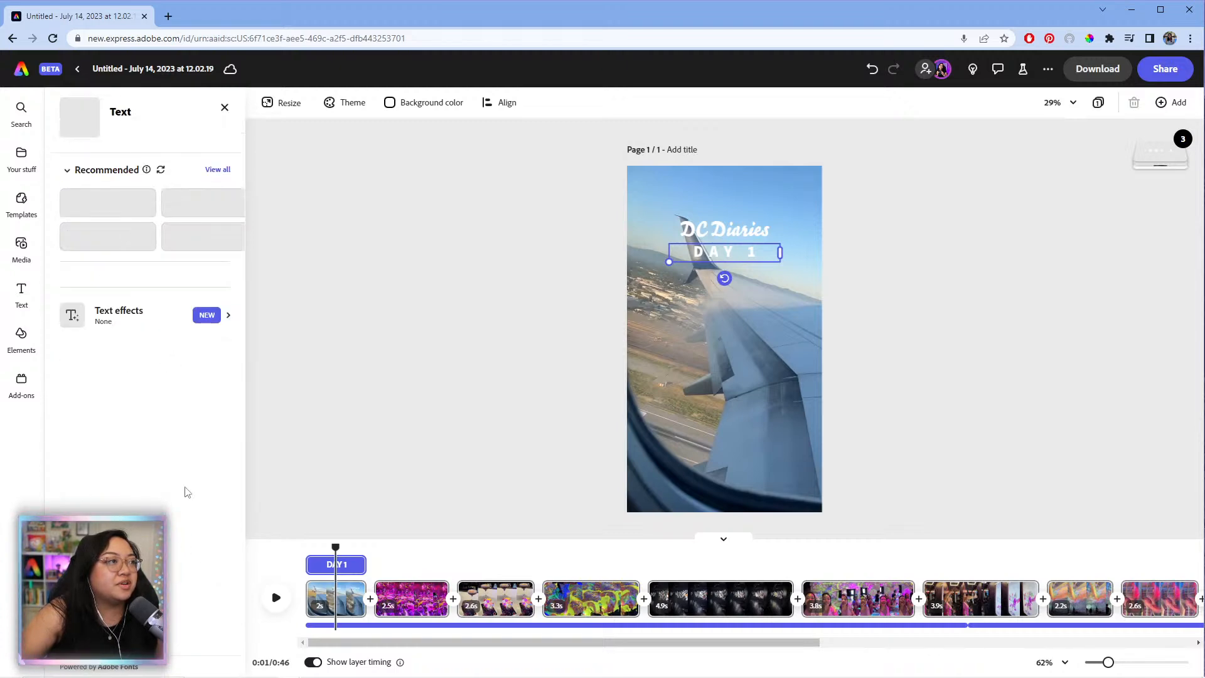
click(141, 612)
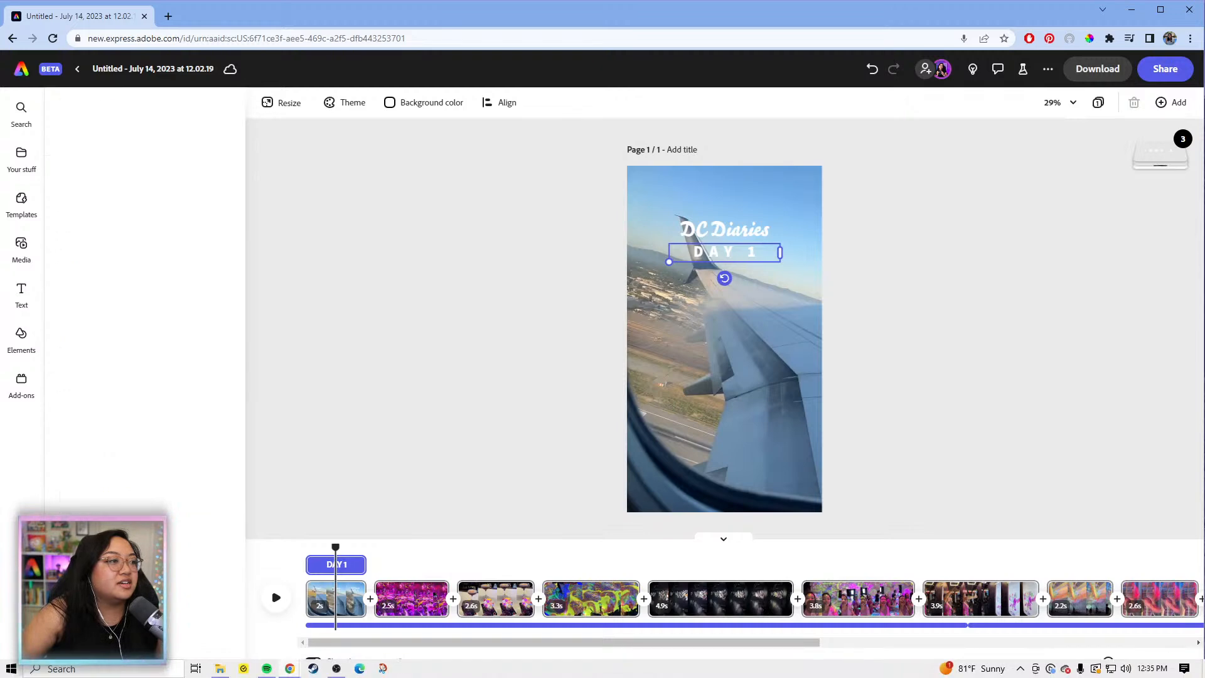
click(105, 160)
click(82, 186)
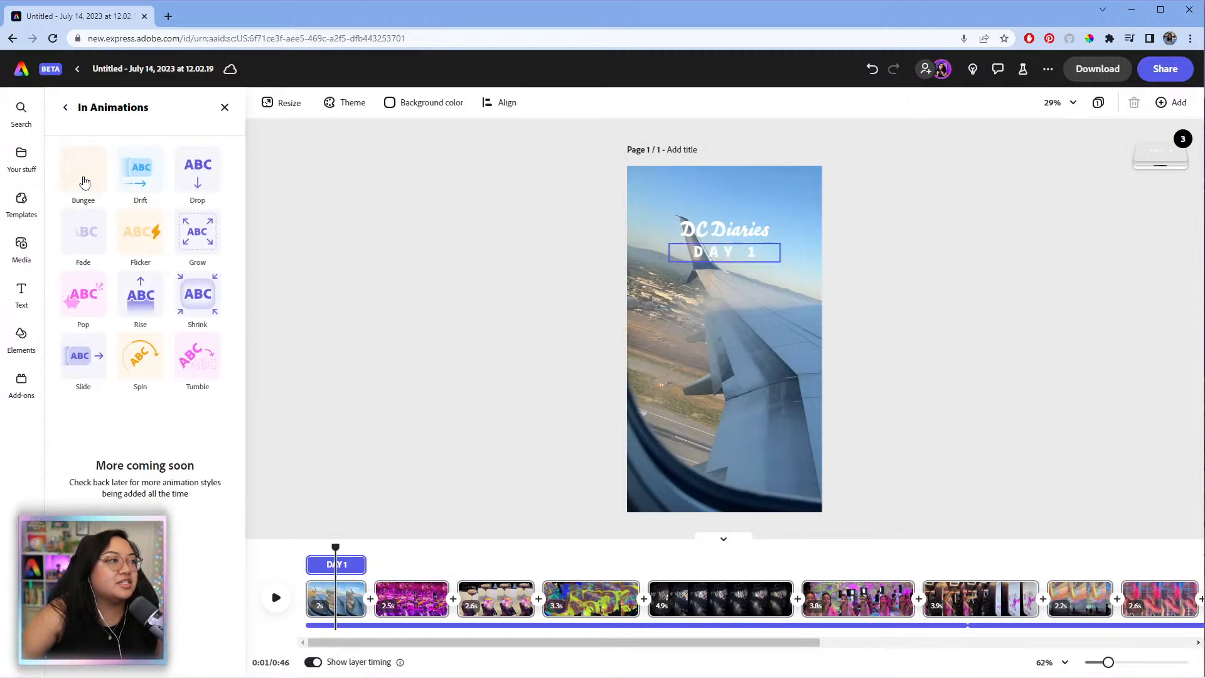
click(84, 180)
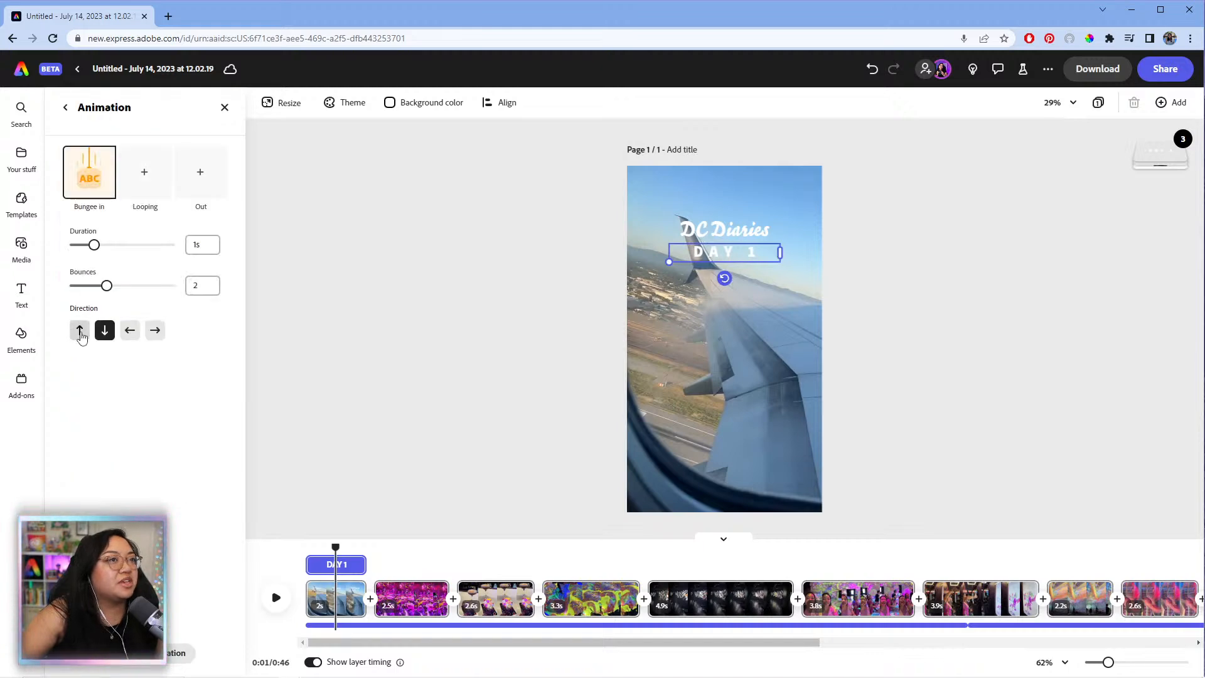
click(80, 330)
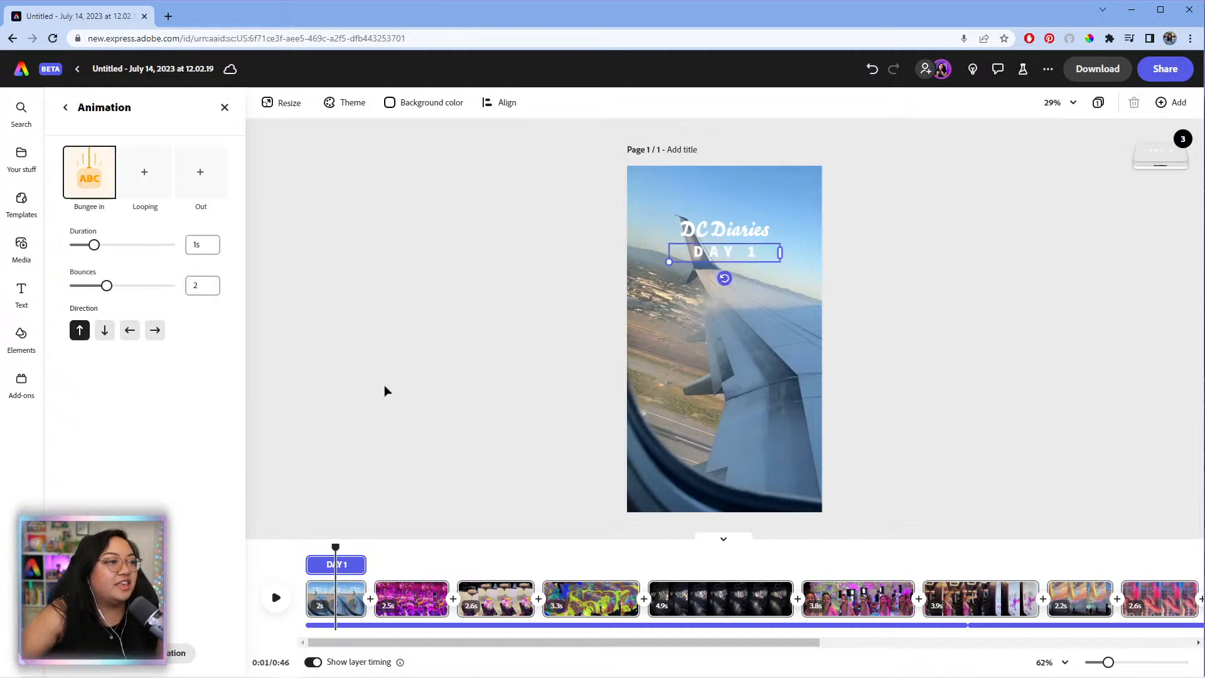
click(386, 391)
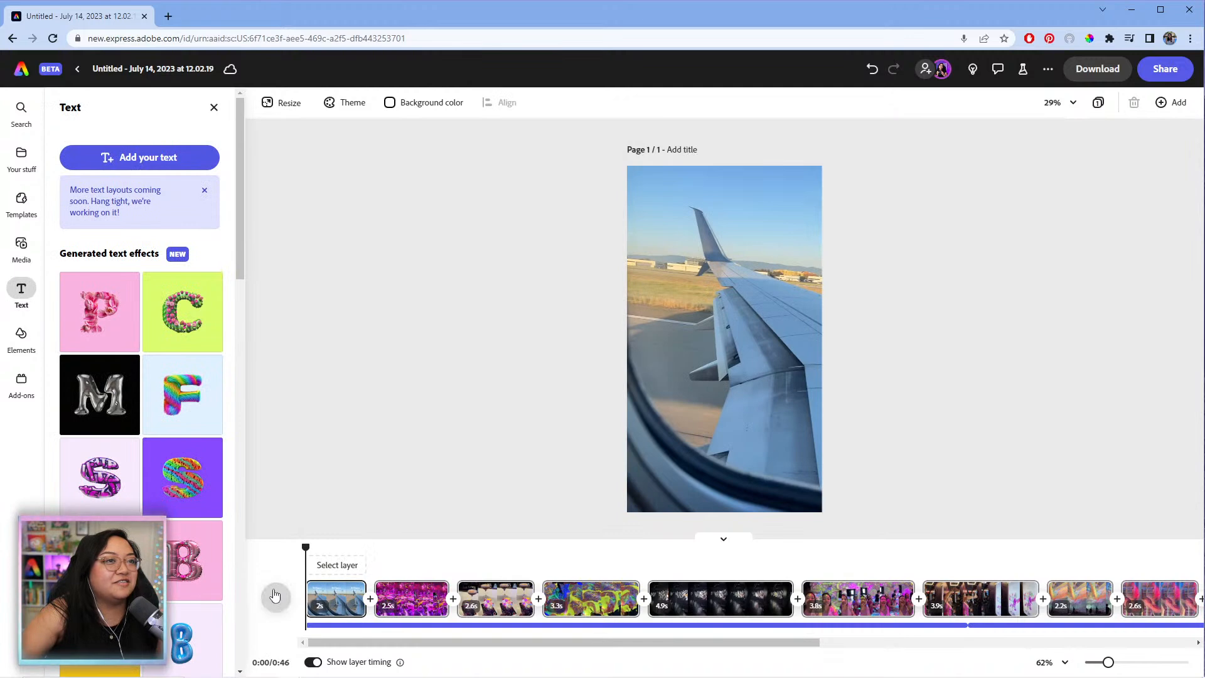
- Play the opening clip twice from the start to preview both title animations
click(275, 596)
click(276, 596)
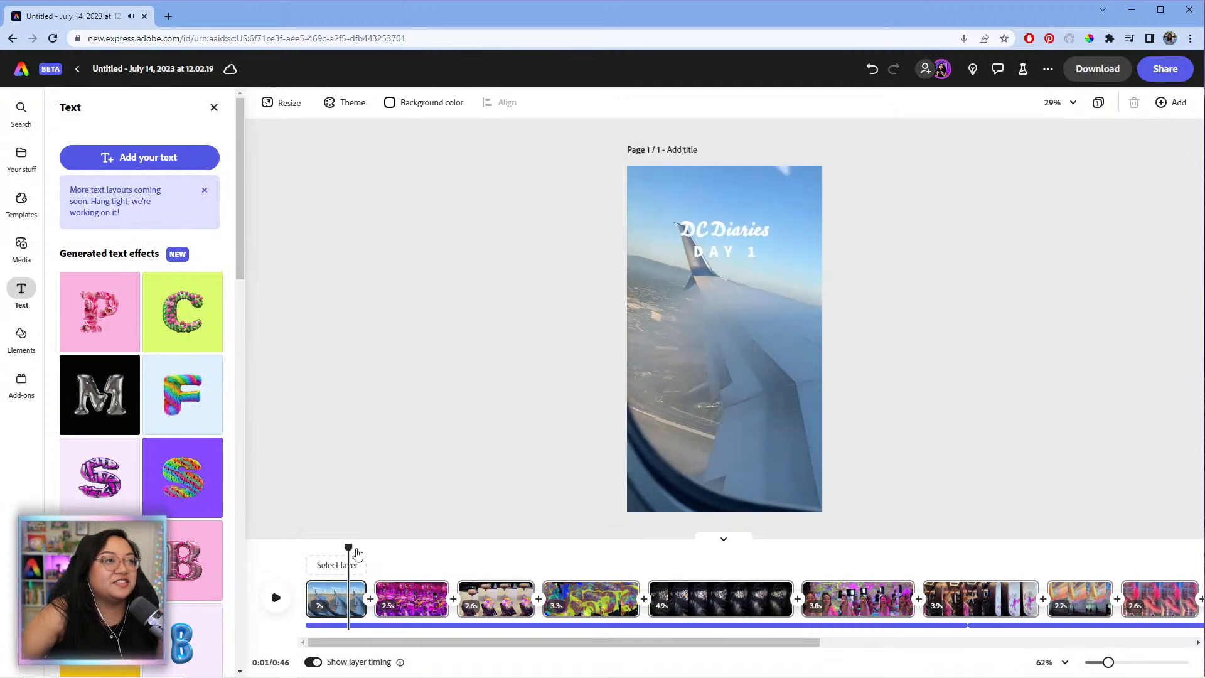
drag(341, 545, 306, 545)
click(275, 596)
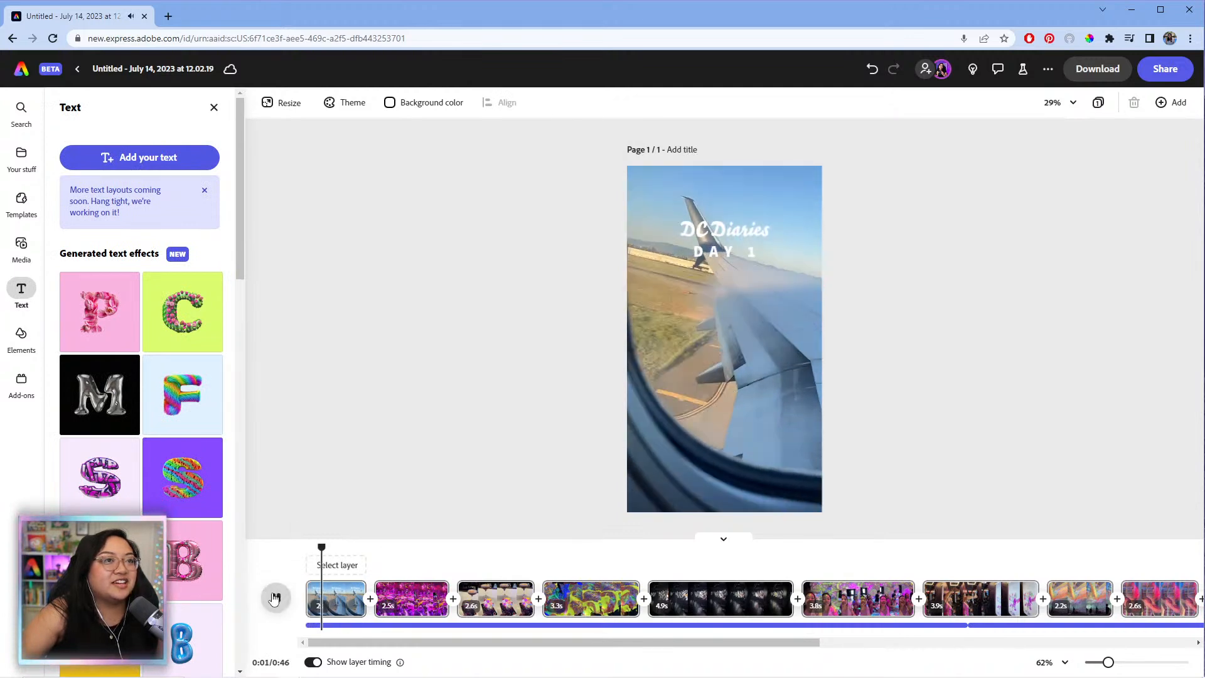
click(274, 598)
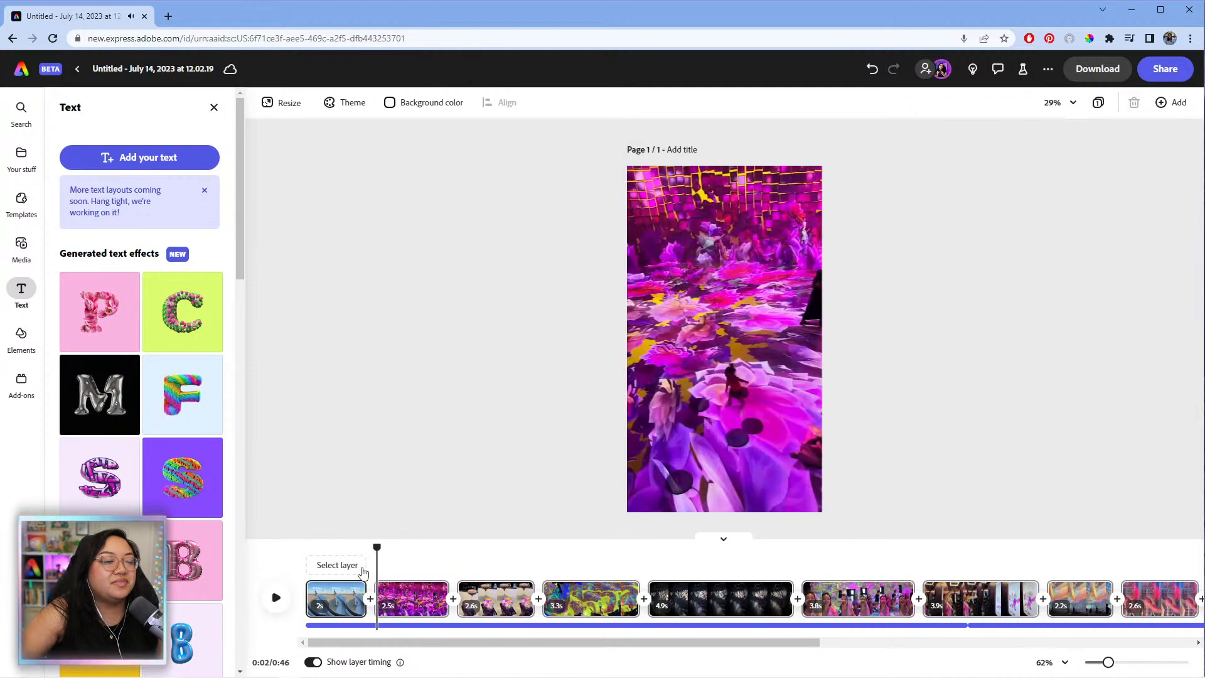
- Trim the start of the DC Diaries layer so it begins slightly after the airplane clip starts, and play it back
click(316, 549)
click(726, 233)
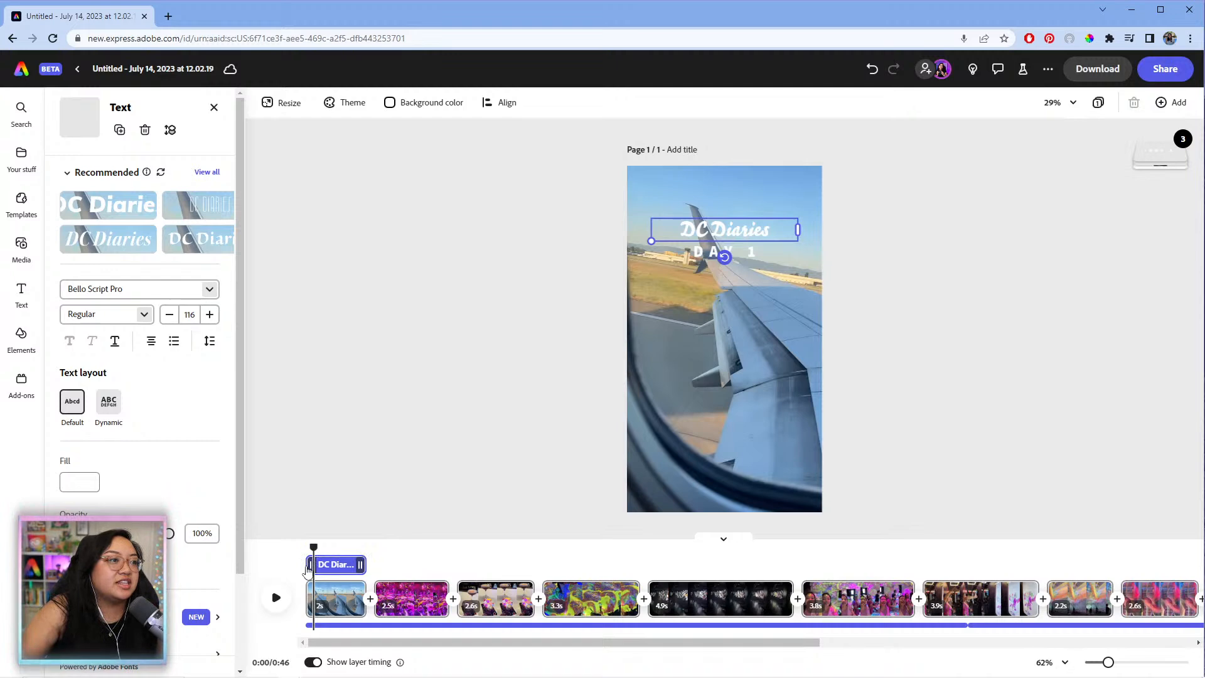
mouse_move(308, 562)
mouse_down()
mouse_move(320, 564)
mouse_move(302, 570)
mouse_up()
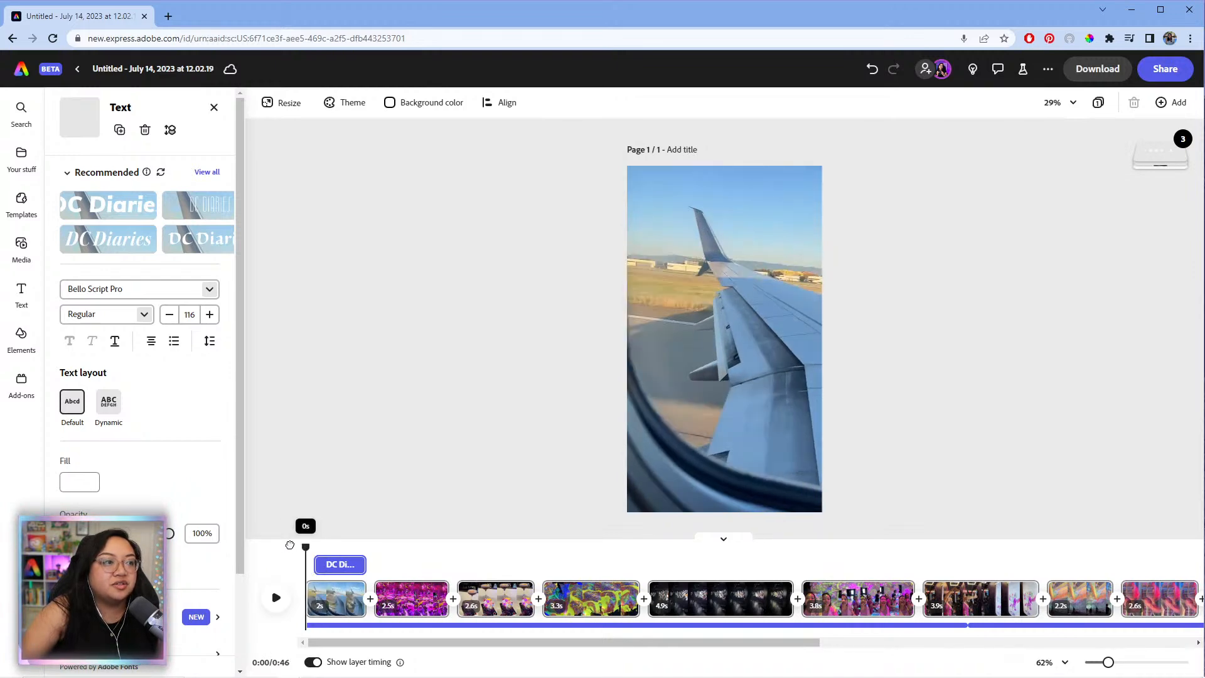
key(space)
- Trim the start of the DAY 1 layer on the opening clip so it begins together with the DC Diaries layer
click(320, 564)
click(718, 262)
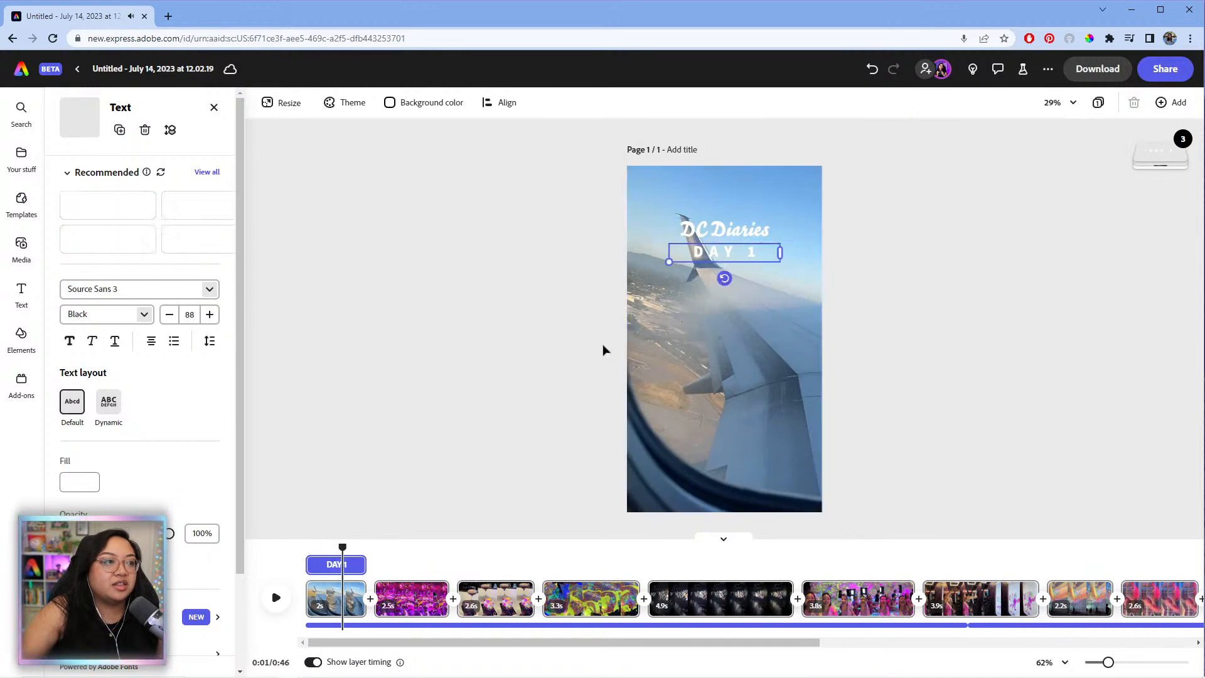
click(742, 236)
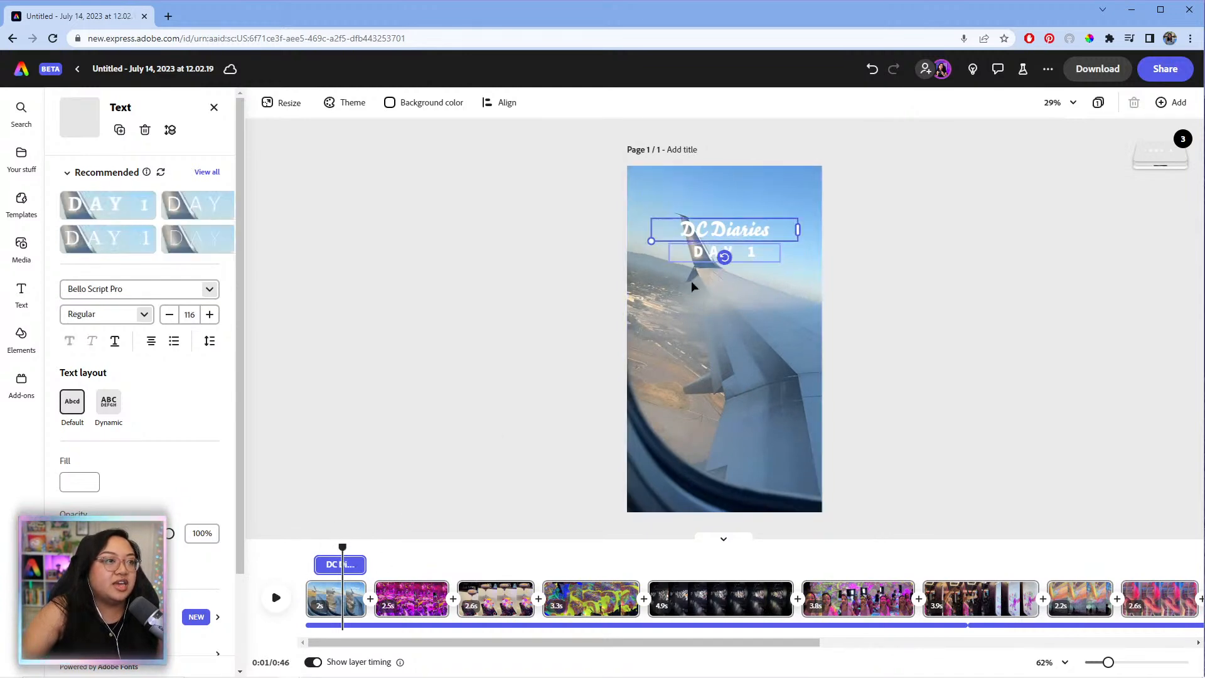
drag(339, 549, 314, 550)
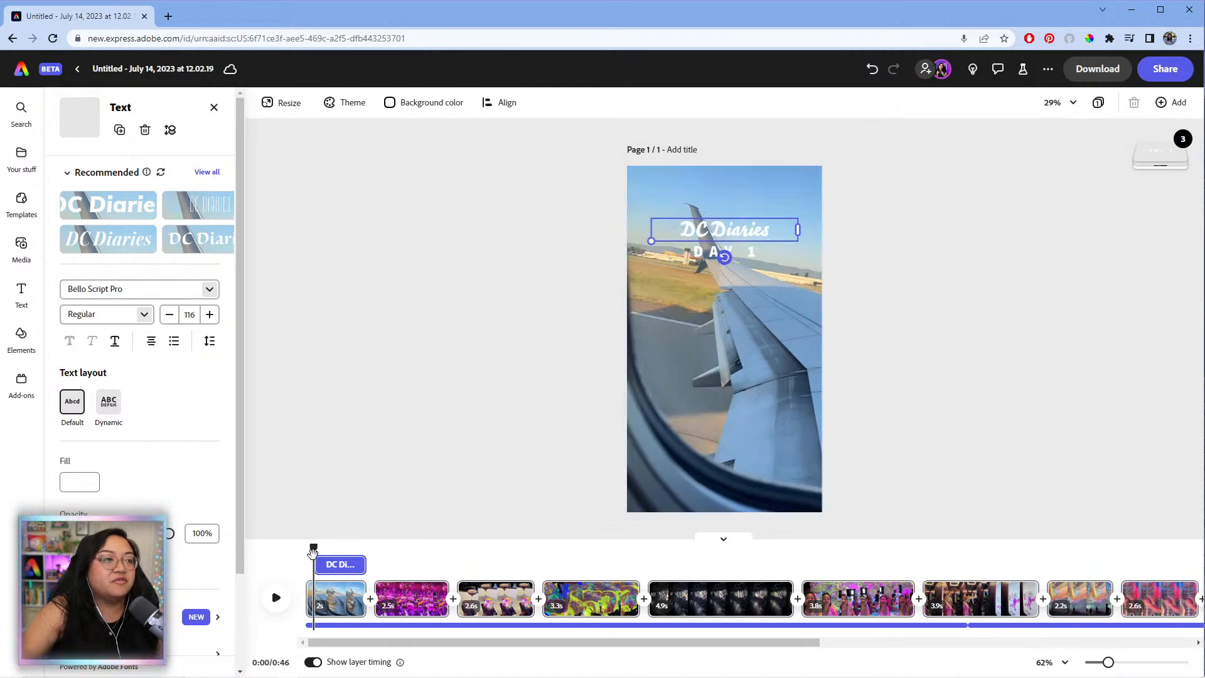
click(751, 256)
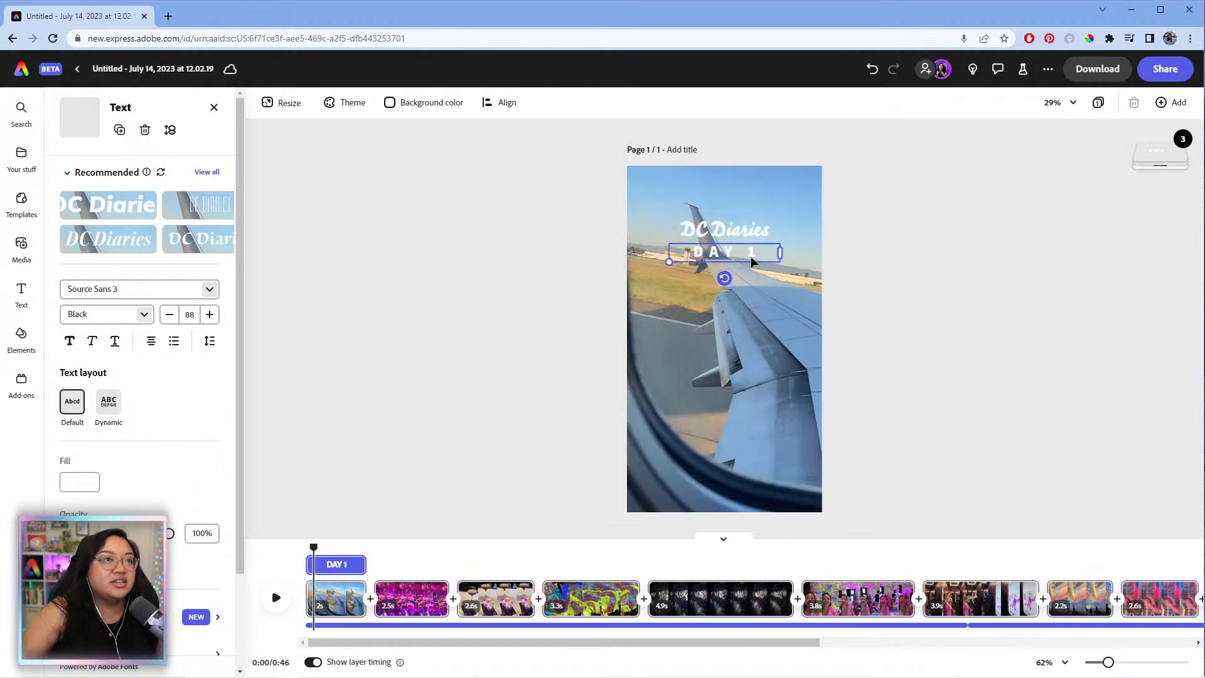
drag(310, 565, 318, 565)
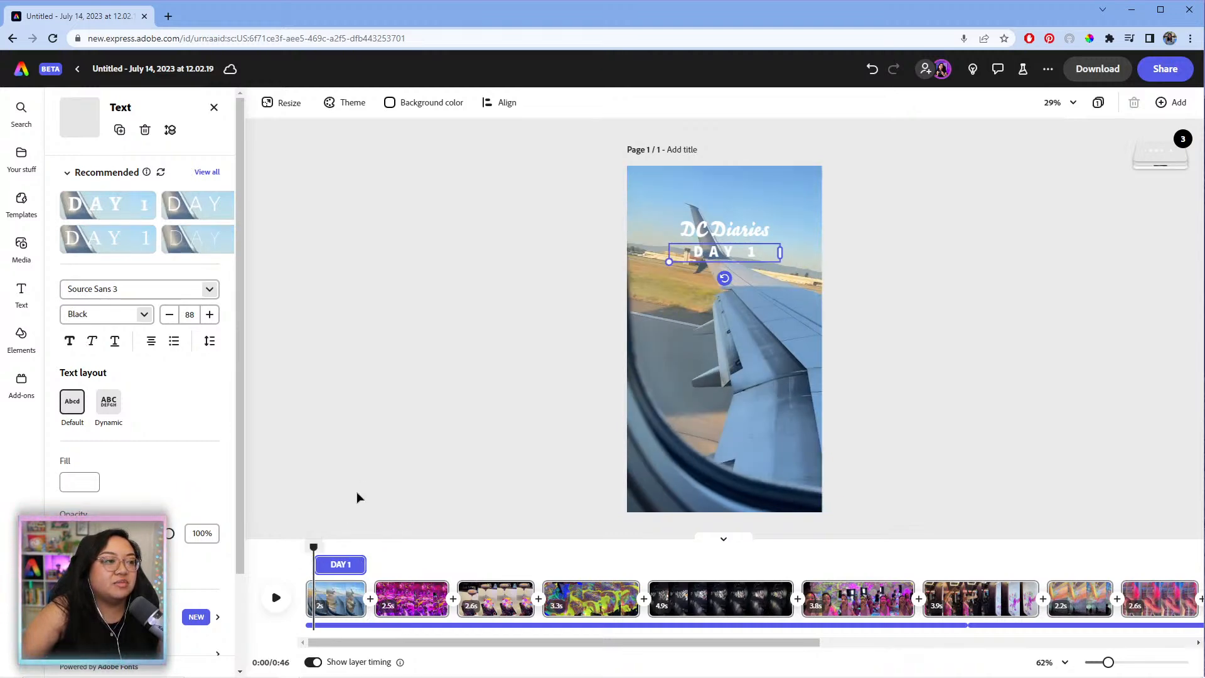
- Play the video from the beginning to preview the timing of both titles on the airplane clip
drag(314, 547, 306, 547)
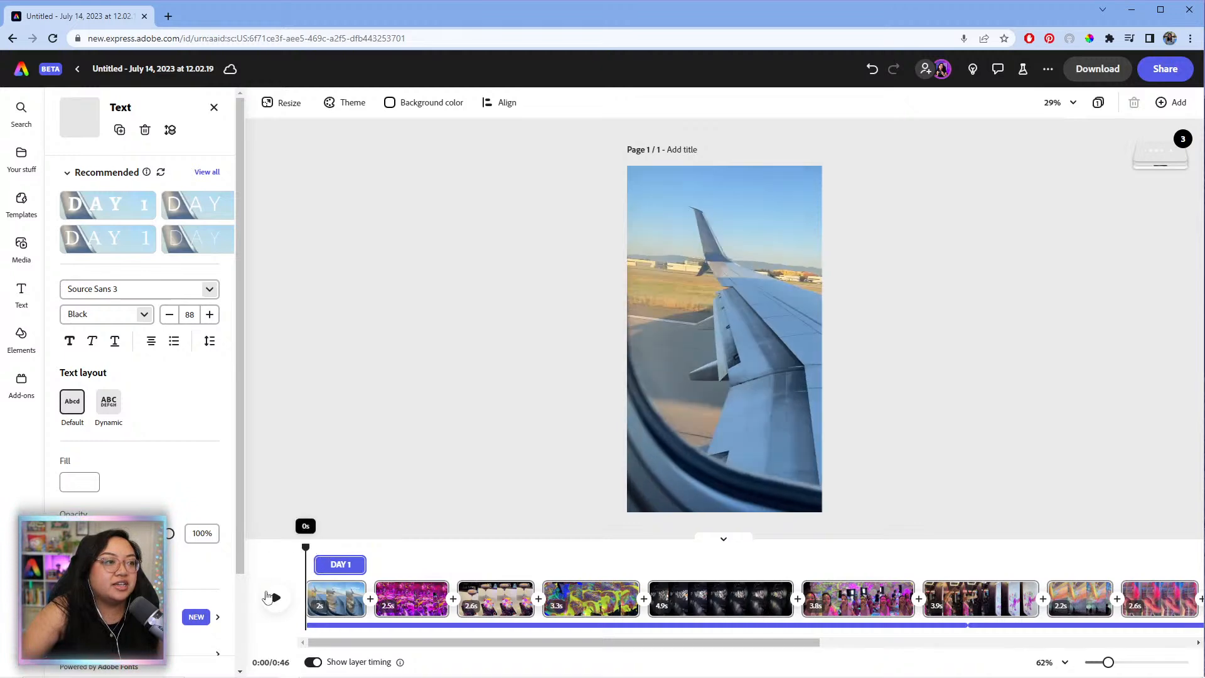
click(274, 597)
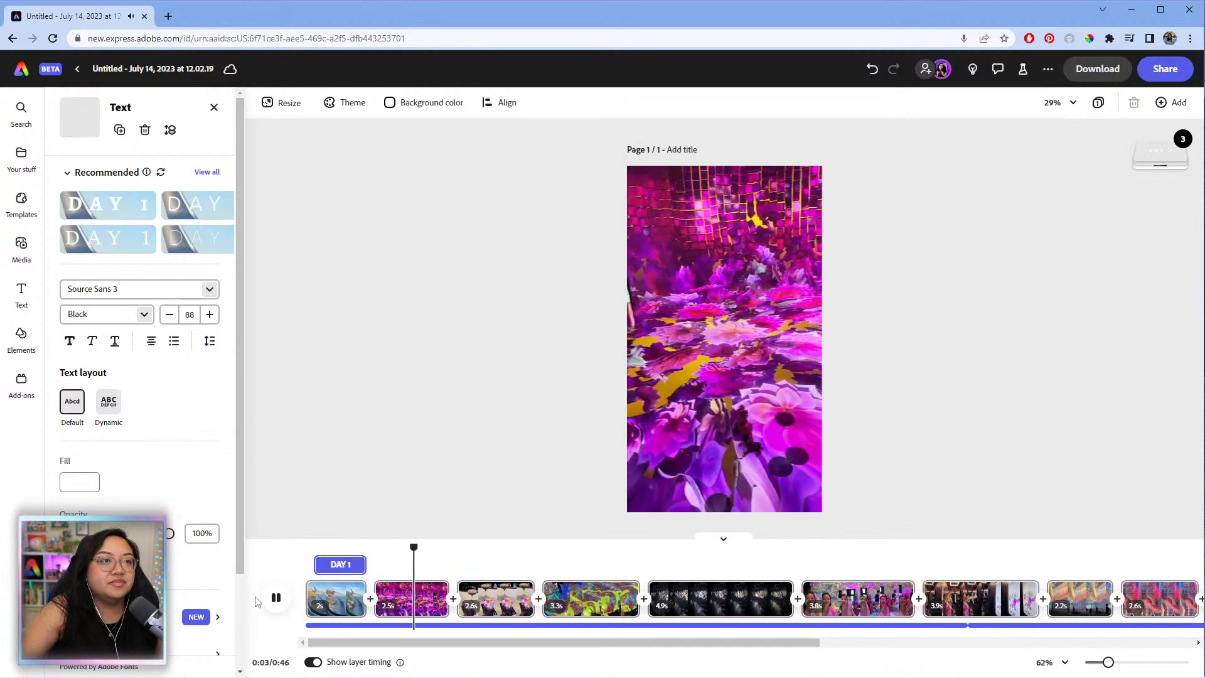
click(276, 597)
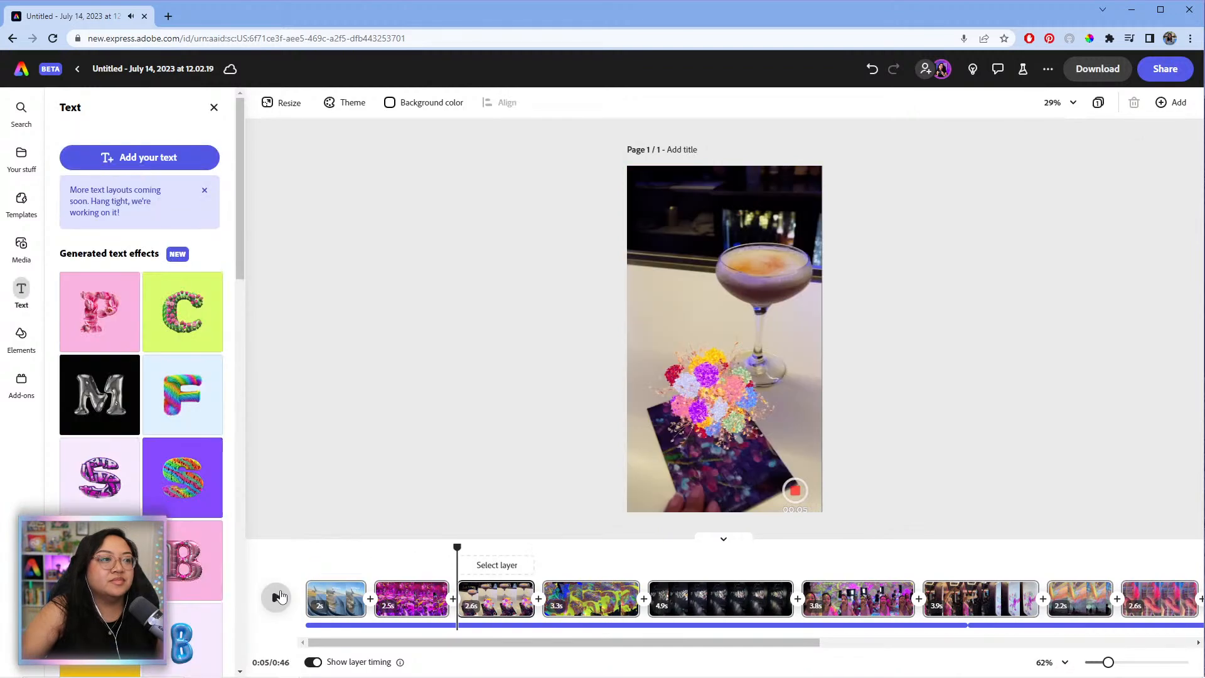
- Copy the DAY 1 text from the opening clip and paste it at the start of the second, pink flower clip
click(329, 557)
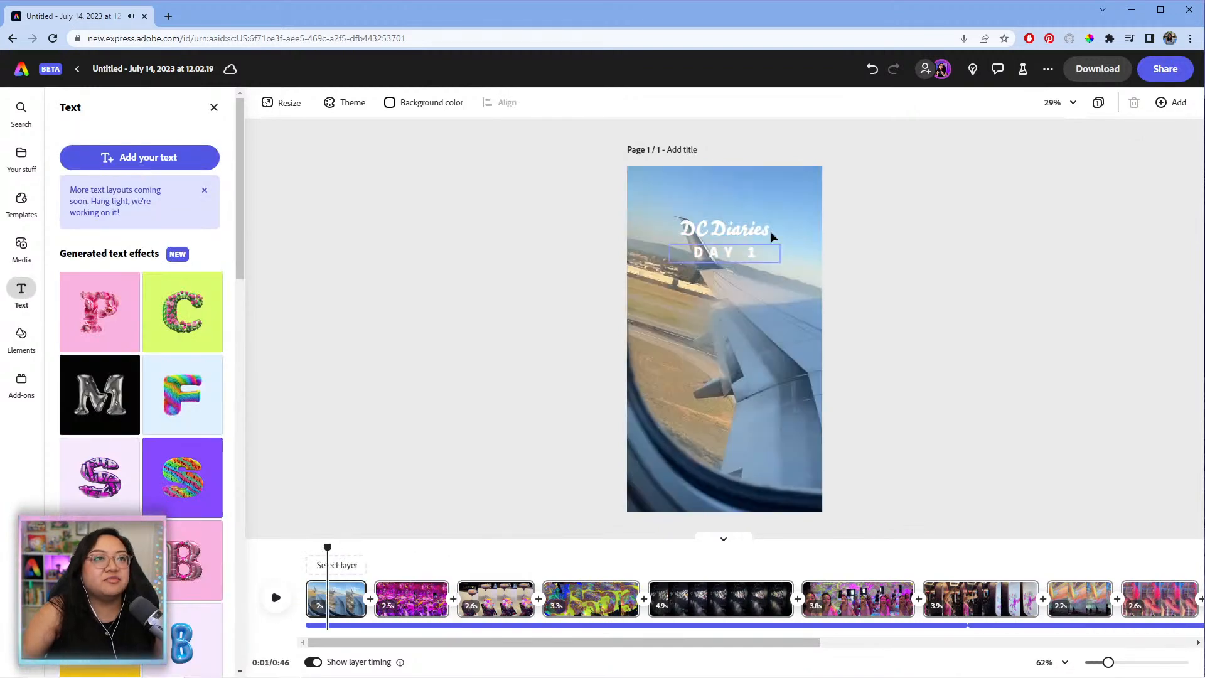
click(752, 259)
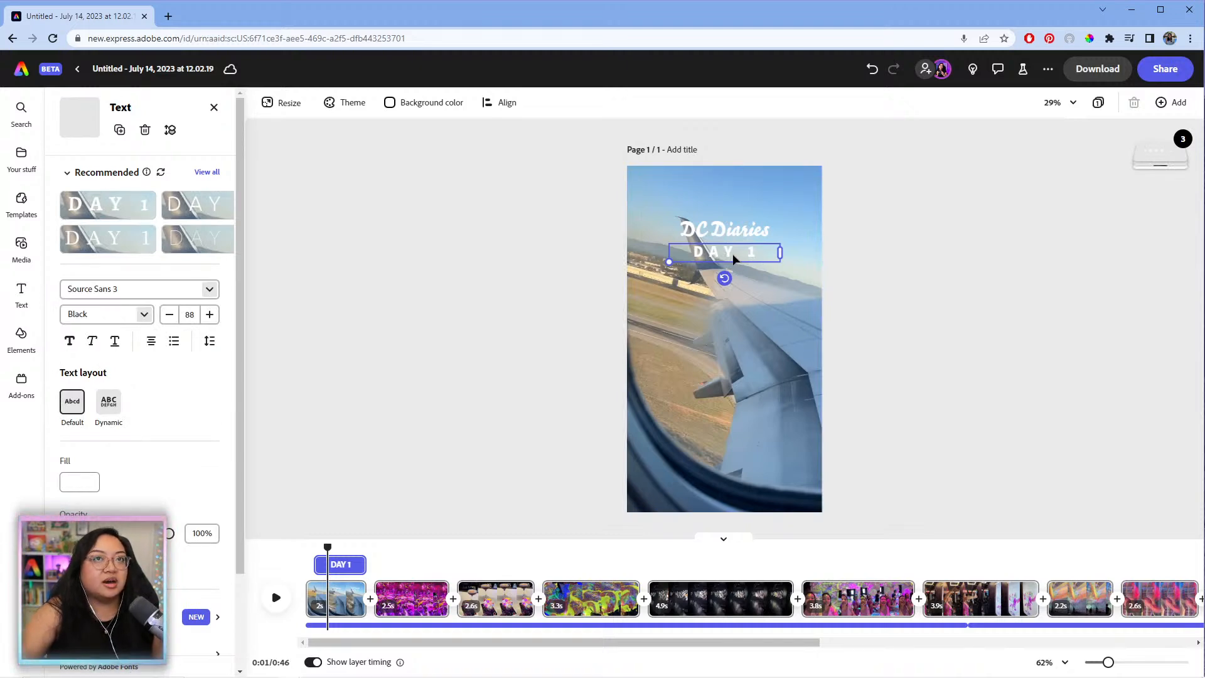
click(395, 560)
drag(395, 551, 376, 554)
click(693, 389)
- Replace the pasted text on the second clip with "ARTECHOUSE DC"
click(751, 252)
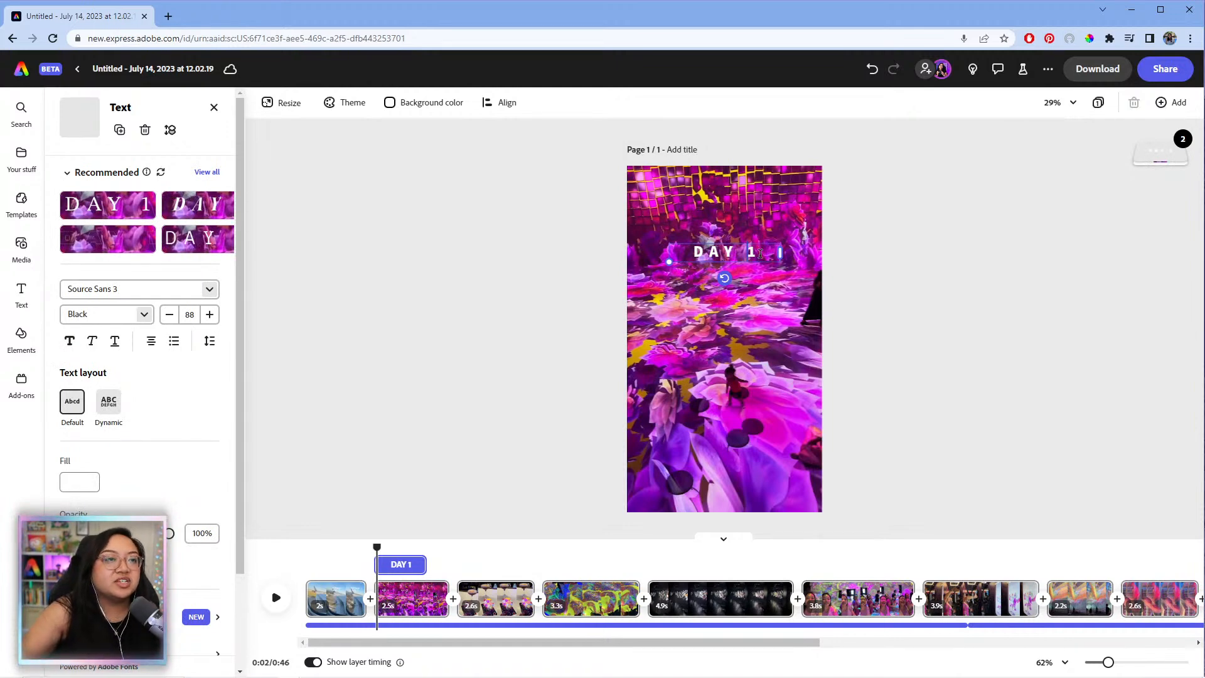
drag(759, 253, 714, 256)
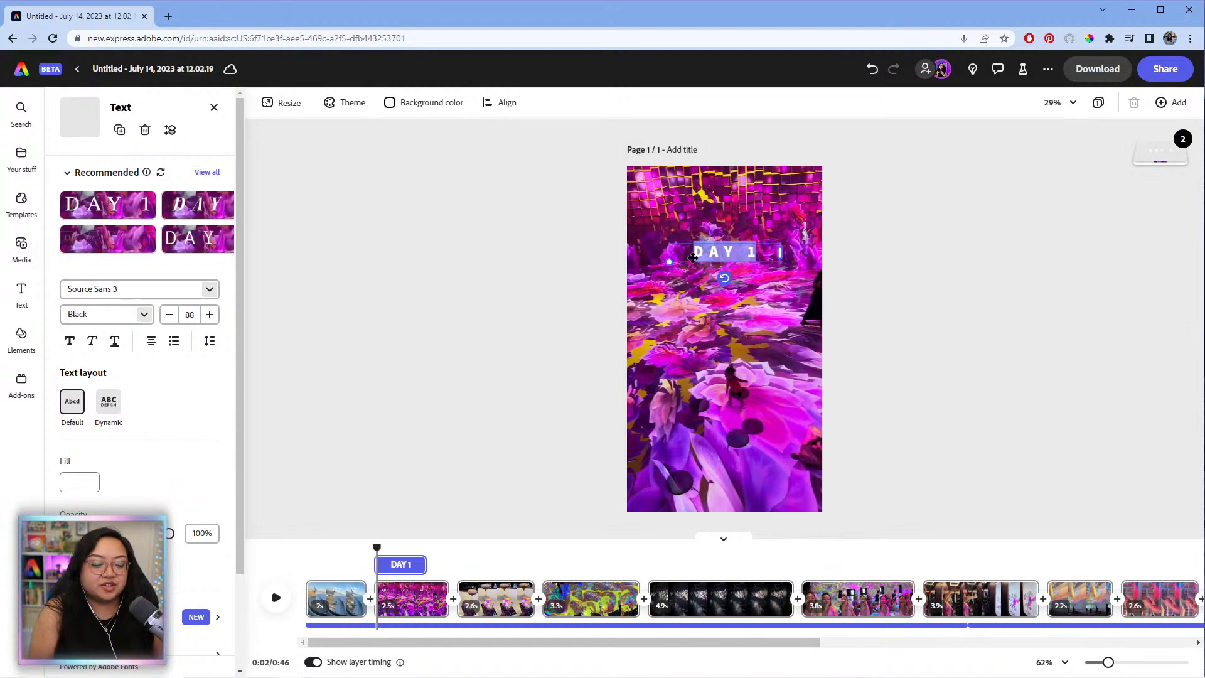
key(BackSpace)
text(ARTECHOUS)
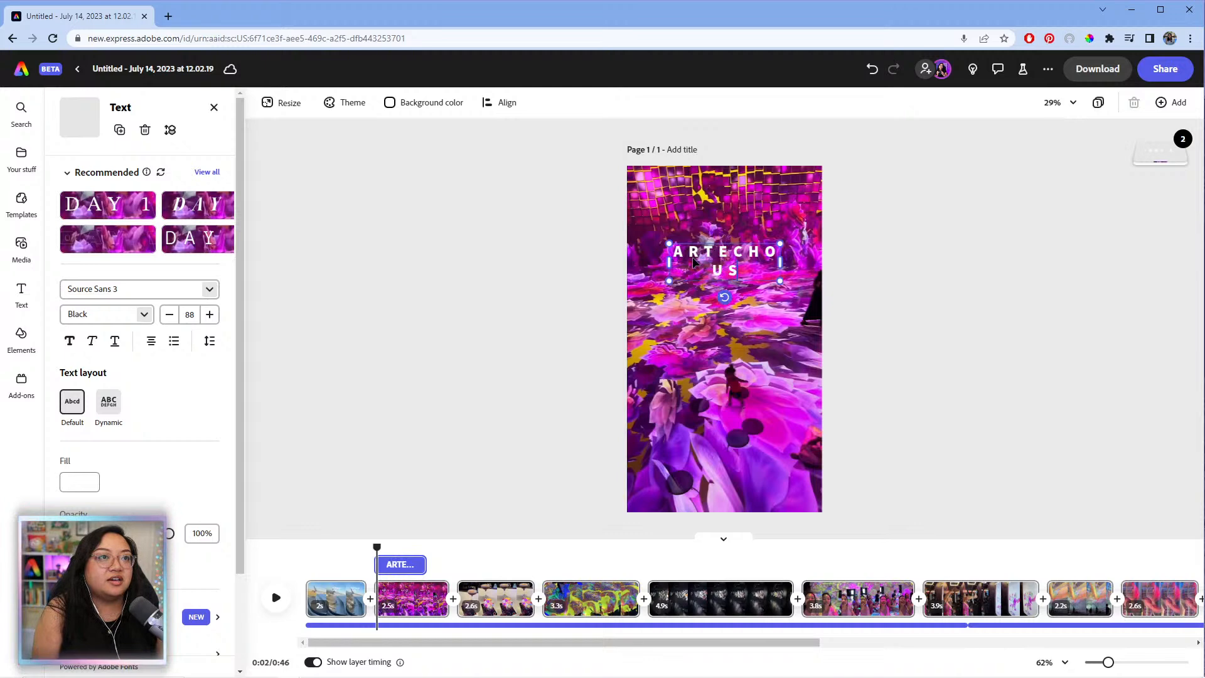
text(E DC)
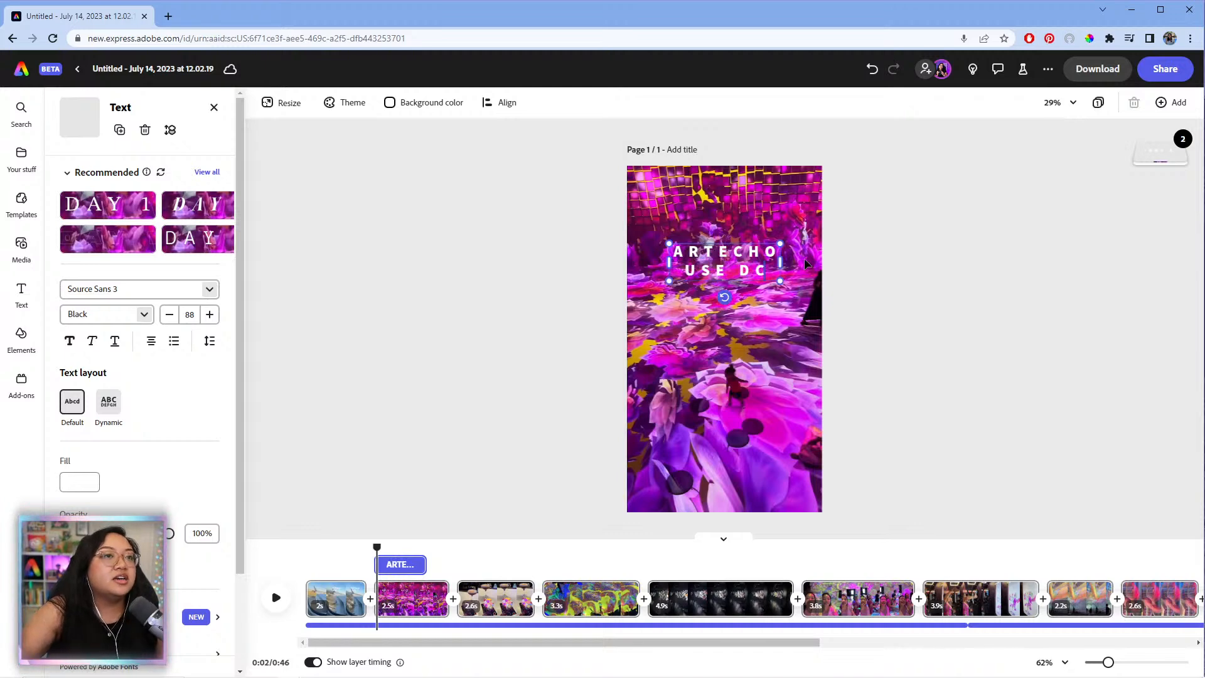
- Widen the ARTECHOUSE DC text box to a single line, scale it down to size 55 and center it across the page
drag(781, 265, 895, 250)
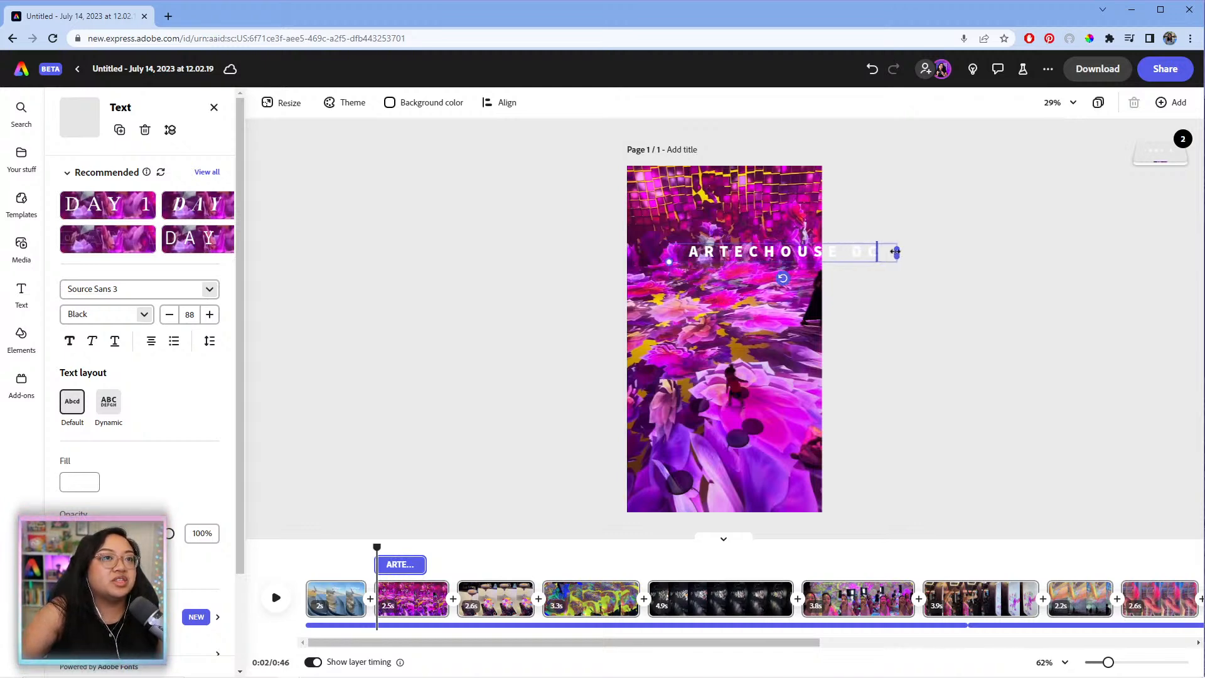
drag(670, 260, 753, 255)
drag(845, 251, 745, 249)
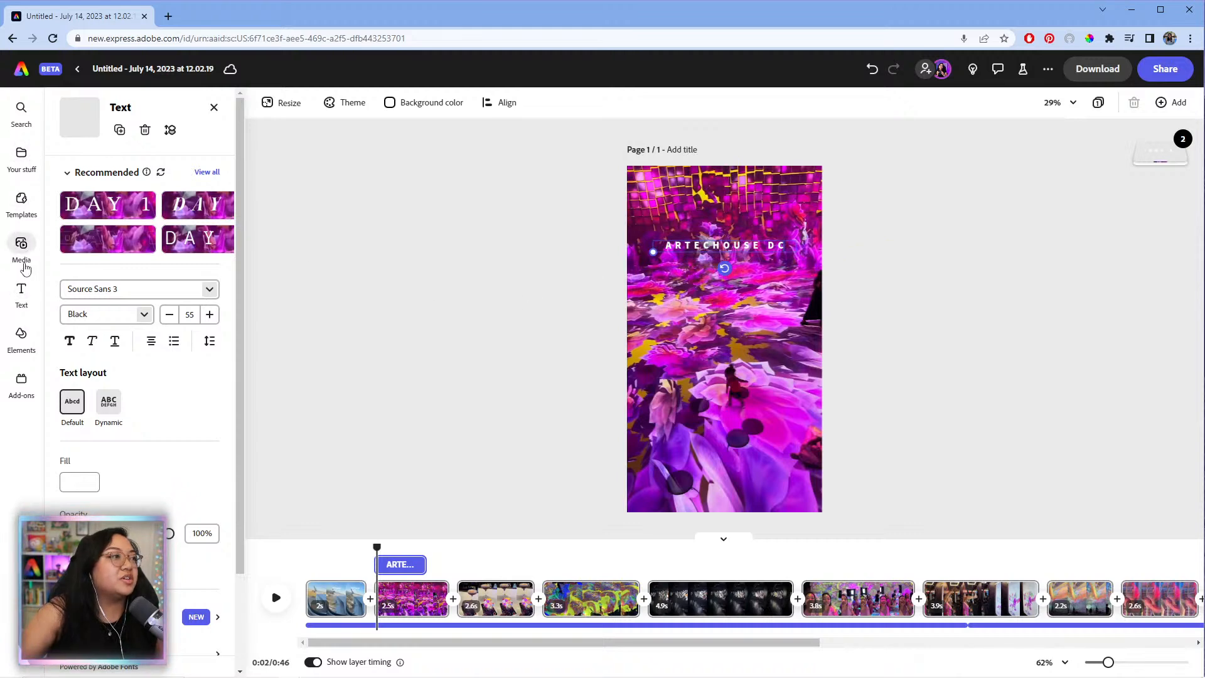
- Search the icons for "LOCATION" and add the solid black map pin without a base to the second clip
click(25, 332)
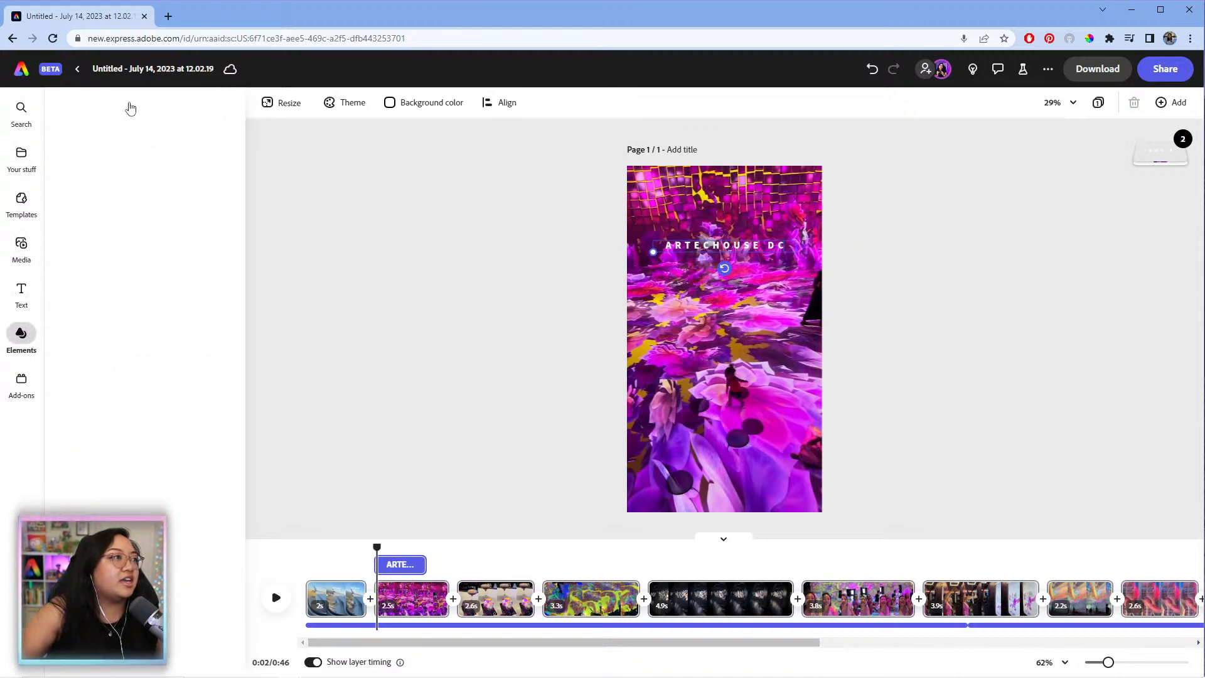
click(221, 135)
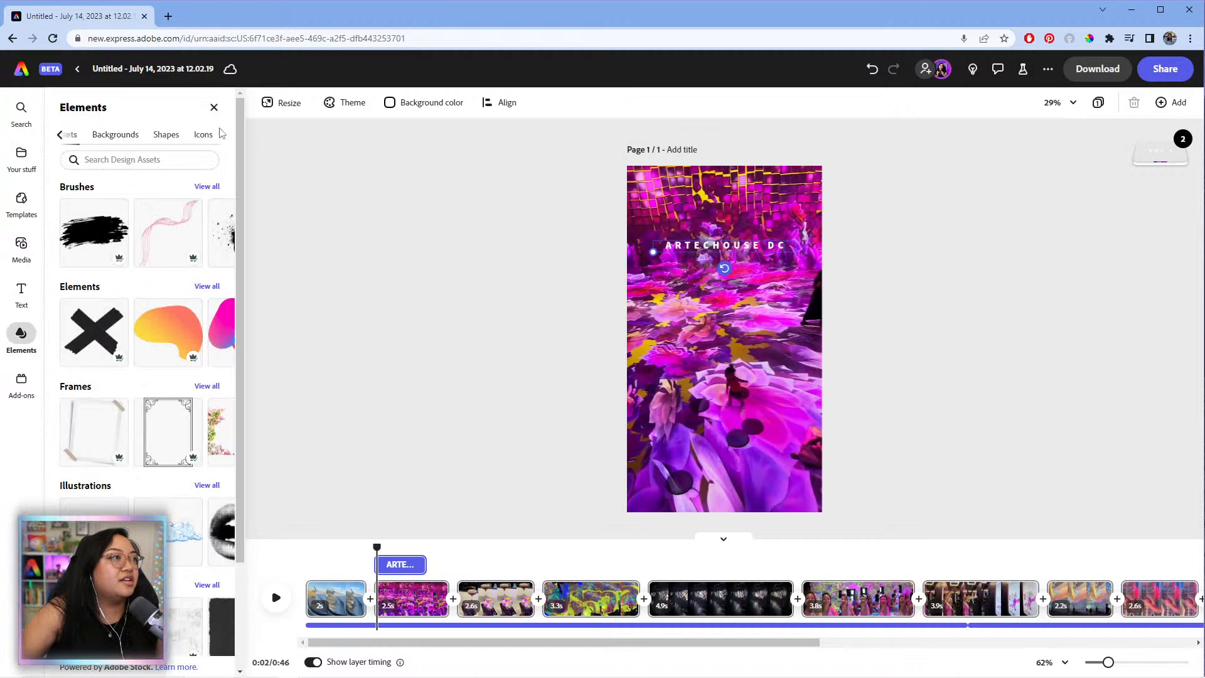
click(161, 138)
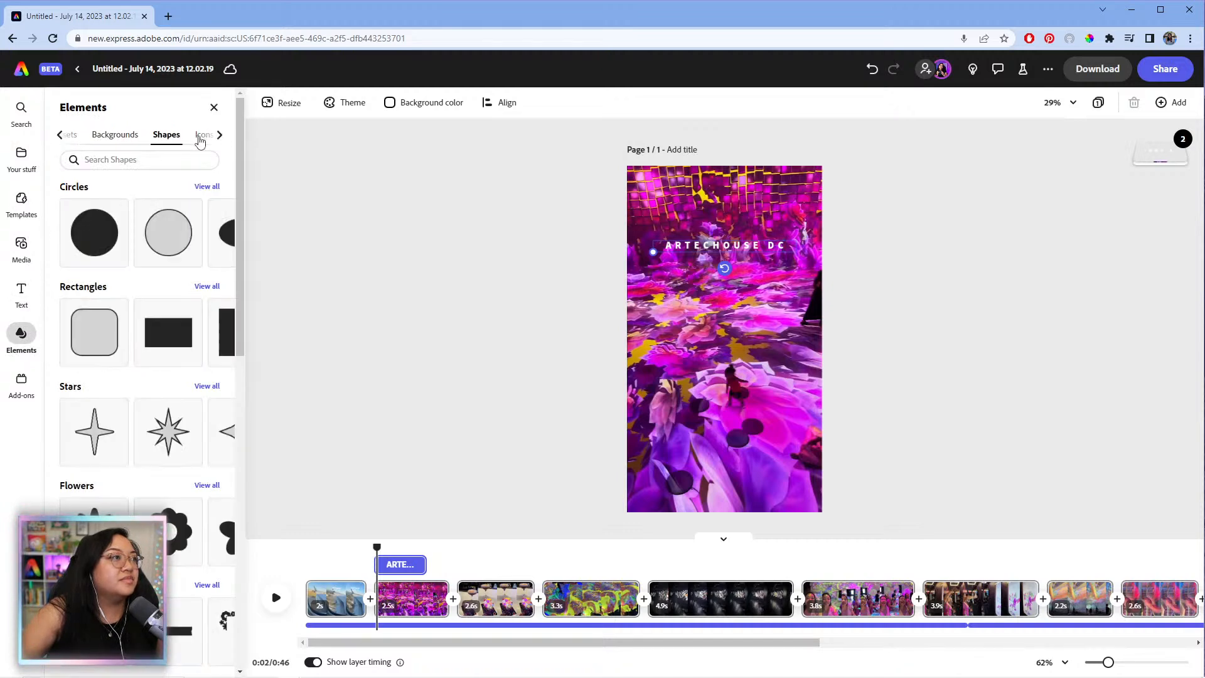
click(198, 138)
click(142, 161)
text(LOCATION)
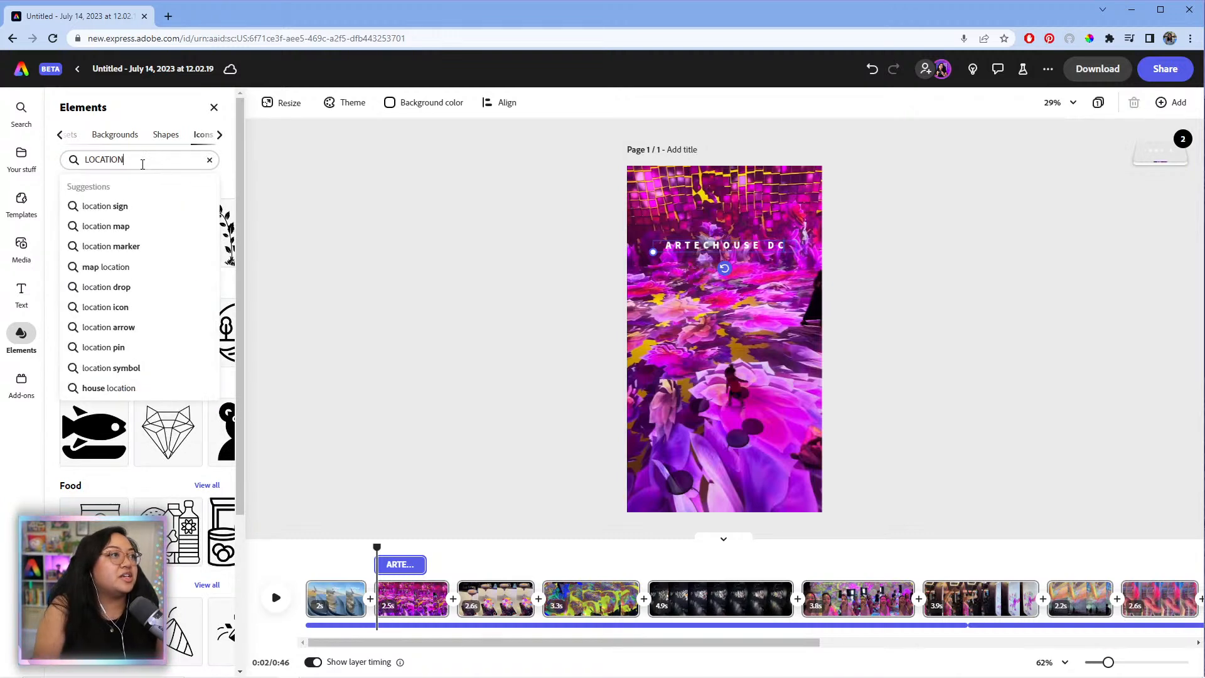
key(Return)
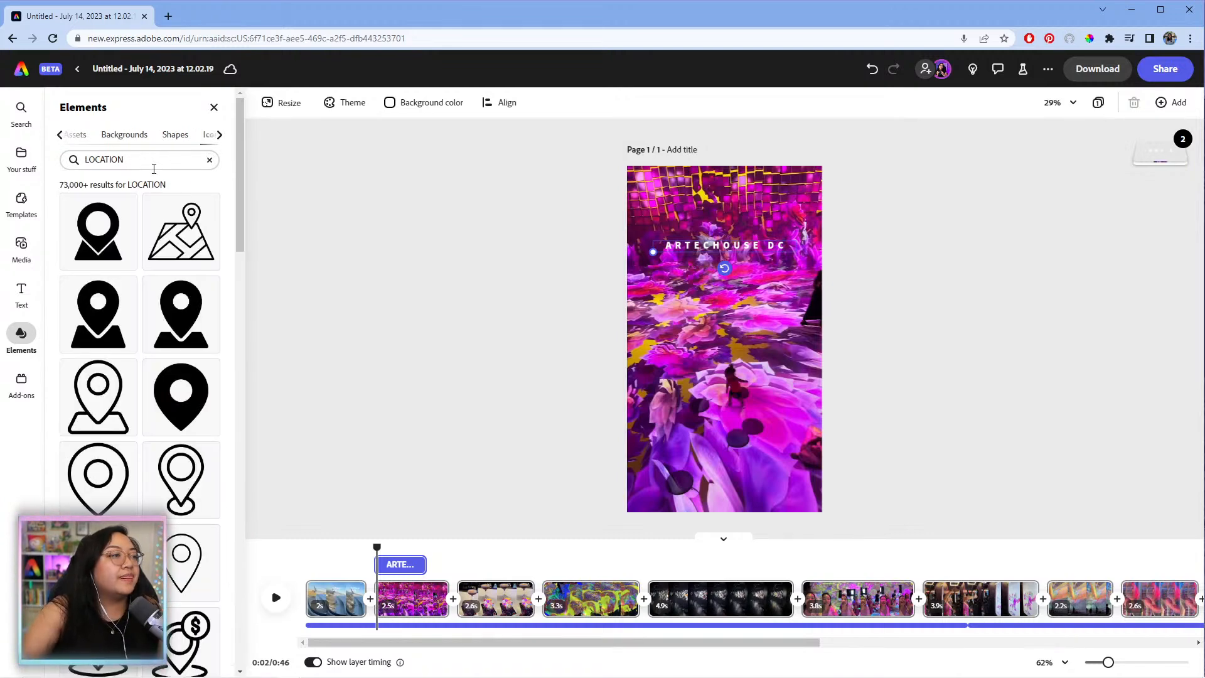
click(192, 399)
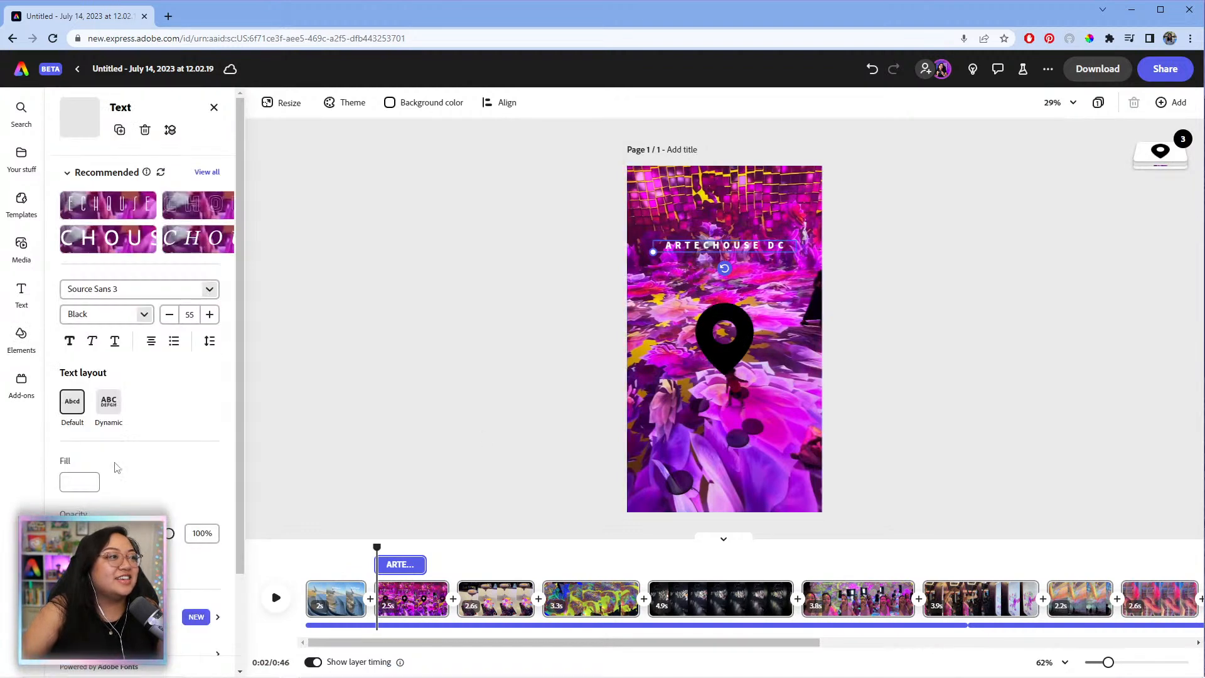
- Change the location pin icon's fill to white
click(724, 345)
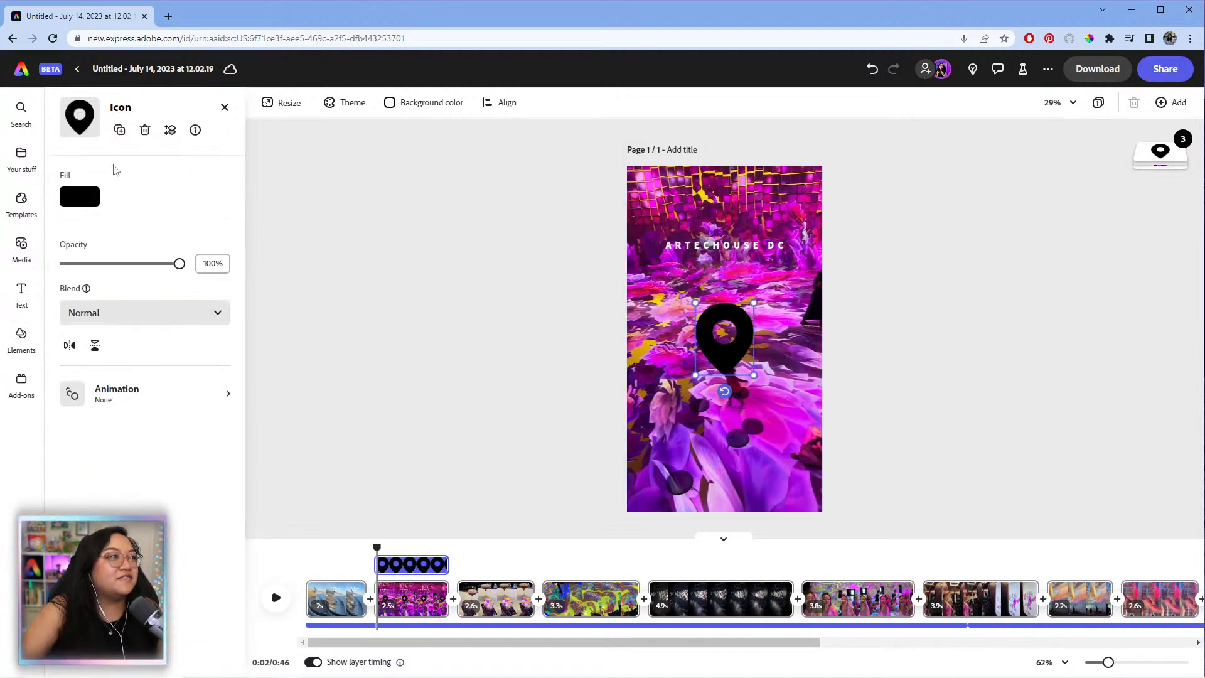
click(97, 199)
click(160, 138)
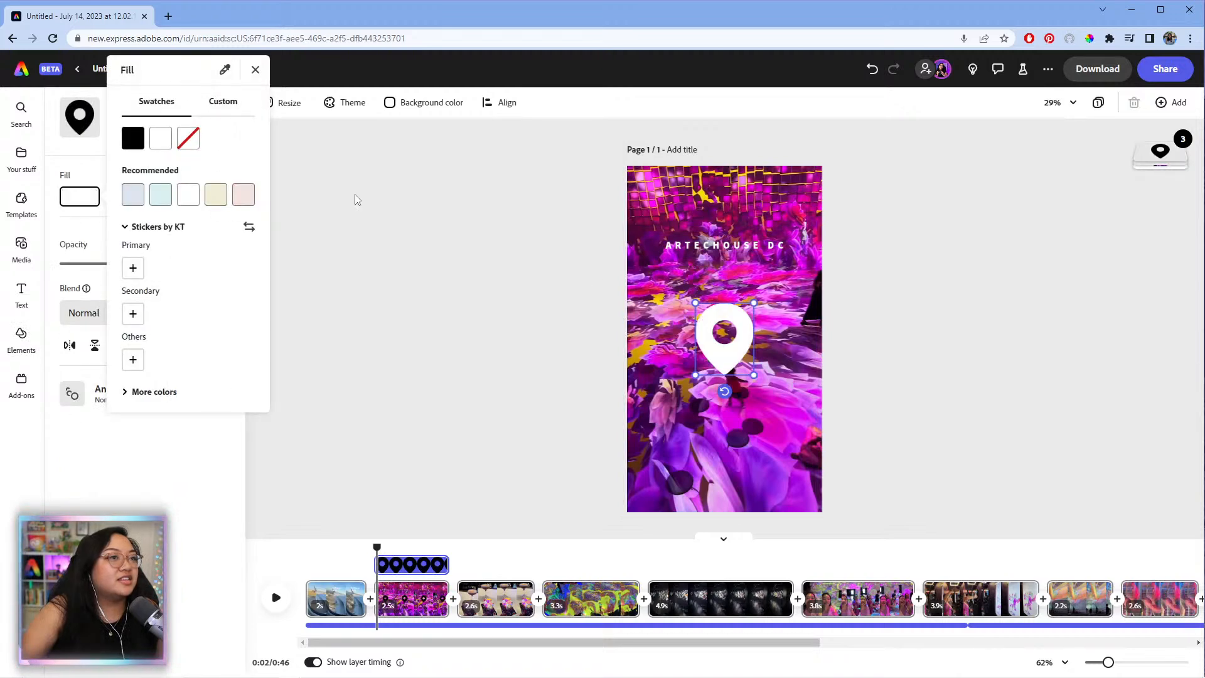
click(757, 303)
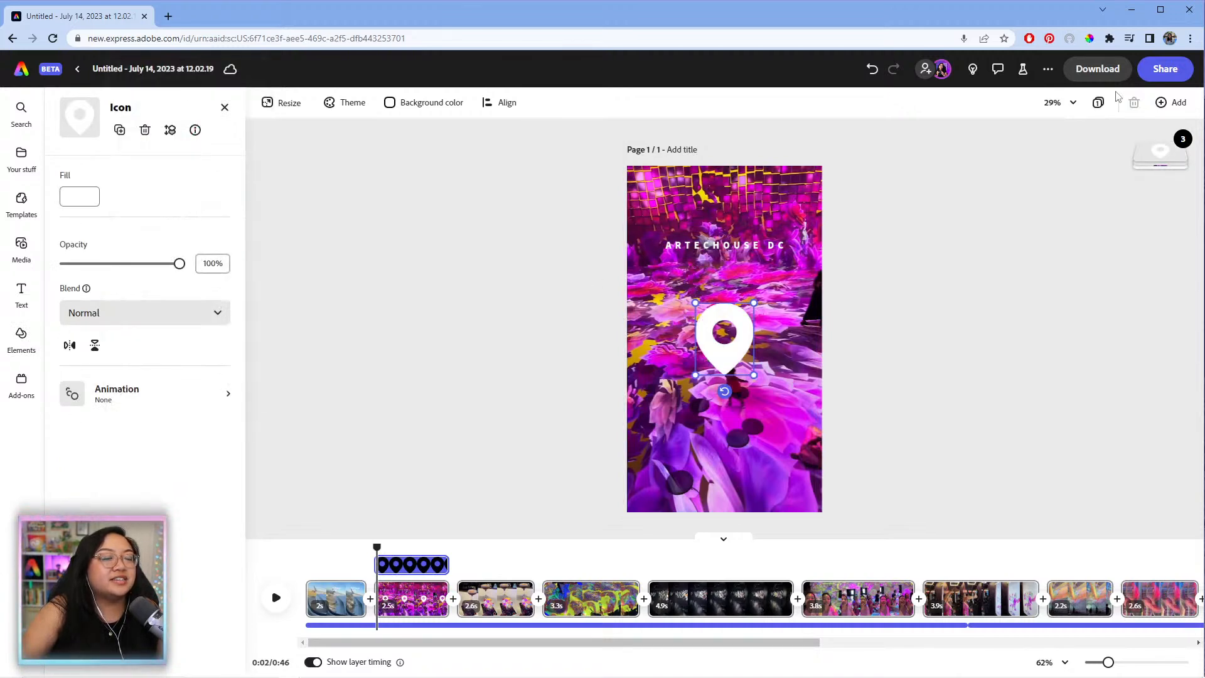
- Move the location pin above the ARTECHOUSE DC text and shrink it to a small icon centered over the words
click(1060, 102)
click(988, 238)
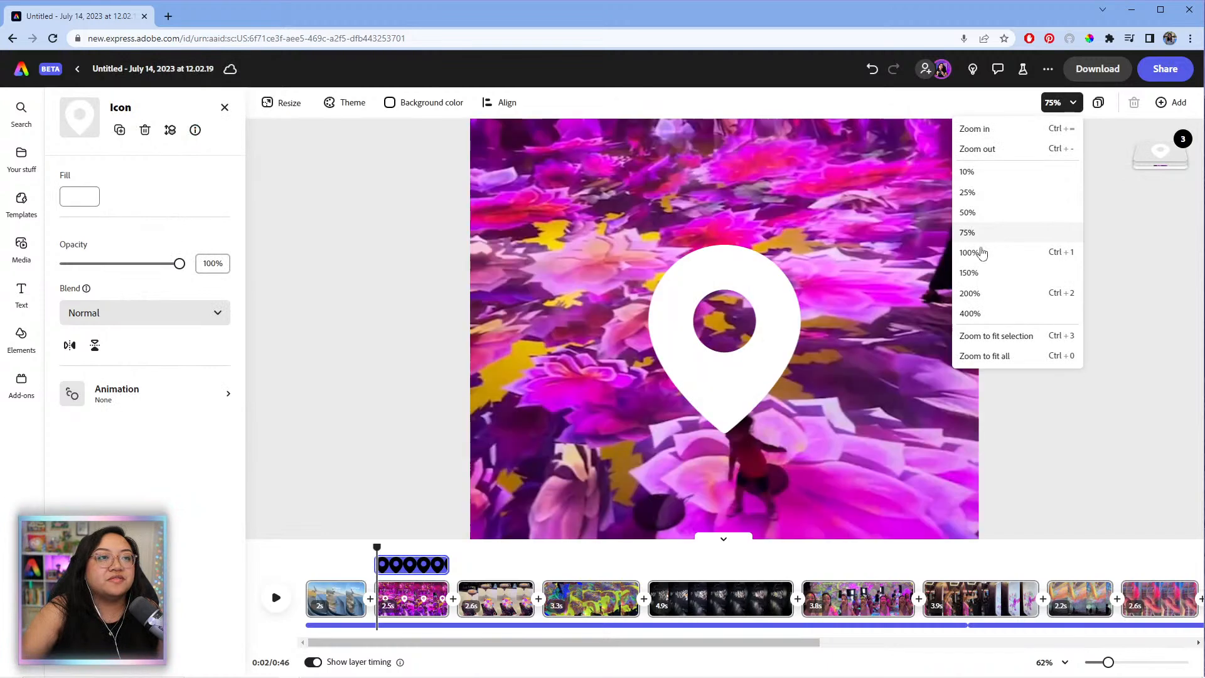
click(1071, 429)
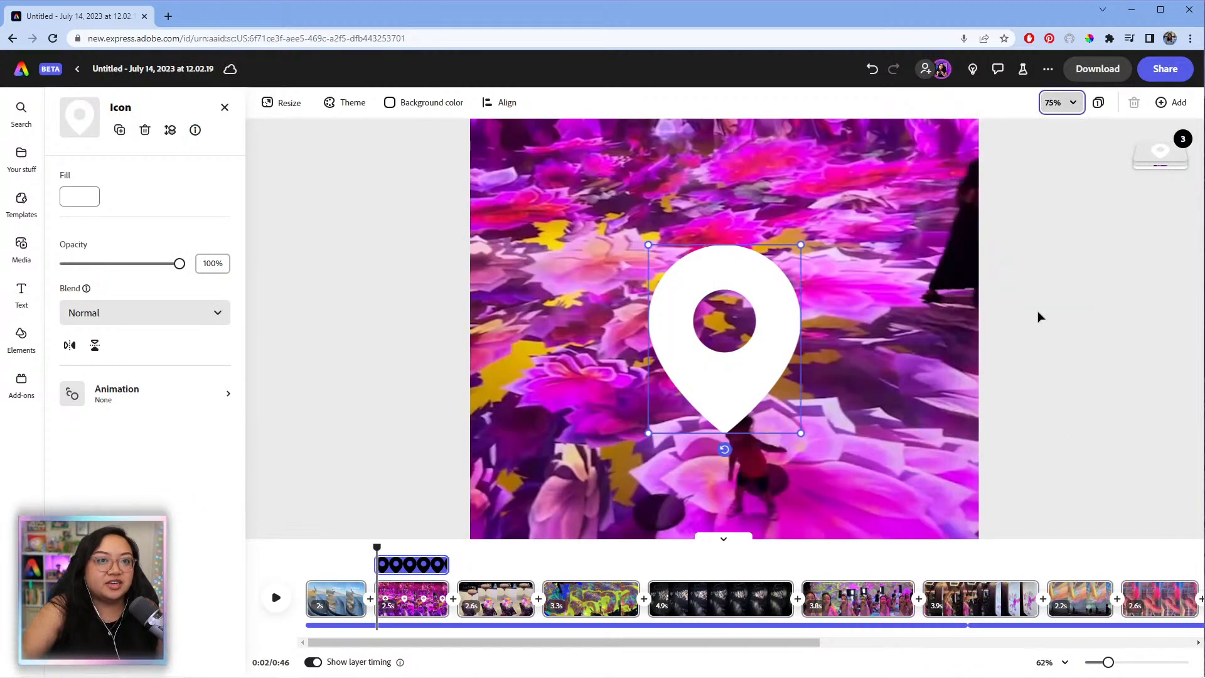
click(1075, 337)
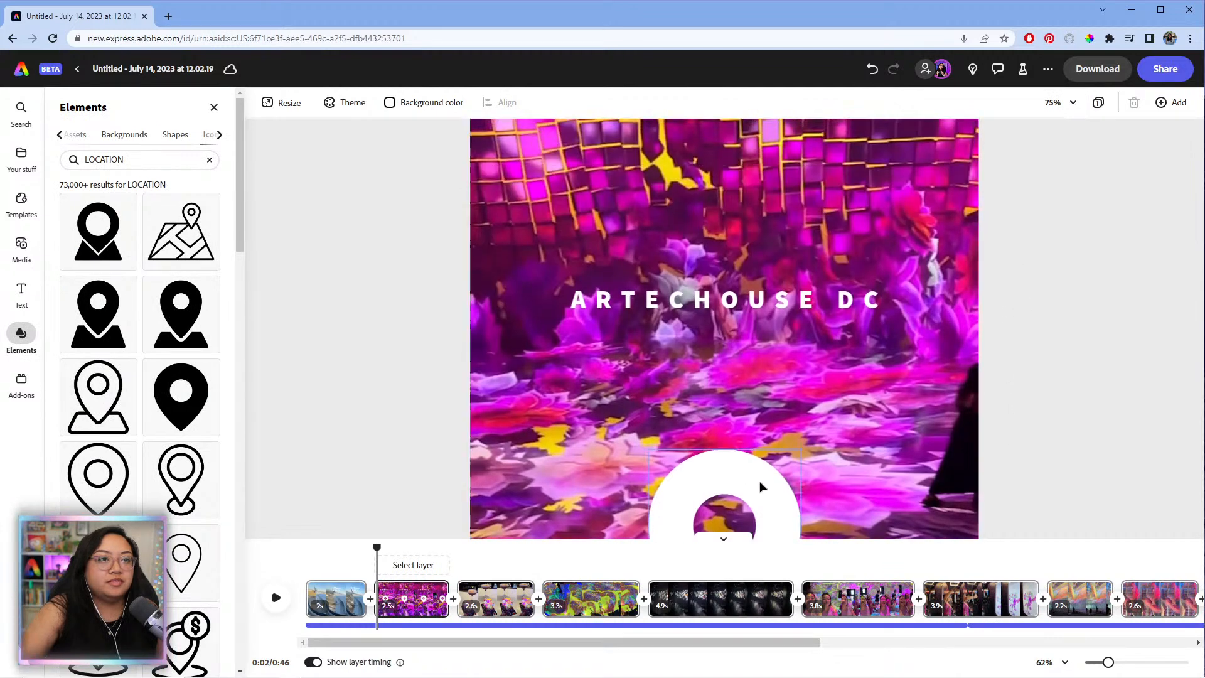
click(745, 488)
drag(745, 489, 745, 126)
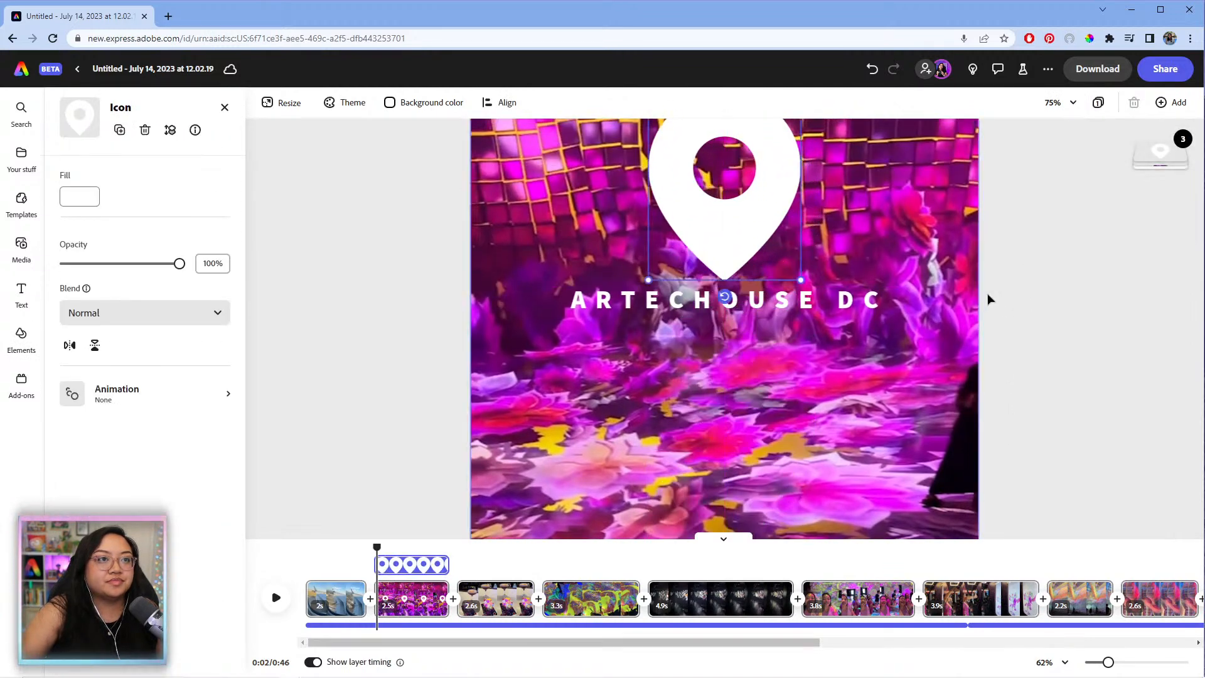
drag(1026, 243, 1033, 360)
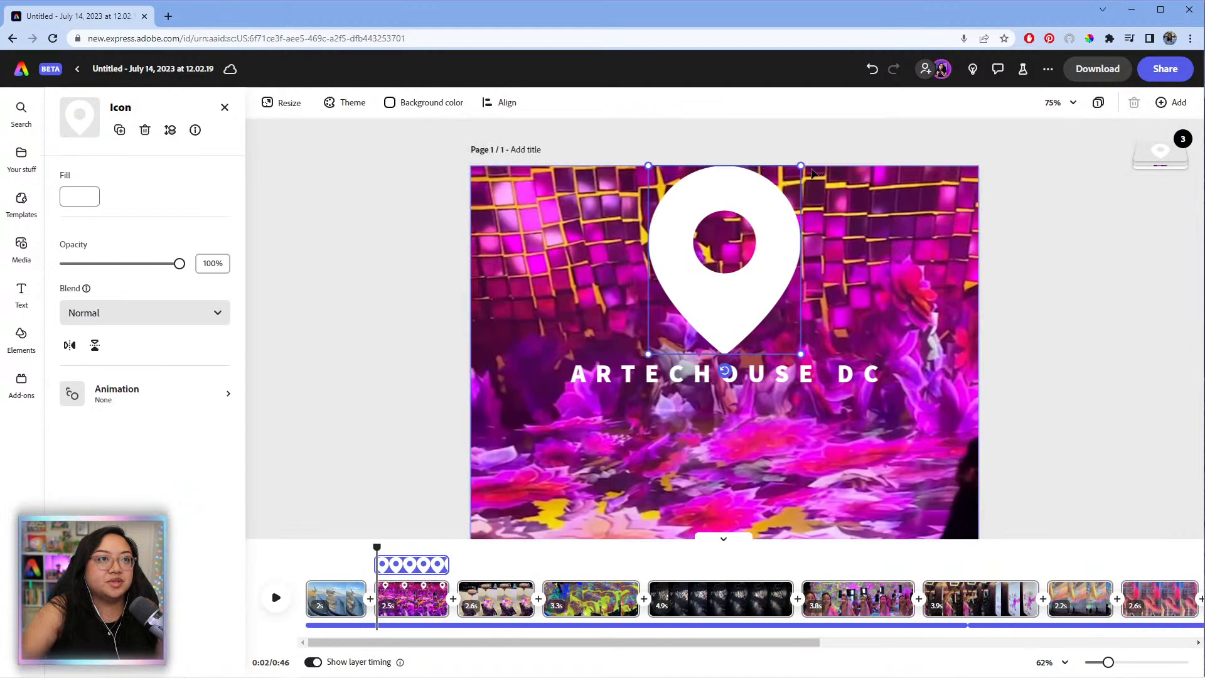
drag(801, 165, 738, 325)
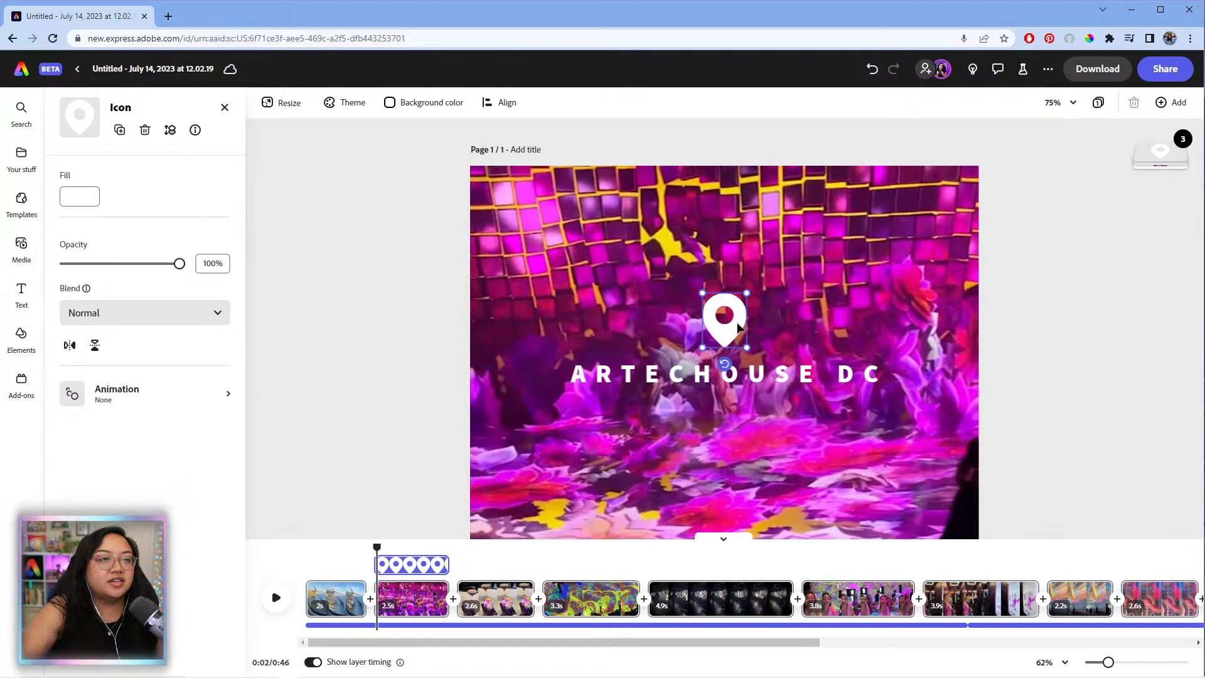
- Apply the Bungee in animation to the location pin icon
click(144, 387)
click(89, 171)
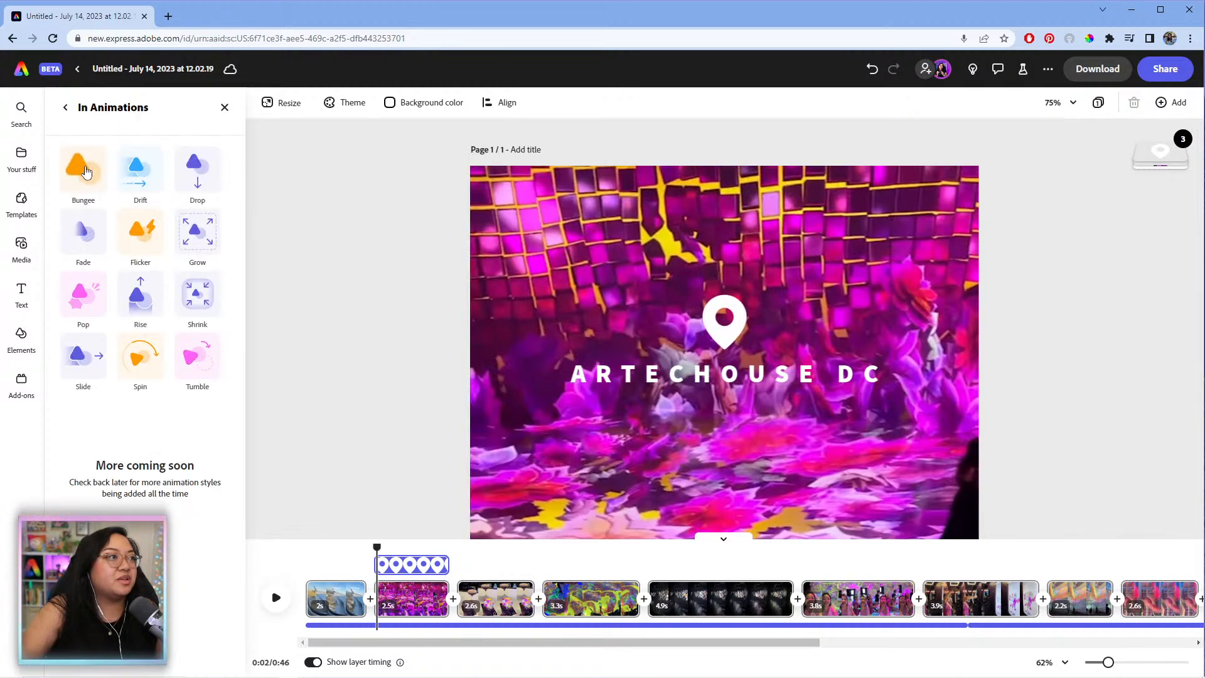
click(86, 172)
- Change the ARTECHOUSE DC text's entrance animation to Flicker in and play back the label's appearance
click(660, 390)
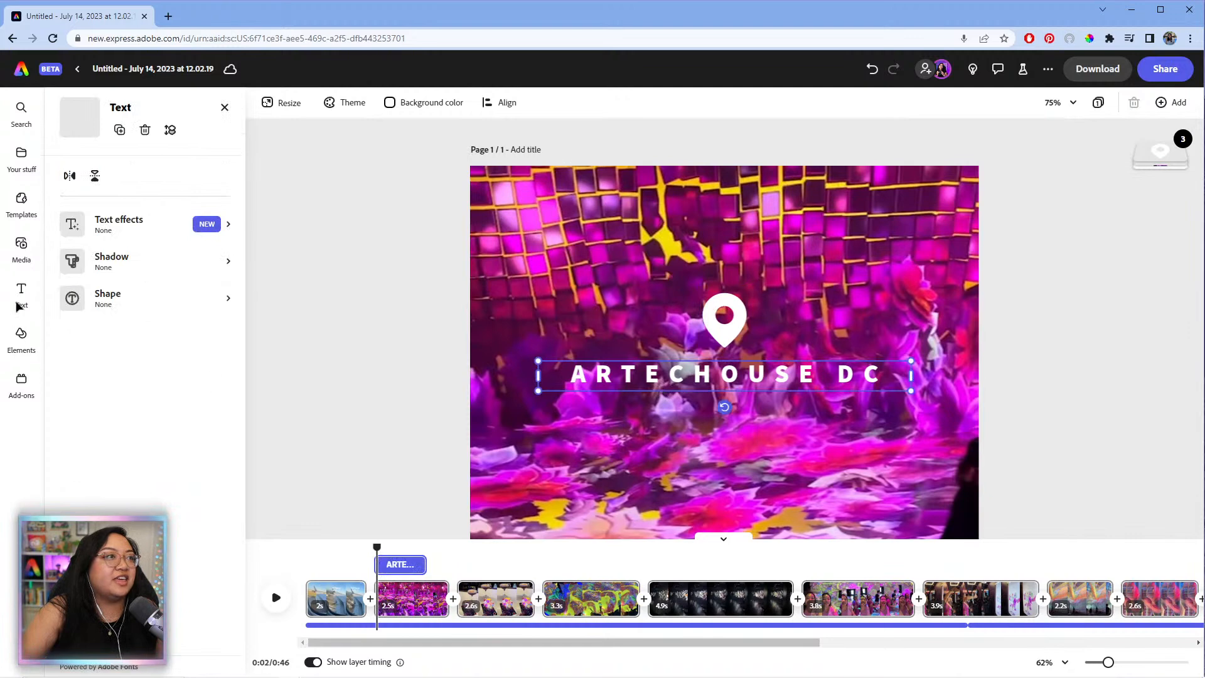
scroll(137, 401, down, 2)
click(125, 612)
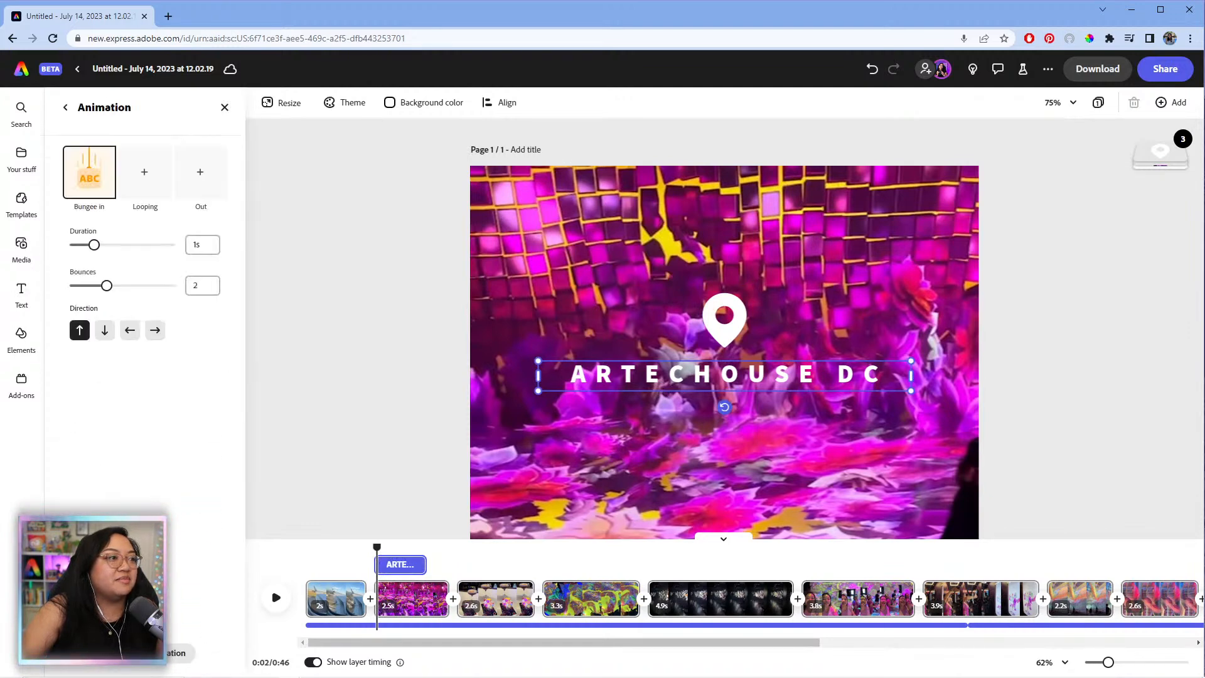
click(90, 172)
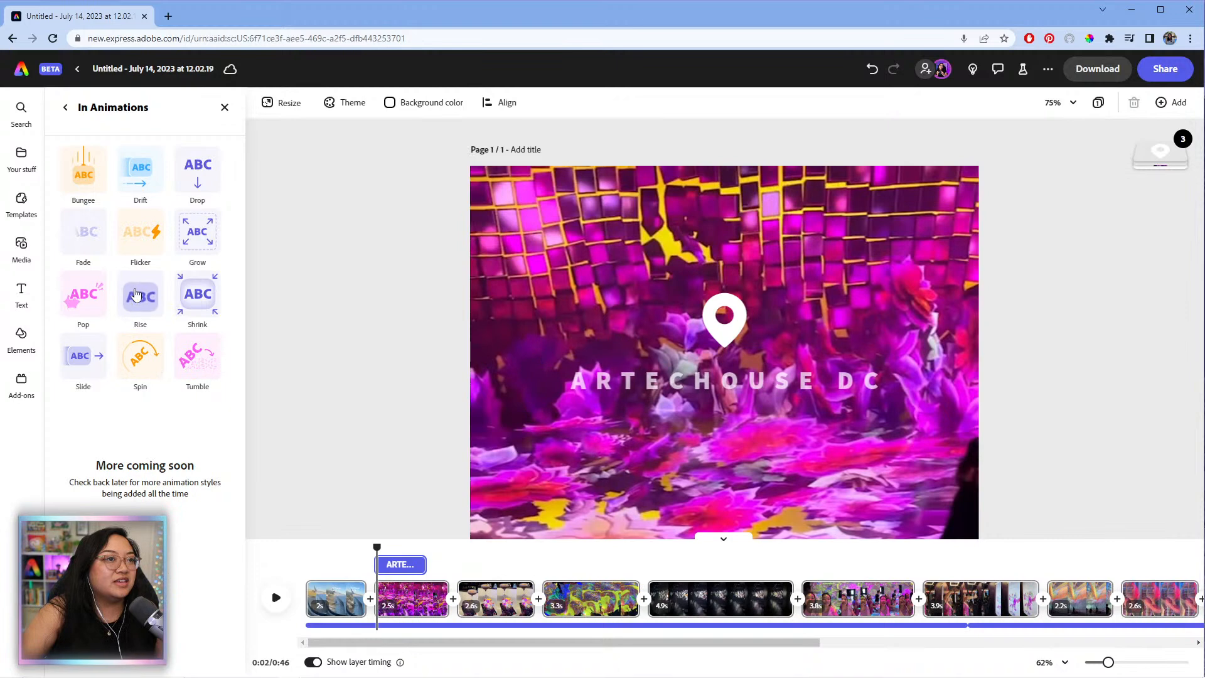
click(142, 250)
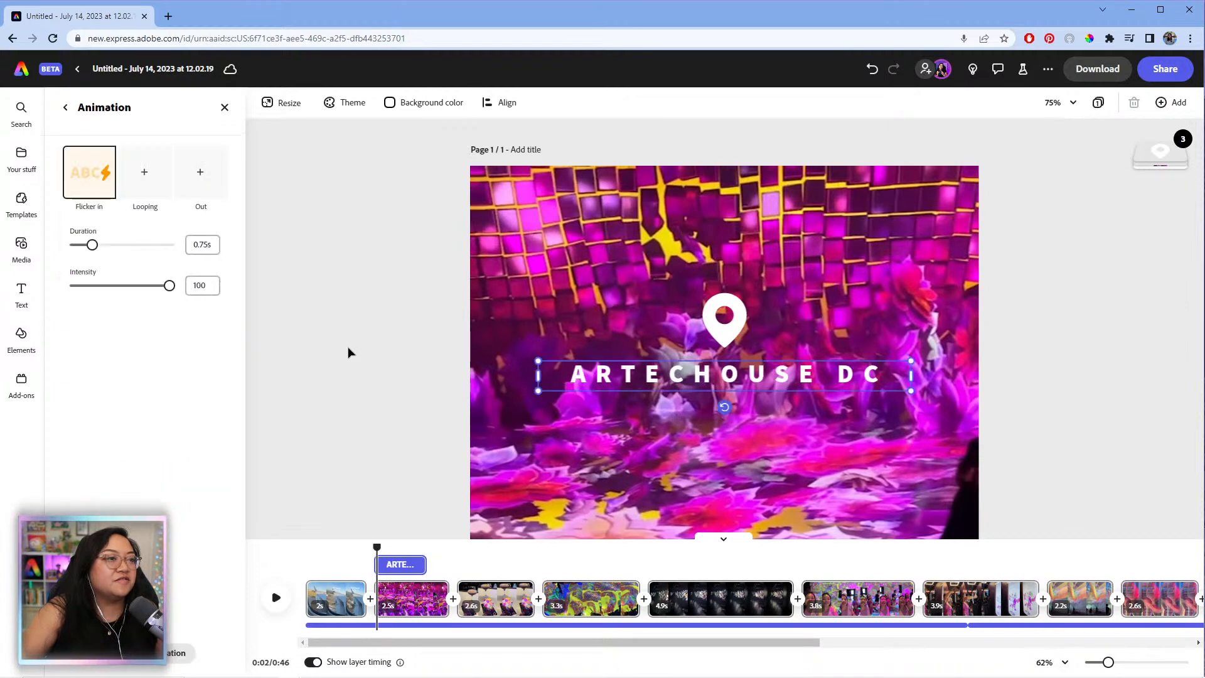
drag(374, 545, 305, 551)
key(space)
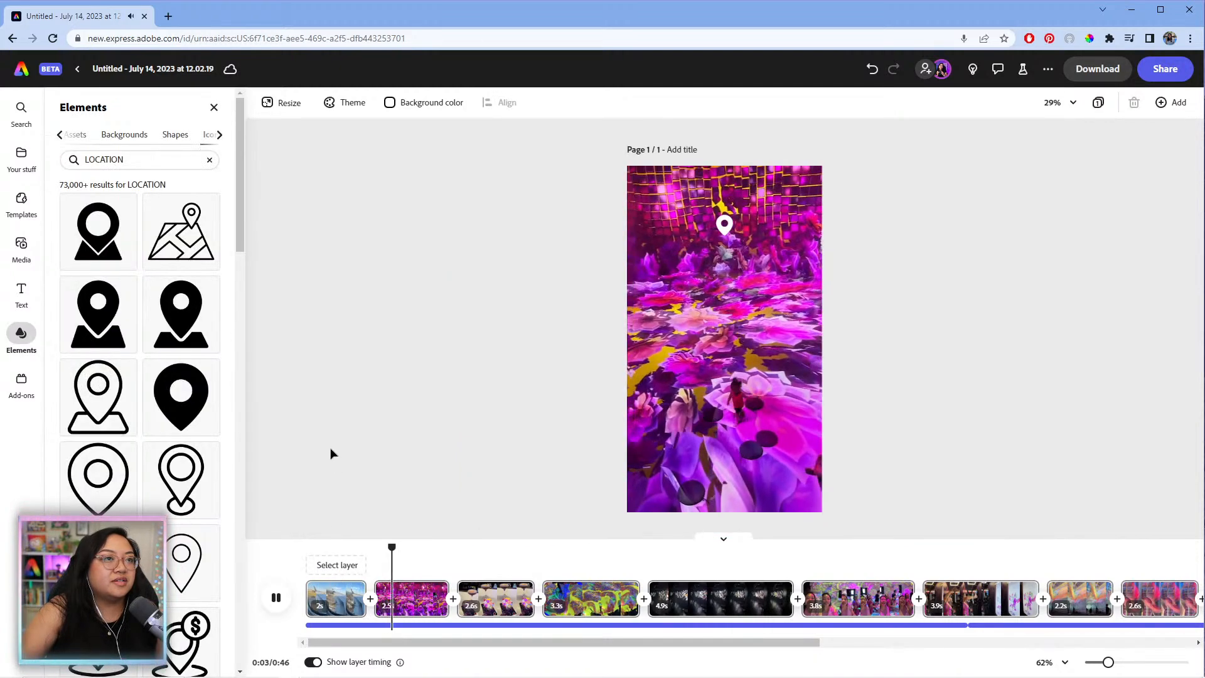
key(space)
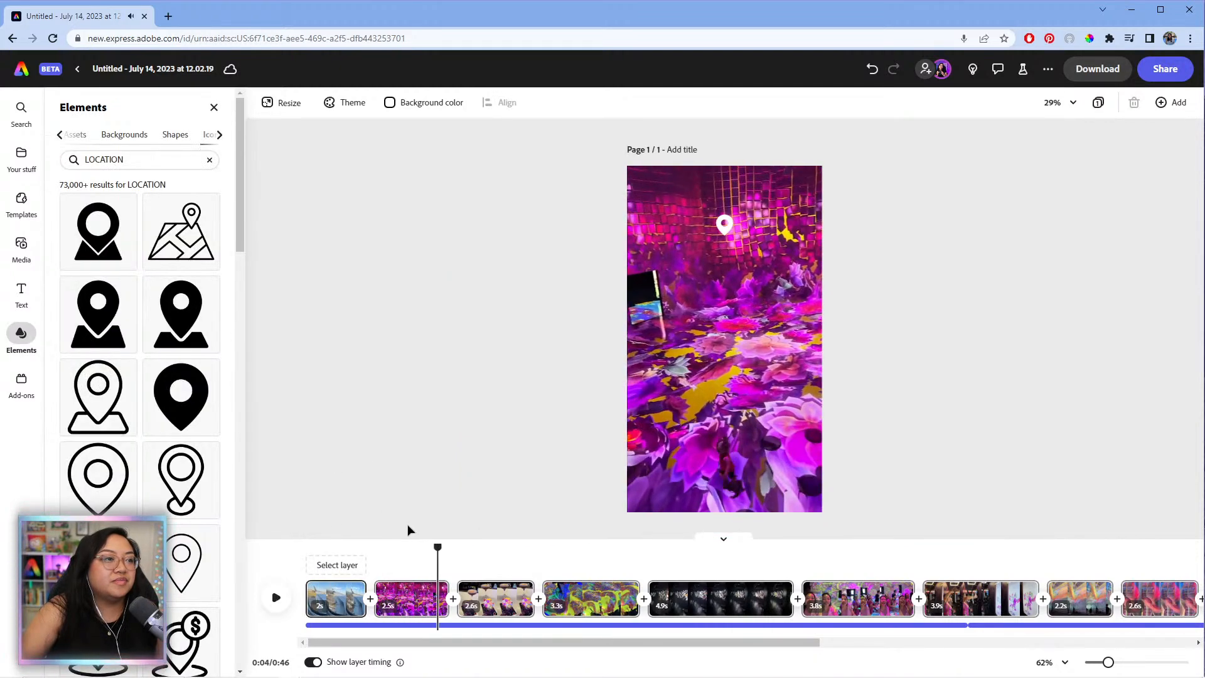
- Shorten the location pin's layer so it ends at about 0:04, slightly before the second clip ends
click(399, 550)
click(412, 590)
click(727, 230)
click(376, 540)
key(space)
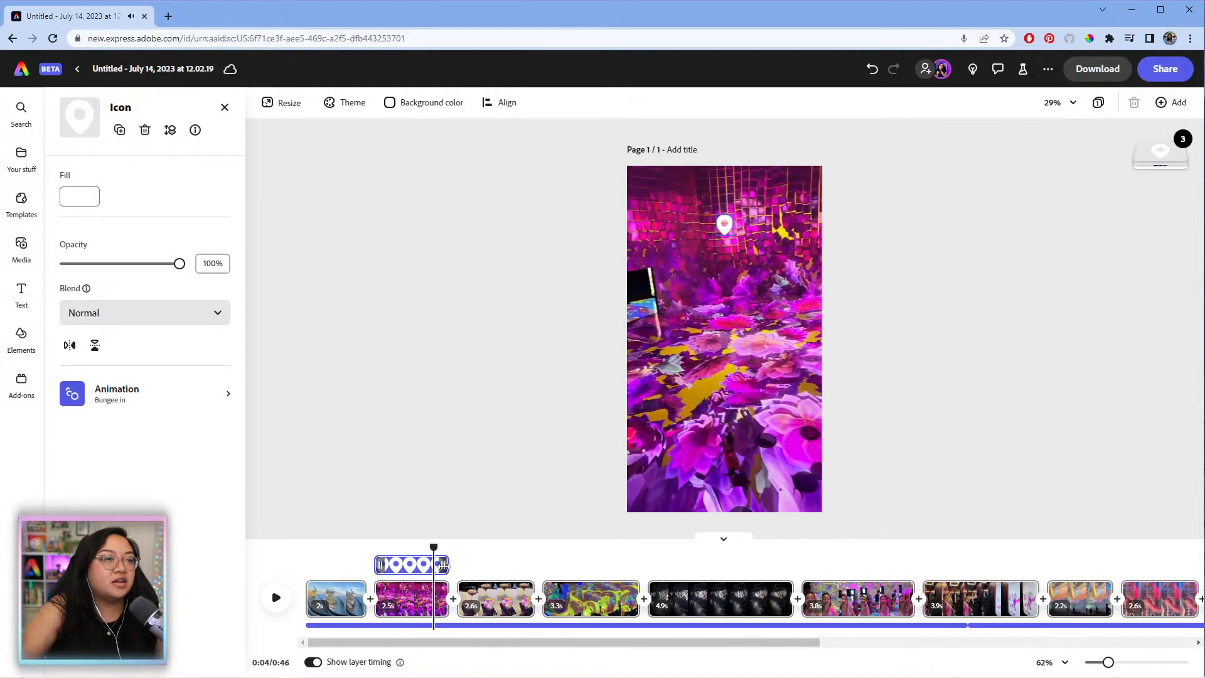
drag(444, 565, 421, 567)
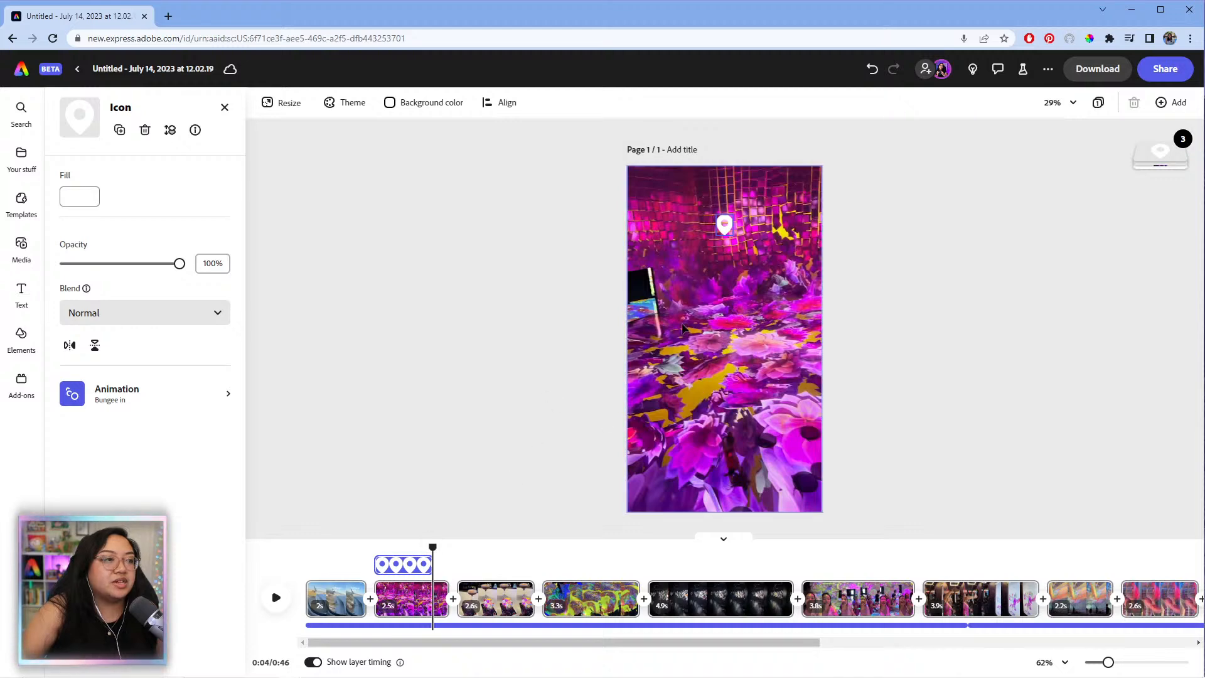
- Retime the ARTECHOUSE DC text layer to start slightly after the location pin, at about 0:03, and end together with it
click(401, 552)
click(718, 249)
drag(432, 564, 390, 547)
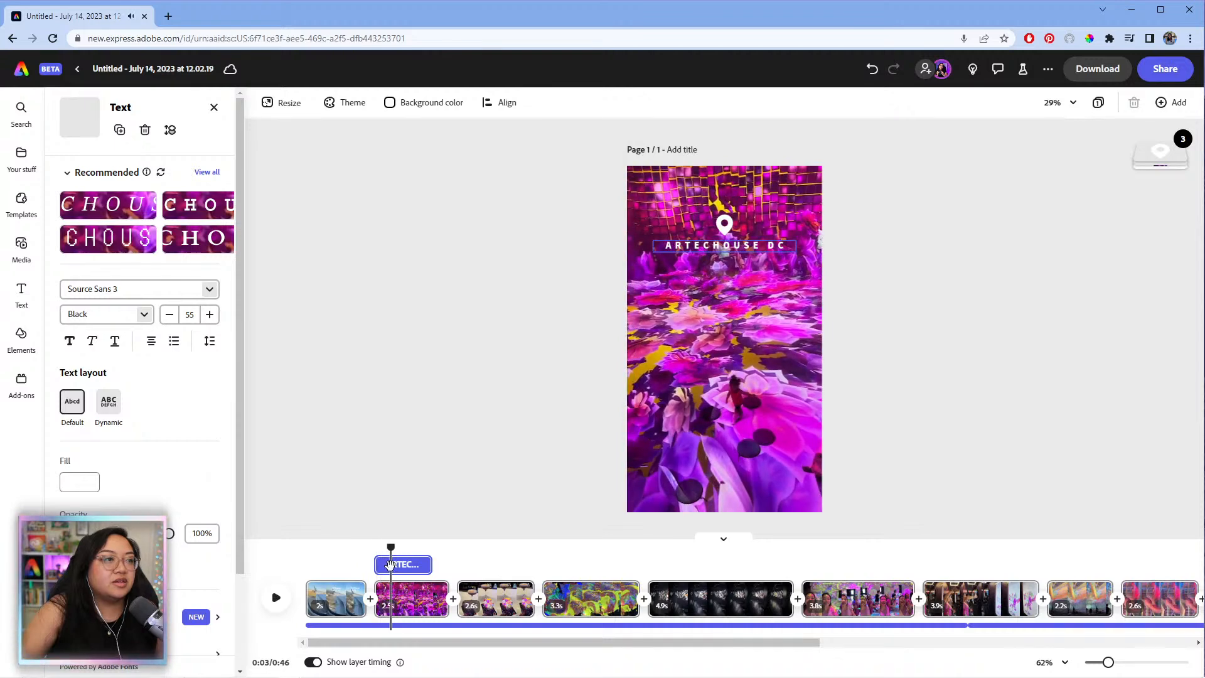
click(390, 564)
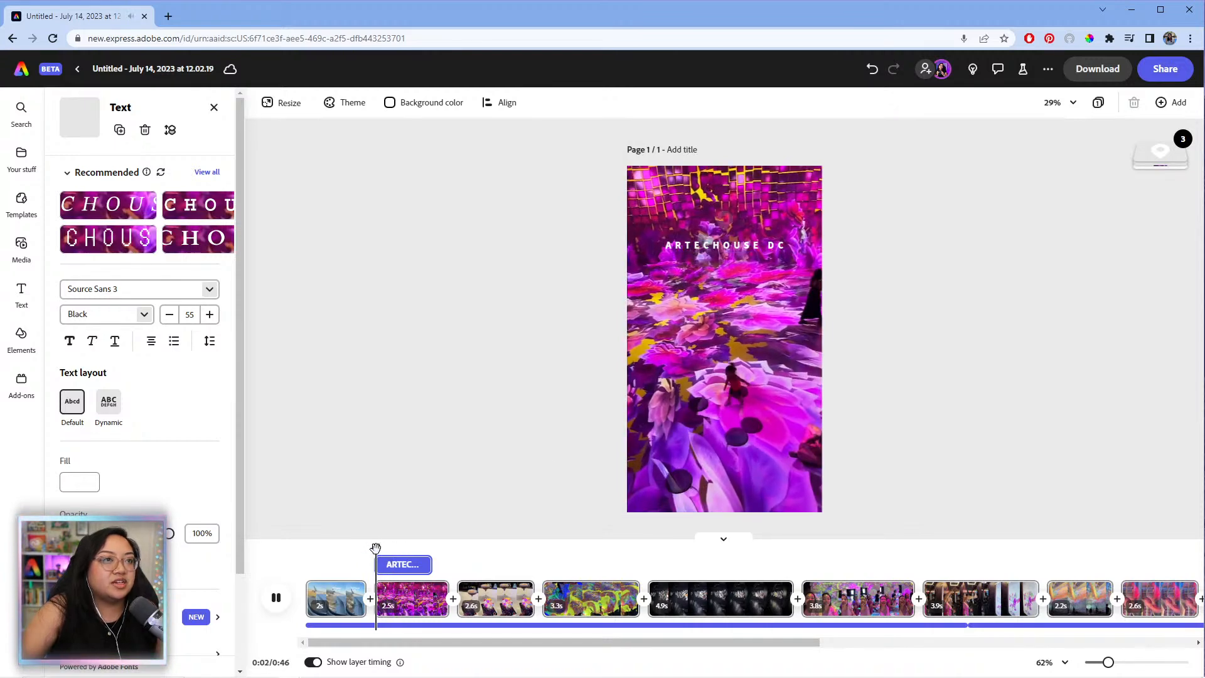
drag(374, 550, 390, 548)
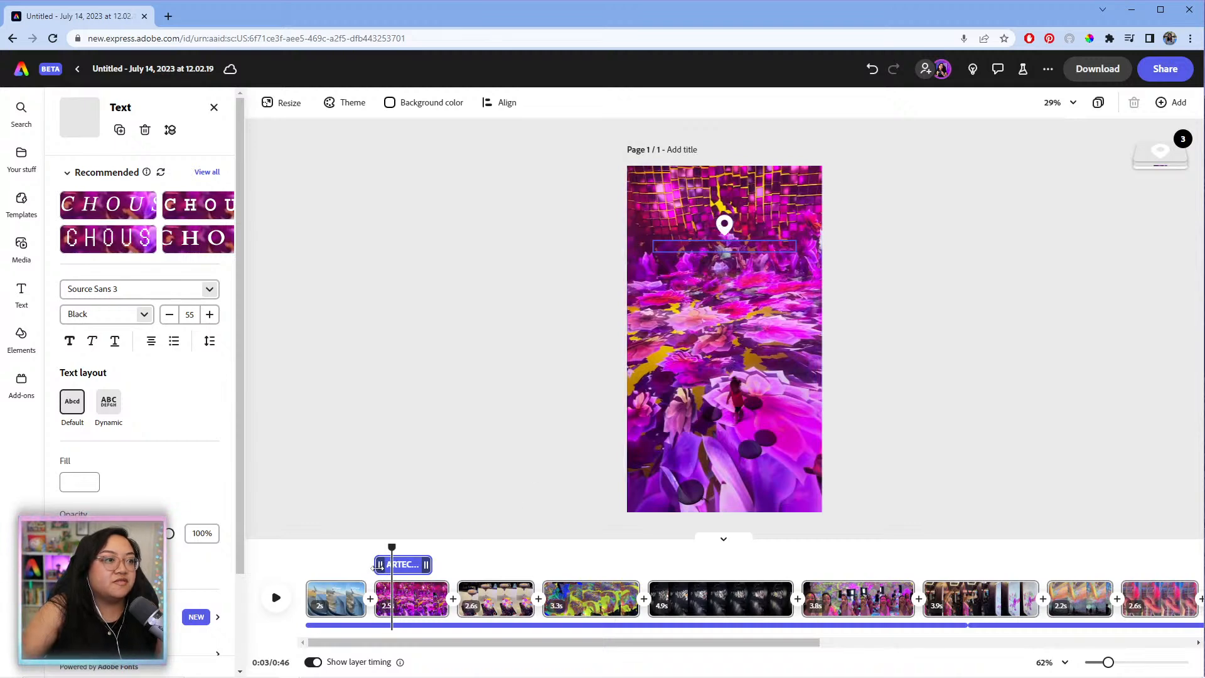
mouse_move(375, 563)
mouse_down()
mouse_move(399, 564)
mouse_move(358, 550)
mouse_move(373, 553)
mouse_up()
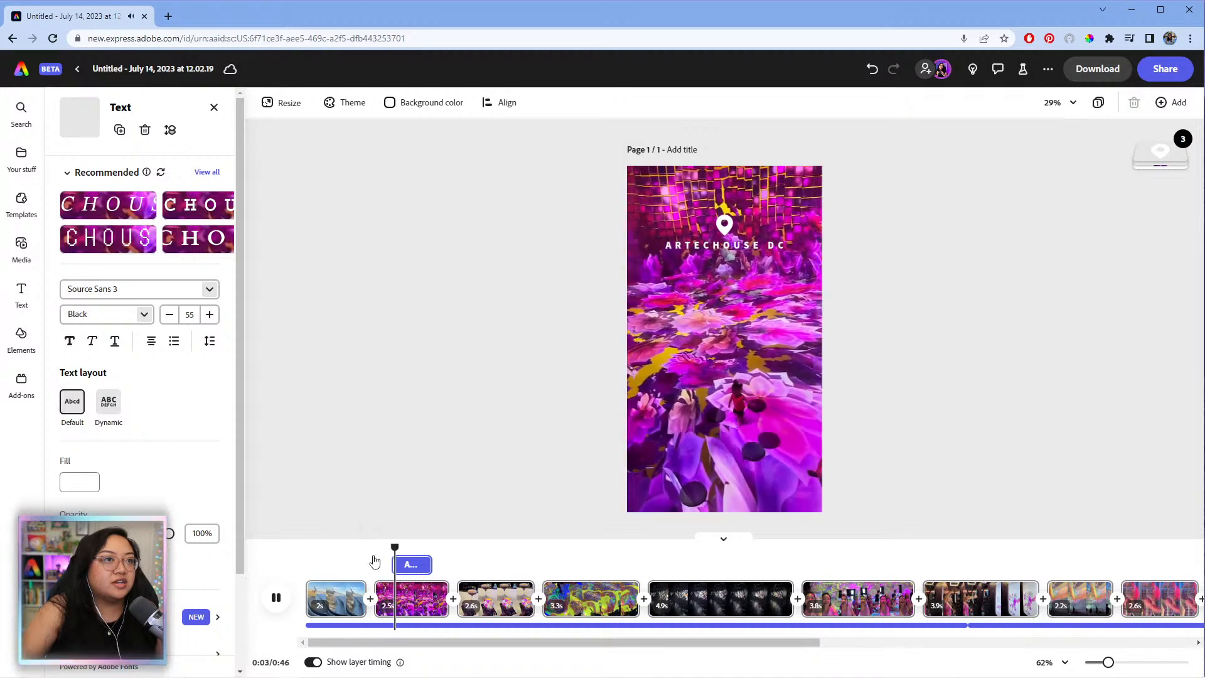
- Replace the ARTECHOUSE DC text's entrance animation with Drop in and play back the second clip
click(414, 565)
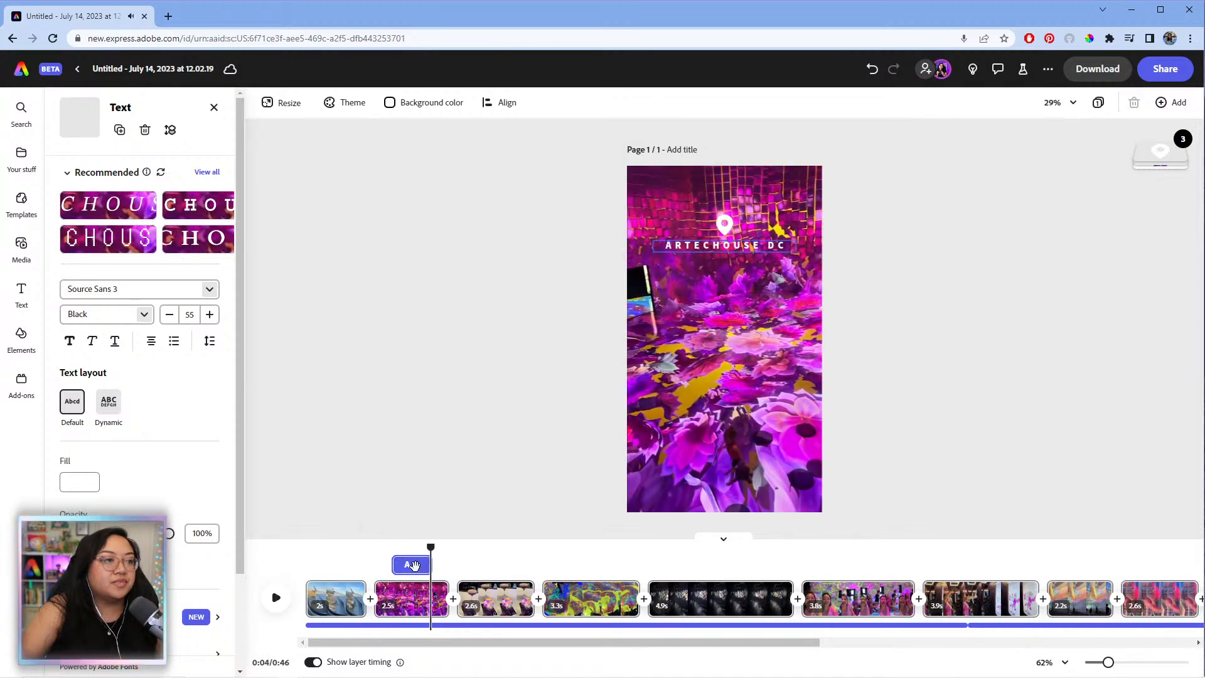
scroll(210, 547, down, 2)
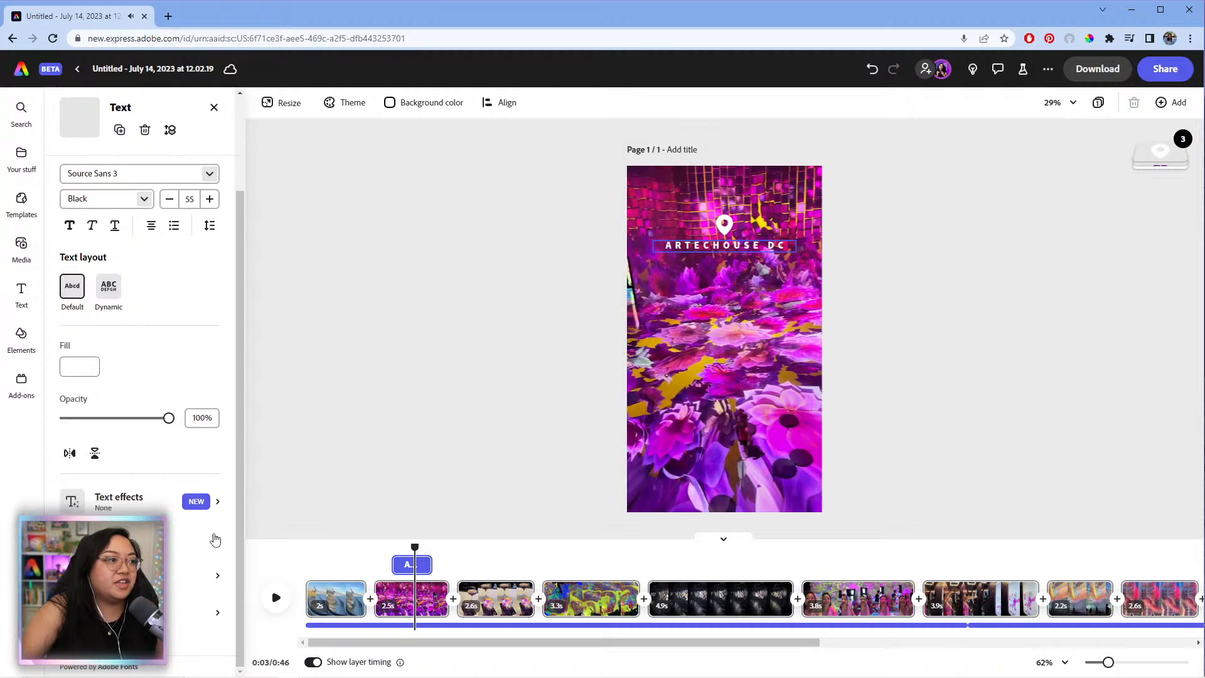
click(185, 625)
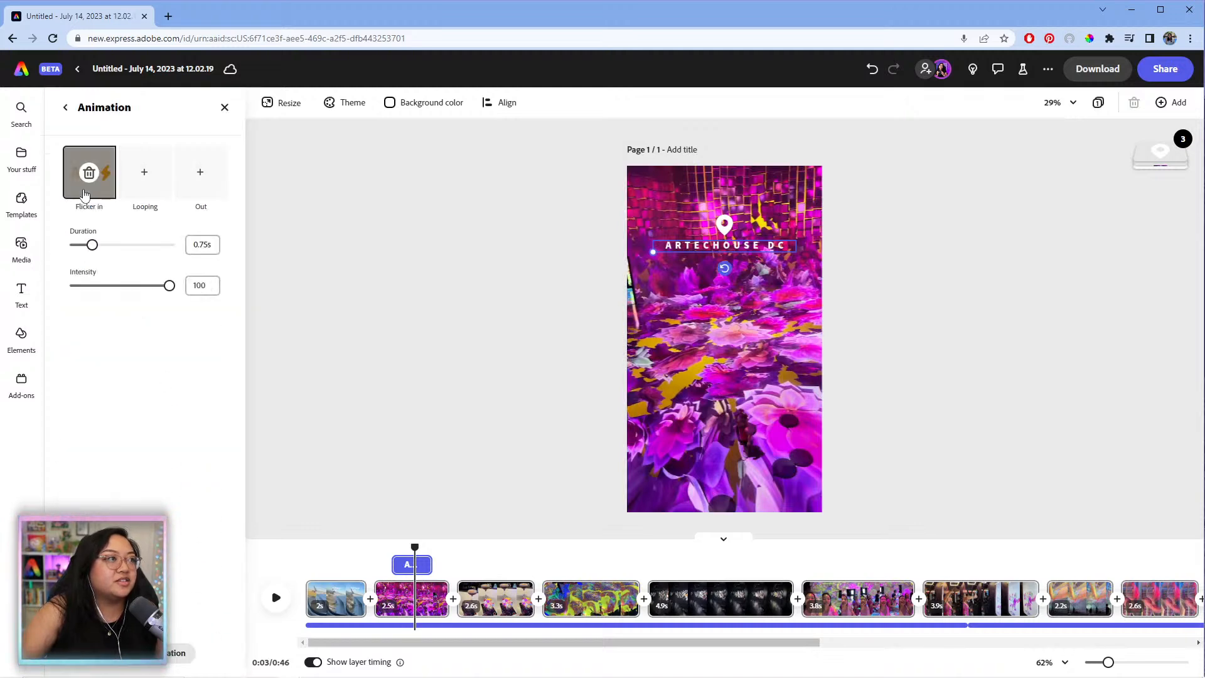
click(86, 192)
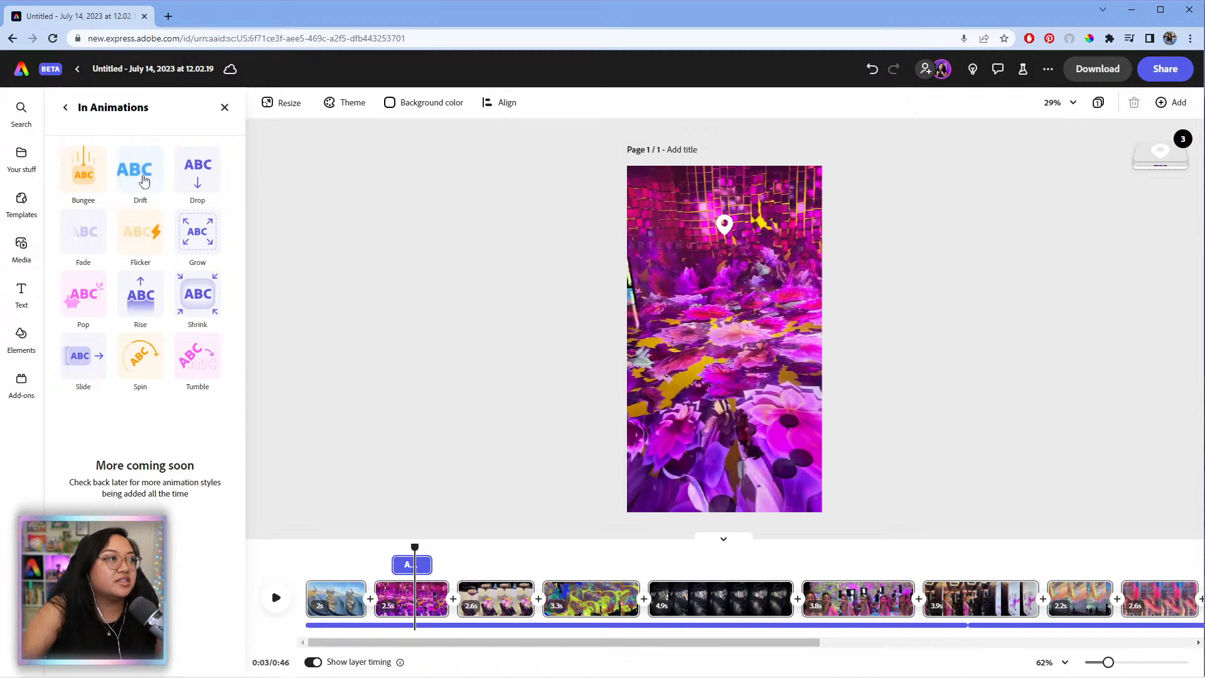
click(192, 178)
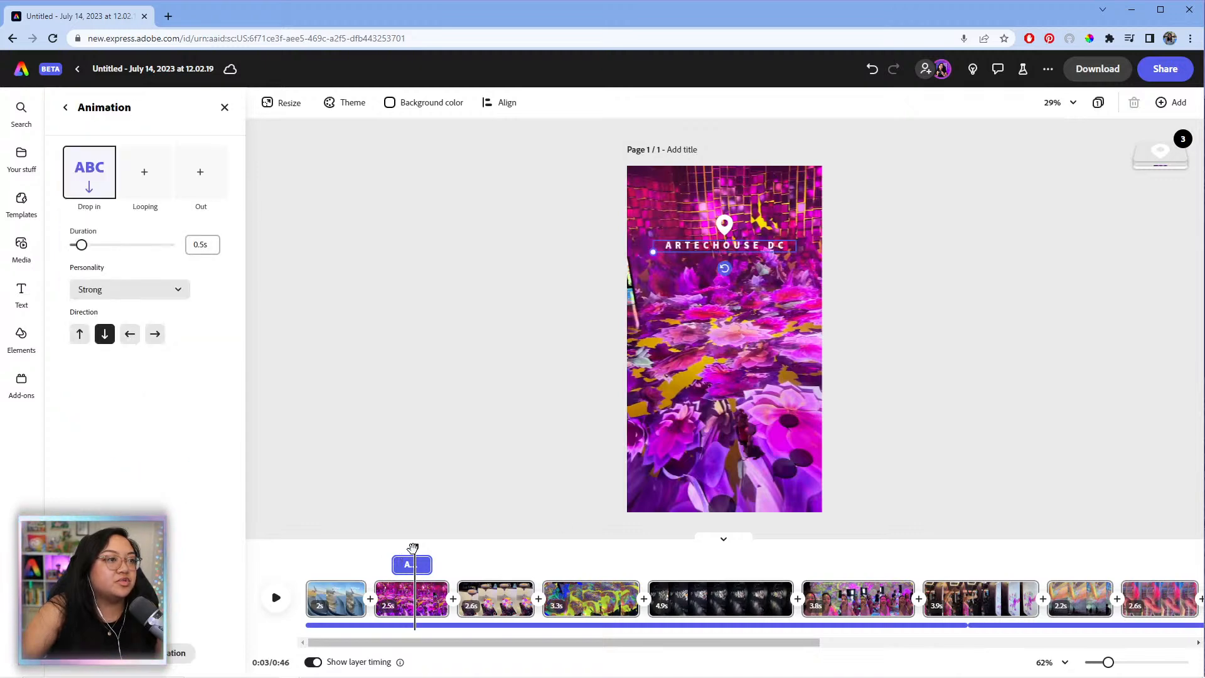
drag(407, 549, 371, 548)
key(space)
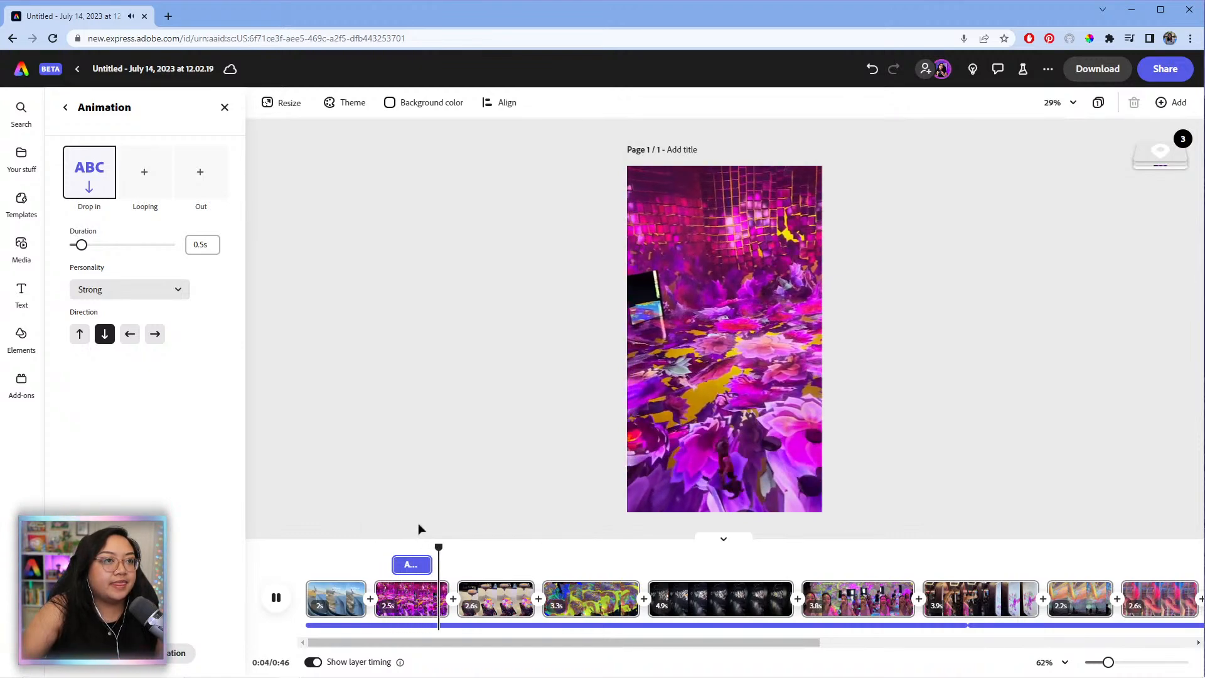
click(418, 527)
- Add the Bungee out animation to the location pin icon in the second clip
click(405, 562)
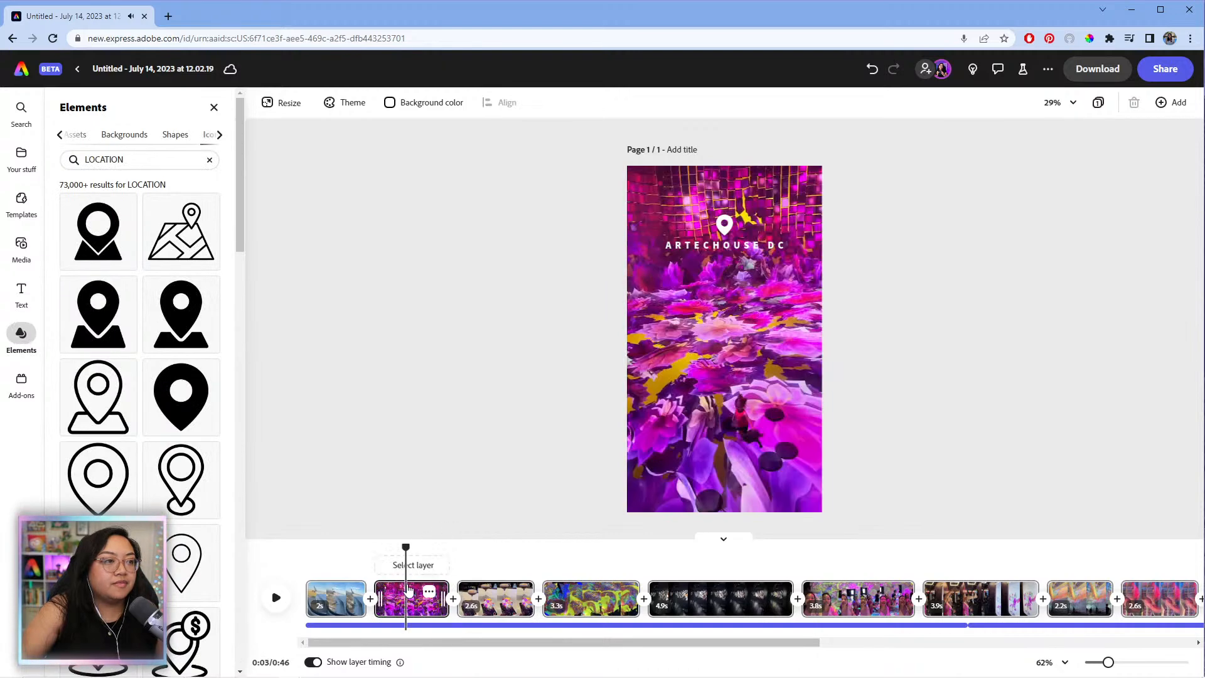
click(725, 229)
click(725, 231)
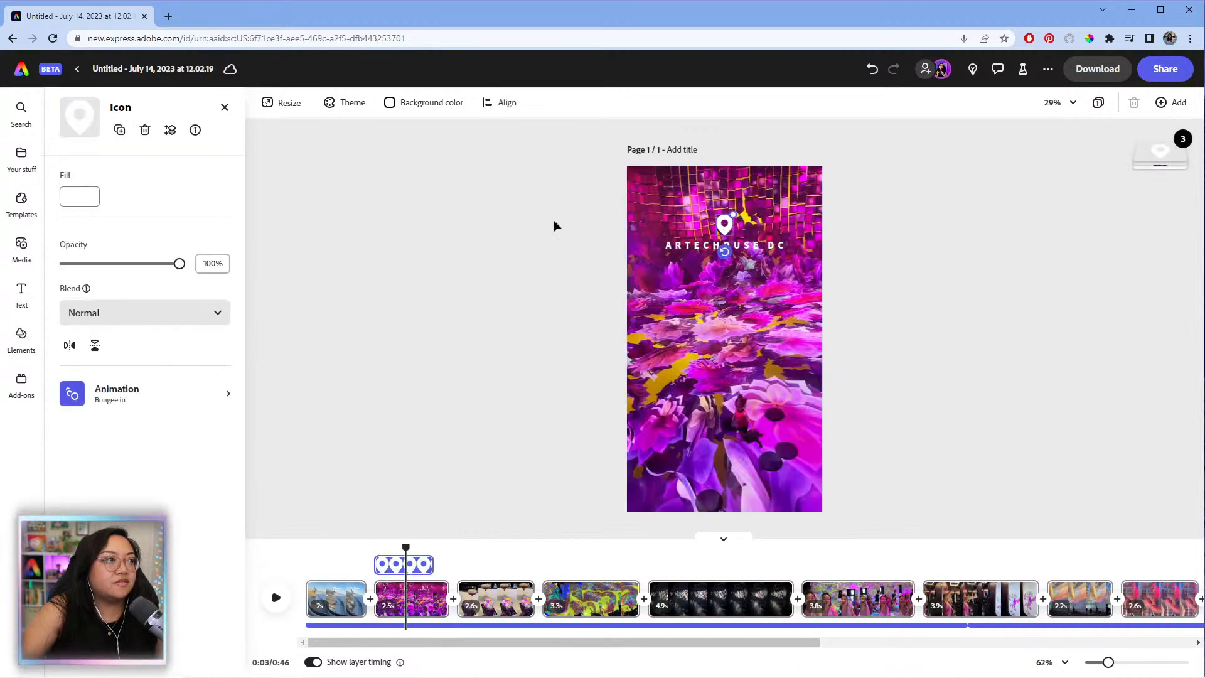
click(121, 403)
click(201, 171)
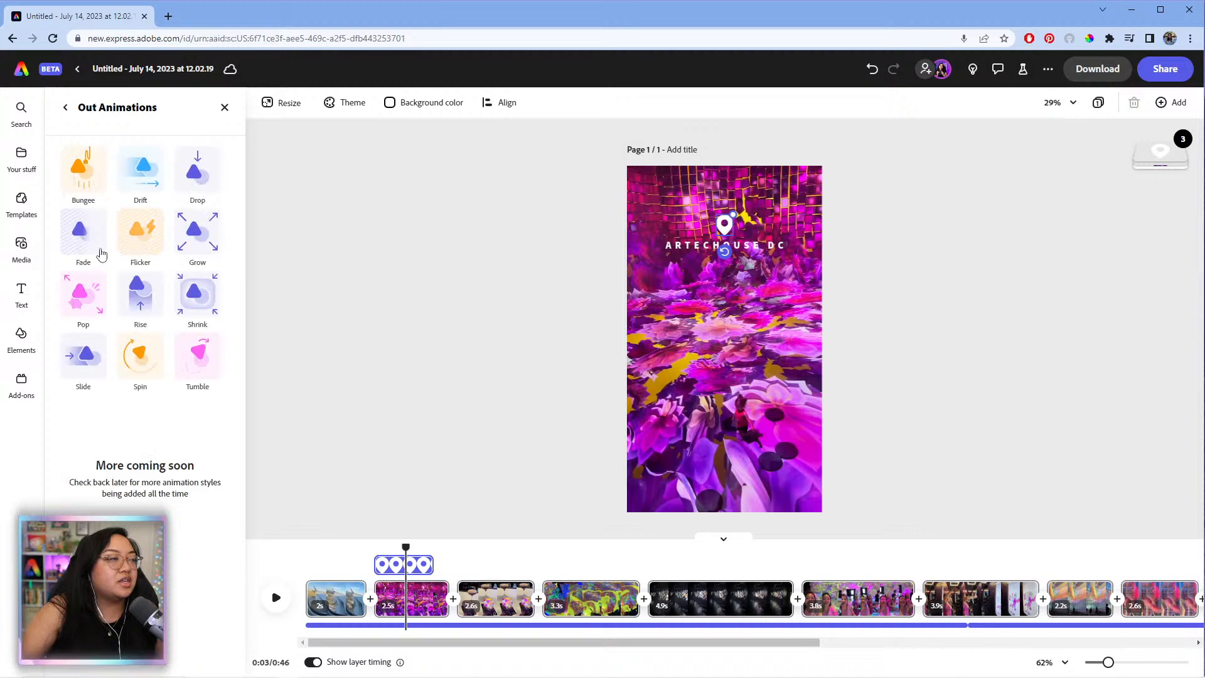
click(82, 175)
- Add the Drop out animation to the ARTECHOUSE DC text
click(689, 250)
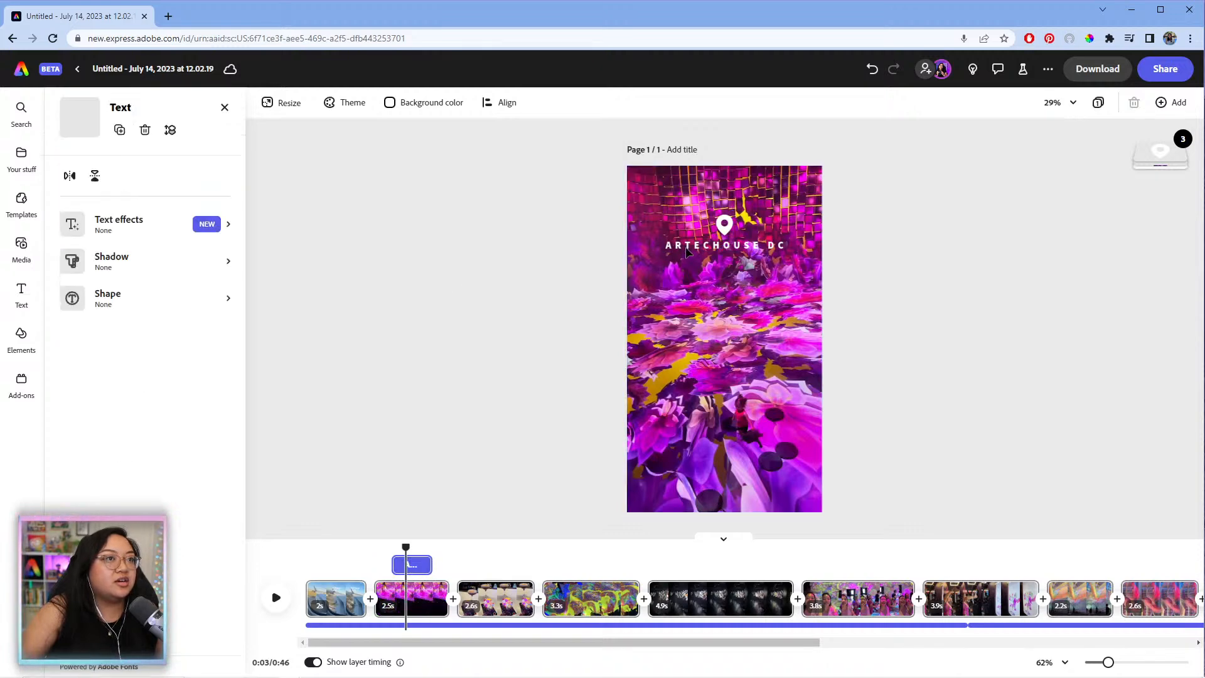
scroll(179, 401, down, 2)
click(121, 613)
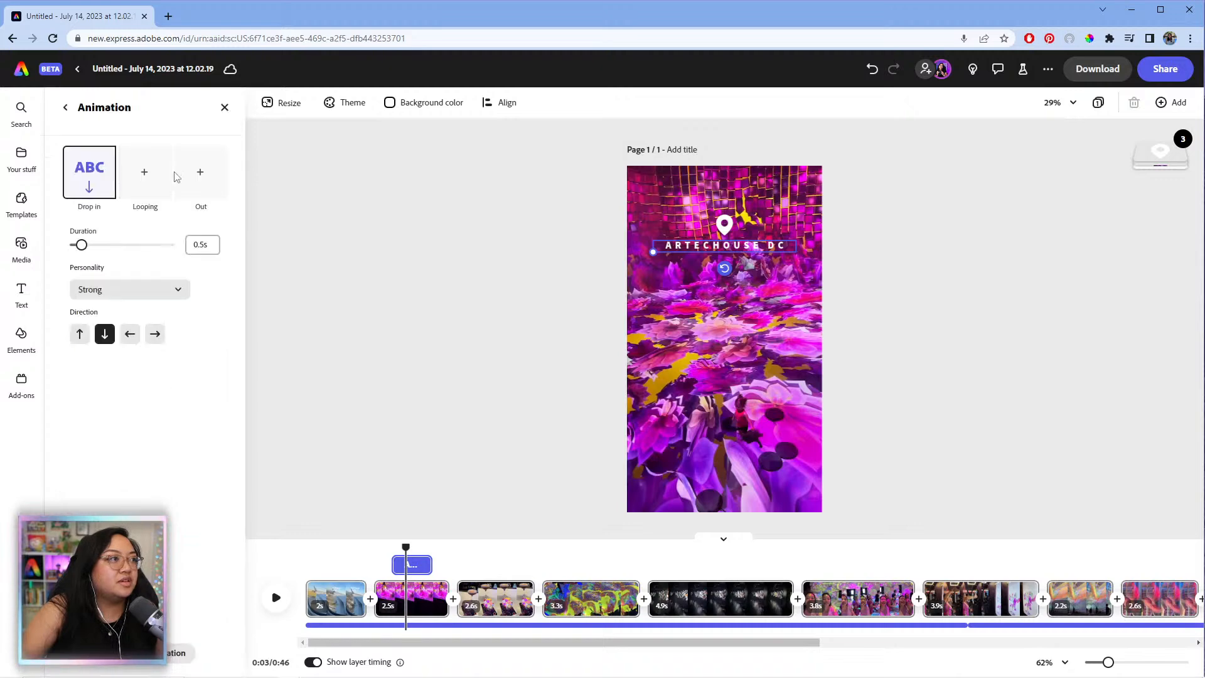
click(200, 172)
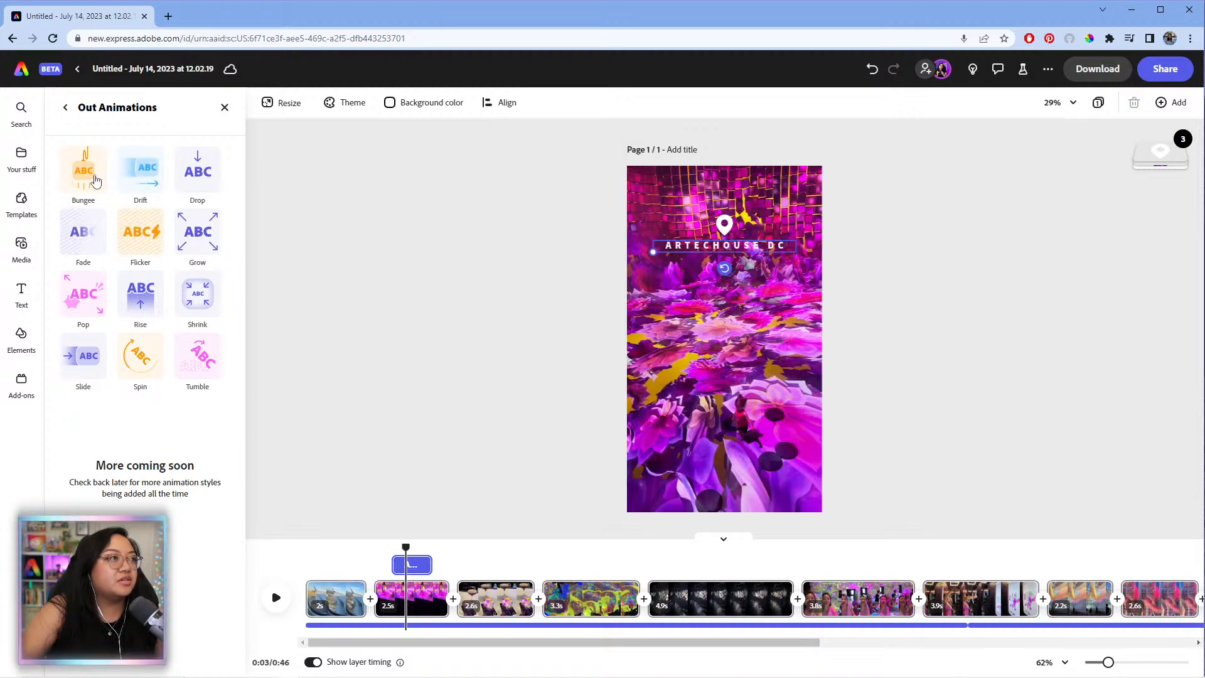
click(66, 109)
click(204, 168)
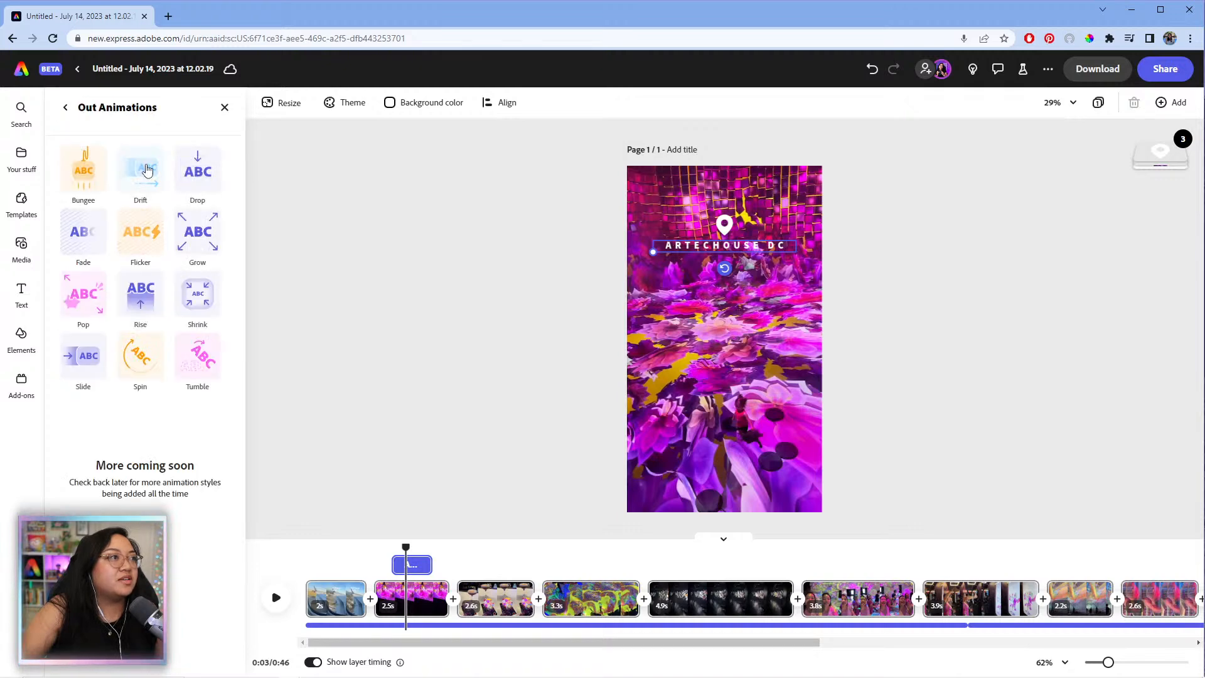
click(209, 174)
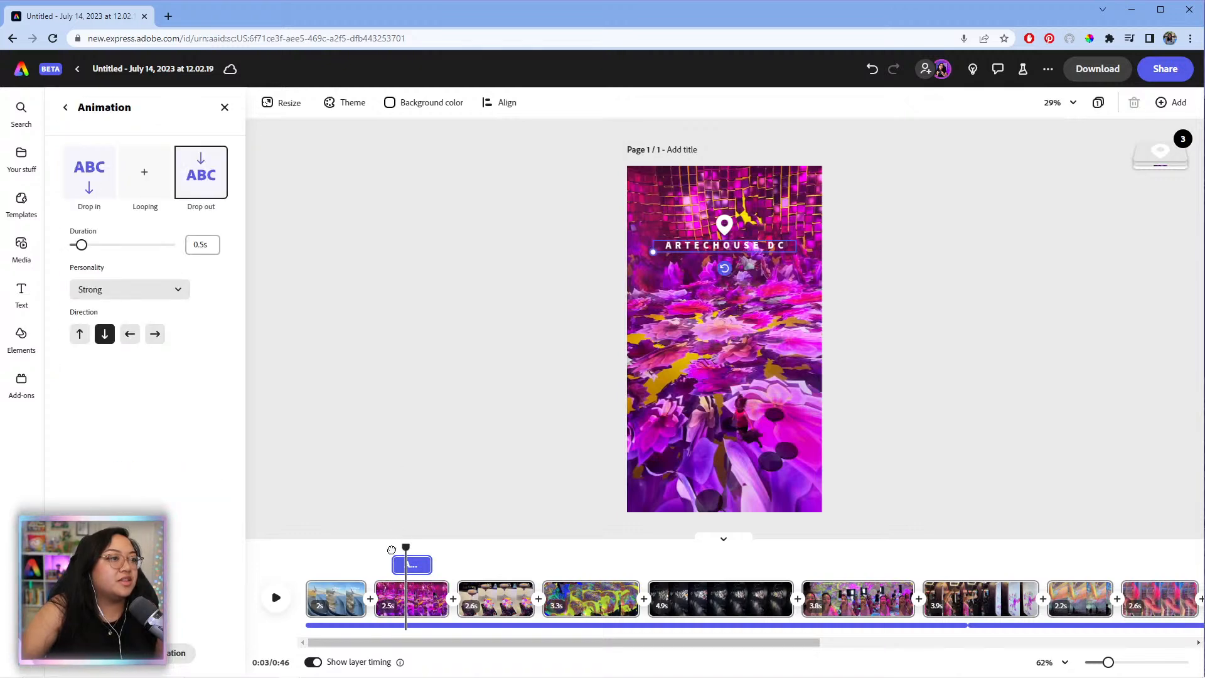
- Play back the second clip, and the video from its beginning, to check the title and location label animations
key(space)
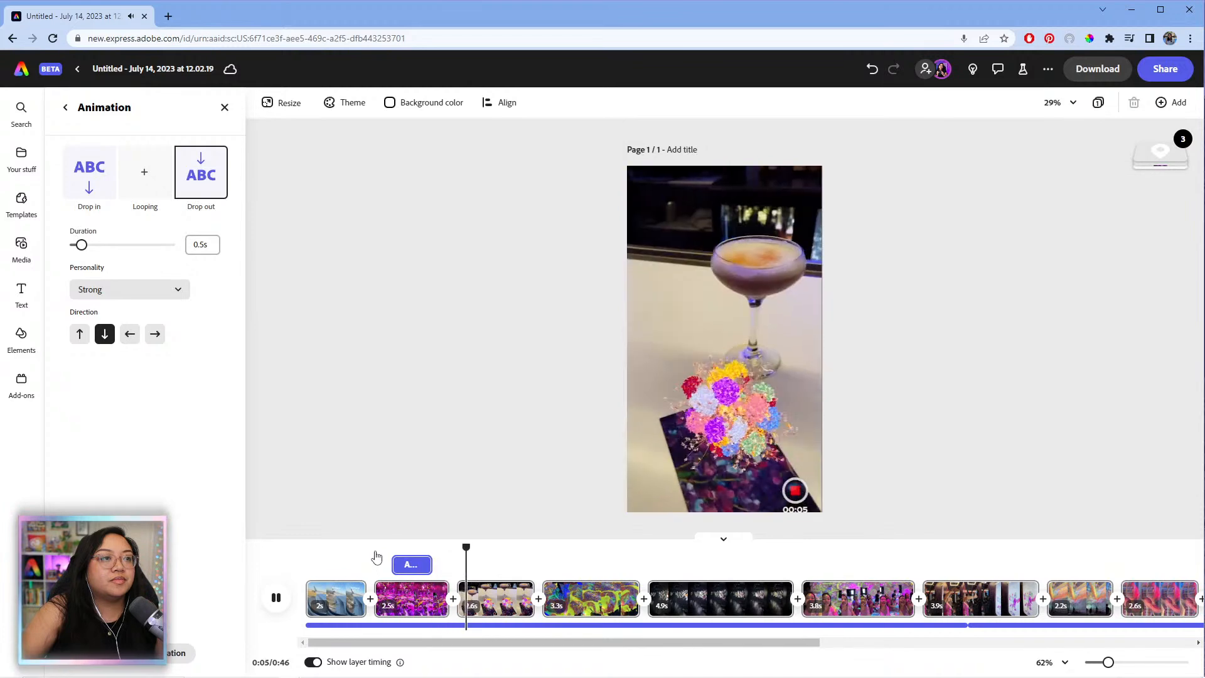
key(space)
click(373, 552)
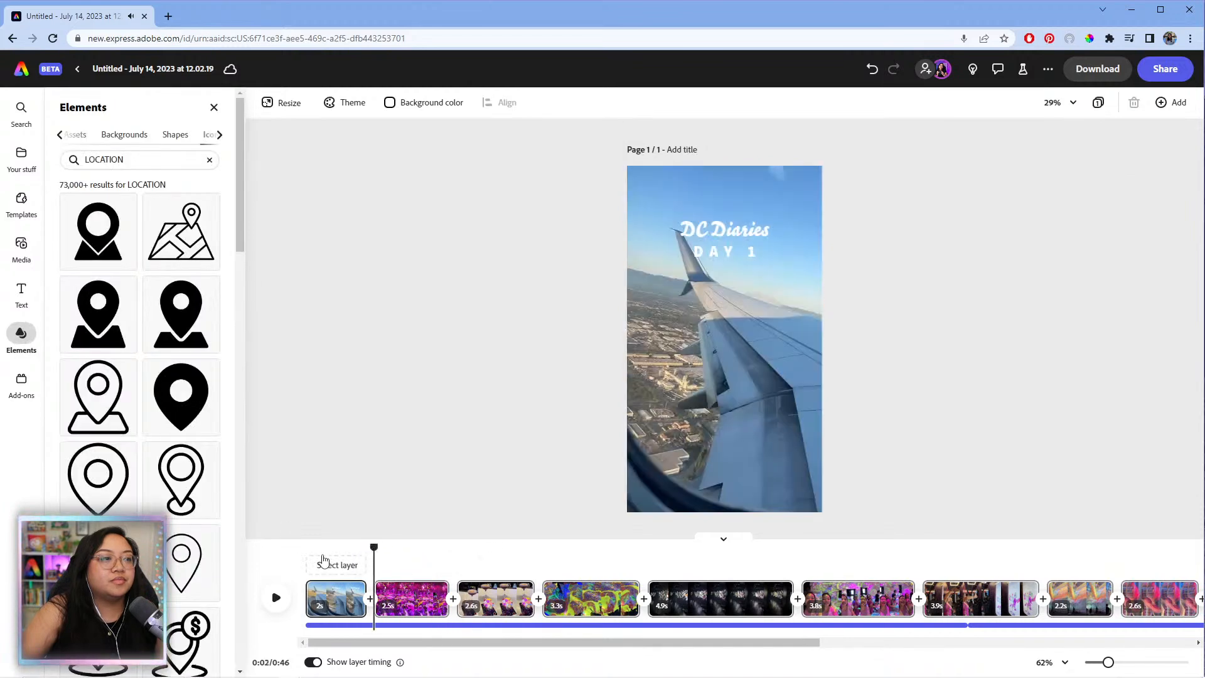
key(space)
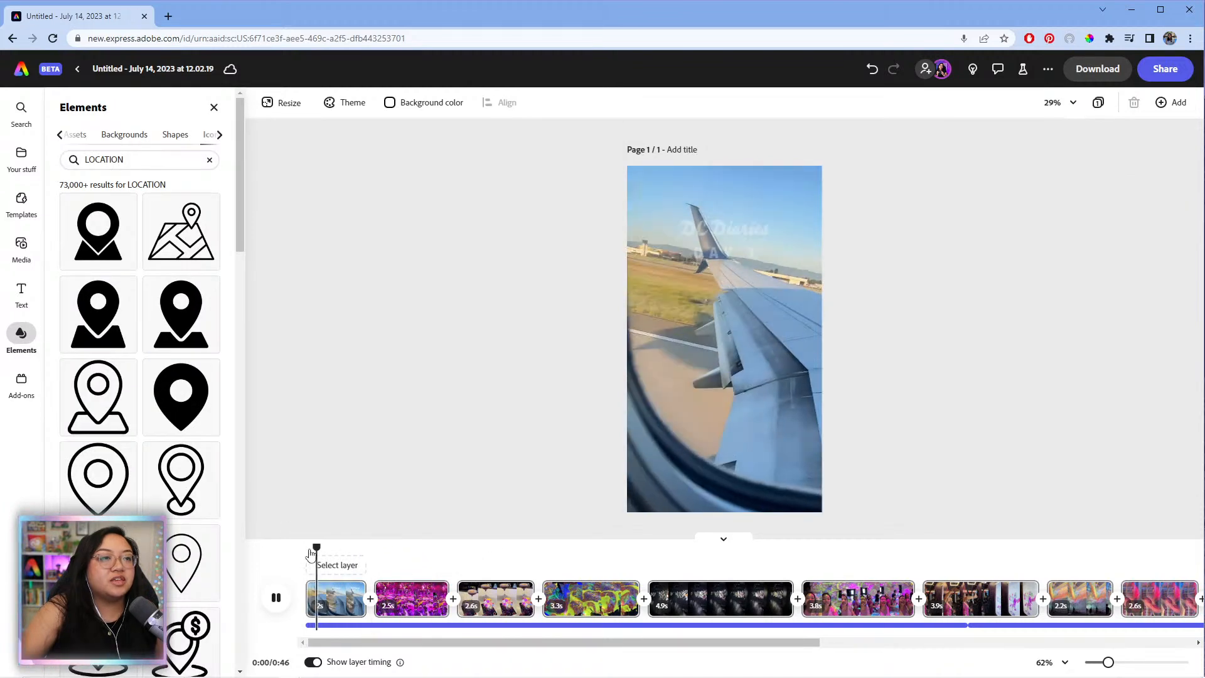
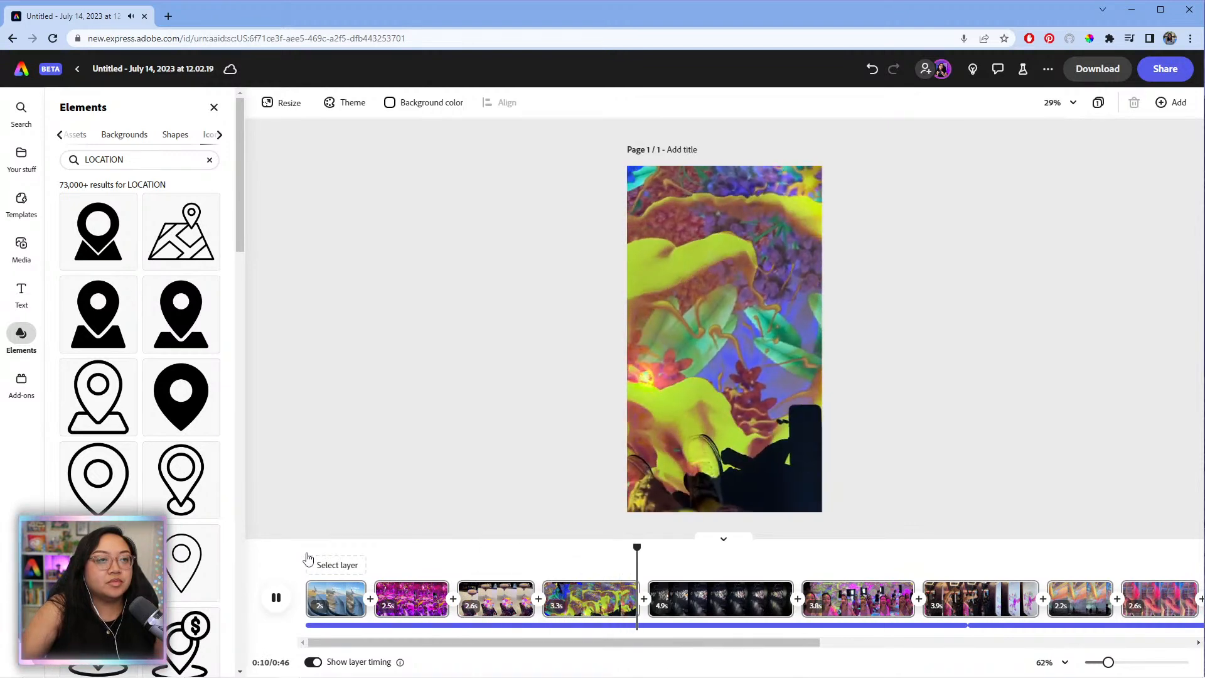
key(space)
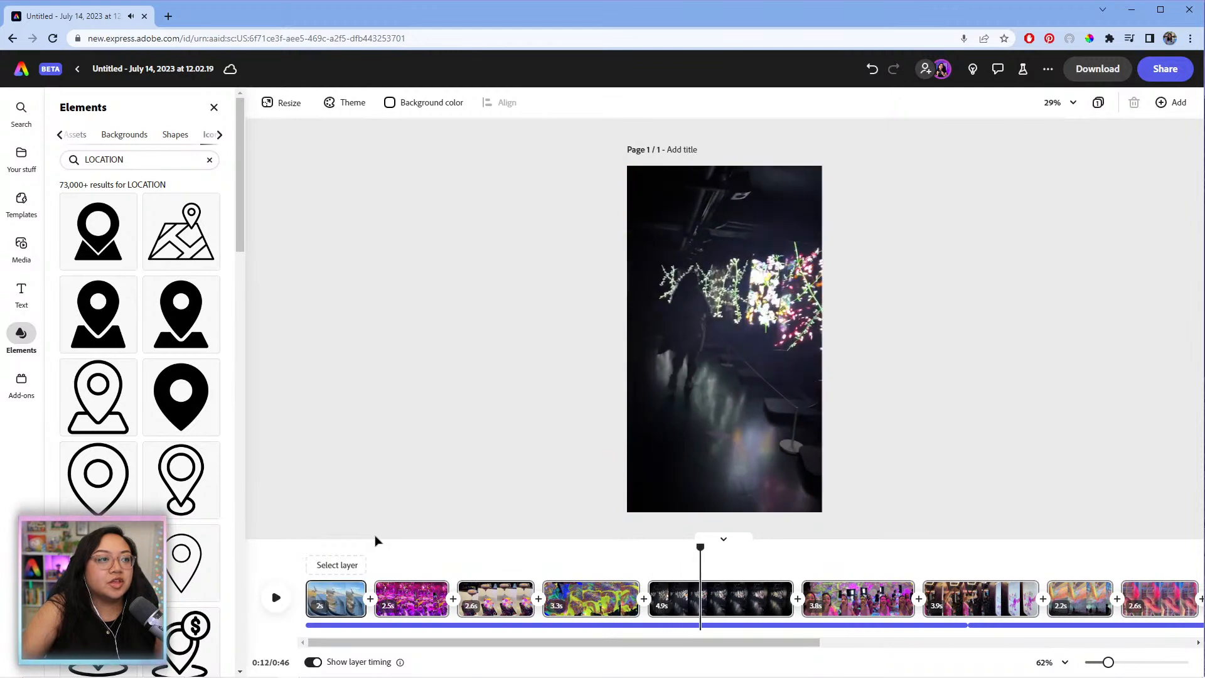
- Group the location pin icon and the ARTECHOUSE DC text in the second clip
click(389, 572)
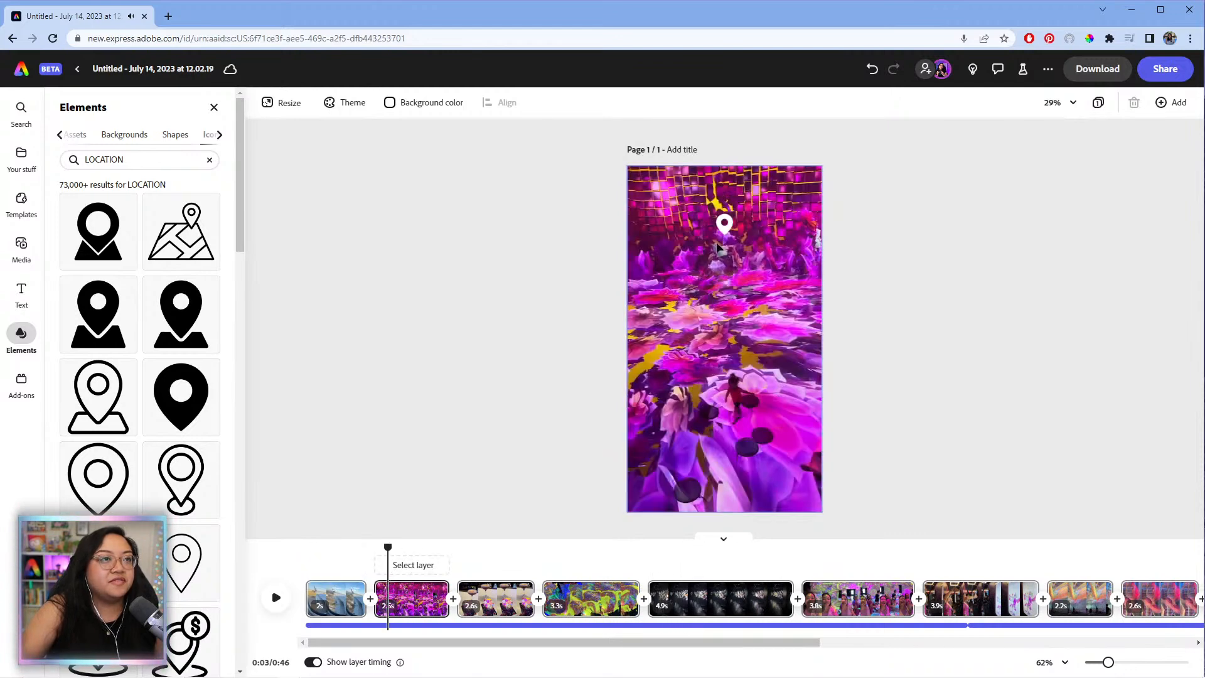
click(724, 223)
drag(388, 547, 405, 545)
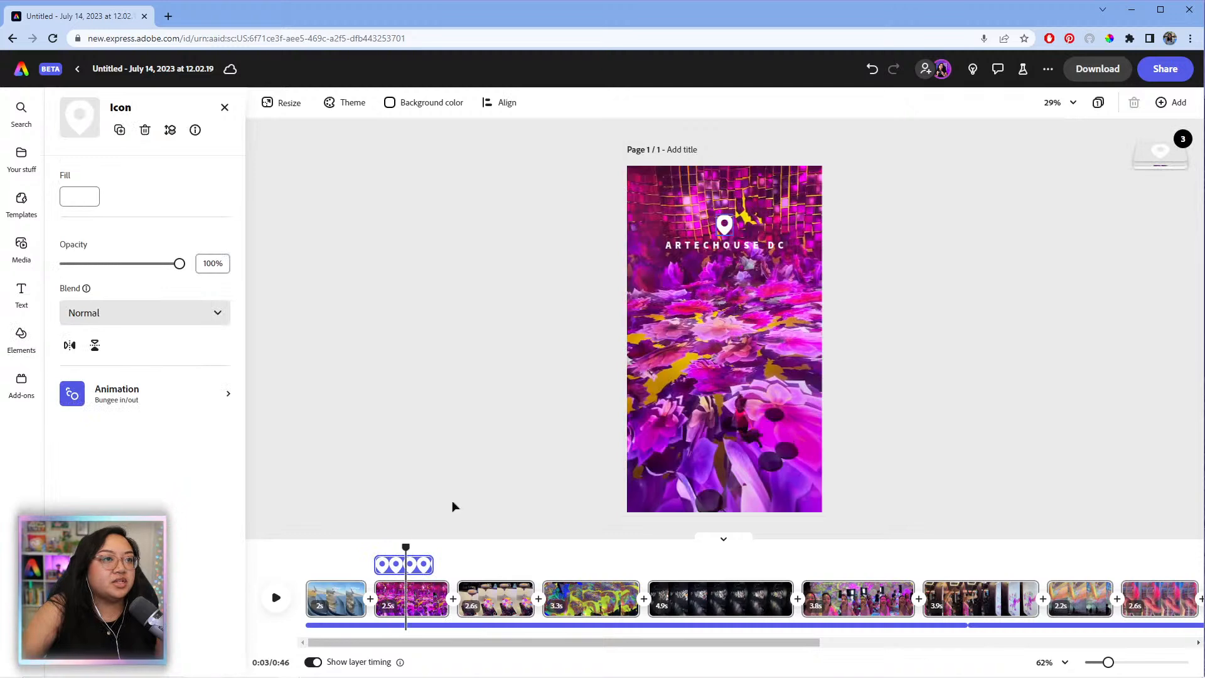
click(728, 241)
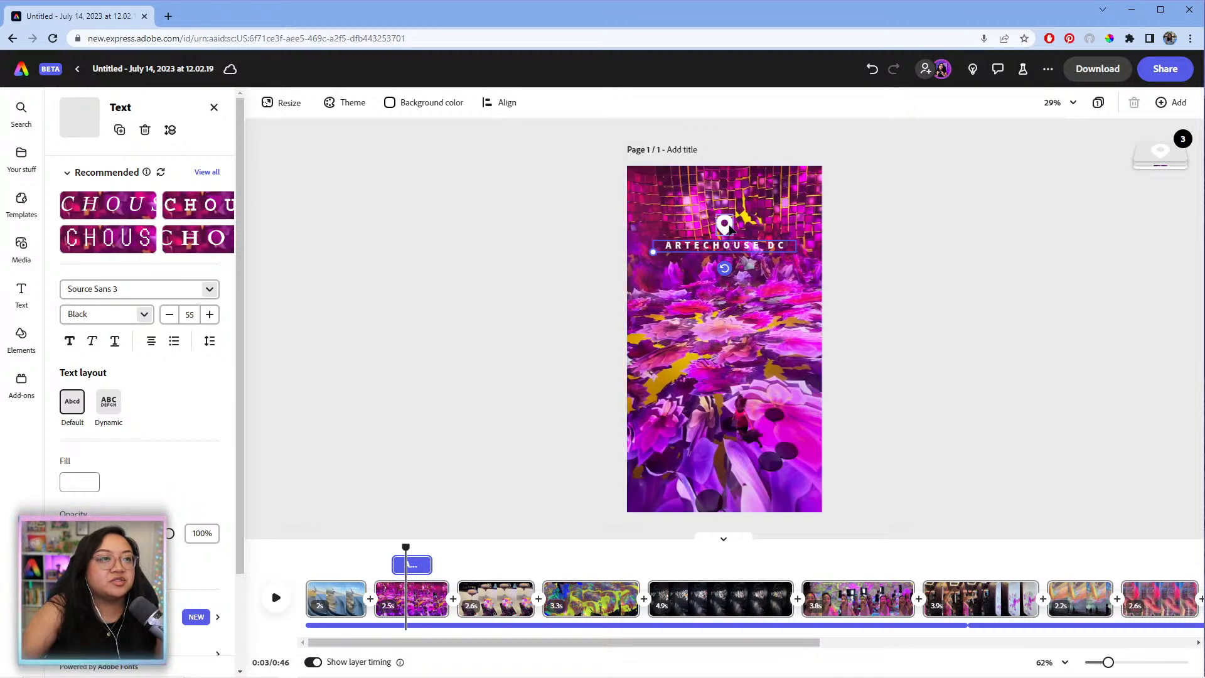
shift+click(726, 224)
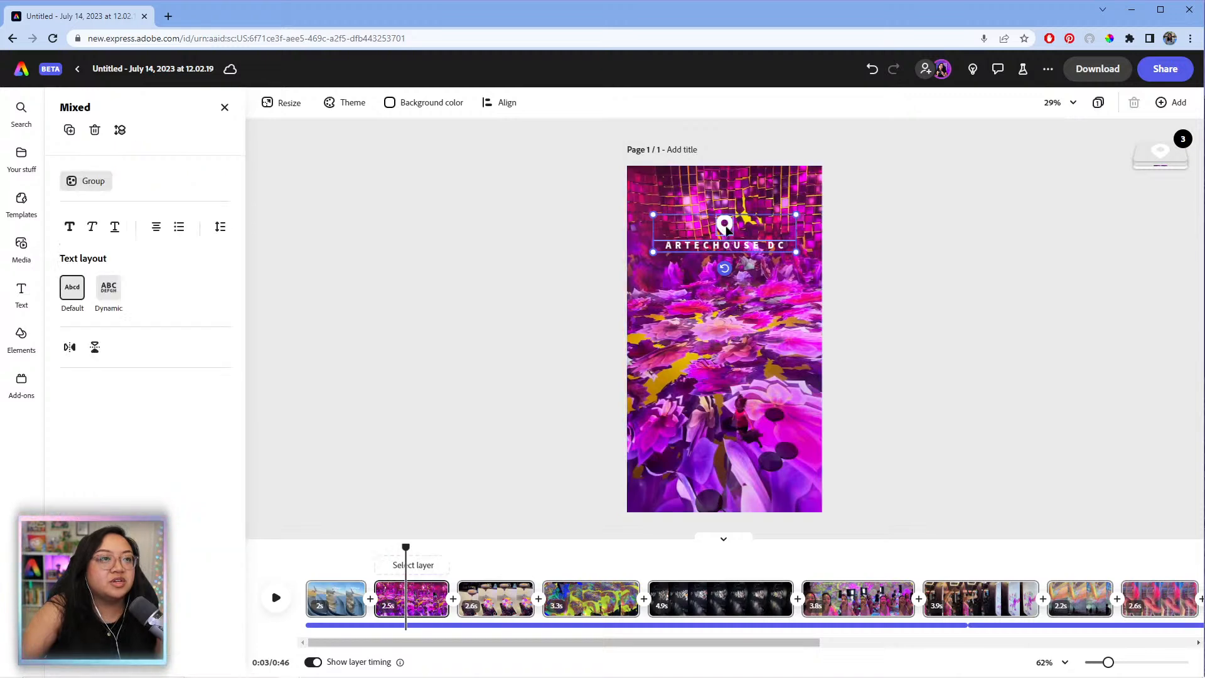
click(86, 182)
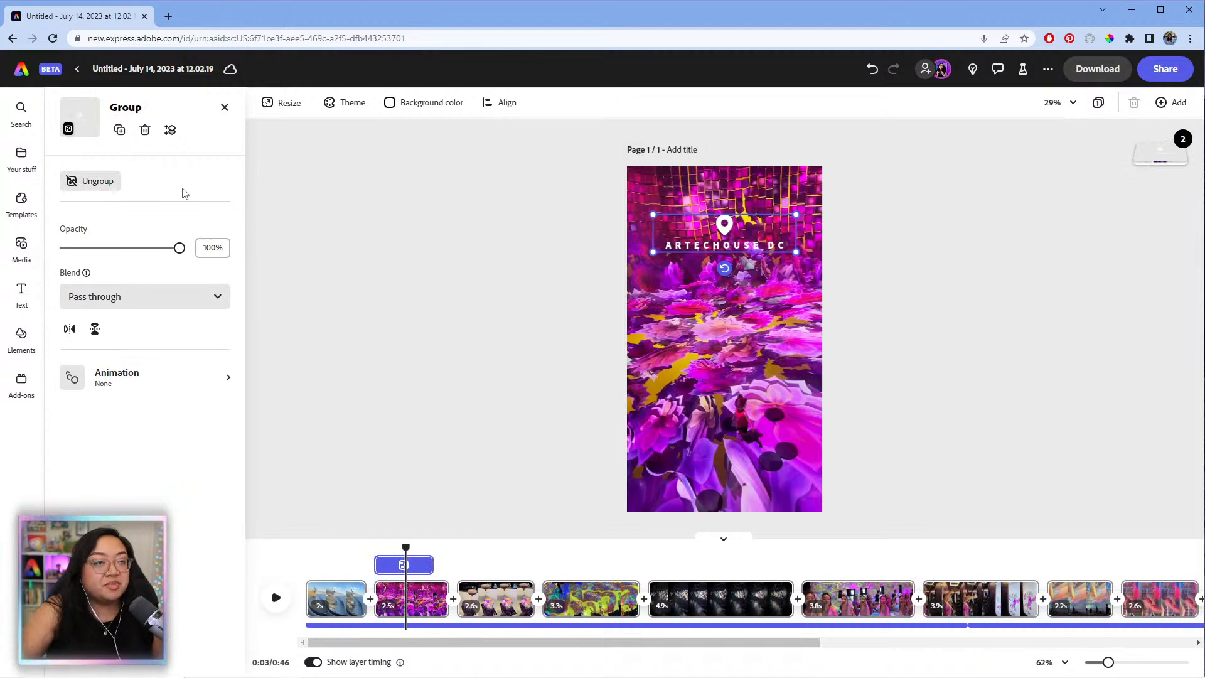
- Try to paste the location label at the start of the 2.2 s clip at 0:23, and undo the paste
drag(732, 643, 859, 618)
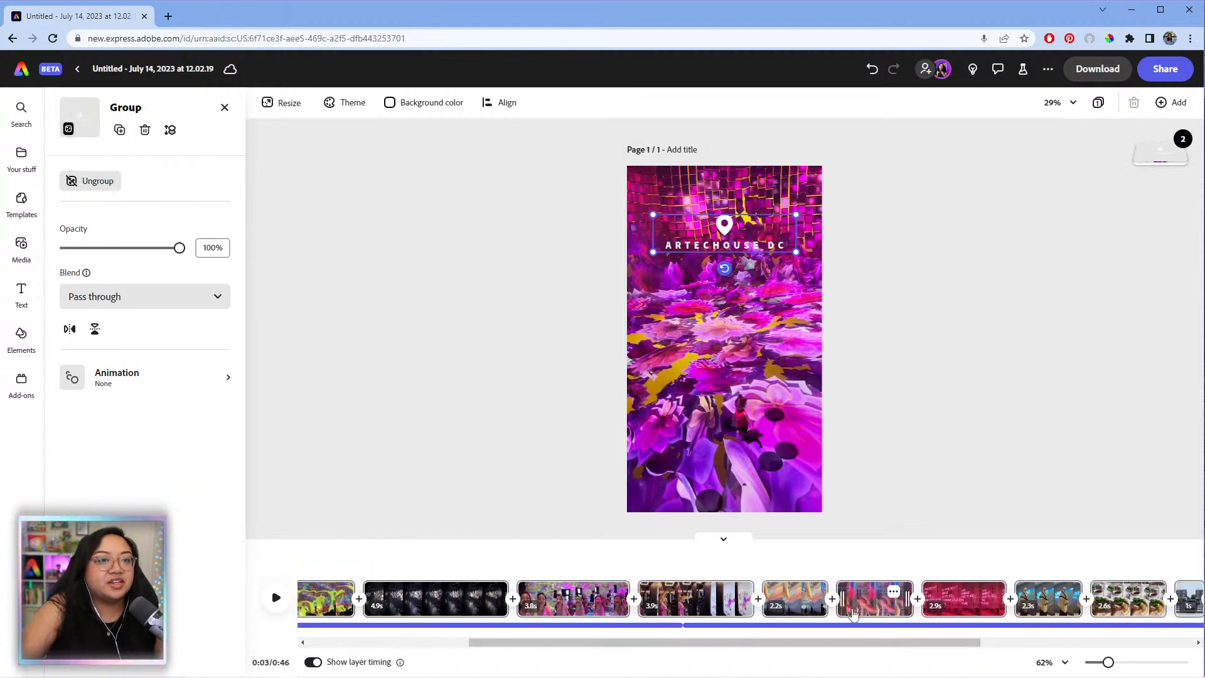
click(779, 550)
drag(781, 542, 759, 545)
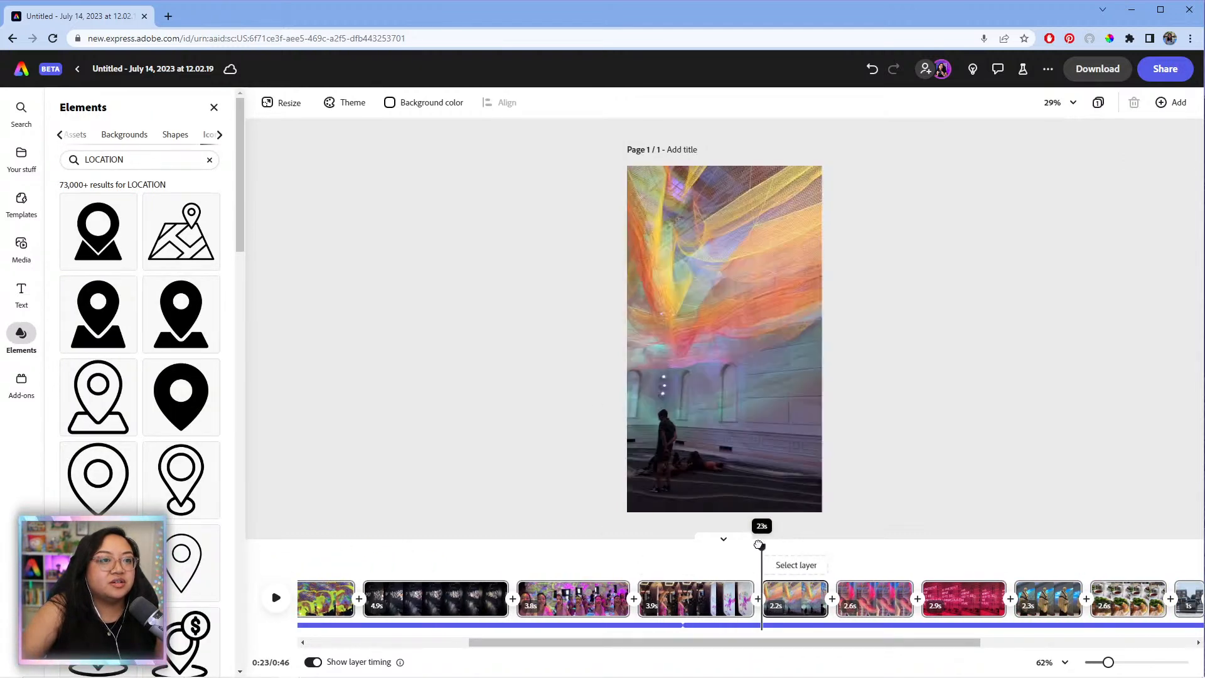
click(686, 364)
key(ctrl+v)
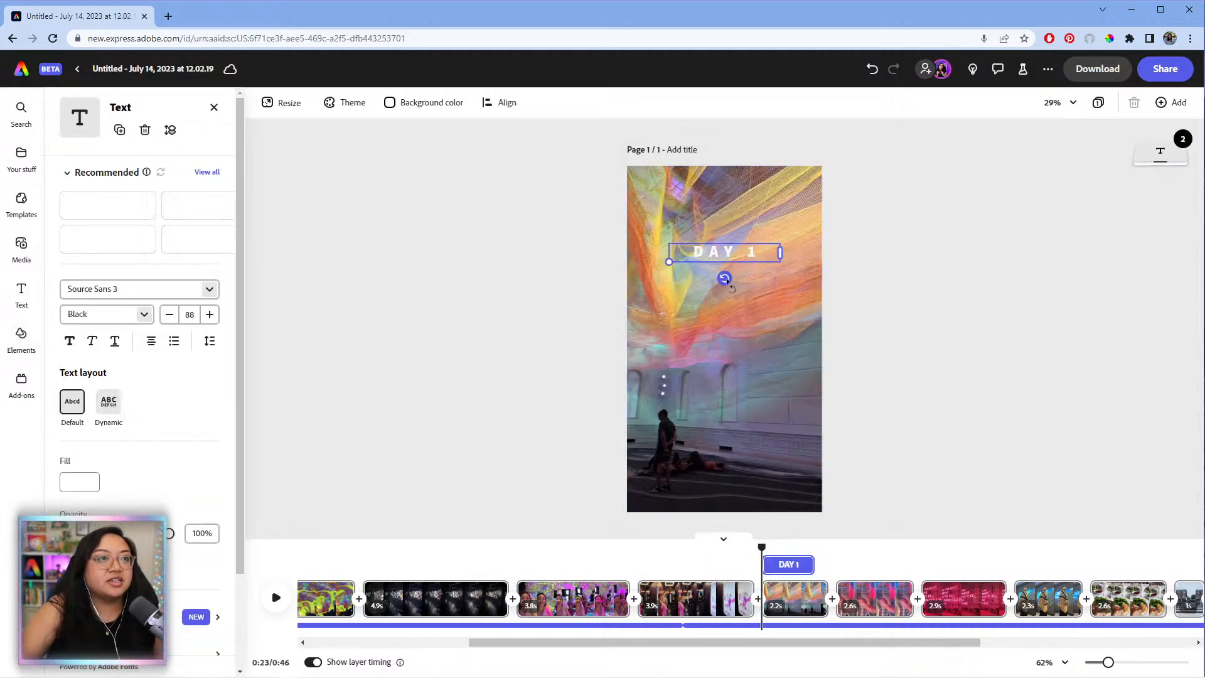
key(ctrl+z)
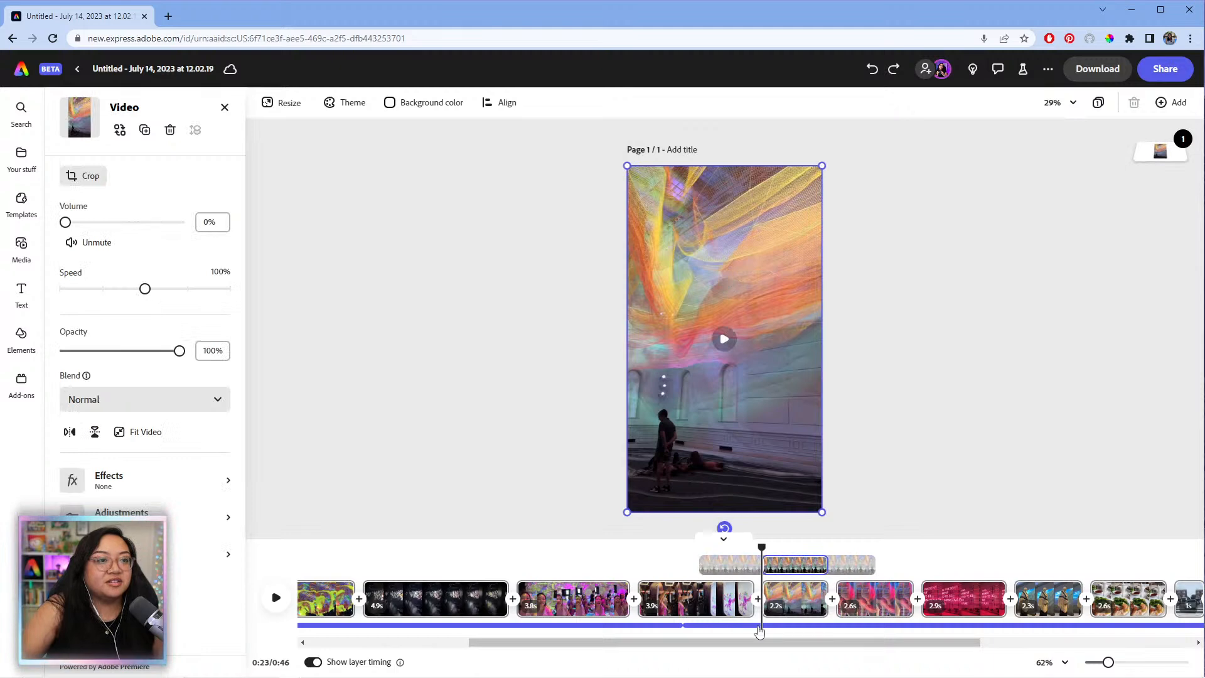
- Copy the grouped location label from the second clip to the start of the 2.2 s clip at 0:23, and play it back
drag(726, 642, 565, 643)
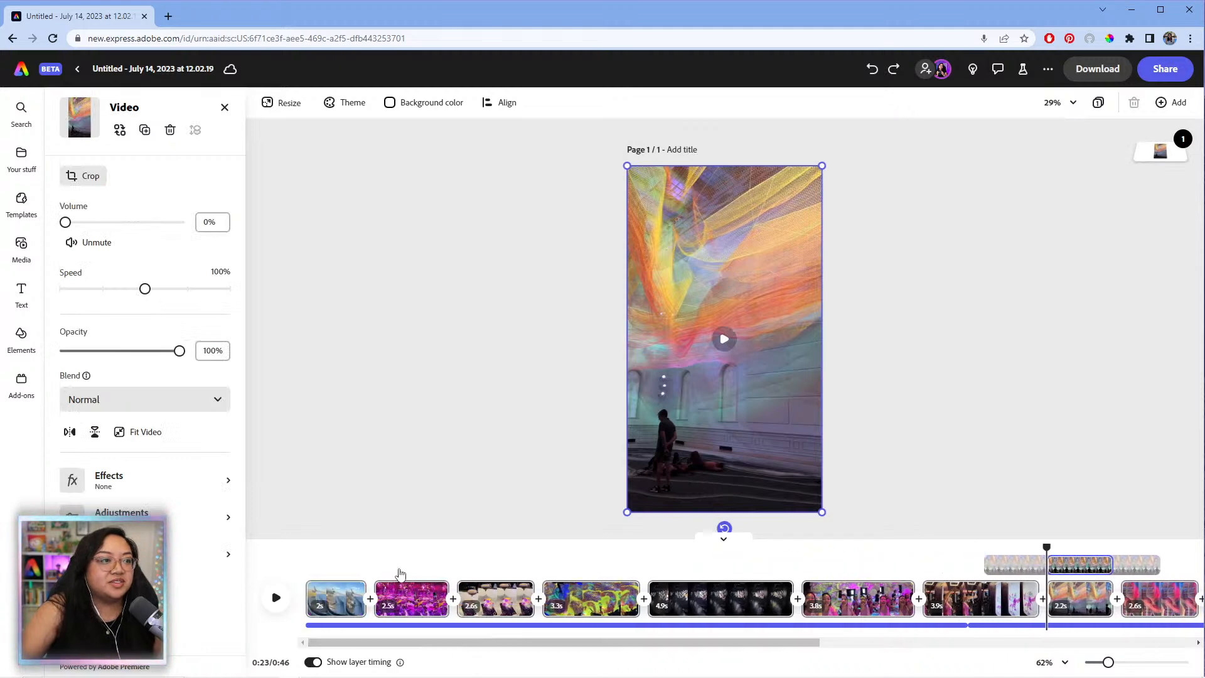
click(399, 573)
click(404, 565)
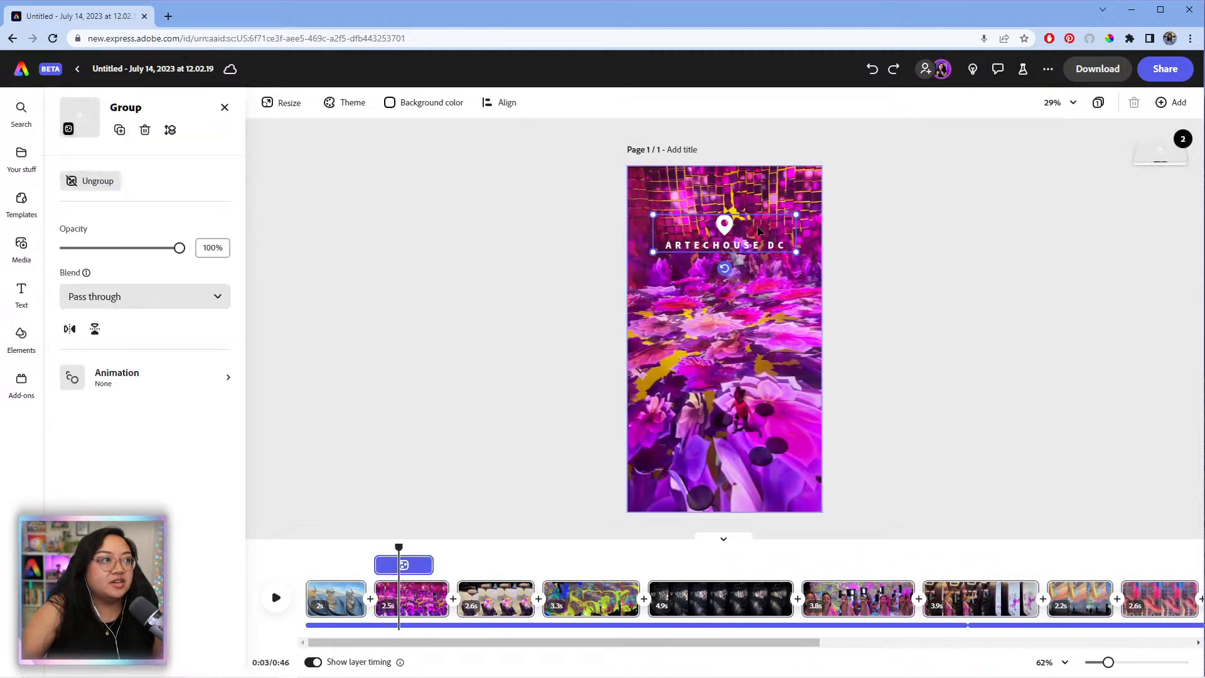
click(721, 215)
click(726, 220)
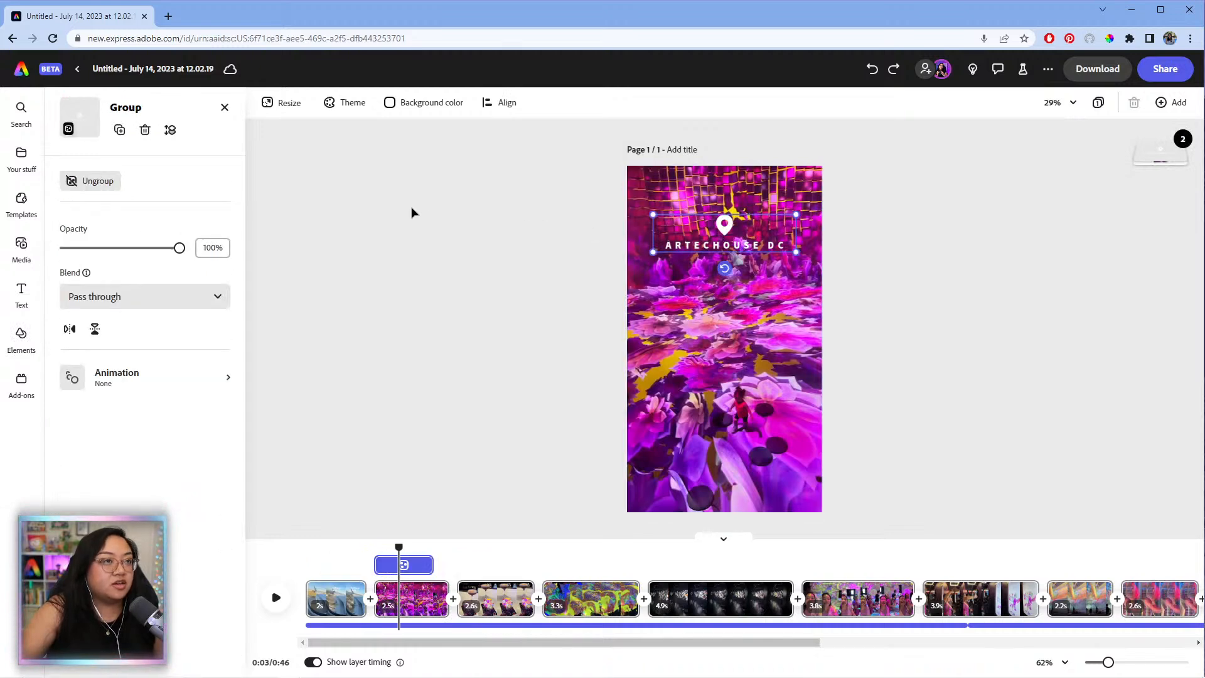
drag(561, 642, 695, 642)
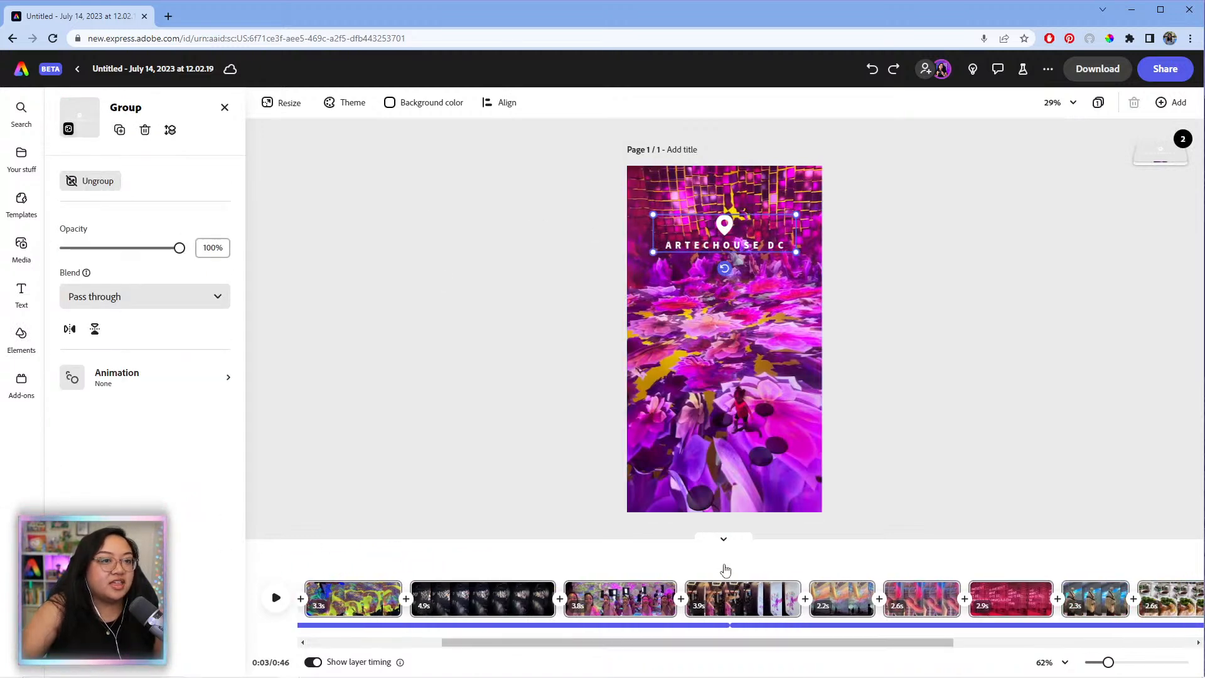
click(819, 574)
drag(815, 548, 807, 550)
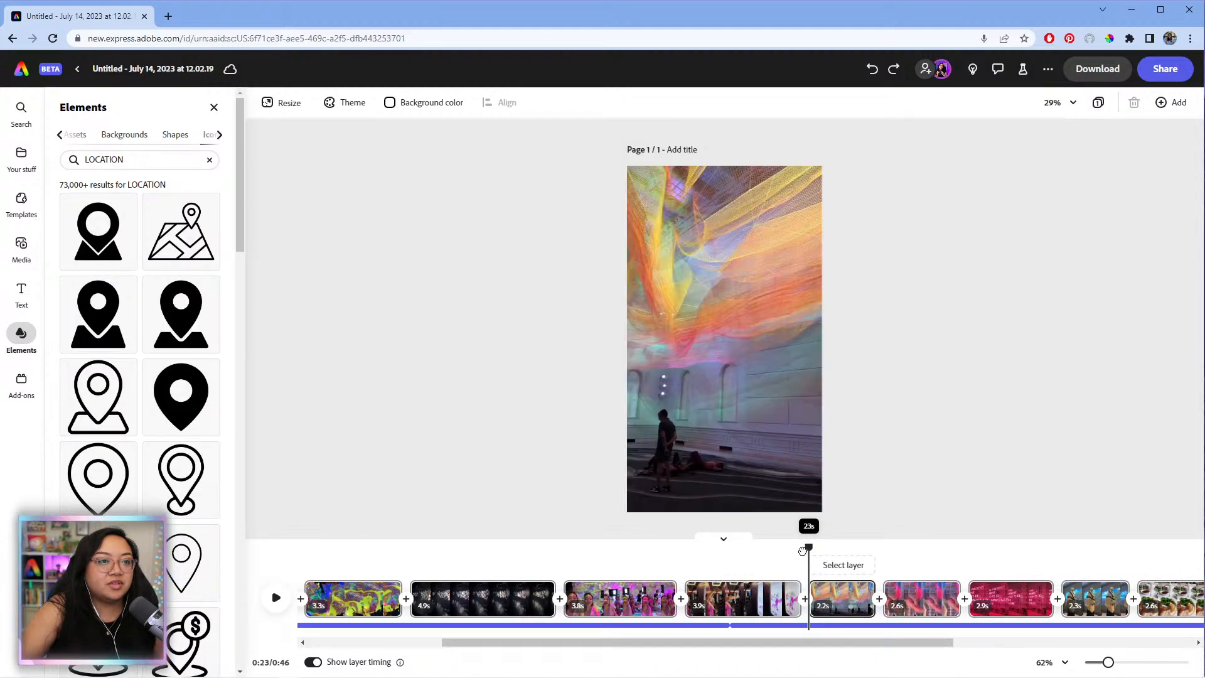
click(834, 564)
key(space)
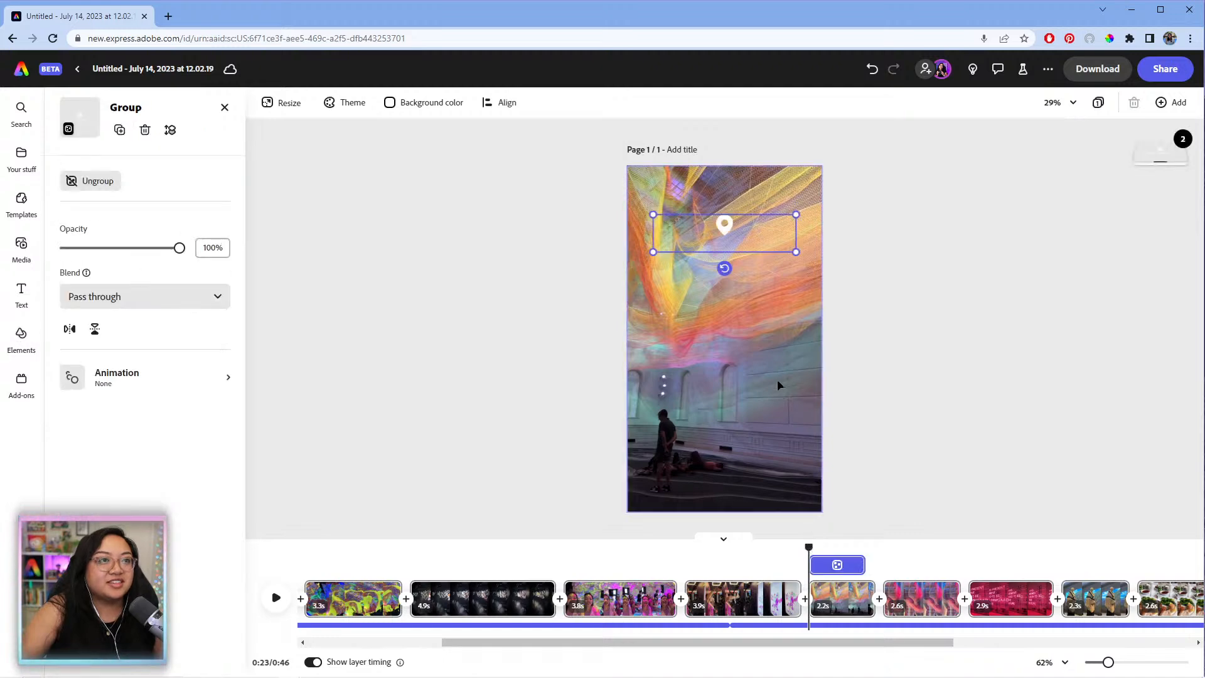
key(space)
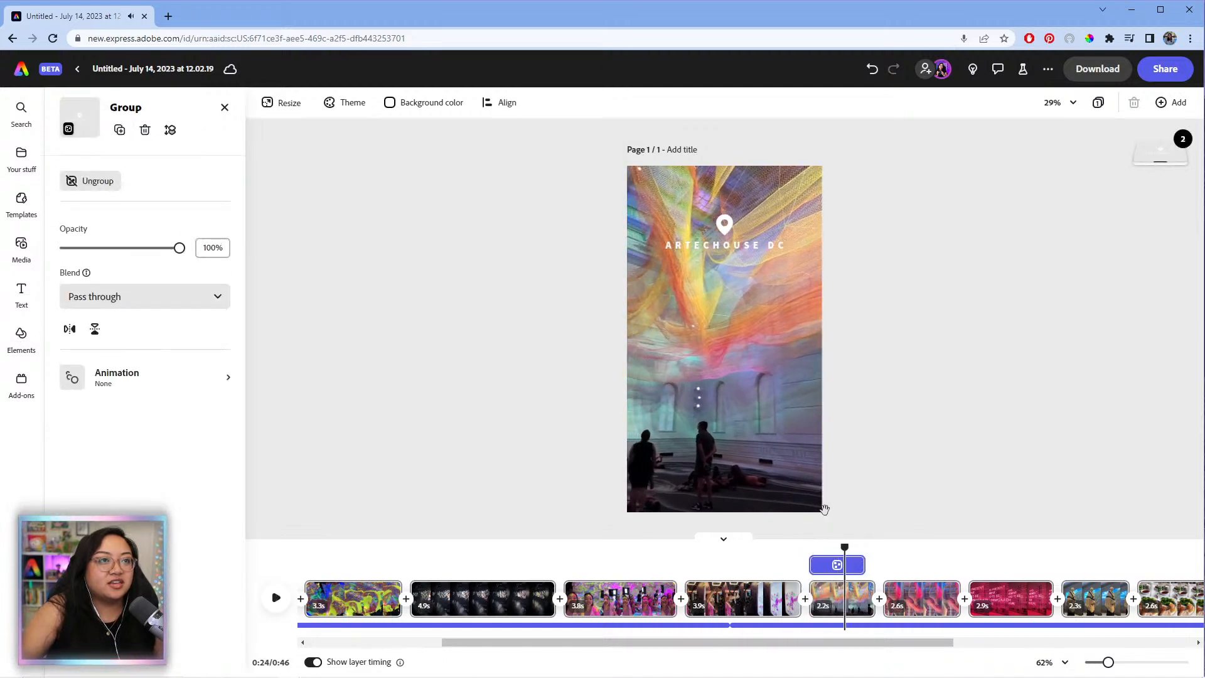
- Change the copied label's text to RENWICK GALLERY and play back its animation
click(738, 246)
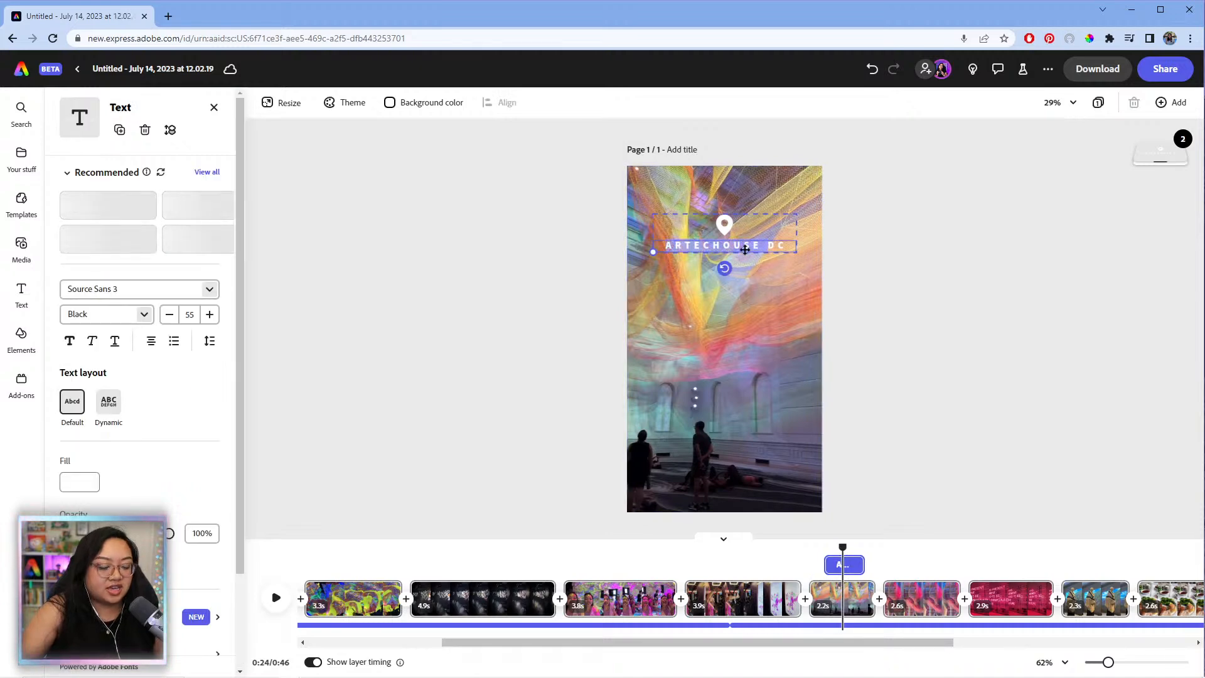
key(BackSpace)
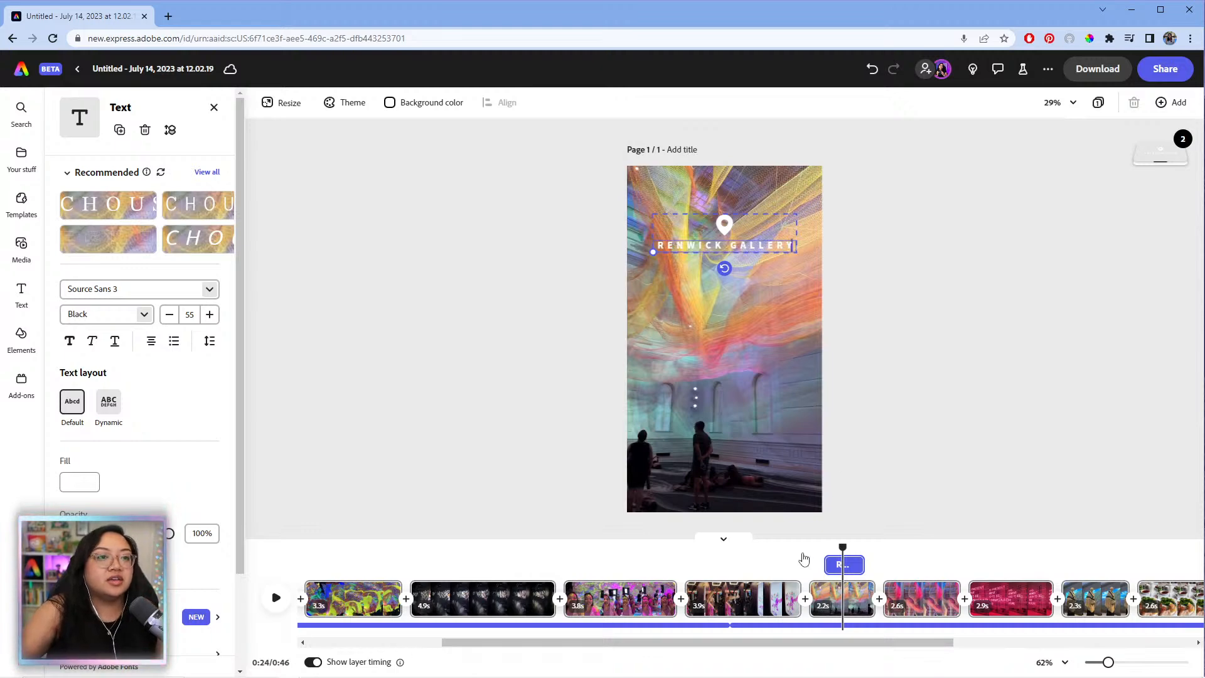
key(space)
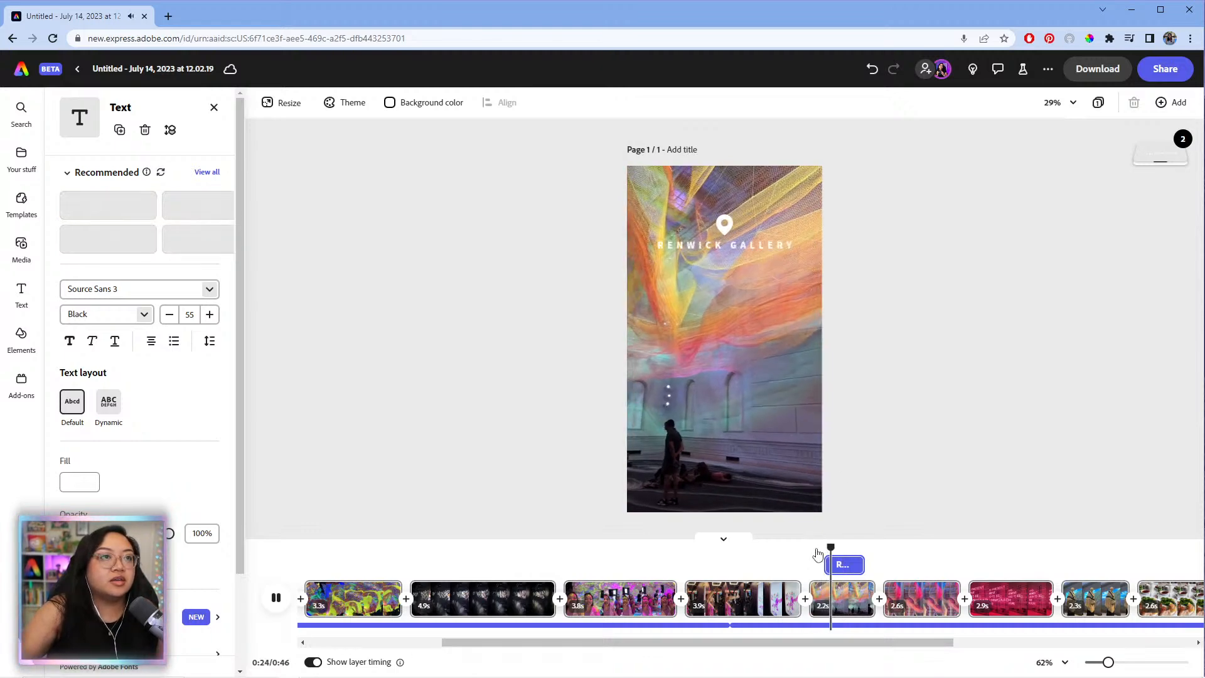
key(space)
- Paste the grouped location label into the 2.6 s food clip with the playhead at 0:33
drag(818, 642, 1071, 637)
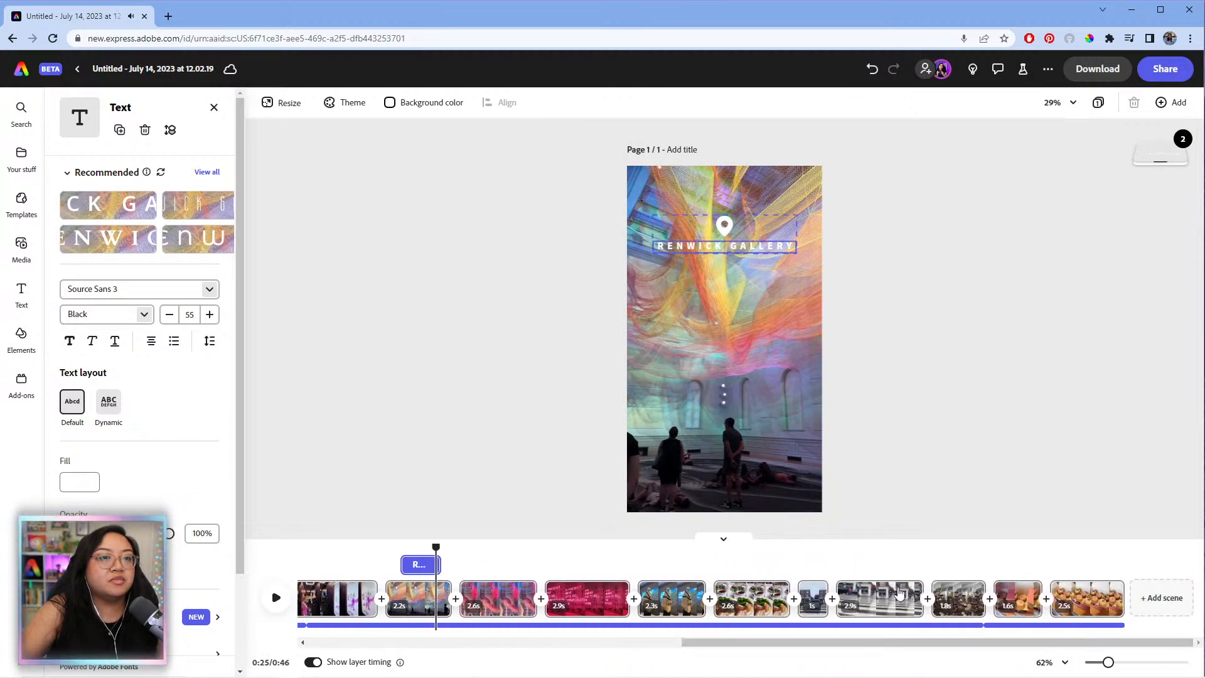
click(750, 576)
click(720, 550)
drag(719, 550, 711, 553)
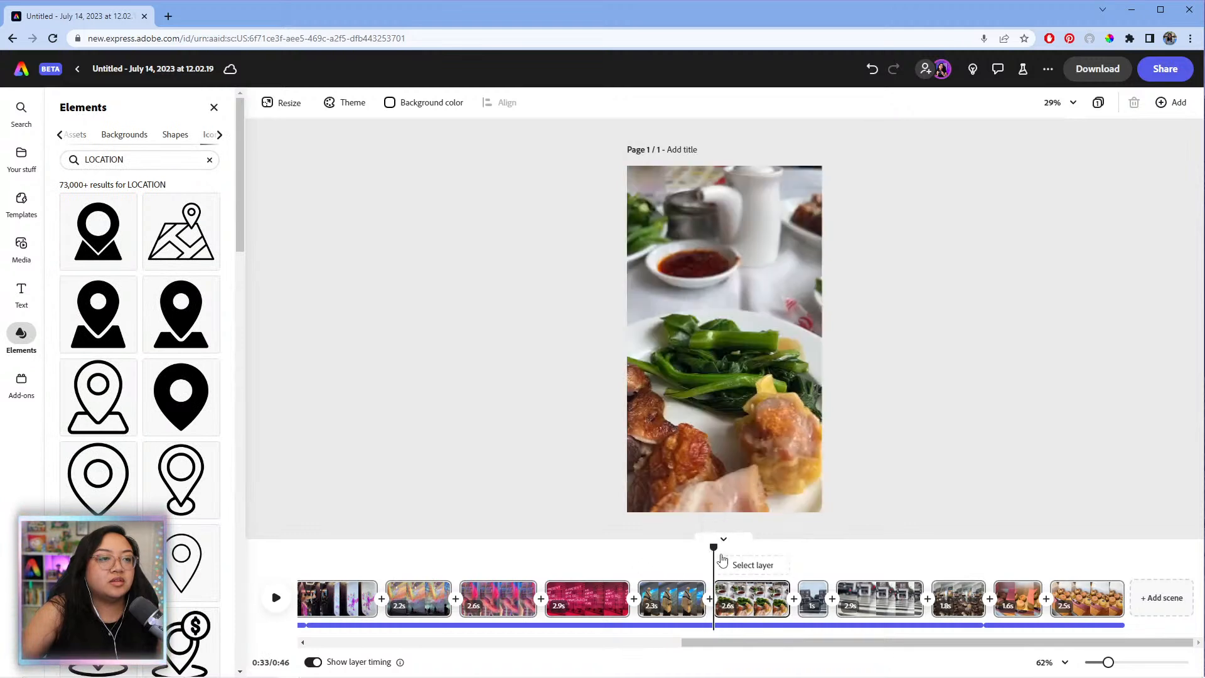
click(726, 565)
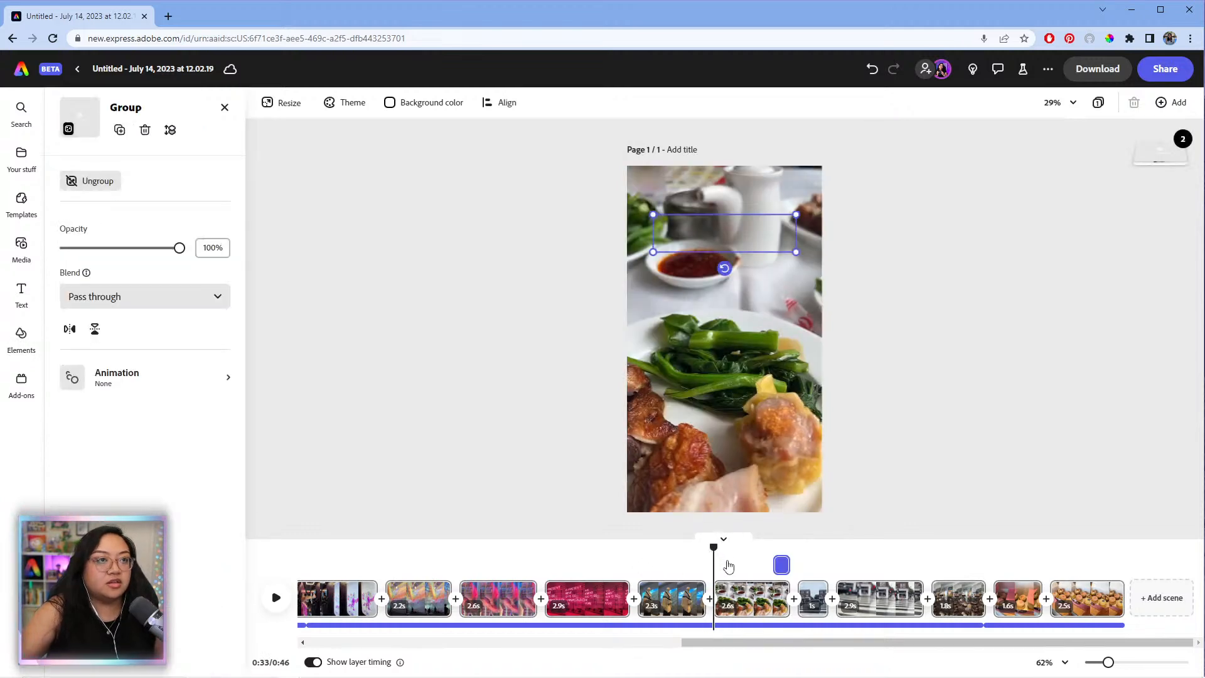
- Examine where the pasted location label's timing falls within the food clip, around 0:35
click(783, 546)
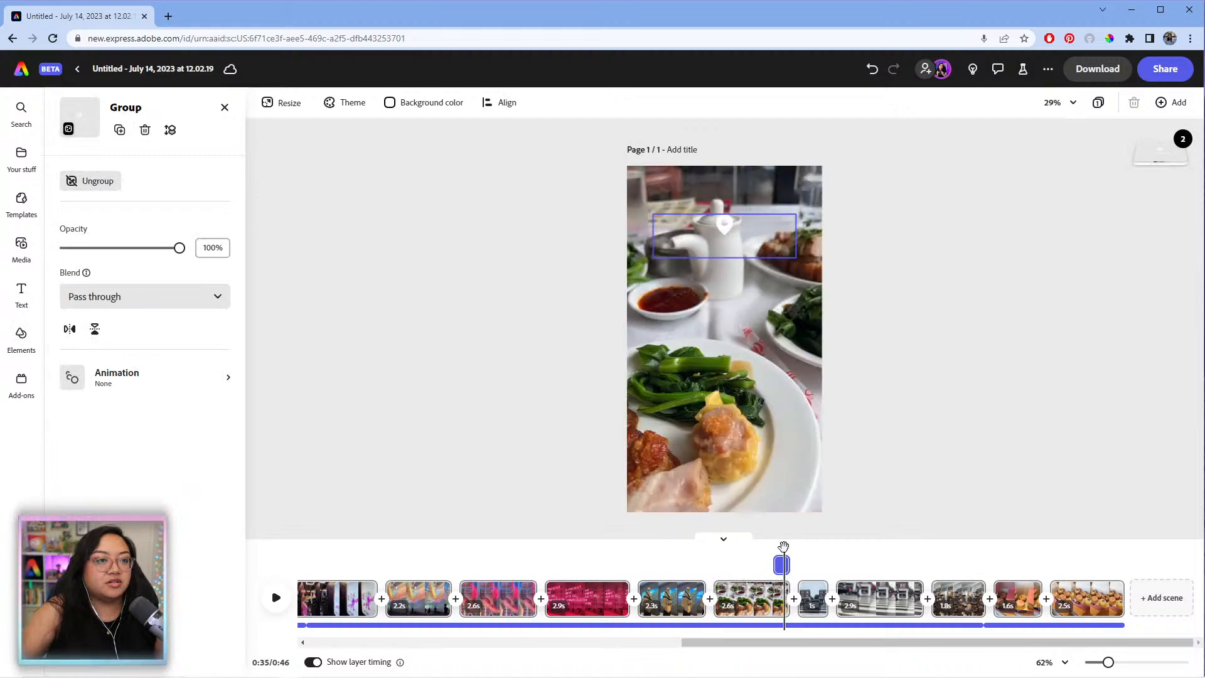
drag(782, 547, 780, 548)
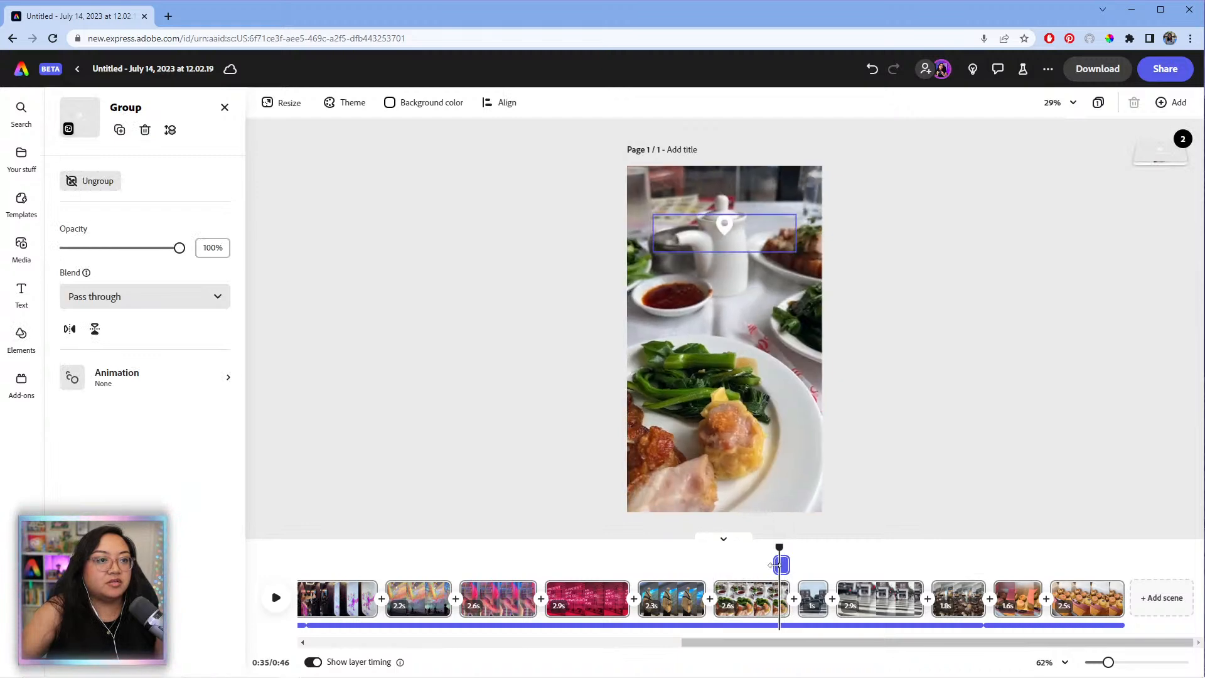
drag(1107, 663, 1115, 664)
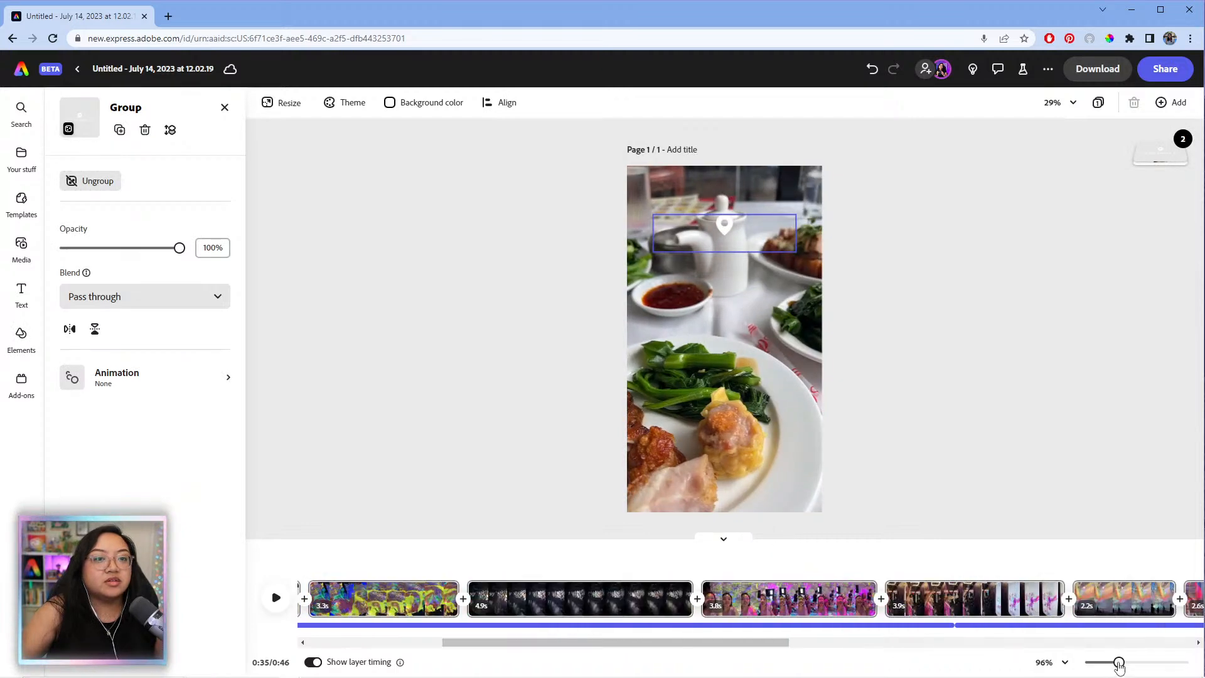
click(898, 641)
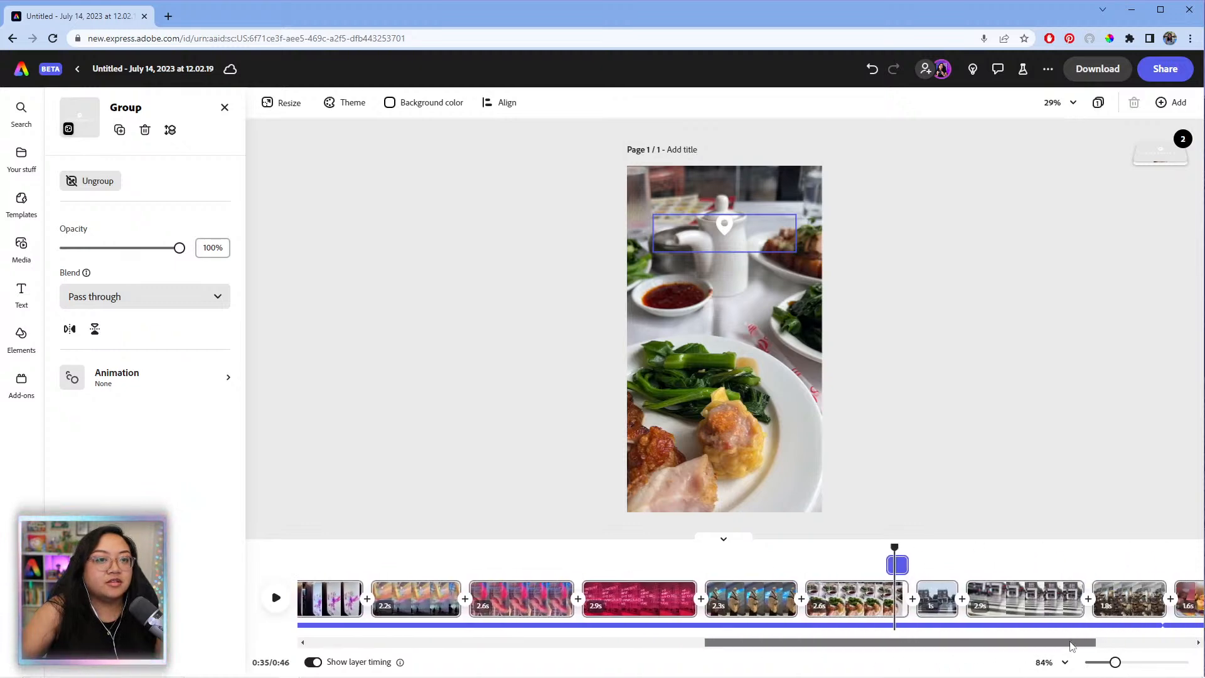
click(965, 562)
click(858, 558)
click(759, 419)
click(893, 575)
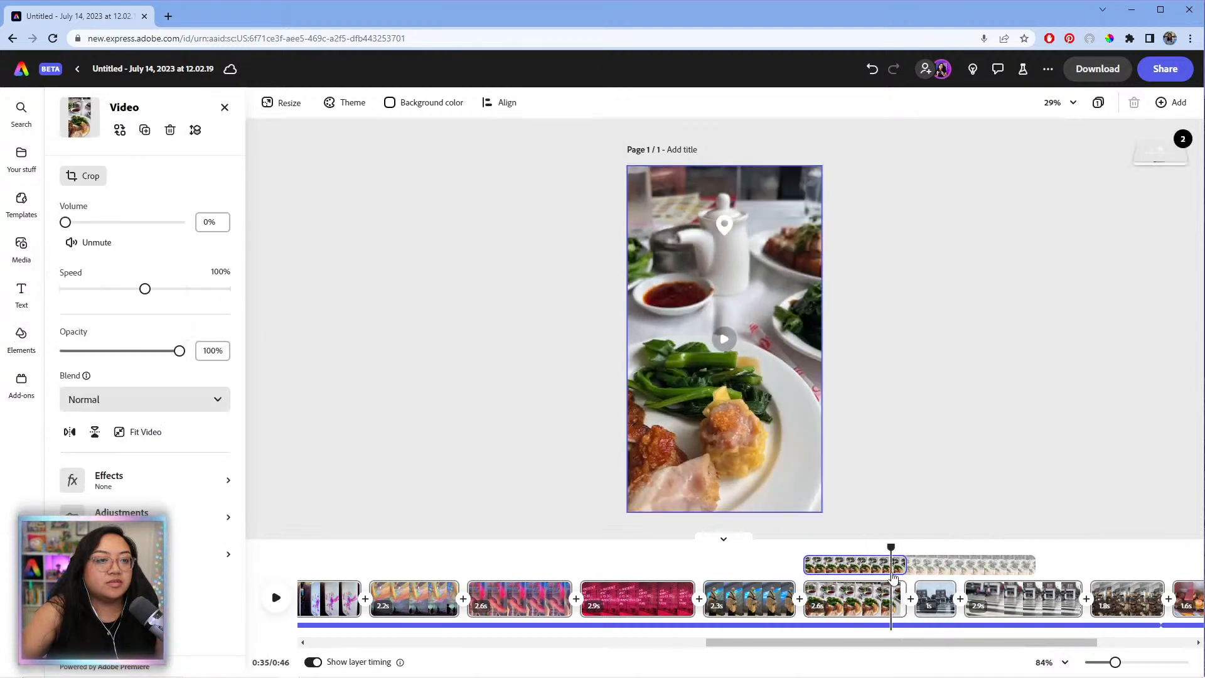
- Return the playhead to the food clip's start at 0:33, paste the location label again and select it
click(855, 535)
click(806, 547)
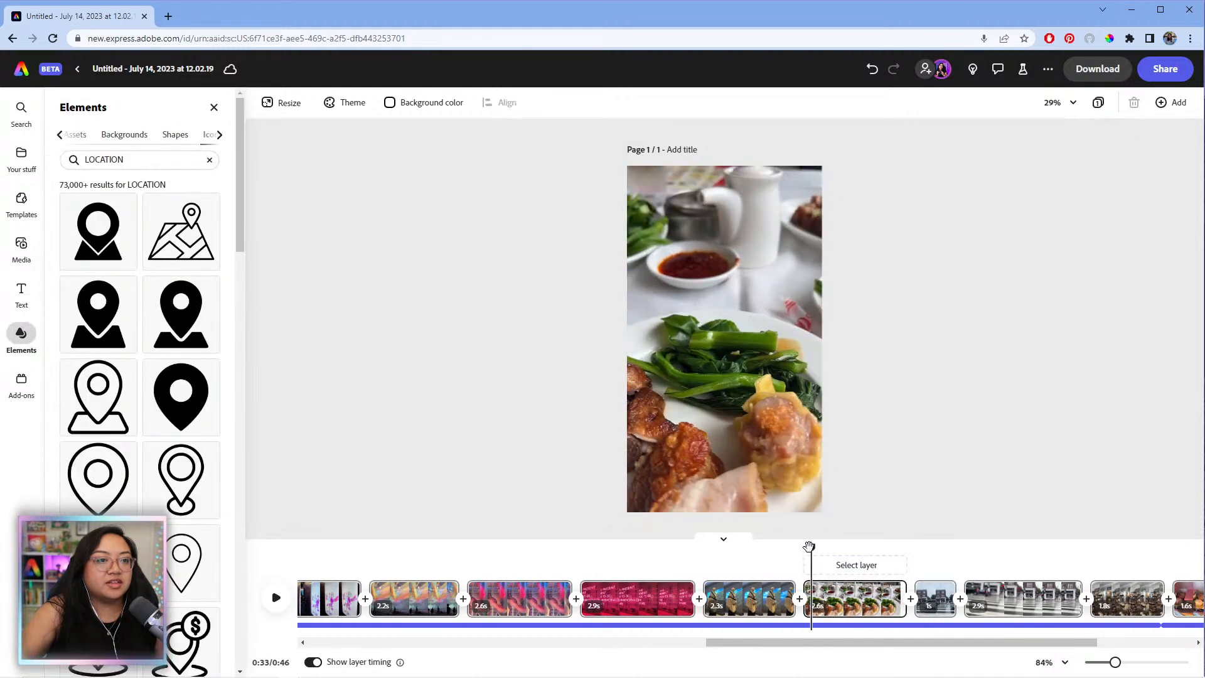
click(808, 485)
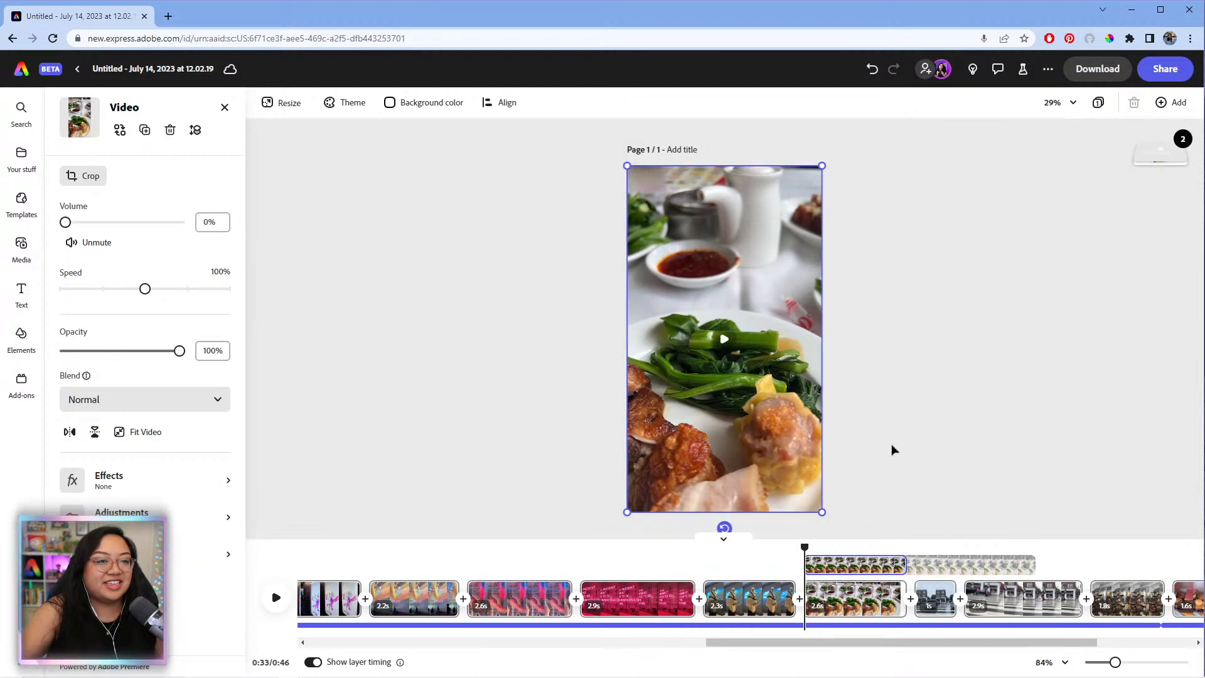
click(927, 418)
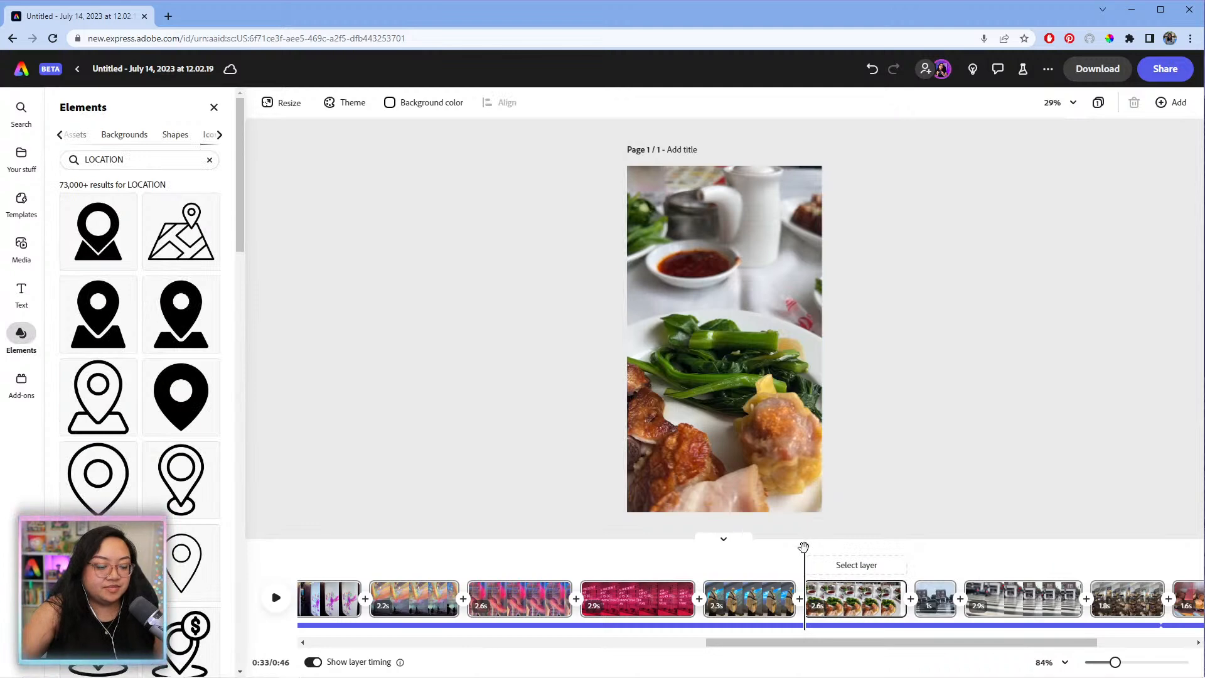
click(899, 564)
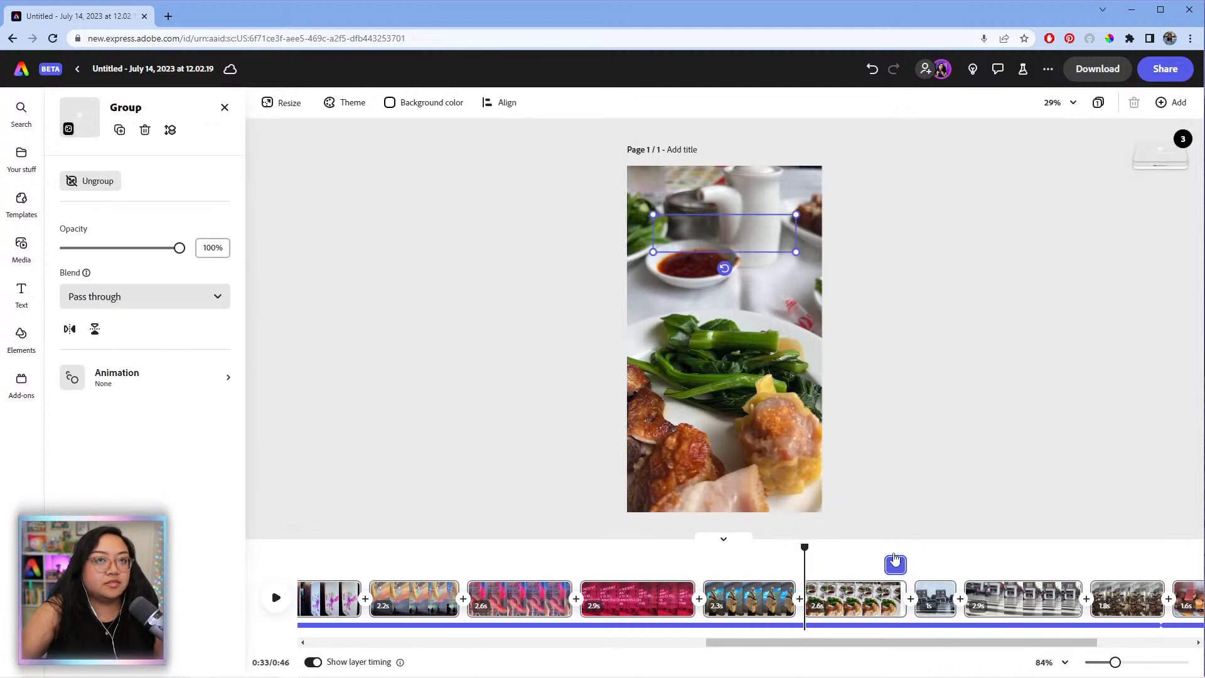
- Try extending the location label's timing across the whole food clip, play it back, and undo the change
drag(886, 562, 807, 565)
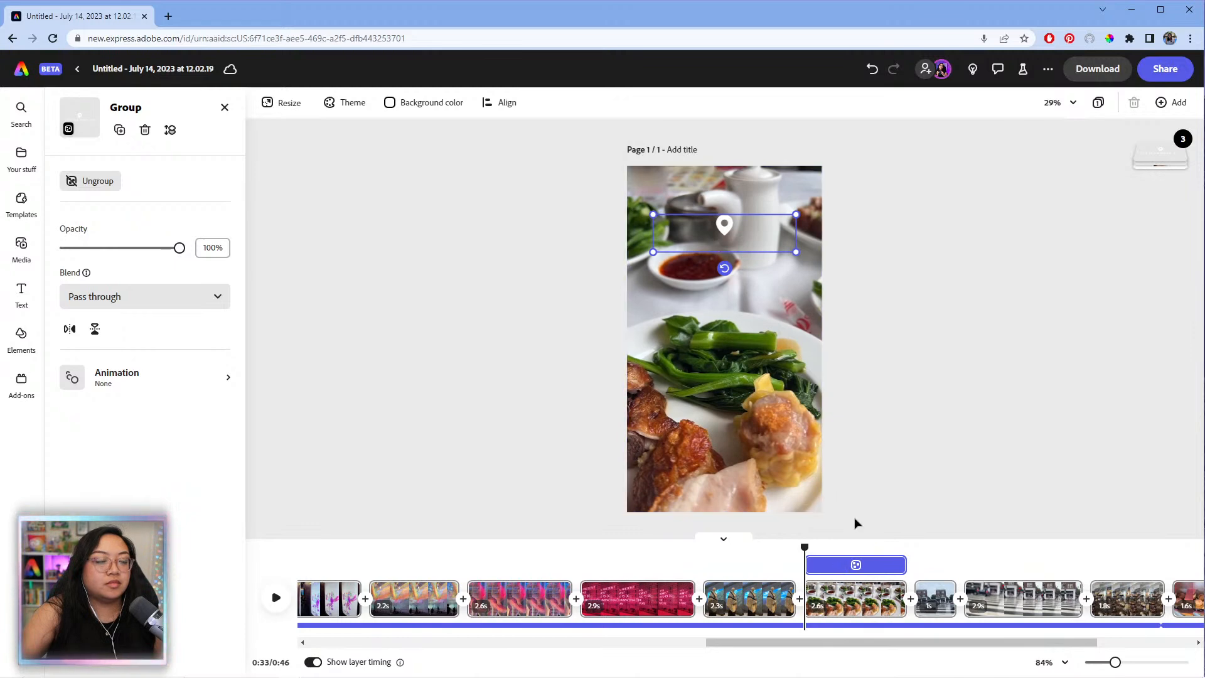
key(space)
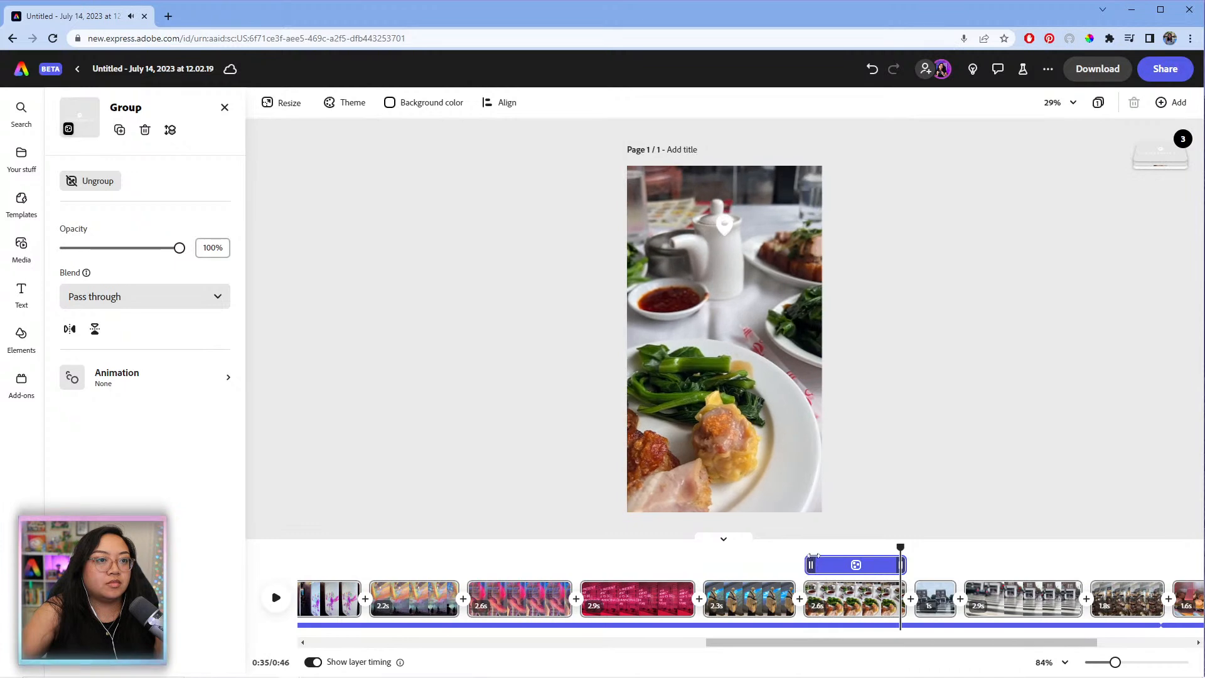
click(820, 543)
key(space)
click(830, 558)
key(ctrl+z)
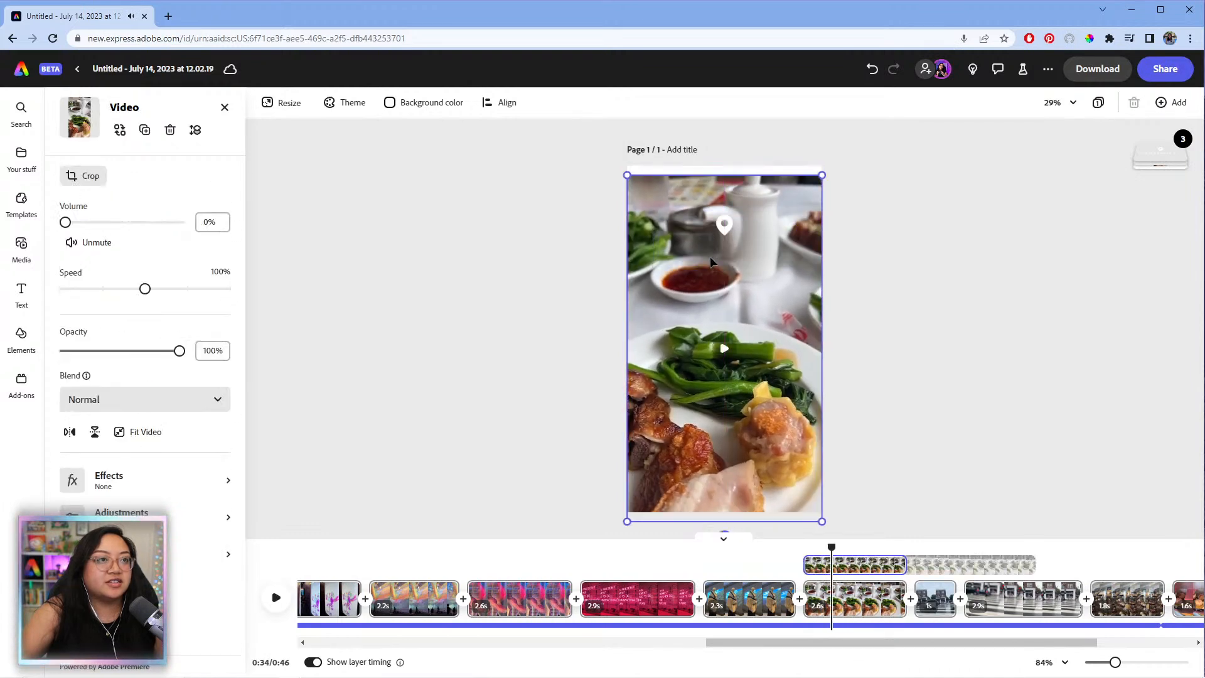
key(ctrl+shift+z)
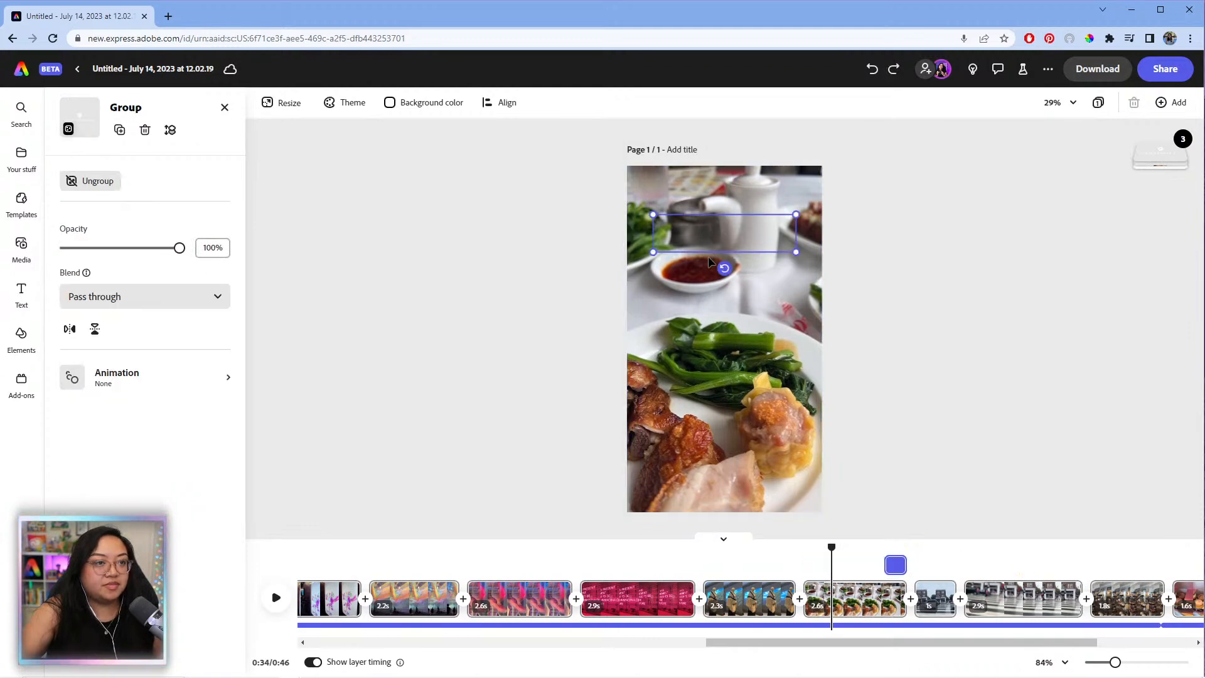
- Select and copy the grouped RENWICK GALLERY location label in the 2.2 s clip at 0:24
key(Escape)
drag(761, 643, 363, 641)
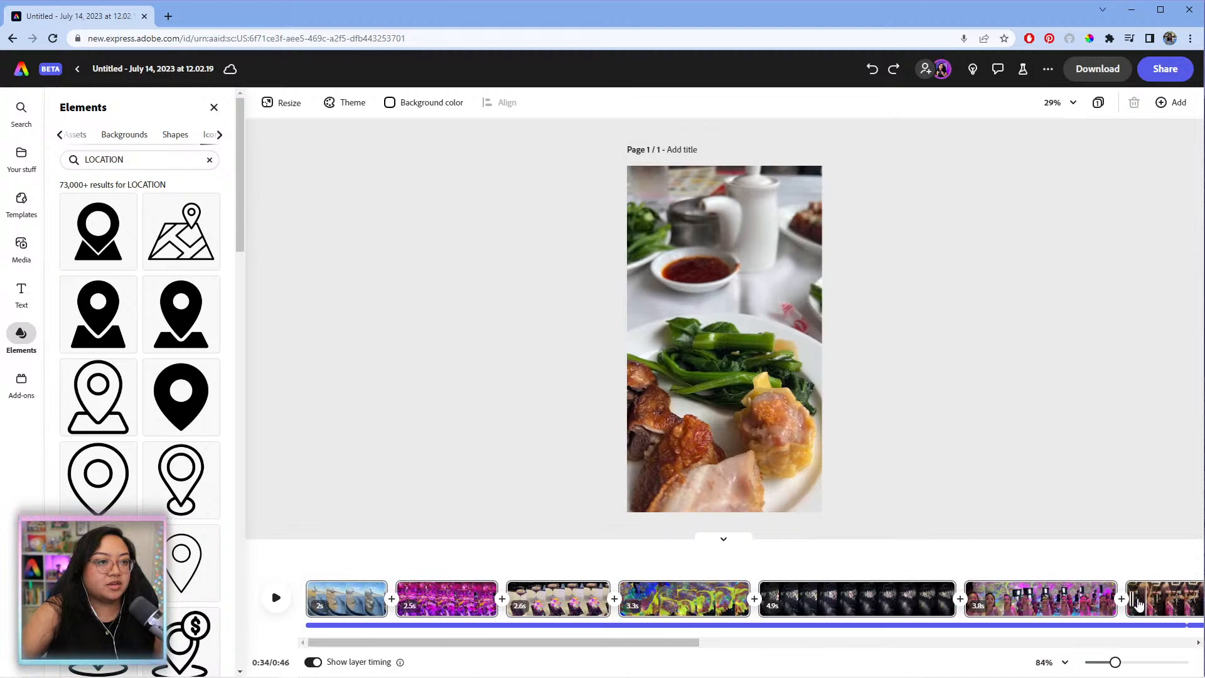
drag(630, 642, 858, 641)
click(807, 602)
click(738, 251)
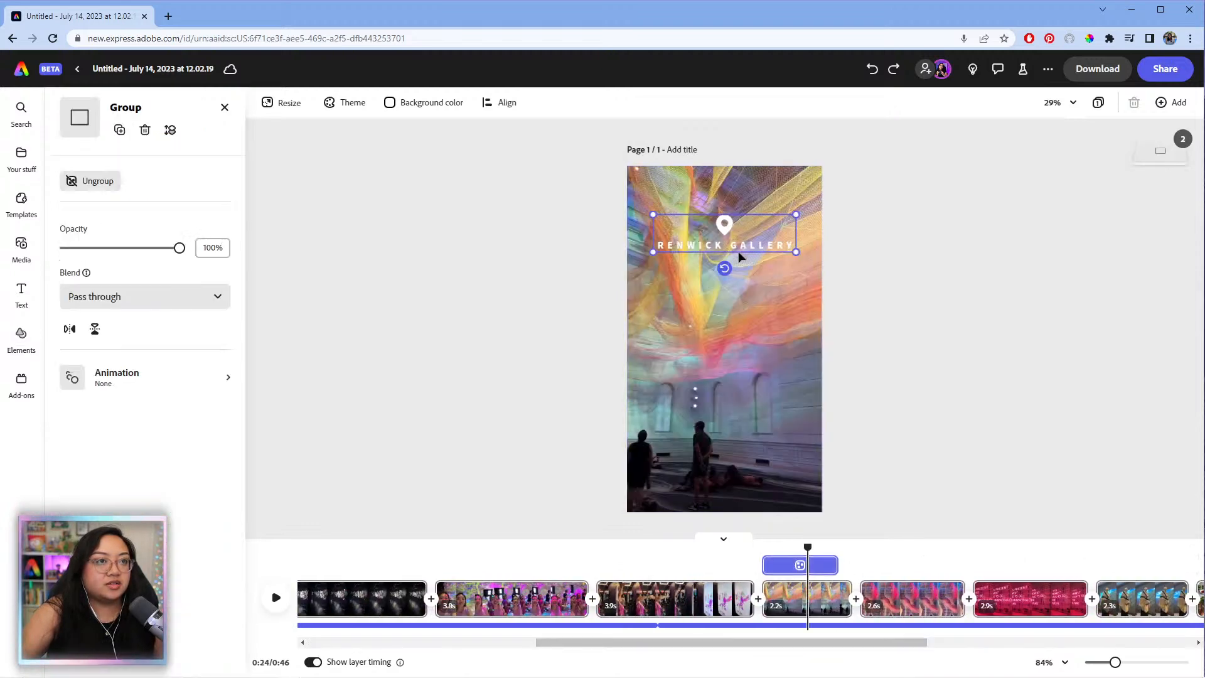
- Place the playhead at the start of the 2.6 s food clip at 0:33 and paste the copied location label
drag(785, 642, 947, 635)
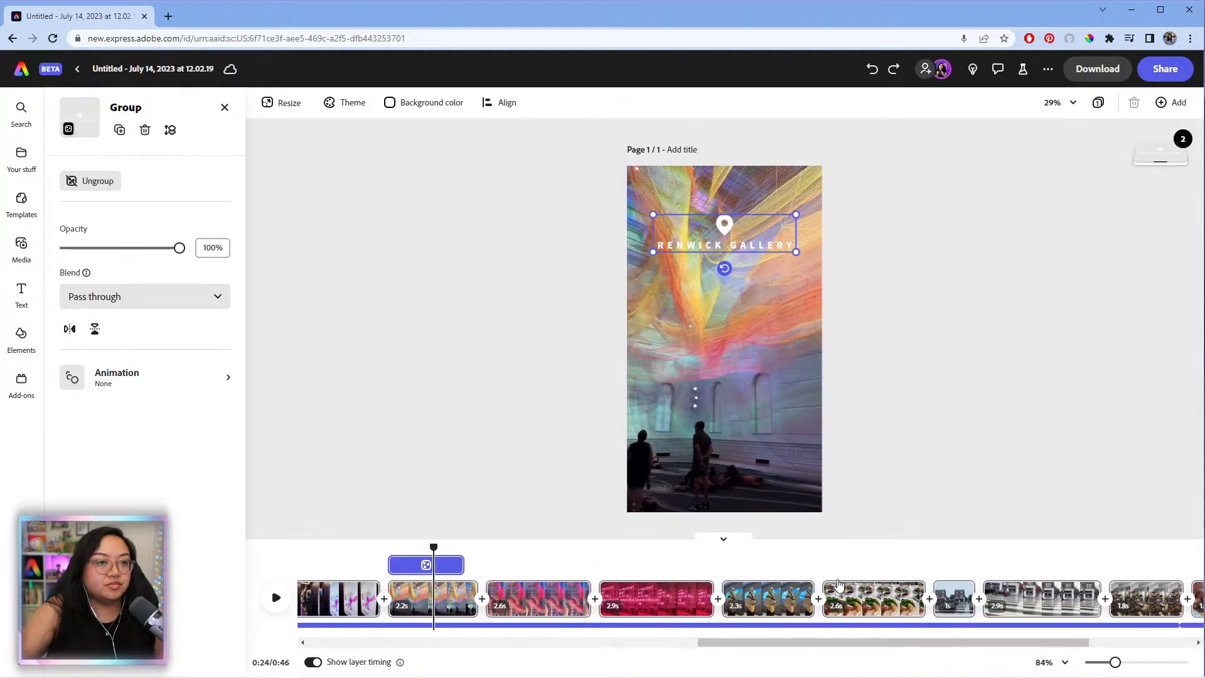
click(823, 544)
drag(813, 546, 822, 545)
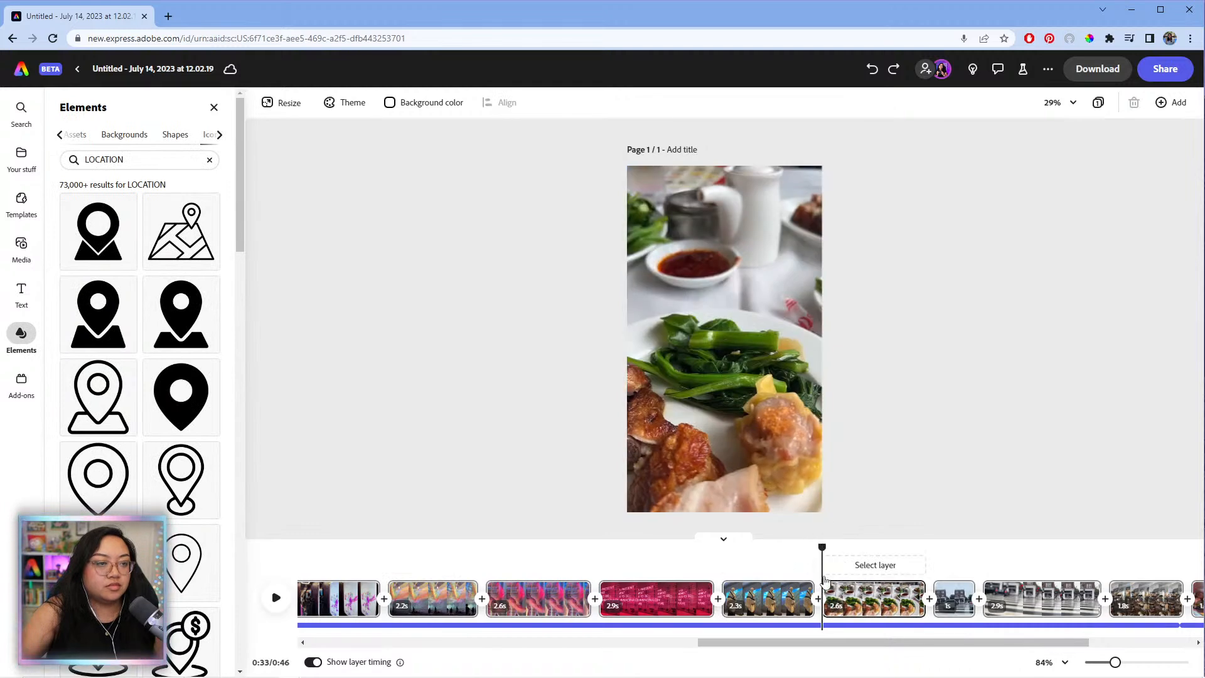
click(849, 558)
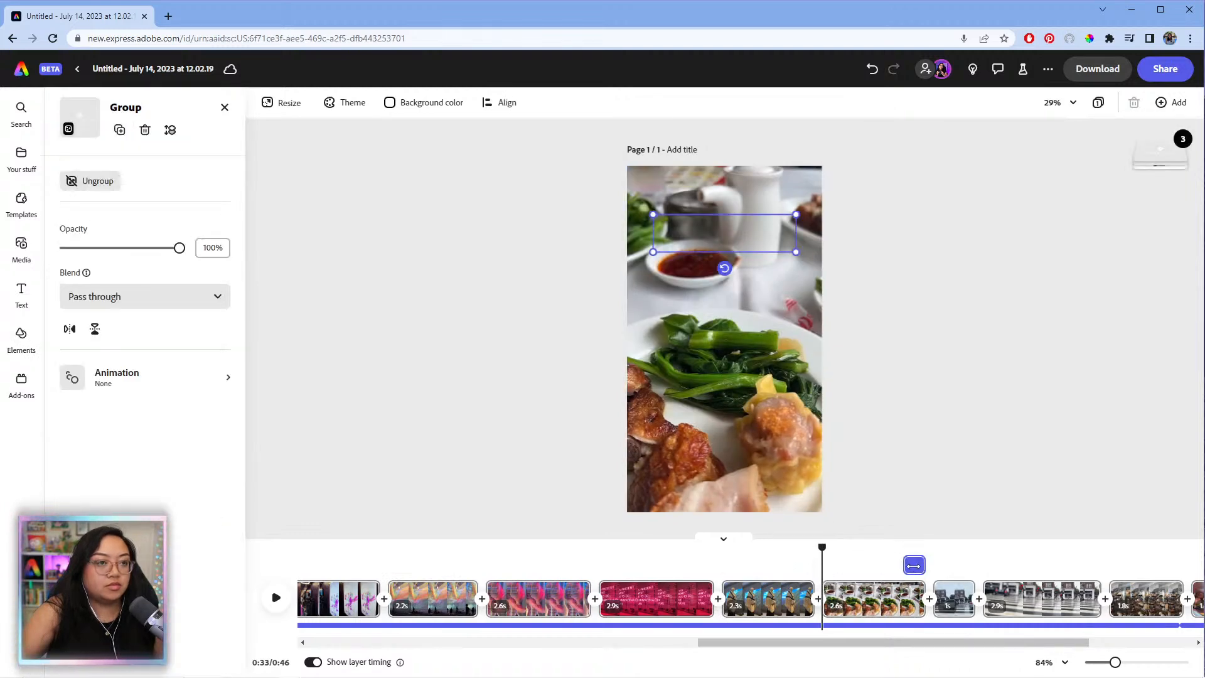
- Try to remove the misplaced location label near 0:35 in the food clip
click(913, 566)
click(722, 241)
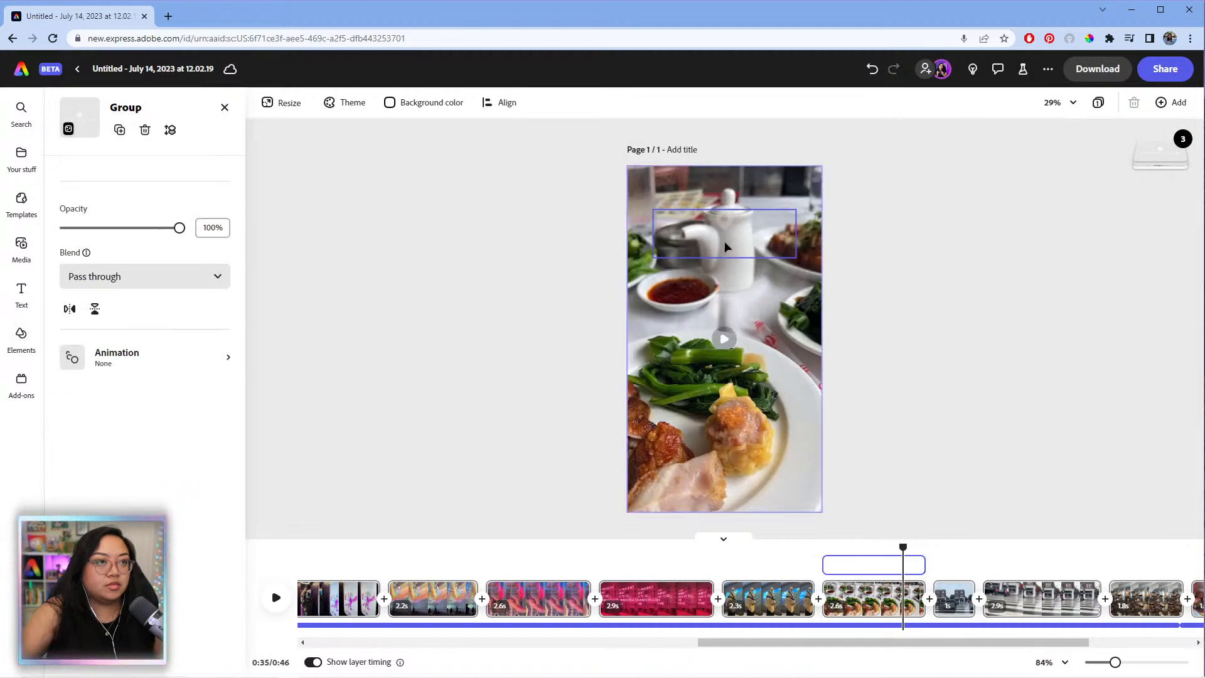
click(723, 241)
key(Delete)
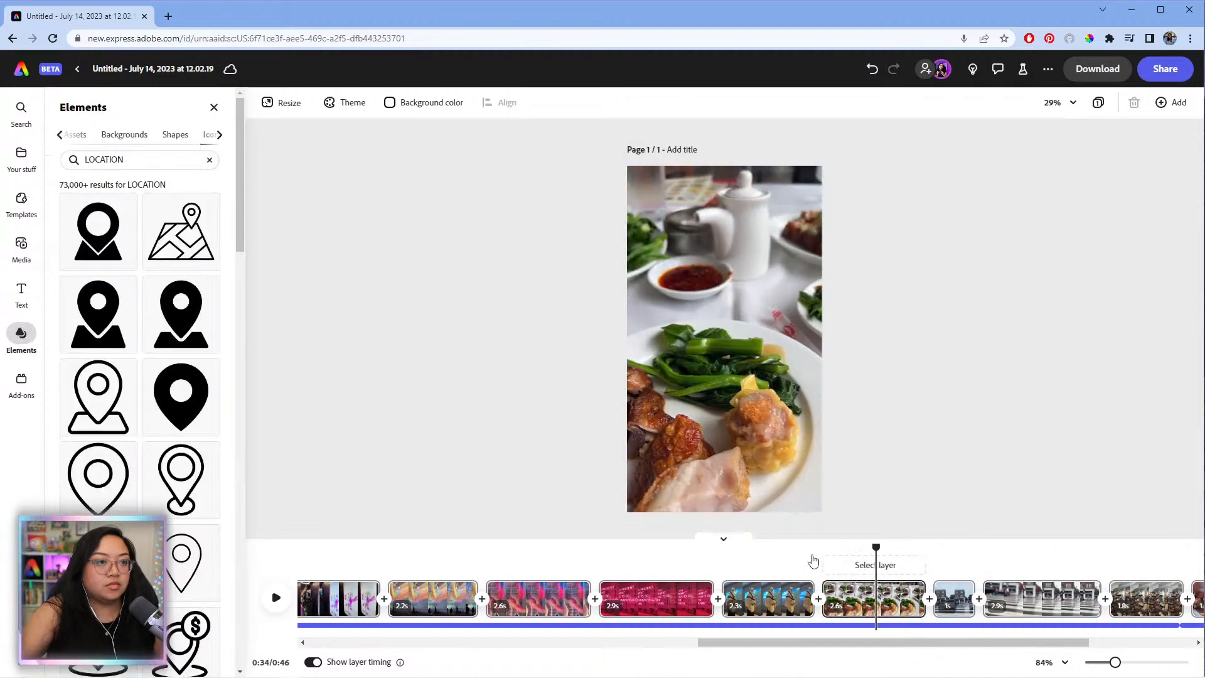
- Paste the location label into the food clip again and stretch its timing across the whole 2.6 s clip
click(844, 563)
drag(909, 564, 862, 567)
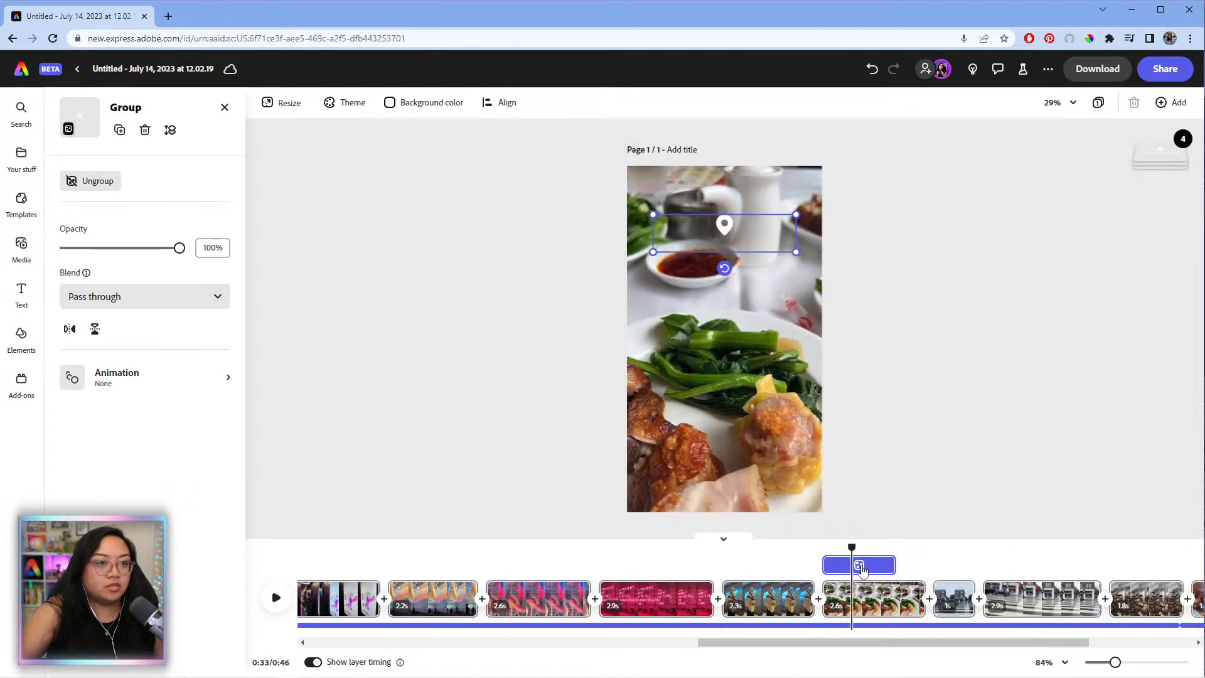
click(720, 239)
click(721, 232)
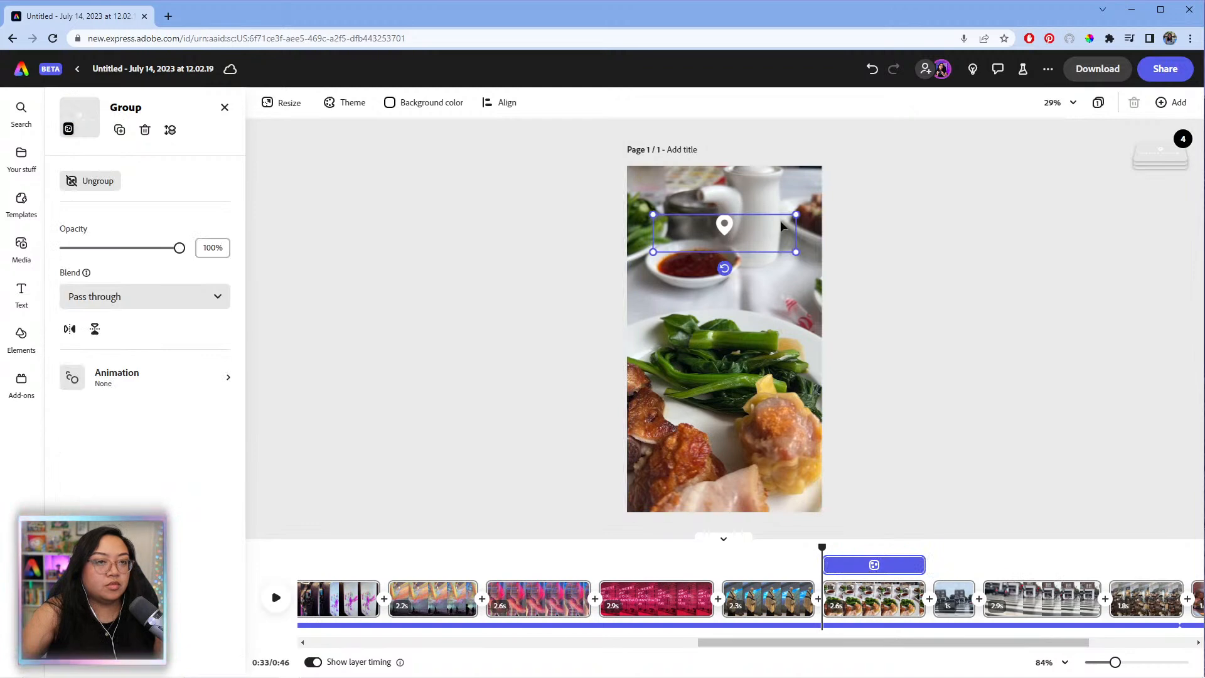
- Ungroup the food clip's location label and select its pin icon on its own
click(101, 182)
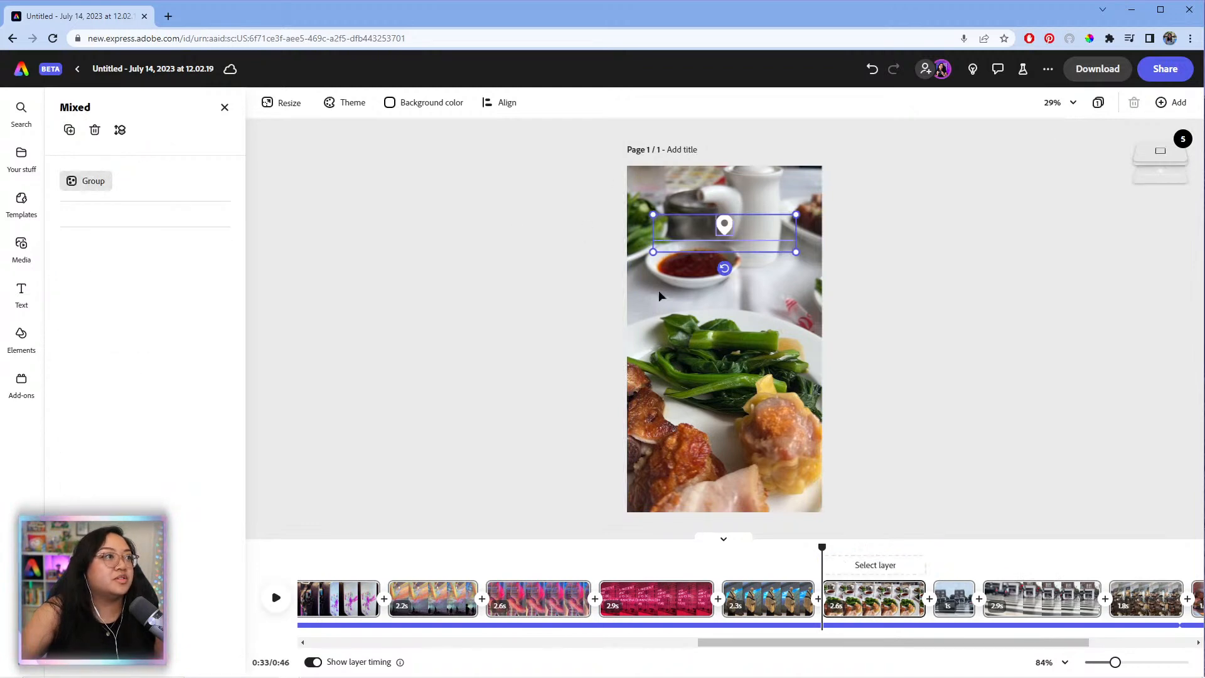
click(985, 438)
click(731, 240)
click(727, 231)
- Delete the two leftover duplicate location label groups from the food clip's layer stack
click(1154, 155)
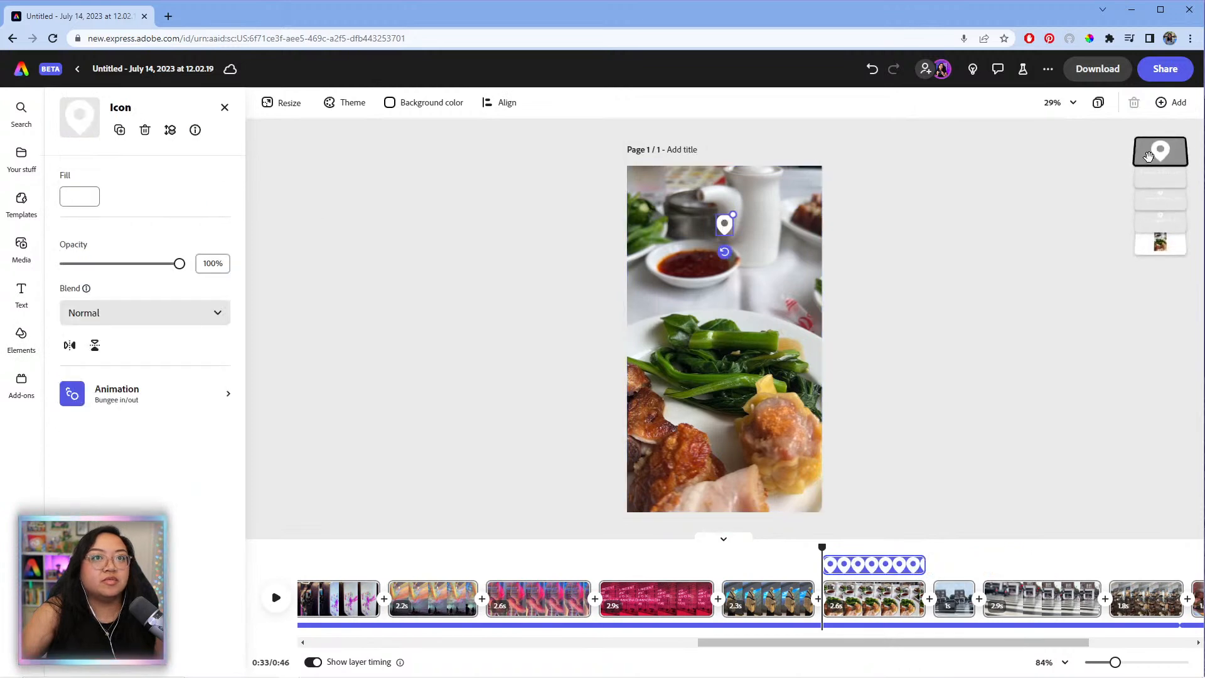
click(1143, 223)
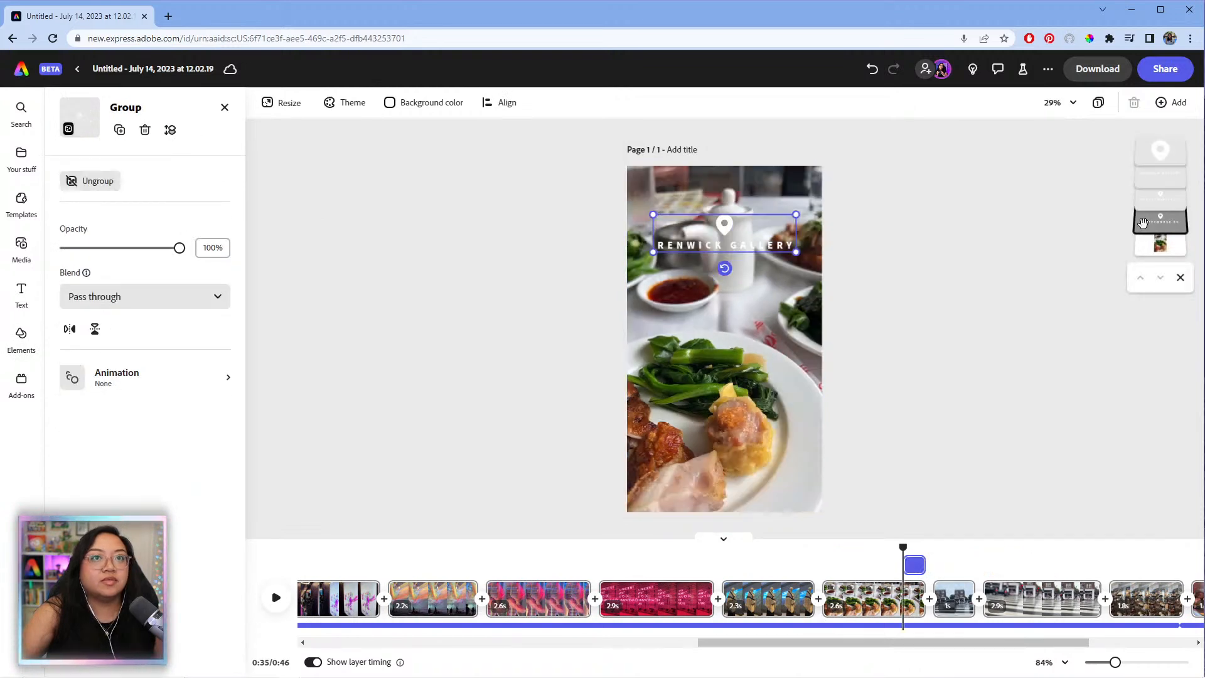
key(Escape)
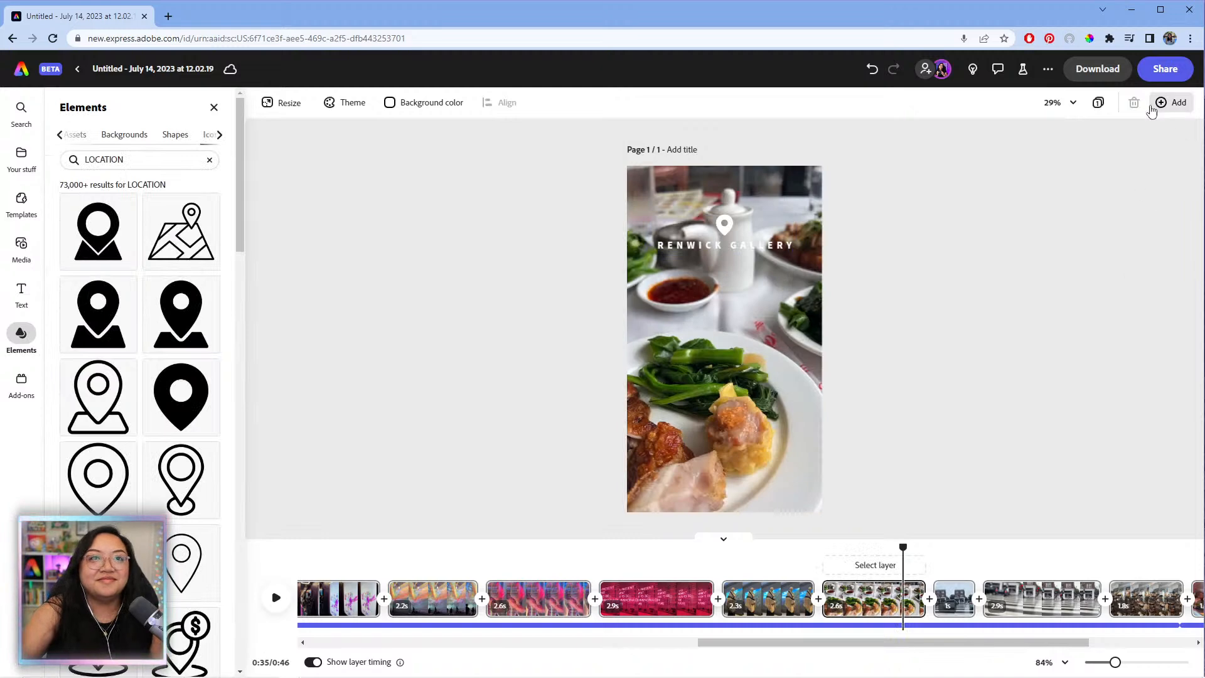
click(1098, 104)
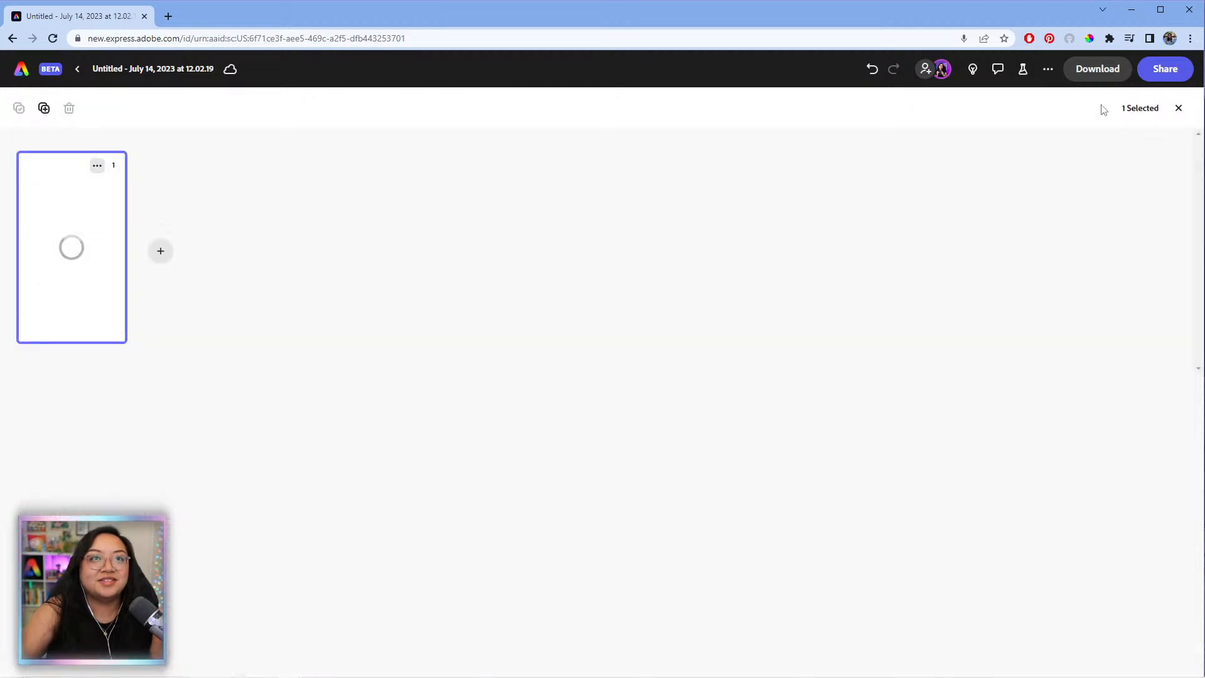
click(1178, 109)
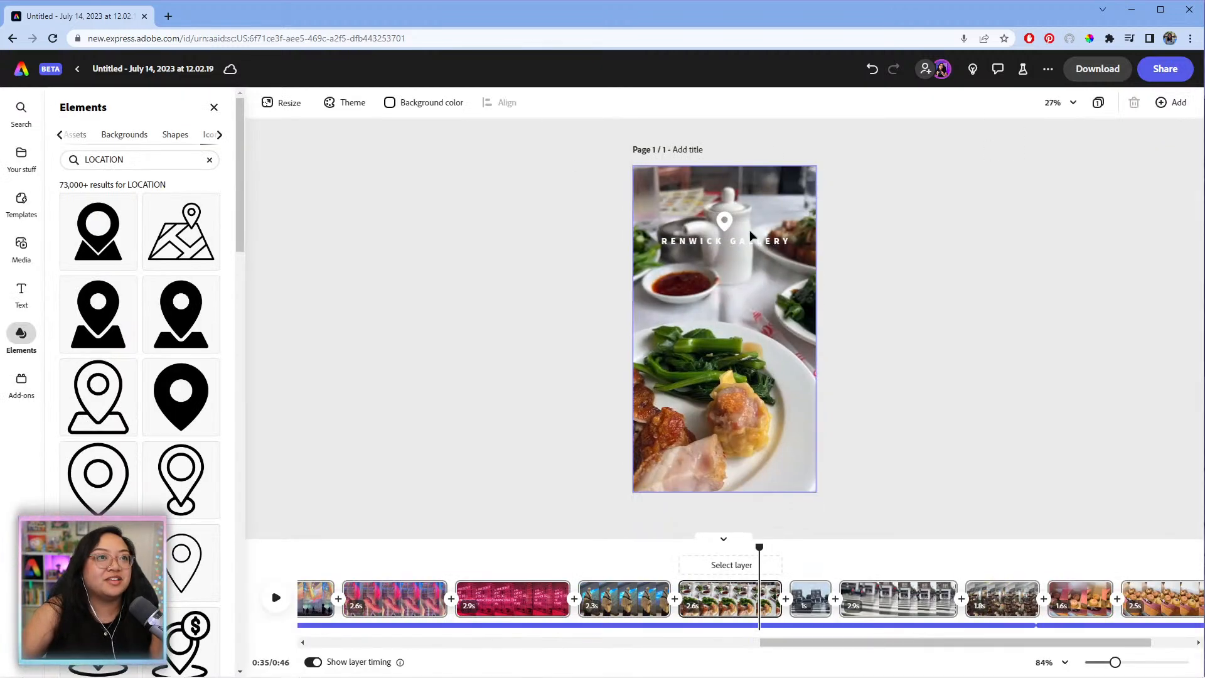
click(779, 405)
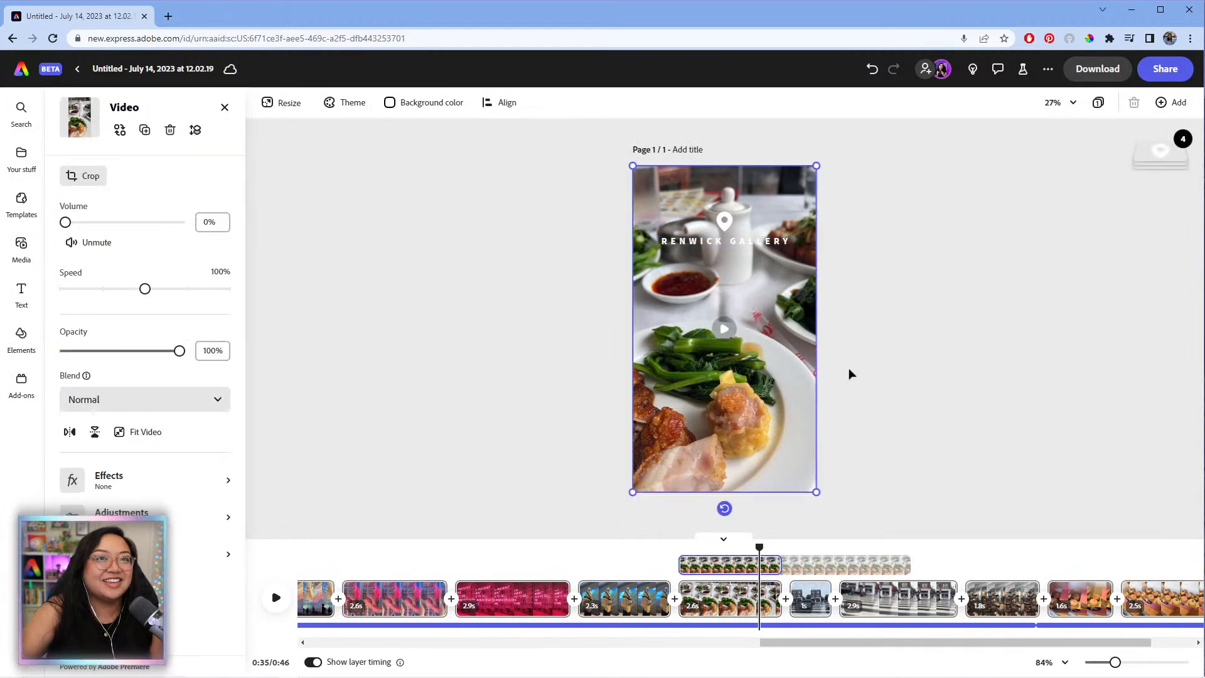
mouse_move(1167, 177)
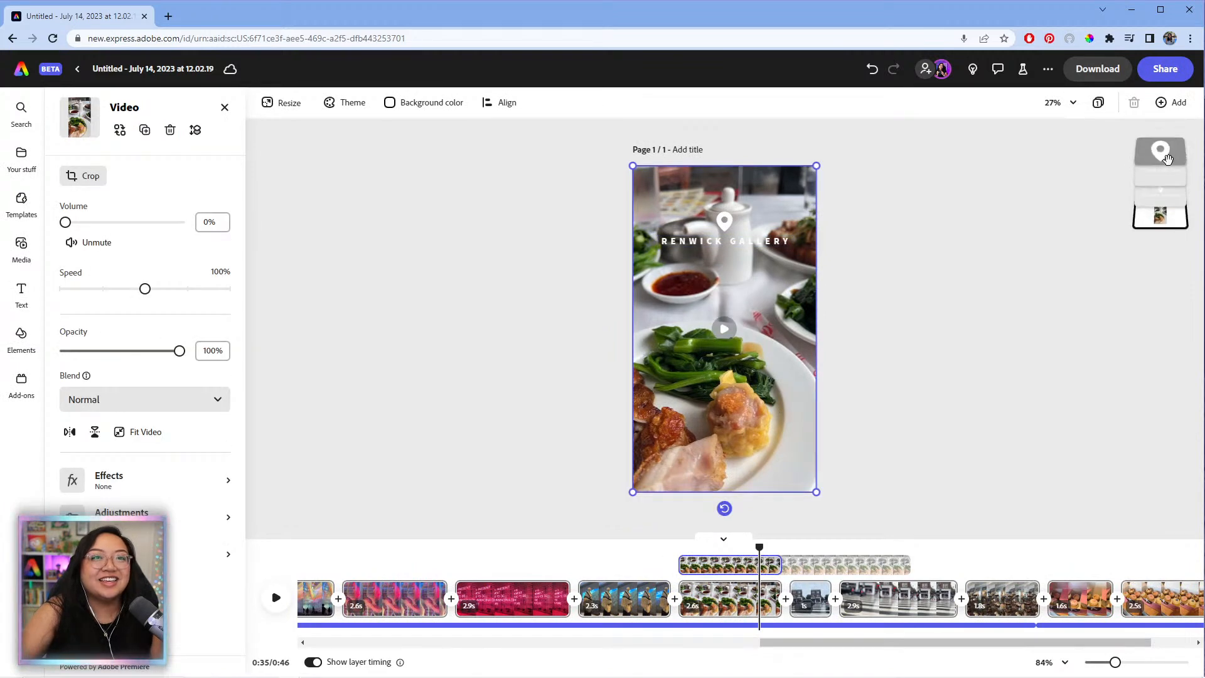
right_click(1163, 206)
click(1155, 201)
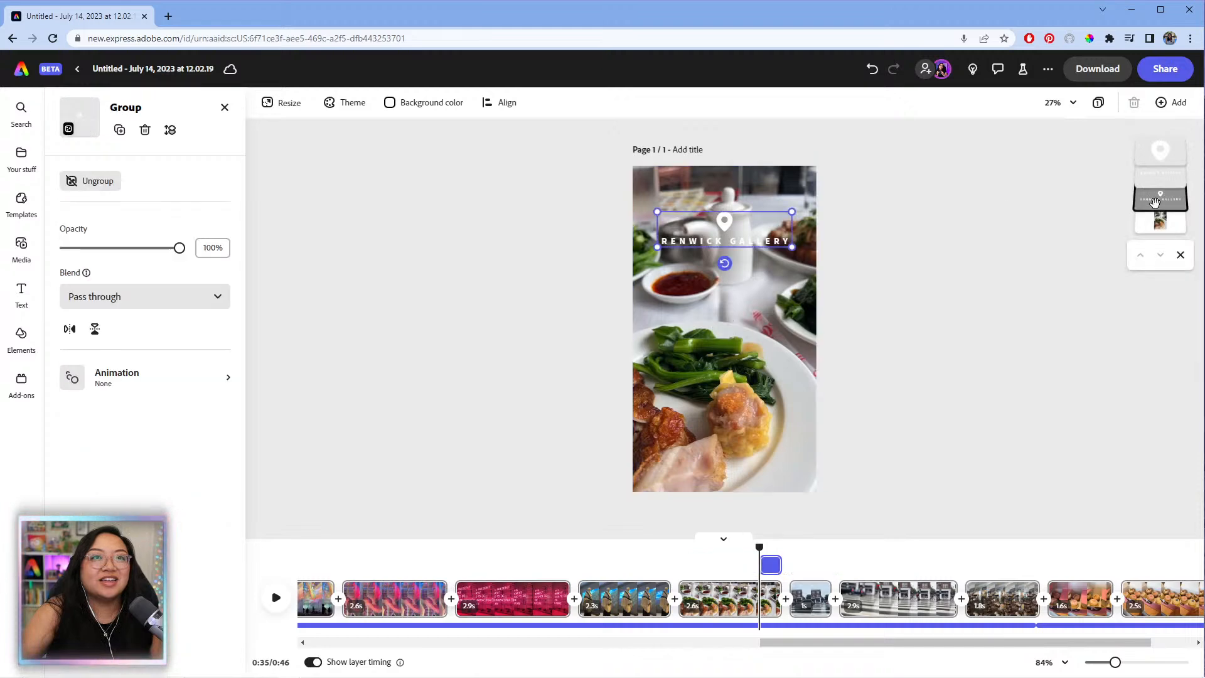
key(Escape)
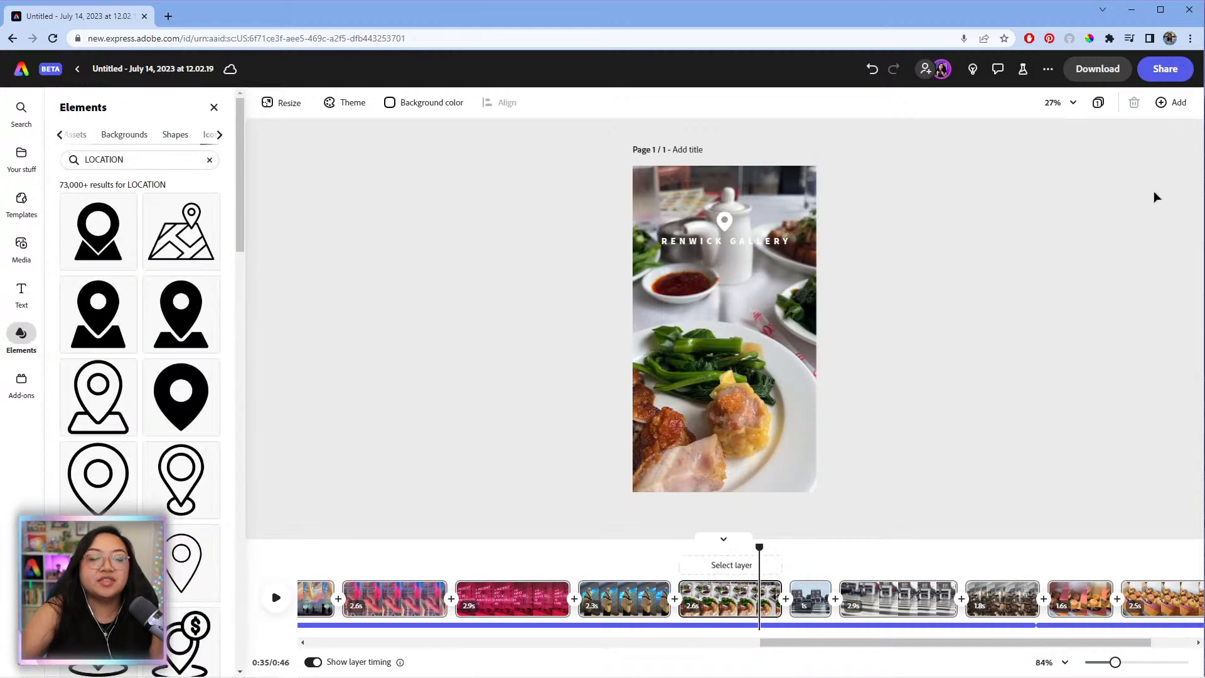
- Replace the food clip's label text with DIM SUM and extend the text's timing back to 2.3 s
double_click(767, 240)
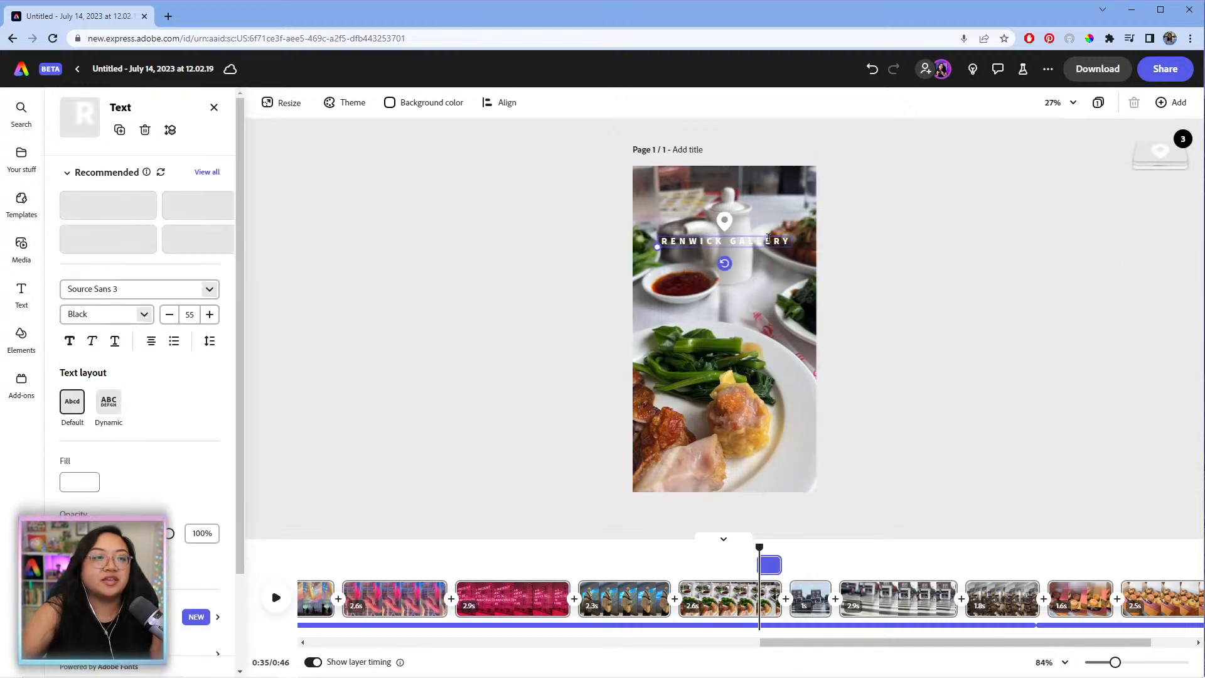
key(ctrl+a)
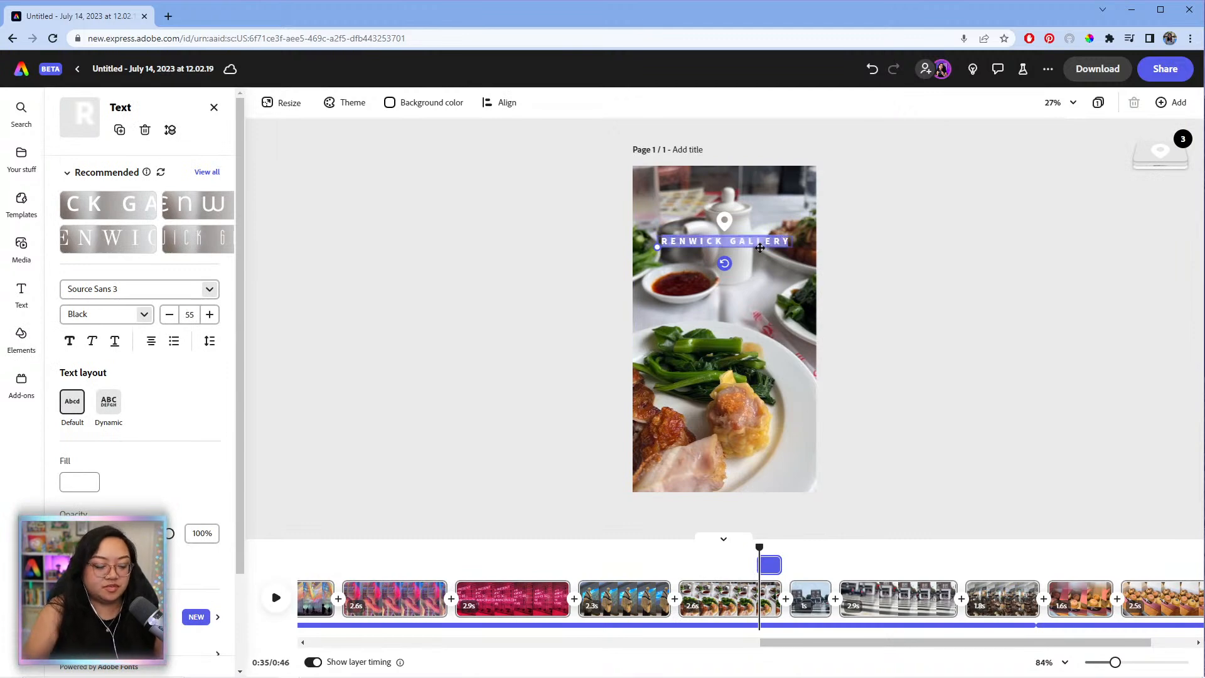
text(DIM SUM)
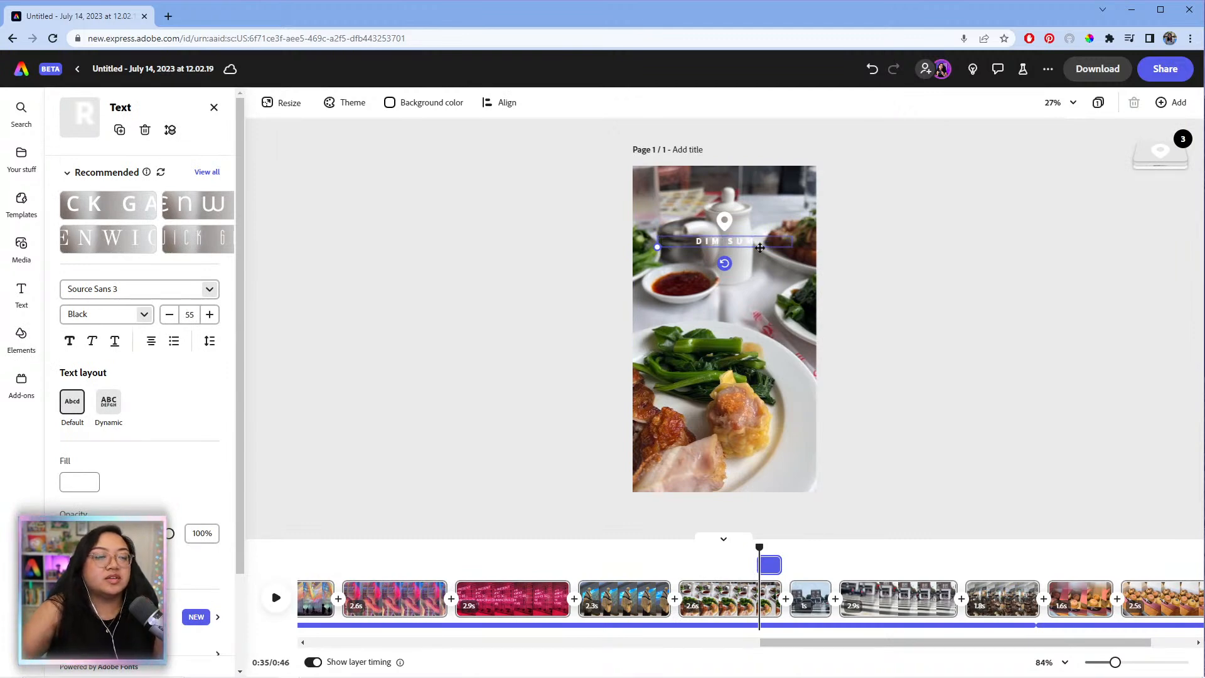
drag(760, 564, 689, 572)
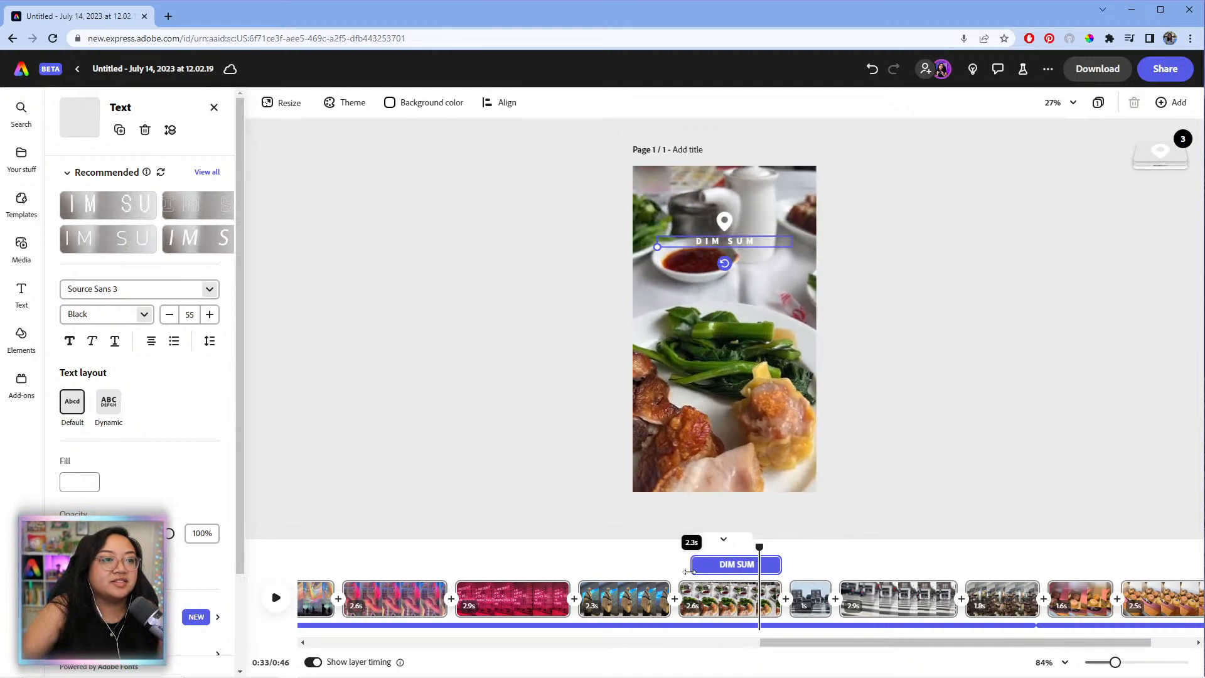
- Select the pin icon and play back the DIM SUM label from the food clip's start at 0:33
click(723, 221)
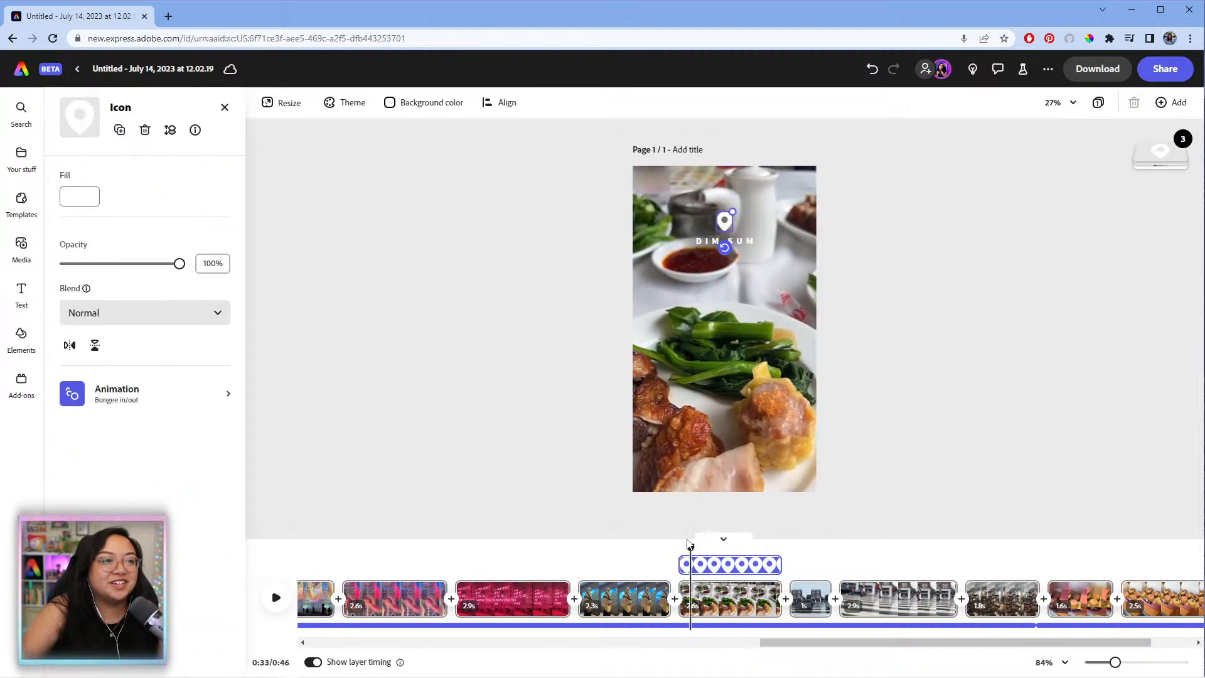
drag(690, 542, 678, 545)
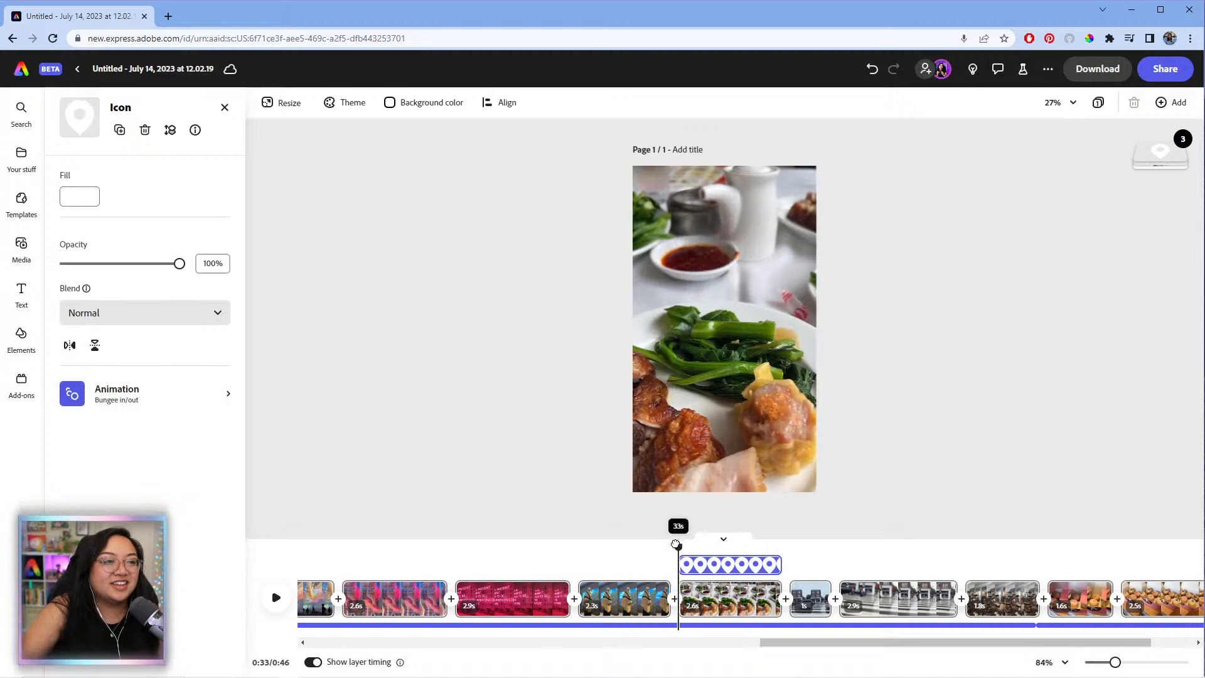
key(space)
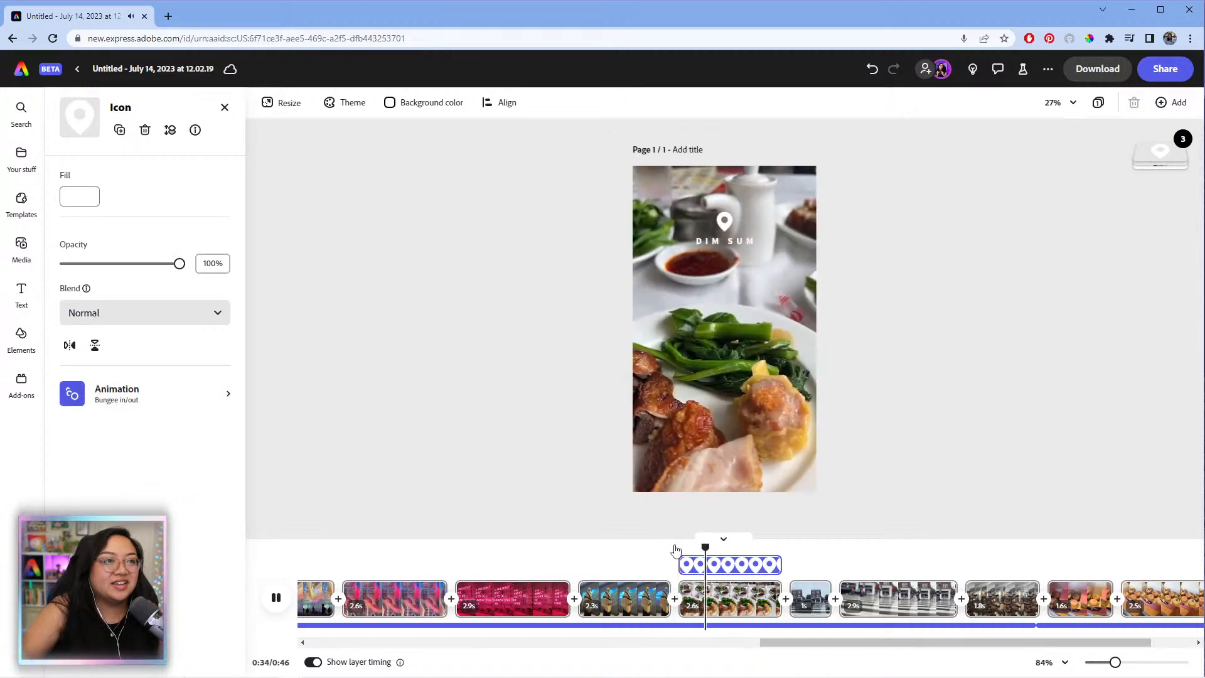
key(space)
- Try deleting the pin icon from the food clip and undo the deletion
drag(744, 556, 758, 555)
key(Delete)
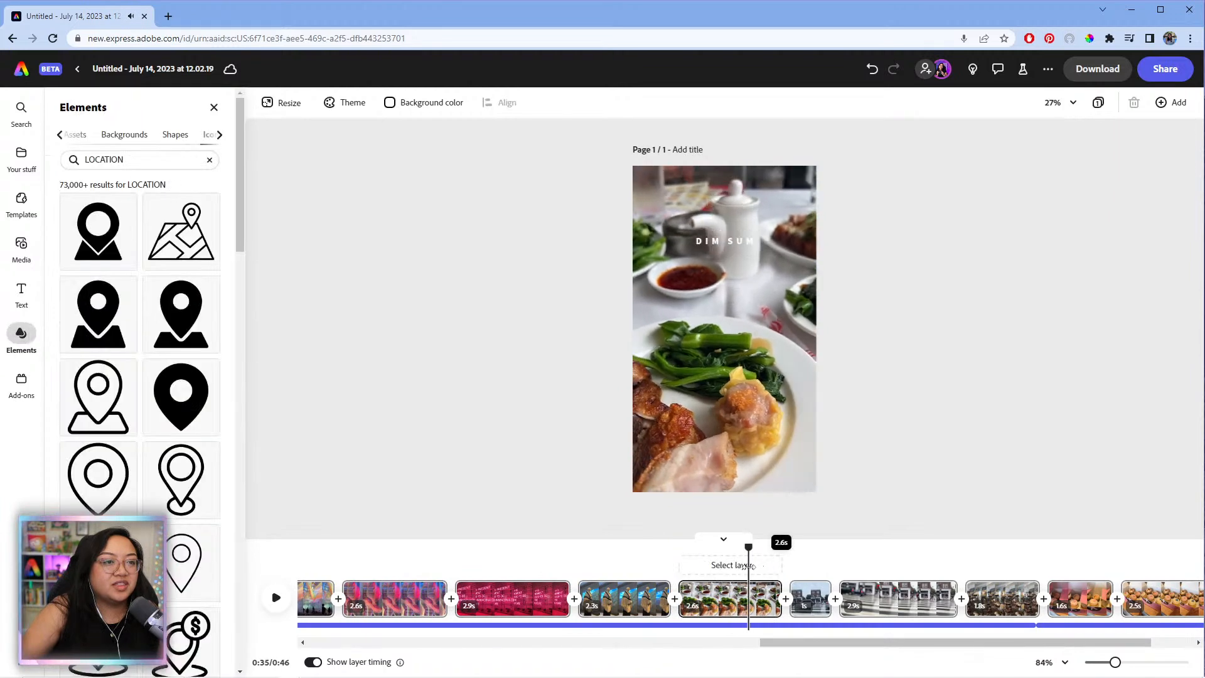
key(ctrl+z)
- Inspect the pin icon and DIM SUM text layers one by one and replay the label from the food clip's start
click(725, 224)
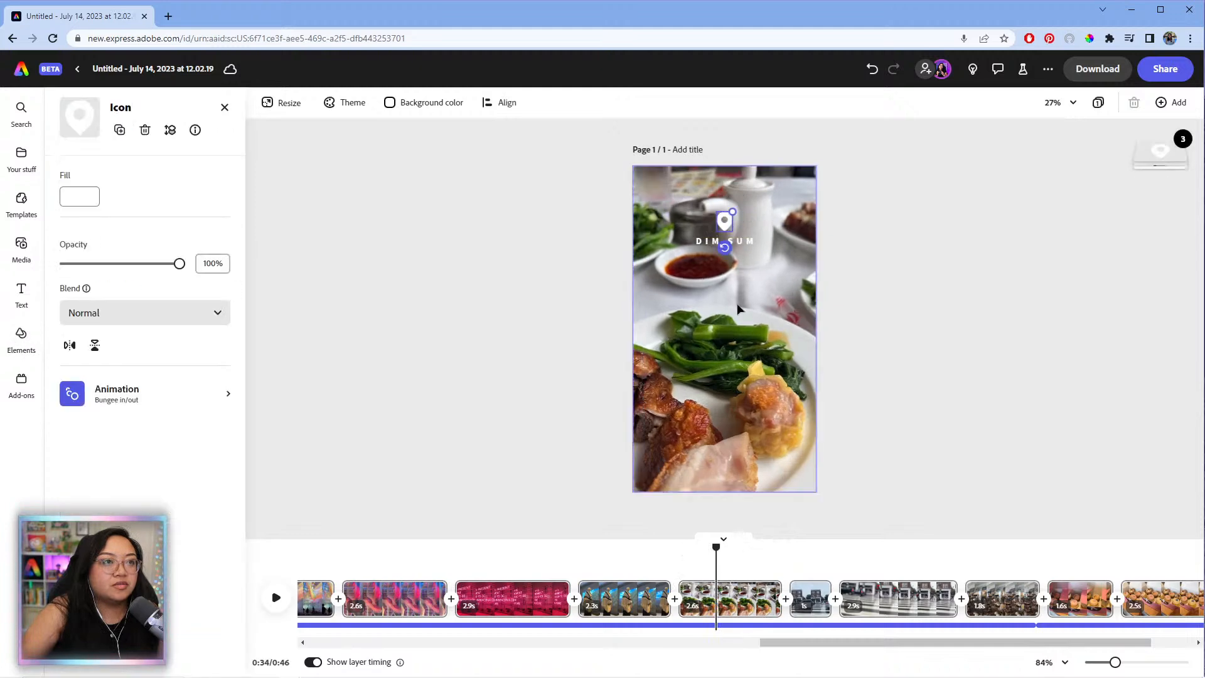
click(722, 568)
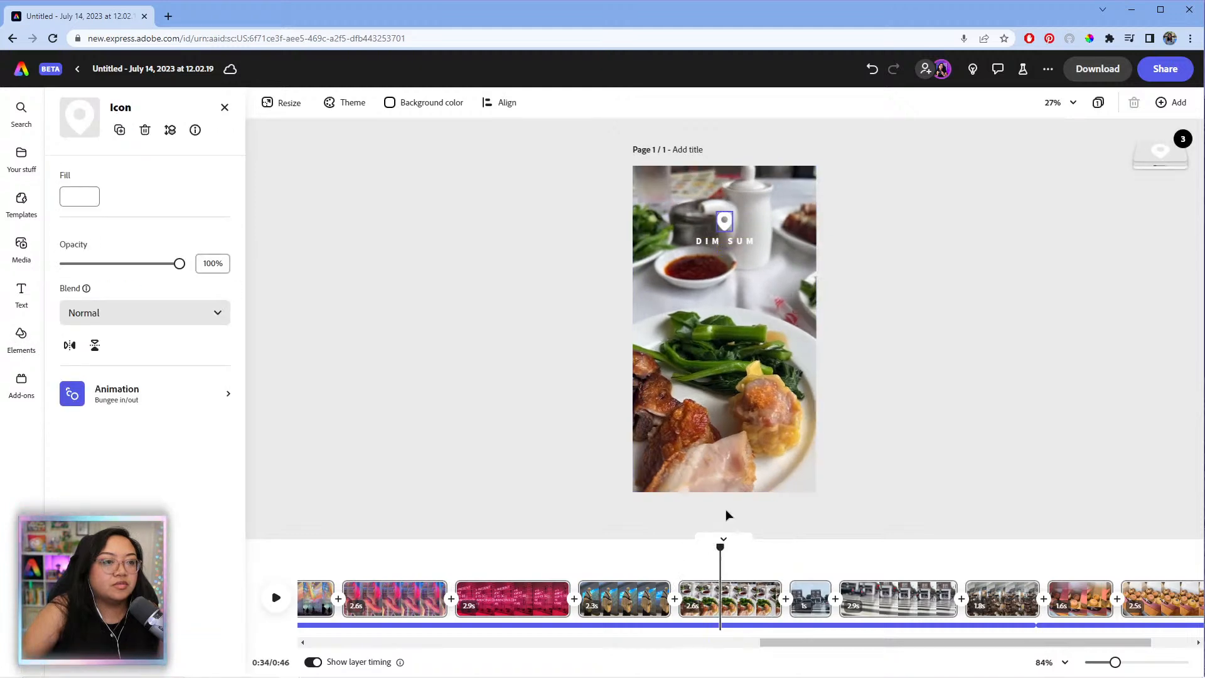
click(726, 520)
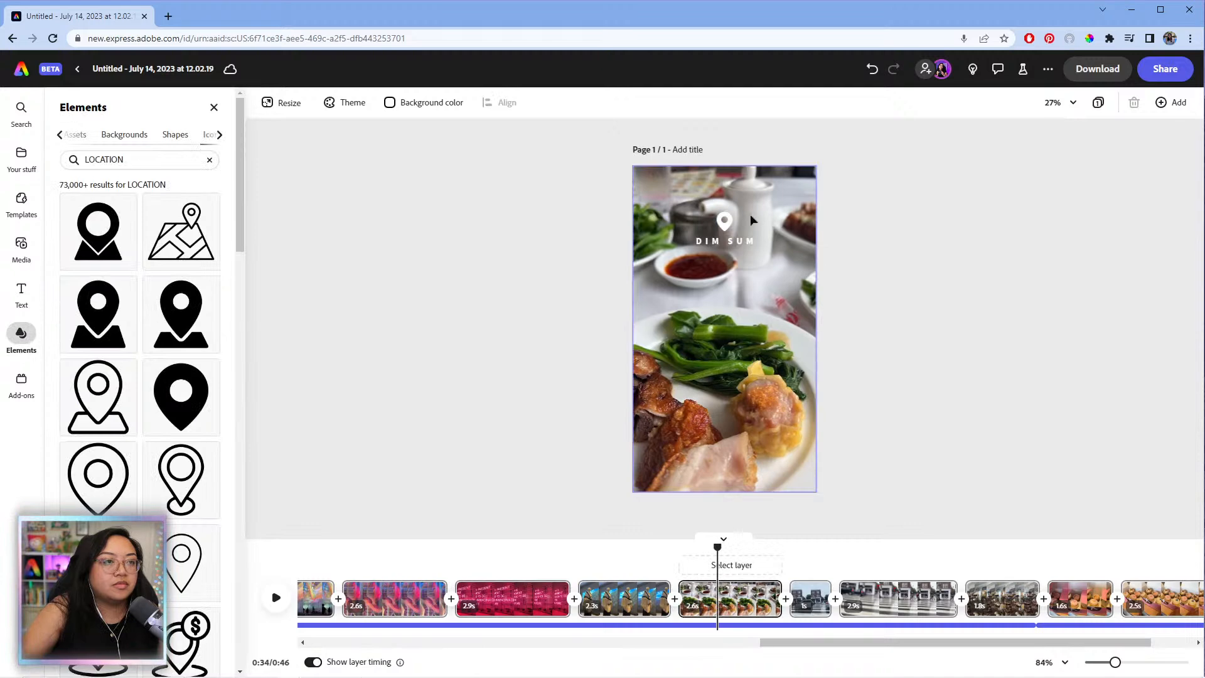
click(724, 243)
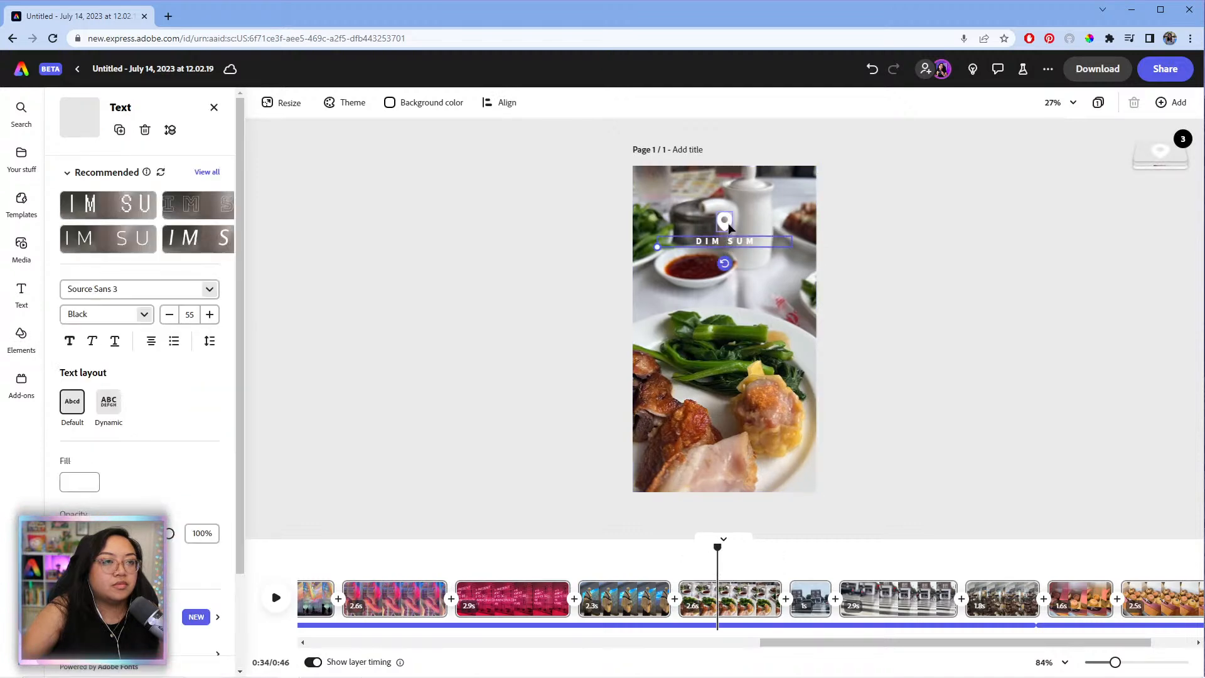
click(727, 223)
mouse_move(1160, 157)
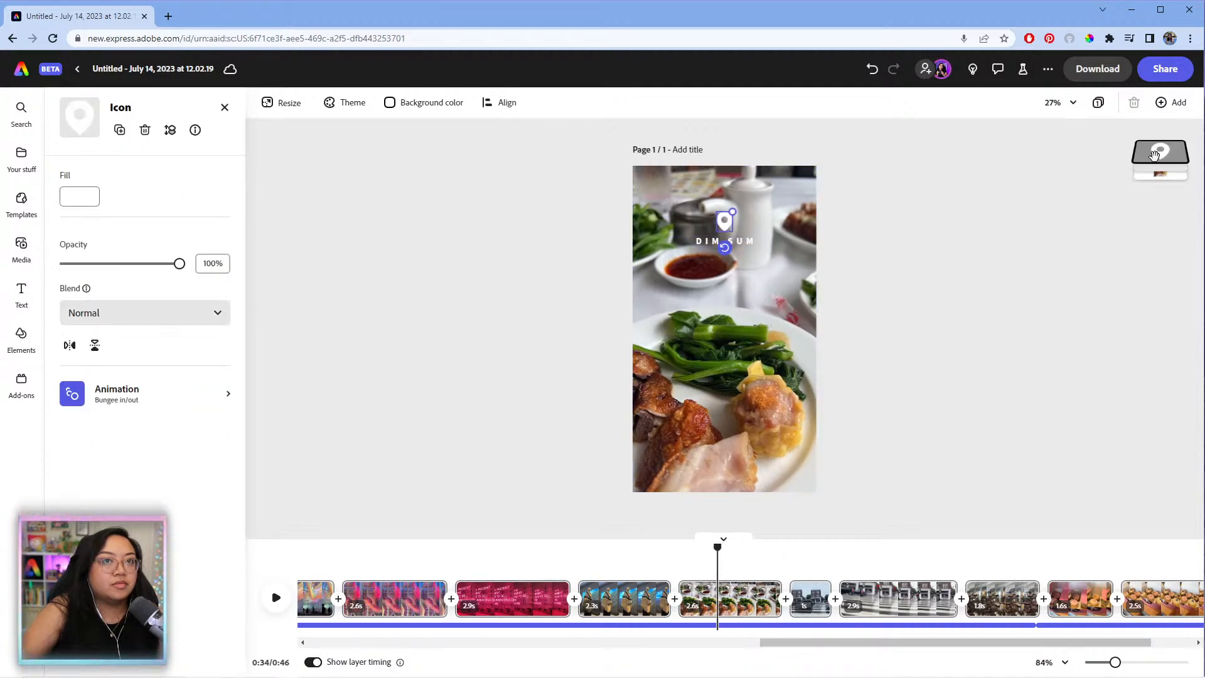
click(1159, 179)
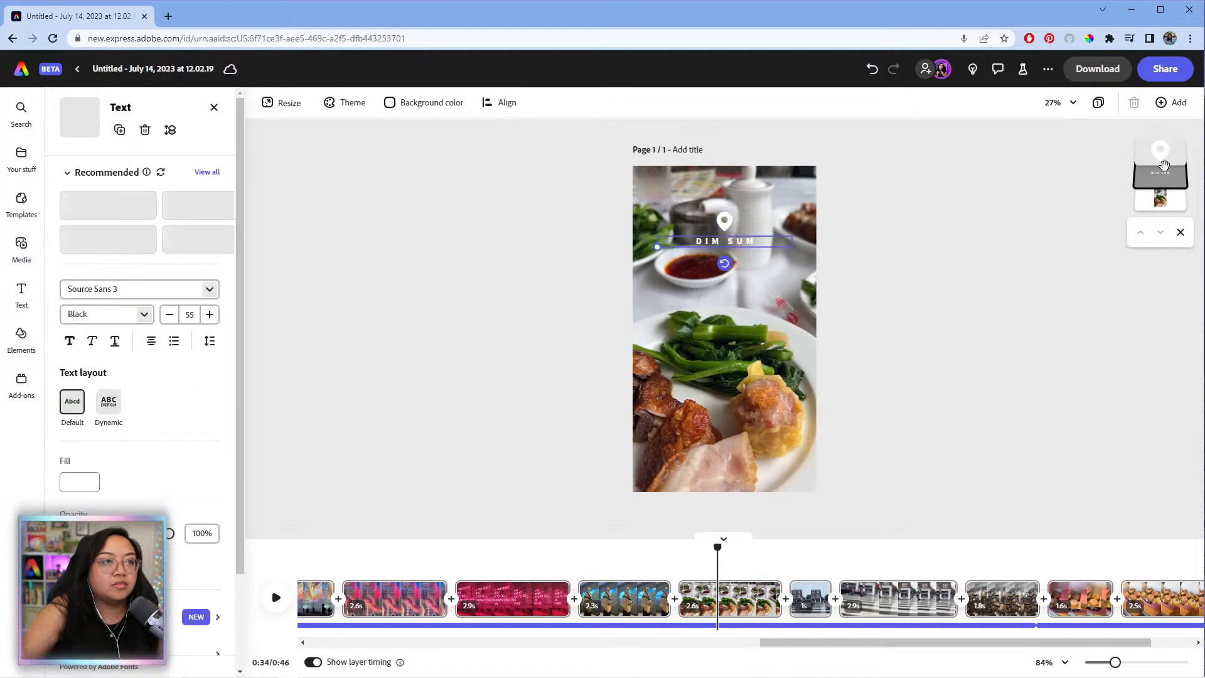
click(1159, 151)
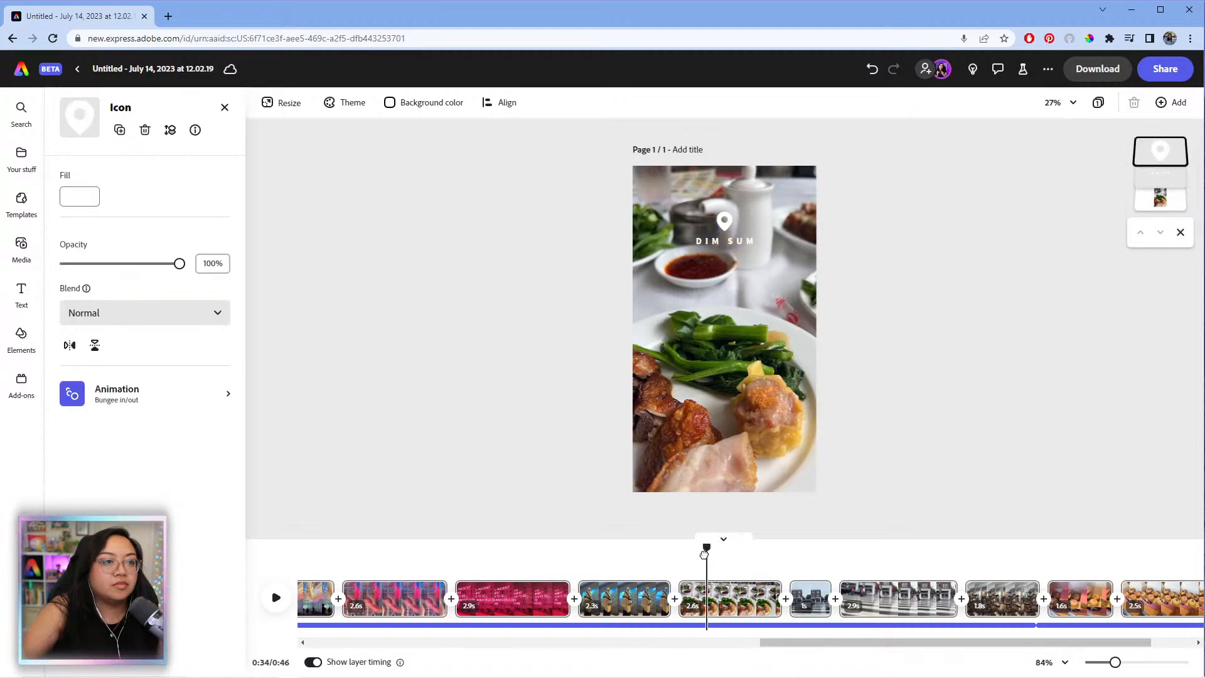
drag(707, 551, 675, 556)
key(space)
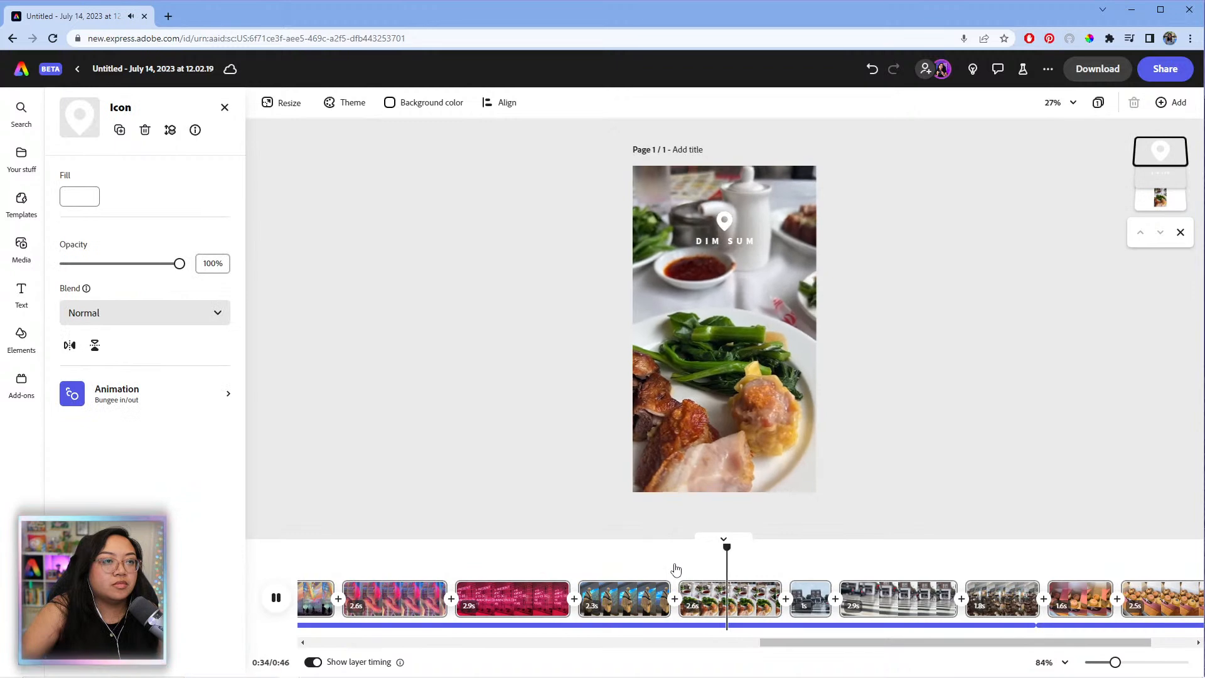
- Check the pin icon and DIM SUM text at several moments of the food clip, selecting the text and video layers
key(space)
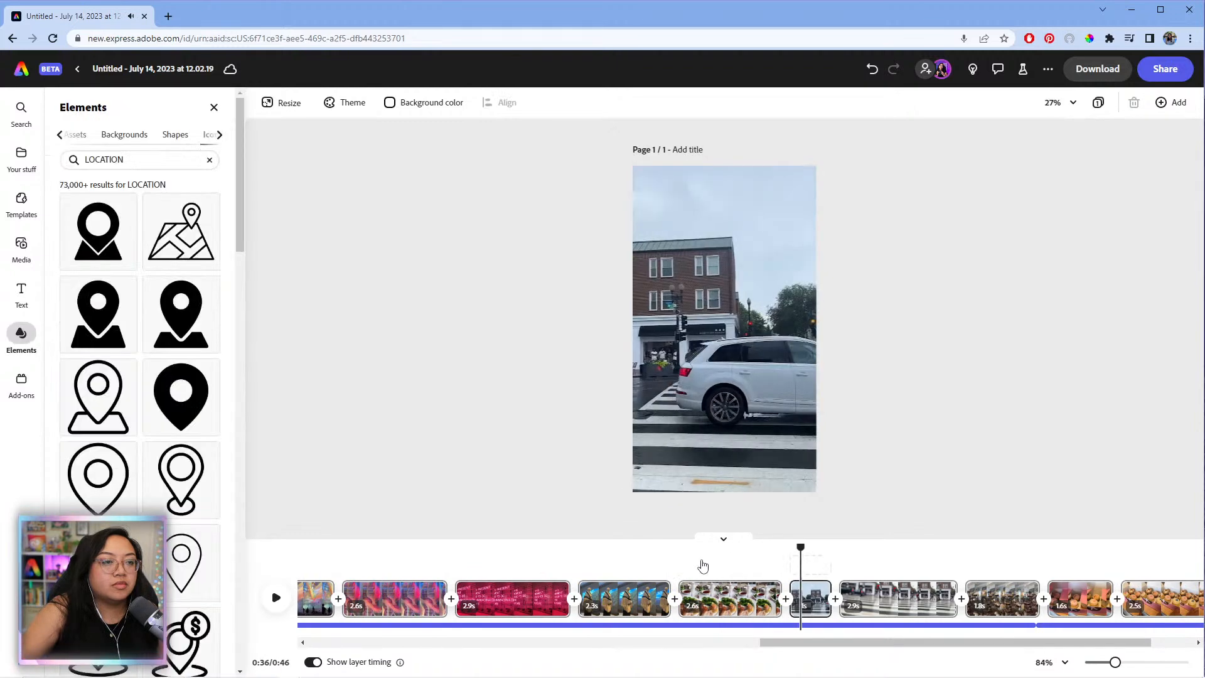
click(725, 550)
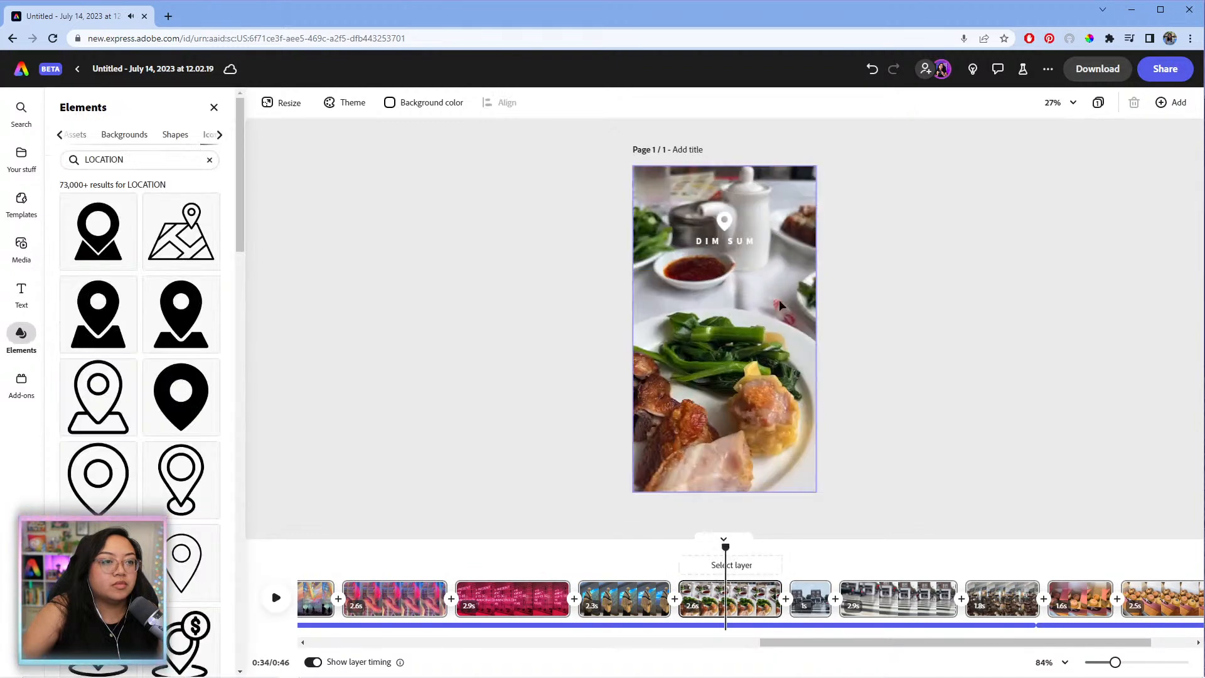
click(749, 239)
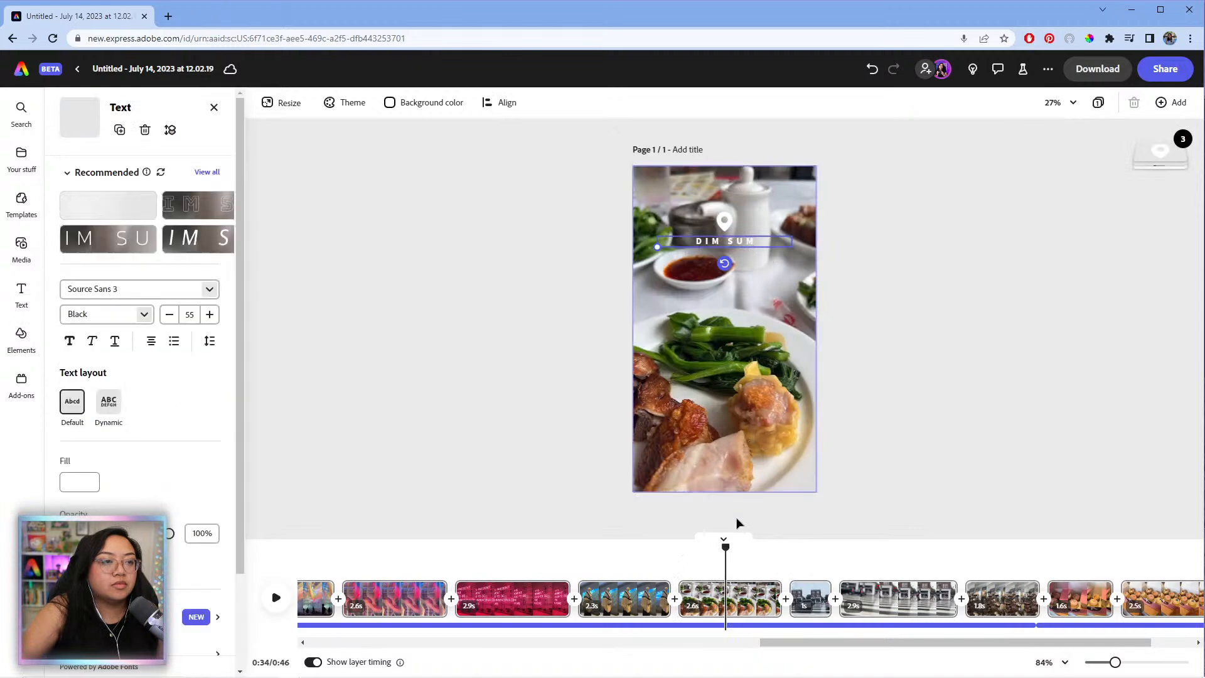
click(1000, 365)
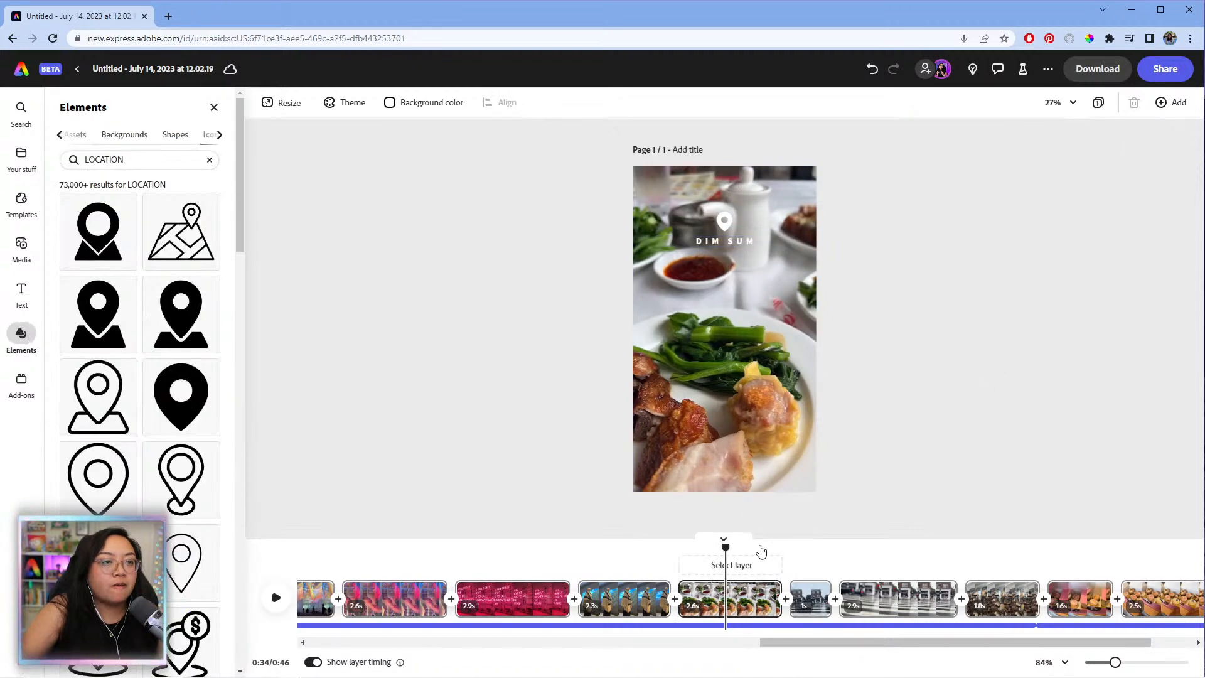
drag(737, 549, 762, 548)
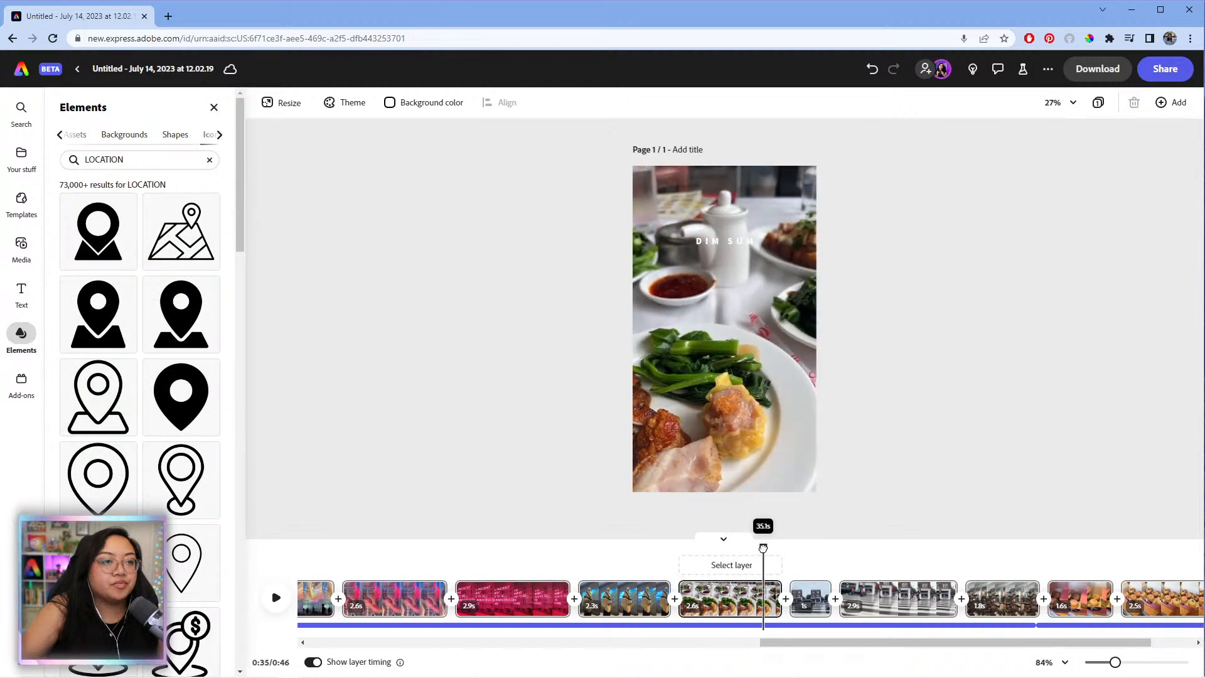
click(746, 583)
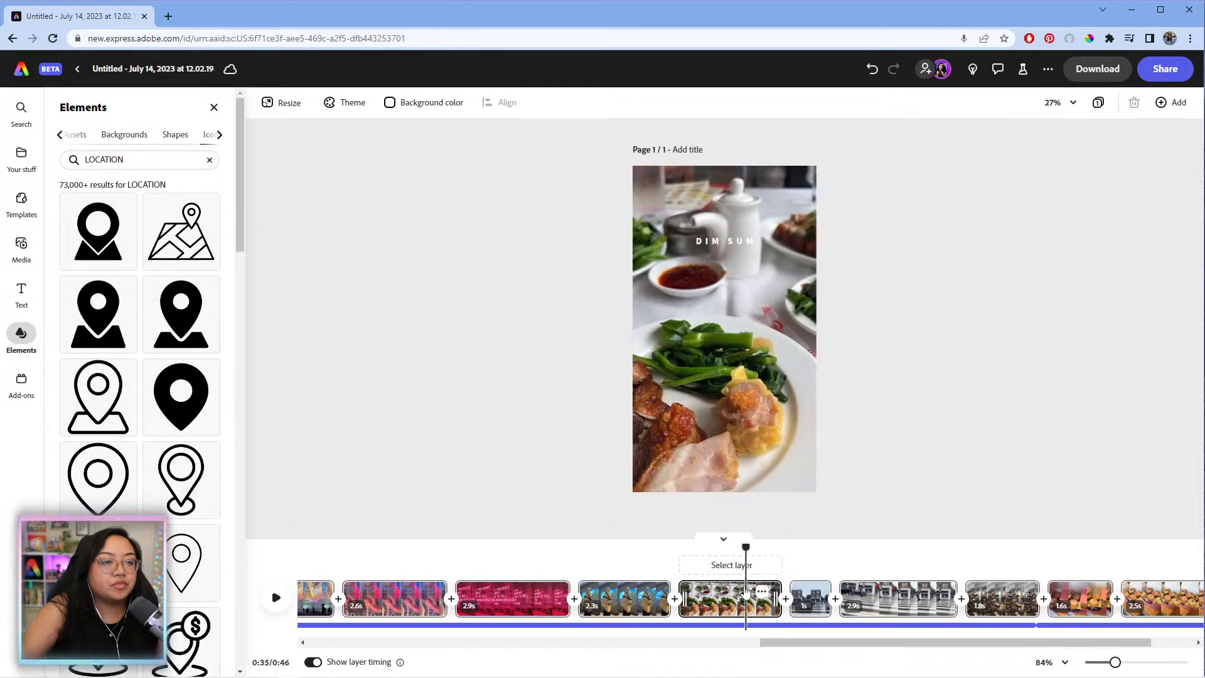
click(714, 398)
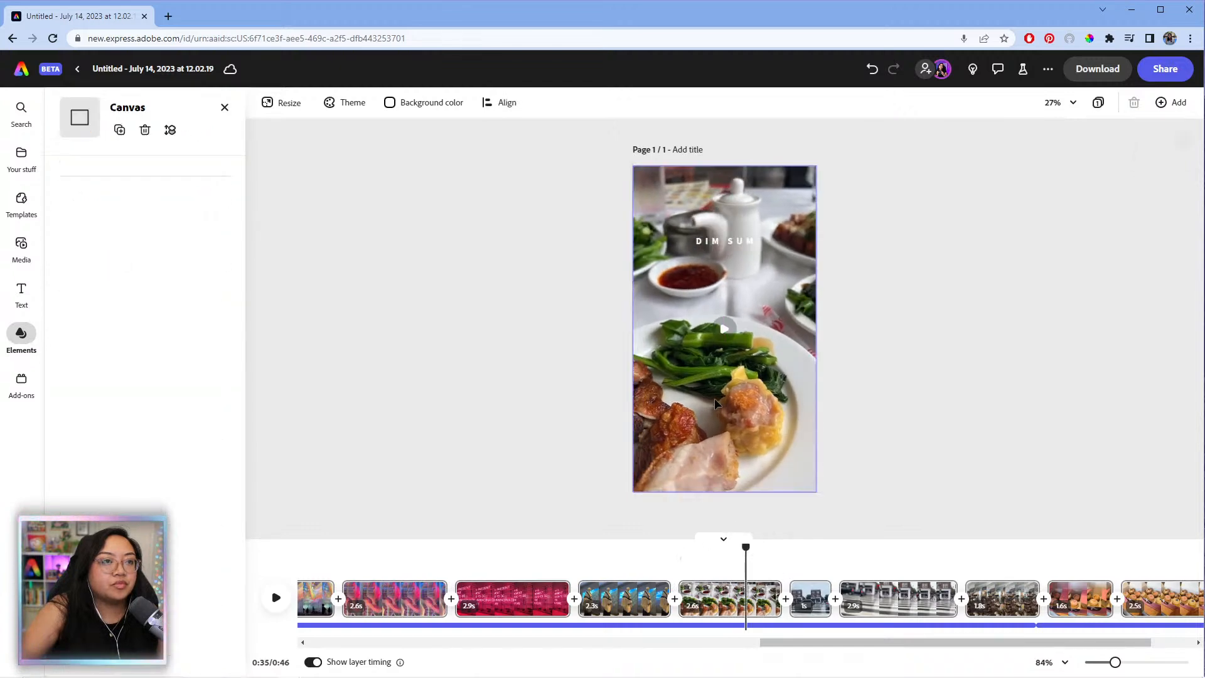
click(927, 350)
click(767, 347)
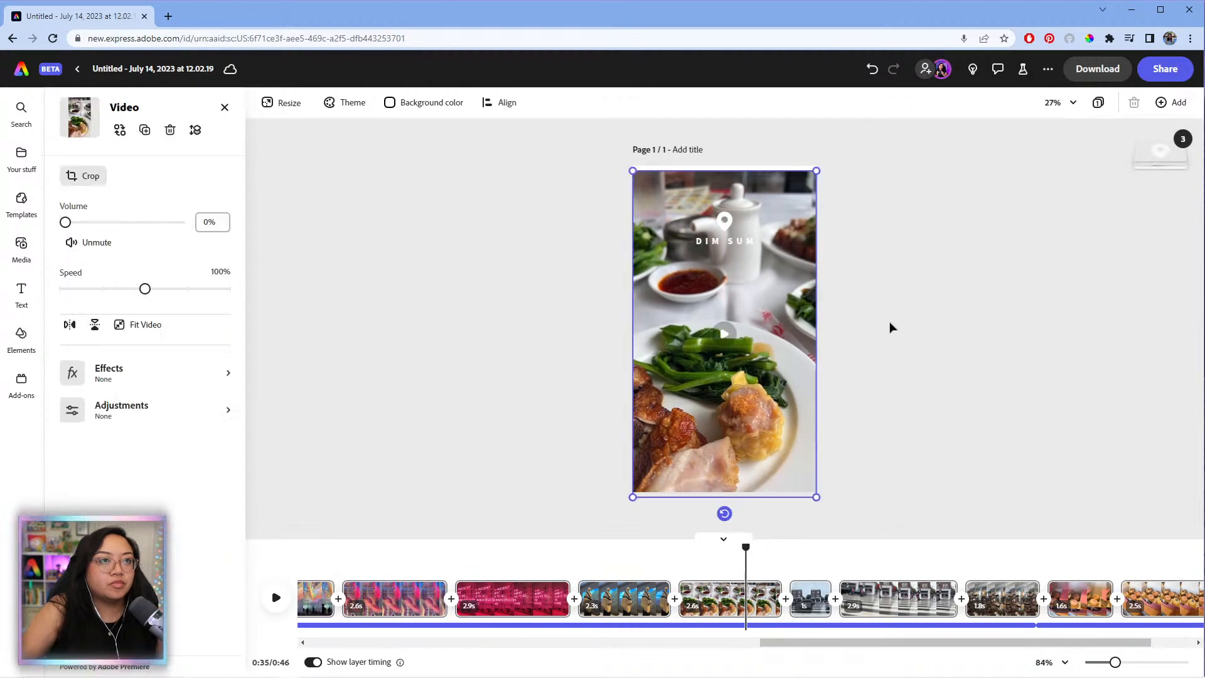
click(952, 323)
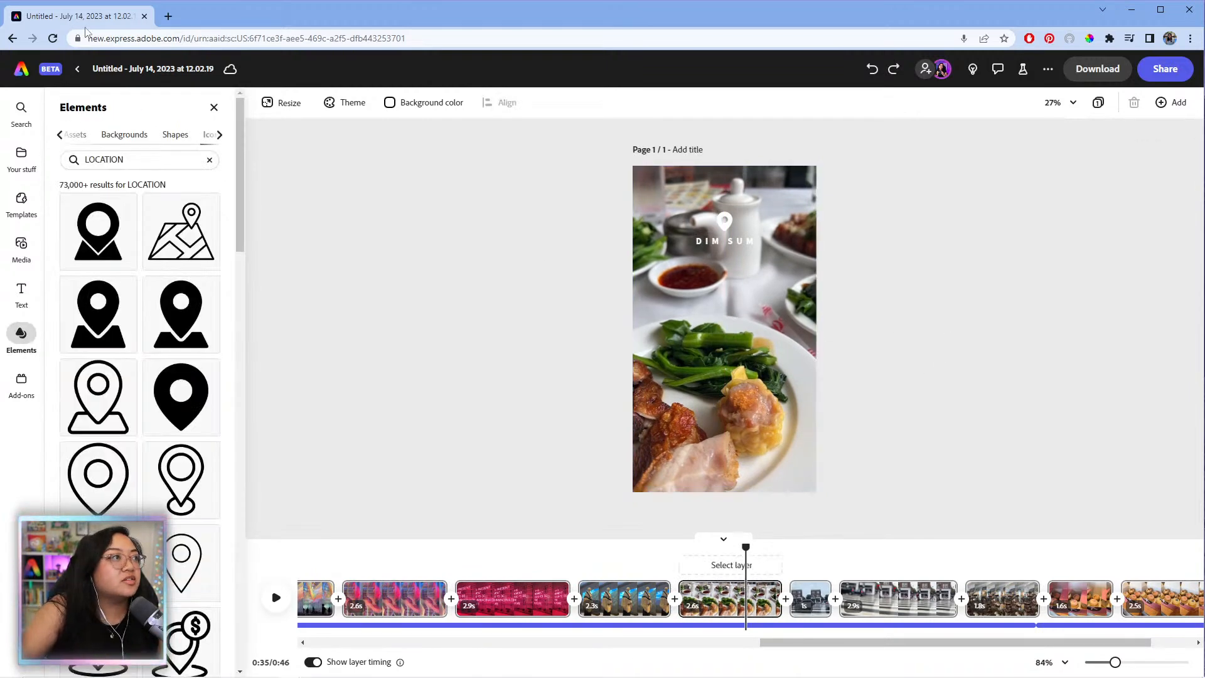
- Reload the project page and return the playhead to the food clip at 0:35
click(56, 42)
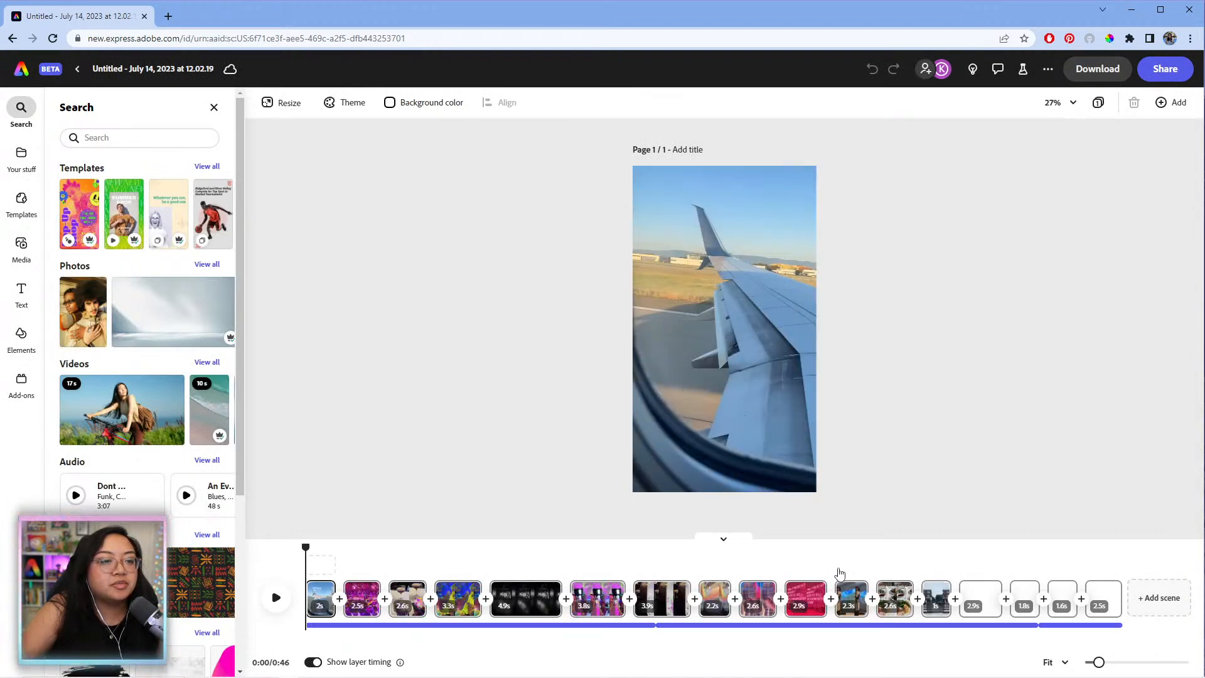
click(1010, 571)
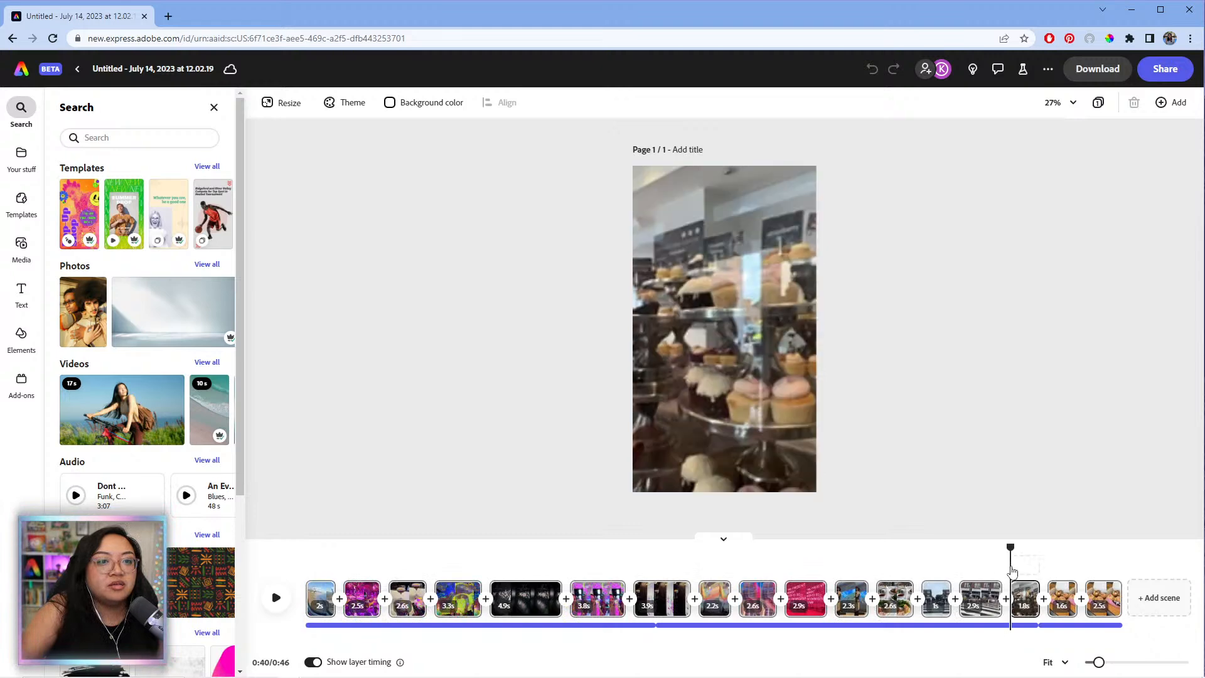
click(973, 570)
click(927, 571)
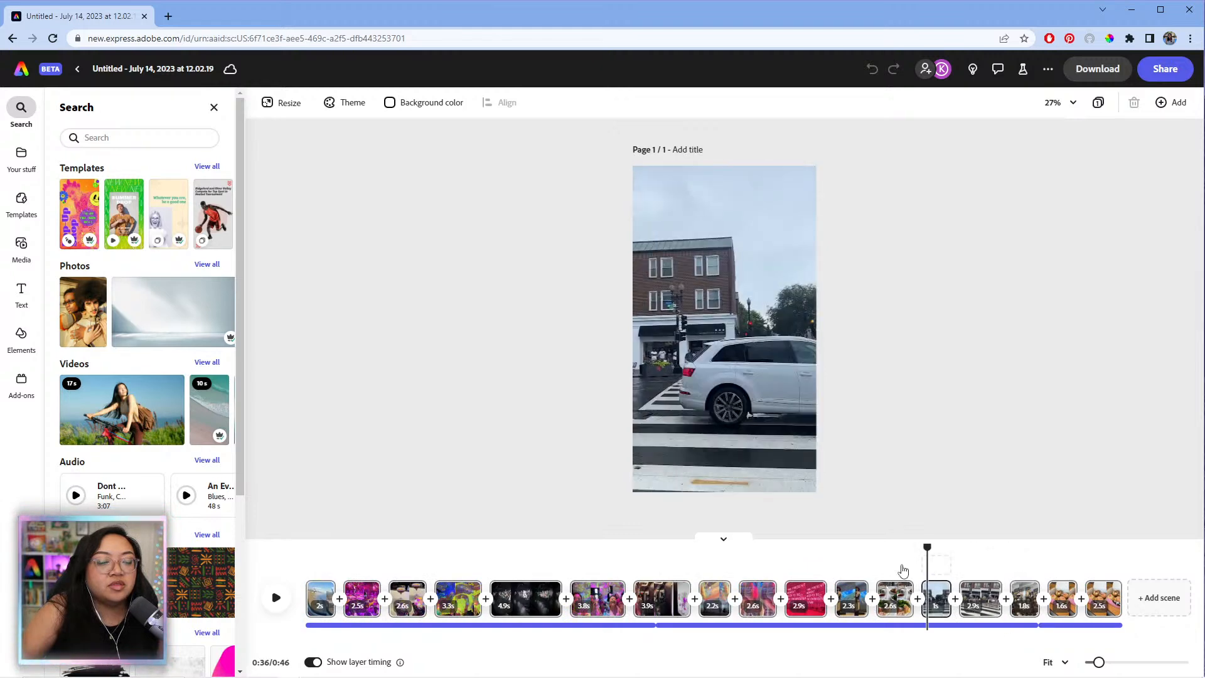
click(901, 570)
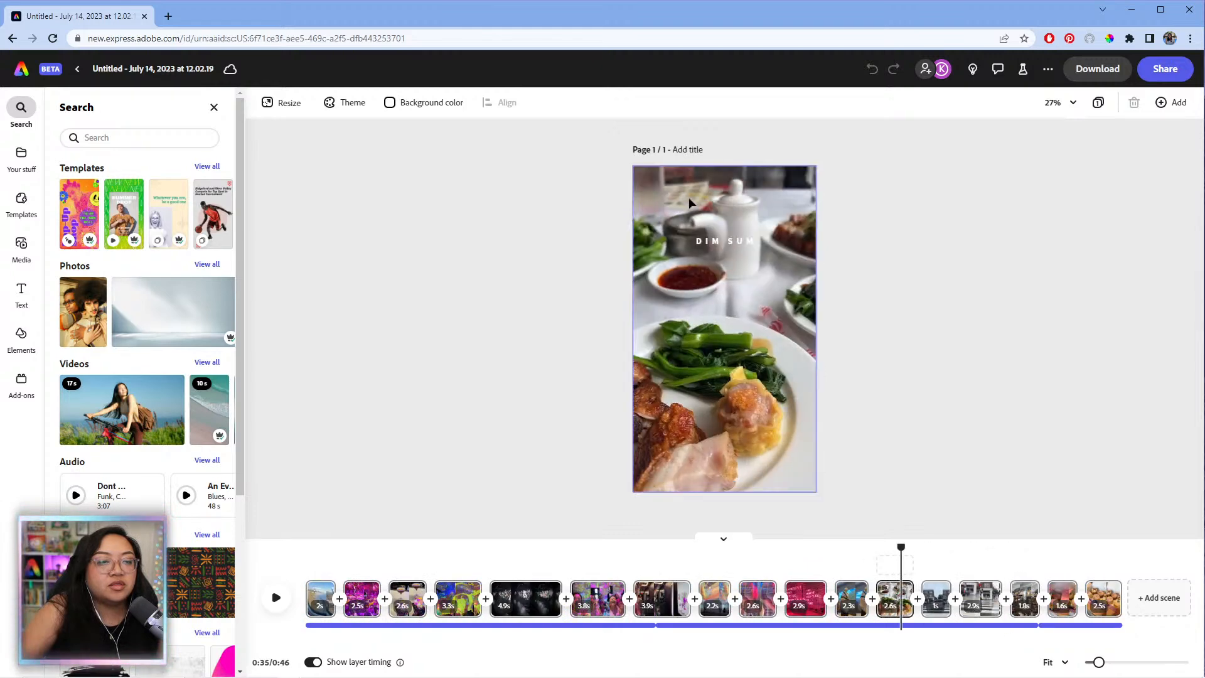
- Select the pin icon above the DIM SUM text and extend its layer timing closer to the food clip's end
click(716, 239)
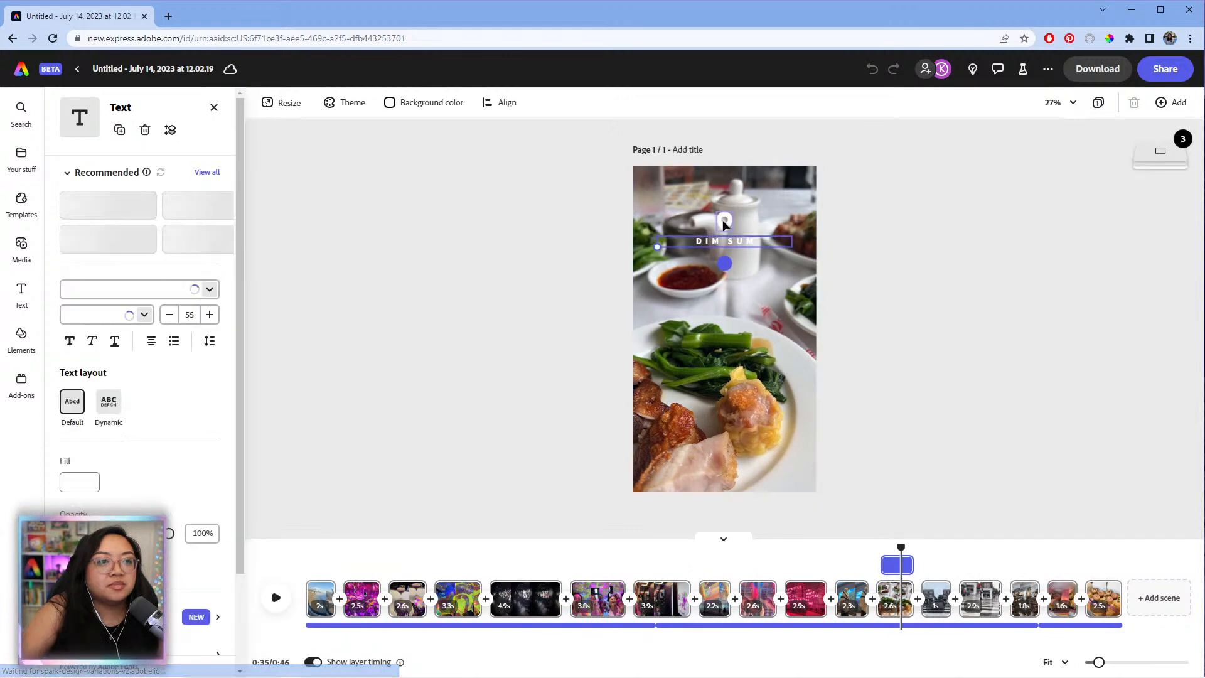
click(724, 221)
drag(1106, 664, 1119, 663)
mouse_move(719, 563)
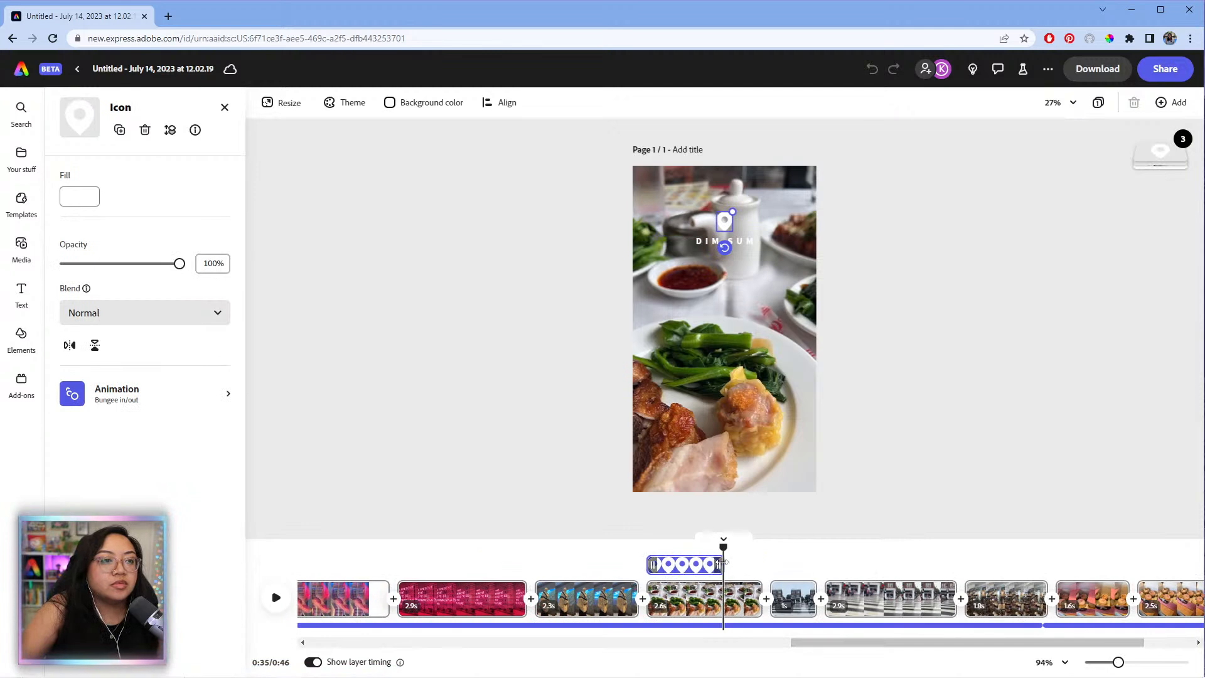
drag(735, 566, 741, 566)
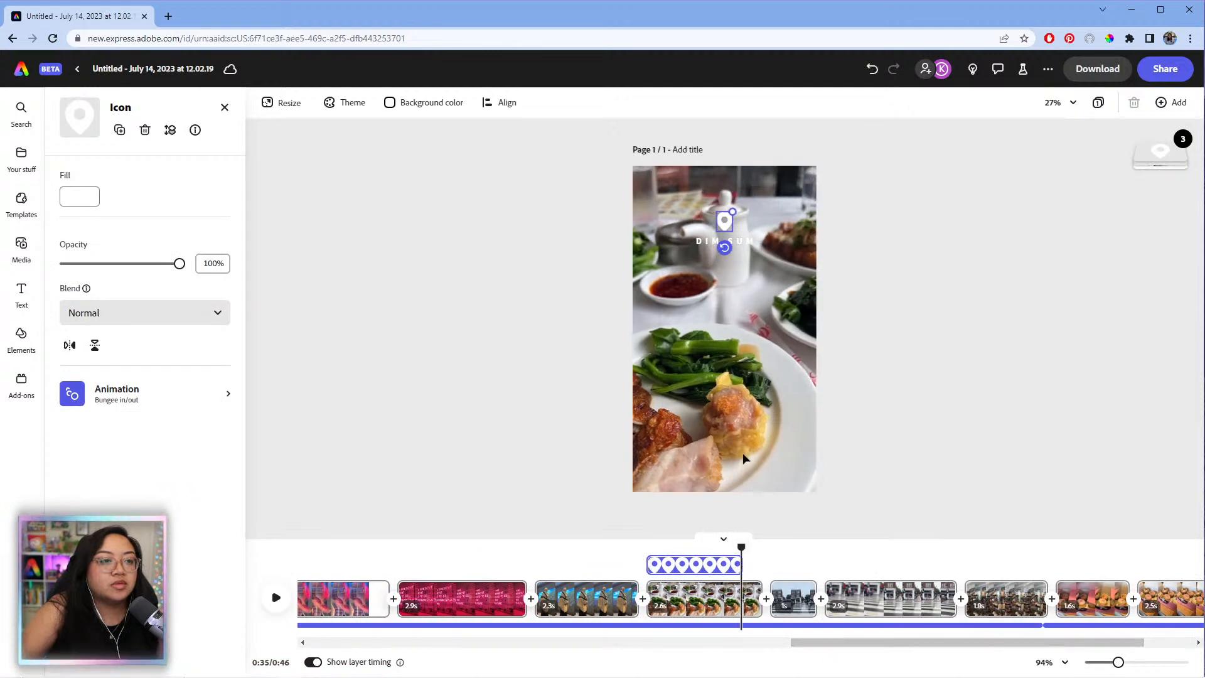
- Shorten the DIM SUM text's timing to end together with the pin icon and play back the end of the clip
click(715, 241)
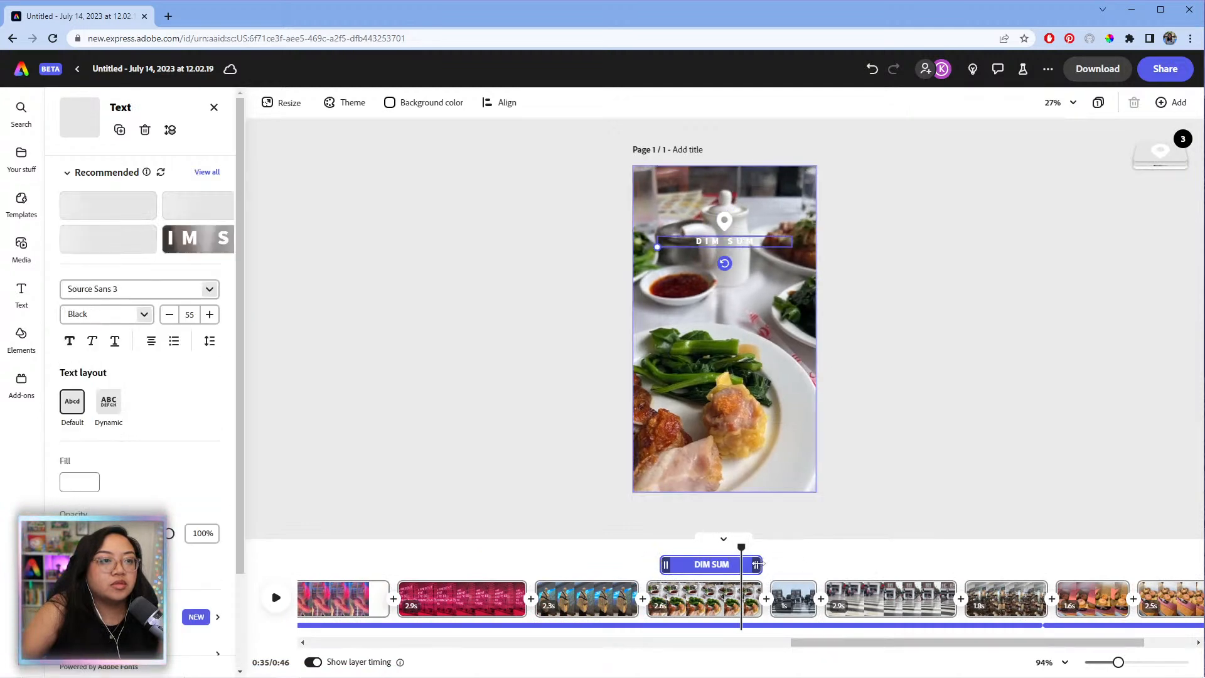
drag(761, 563, 746, 563)
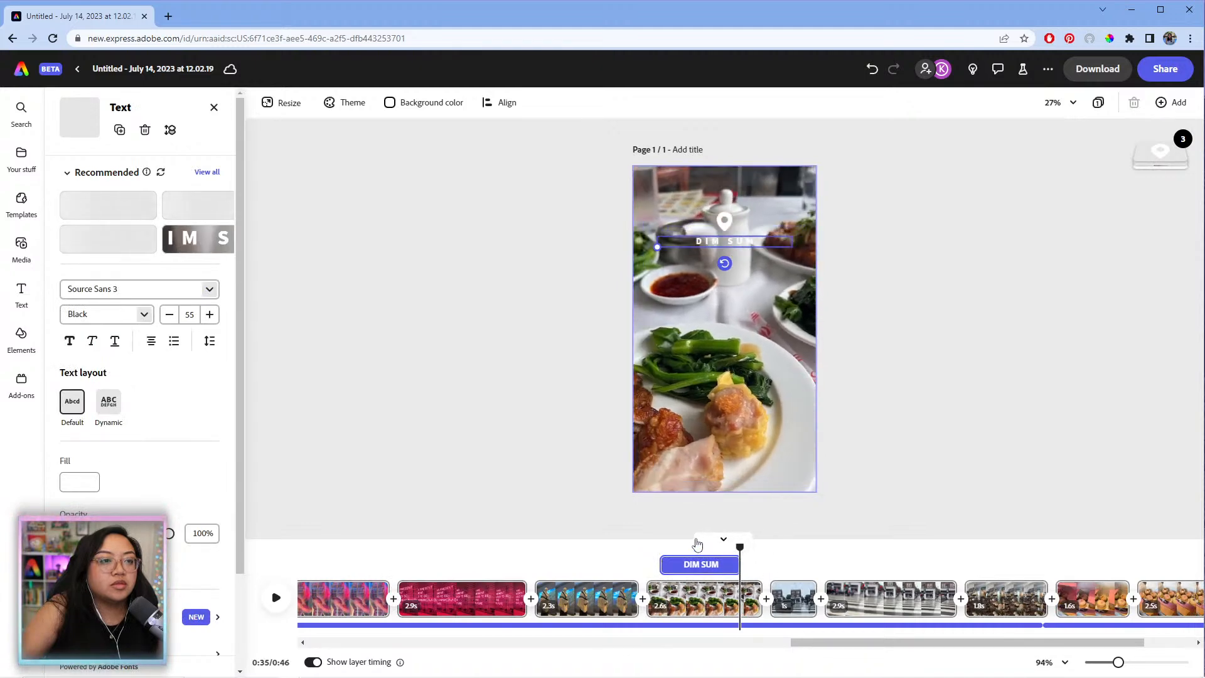
key(space)
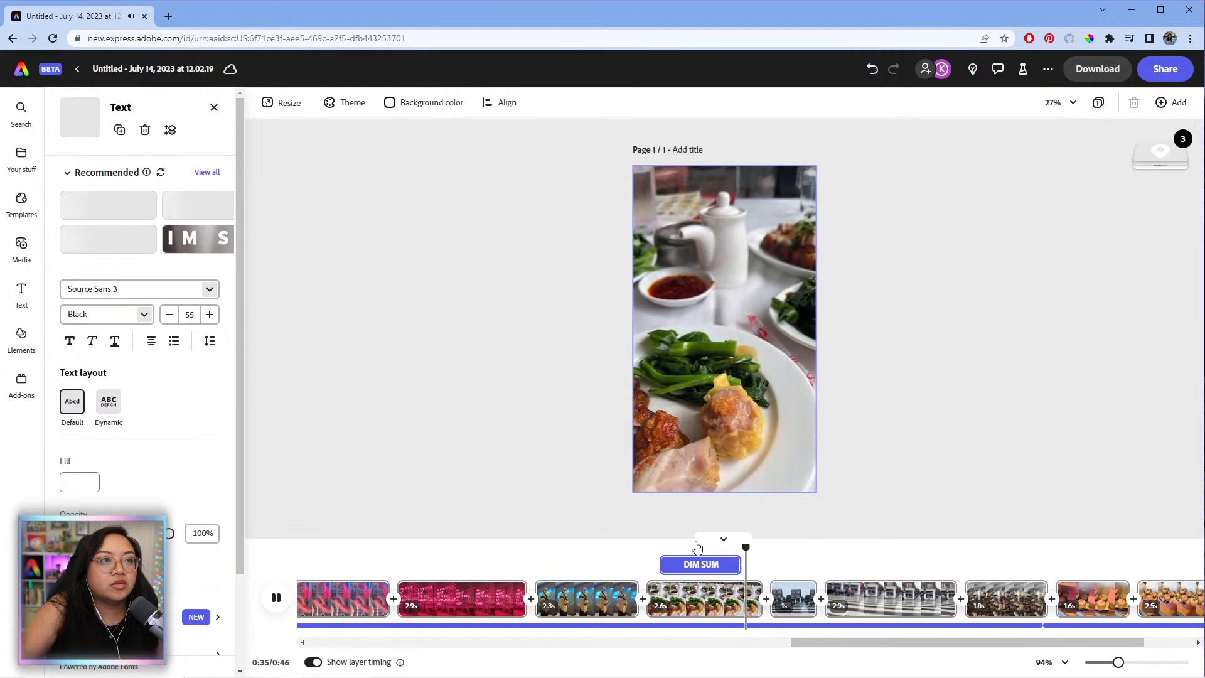
- Try pasting the copied location label group at the start of the crosswalk clip and play it back
click(779, 548)
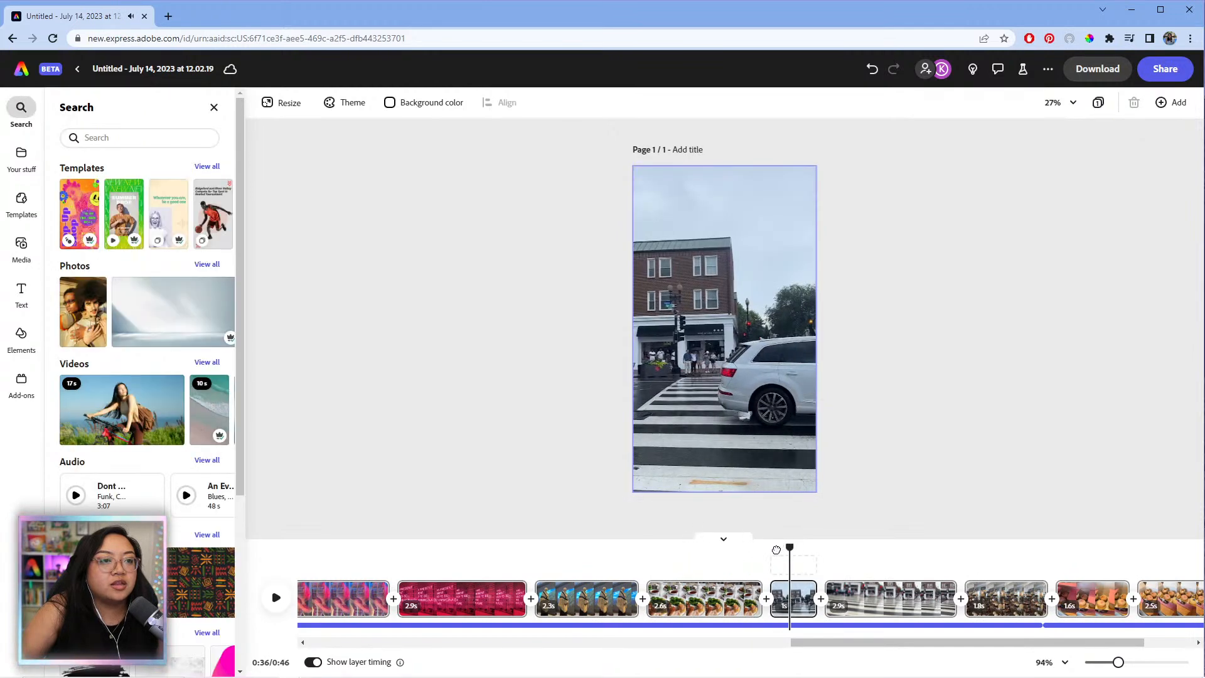
click(771, 549)
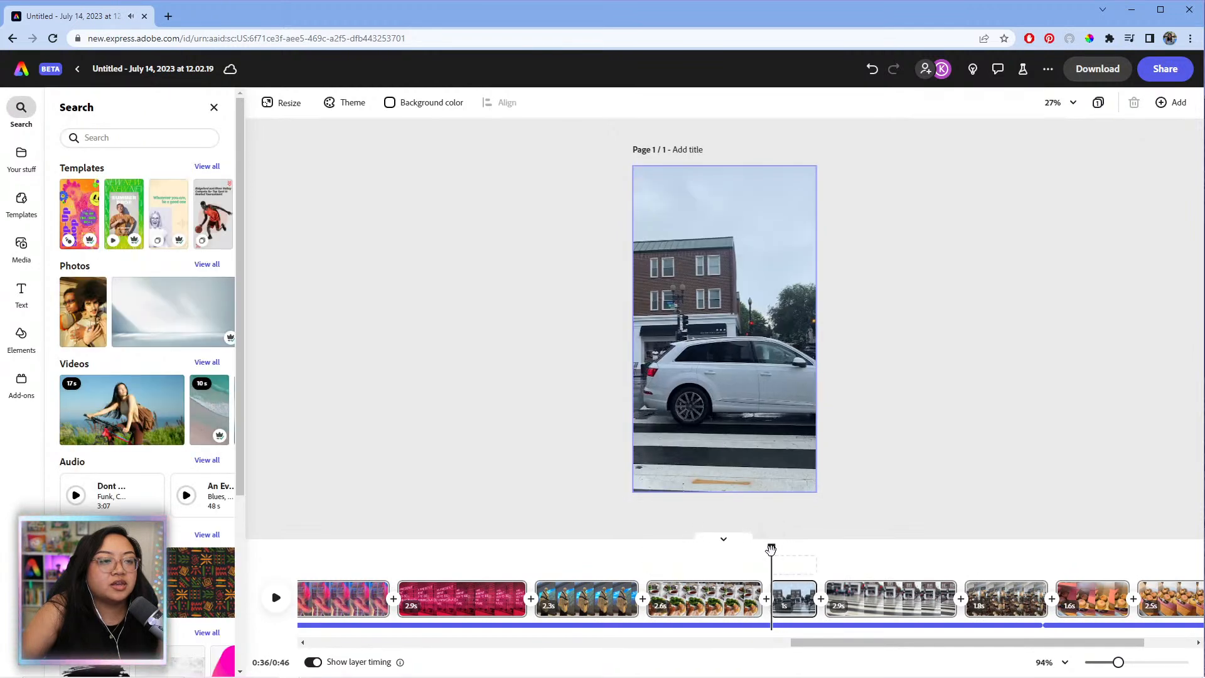
key(ctrl+v)
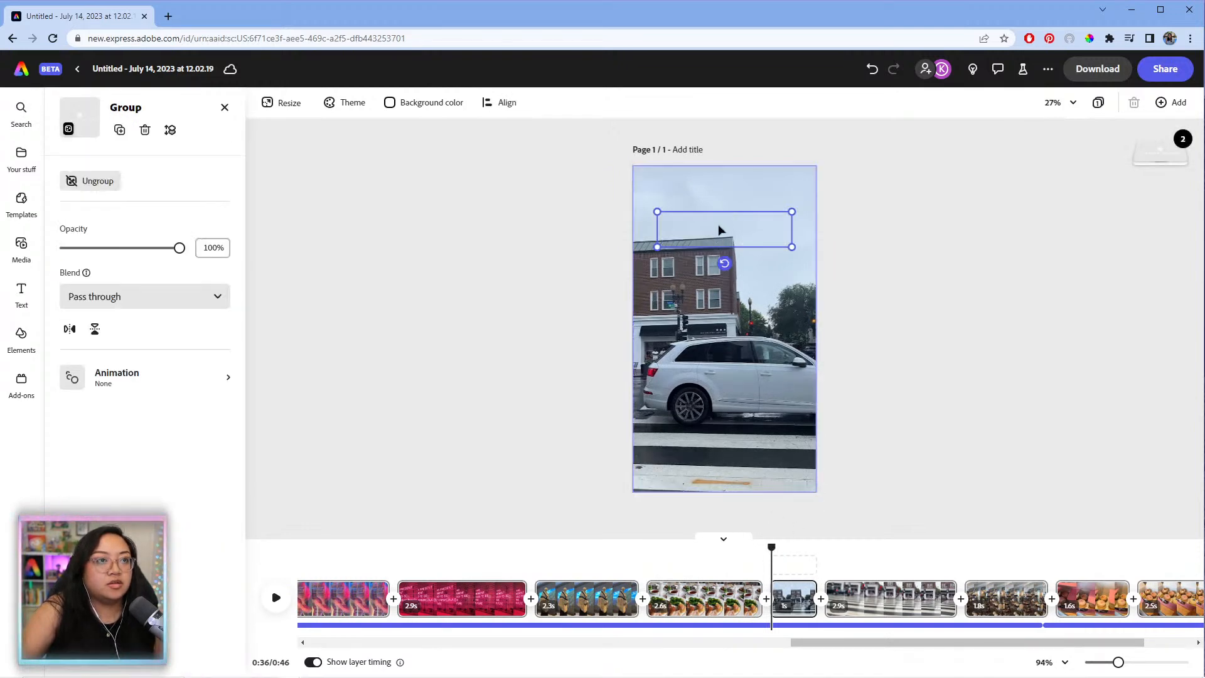
key(space)
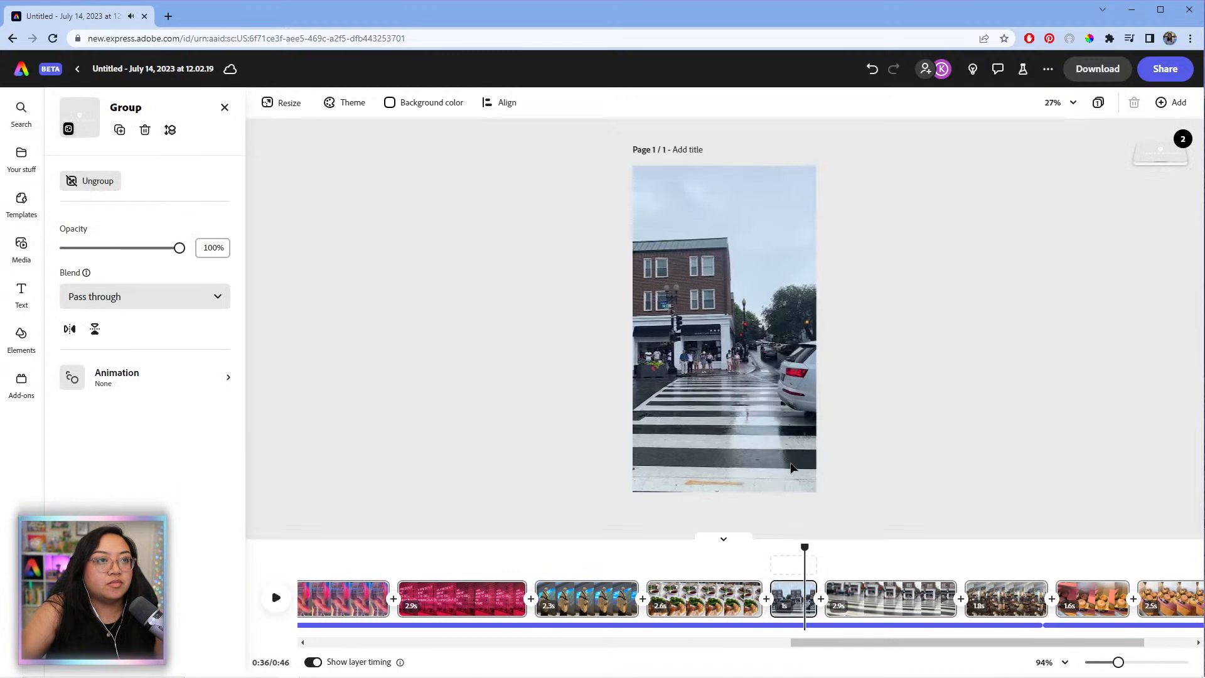
- Select the pasted label group from the crosswalk clip's layers and ungroup it
click(713, 216)
click(1172, 155)
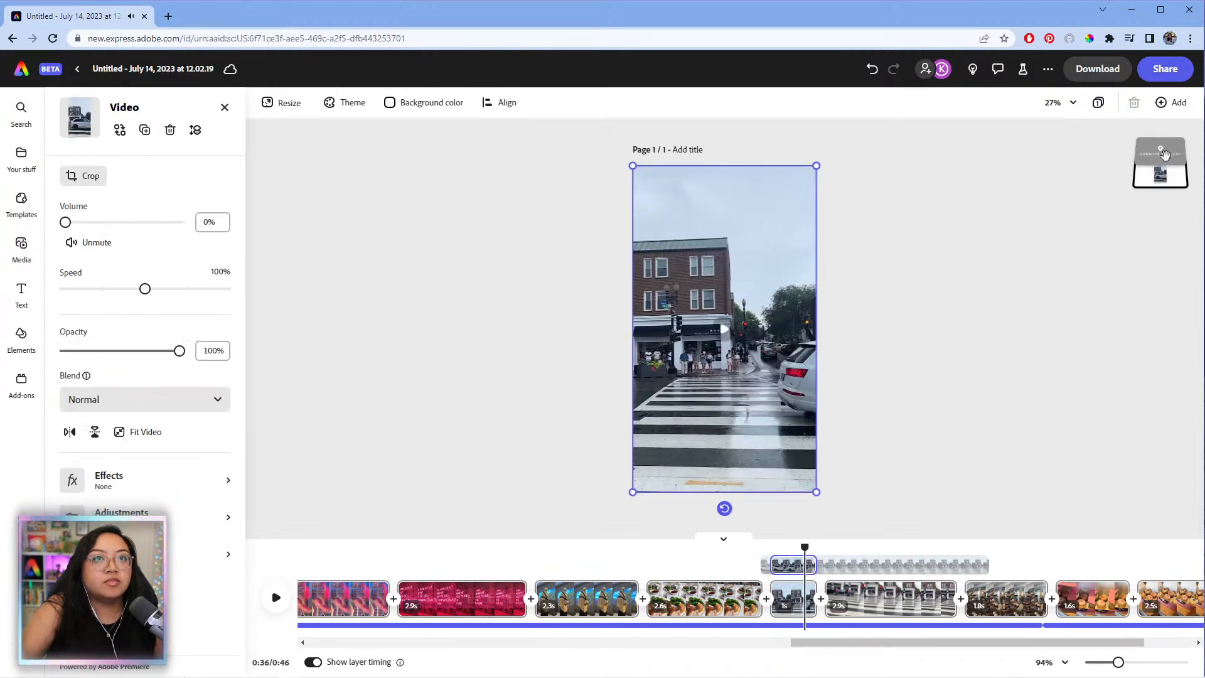
click(1164, 153)
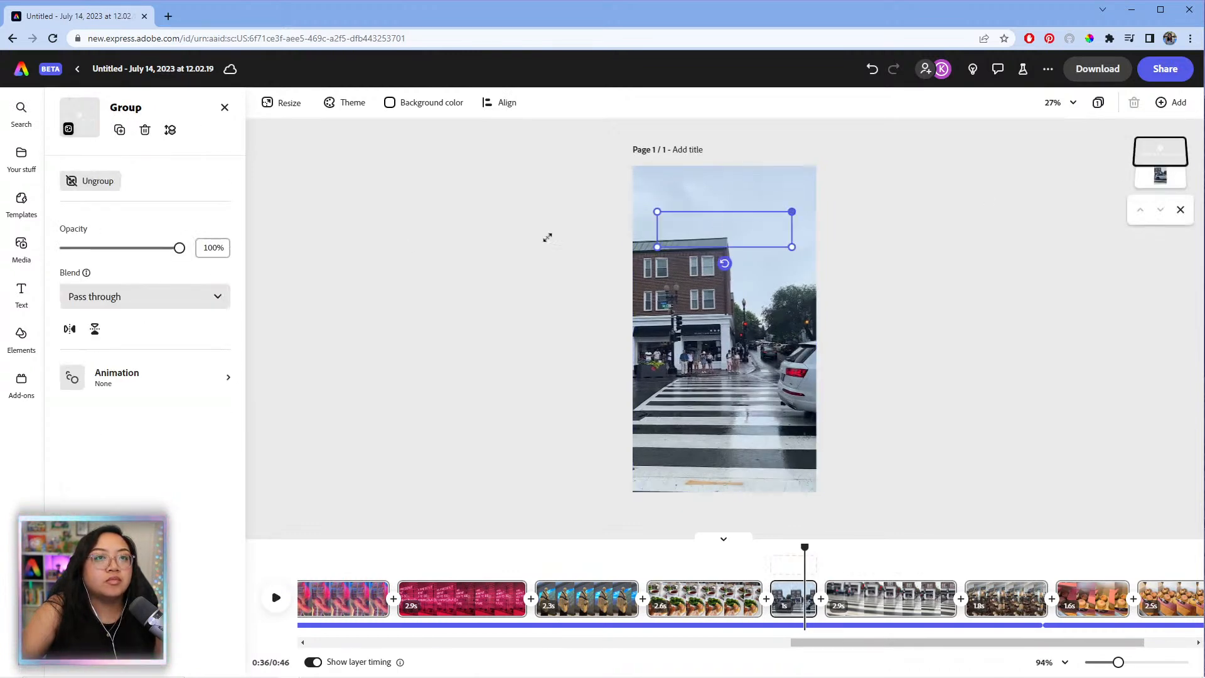
click(103, 184)
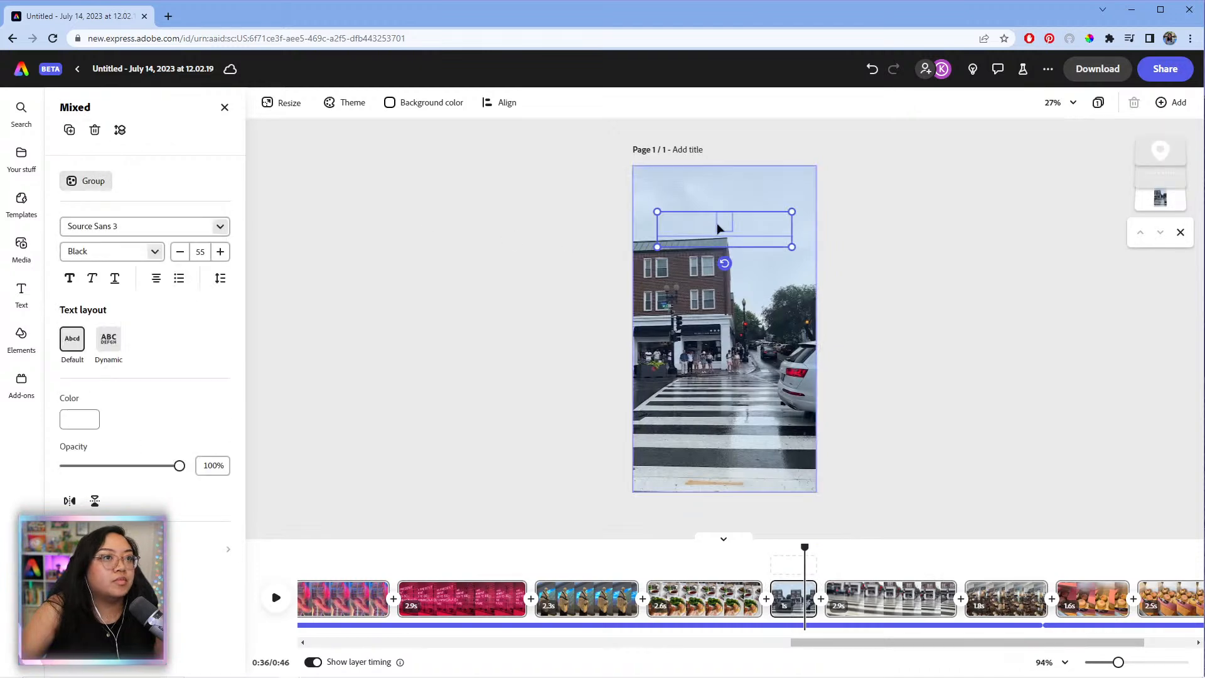
- Try selecting the ungrouped label on the canvas at different moments of the crosswalk clip
click(790, 547)
click(767, 480)
click(983, 286)
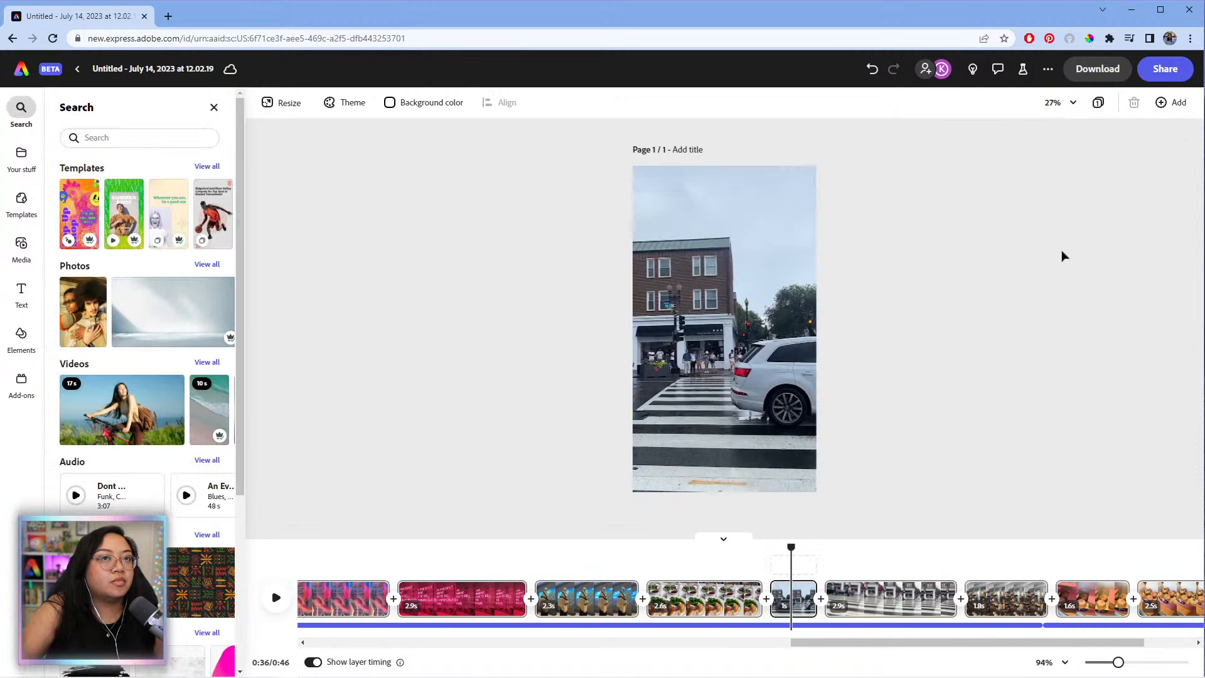
click(692, 206)
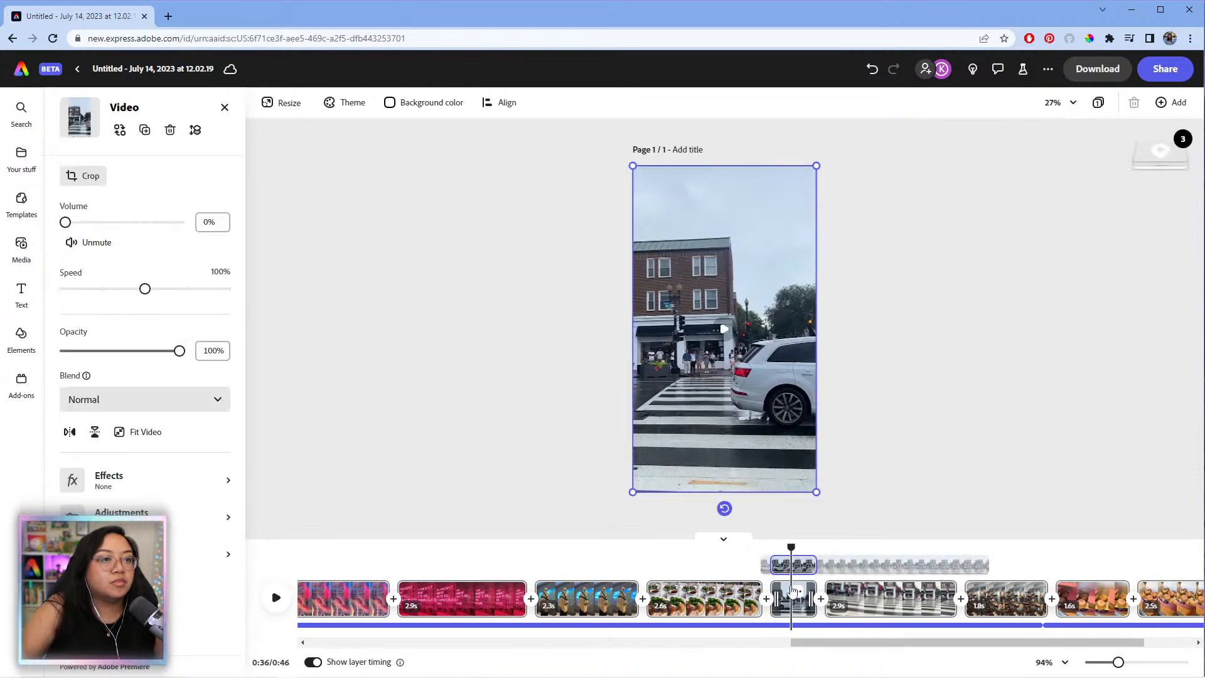
click(789, 559)
drag(786, 546, 775, 546)
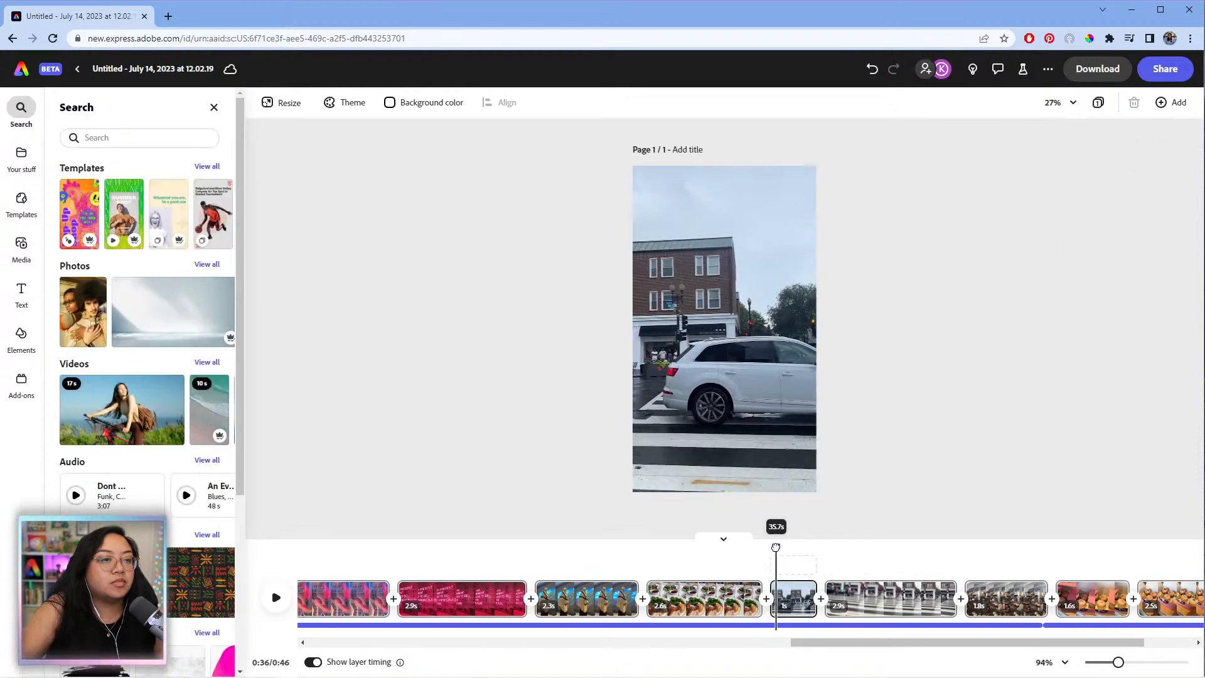
click(717, 253)
- Try opening the pasted label's text layer for editing, leave the crop mode, and undo adding the label to the crosswalk clip
mouse_move(1152, 156)
click(1153, 177)
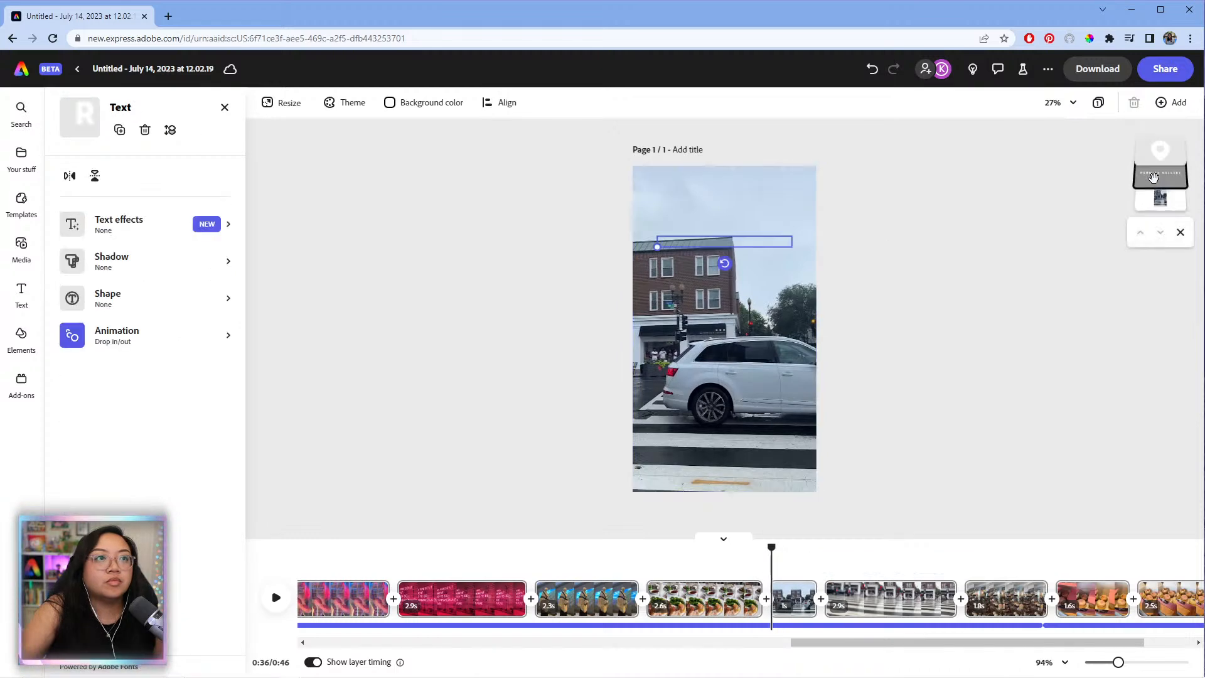
double_click(771, 244)
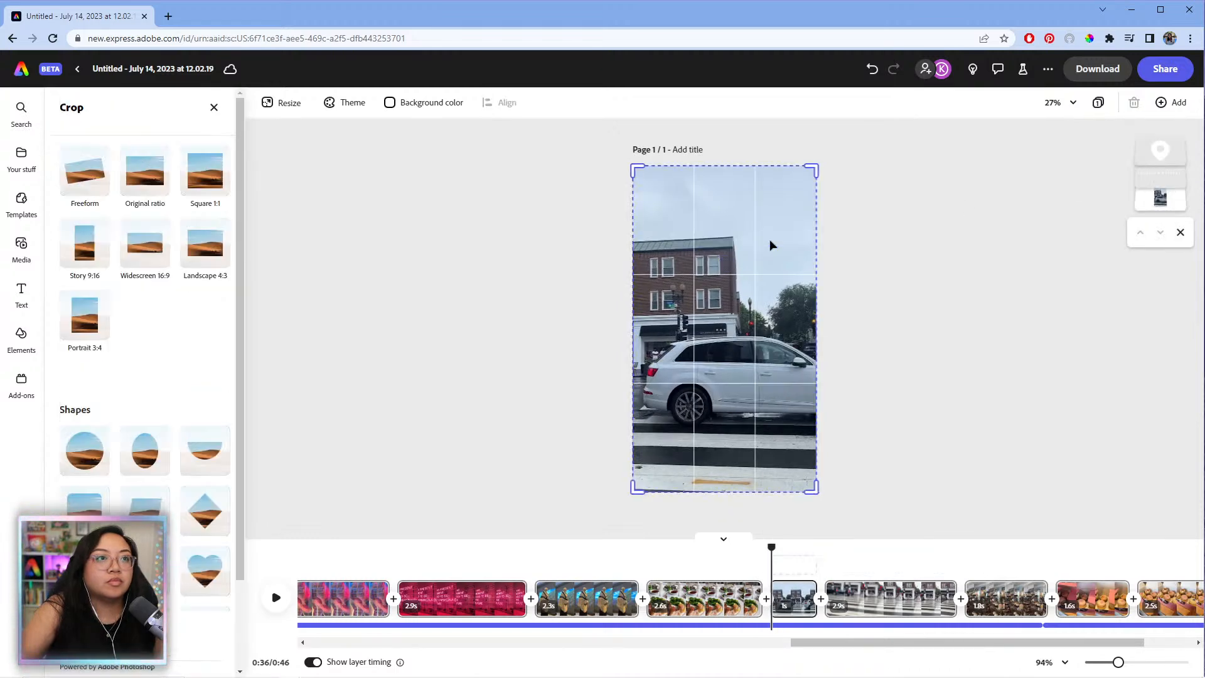
click(949, 294)
key(ctrl+z)
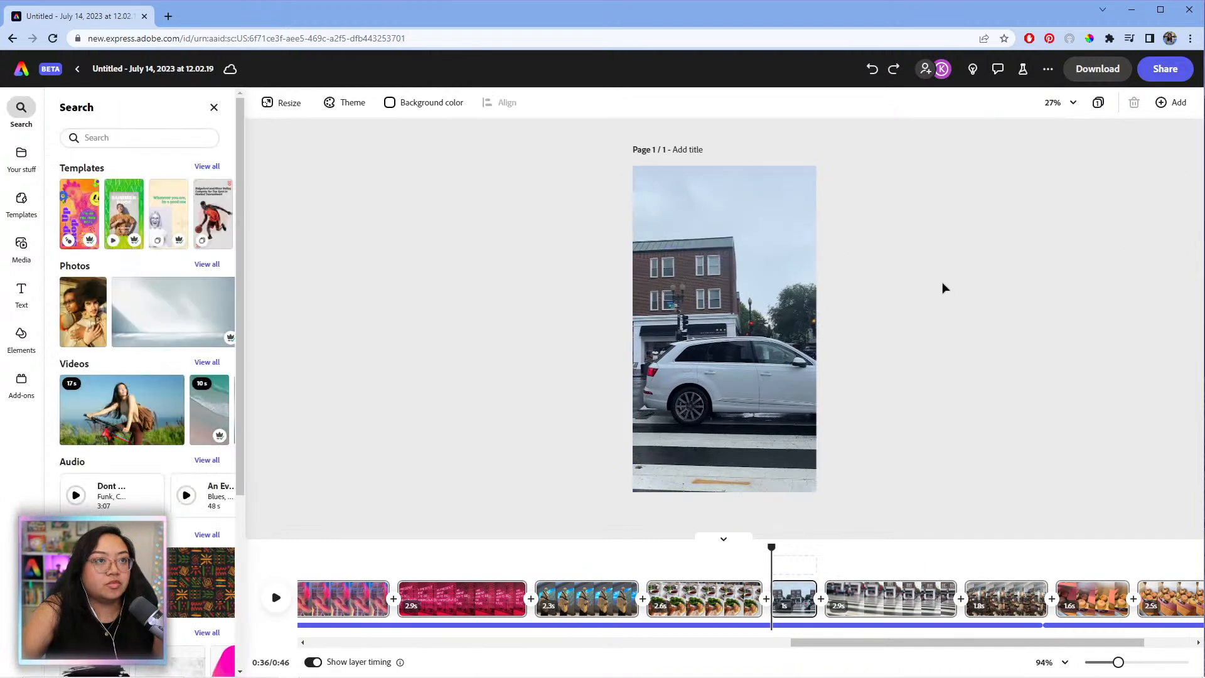
click(772, 237)
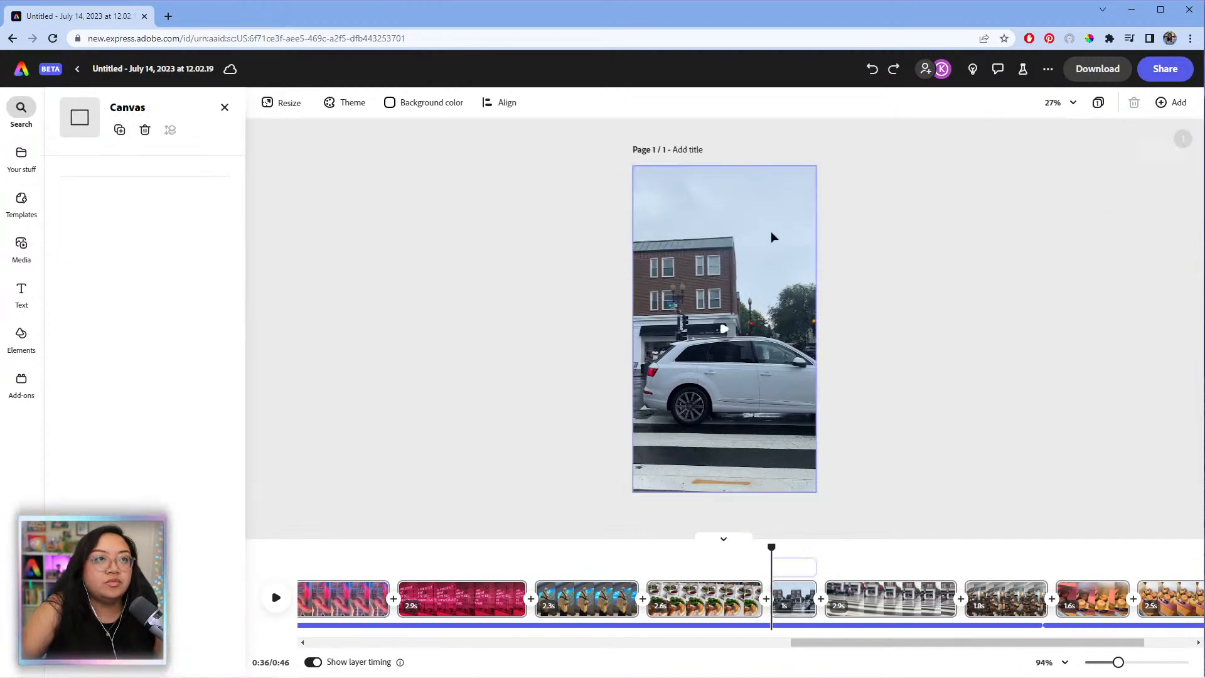
click(984, 239)
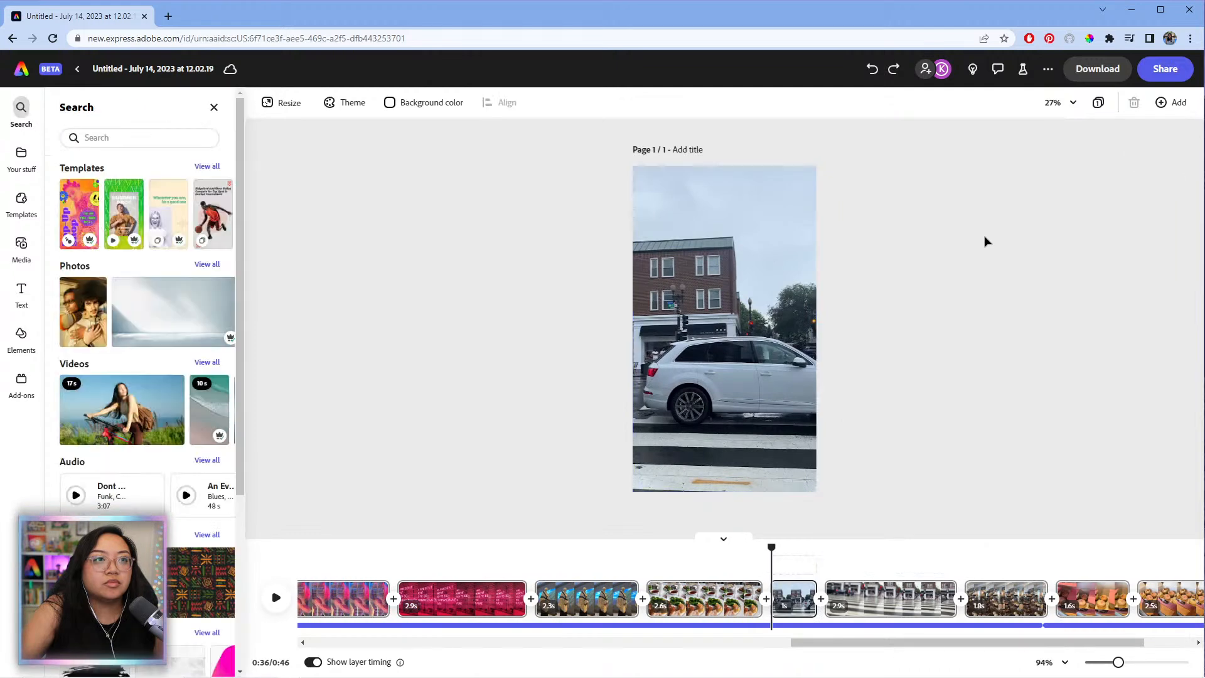
- Copy the DIM SUM text and location pin from the food clip and paste them at the start of the crosswalk clip
click(688, 594)
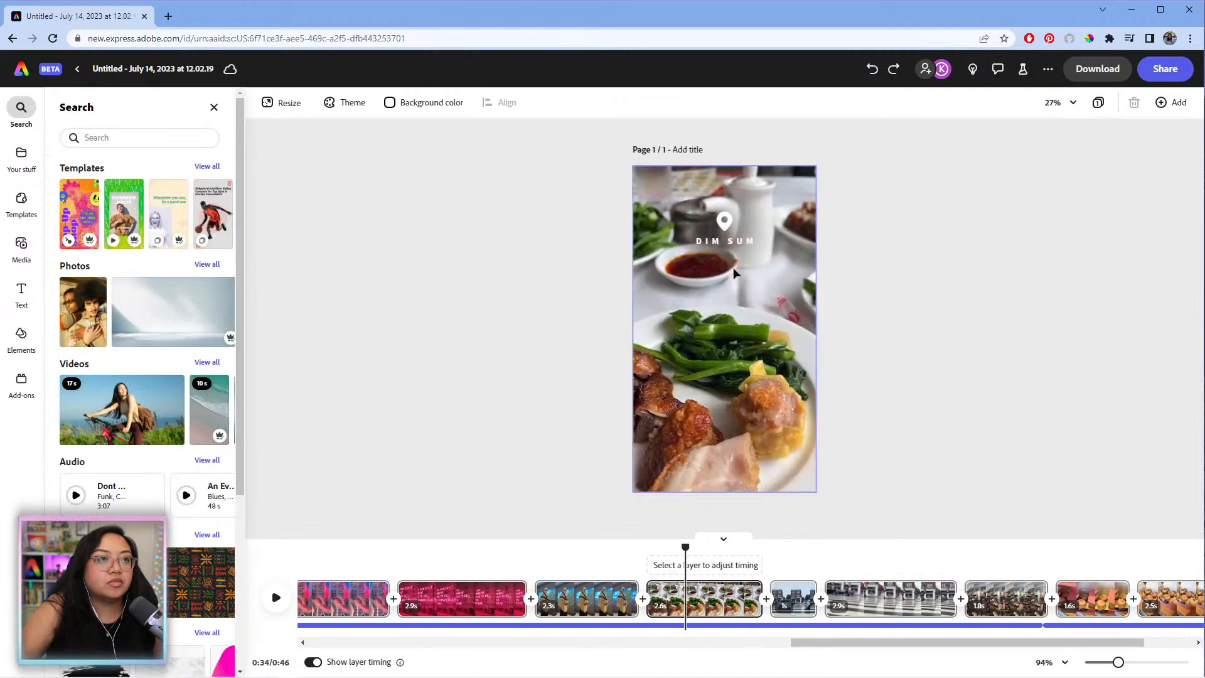
click(731, 240)
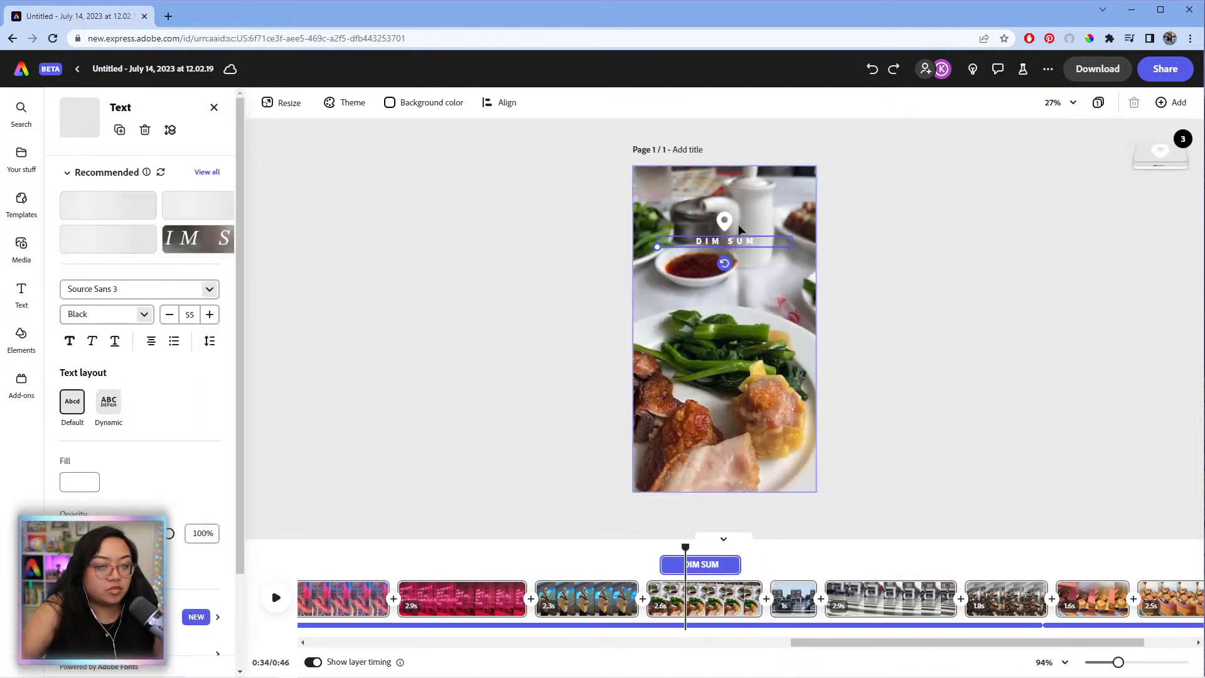
shift+click(725, 222)
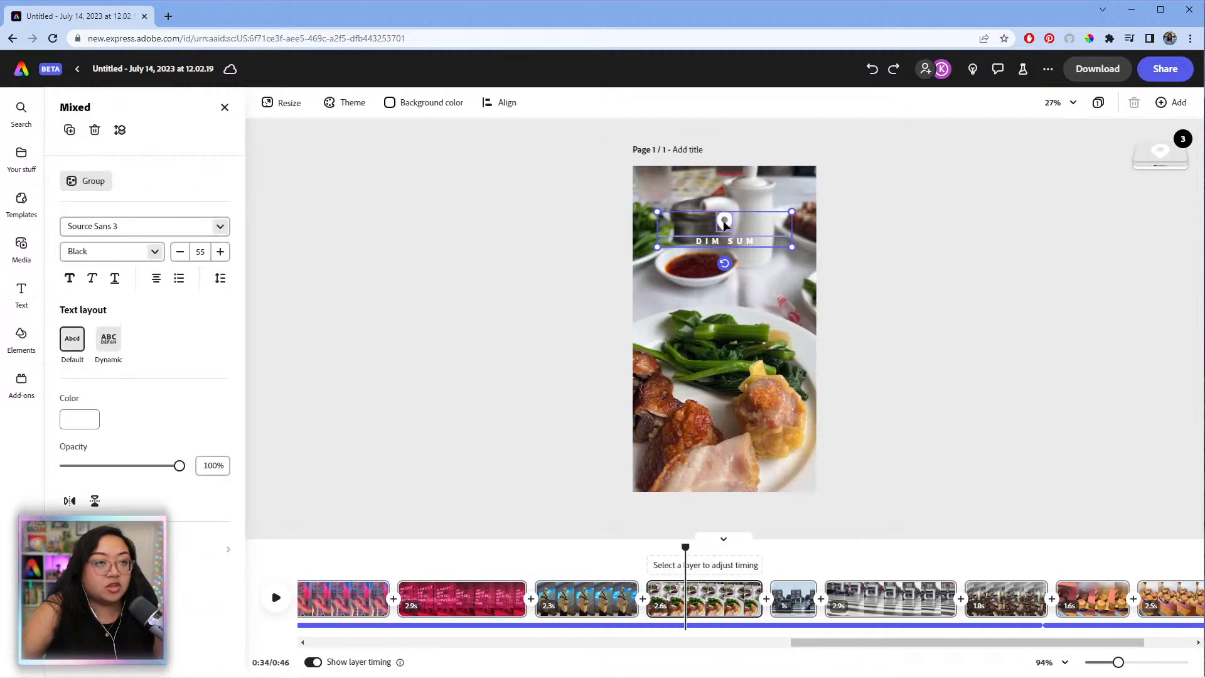
click(799, 571)
drag(796, 549, 768, 547)
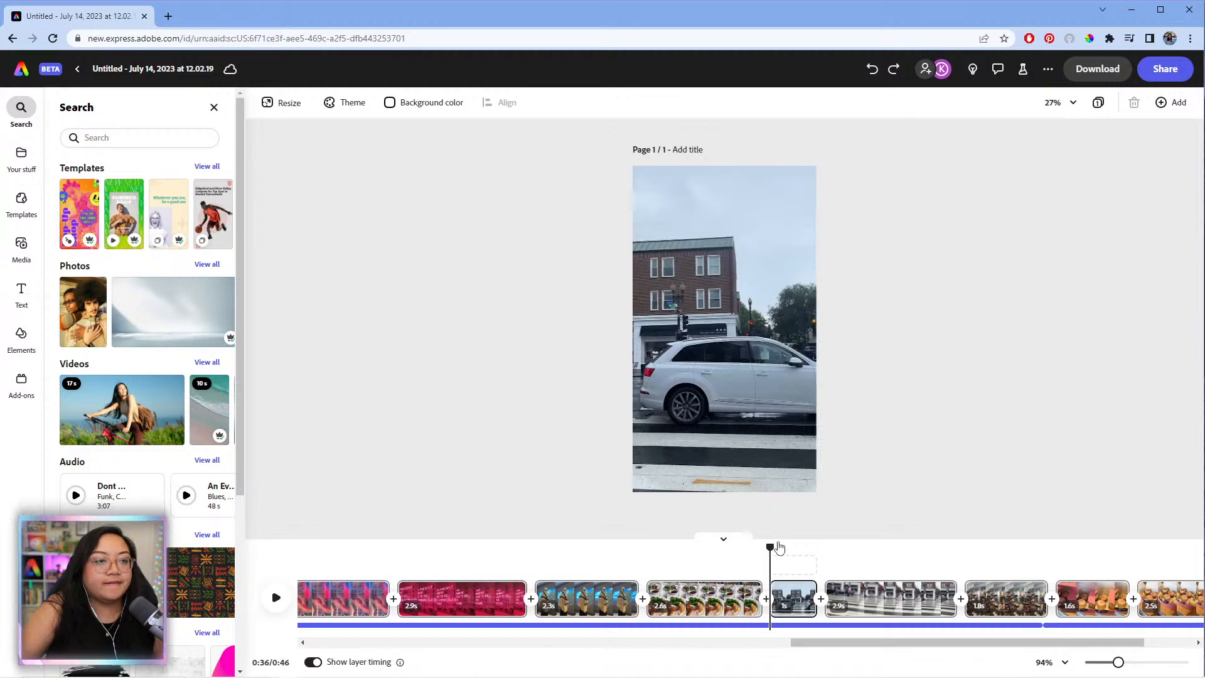
click(723, 329)
key(ctrl+v)
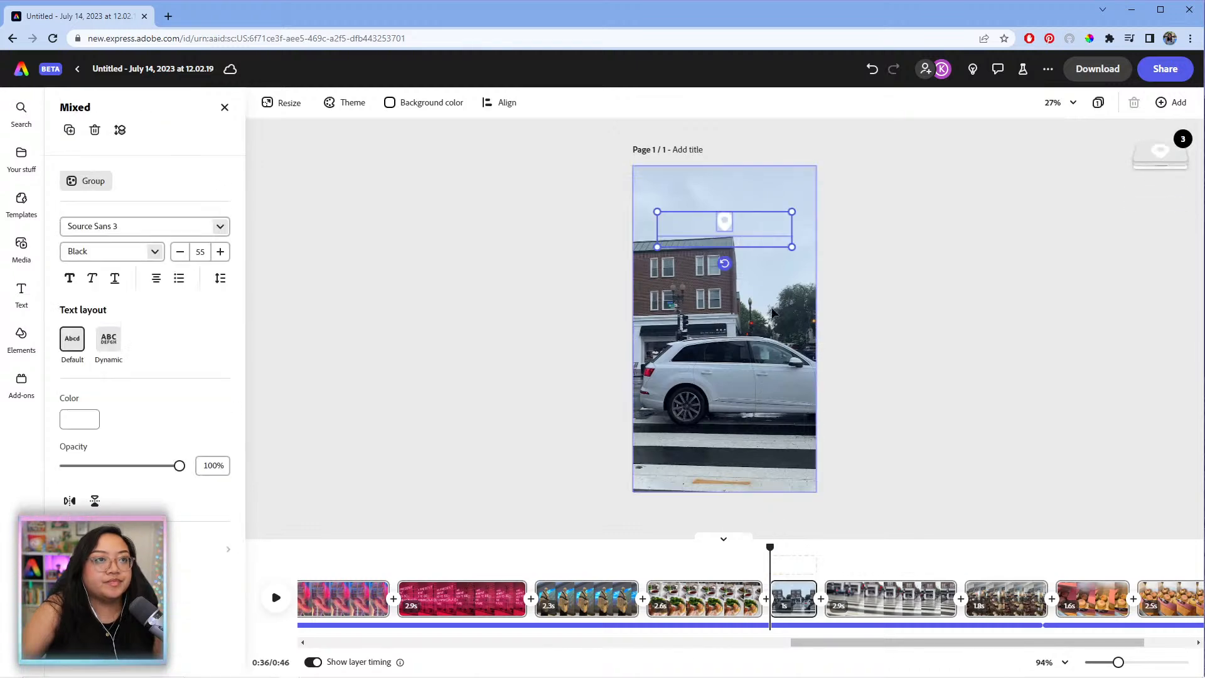
- Change the pasted label's text on the crosswalk clip to GEORGETOWN CUPCAKE
click(758, 248)
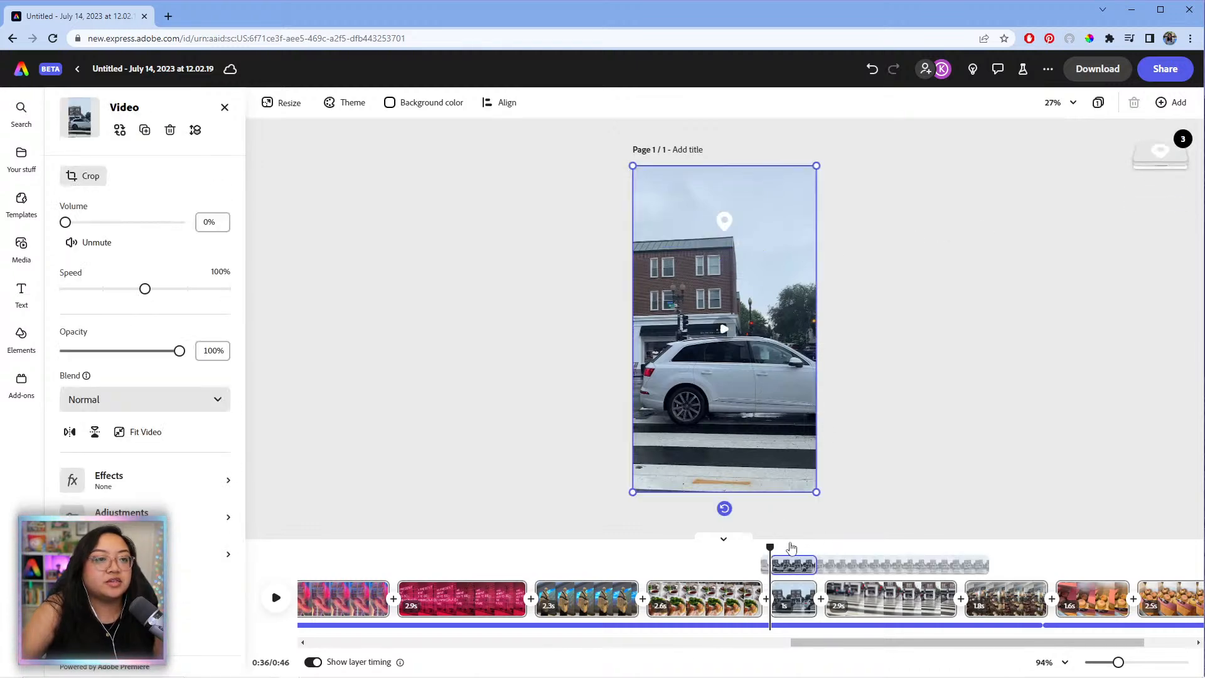
click(791, 548)
click(829, 495)
click(758, 244)
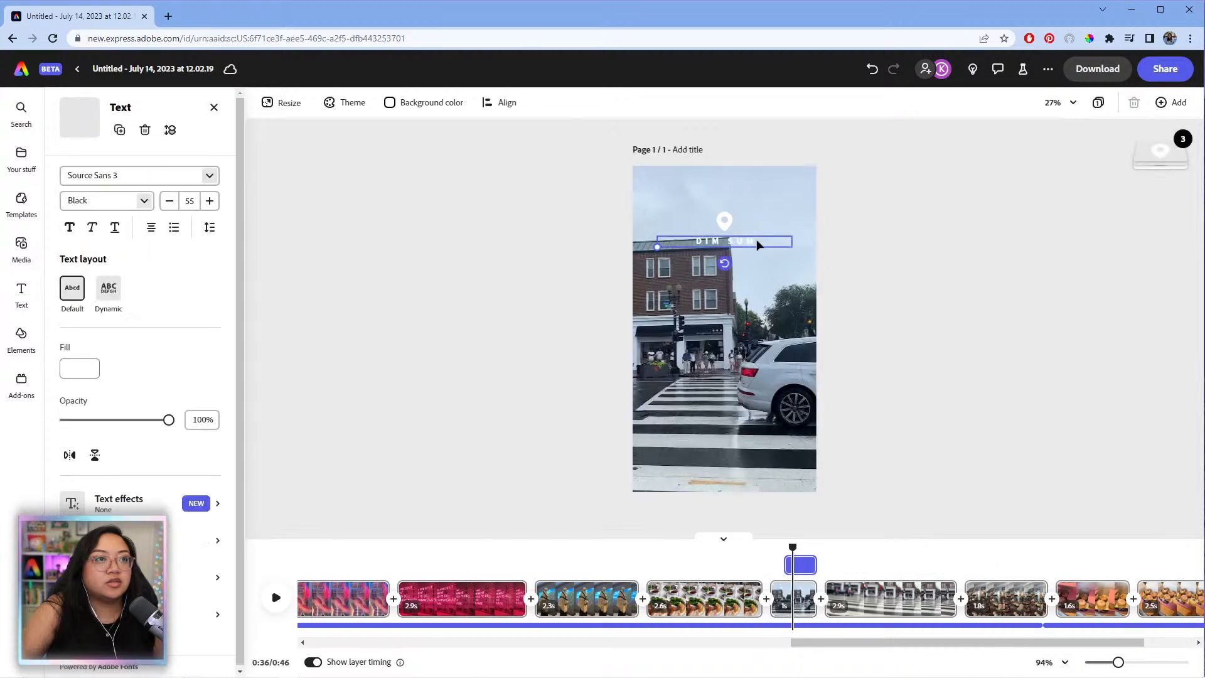
drag(758, 245, 715, 250)
key(ctrl+z)
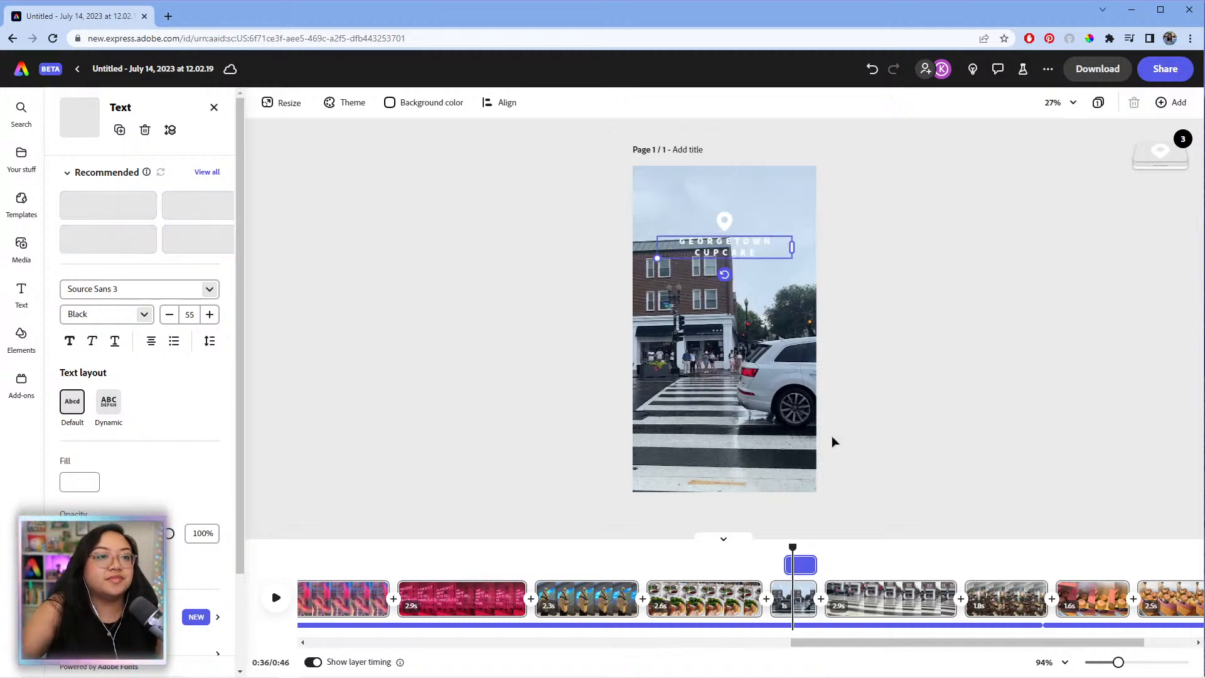
- Play back the crosswalk clip with its new label and extend the clip's duration to 1.4 s
key(space)
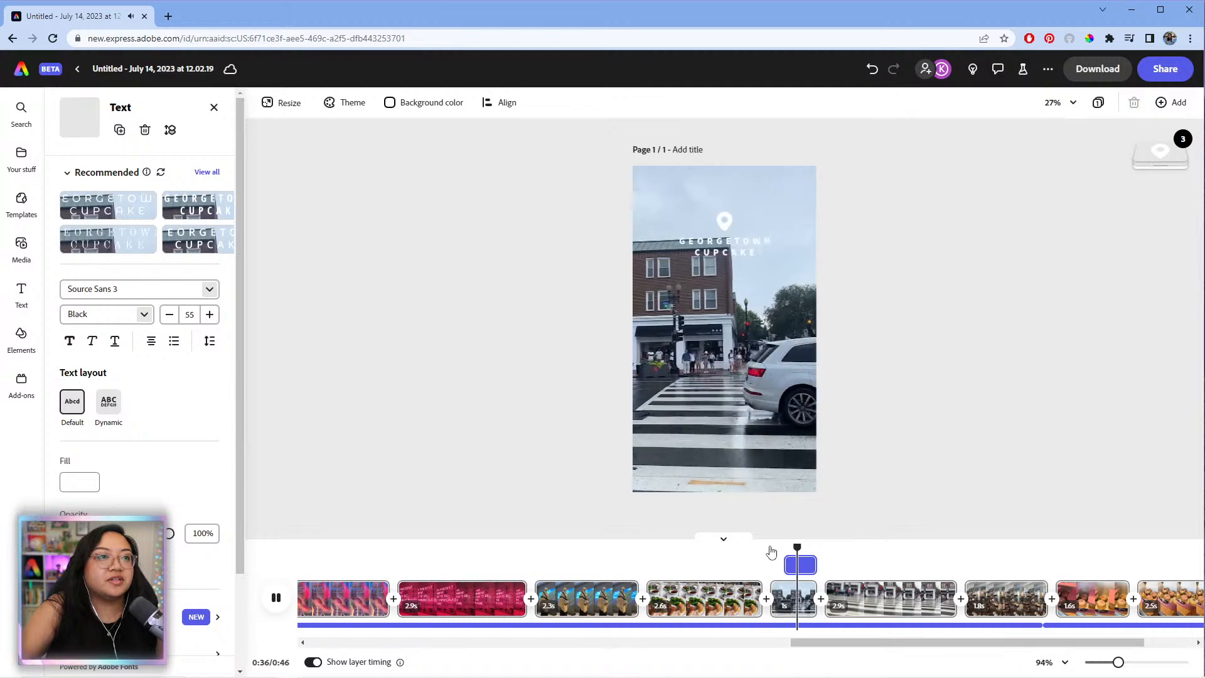
click(772, 554)
click(773, 551)
key(space)
key(space)
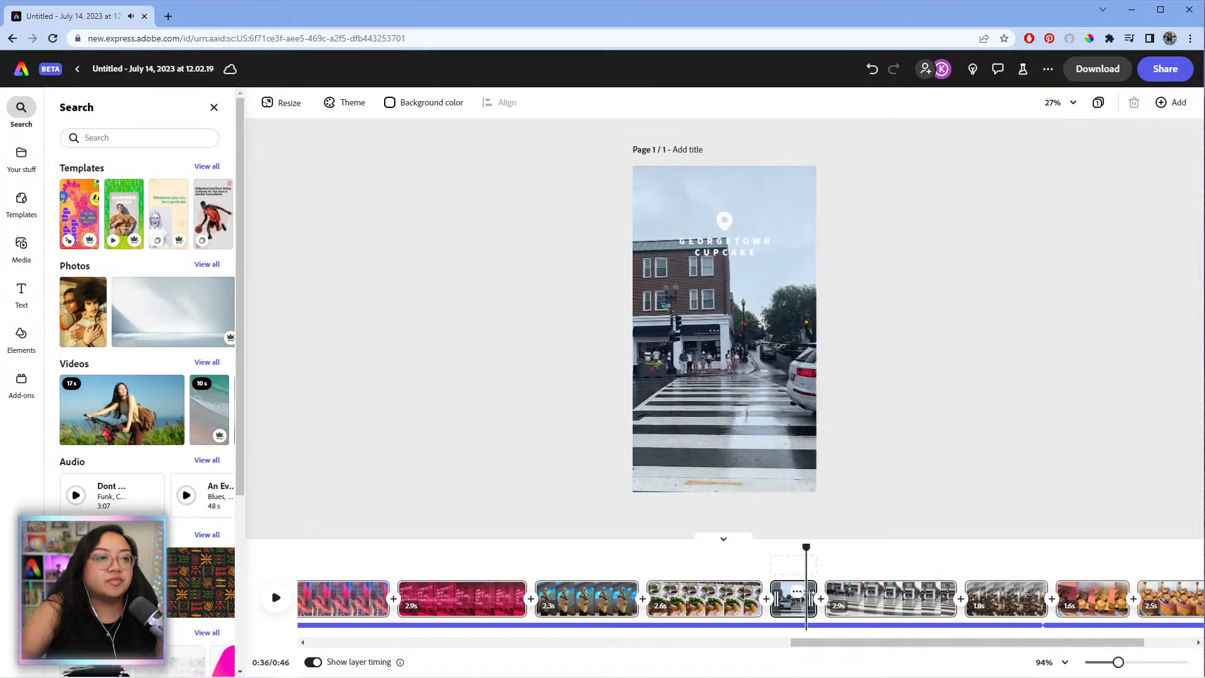
drag(813, 593, 831, 593)
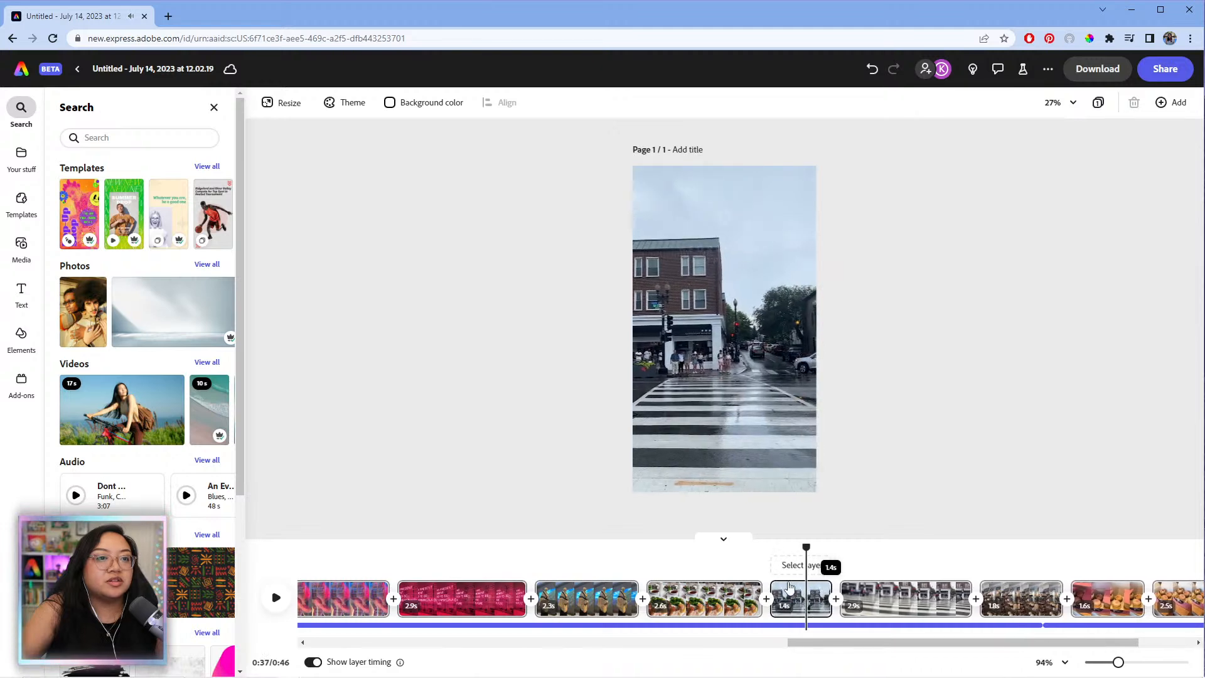
- Play the video from the start of the crosswalk clip through the final cupcake clips to check the ending
click(774, 555)
key(space)
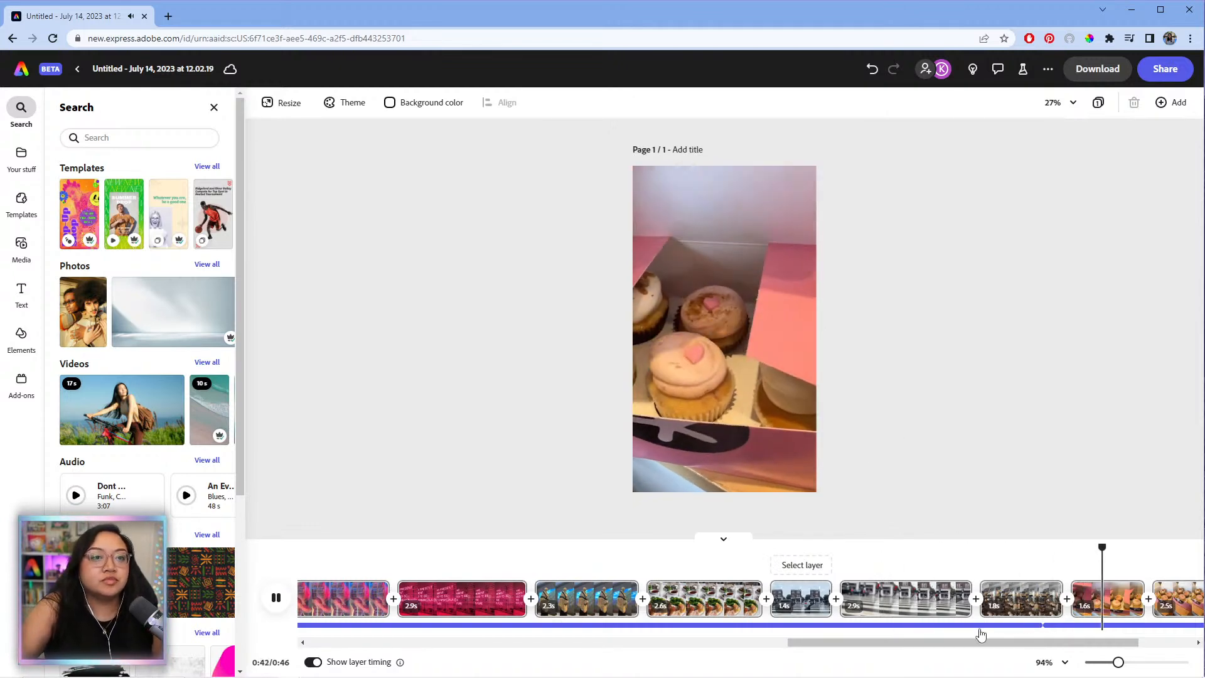
drag(982, 645, 1079, 643)
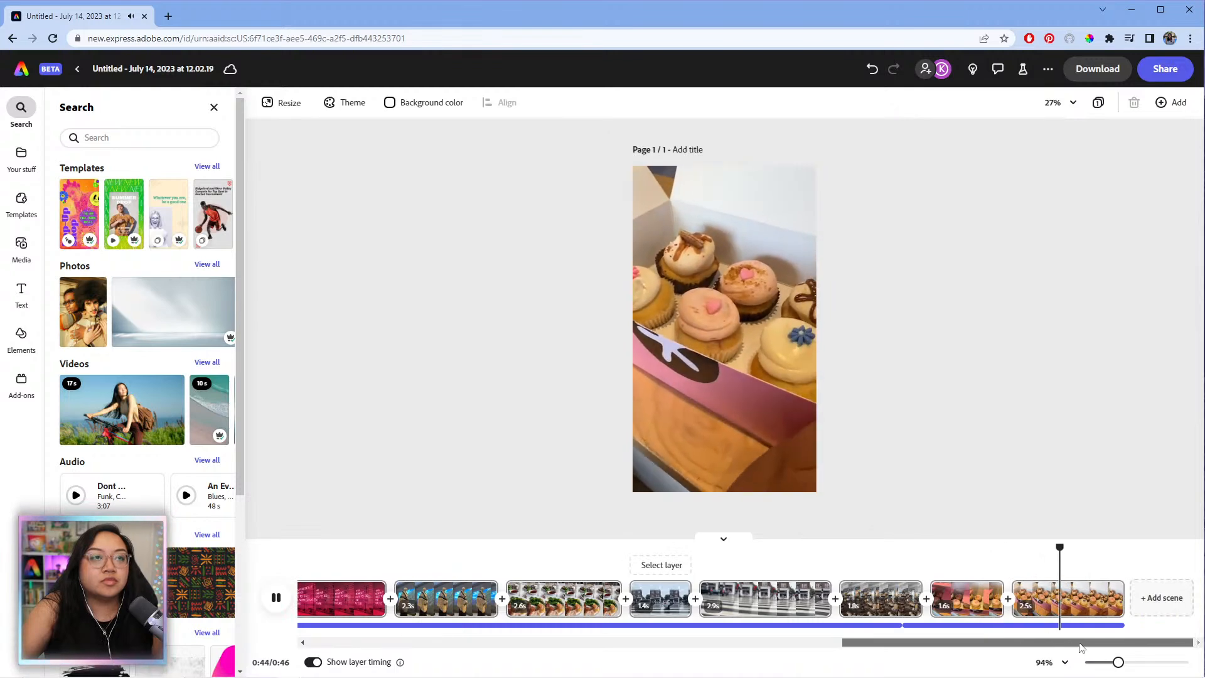
key(space)
- Play the opening airplane clip to review its title and return the playhead to 0 s
drag(1073, 647, 479, 633)
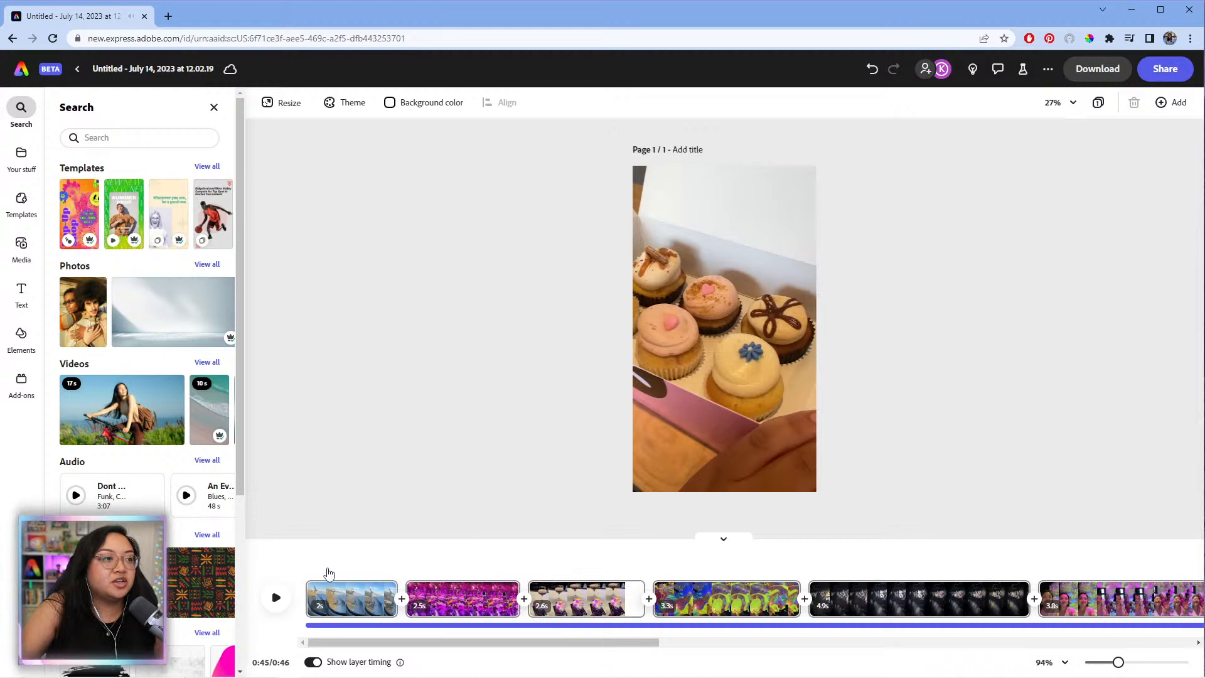
click(328, 590)
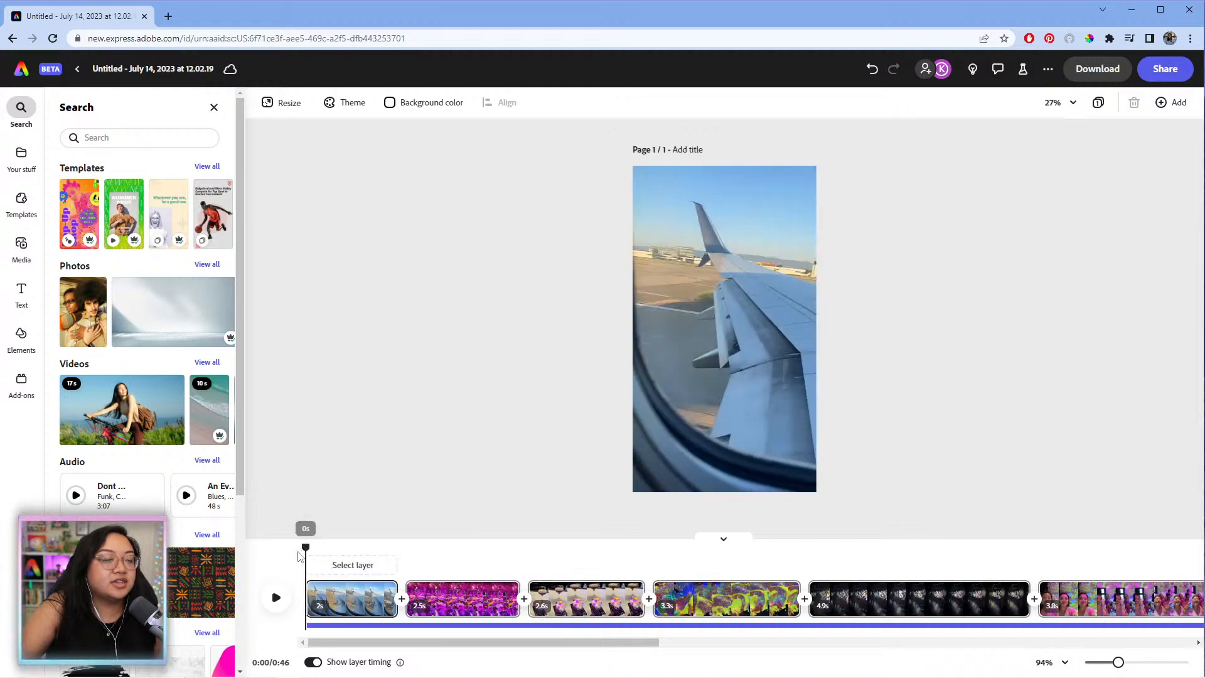
key(space)
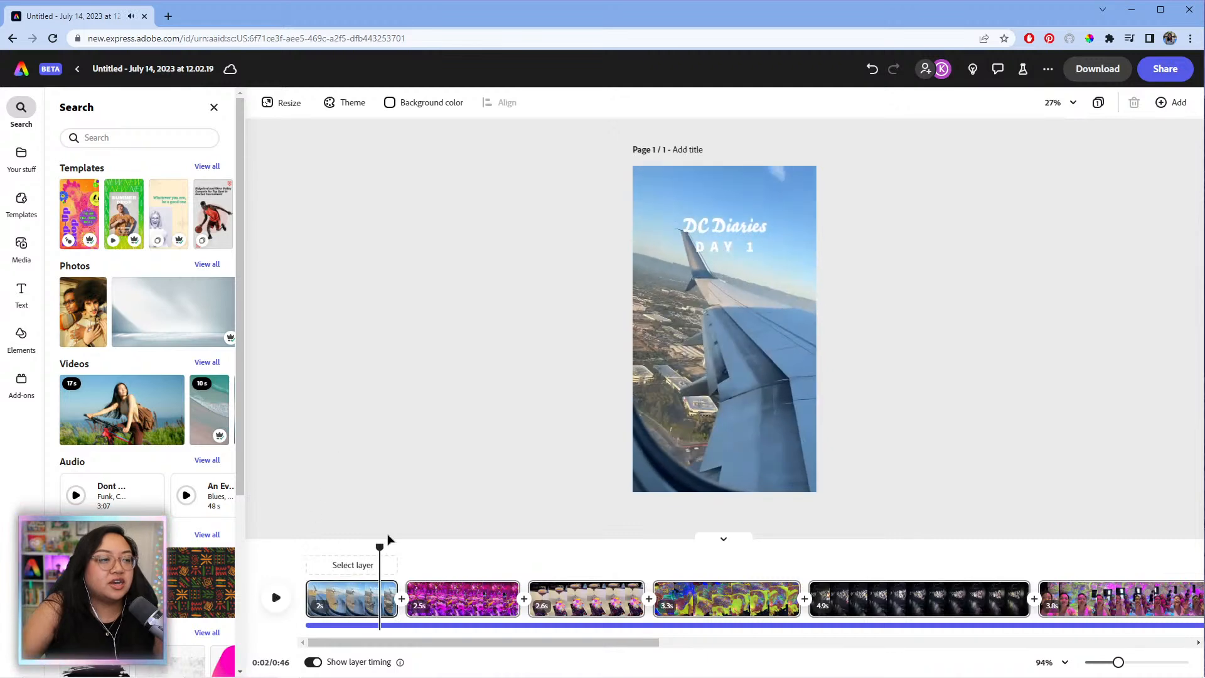
drag(380, 547, 285, 566)
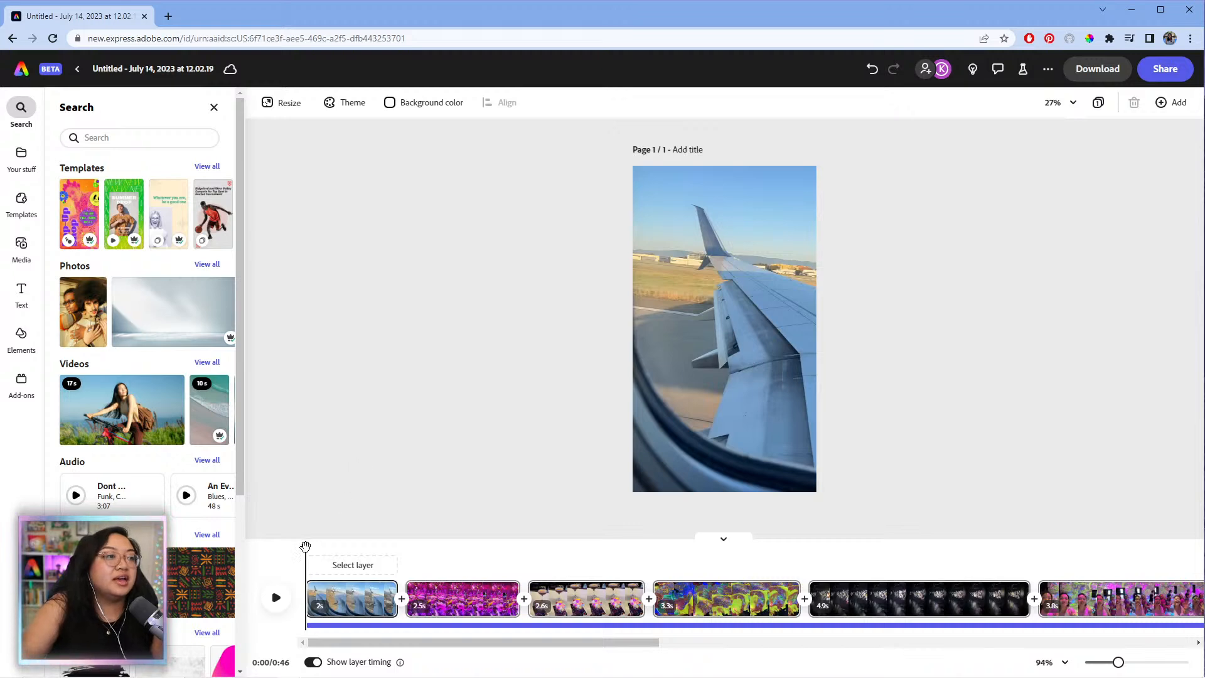
drag(319, 546, 294, 549)
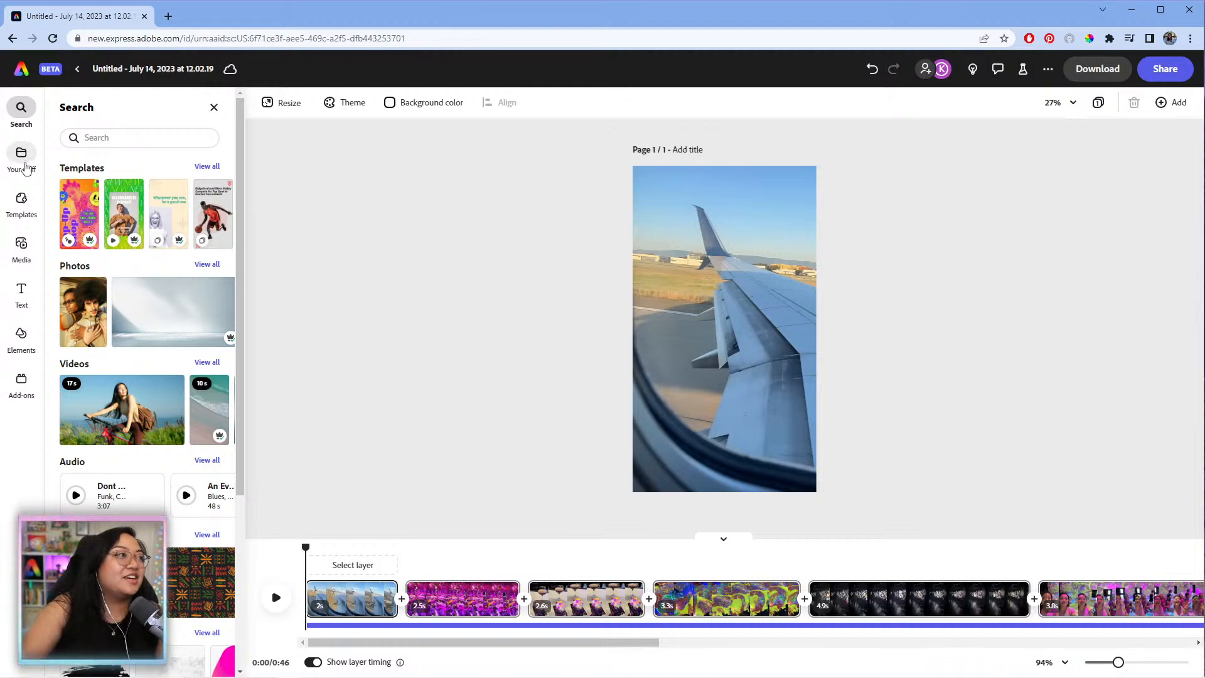
- Try recording a voiceover from the start of the video with the default microphone and delete the take
click(17, 254)
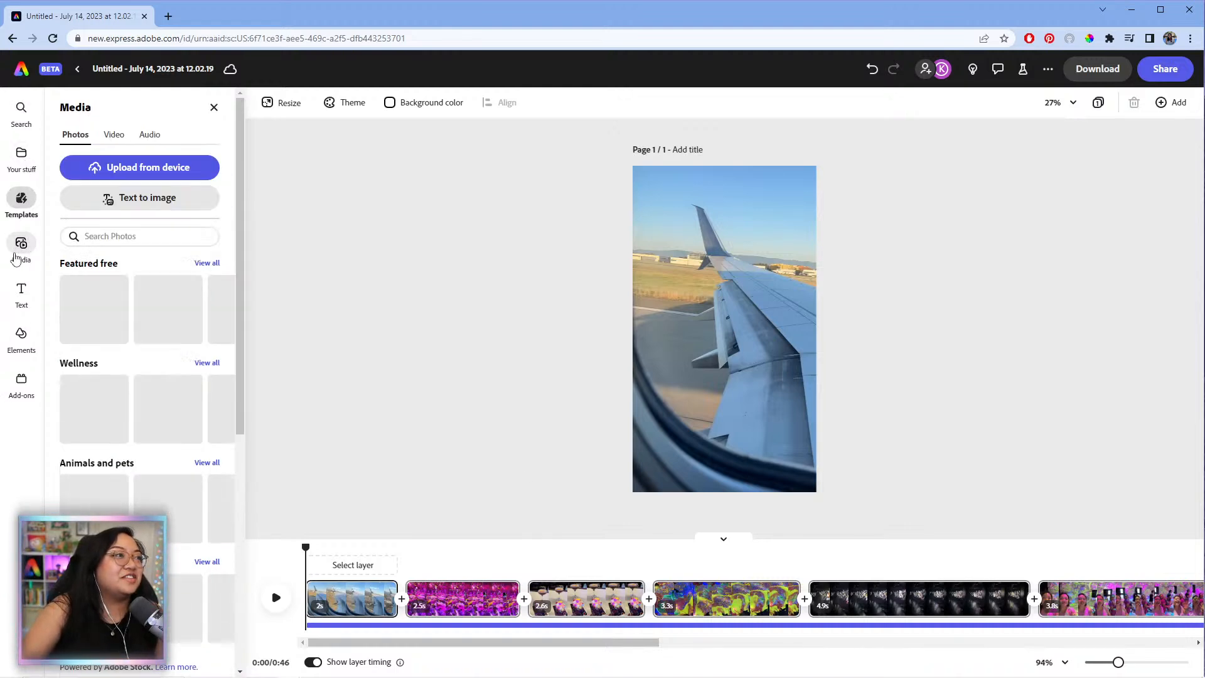
click(149, 134)
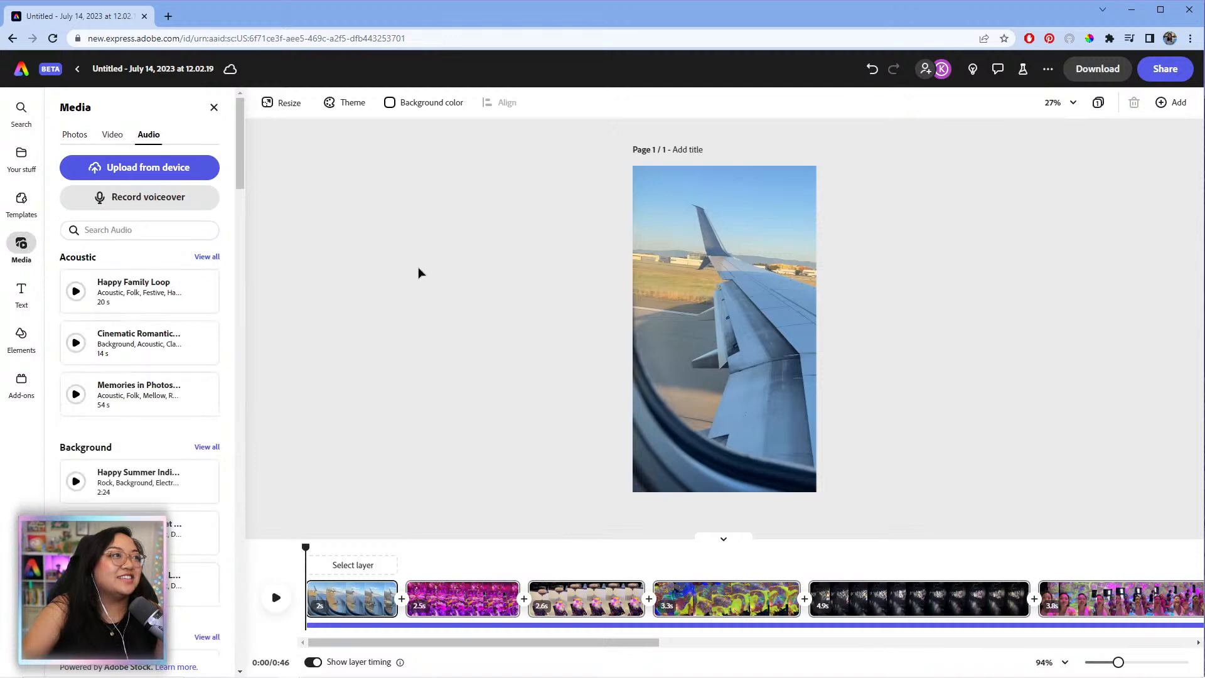
click(151, 198)
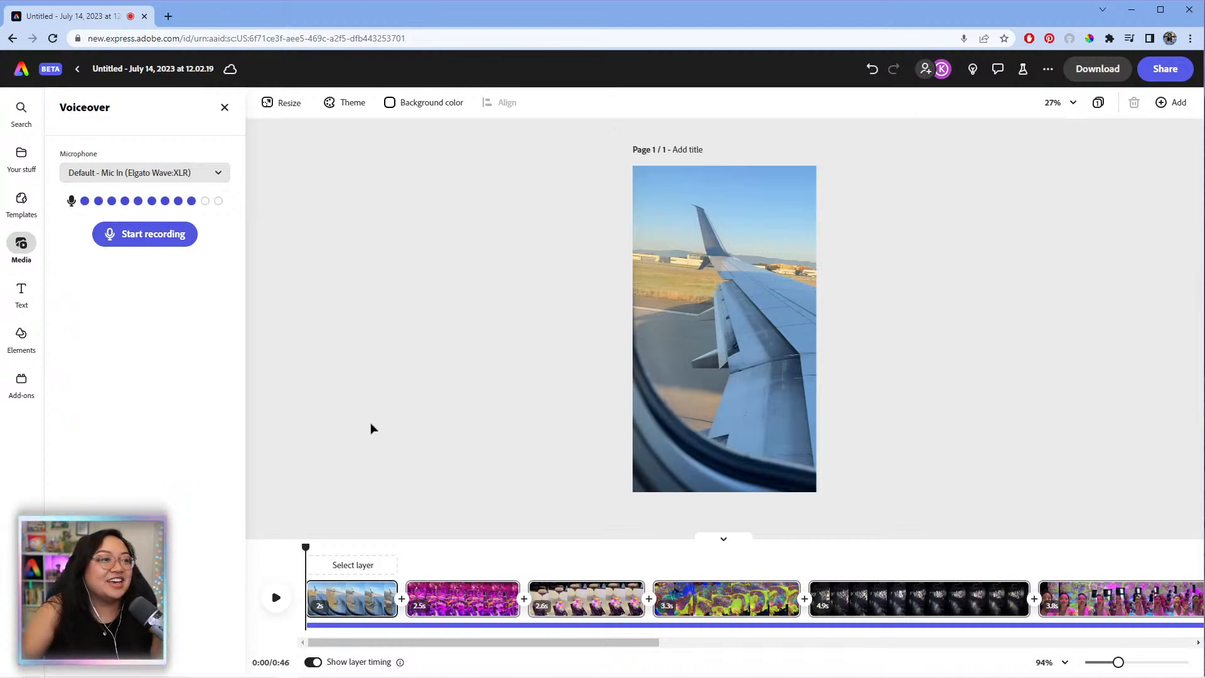
drag(490, 642, 448, 637)
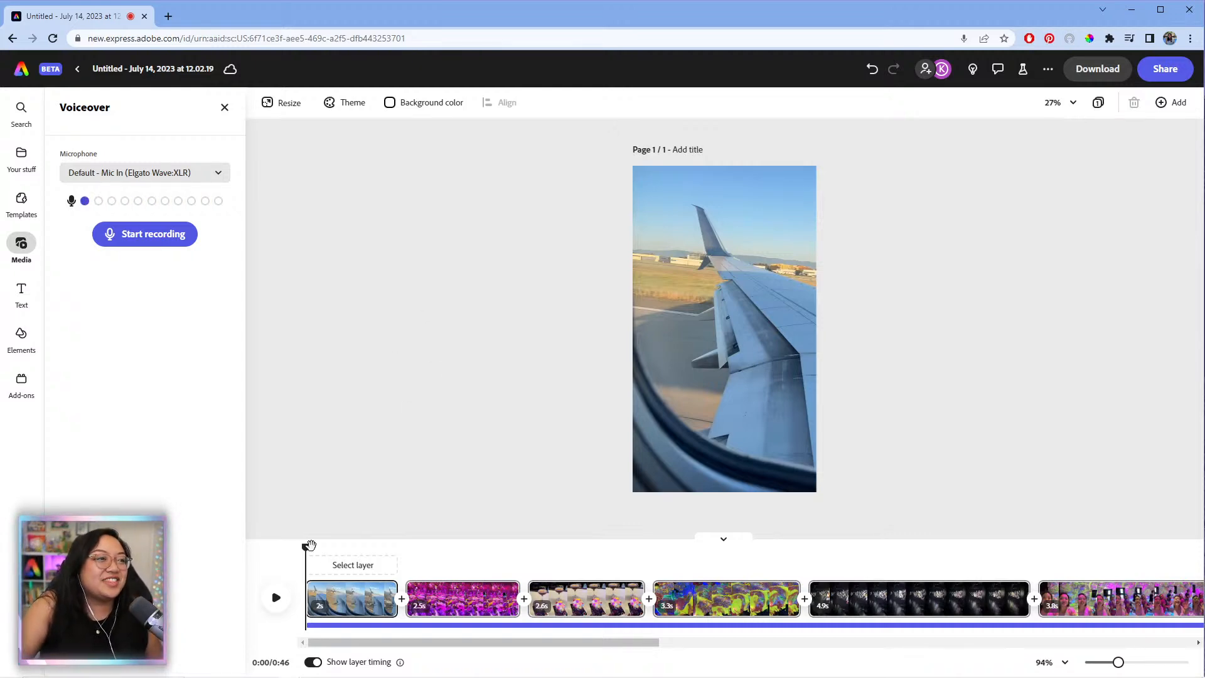
drag(306, 546, 299, 500)
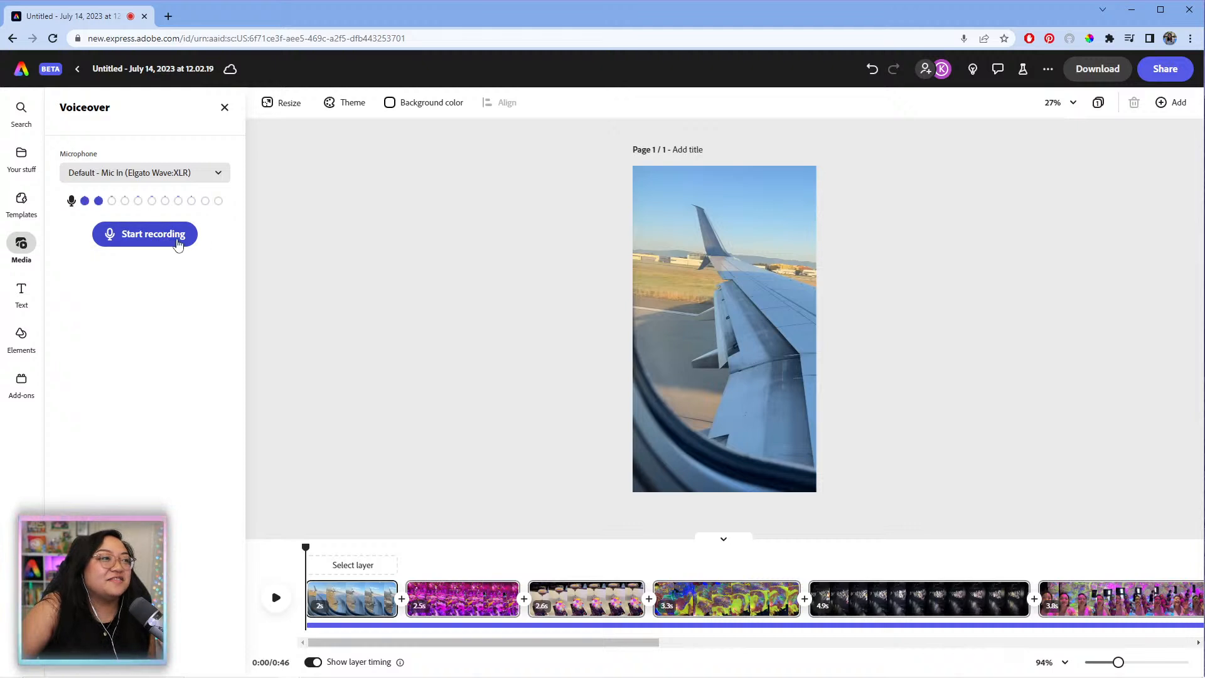
click(178, 245)
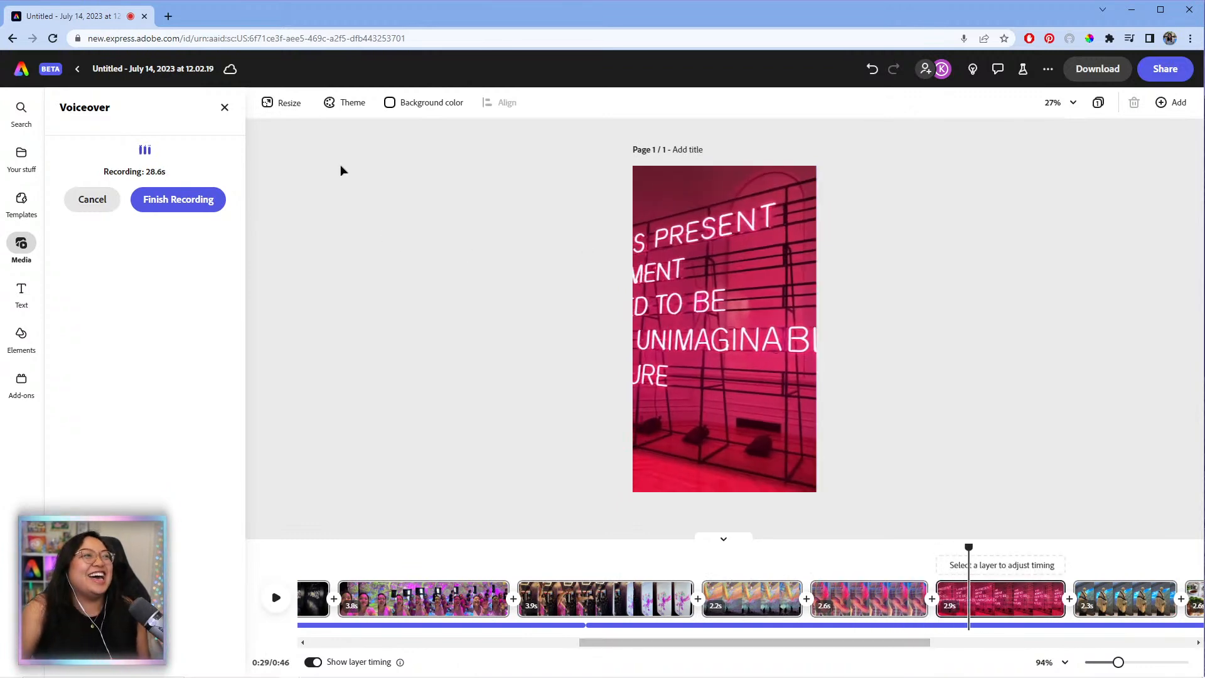
click(92, 199)
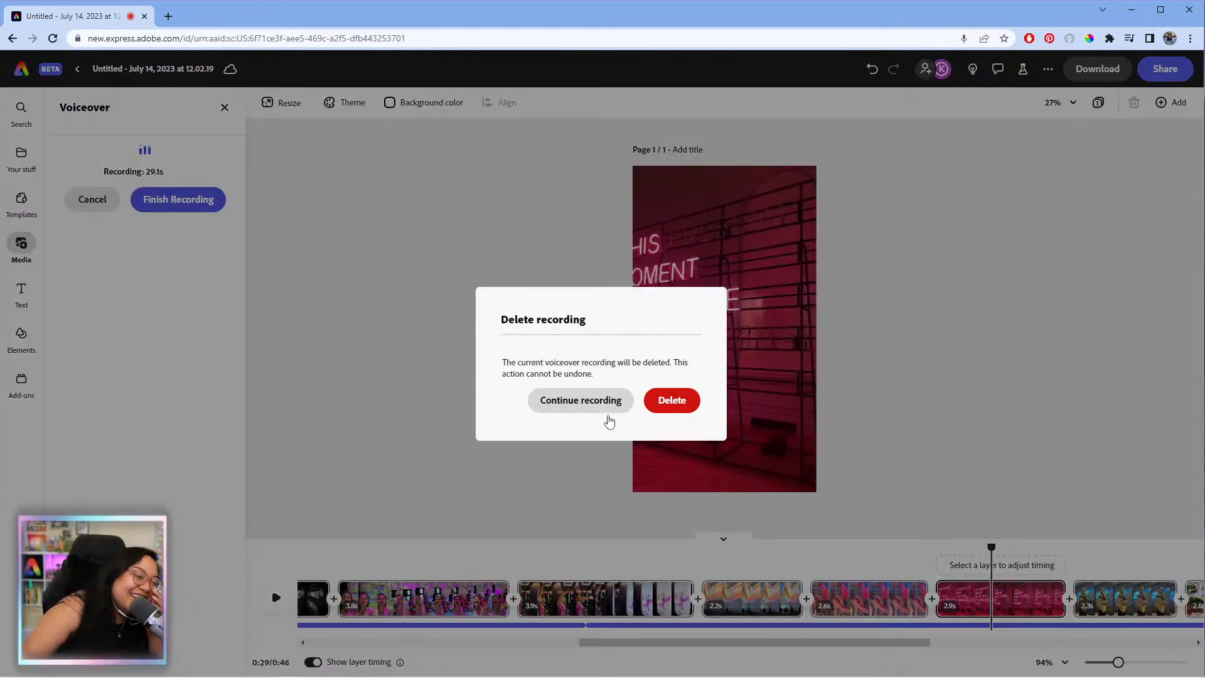
click(675, 402)
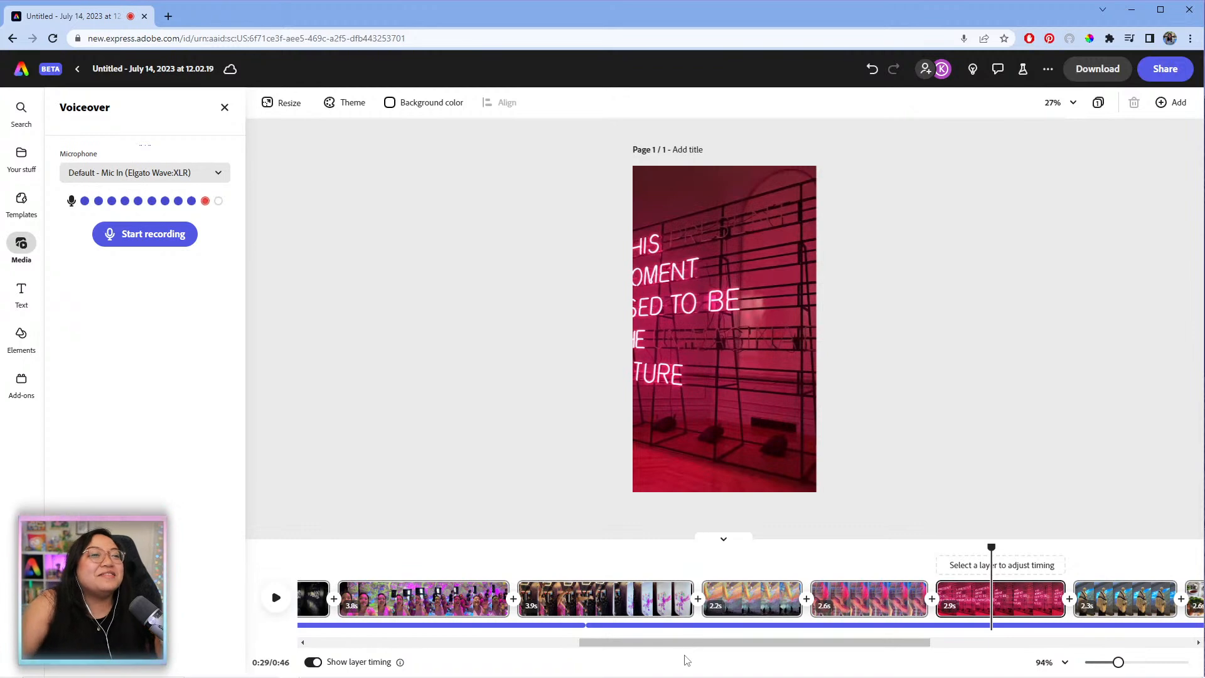
- Return the playhead to the start of the timeline and view the volume setting of the first Vlog Hip Hop [Loop] track
drag(701, 650, 466, 648)
drag(1114, 664, 1105, 662)
drag(809, 643, 652, 664)
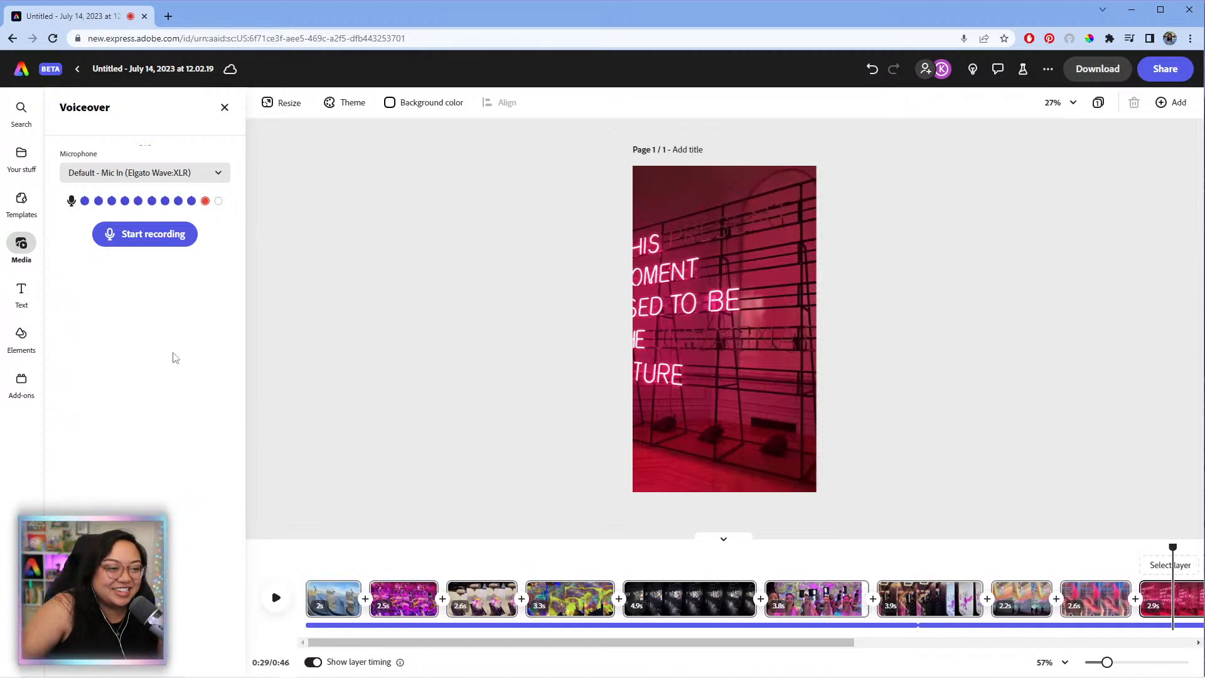
click(380, 571)
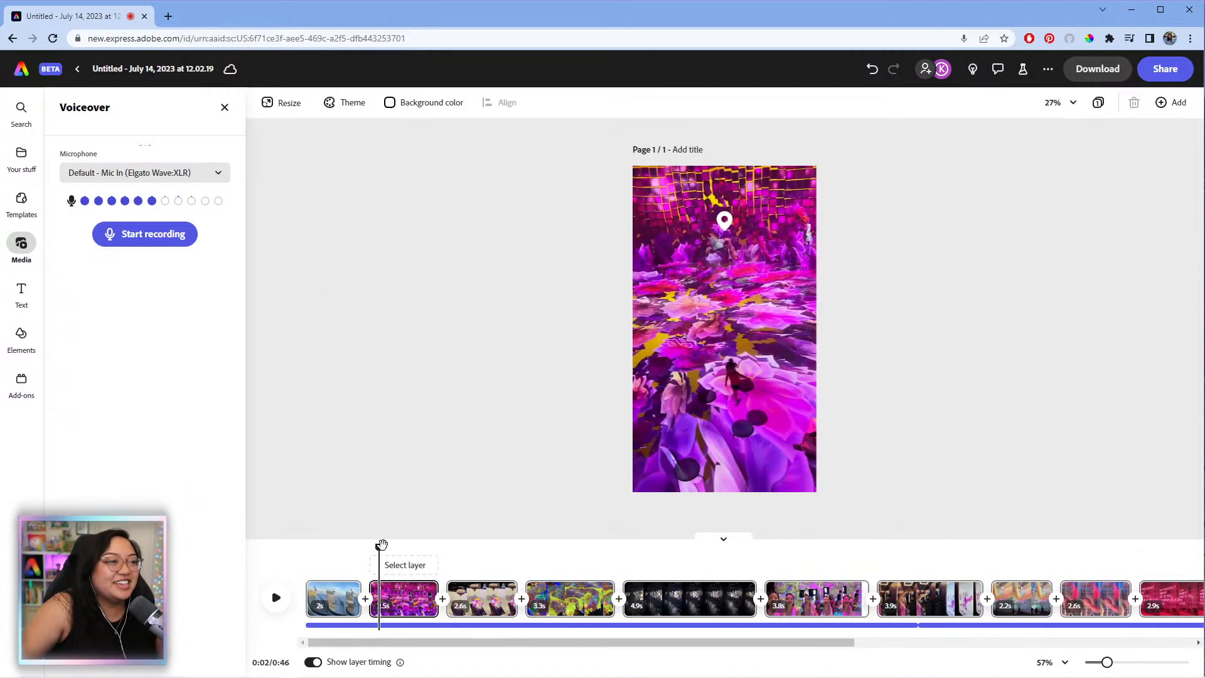
drag(369, 550, 241, 559)
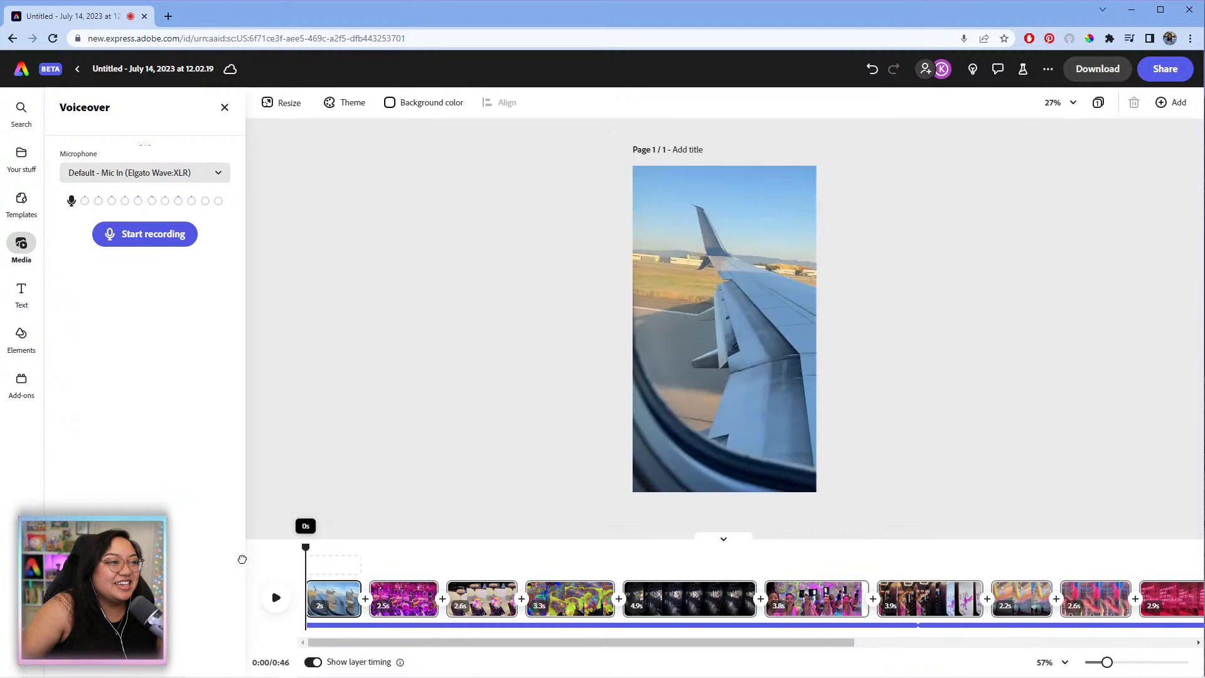
click(459, 625)
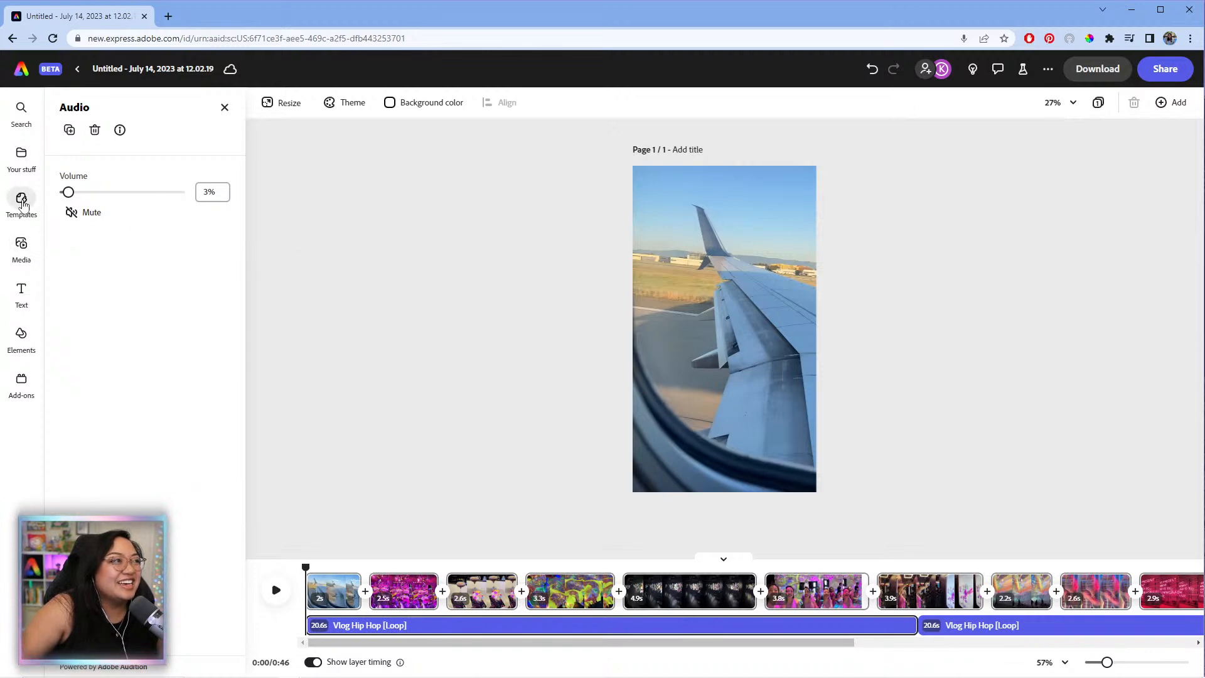
- Try a second voiceover recording from the beginning of the video and discard it
click(21, 244)
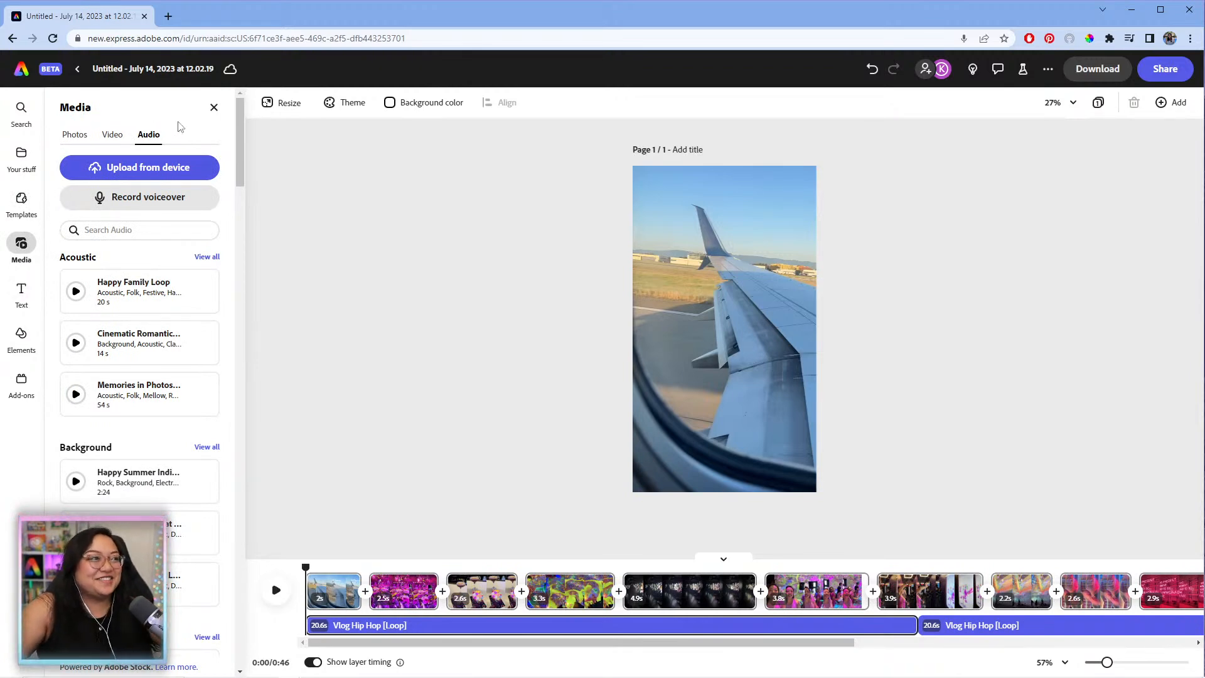
click(171, 202)
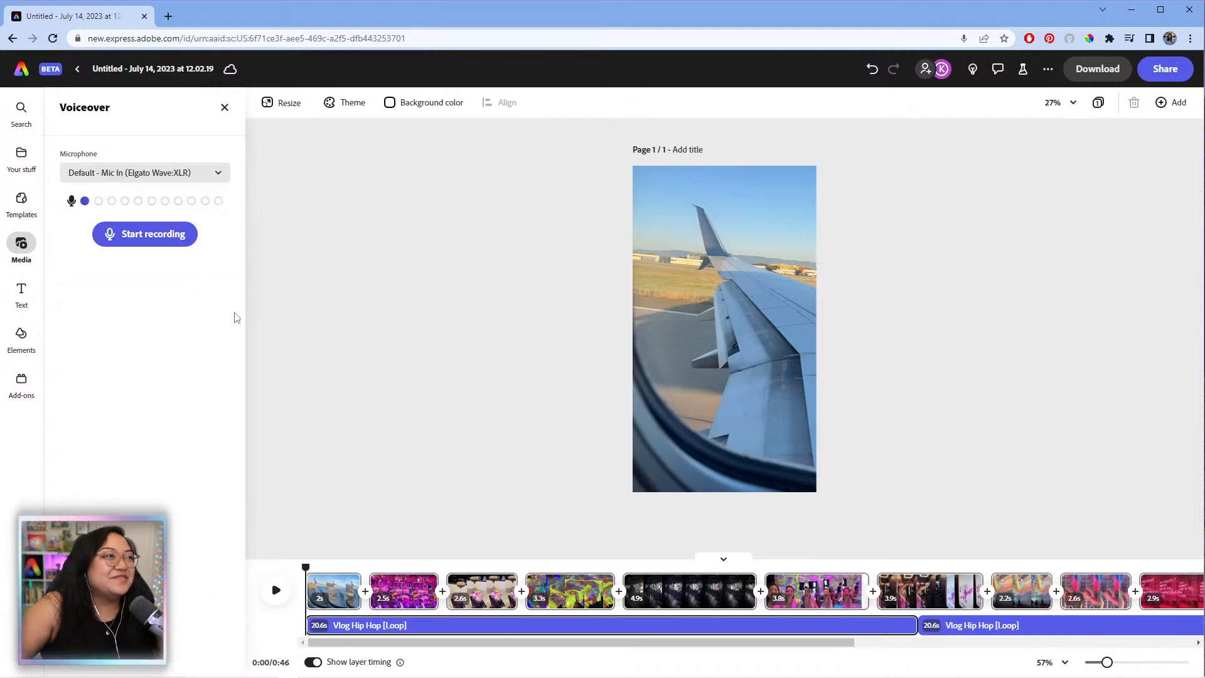
click(137, 241)
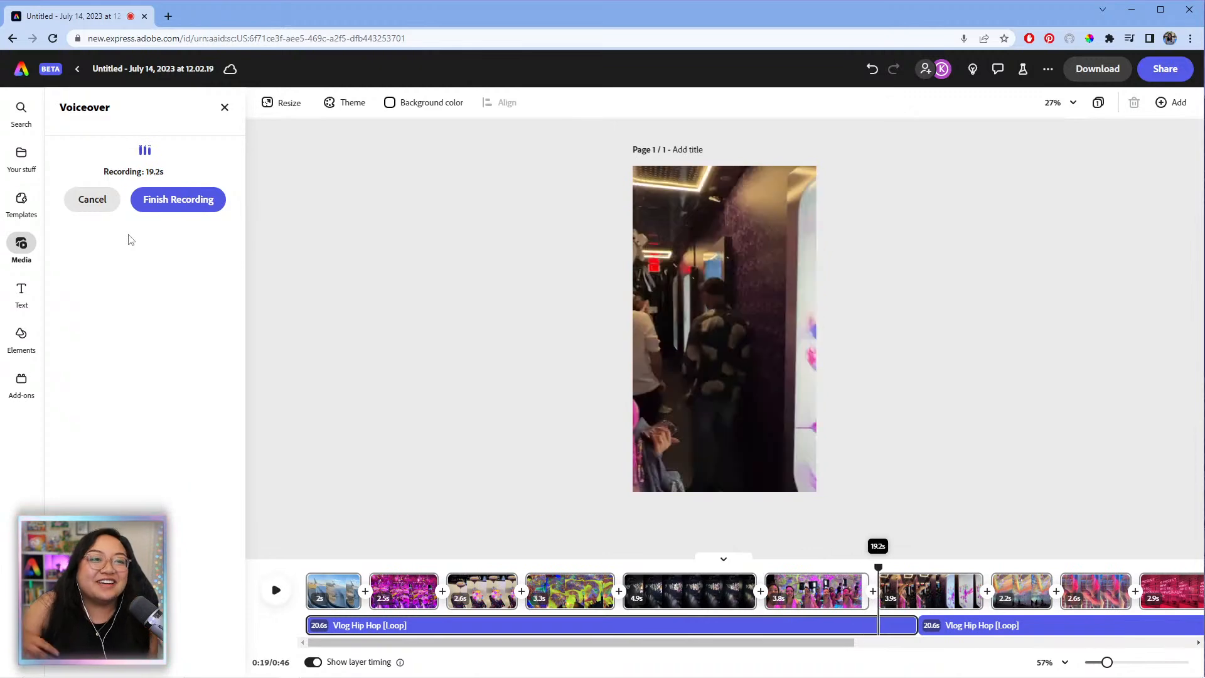
click(112, 204)
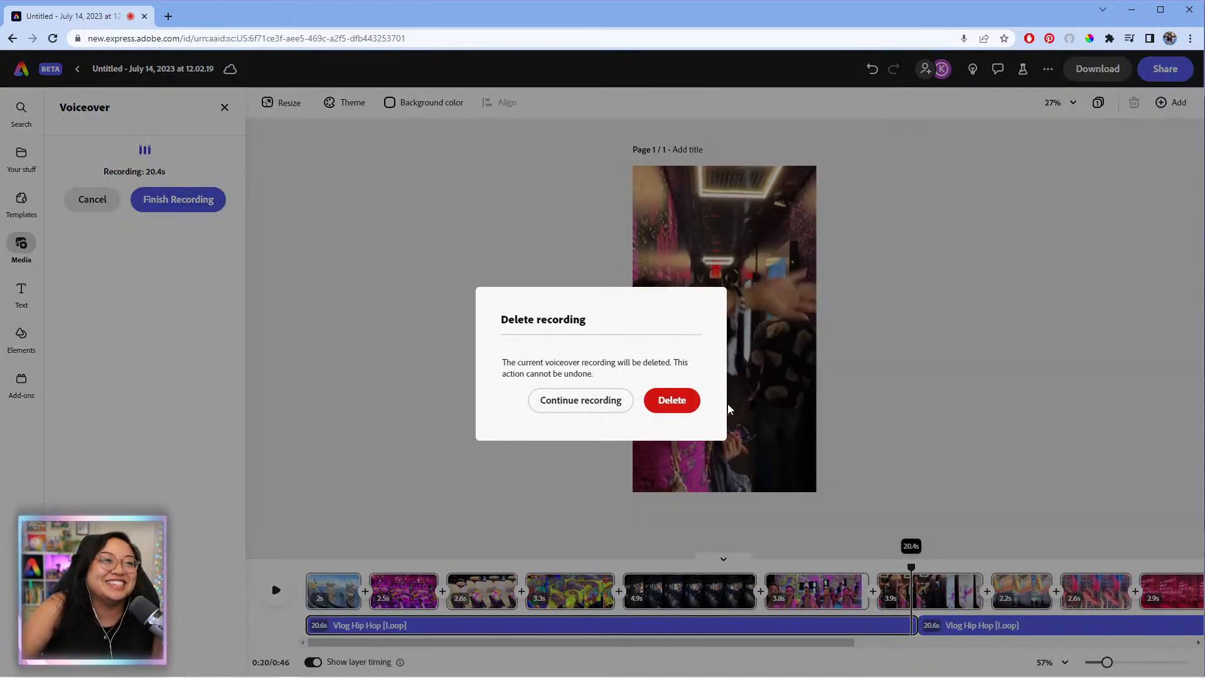
click(672, 401)
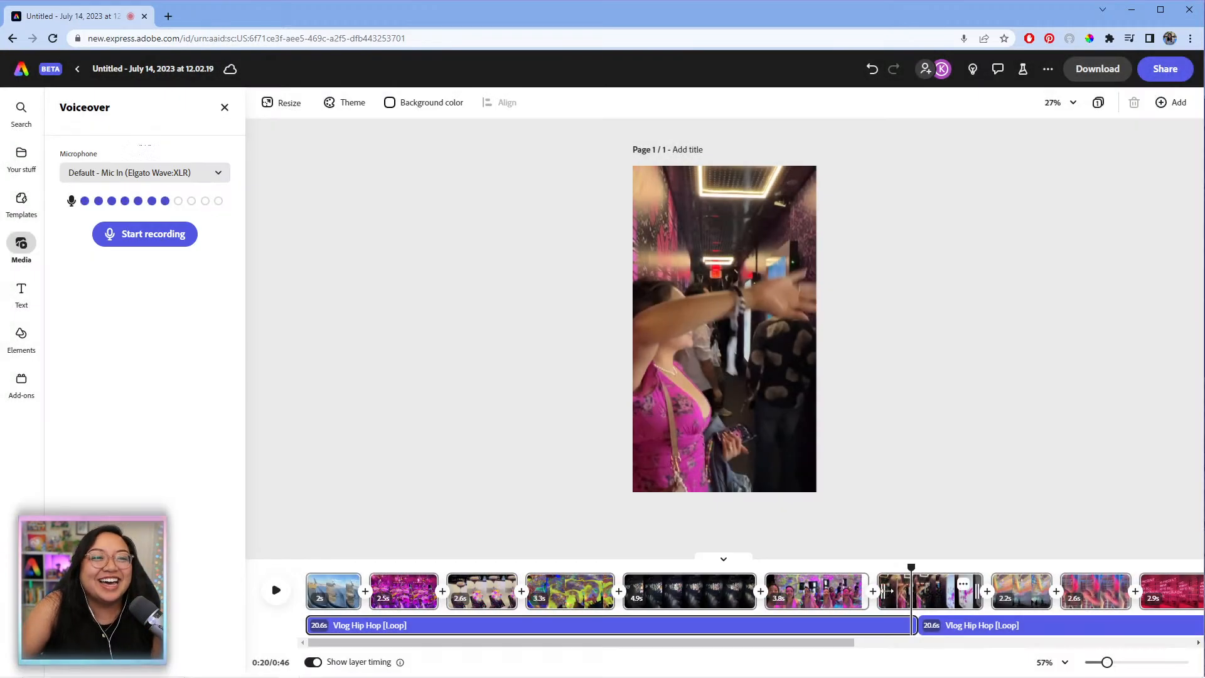
- Record a voiceover with the default microphone from the start to the end of the video and return the playhead to 0 s
drag(898, 566, 304, 495)
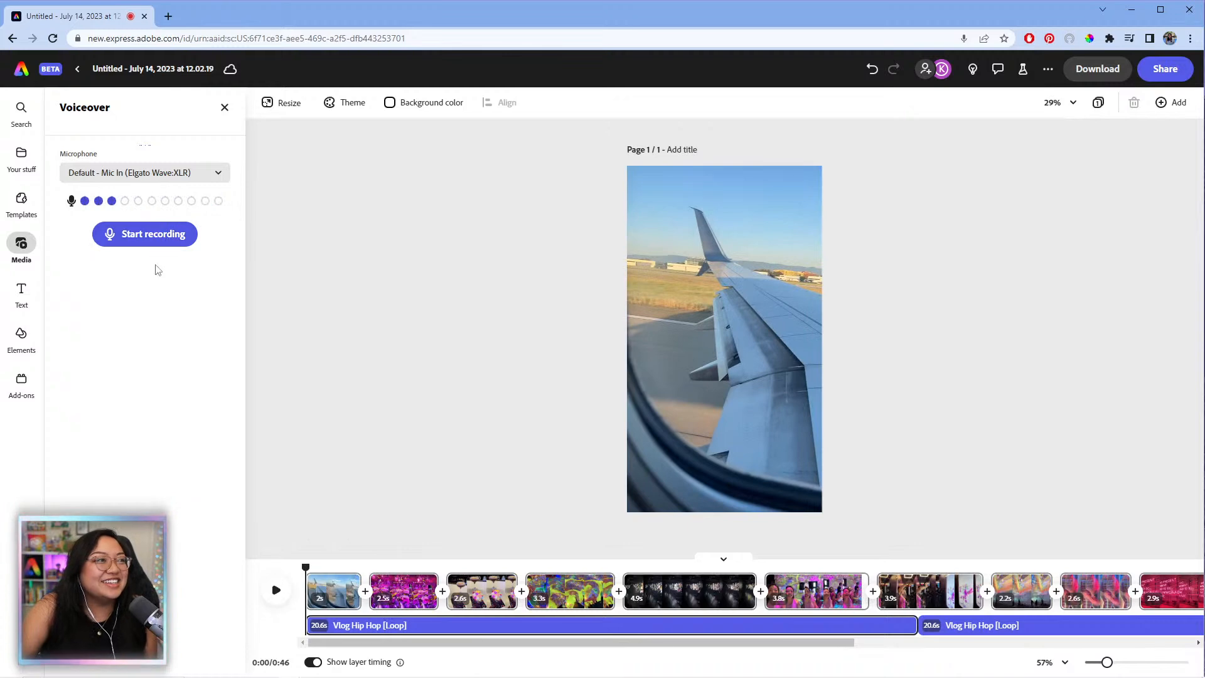
click(168, 240)
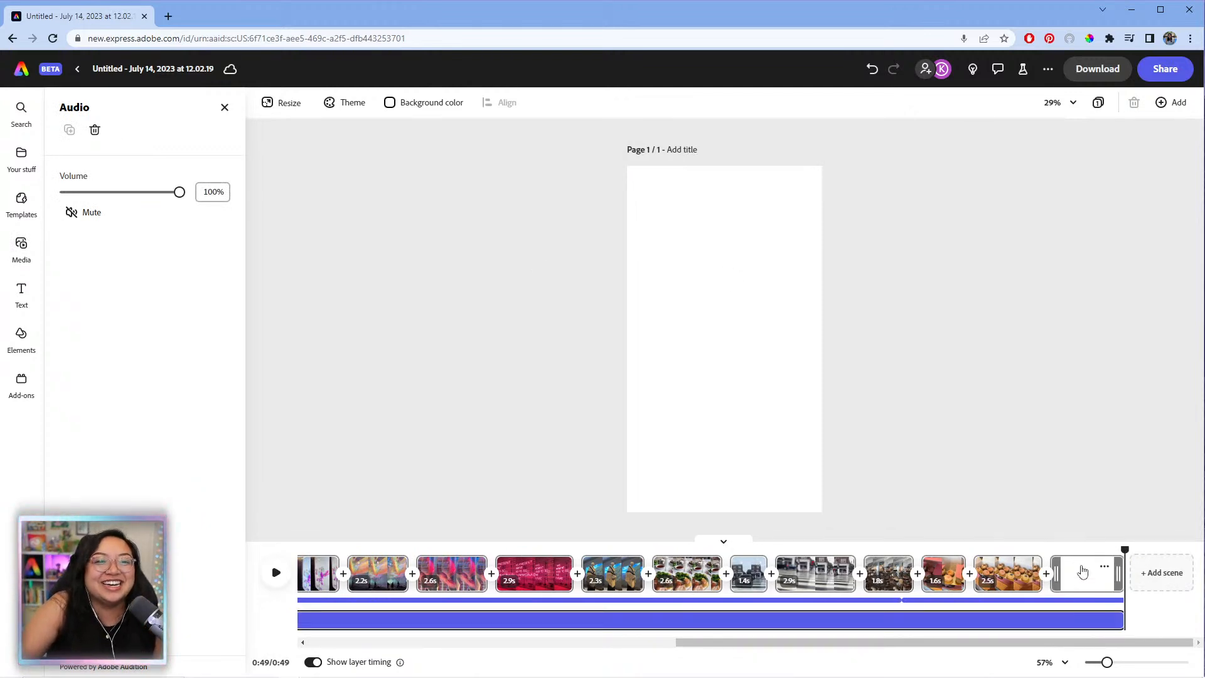
click(1025, 545)
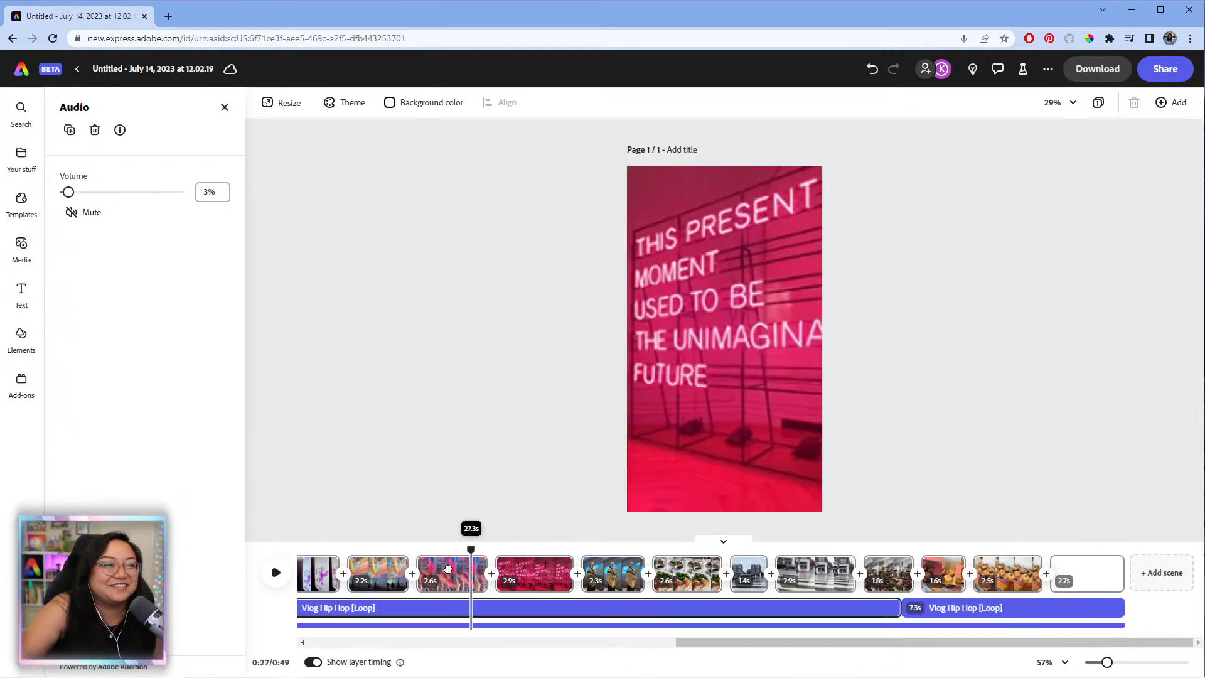
drag(470, 550, 246, 574)
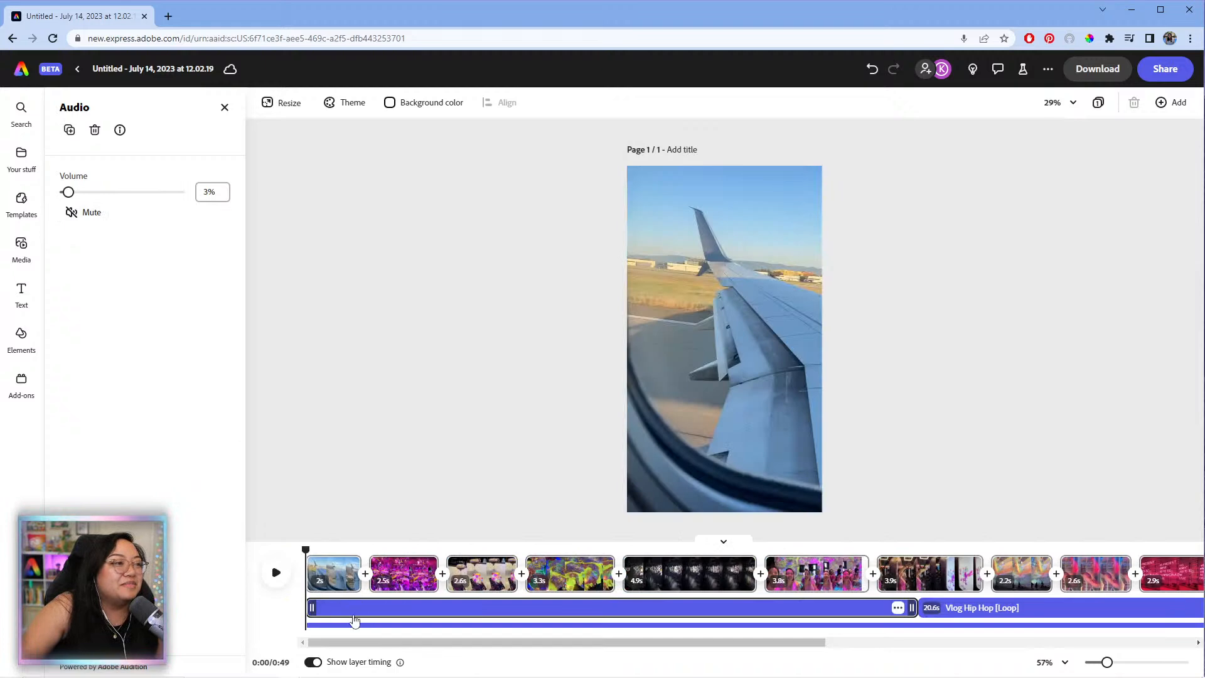
- Set the voiceover track's volume to 8% and play the opening from the start to check the mix
click(342, 626)
click(369, 622)
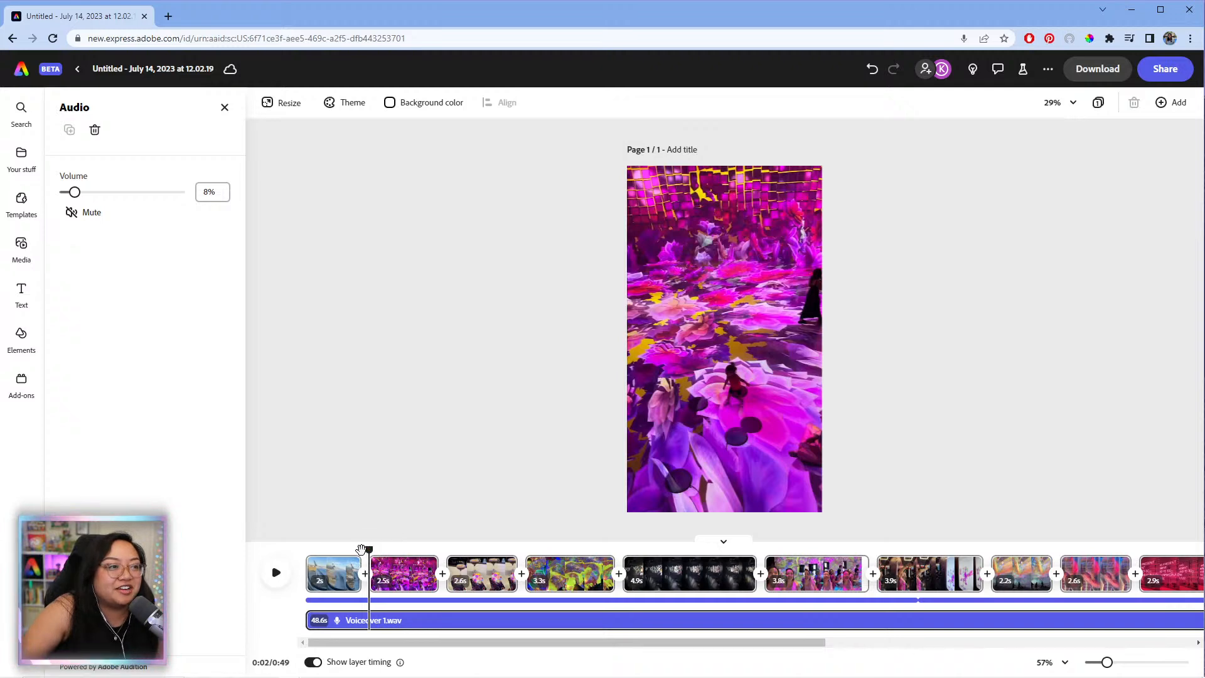
drag(362, 549, 305, 550)
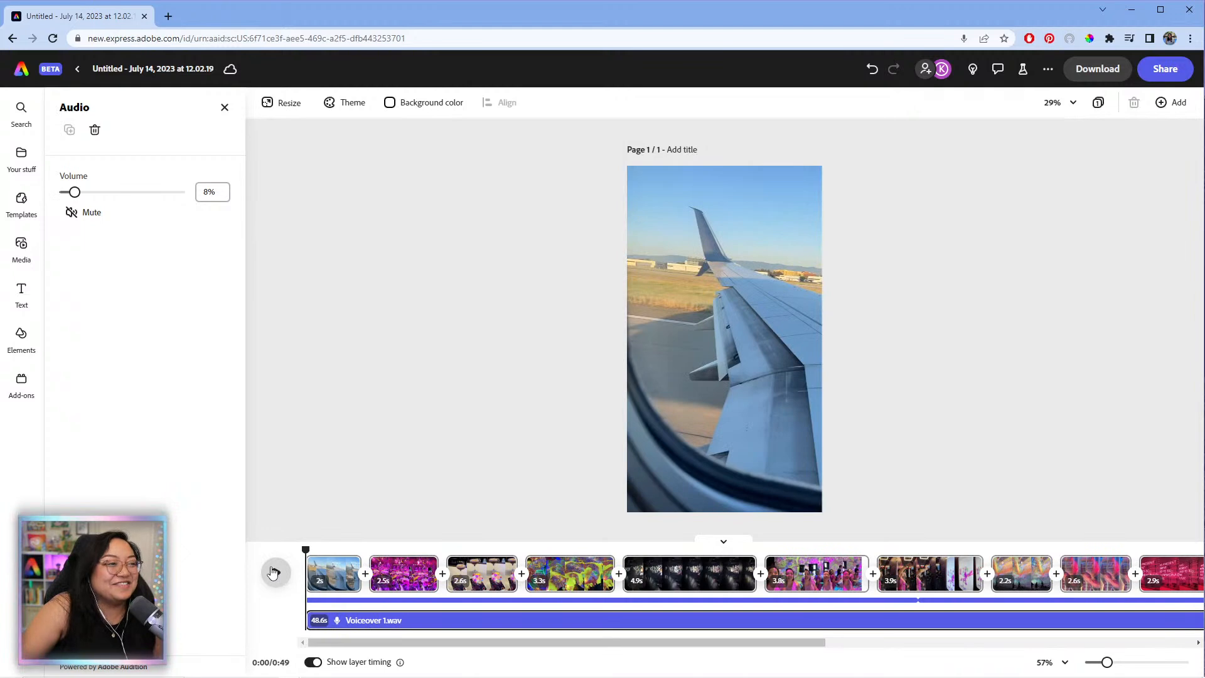
click(273, 572)
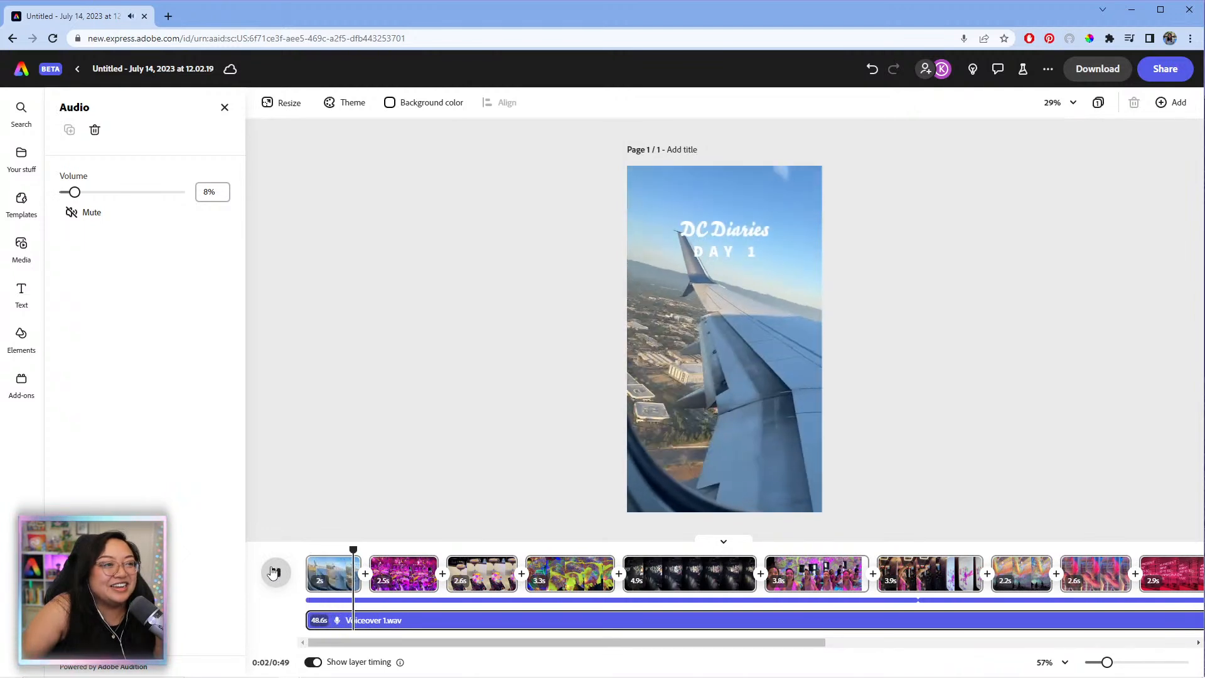
click(274, 571)
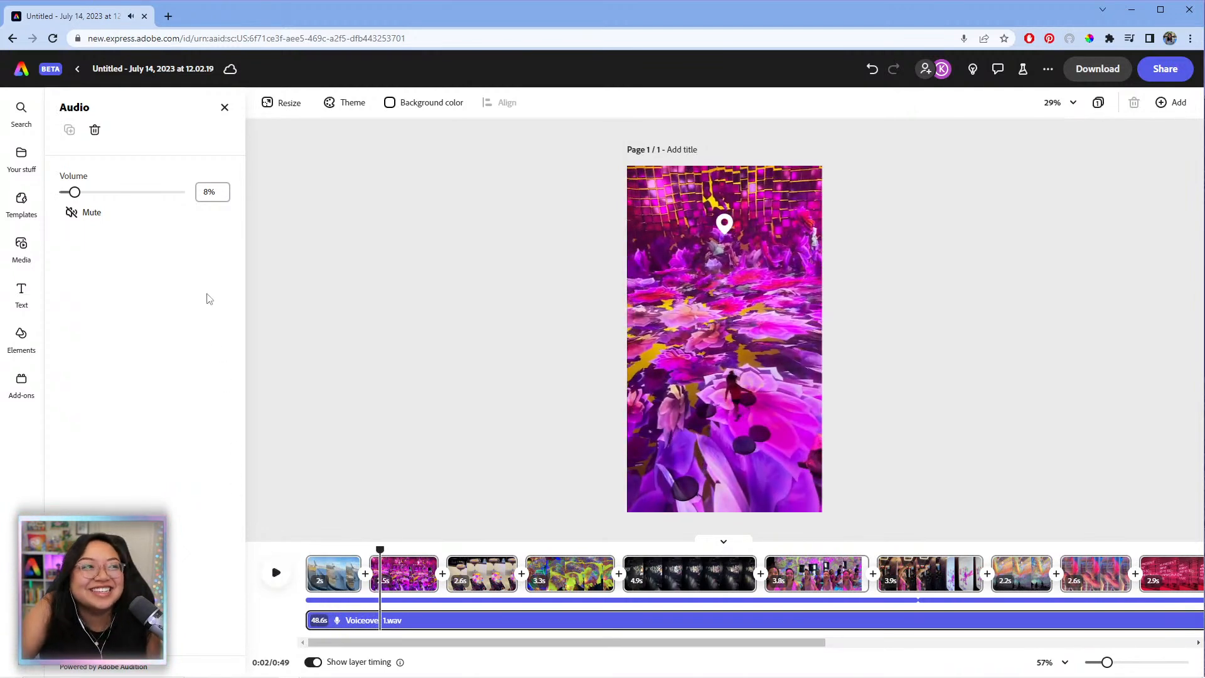
- Set the first Vlog Hip Hop [Loop] track's volume to 1% and the voiceover's to 43%, and play the opening to check the balance
click(411, 600)
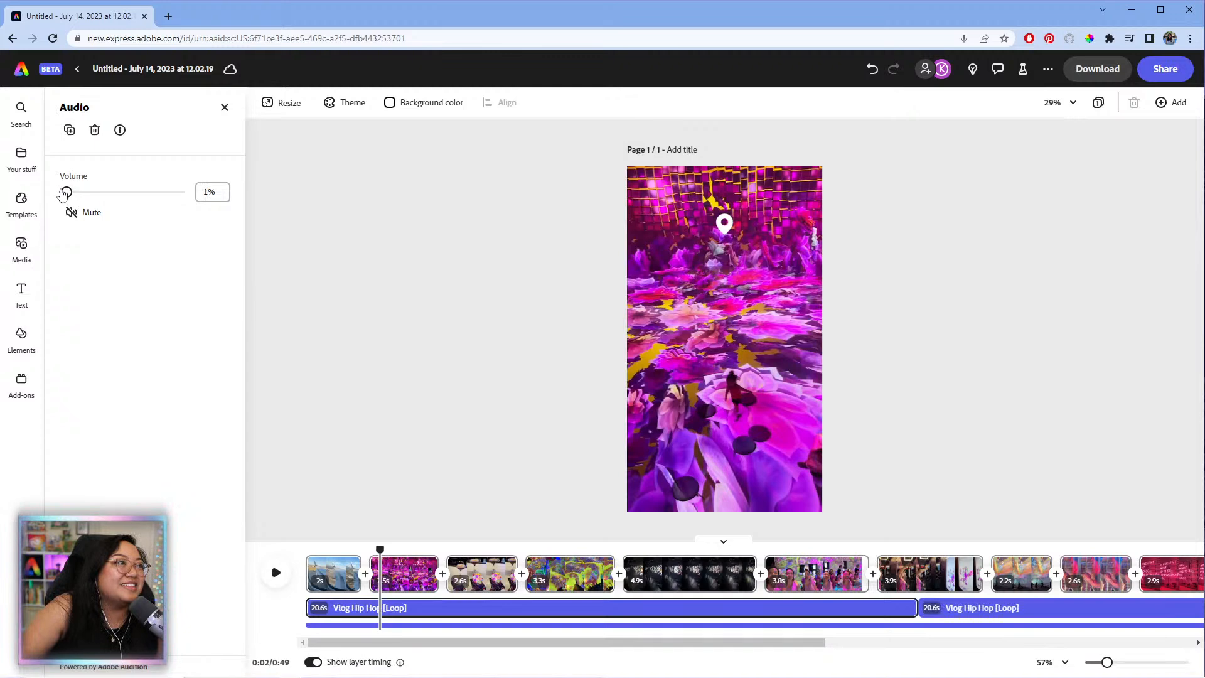
click(399, 625)
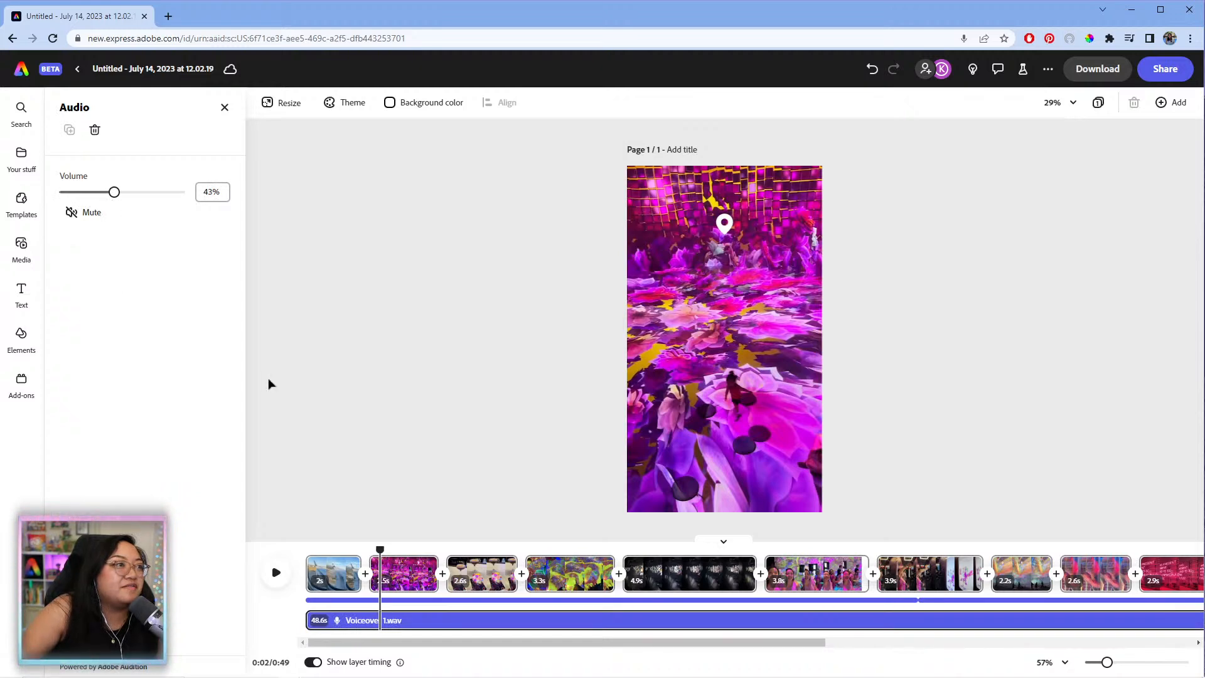
drag(383, 544, 306, 544)
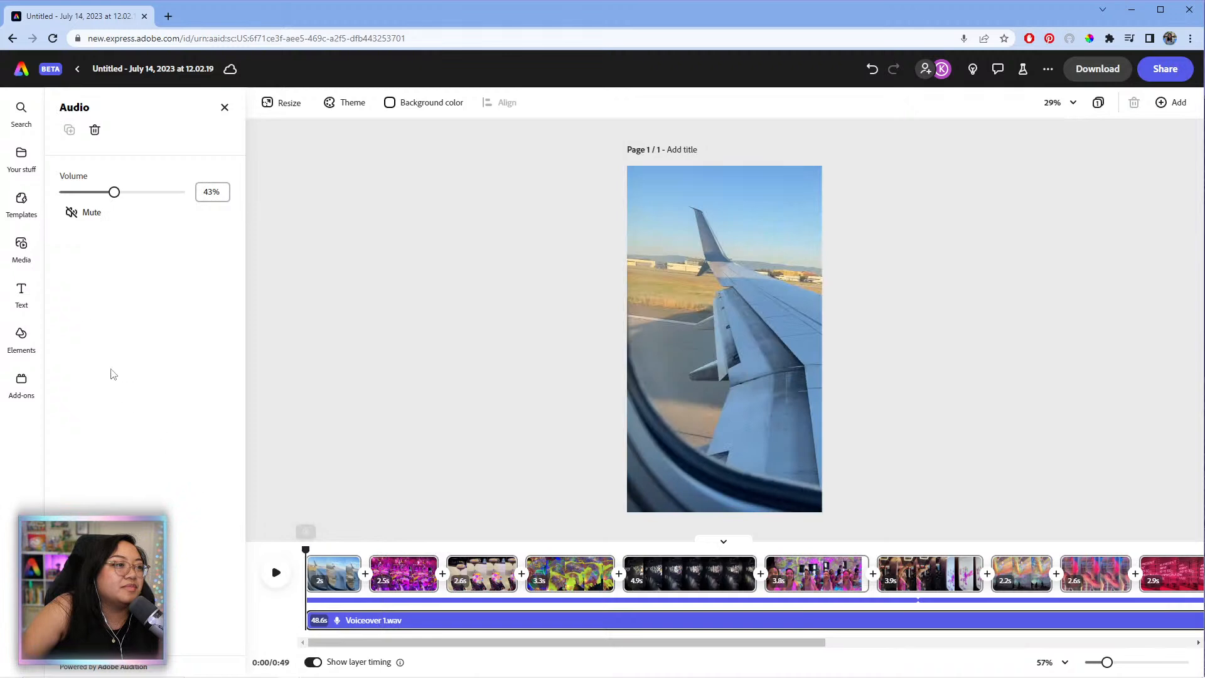
click(274, 572)
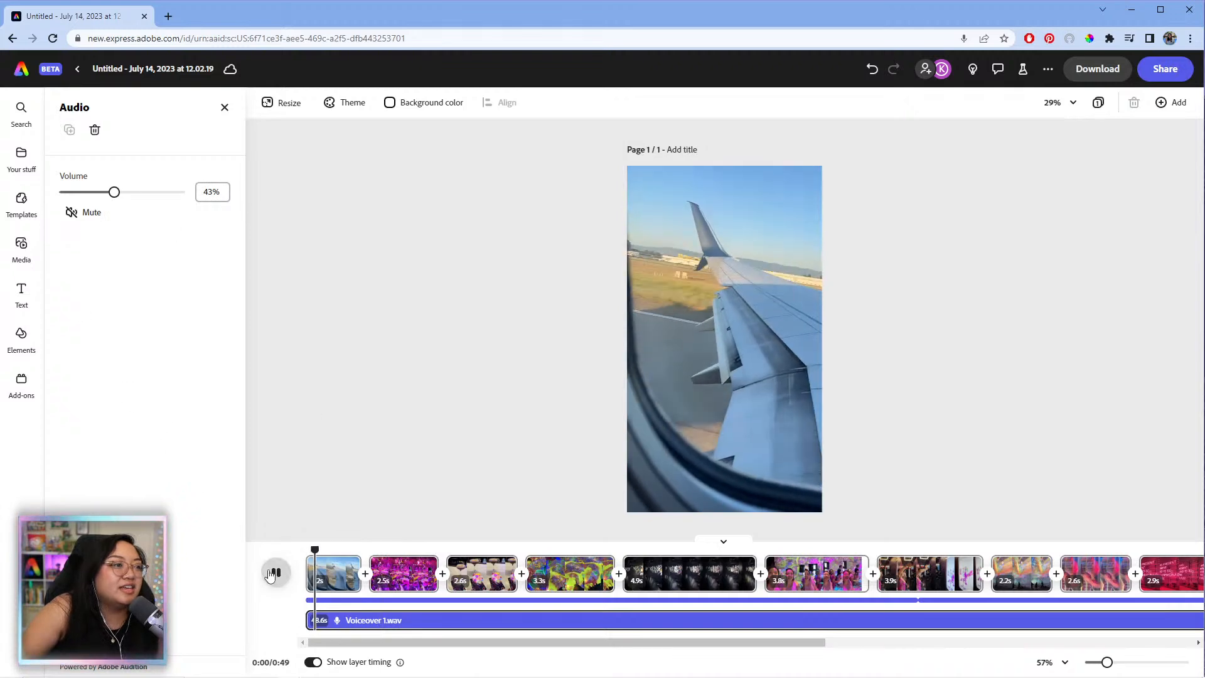
click(275, 572)
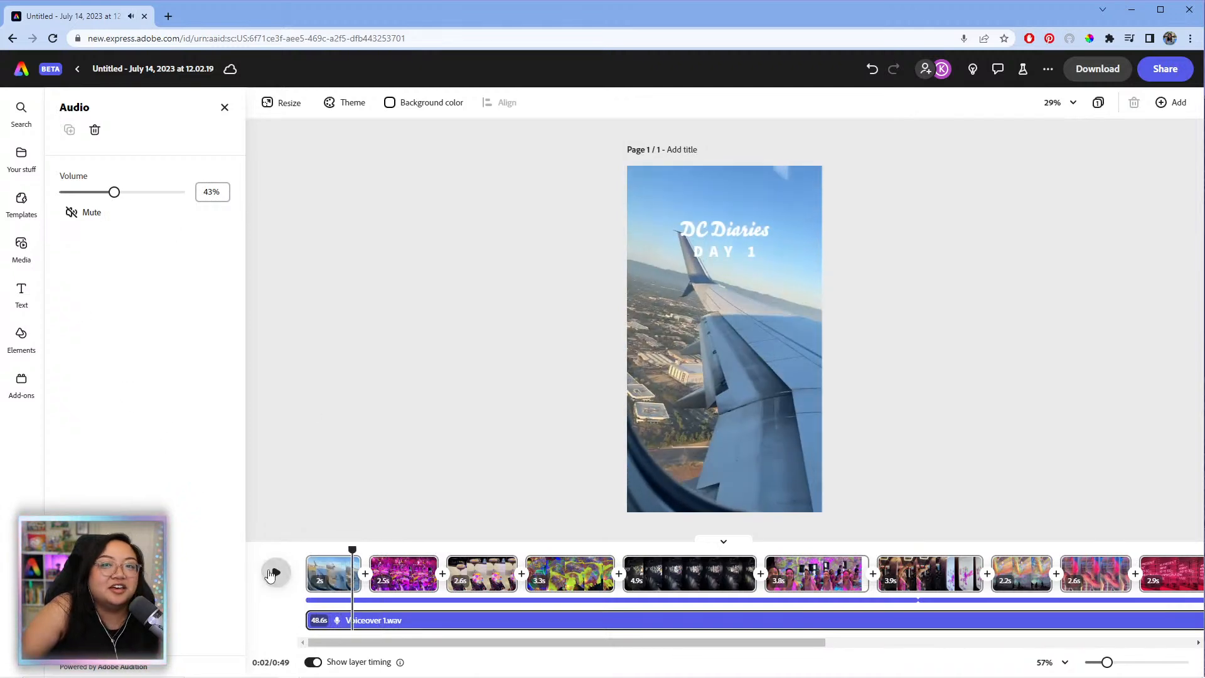
click(274, 572)
click(274, 572)
drag(378, 545, 306, 547)
click(274, 573)
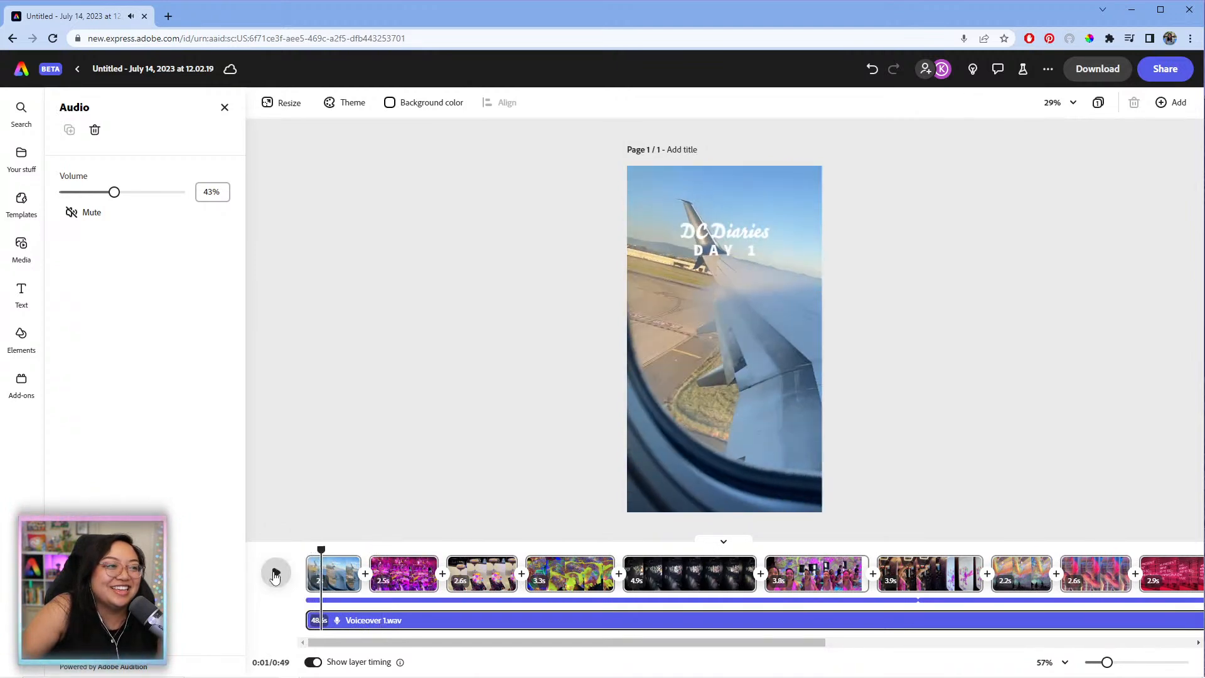
- Trim the start of the voiceover so it lasts 47.8 s and begins at 0 s, and play back the opening
click(312, 620)
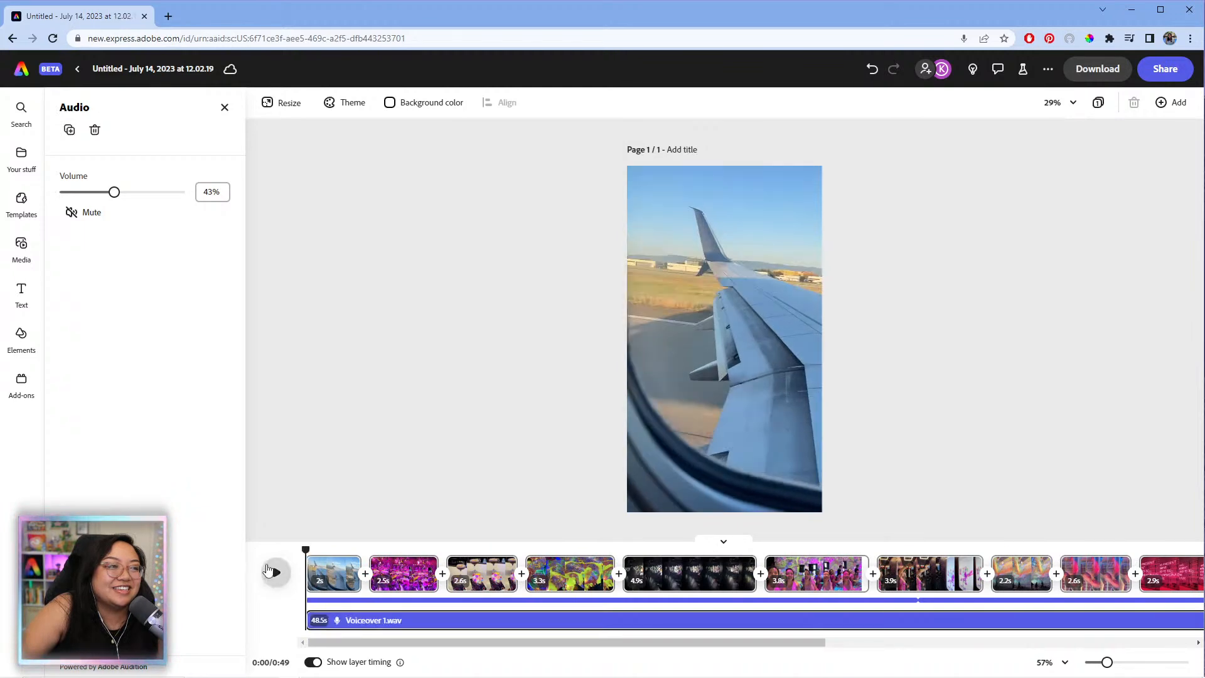
click(277, 572)
drag(312, 620, 330, 620)
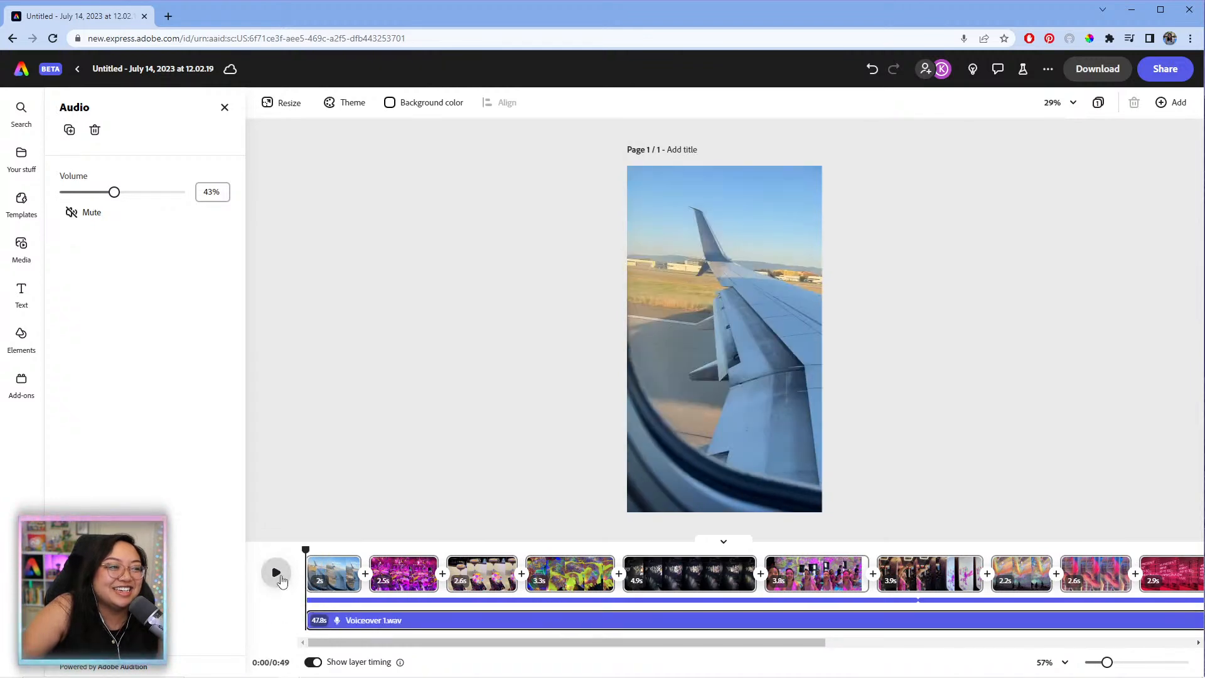
click(276, 572)
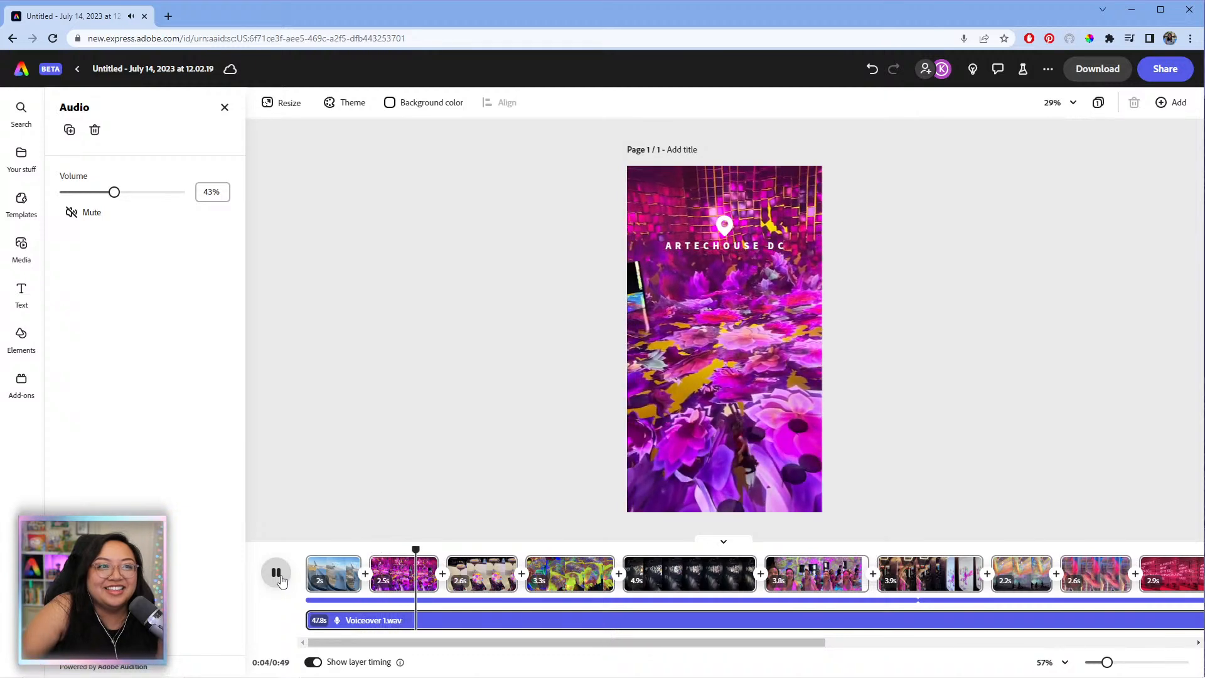
click(278, 574)
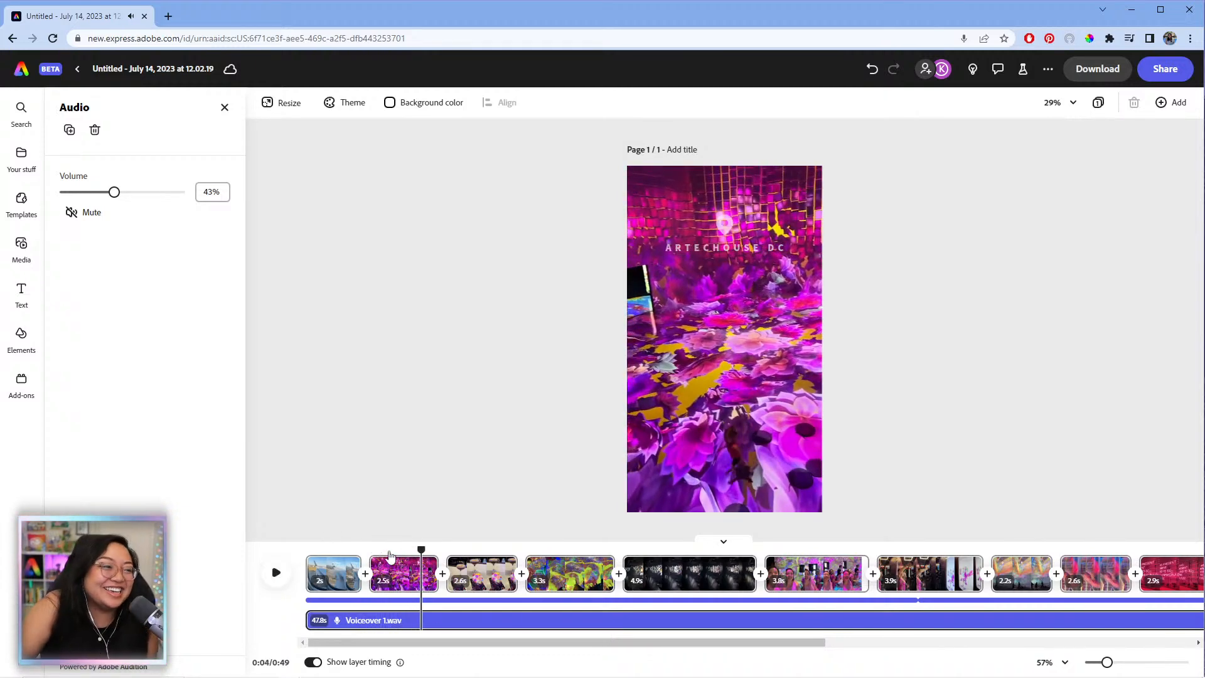
- Set the voiceover's volume to 20% and replay the transition from the airplane clip to the second clip
click(383, 544)
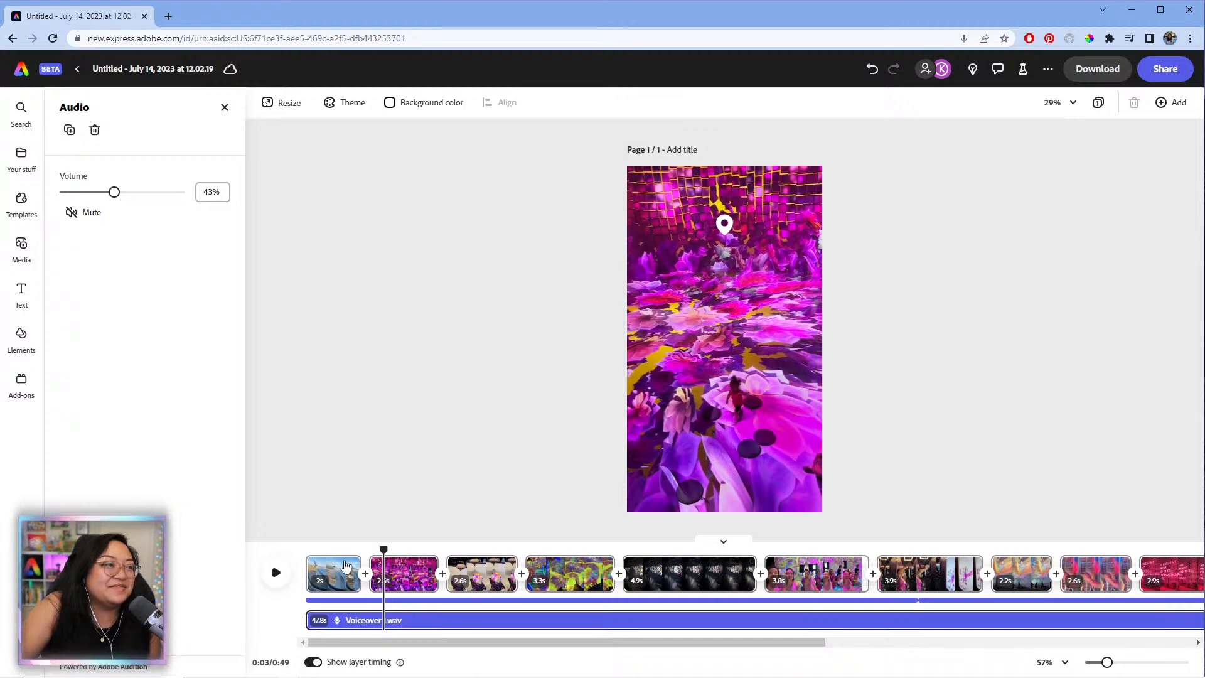
click(276, 572)
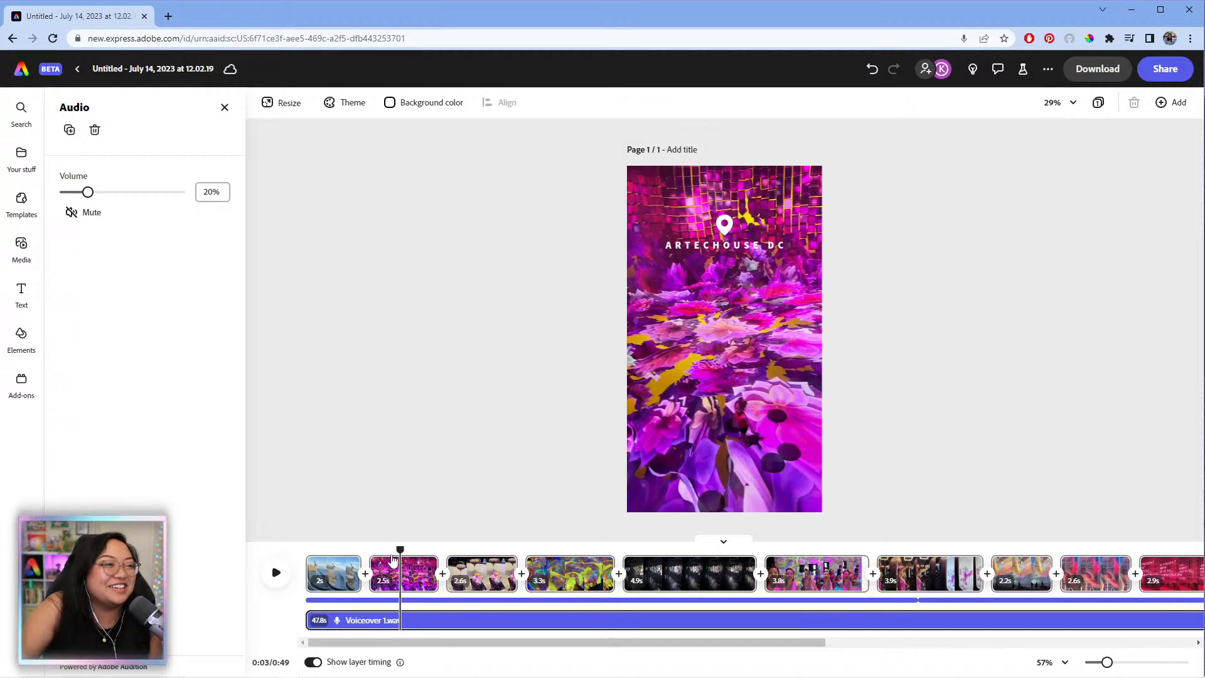
drag(398, 551, 350, 549)
click(276, 572)
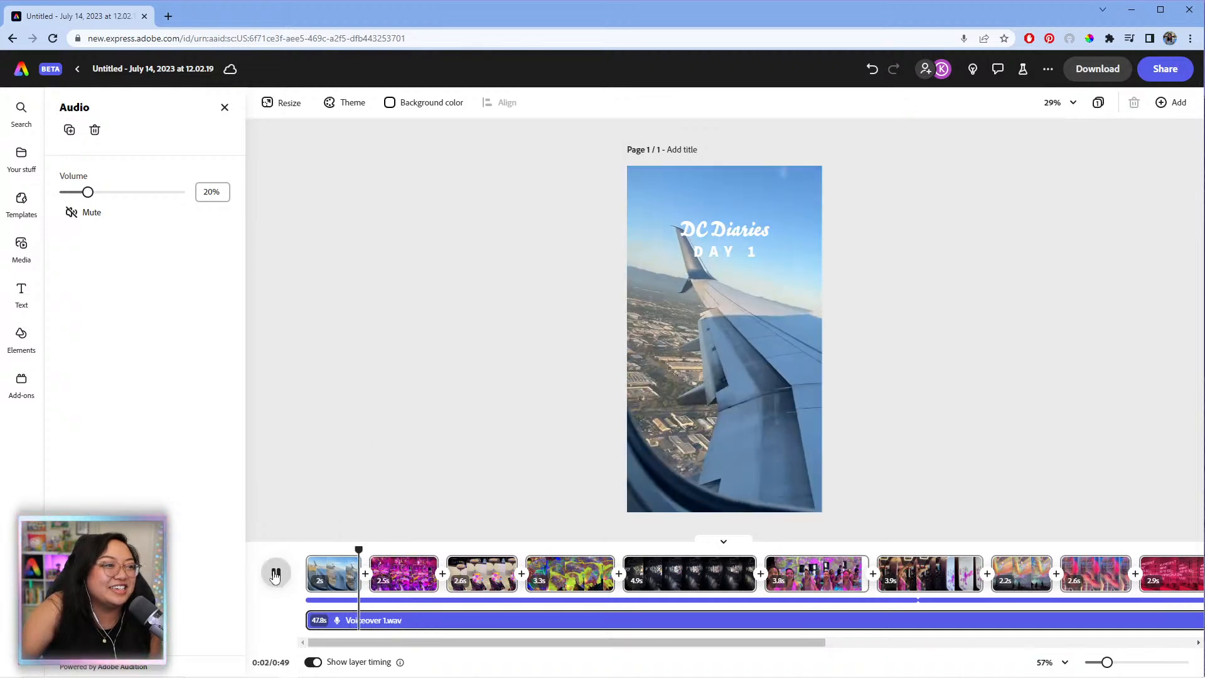
click(275, 572)
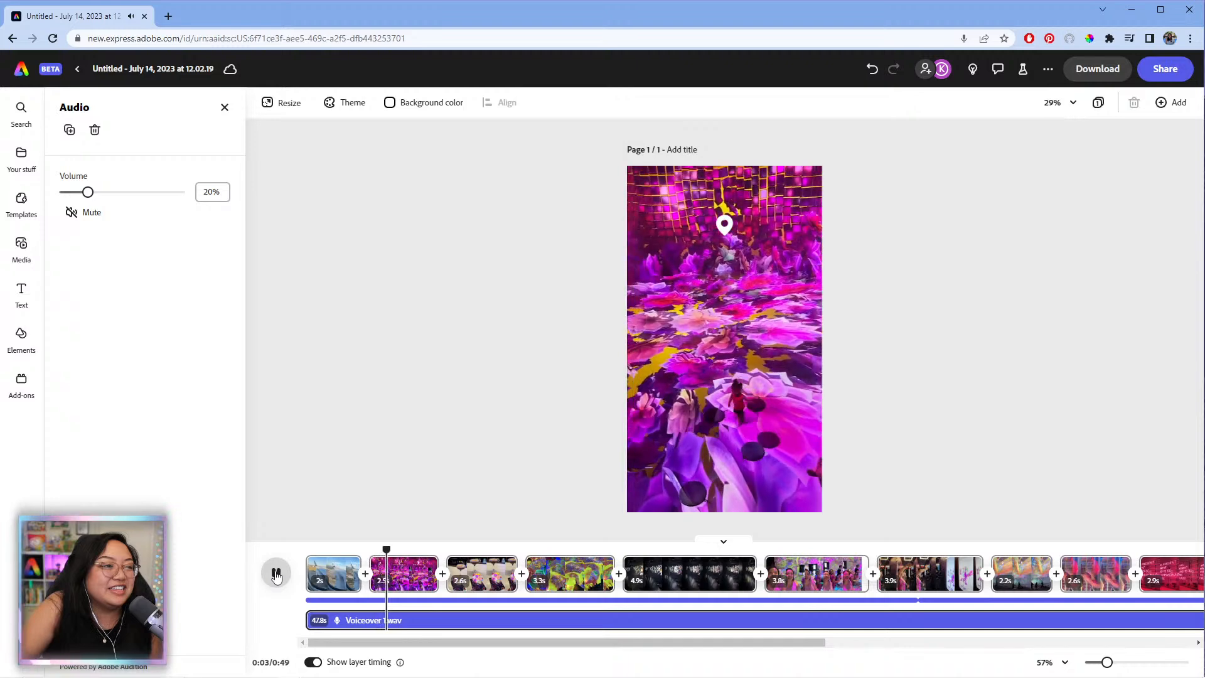
click(275, 572)
- Find the end of the opening narration by playback and split the voiceover at about 2.1 s
click(366, 551)
click(276, 571)
click(277, 572)
click(367, 549)
click(276, 572)
click(276, 572)
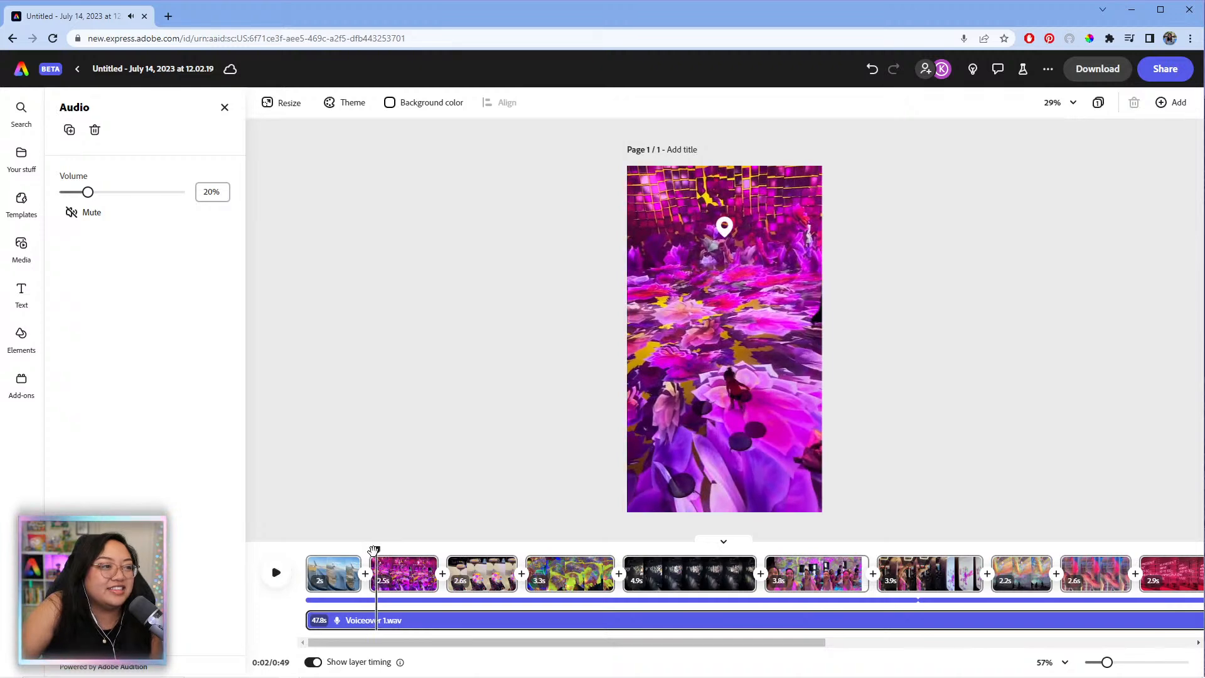
drag(375, 550, 373, 551)
click(376, 622)
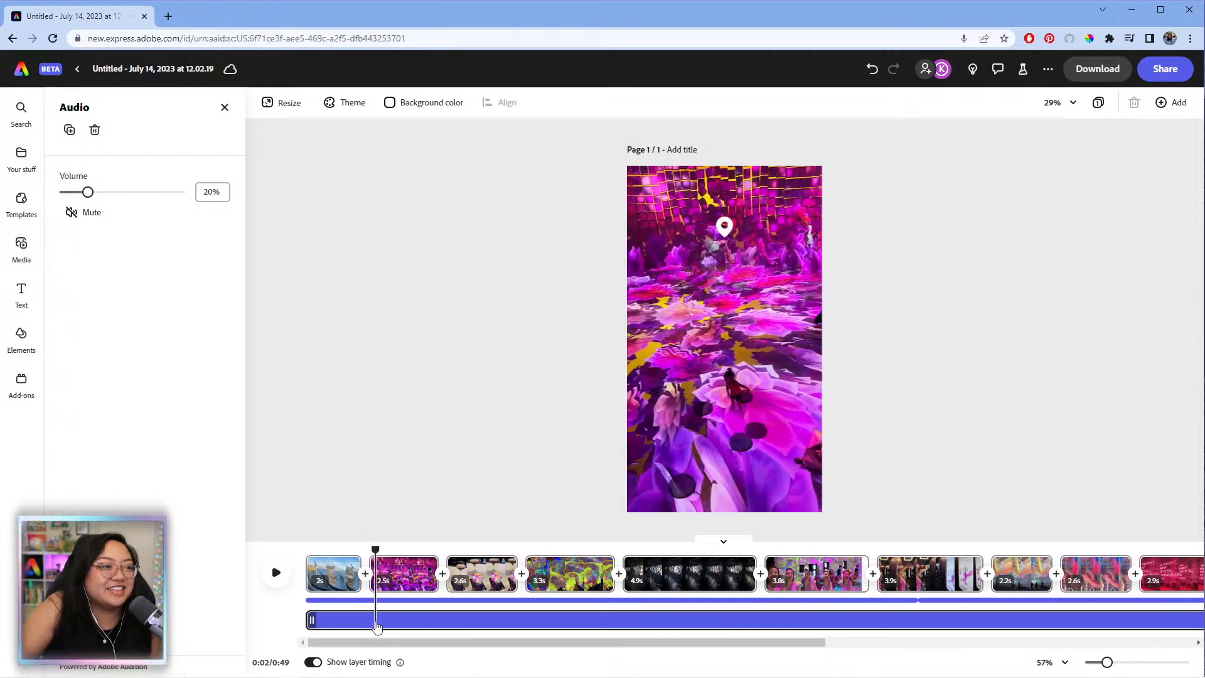
click(373, 620)
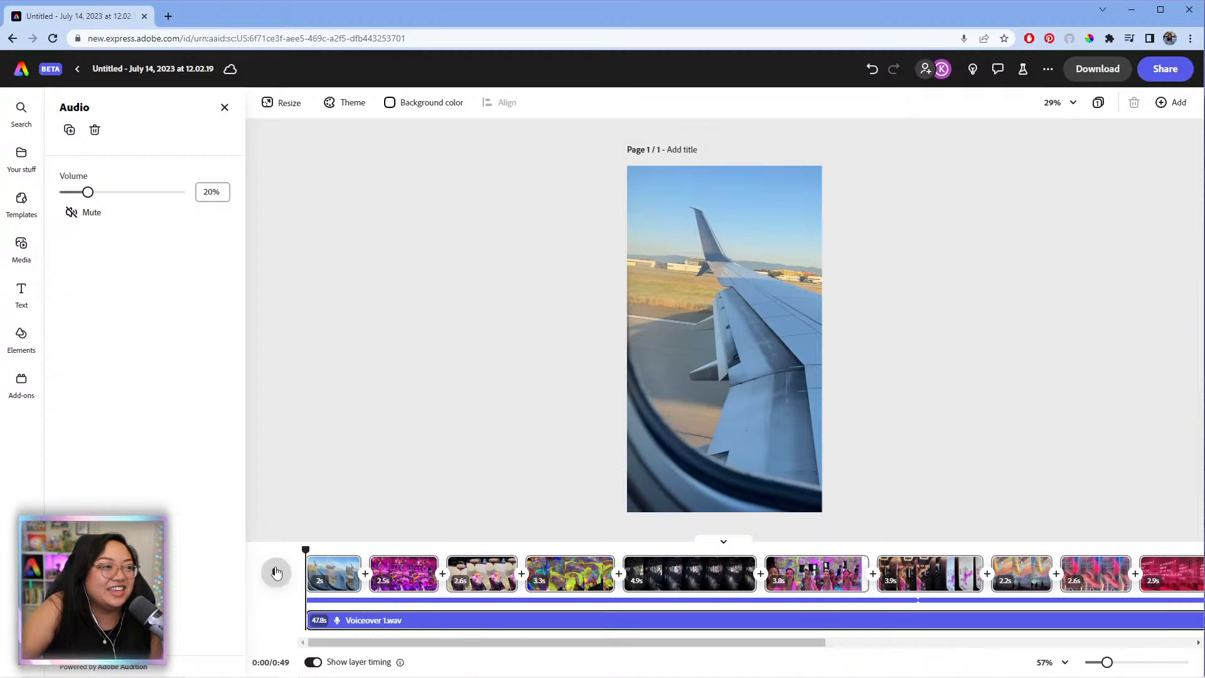
click(277, 572)
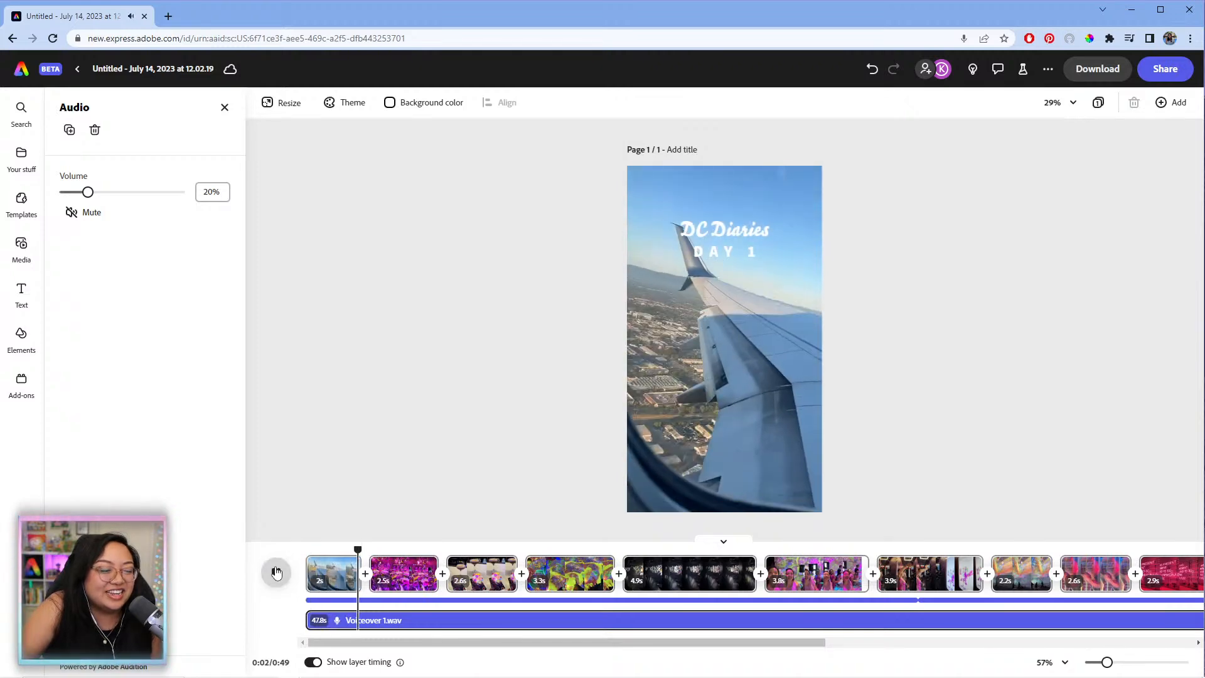
click(277, 572)
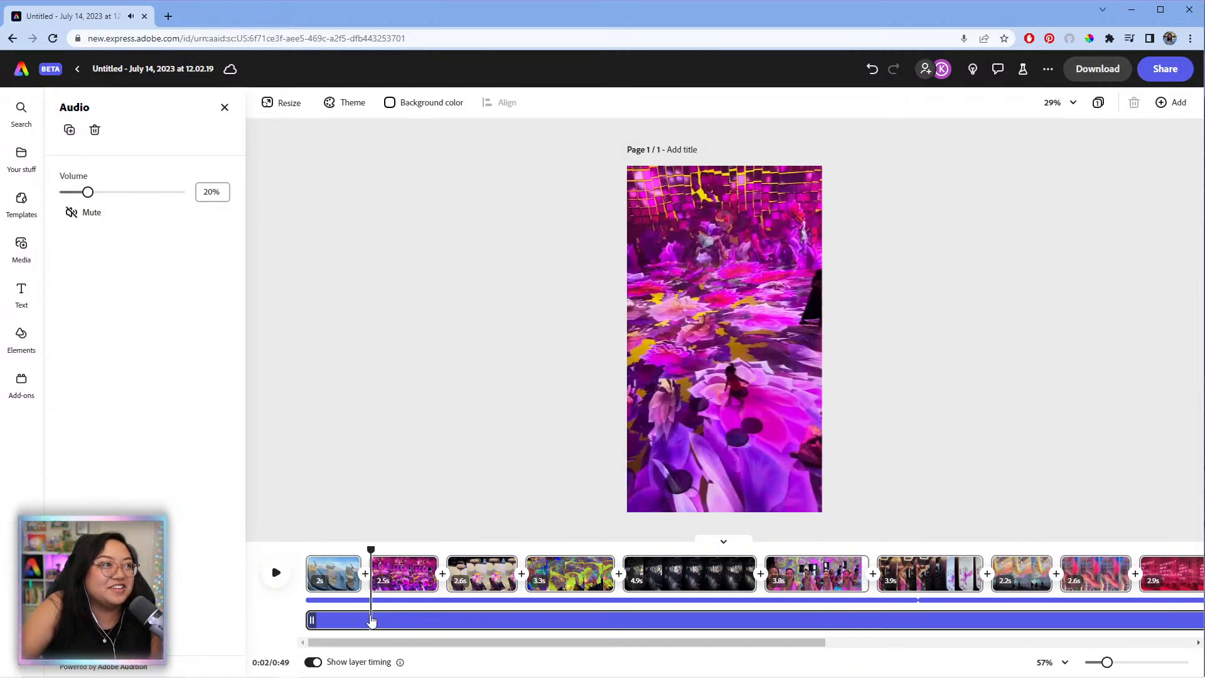
key(s)
- Play the second voiceover segment repeatedly between about 2 s and 4 s to locate where its narration begins
click(385, 621)
key(space)
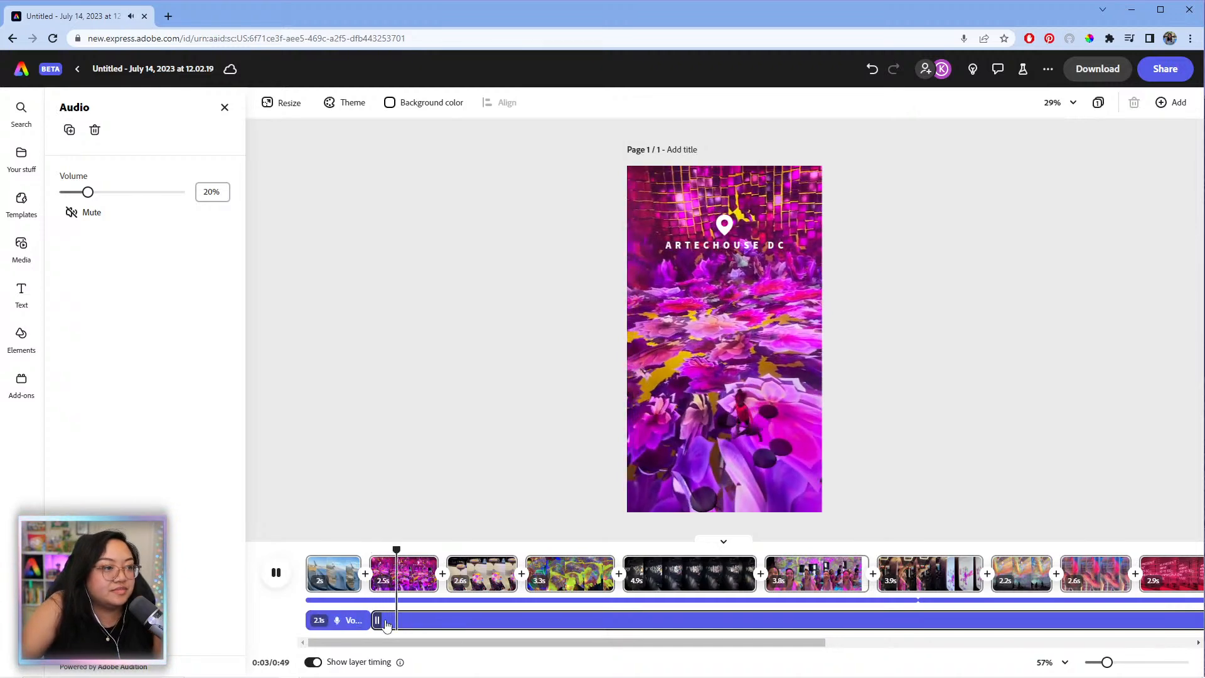
key(space)
click(372, 547)
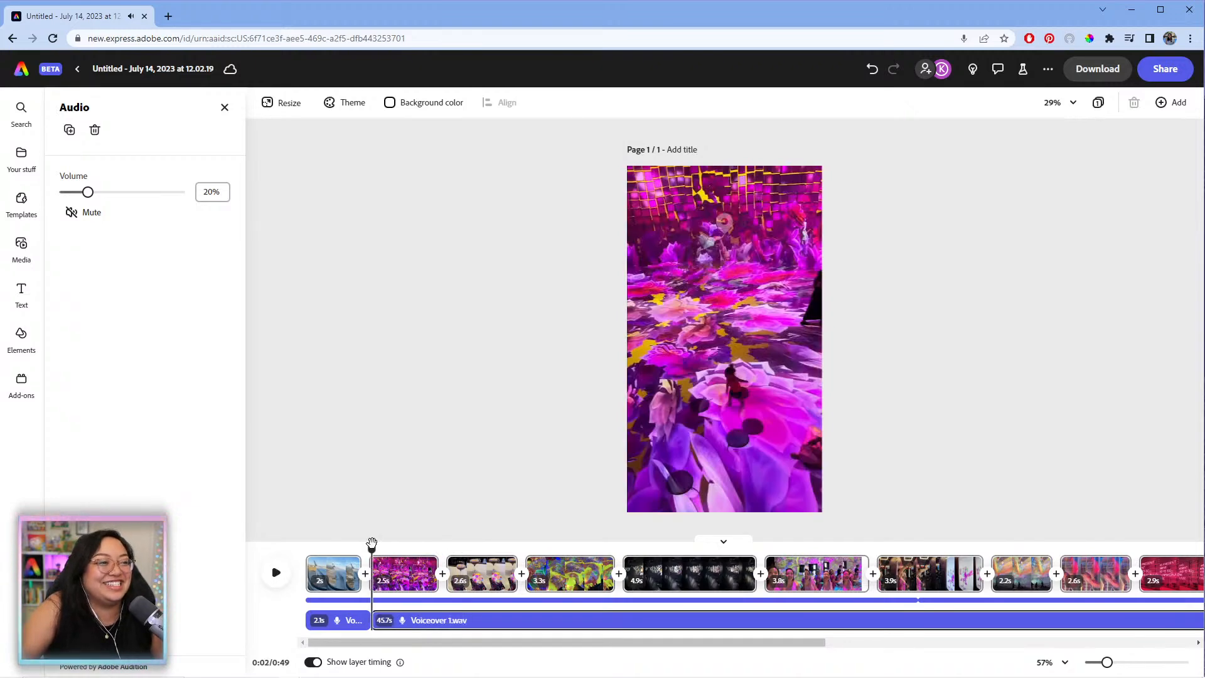
click(425, 546)
key(space)
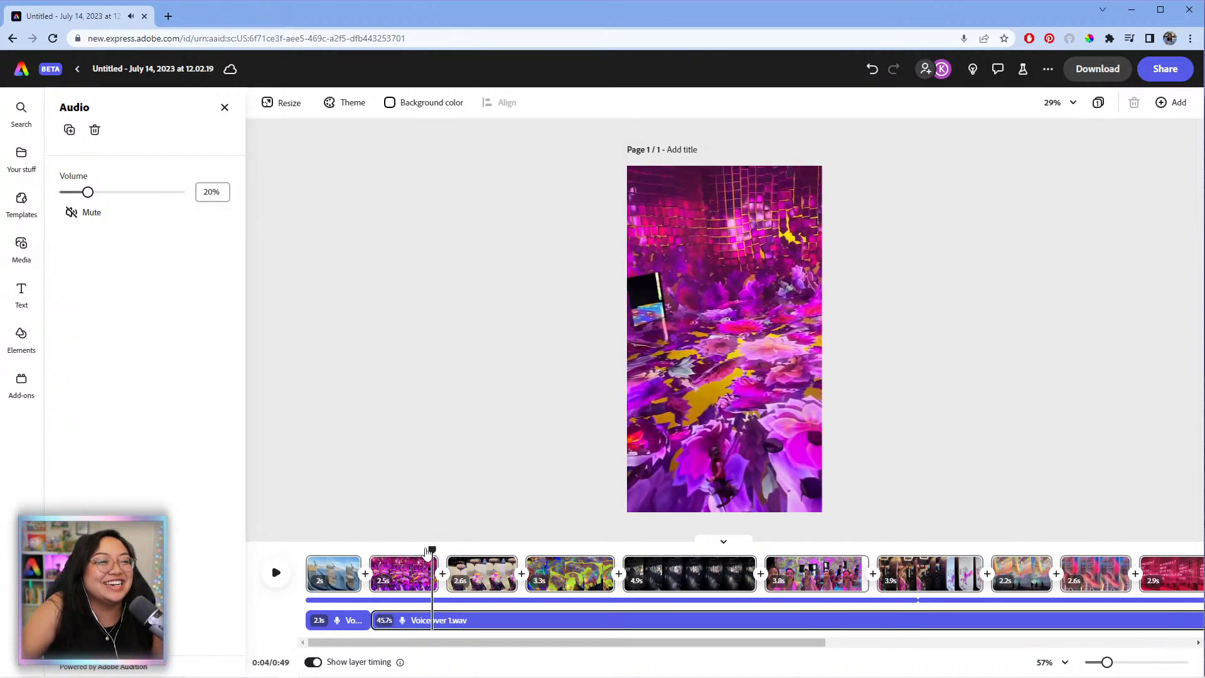
drag(431, 546, 378, 551)
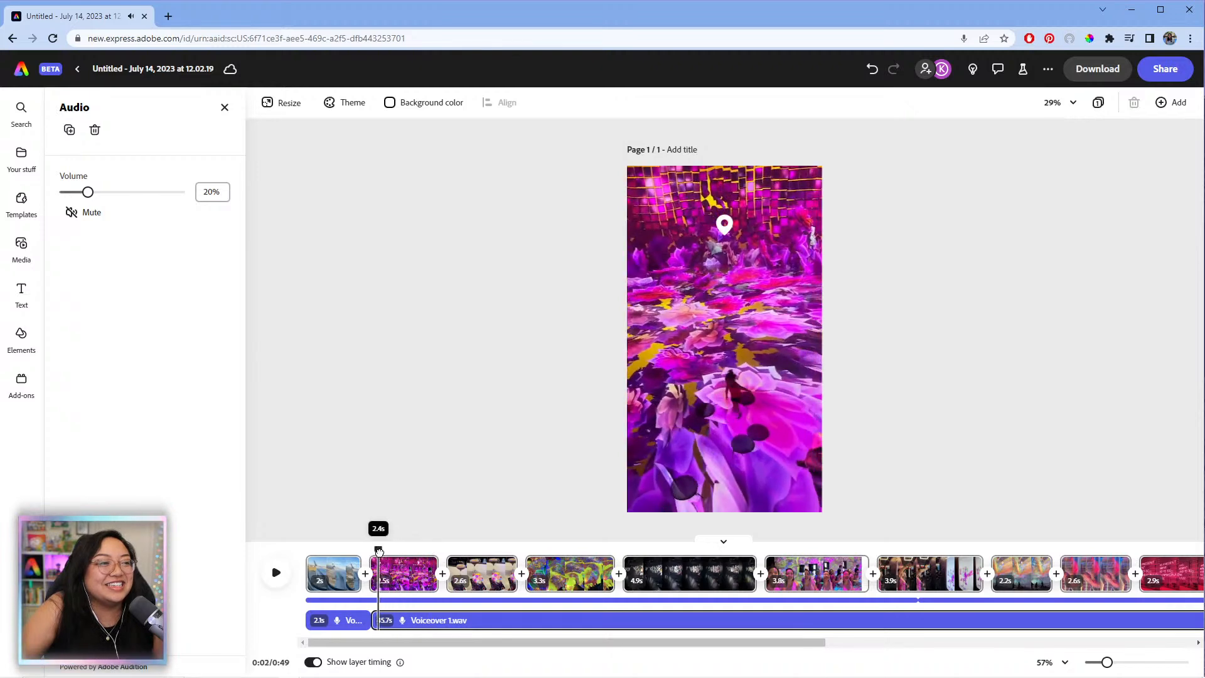
key(space)
key(space)
key(space)
key(space)
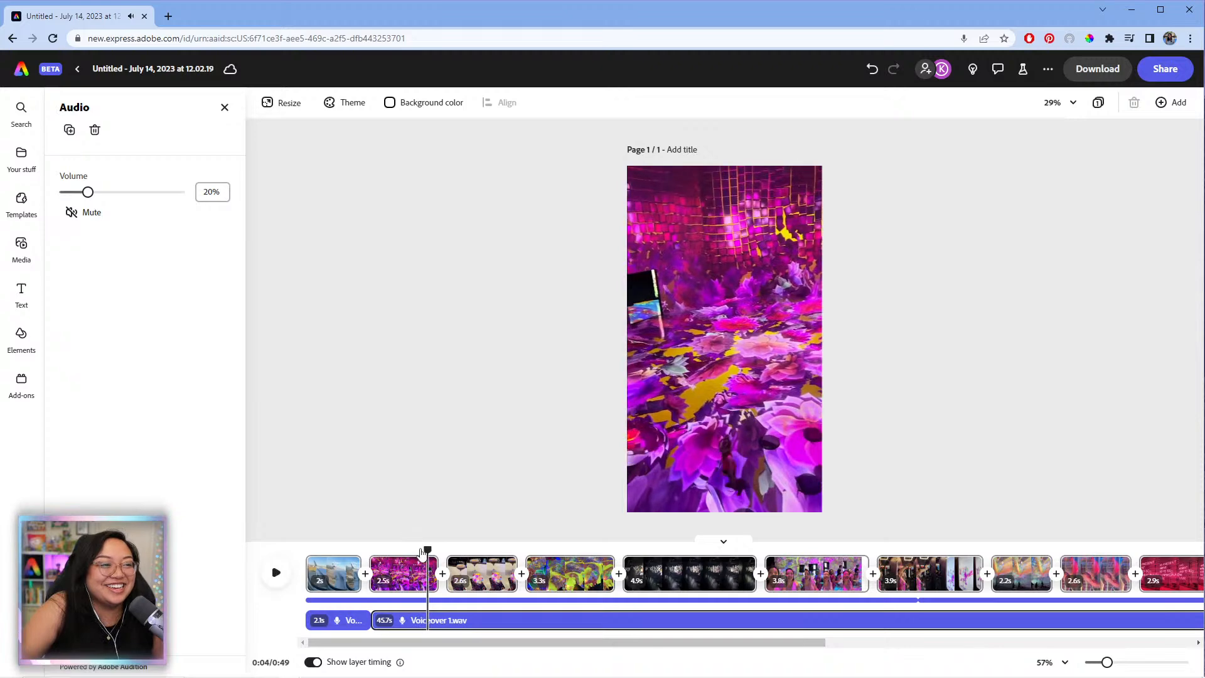
- Trim the first voiceover segment to 2 s and the second's start to leave 43.6 s, positioned at the second clip's start, and play it back
mouse_move(473, 584)
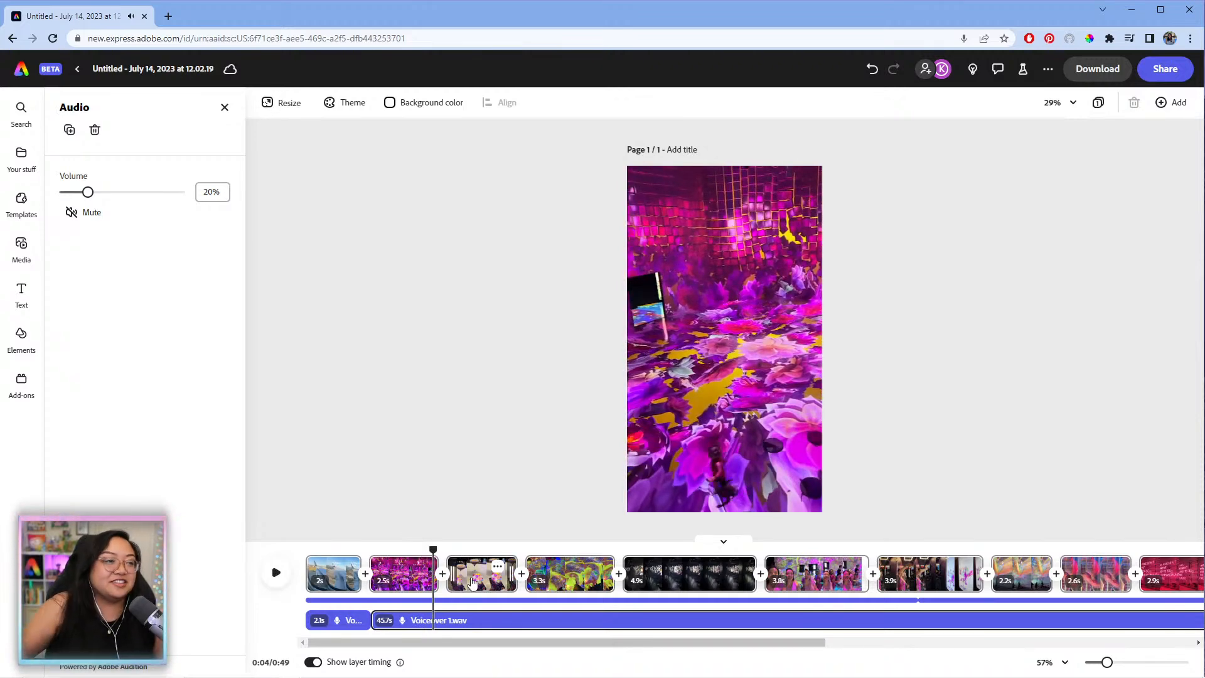
mouse_move(377, 618)
mouse_move(383, 617)
mouse_down()
mouse_move(431, 630)
mouse_move(446, 620)
mouse_move(380, 612)
mouse_up()
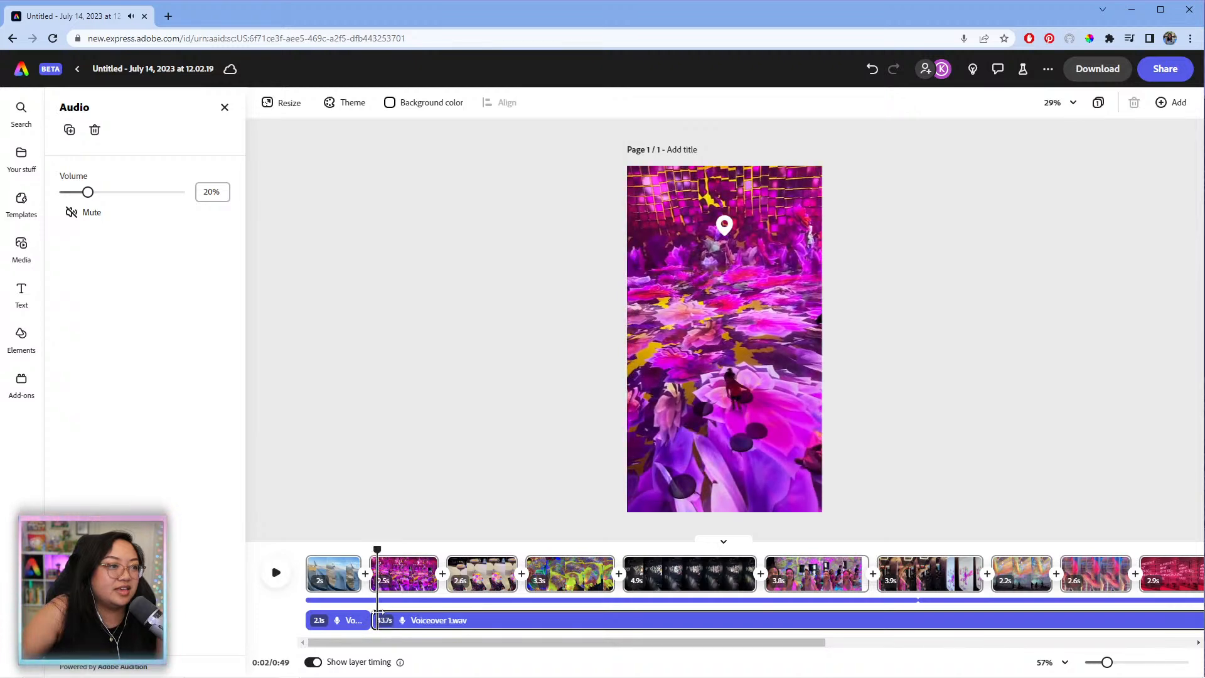
drag(383, 613, 387, 613)
drag(409, 621, 399, 621)
key(space)
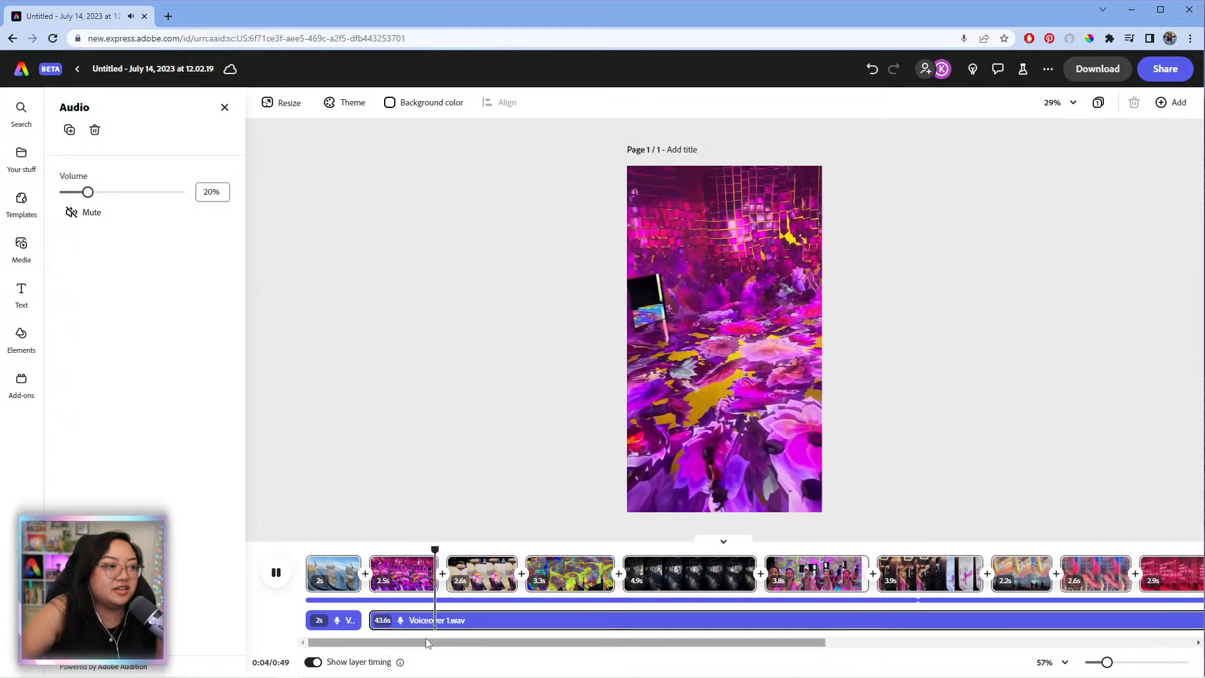
- Play the video from the start of the second voiceover segment to about 22 s to check the narration against the clips
key(space)
mouse_move(455, 620)
mouse_down()
mouse_move(469, 618)
mouse_move(453, 619)
mouse_up()
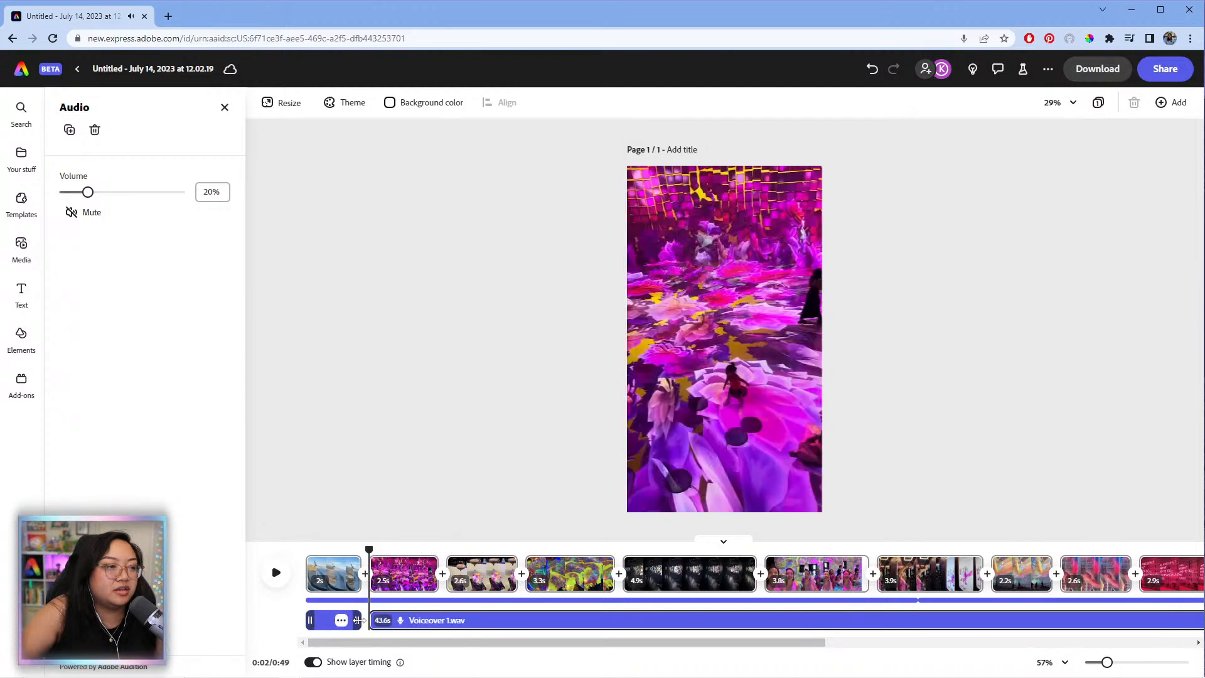
click(342, 550)
key(space)
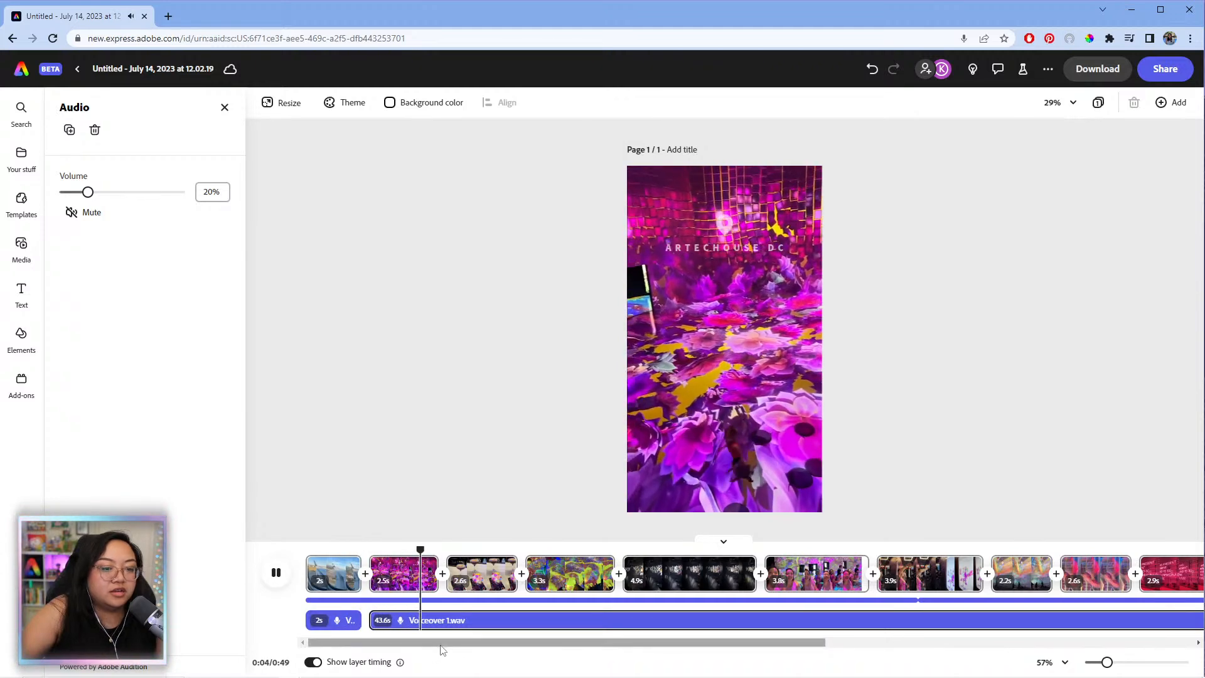
drag(443, 646, 533, 652)
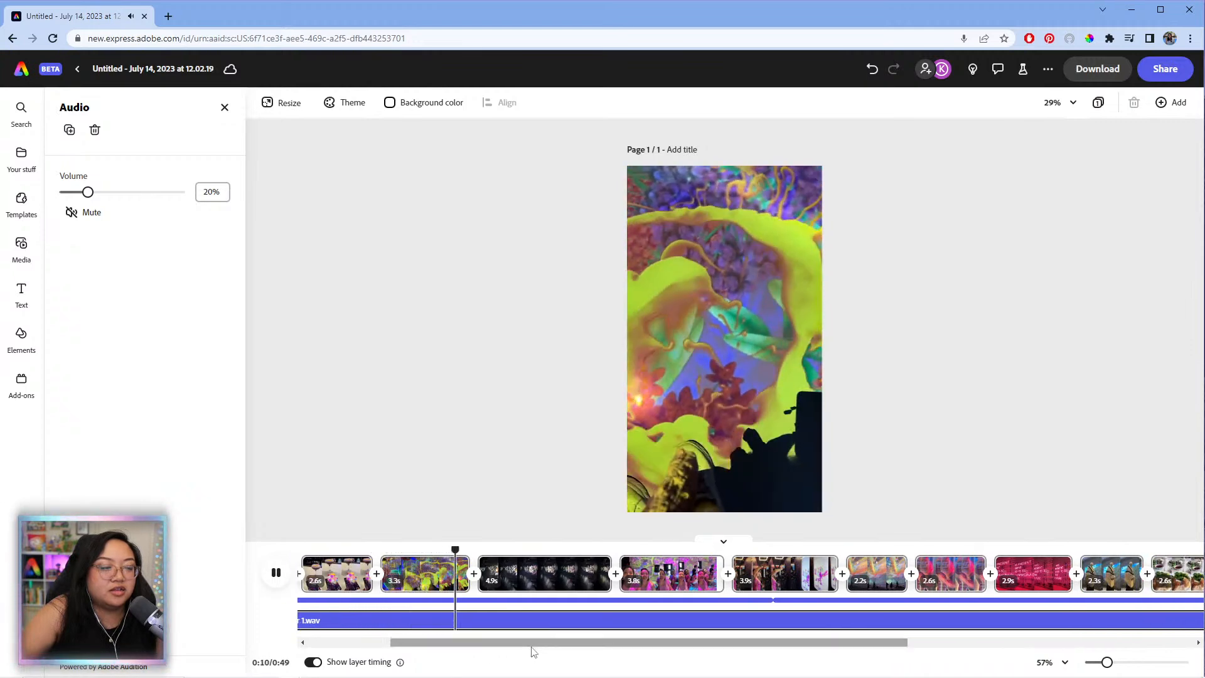
drag(539, 643, 654, 644)
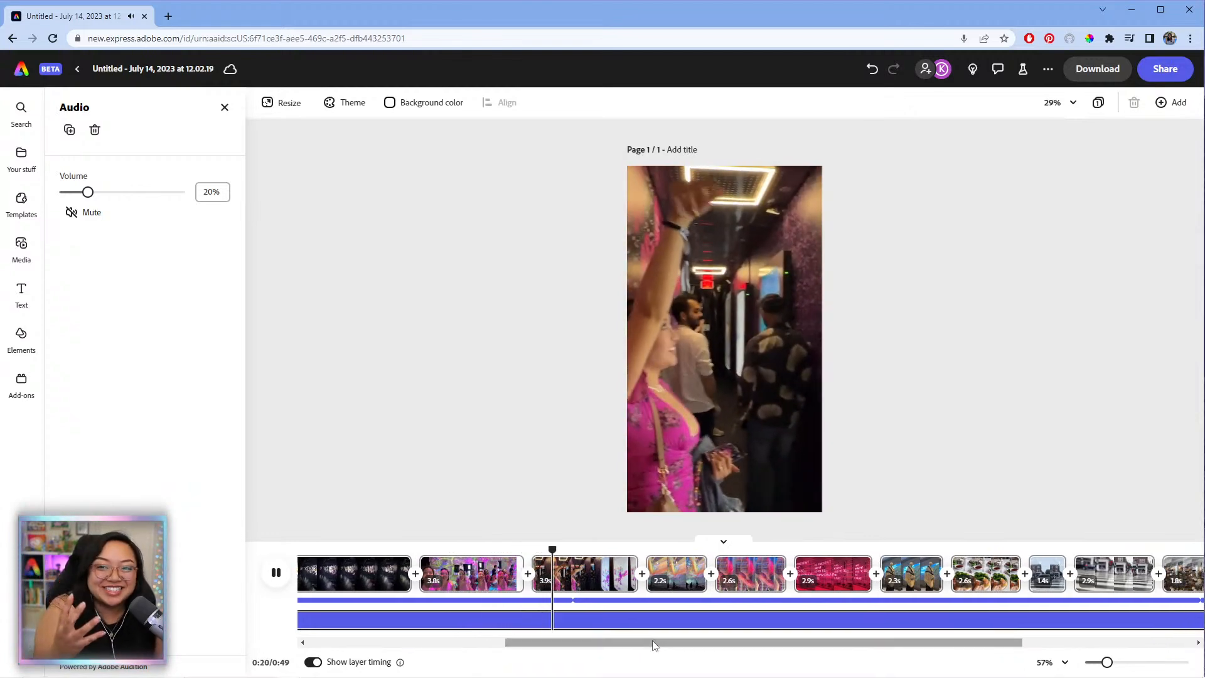
key(space)
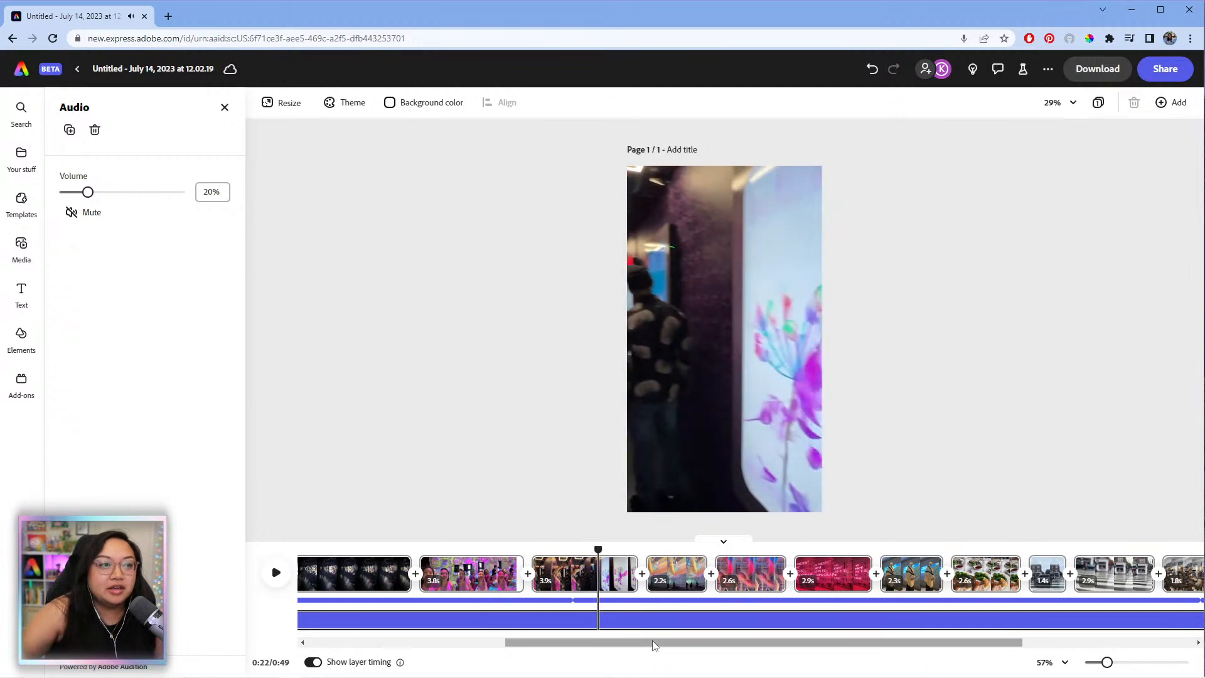
- Set the second Vlog Hip Hop loop's volume to 2% and play across its start to about 27 s
click(624, 611)
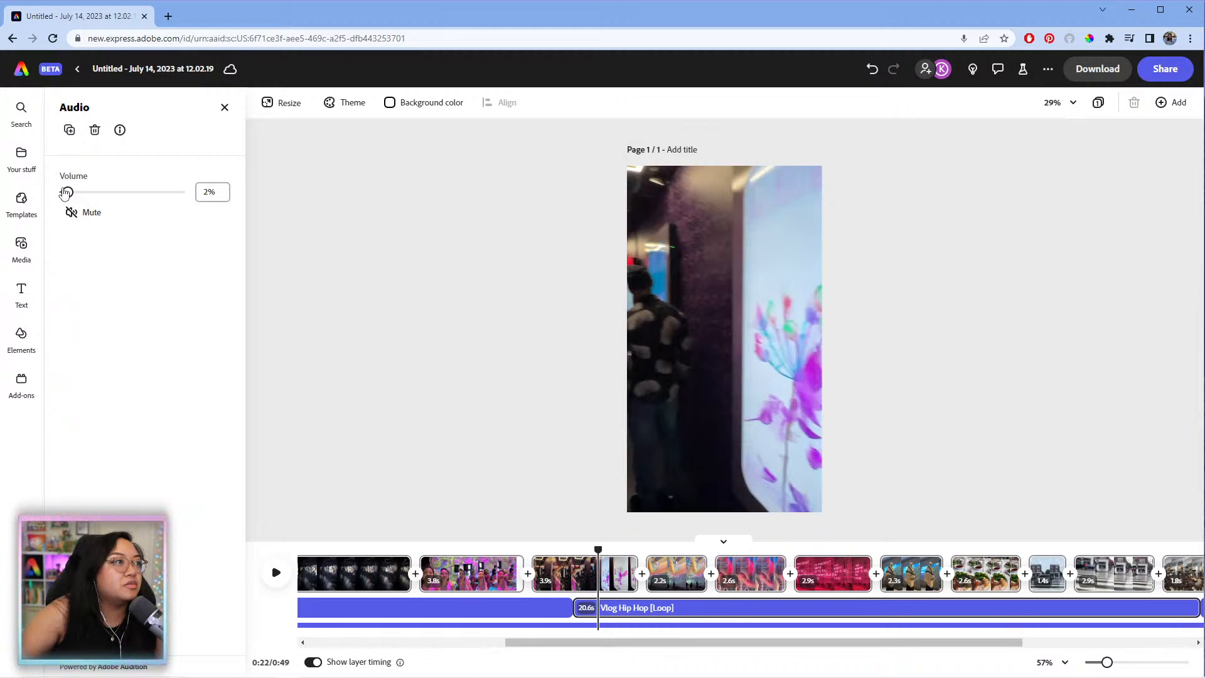
click(514, 546)
key(space)
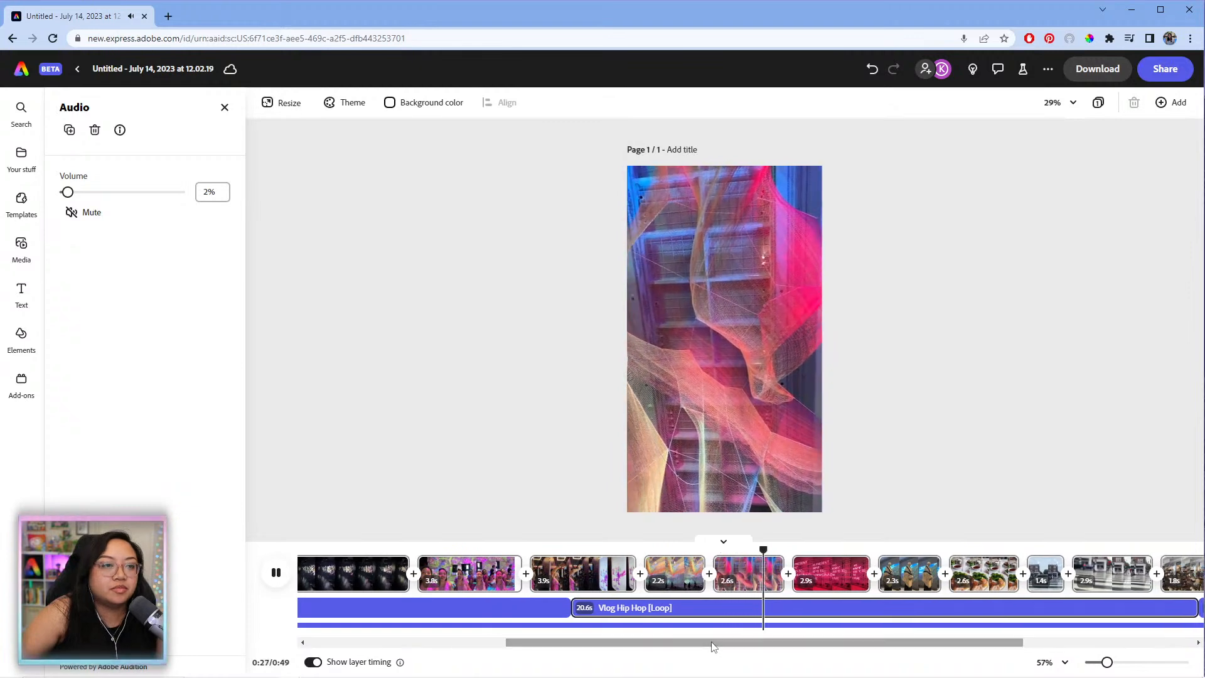
key(space)
- Set the second Vlog Hip Hop loop's volume to 1% and play from about 18 s to 32 s
click(711, 612)
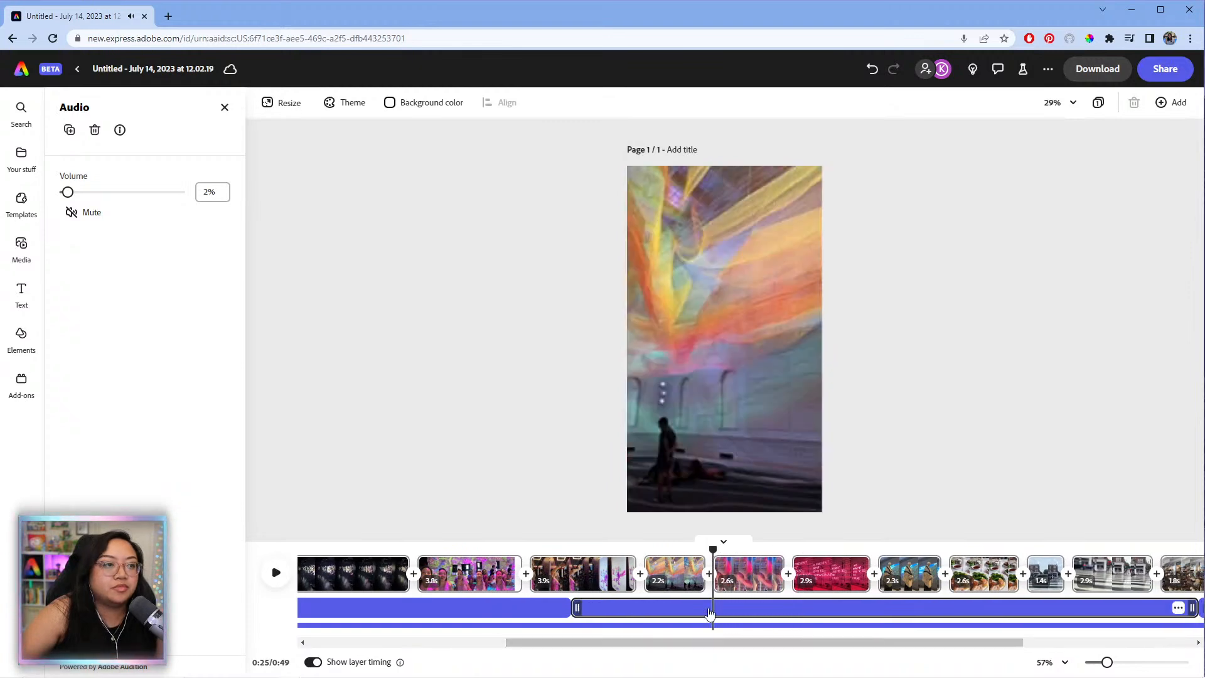
key(Return)
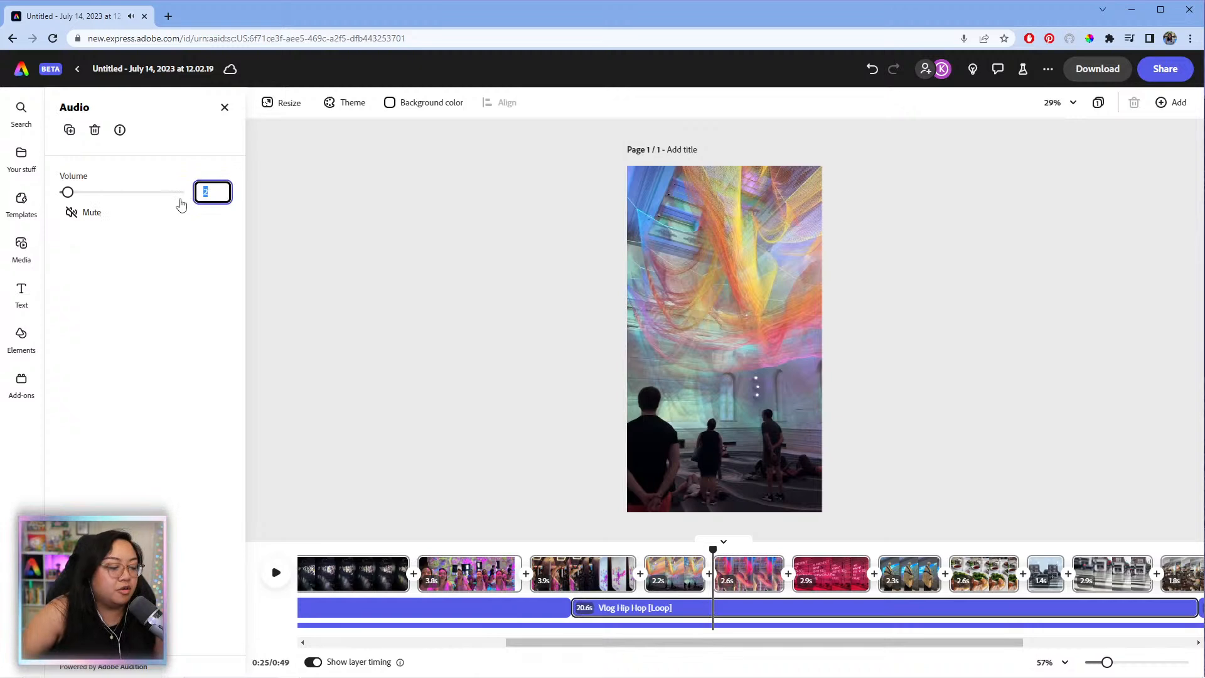
click(490, 609)
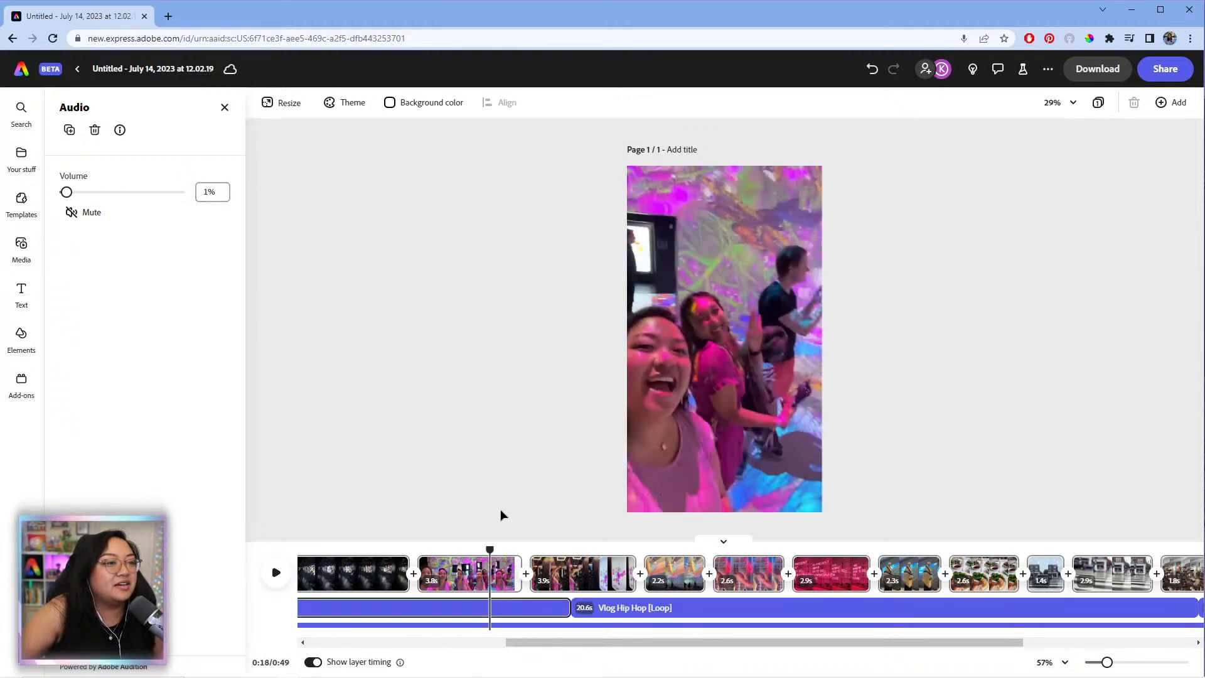
key(space)
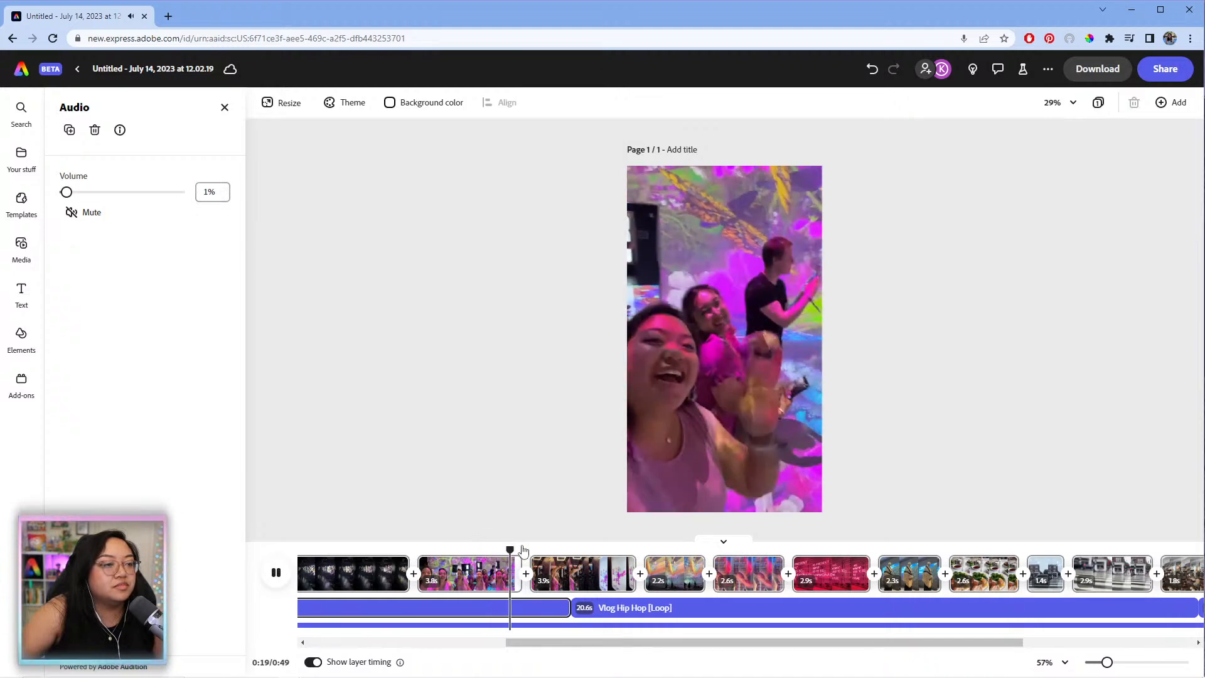
drag(657, 650, 781, 653)
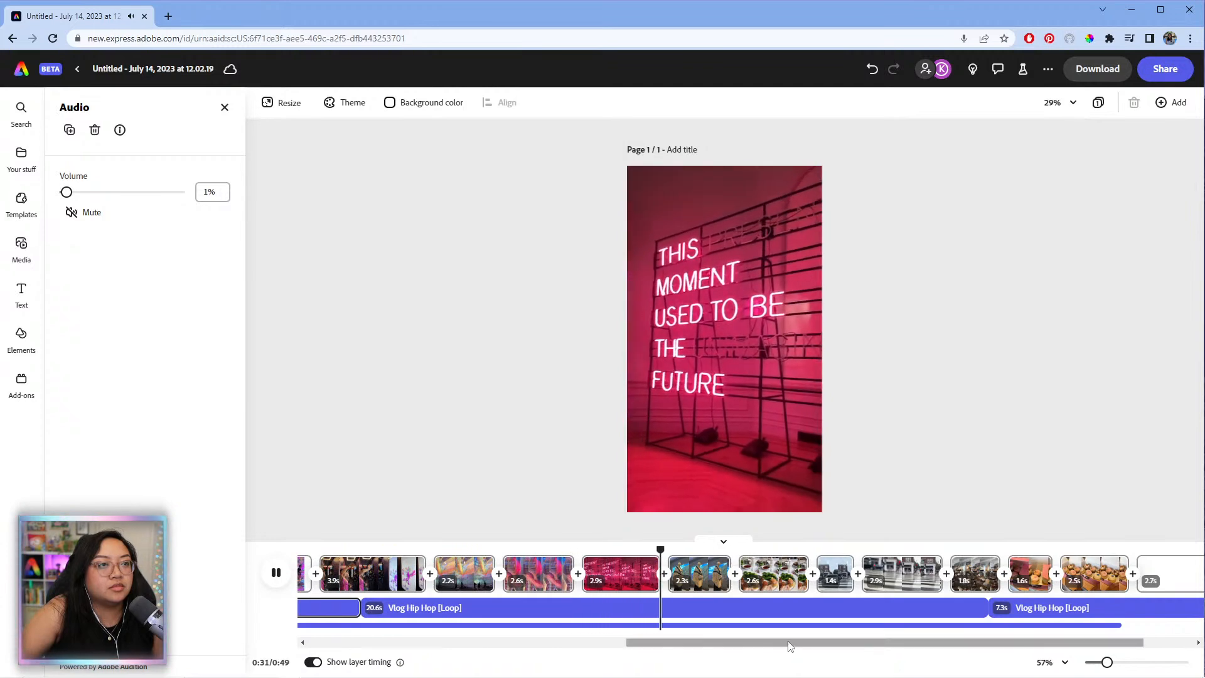
key(space)
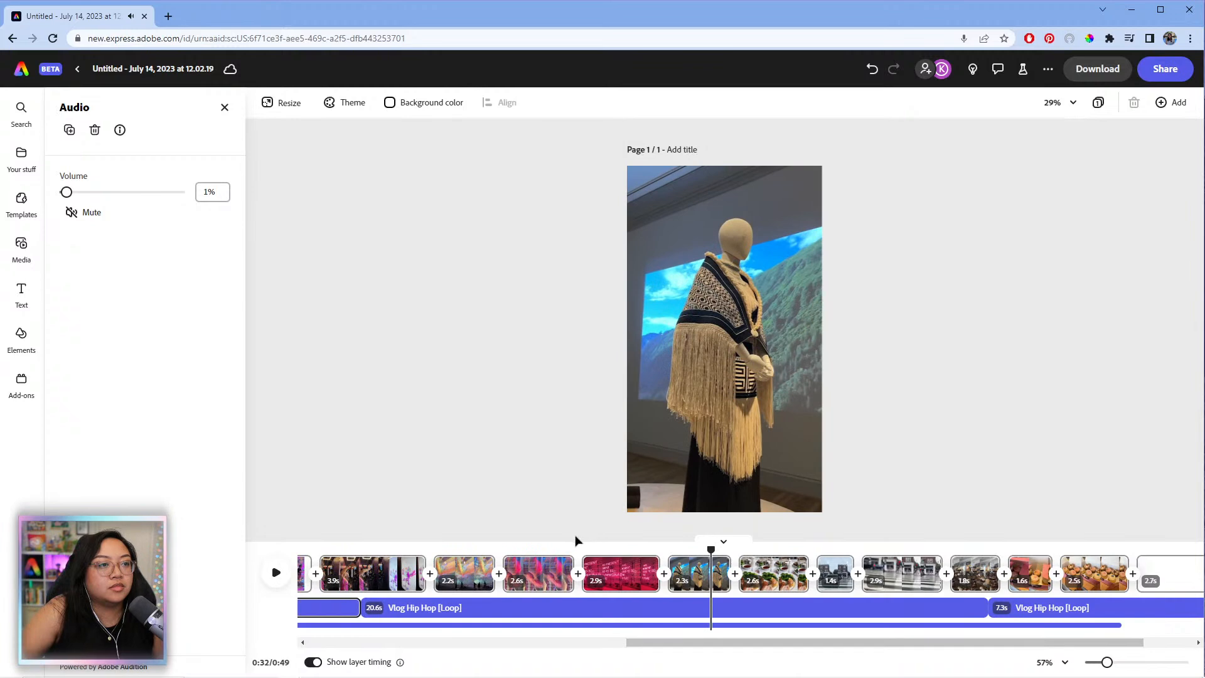
- Split the second Vlog Hip Hop loop at about 28 s, near the start of the neon sign clip
click(584, 550)
click(564, 547)
click(616, 614)
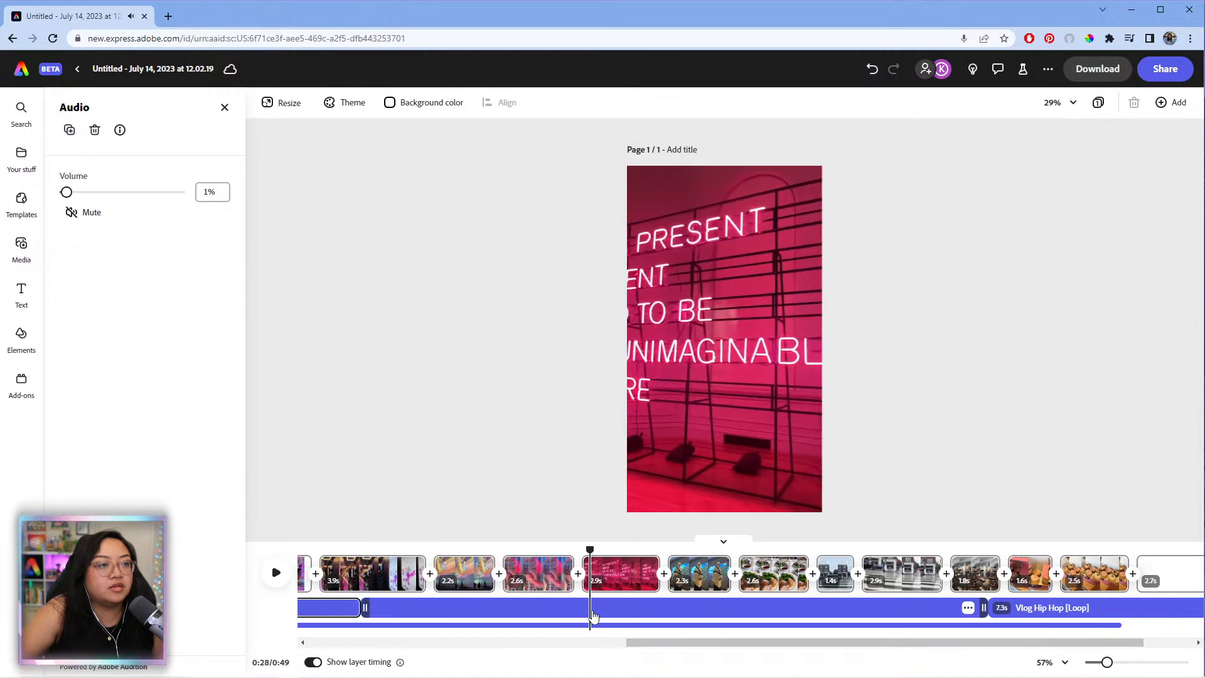
click(594, 617)
key(s)
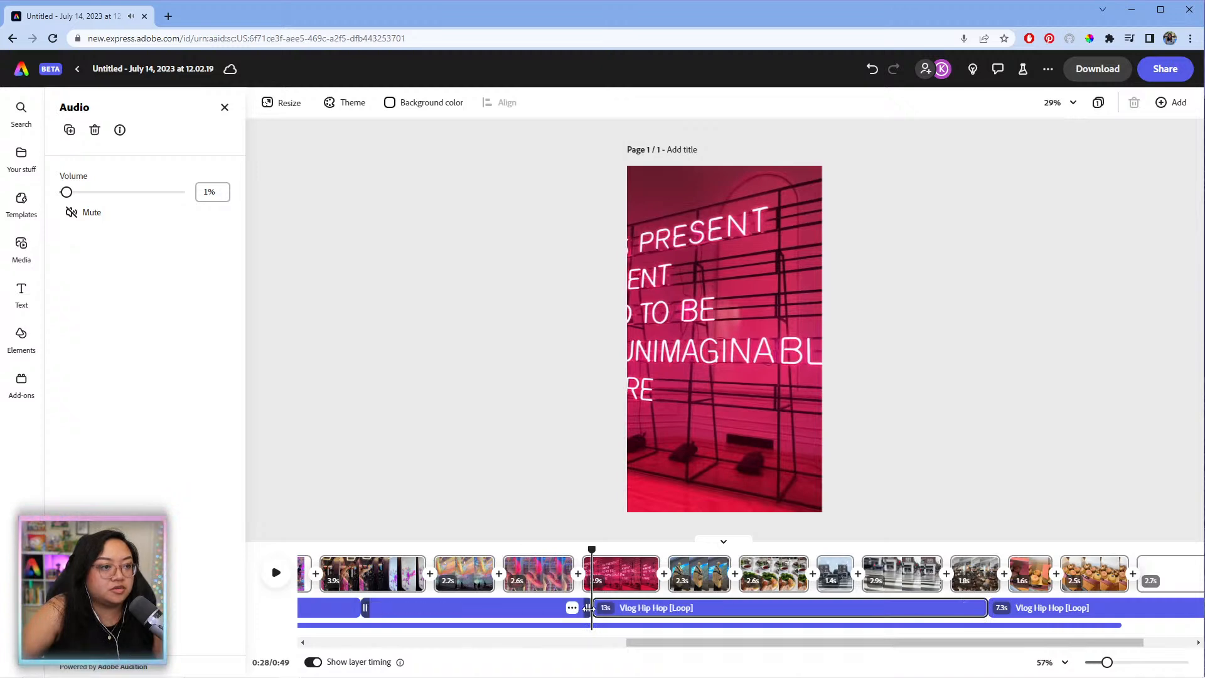
- Play short passages around 29 s in the neon sign clip to locate the break in the narration
key(space)
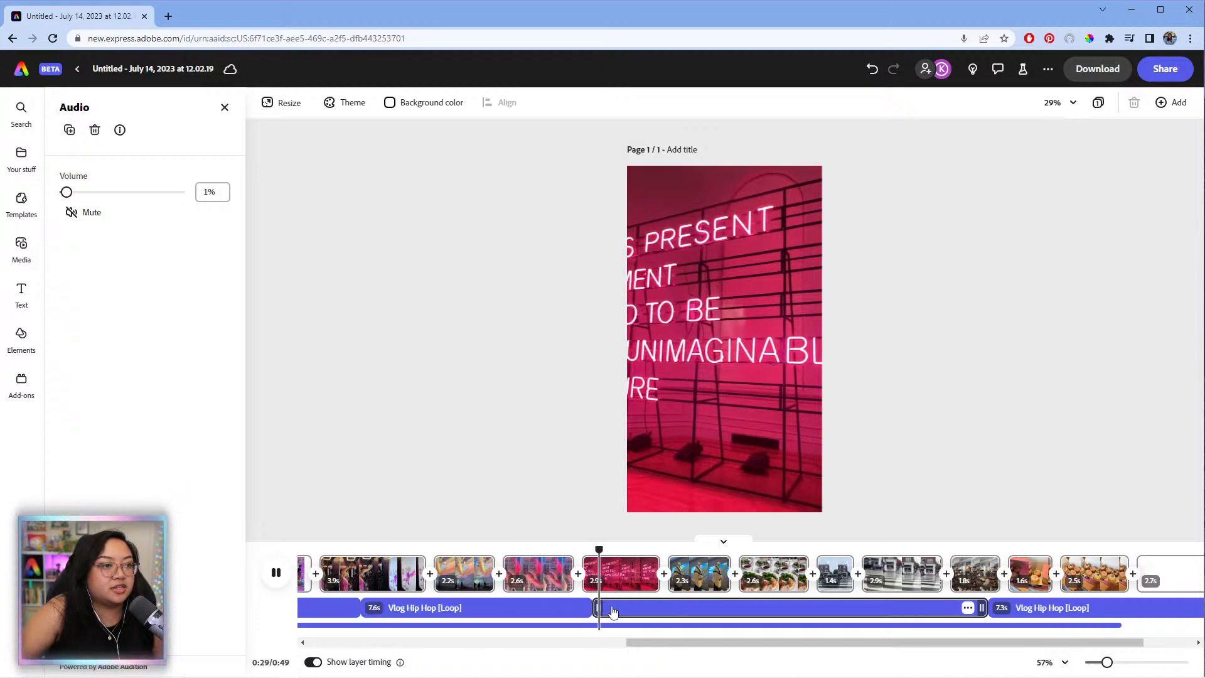
click(612, 548)
key(space)
click(611, 548)
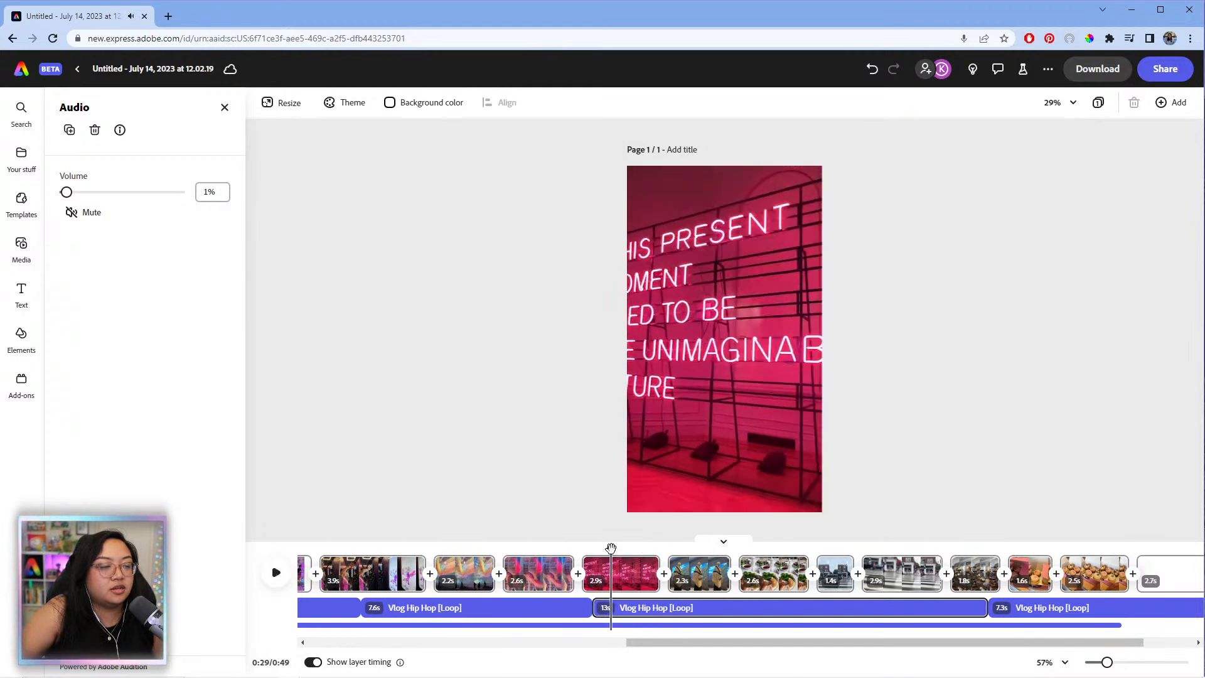
key(space)
key(space)
- Try trimming the 13 s music piece's start to 12 s and shifting the 7.6 s piece against it, and undo these changes
drag(598, 608, 628, 609)
drag(534, 612, 558, 613)
key(space)
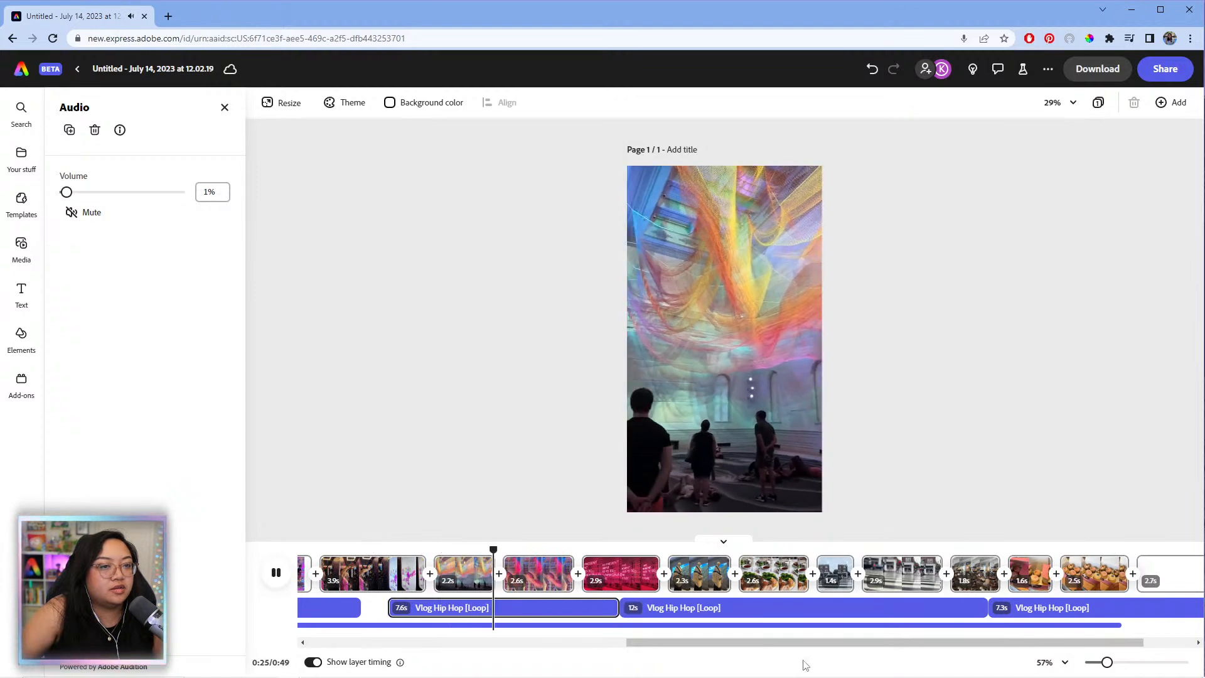
key(space)
key(ctrl+z)
key(ctrl+z)
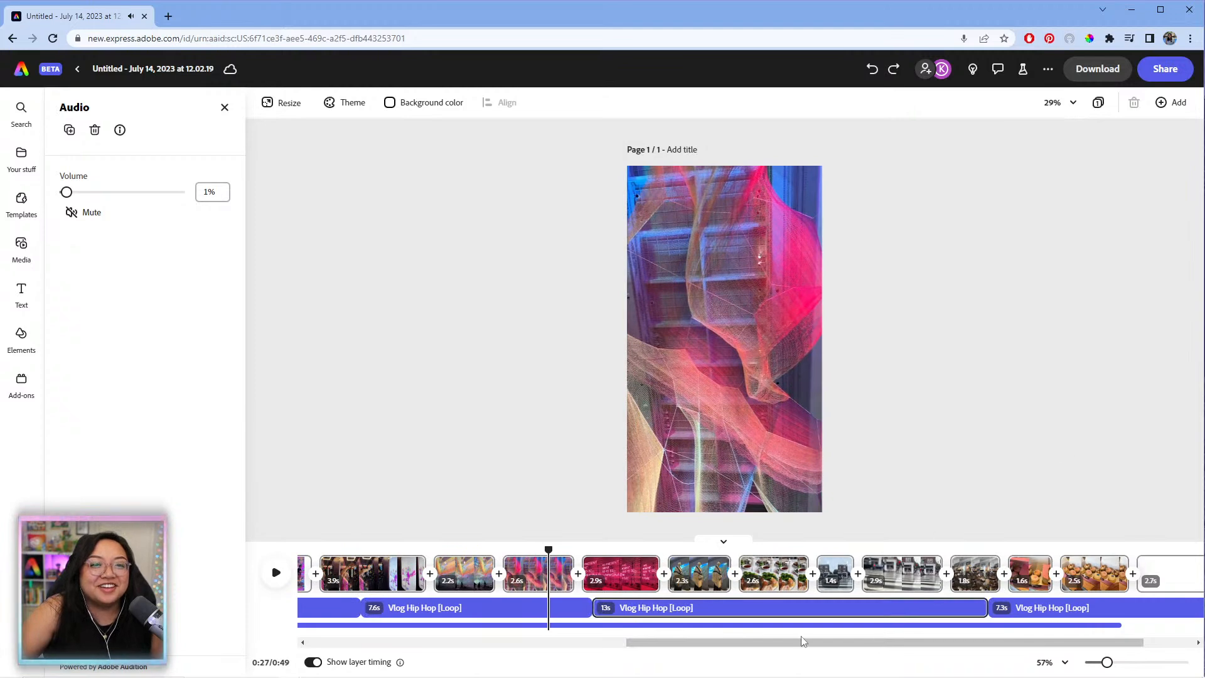
key(ctrl+z)
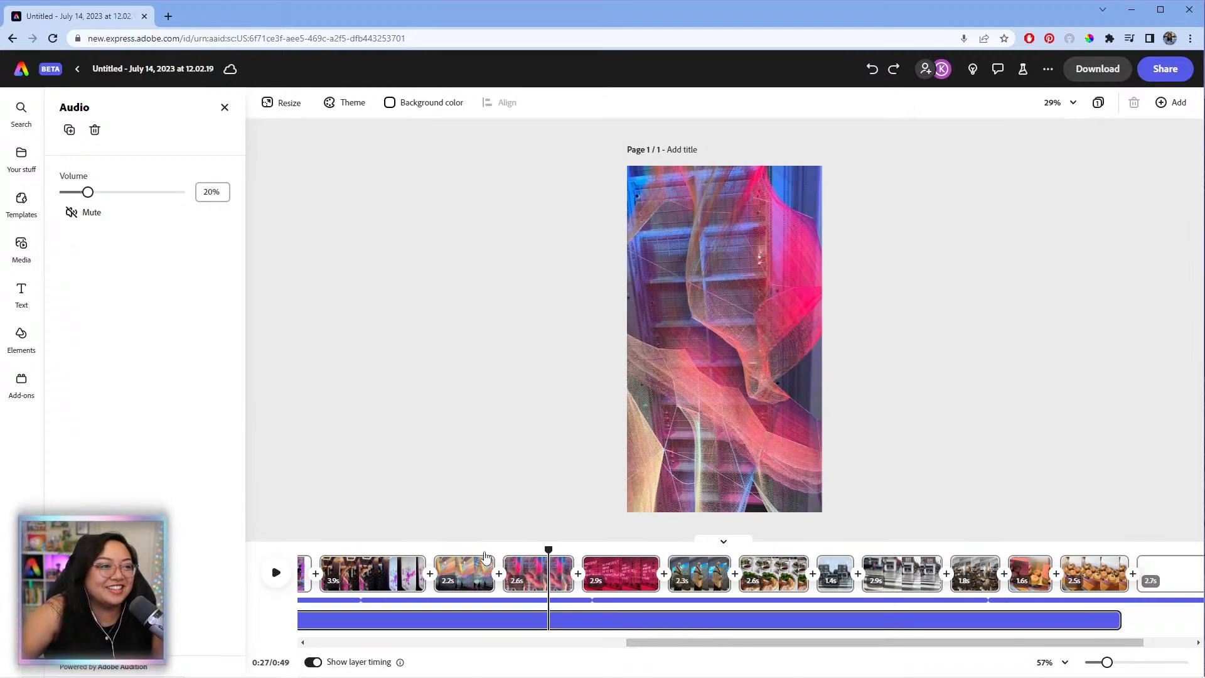
- Play the narration around 28 s and nudge the long voiceover segment slightly later on the timeline
drag(474, 551, 603, 547)
click(571, 555)
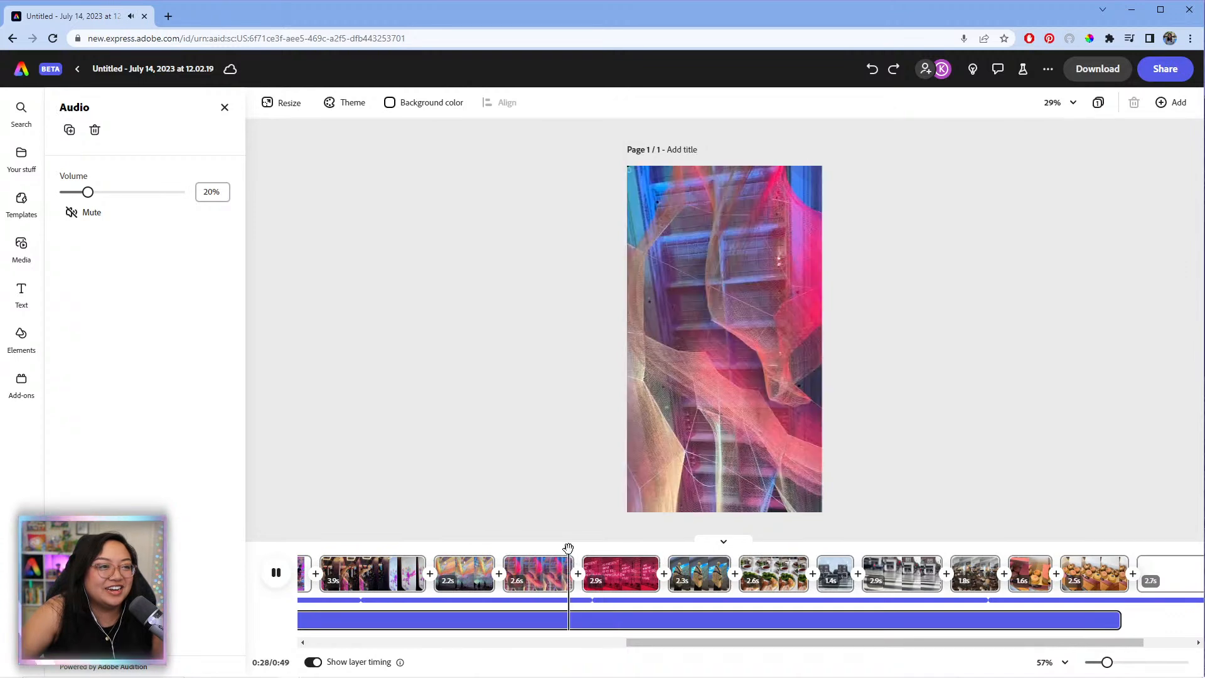
drag(592, 621, 589, 624)
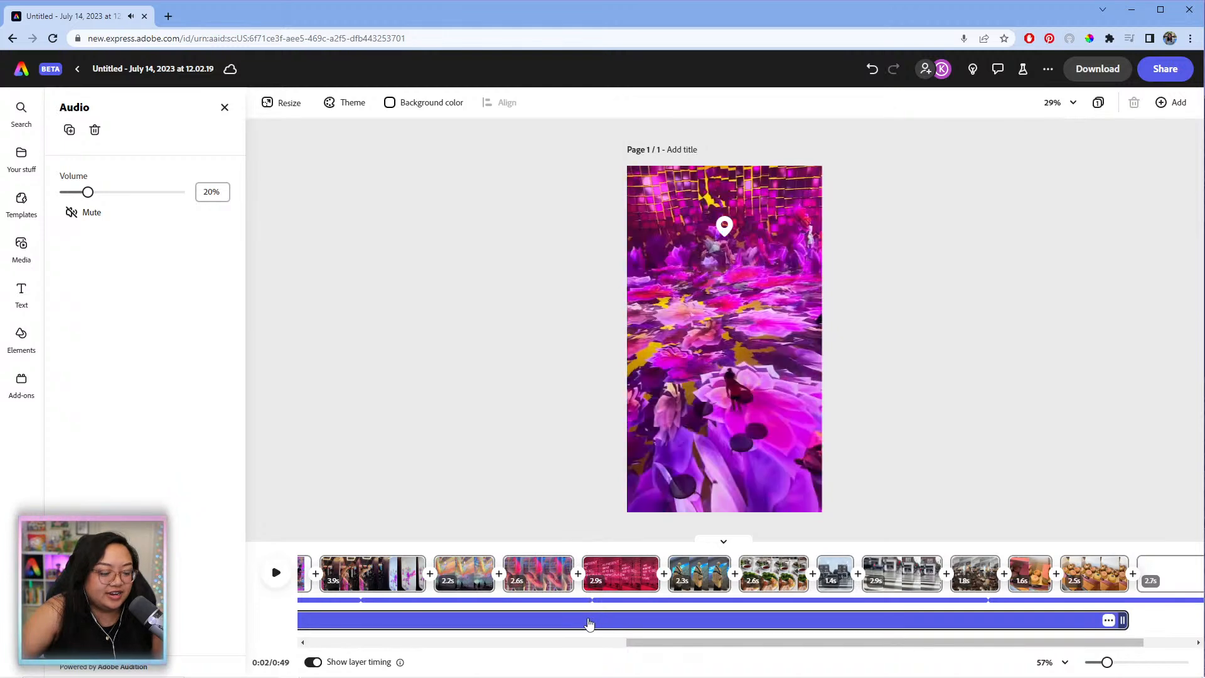
- Try splitting the long voiceover segment at about 28 s, and undo the split
click(584, 545)
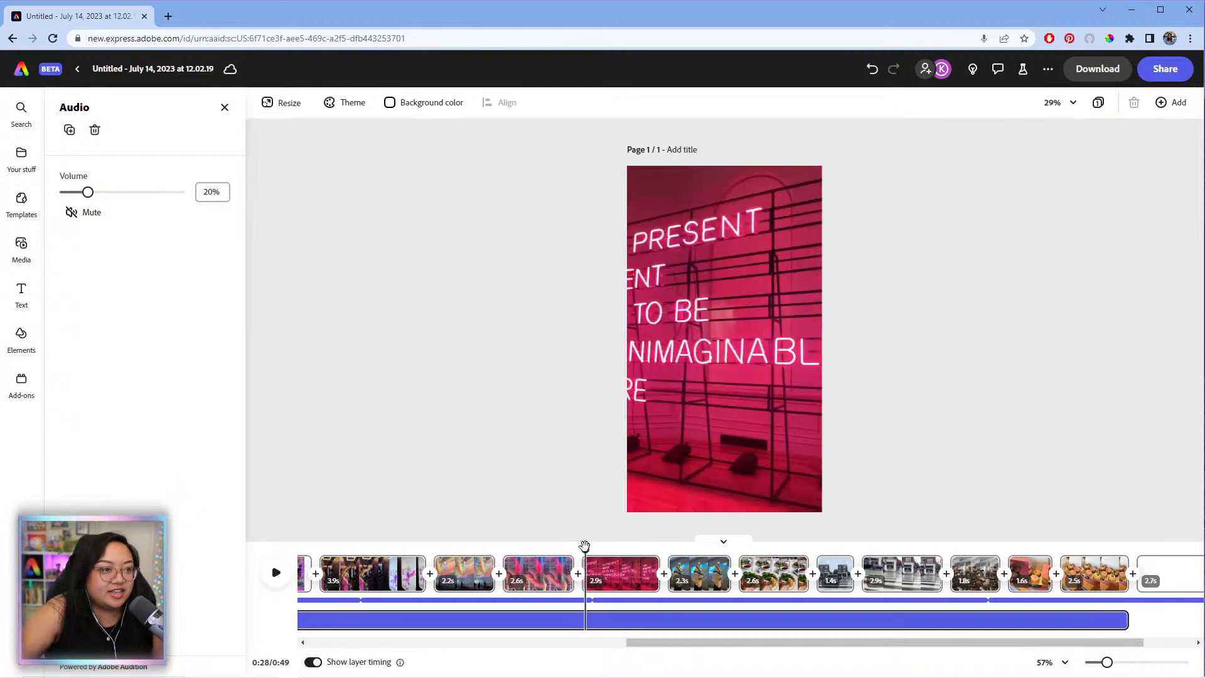
key(s)
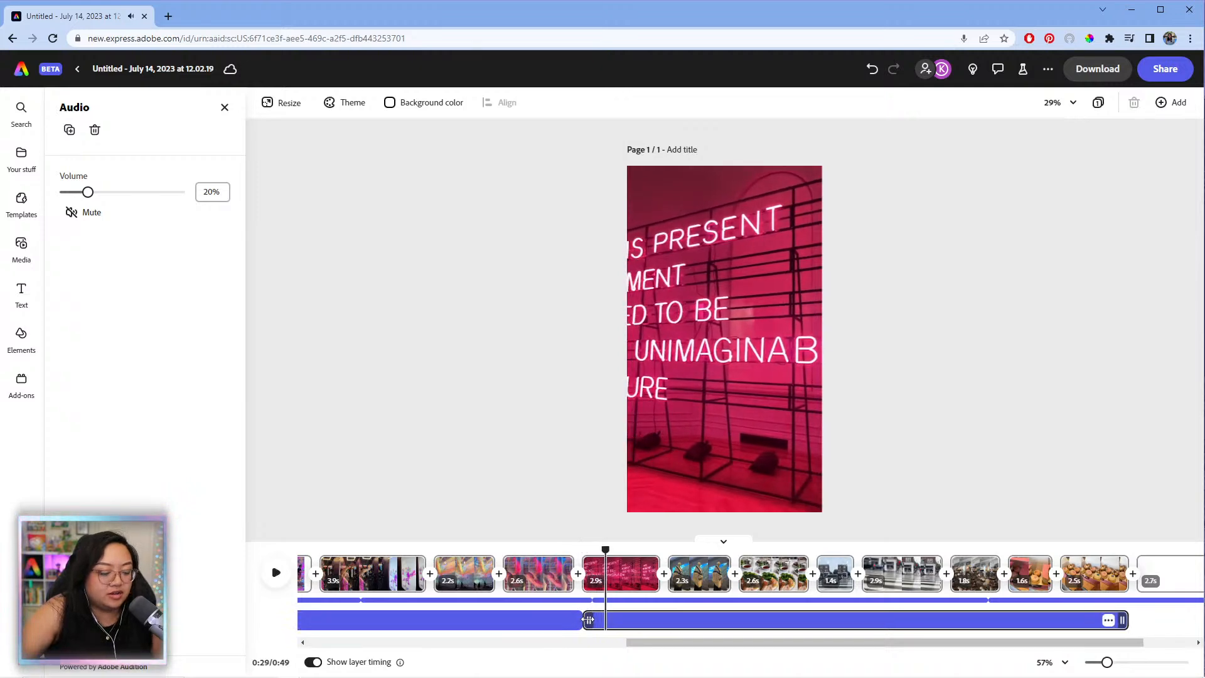
key(ctrl+z)
key(space)
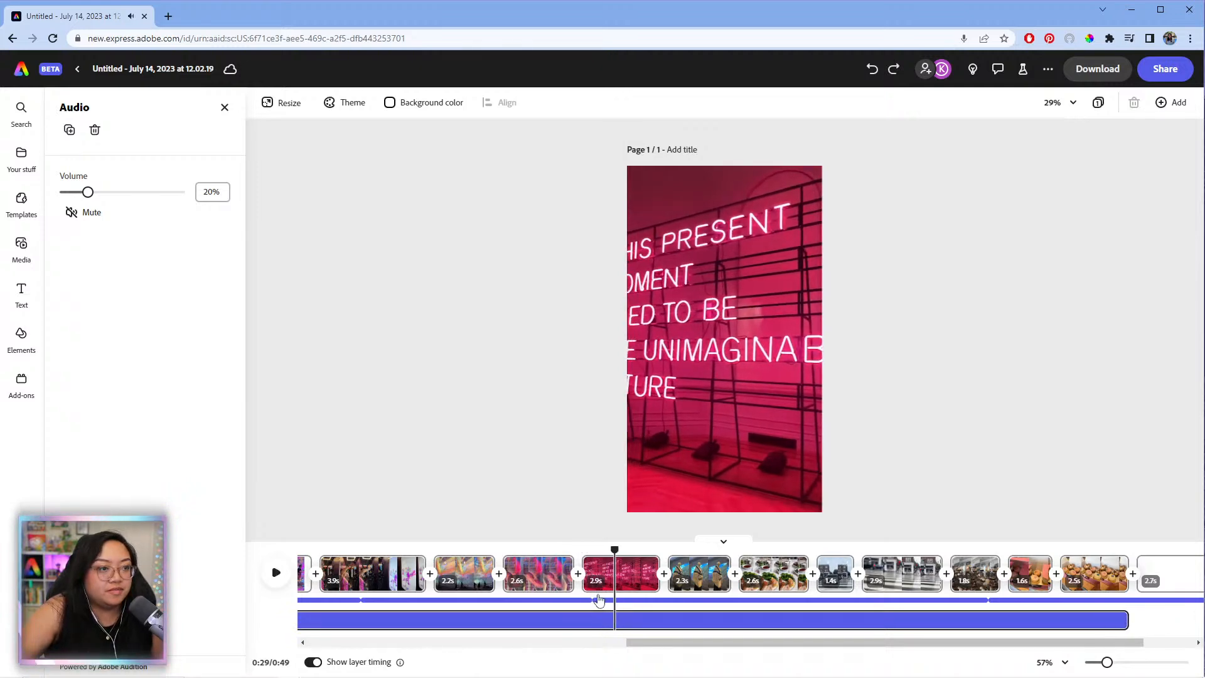
- Split the voiceover at about 29 s, leaving a 17.2 s final segment, and play past the cut
drag(598, 548, 605, 549)
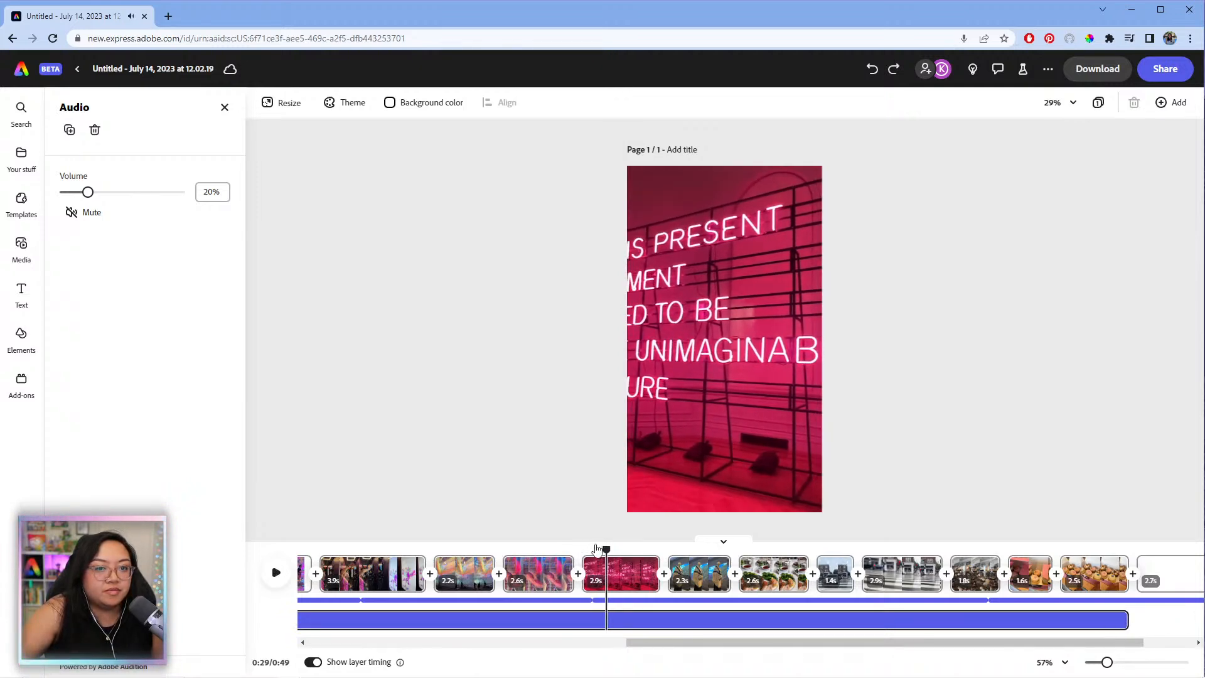
click(605, 624)
key(s)
key(space)
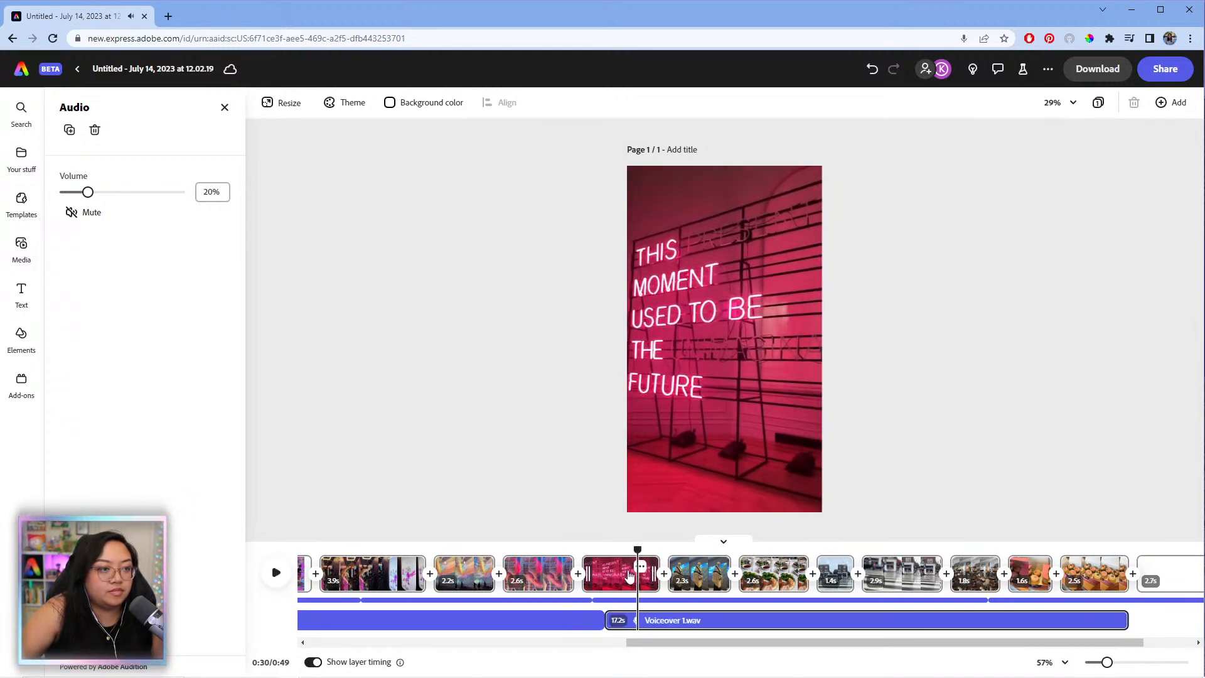
- Trim the start of the final voiceover segment so it lasts 16.4 s, and play it back into the cupcake clips
drag(635, 550, 621, 549)
drag(611, 621, 633, 624)
key(space)
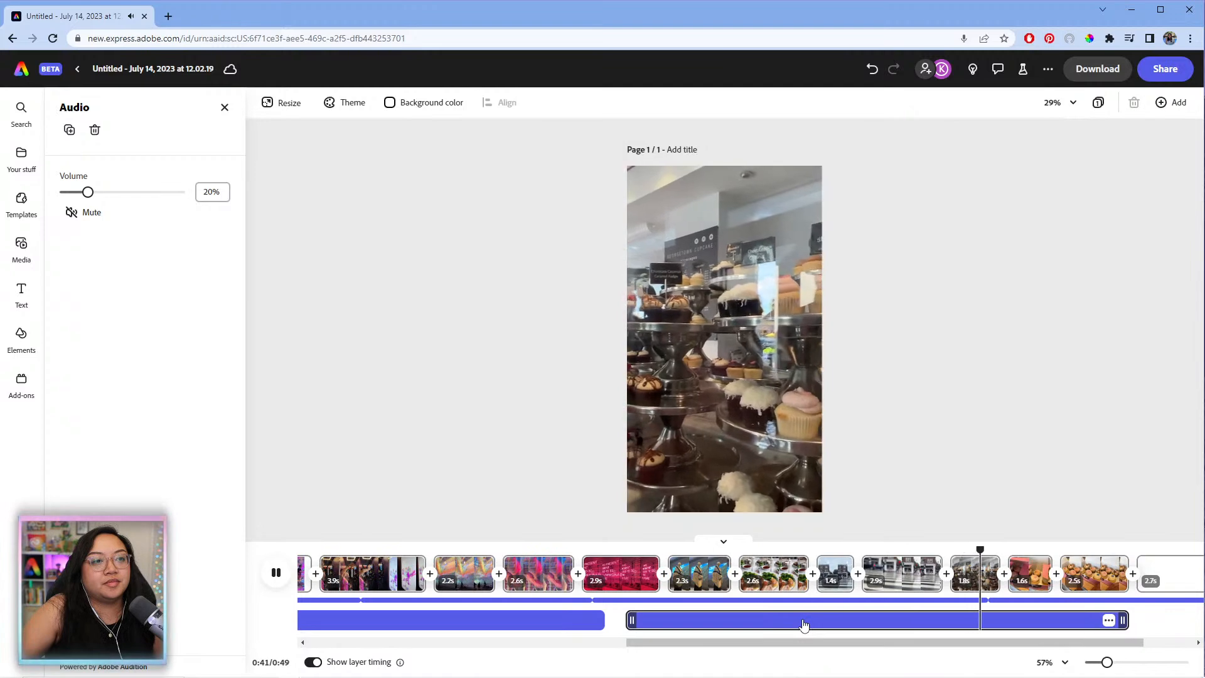
- Set the last 7.3 s Vlog Hip Hop loop's volume to 1% and return the playhead to the start of the video
click(1040, 601)
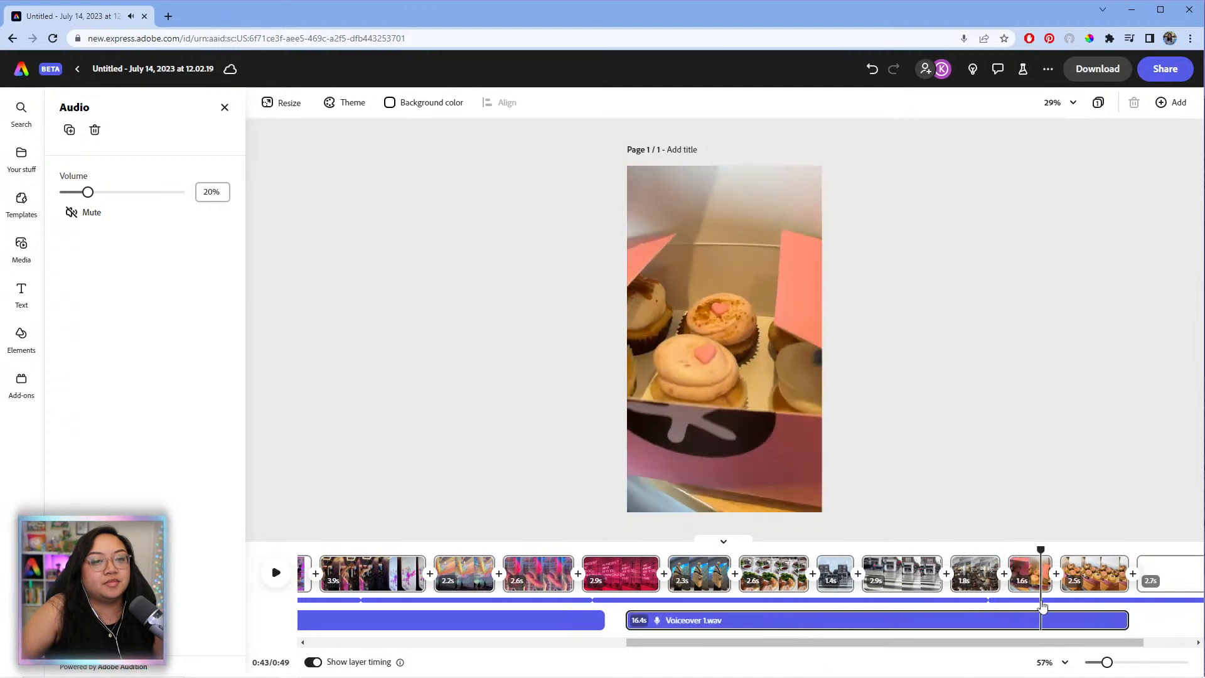
click(1042, 601)
click(208, 192)
text(3)
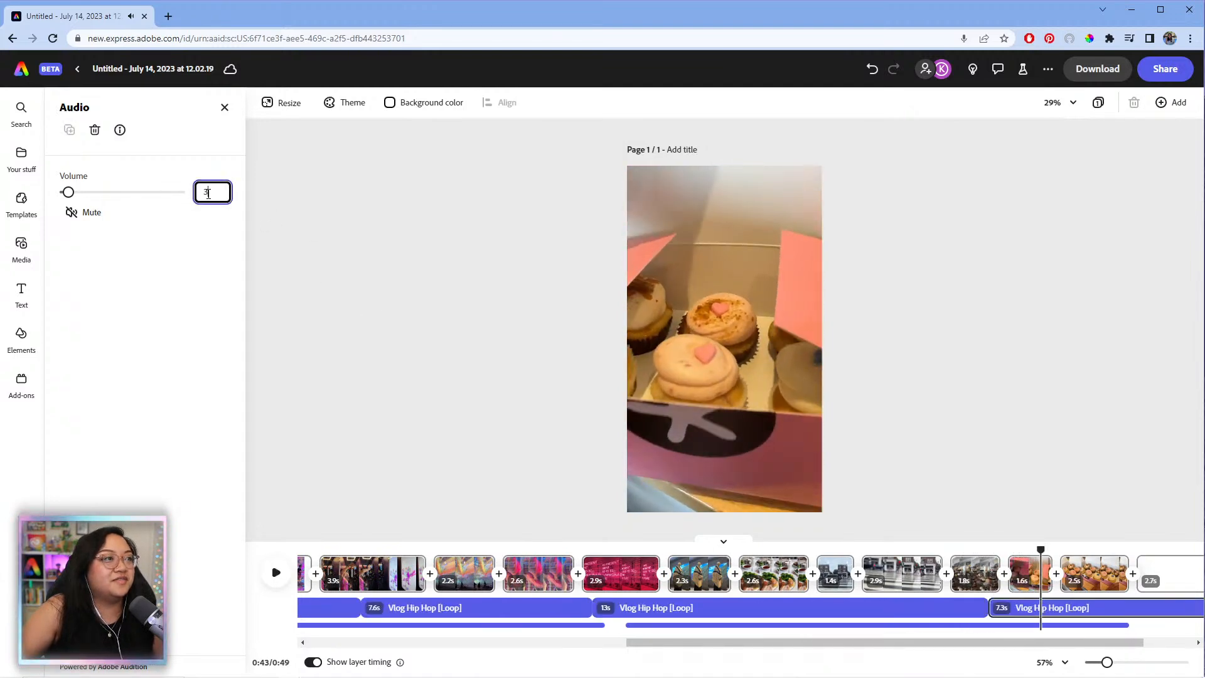
key(Return)
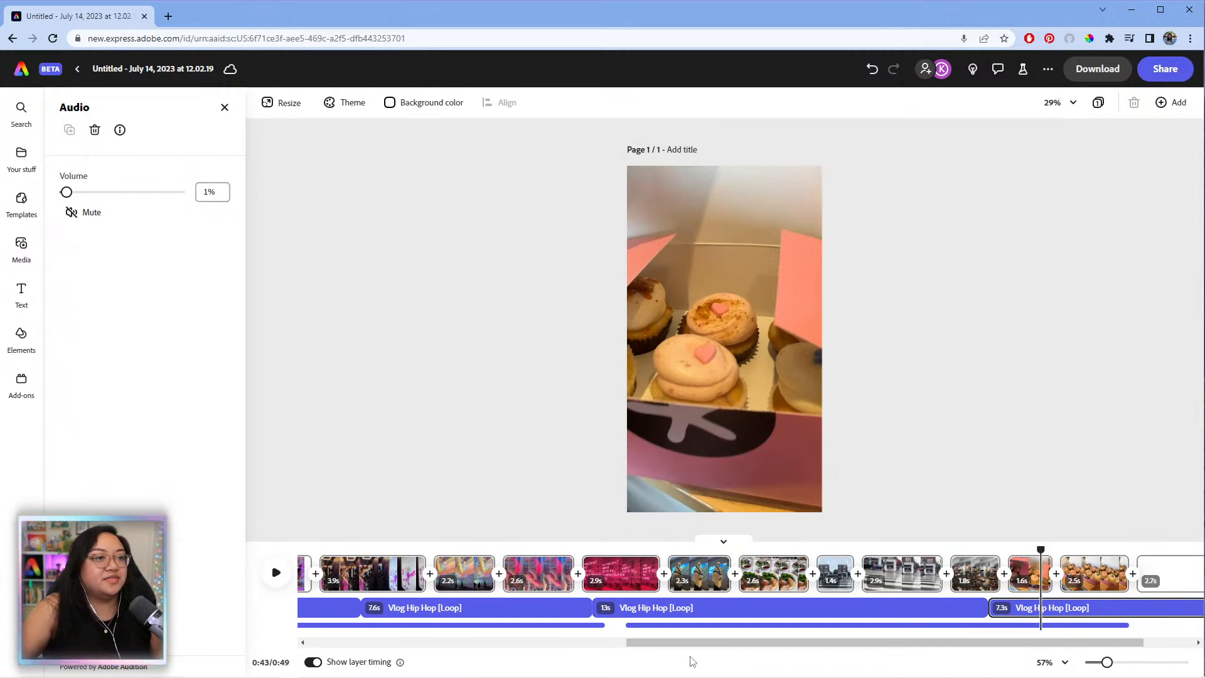
drag(692, 642, 372, 642)
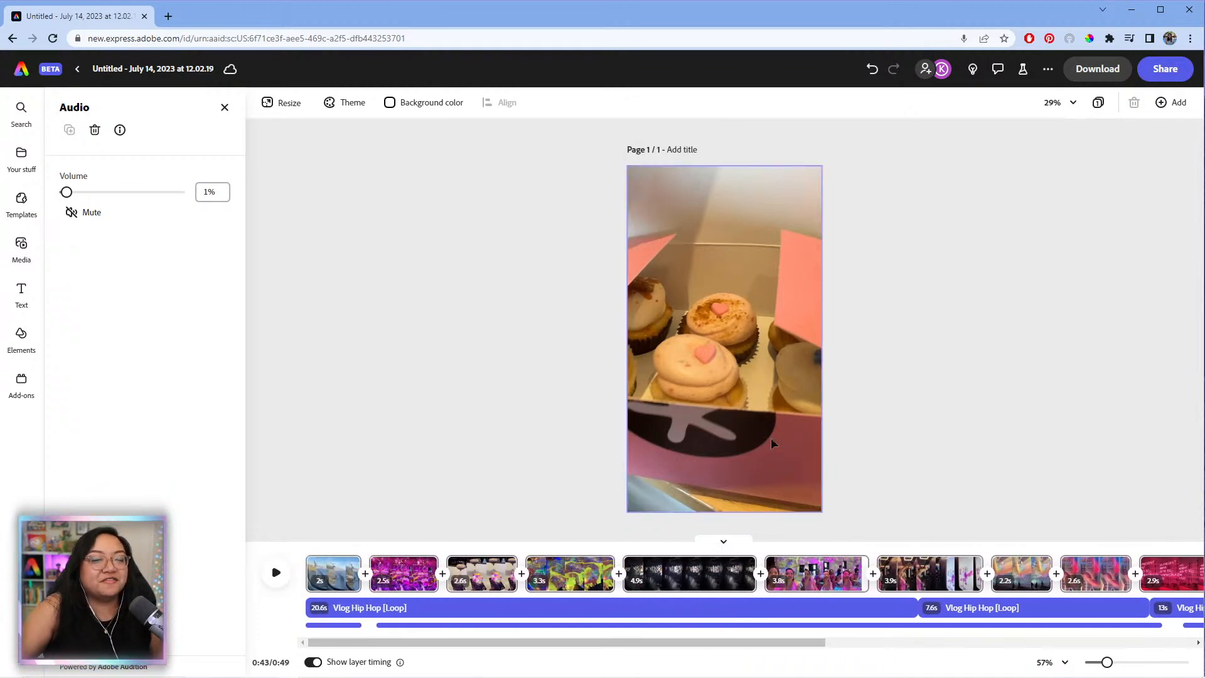
click(306, 551)
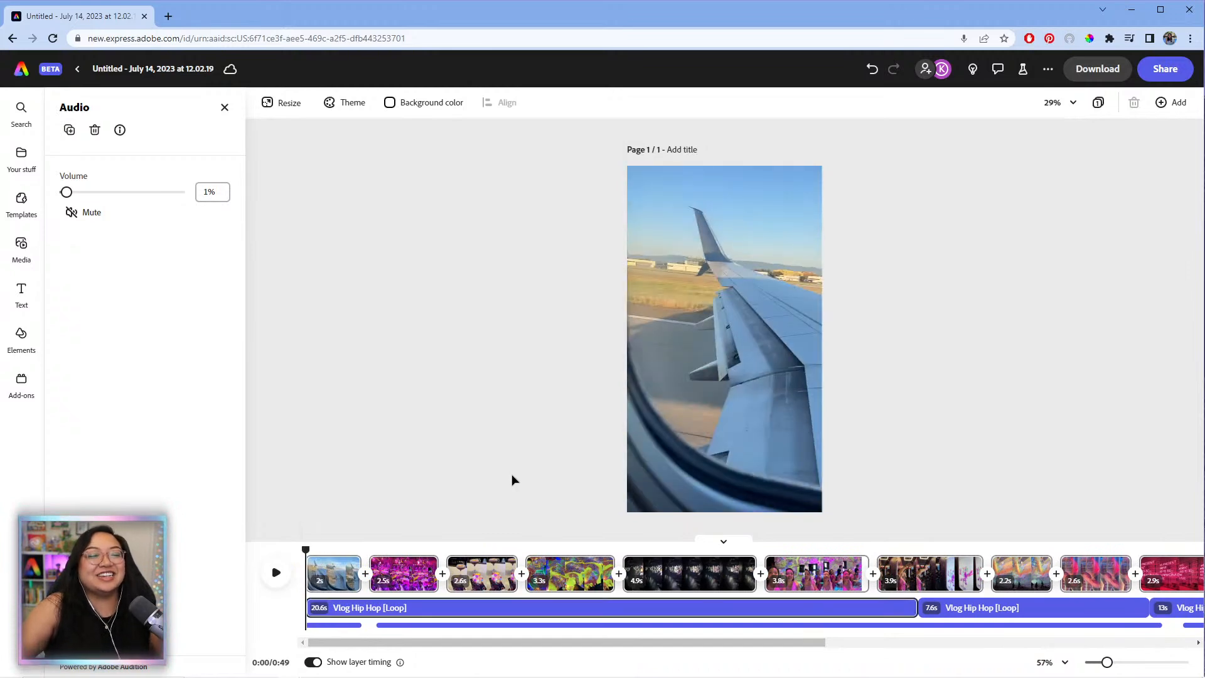